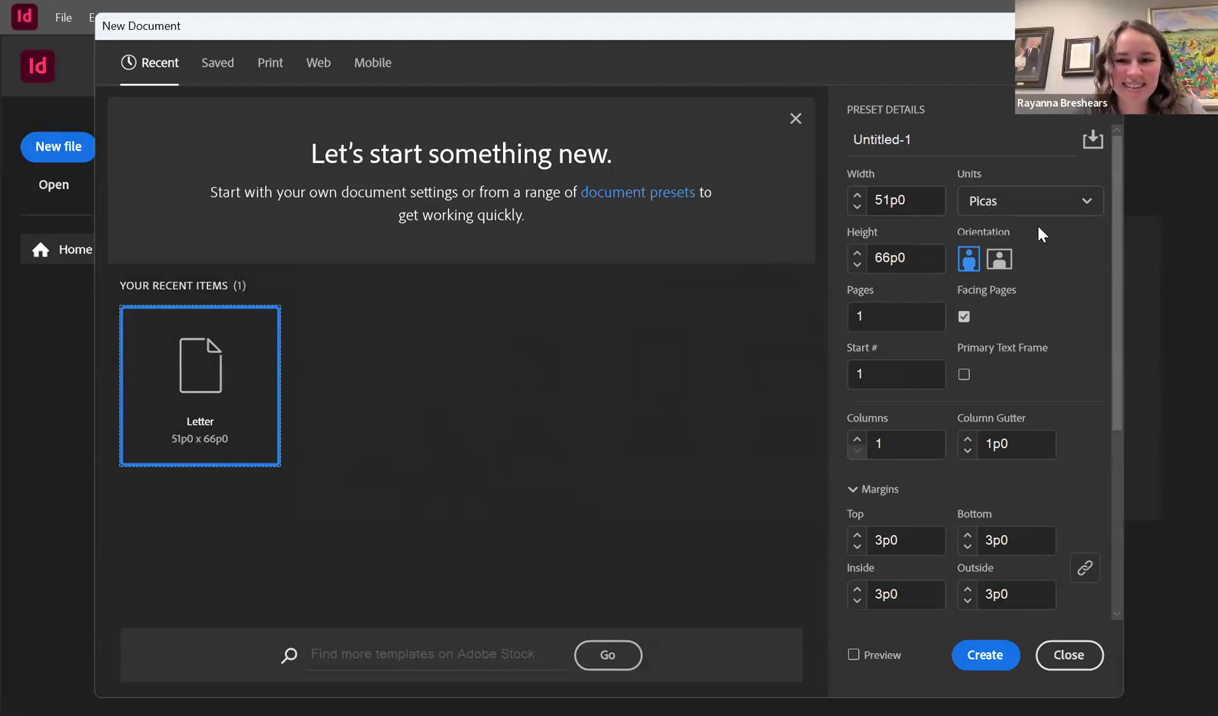
# Step: Set the new document's units to inches and turn off facing pages
pyautogui.click(1064, 213)
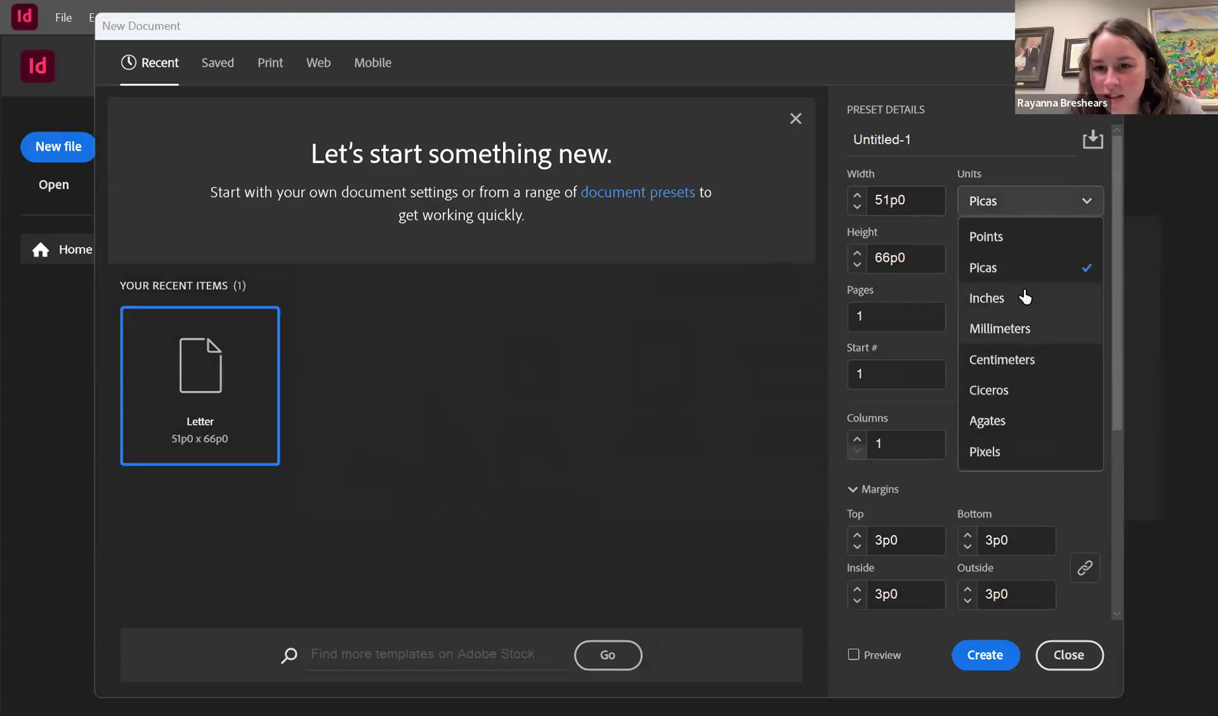
pyautogui.click(986, 298)
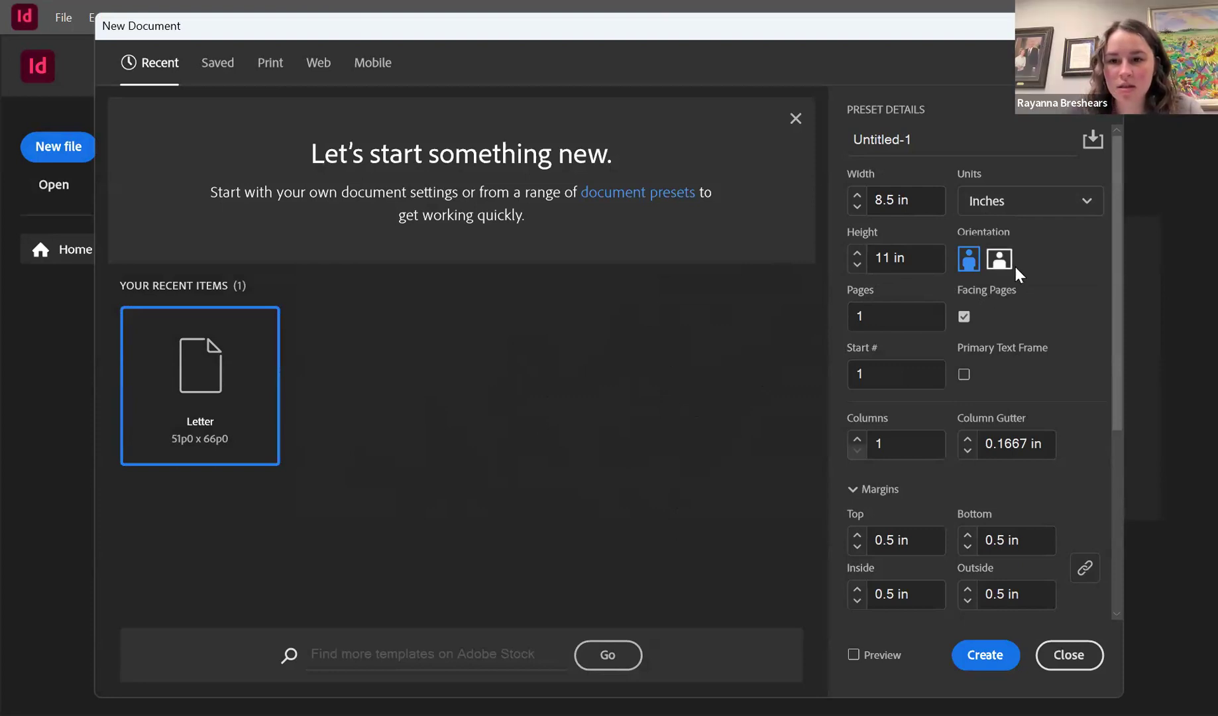
pyautogui.click(966, 318)
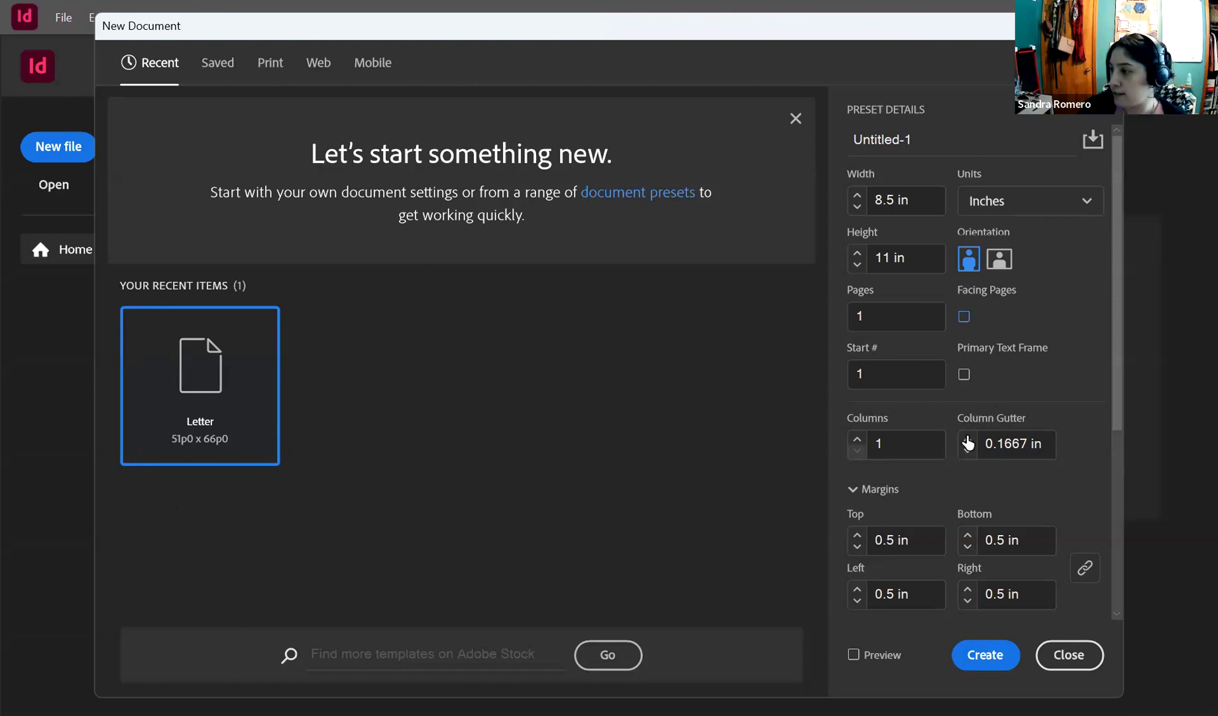
# Step: Set the new document's bleed to 0.125 in on all four sides
pyautogui.scroll(-5, 944, 412)
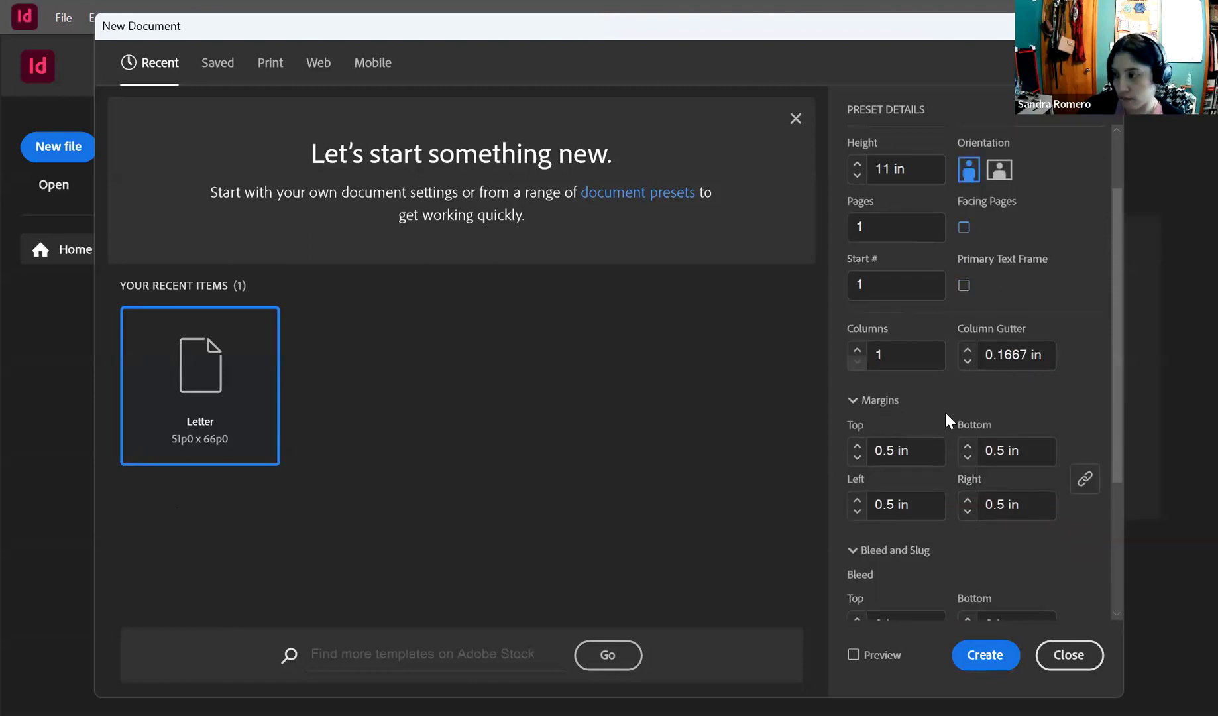
pyautogui.scroll(-3, 945, 412)
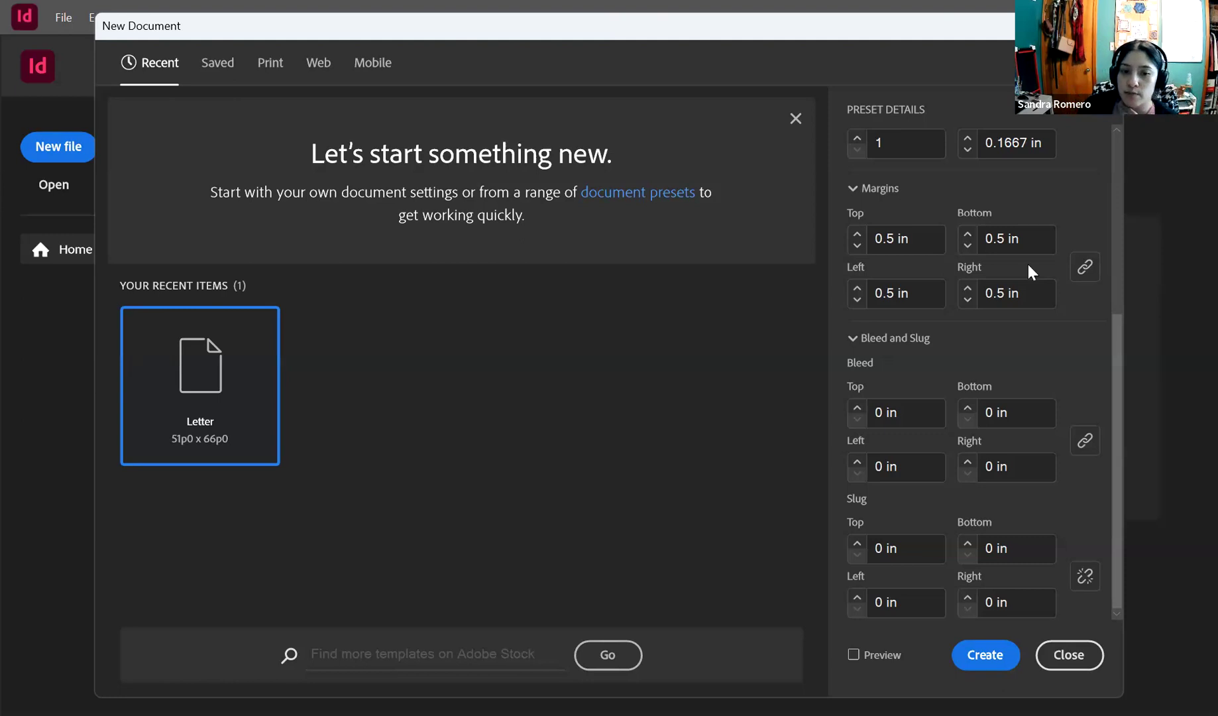
pyautogui.click(860, 341)
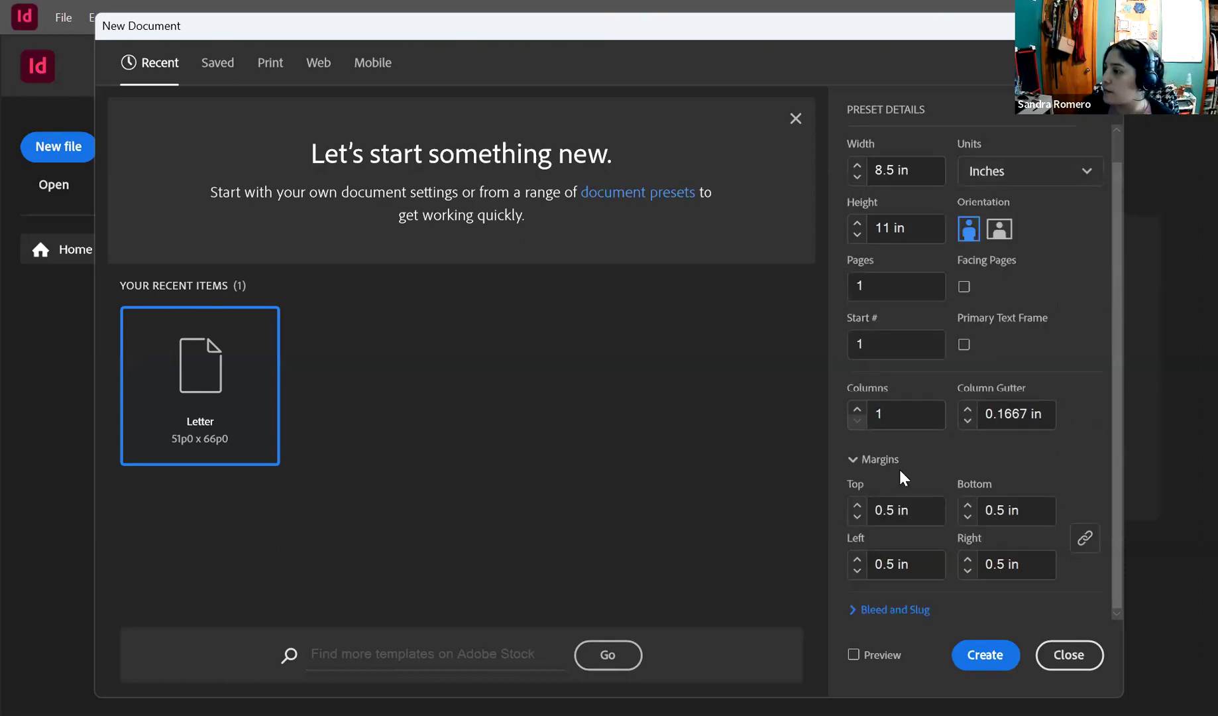
pyautogui.click(875, 609)
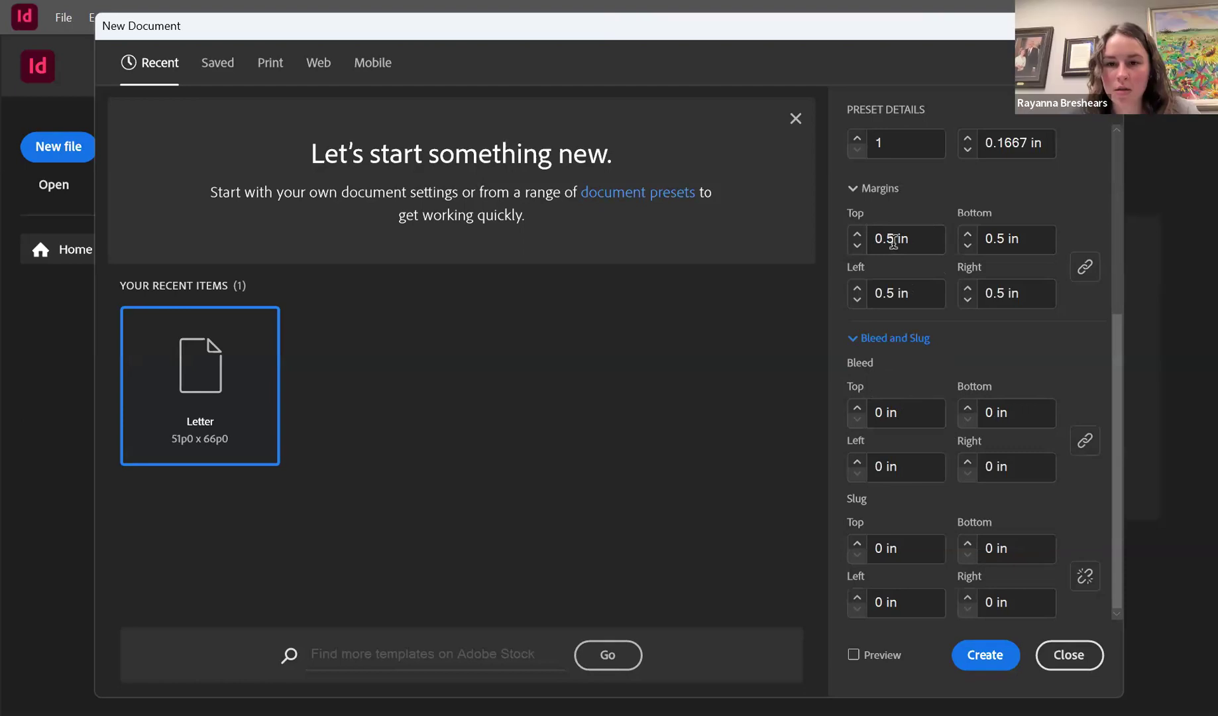
pyautogui.click(889, 413)
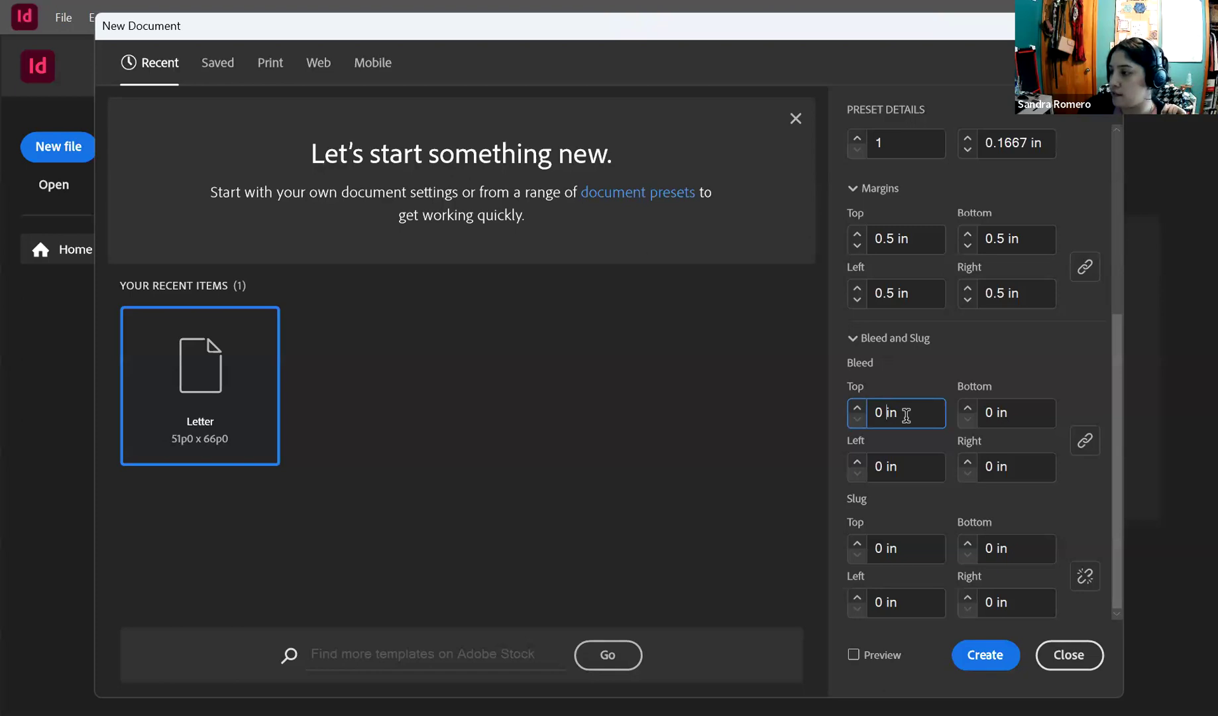
pyautogui.click(859, 409)
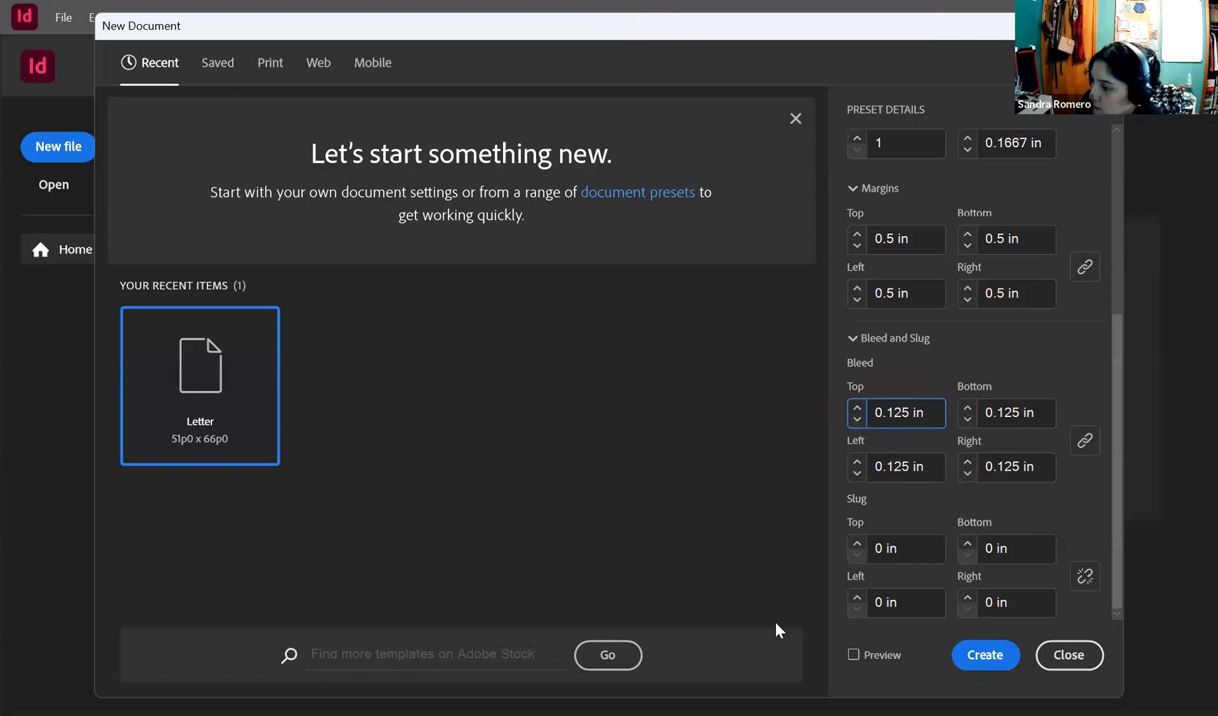
# Step: Preview the page with its margins and bleed behind the New Document dialog, and create the document
pyautogui.click(853, 655)
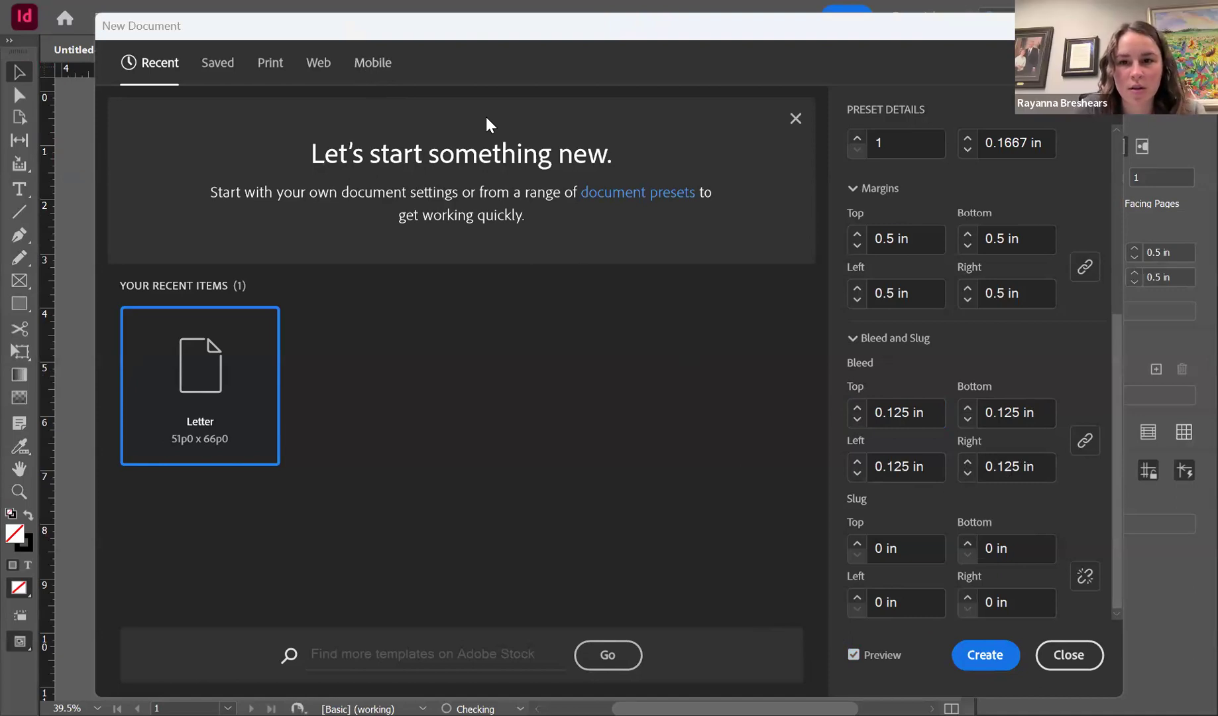
pyautogui.moveTo(457, 27); pyautogui.dragTo(1107, 89)
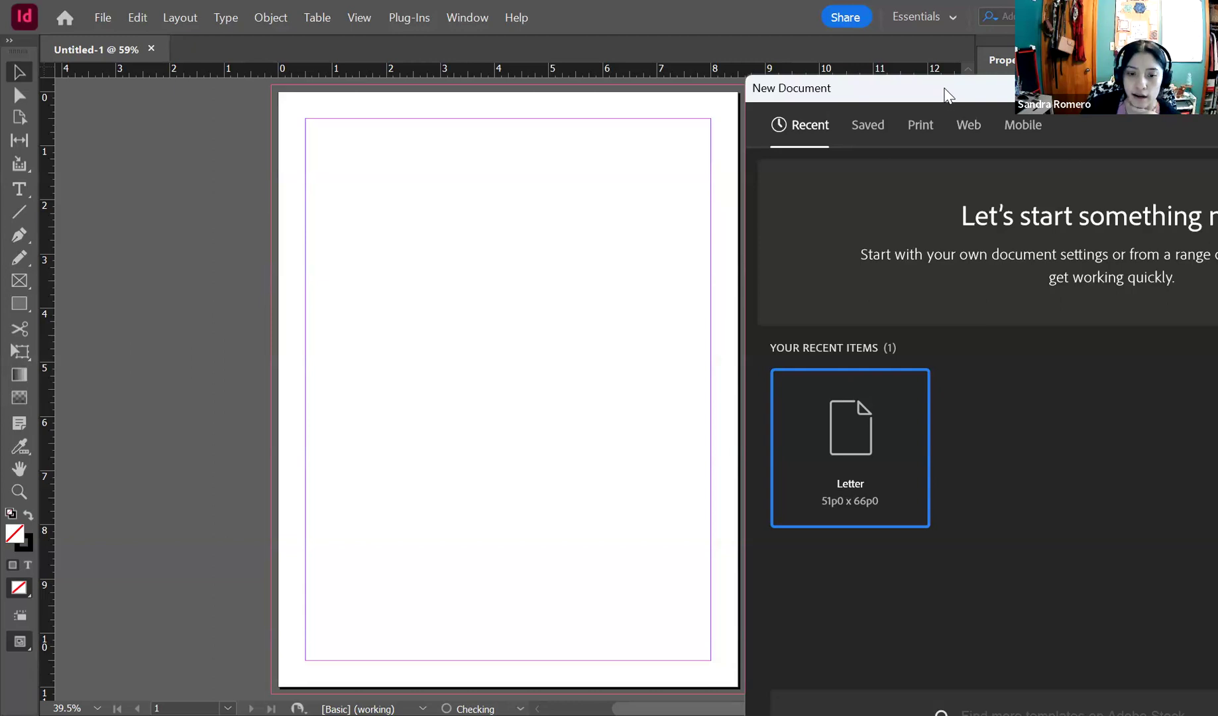
pyautogui.moveTo(941, 88); pyautogui.dragTo(325, 43)
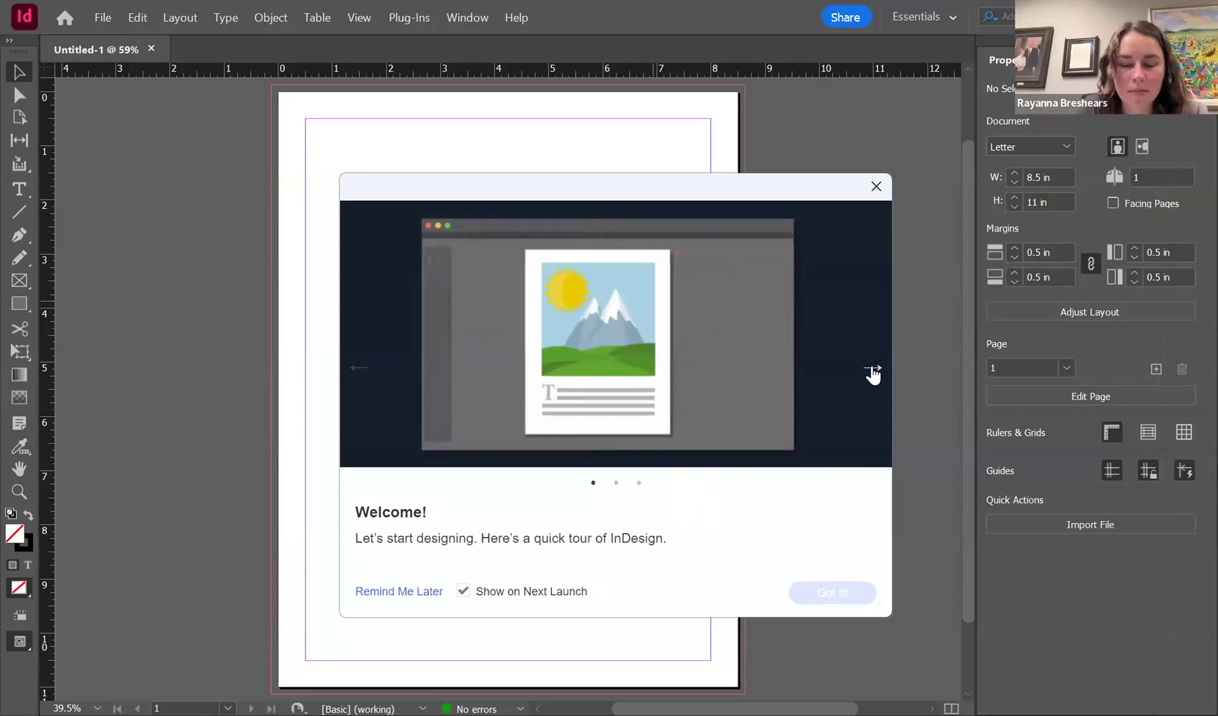
# Step: Go through the three welcome tour slides and dismiss the tour
pyautogui.click(873, 371)
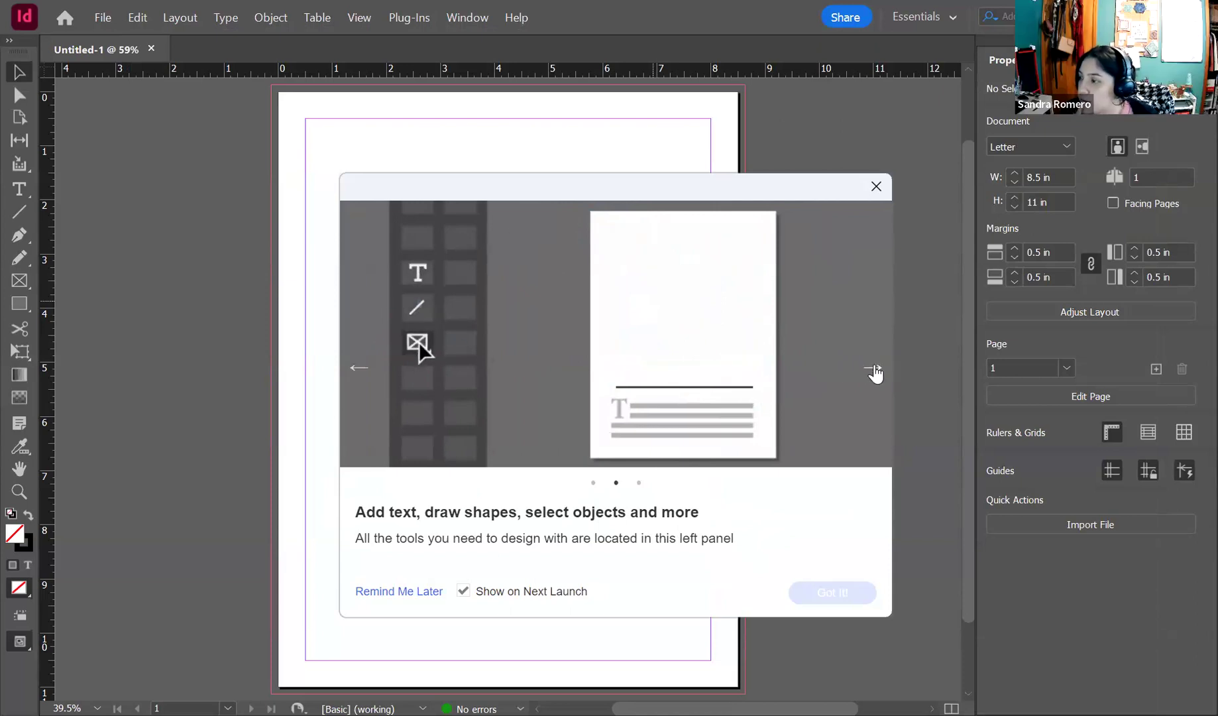
pyautogui.click(875, 371)
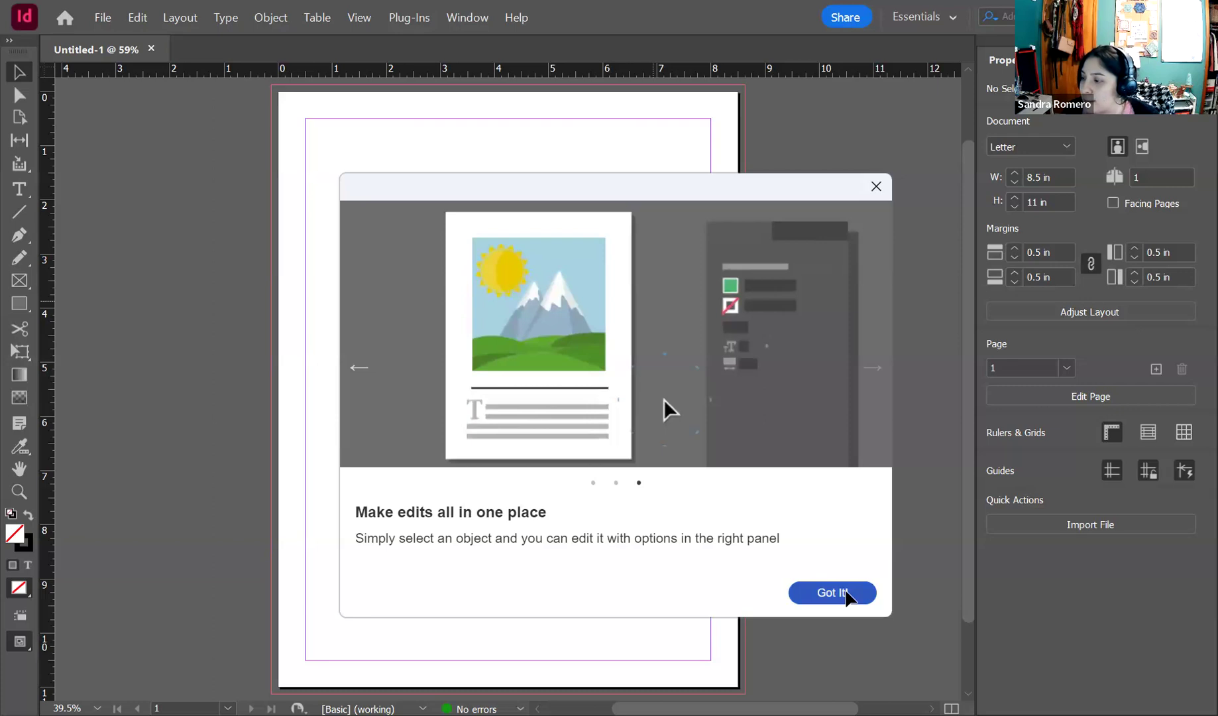
pyautogui.click(850, 596)
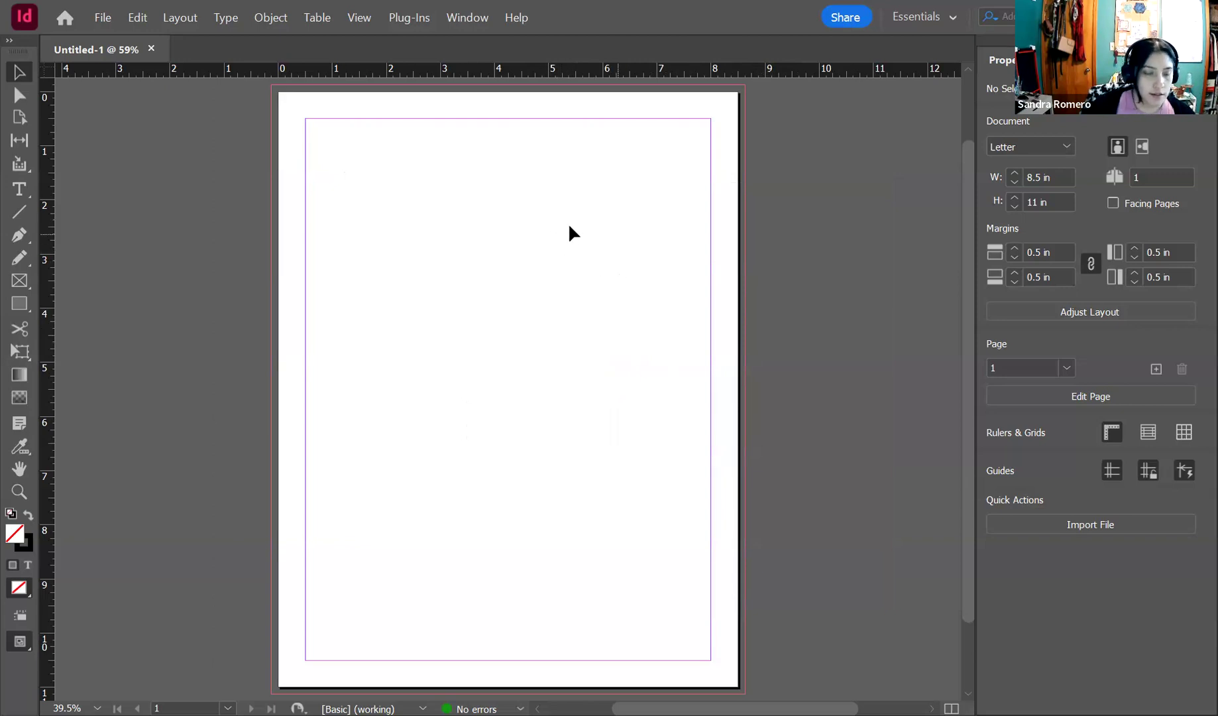
# Step: Draw a text frame across the upper margin area and extend its lower edge to about 8 in down the page
pyautogui.click(22, 192)
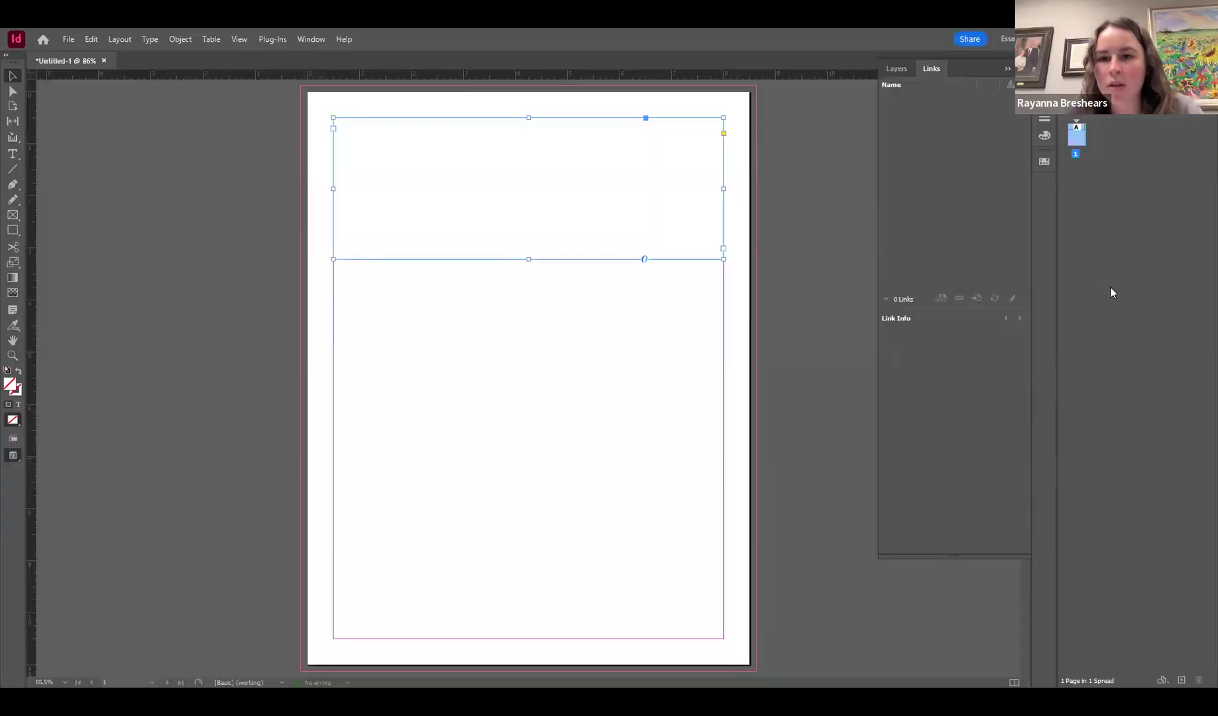
pyautogui.click(810, 222)
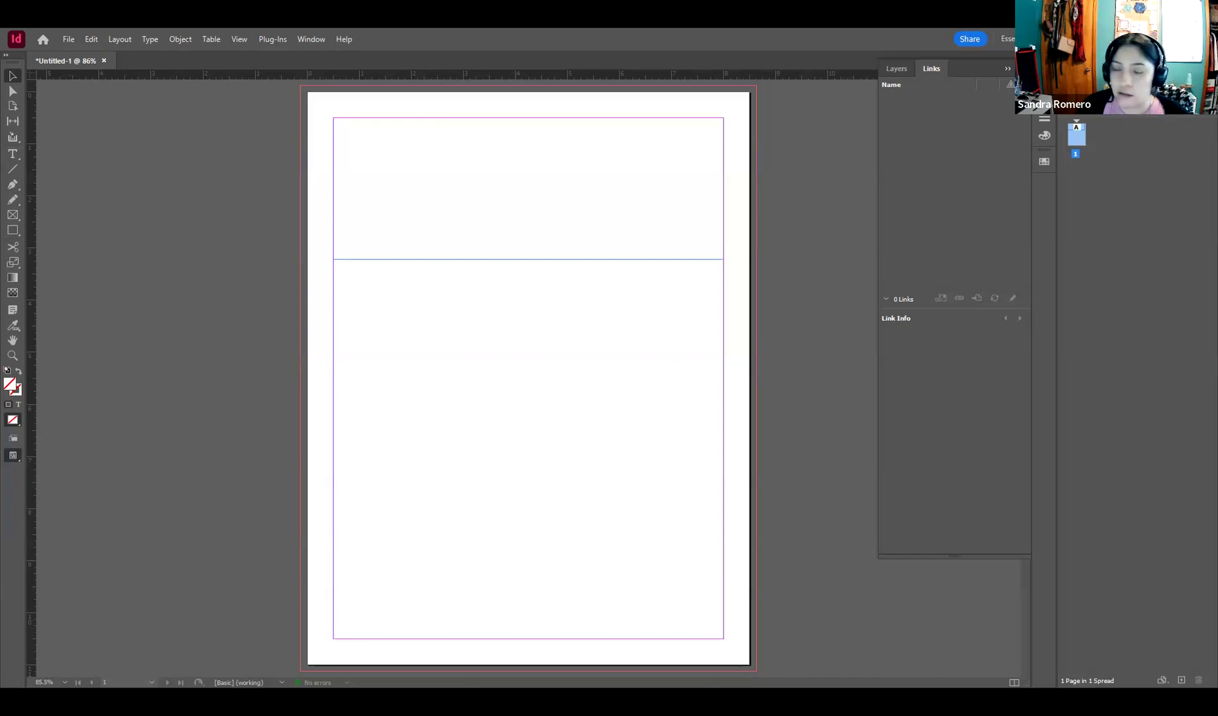
pyautogui.moveTo(528, 259); pyautogui.dragTo(537, 517)
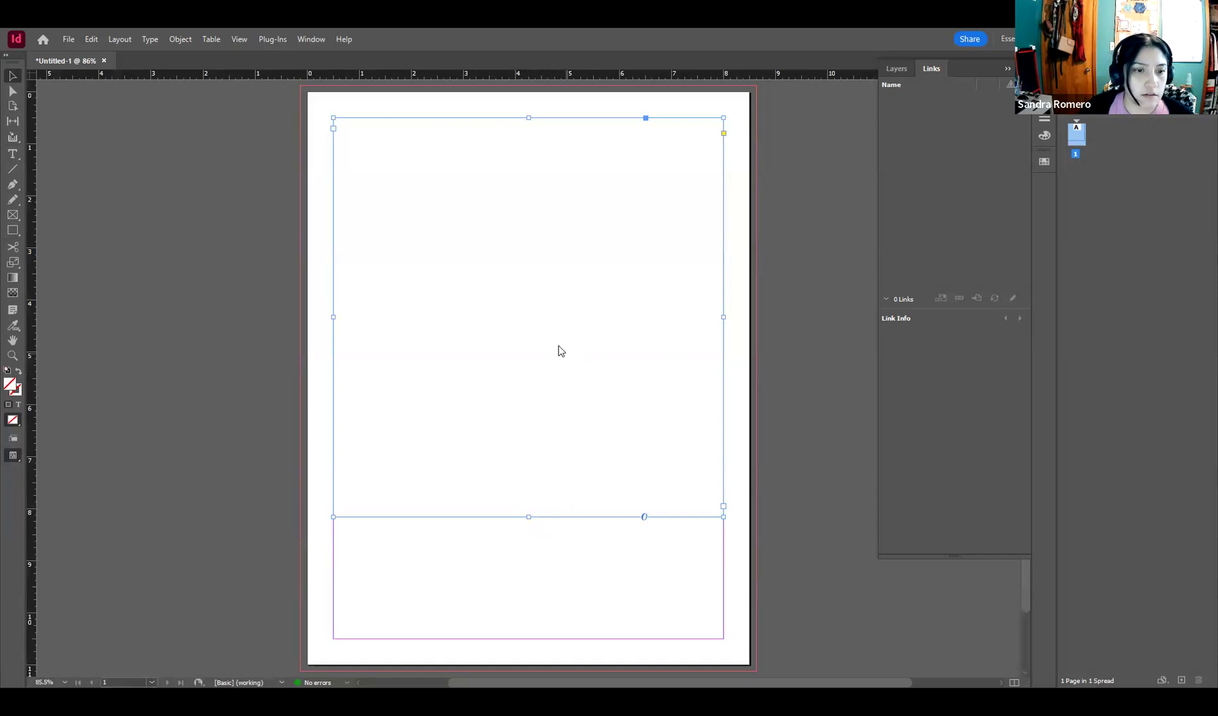
# Step: Insert the "All your finances in one place" flyer image in the center of the page
pyautogui.hotkey('ctrl', 'd')
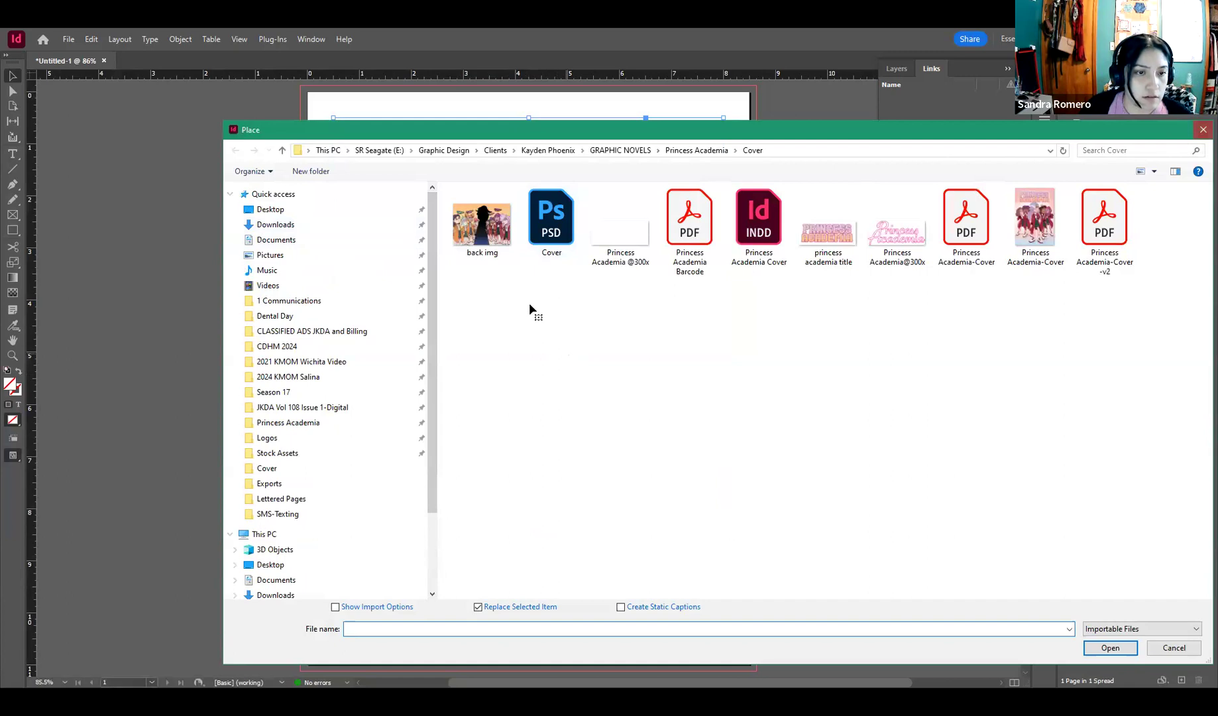
pyautogui.press('Escape')
pyautogui.hotkey('ctrl', 'alt', 'c')
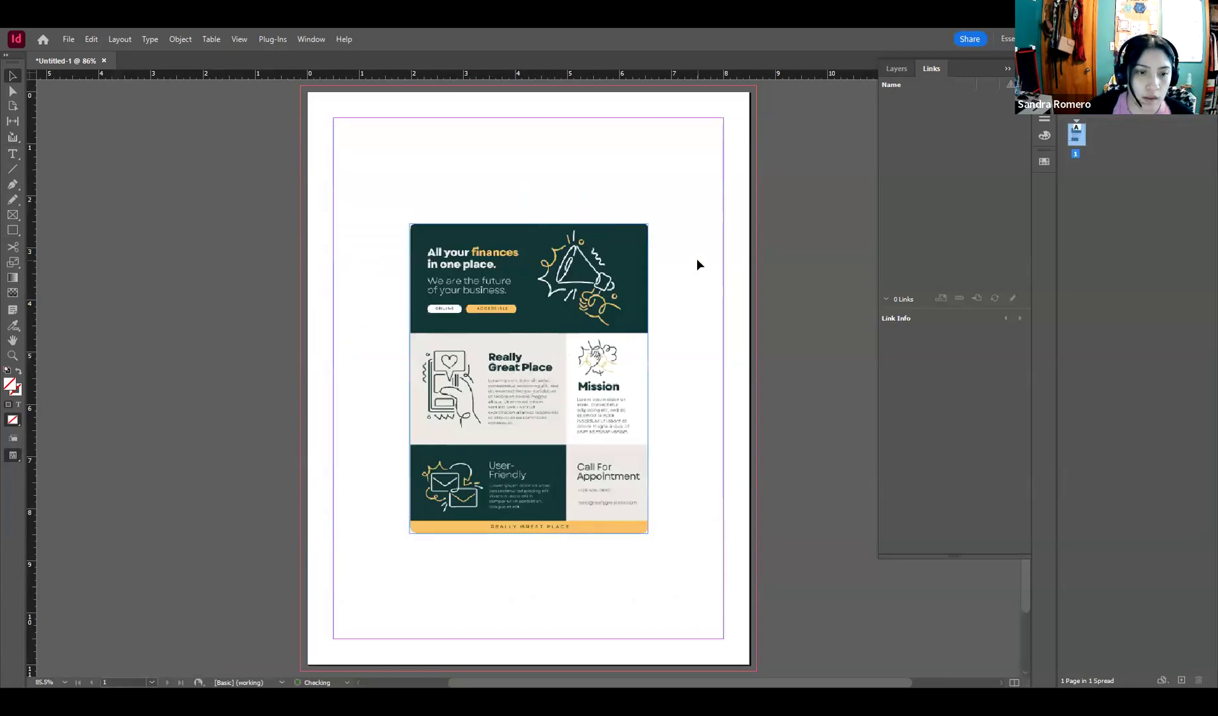
# Step: Extend the flyer image's frame to the page margins on all sides and fit the image proportionally inside it
pyautogui.moveTo(392, 206); pyautogui.dragTo(333, 118)
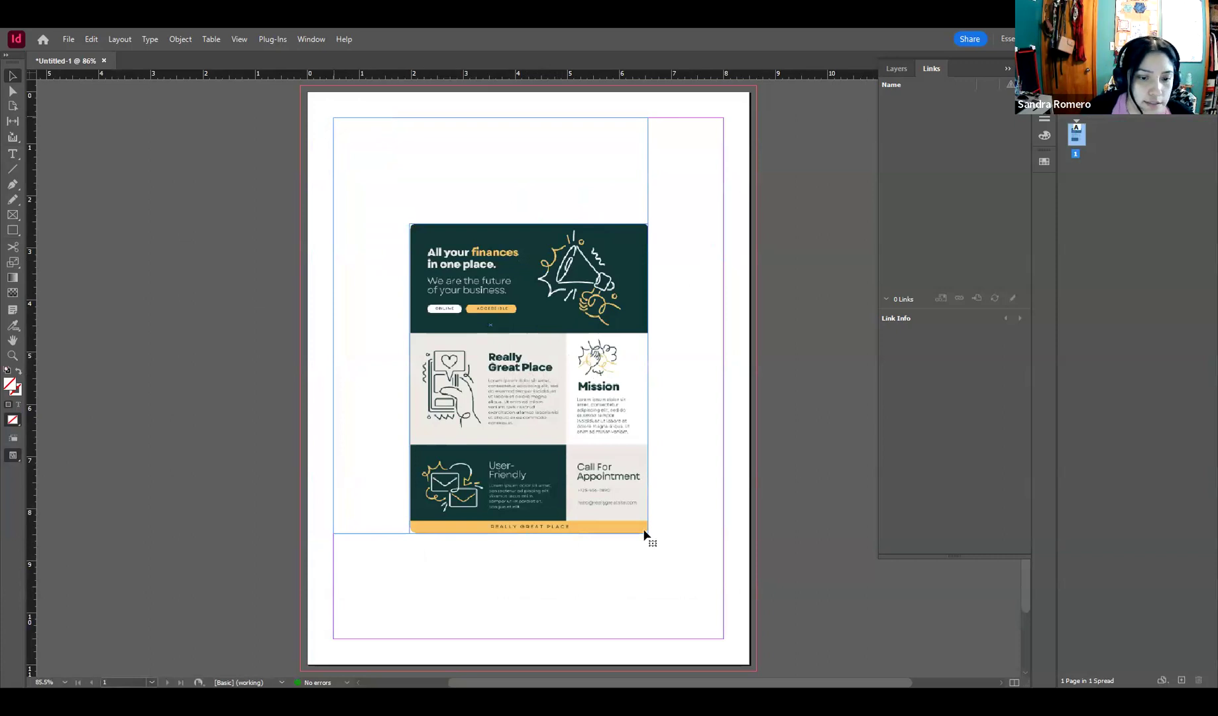
pyautogui.moveTo(647, 533); pyautogui.dragTo(724, 637)
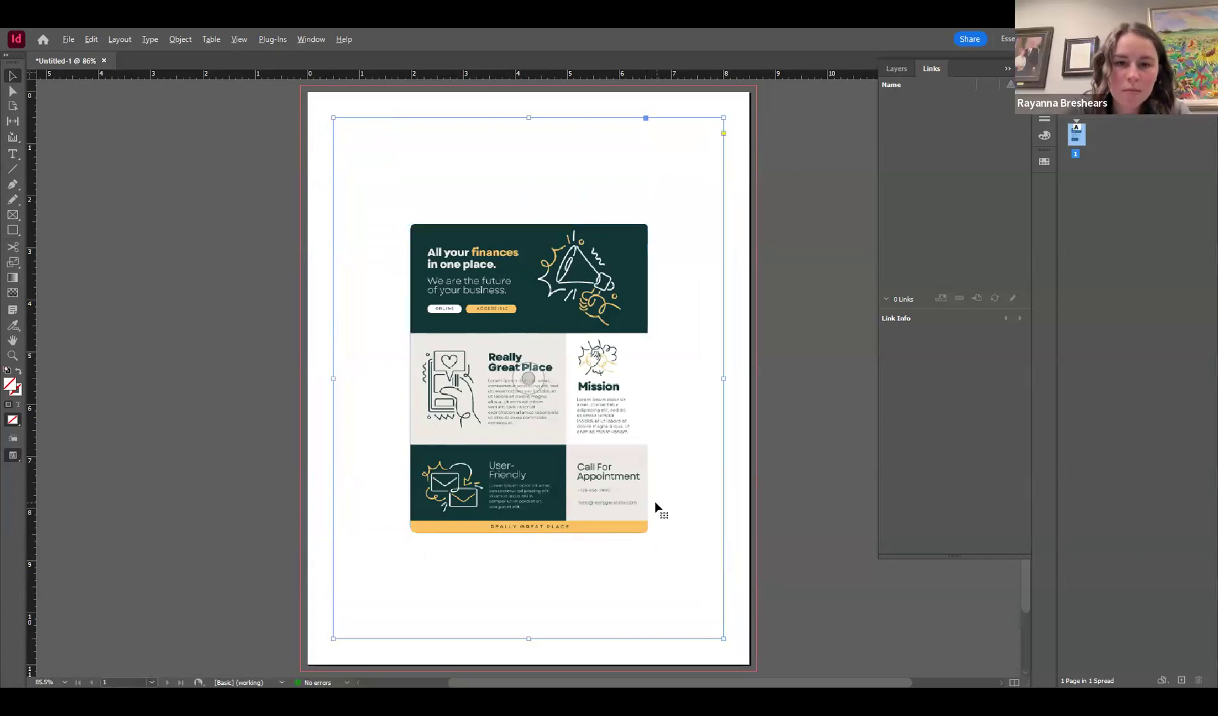
pyautogui.hotkey('ctrl', 'alt', 'shift', 'e')
pyautogui.click(818, 407)
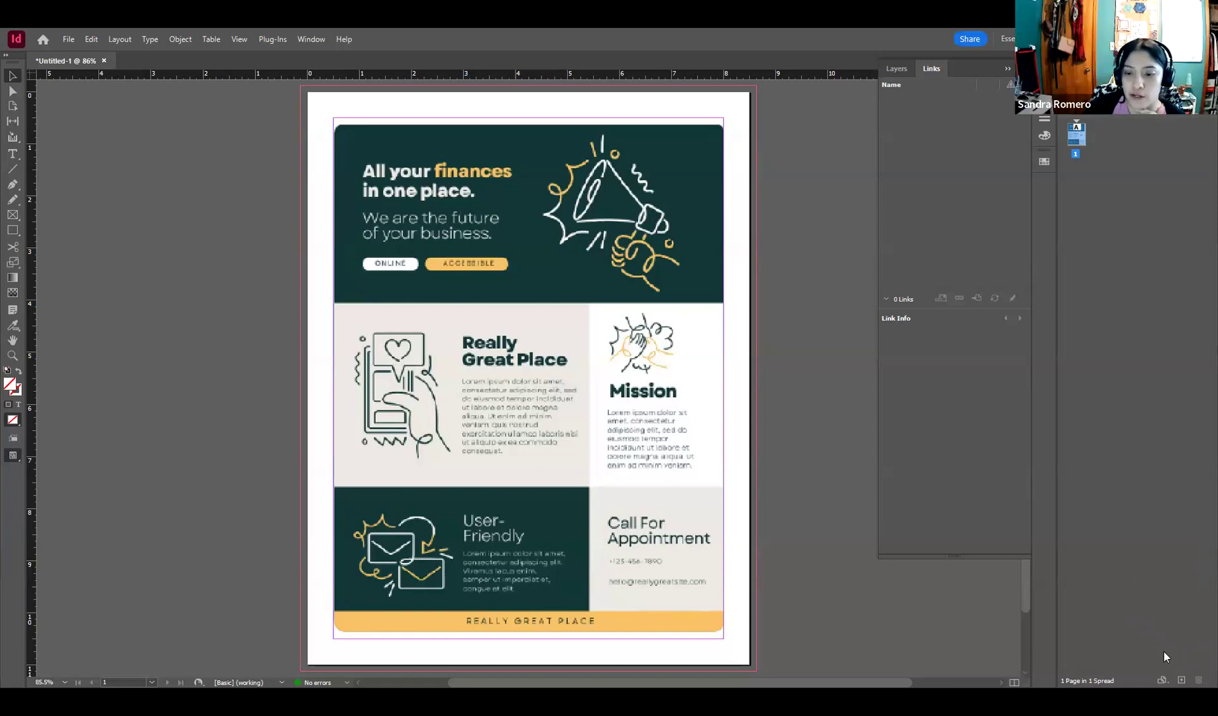
# Step: Add a second page after the first and paste a copy of the flyer image onto it
pyautogui.click(528, 378)
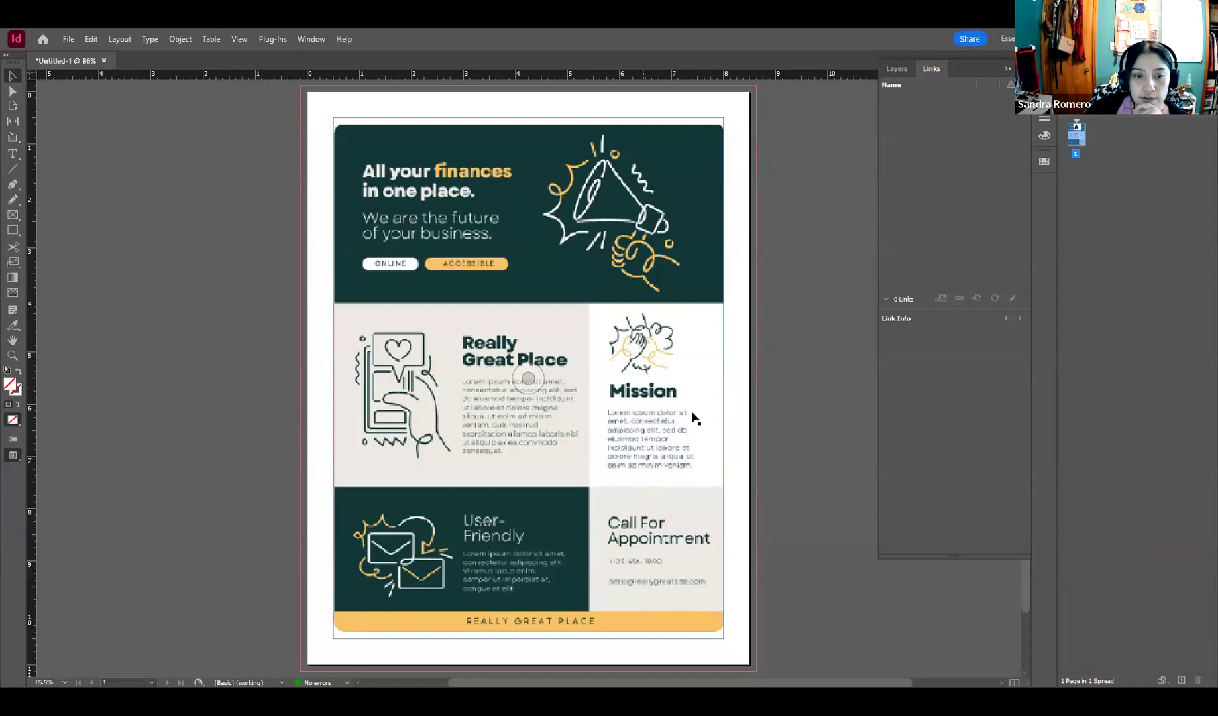
pyautogui.click(1181, 681)
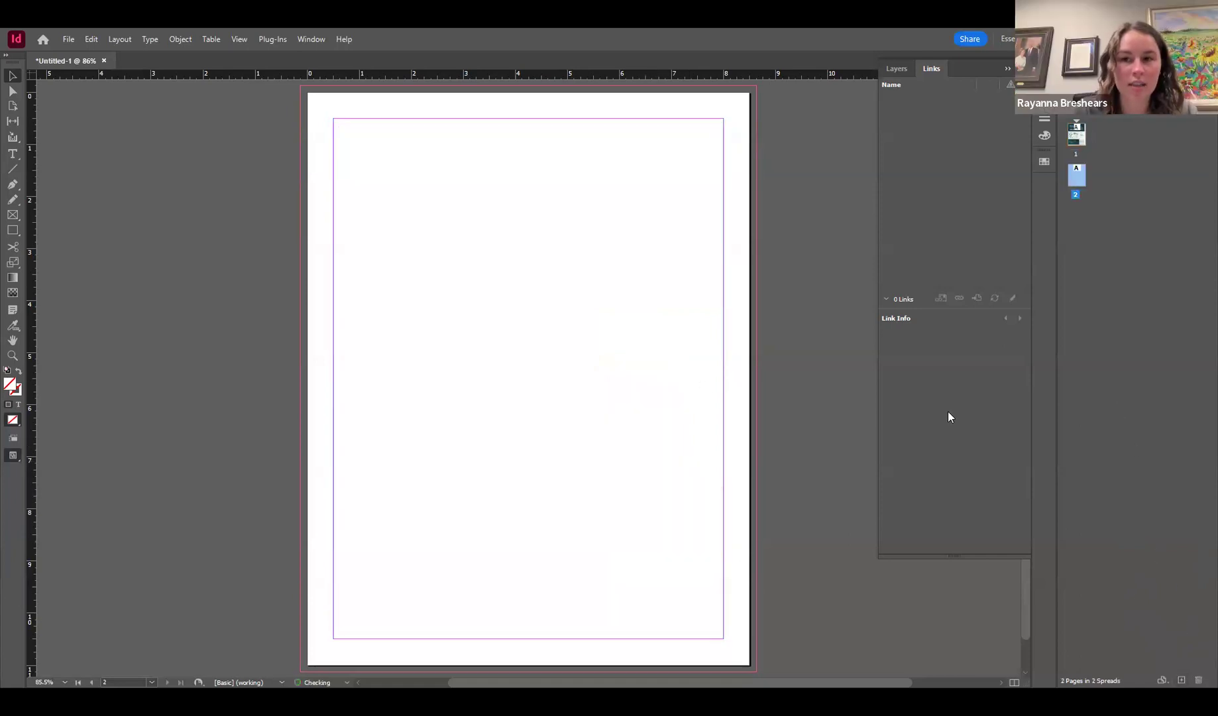
pyautogui.scroll(5, 605, 406)
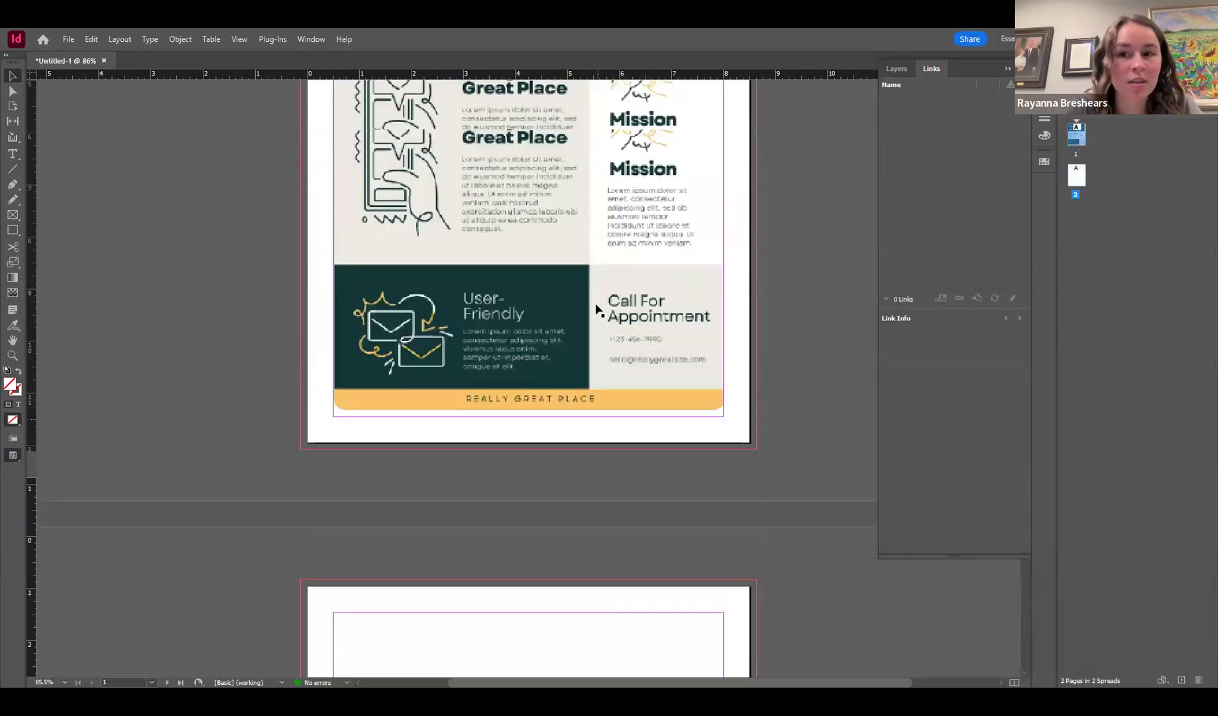
pyautogui.scroll(2, 597, 318)
pyautogui.scroll(-8, 600, 345)
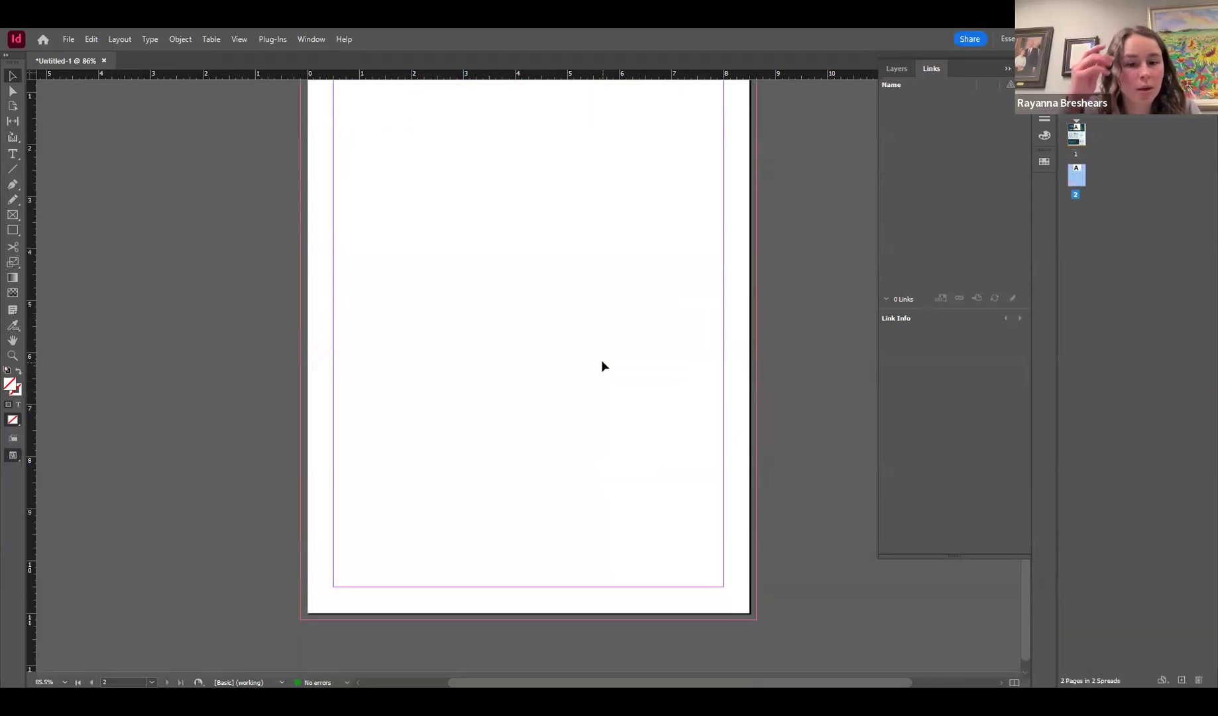
pyautogui.scroll(3, 602, 360)
pyautogui.scroll(-1, 602, 361)
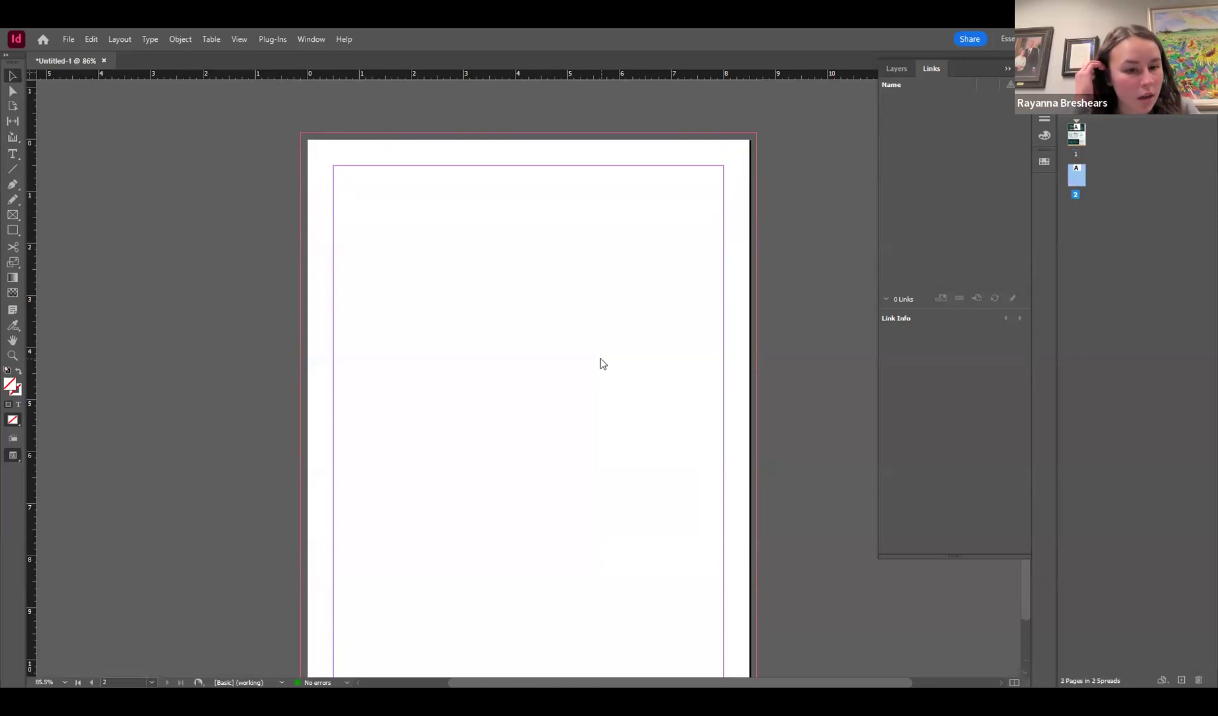
pyautogui.hotkey('ctrl', 'v')
# Step: Delete the original flyer image from page 1
pyautogui.scroll(12, 633, 401)
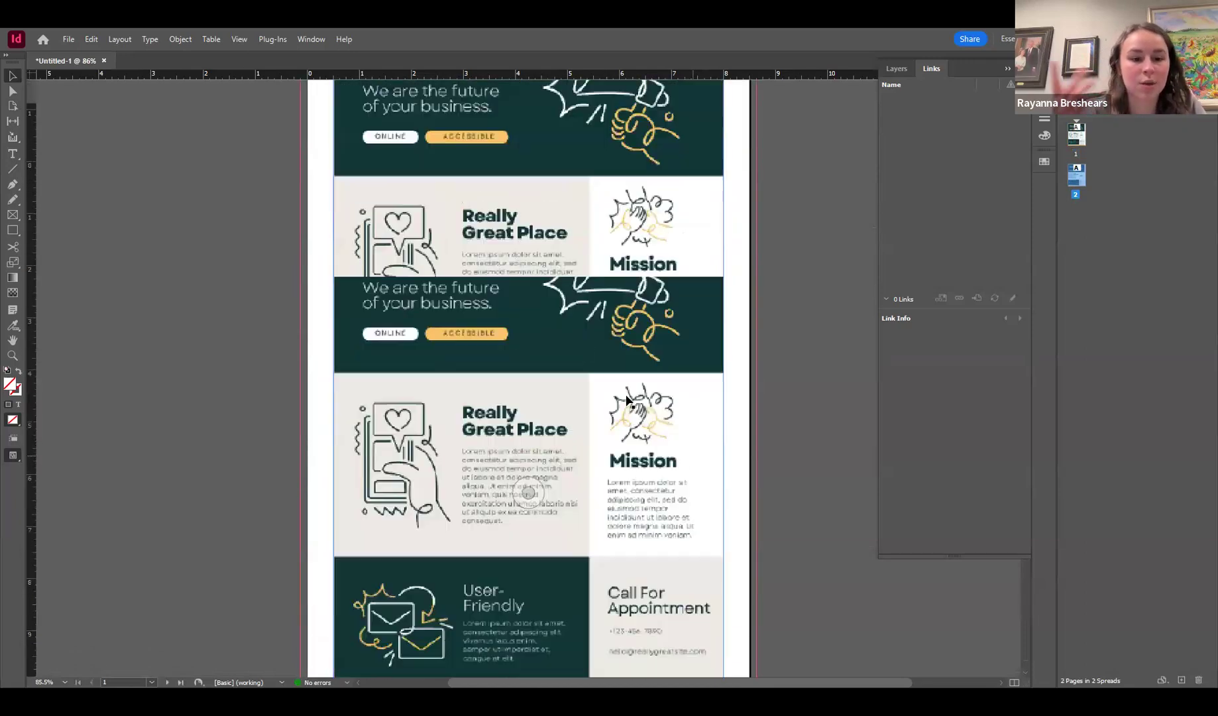
pyautogui.press('Delete')
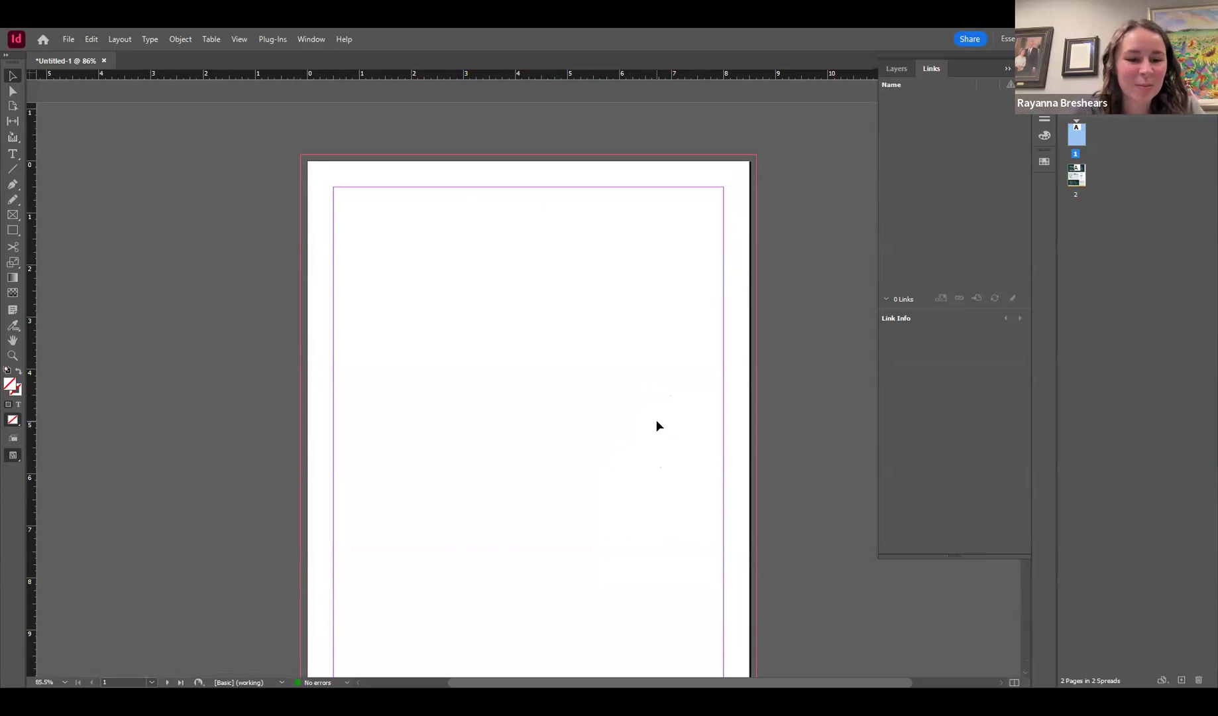
pyautogui.scroll(-2, 677, 461)
pyautogui.scroll(1, 678, 480)
pyautogui.scroll(-4, 663, 478)
pyautogui.scroll(3, 616, 481)
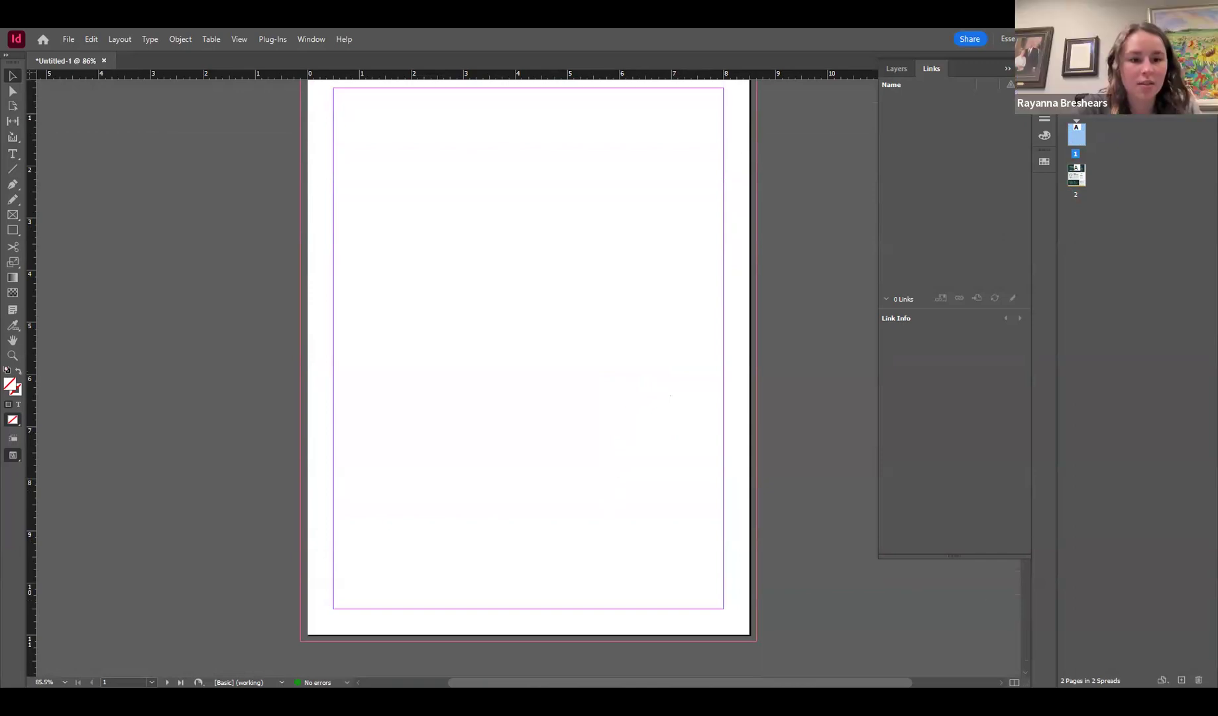
# Step: Draw a rectangle about 8.75 in by 4.2 in across the top of page 1, spanning the full bleed width
pyautogui.hotkey('ctrl', 'd')
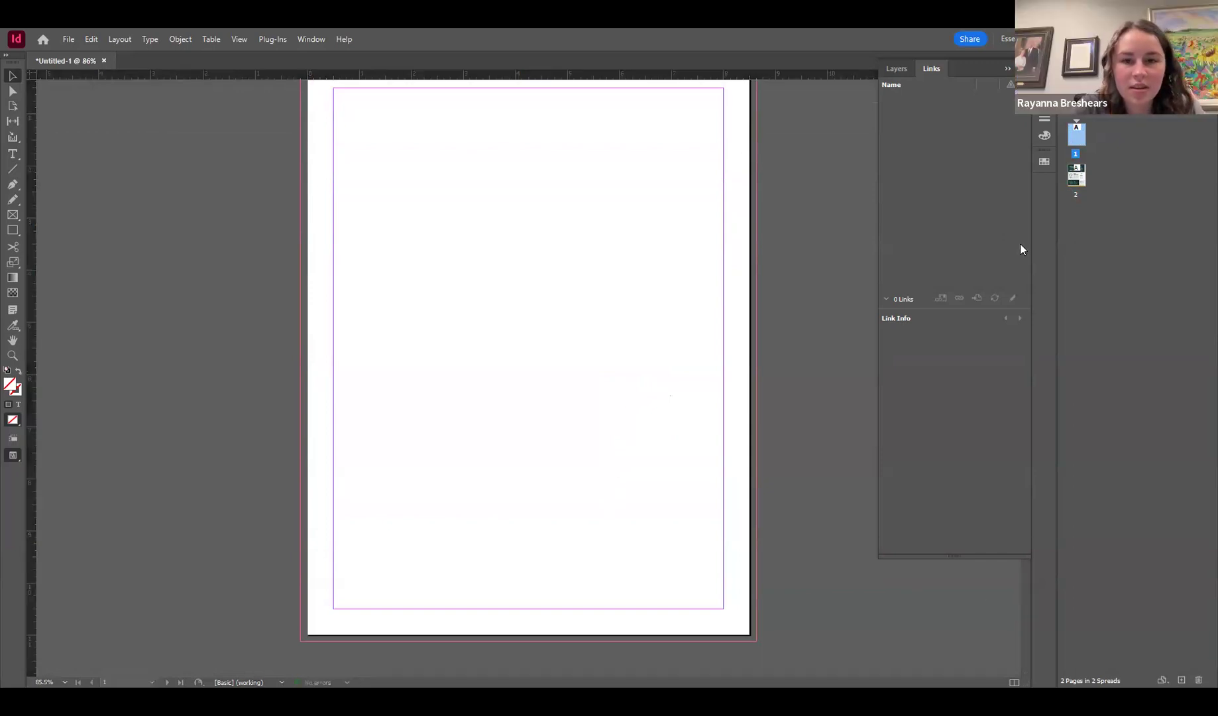
pyautogui.scroll(-15, 602, 482)
pyautogui.scroll(1, 613, 474)
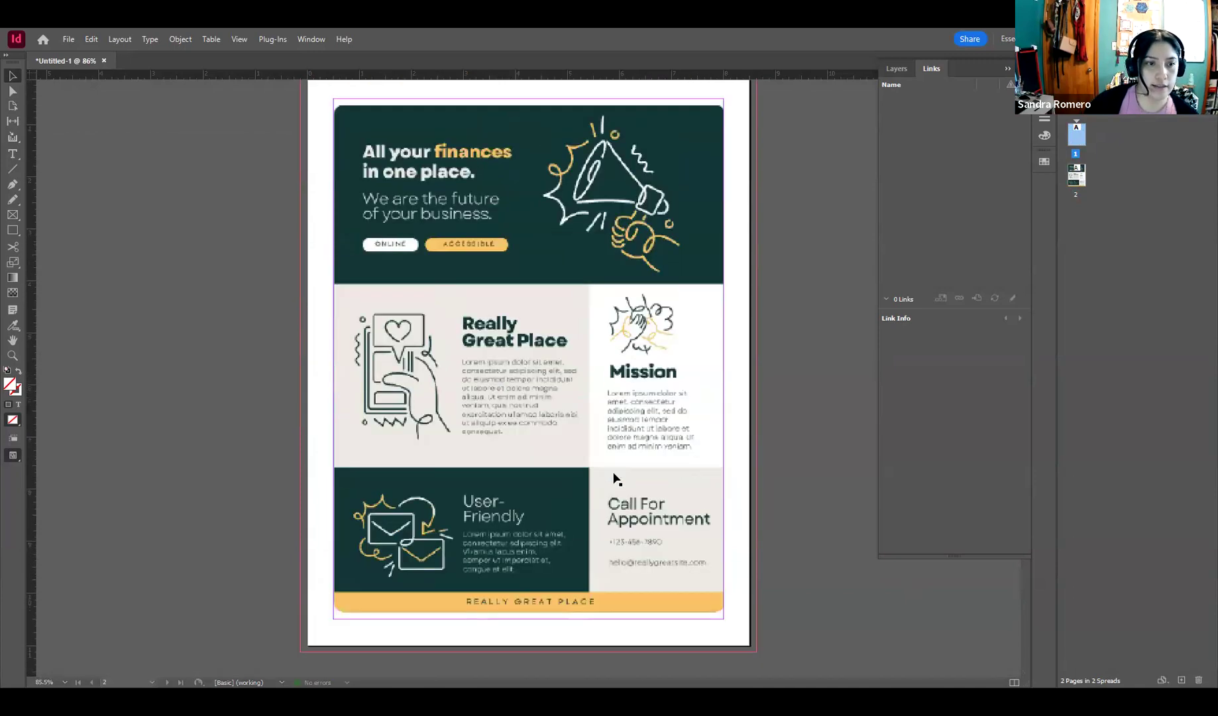
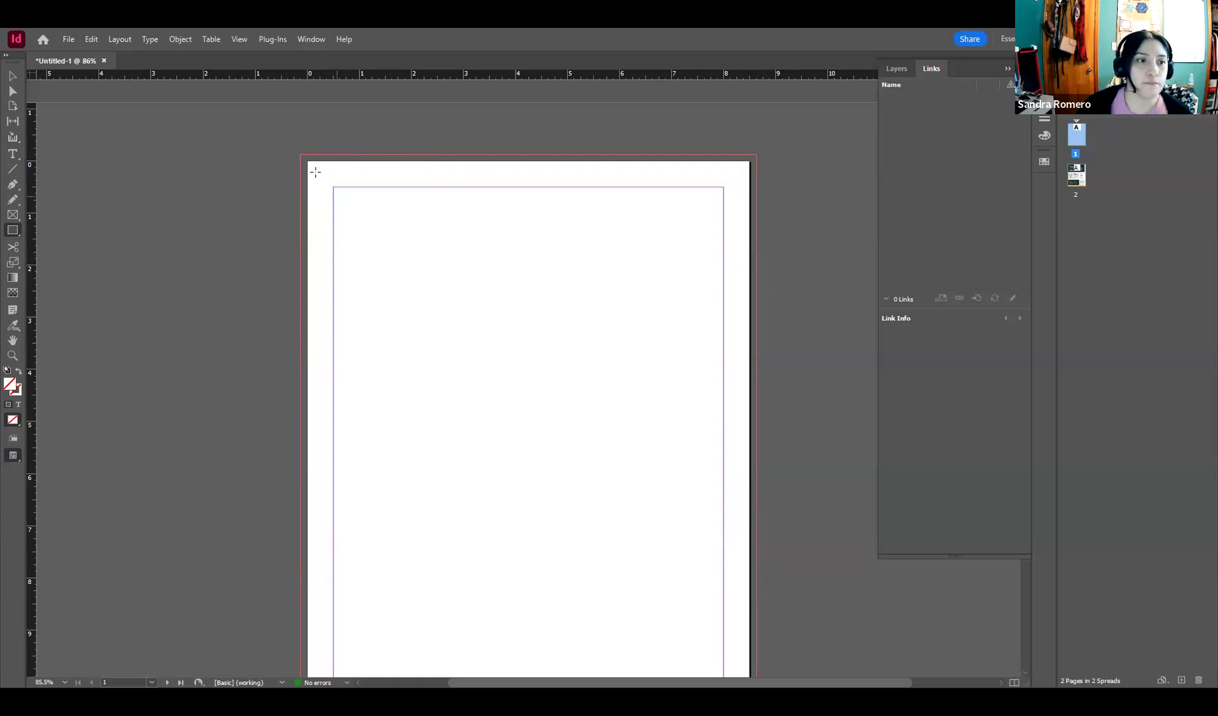
pyautogui.moveTo(299, 155); pyautogui.dragTo(757, 375)
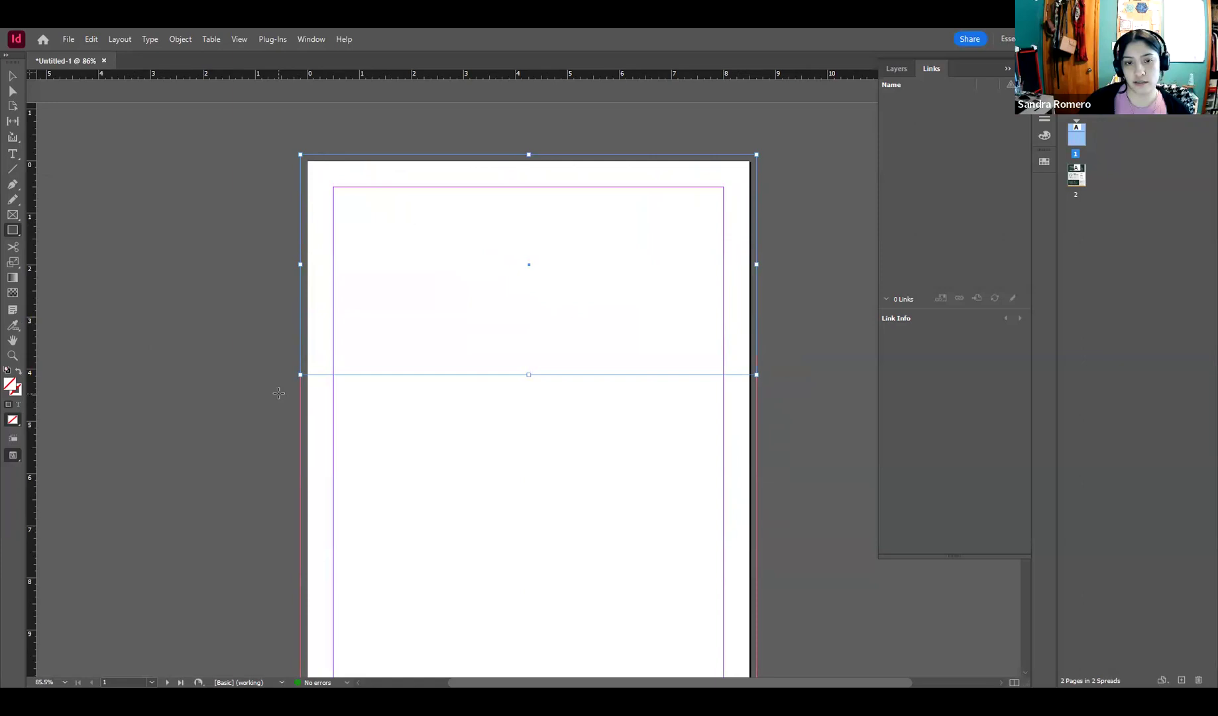
pyautogui.scroll(-1, 347, 329)
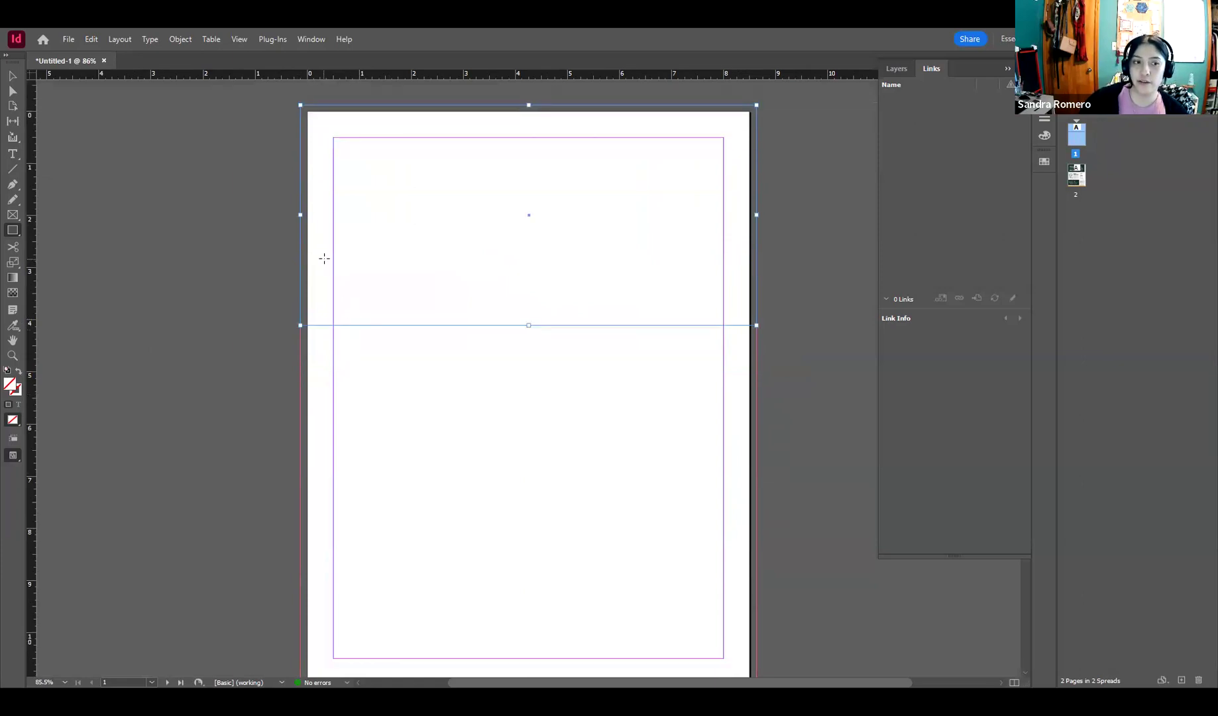
pyautogui.scroll(1, 324, 258)
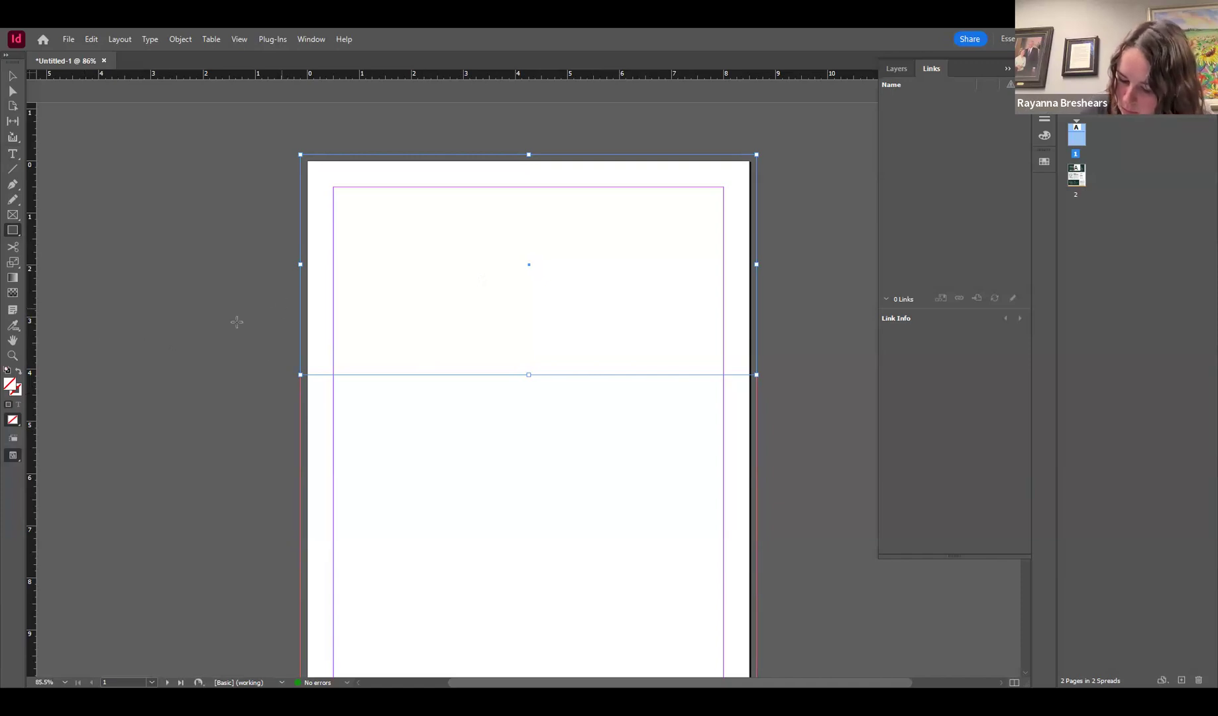
pyautogui.doubleClick(9, 388)
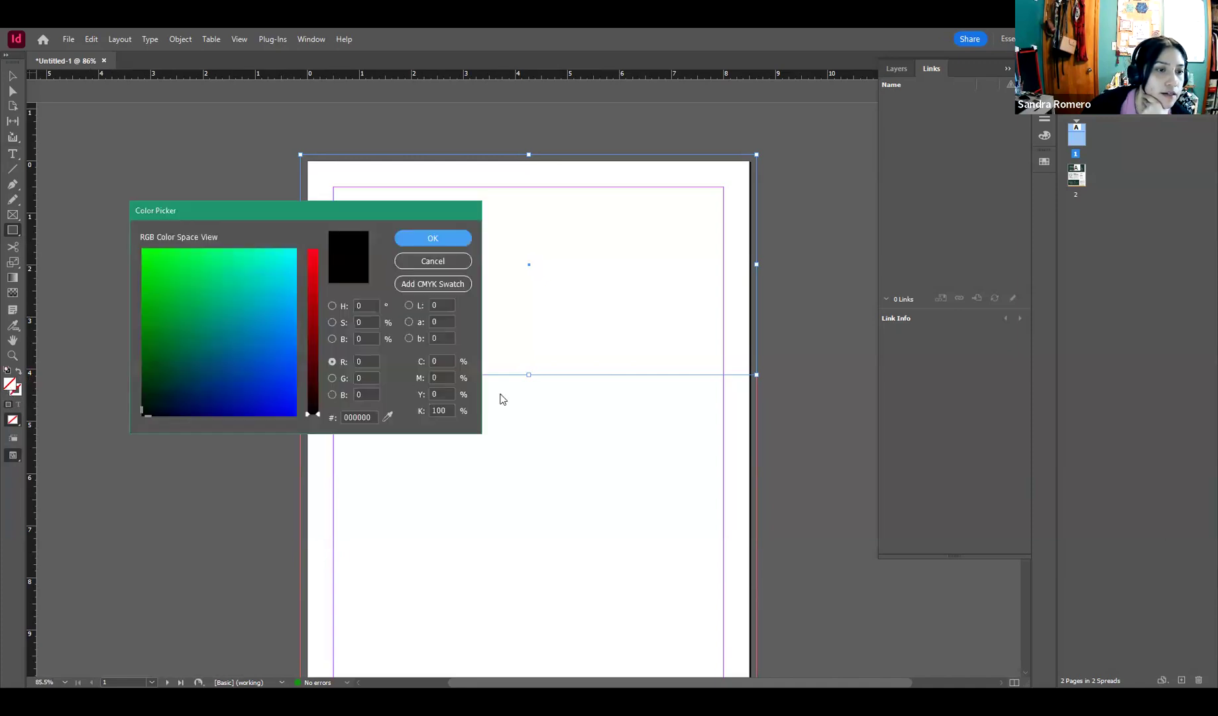
pyautogui.click(438, 262)
# Step: Try filling the page 1 rectangle with dark green 103636 sampled from the flyer header on page 2, and undo the fill
pyautogui.scroll(-10, 313, 383)
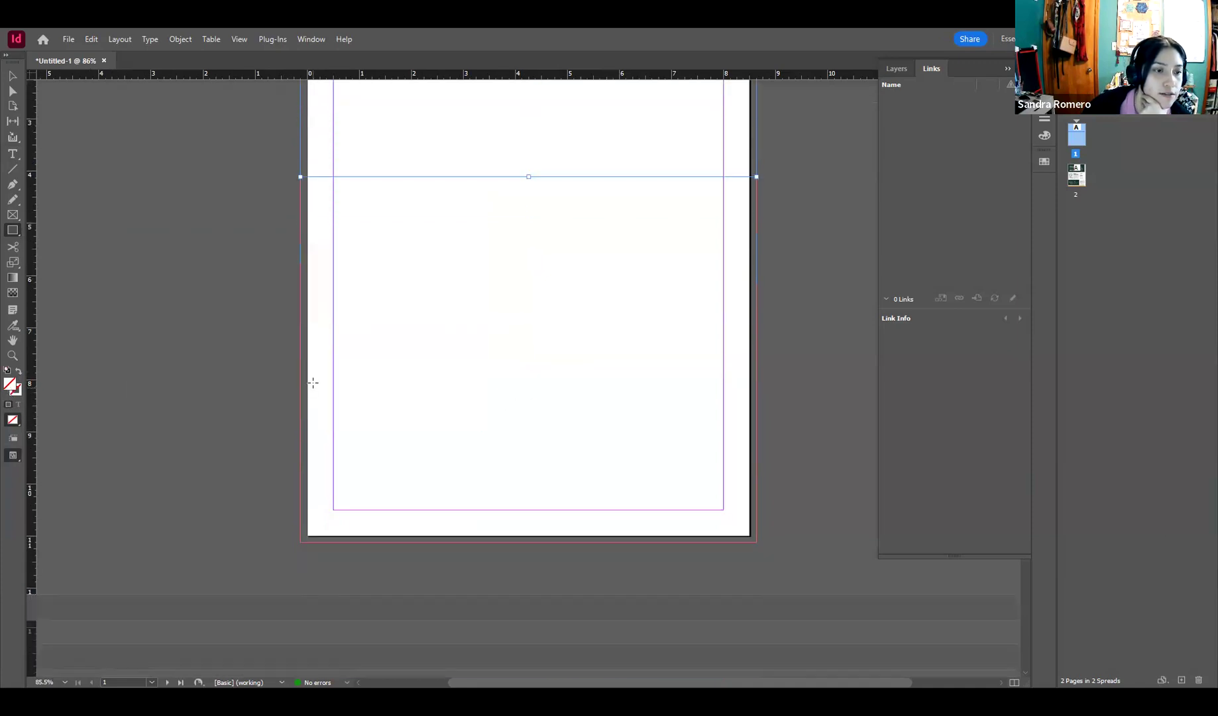
pyautogui.doubleClick(9, 387)
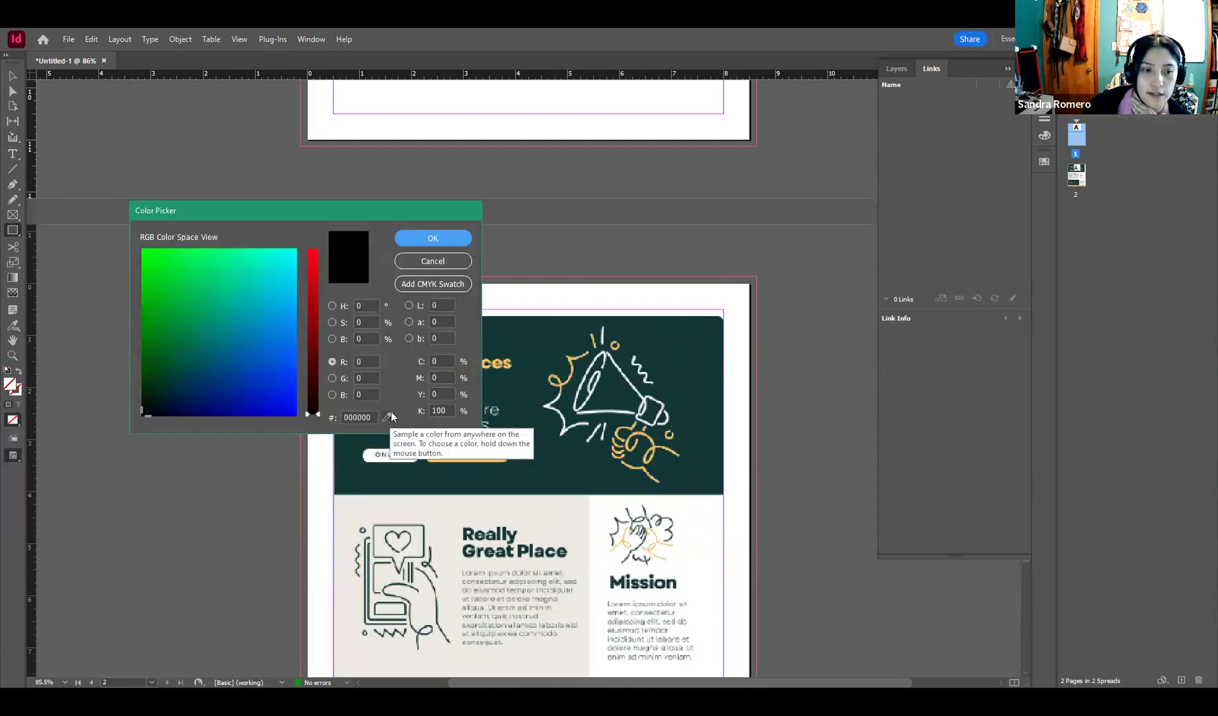
pyautogui.moveTo(388, 416); pyautogui.dragTo(444, 379)
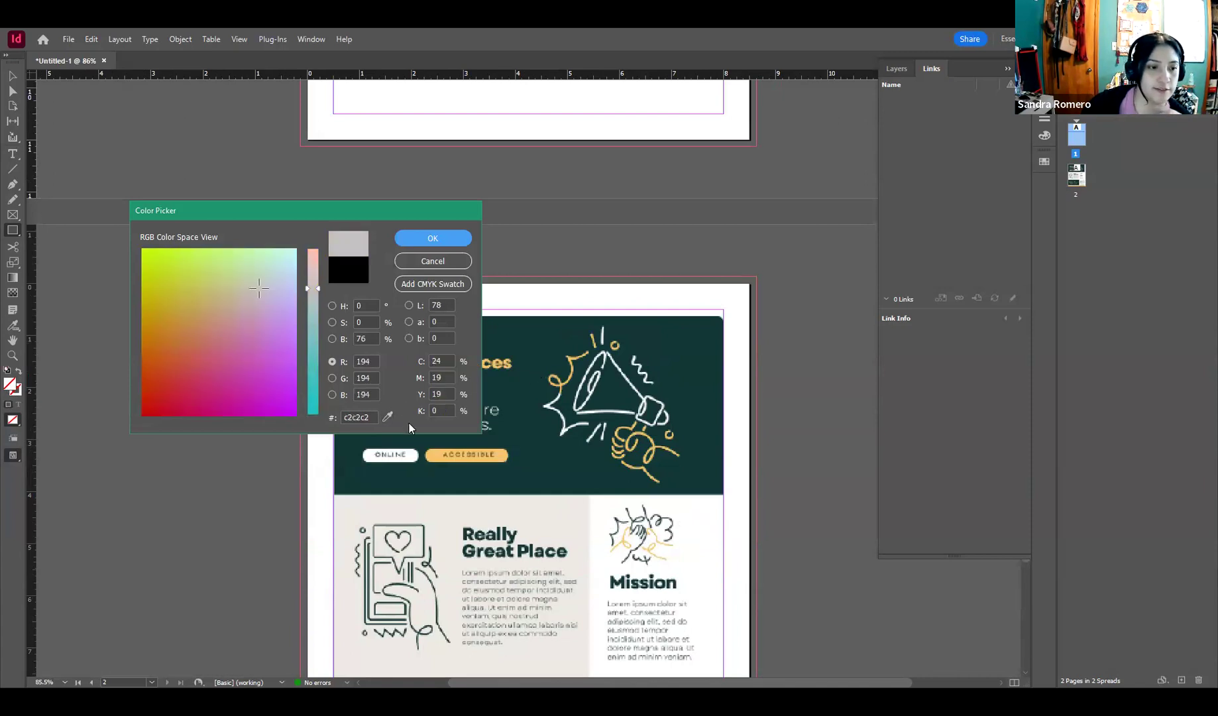
pyautogui.moveTo(387, 417); pyautogui.dragTo(529, 341)
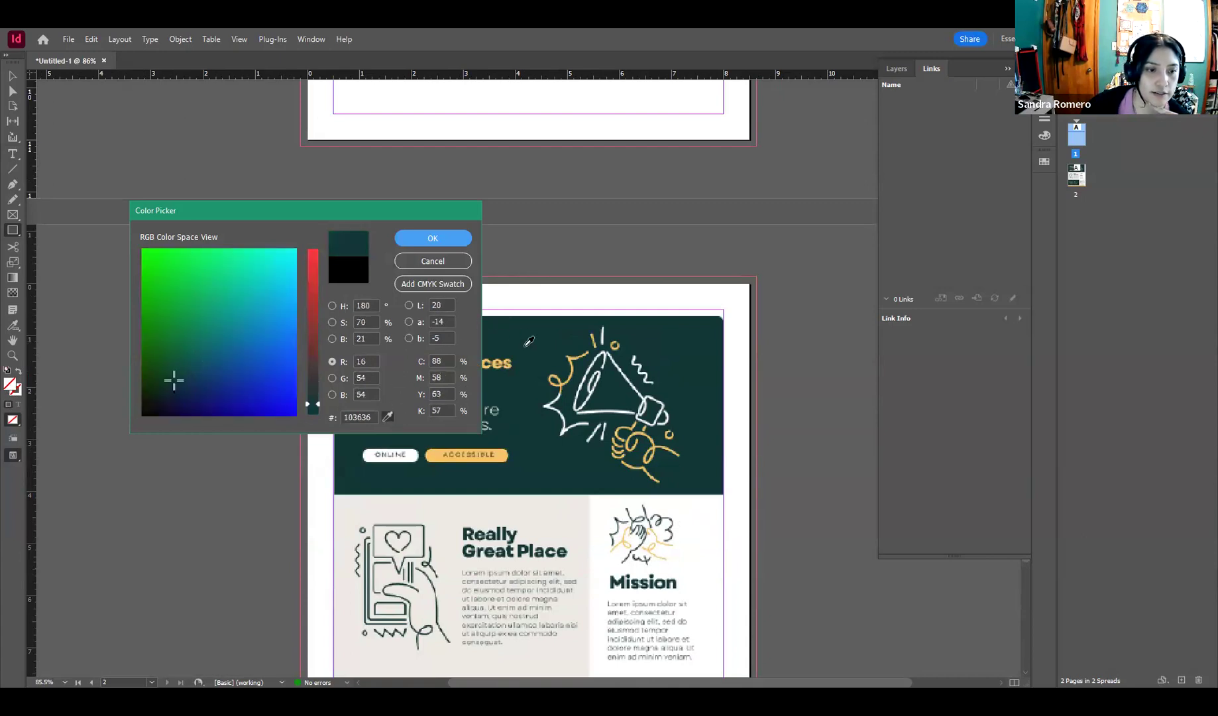
pyautogui.click(439, 236)
pyautogui.scroll(10, 342, 284)
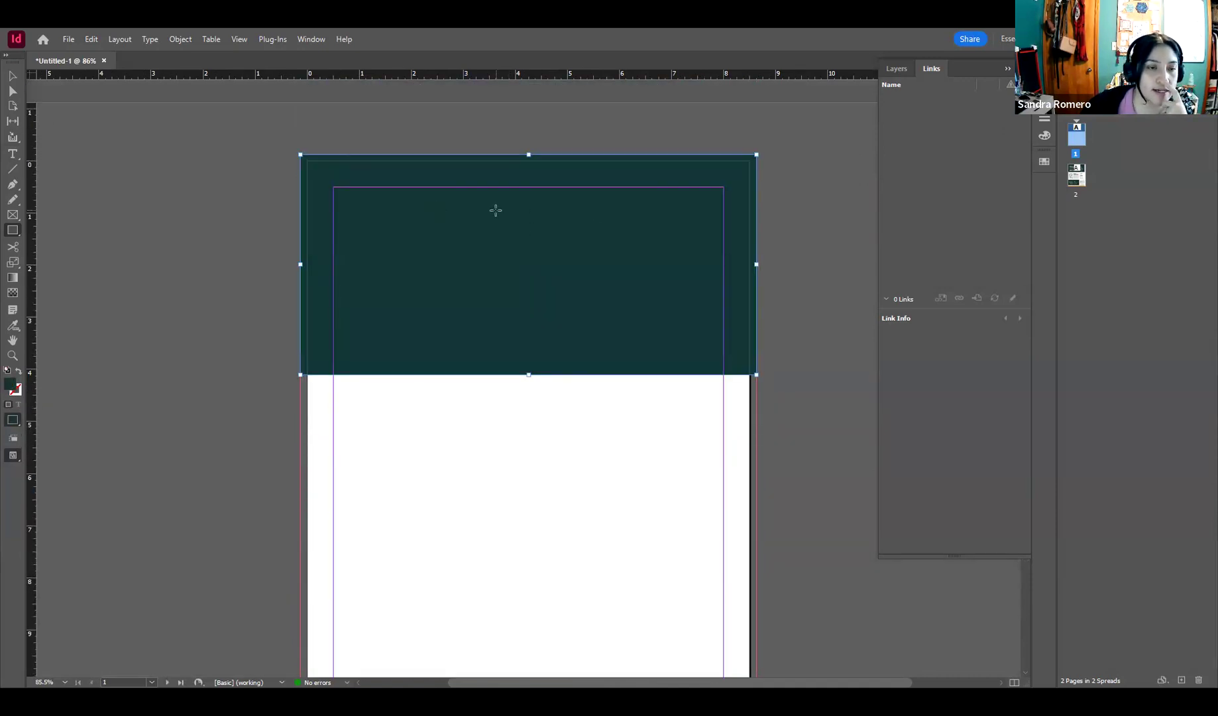
pyautogui.click(12, 77)
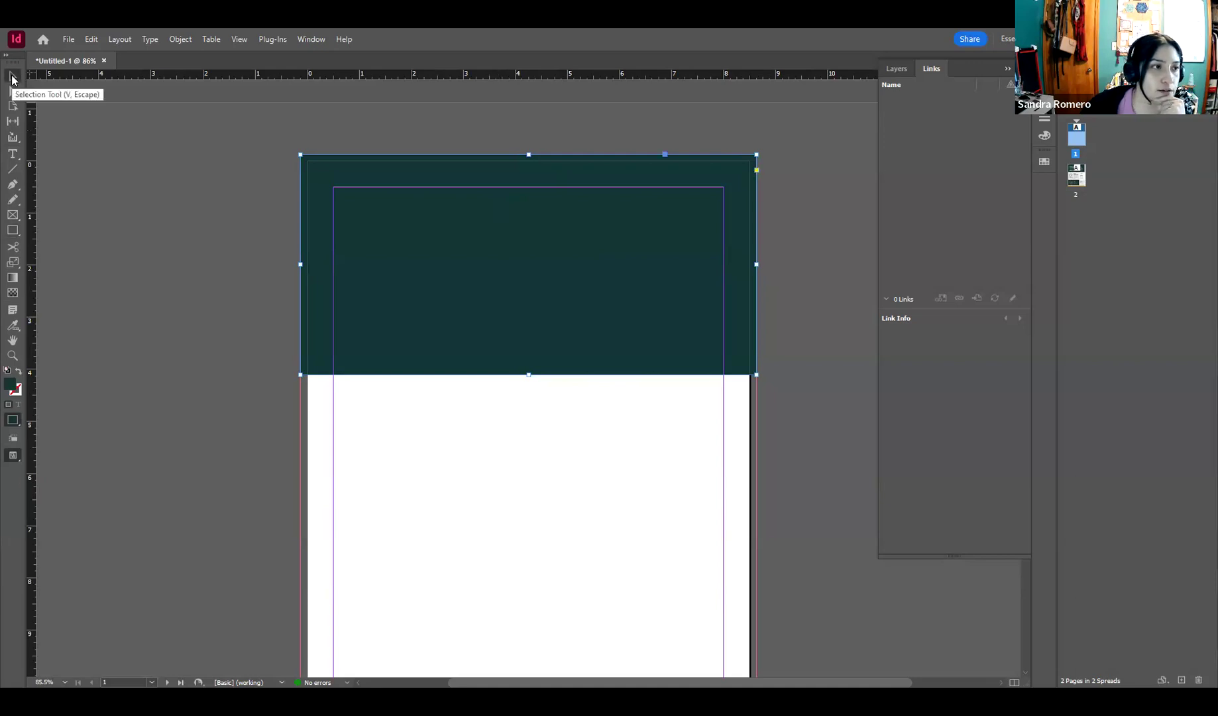
pyautogui.click(179, 212)
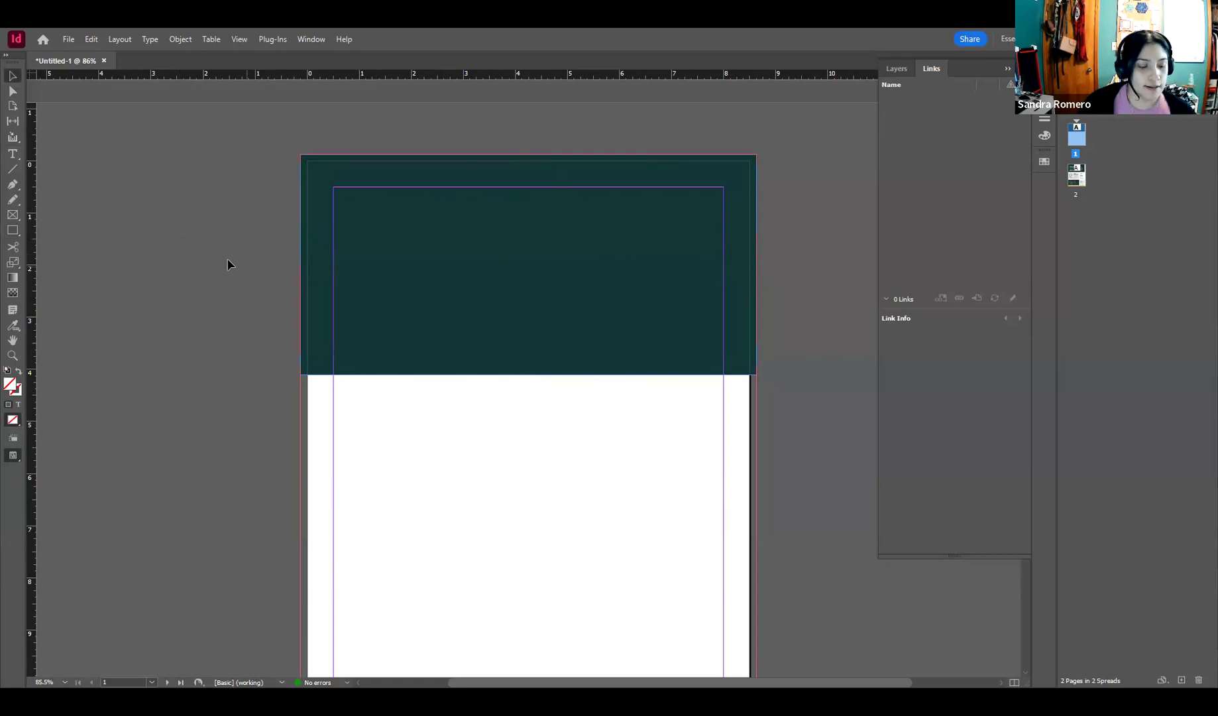
pyautogui.hotkey('ctrl', 'z')
pyautogui.click(202, 209)
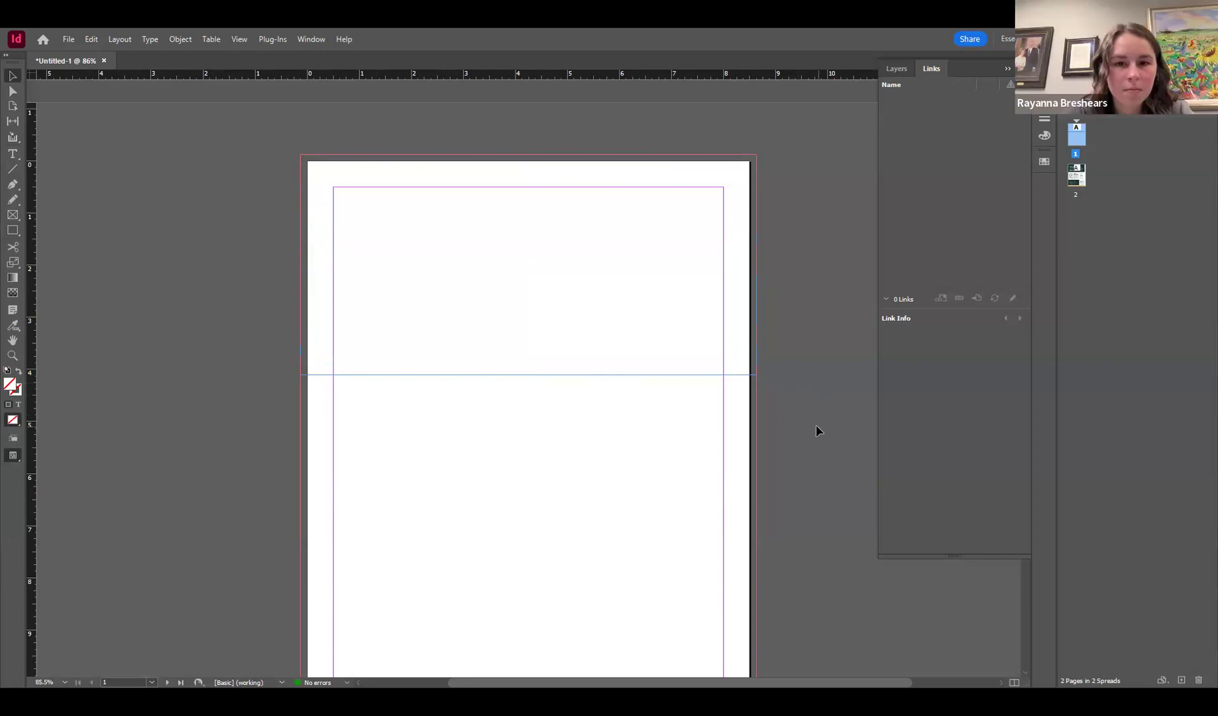
# Step: Sample dark green 103636 from the flyer header on page 2 as the fill colour and apply it to the rectangle across page 1
pyautogui.scroll(-4, 186, 420)
pyautogui.scroll(-3, 187, 421)
pyautogui.scroll(2, 182, 424)
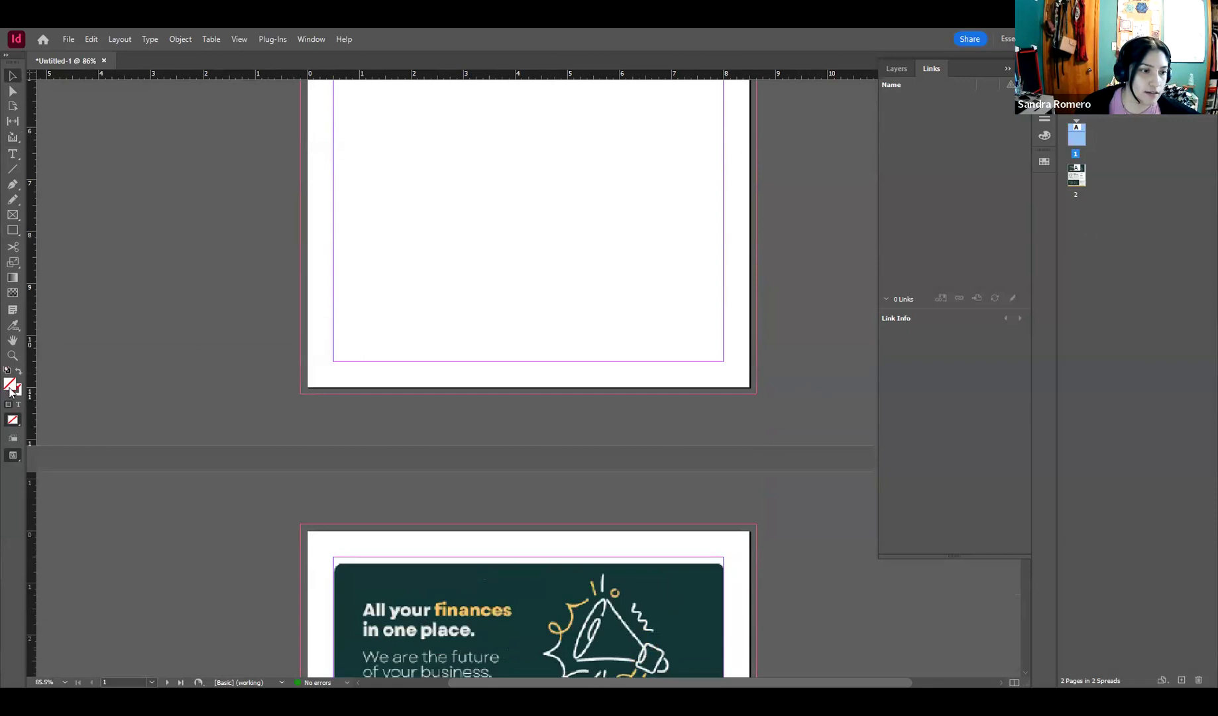
pyautogui.click(551, 576)
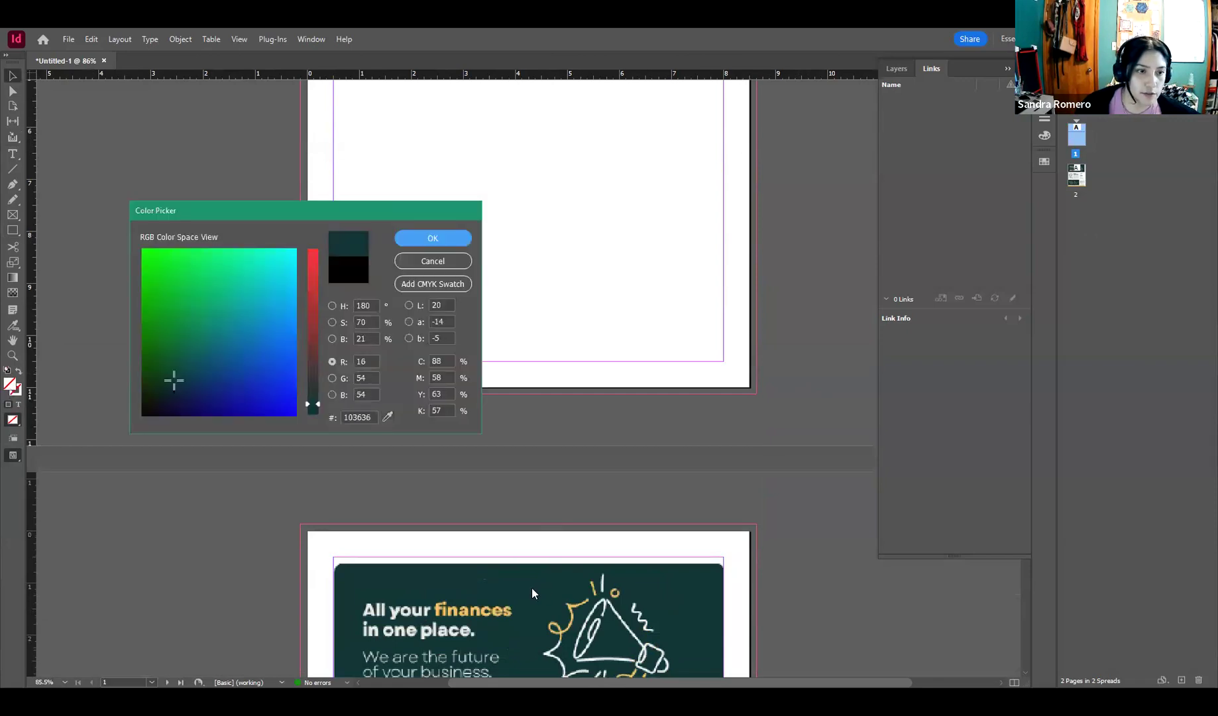
pyautogui.press('Return')
pyautogui.scroll(7, 325, 319)
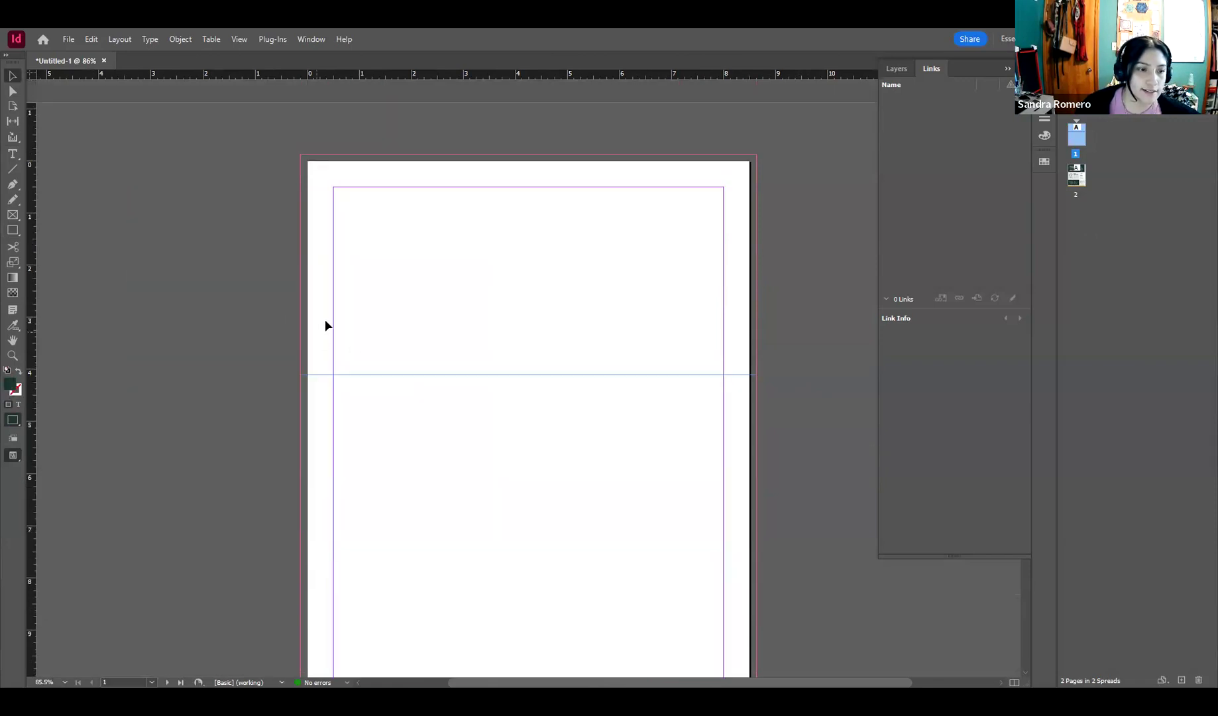
pyautogui.moveTo(266, 169); pyautogui.dragTo(490, 430)
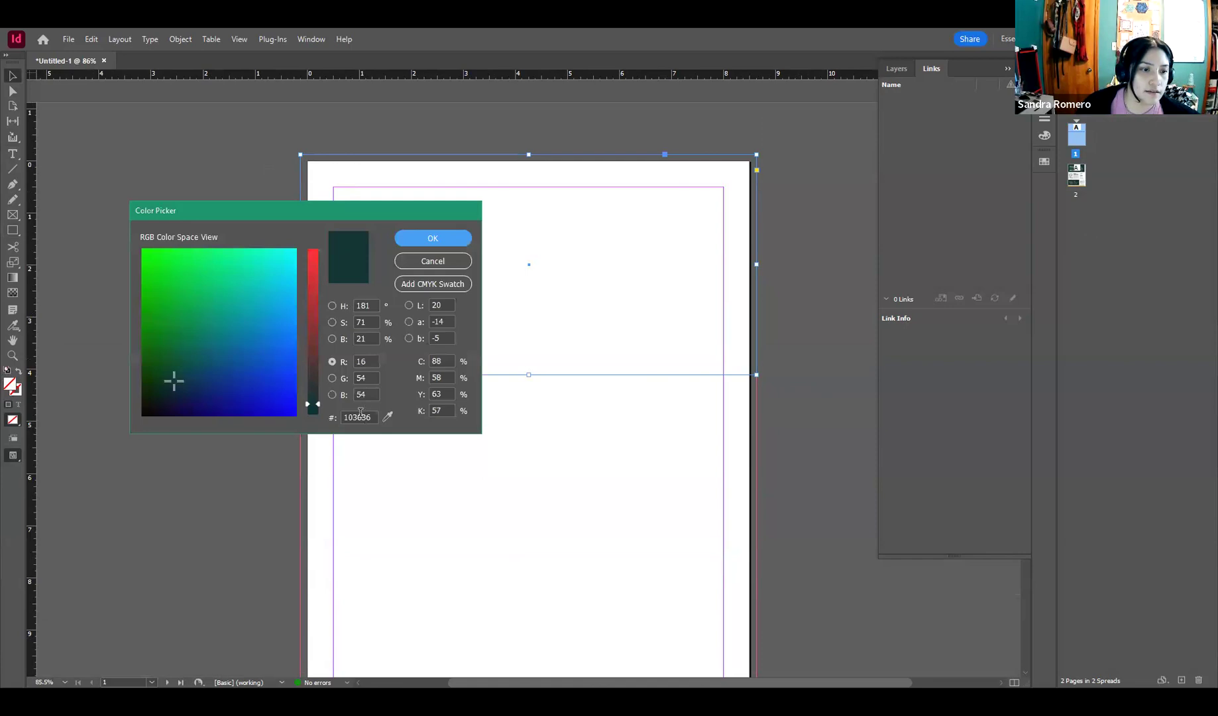
pyautogui.click(445, 240)
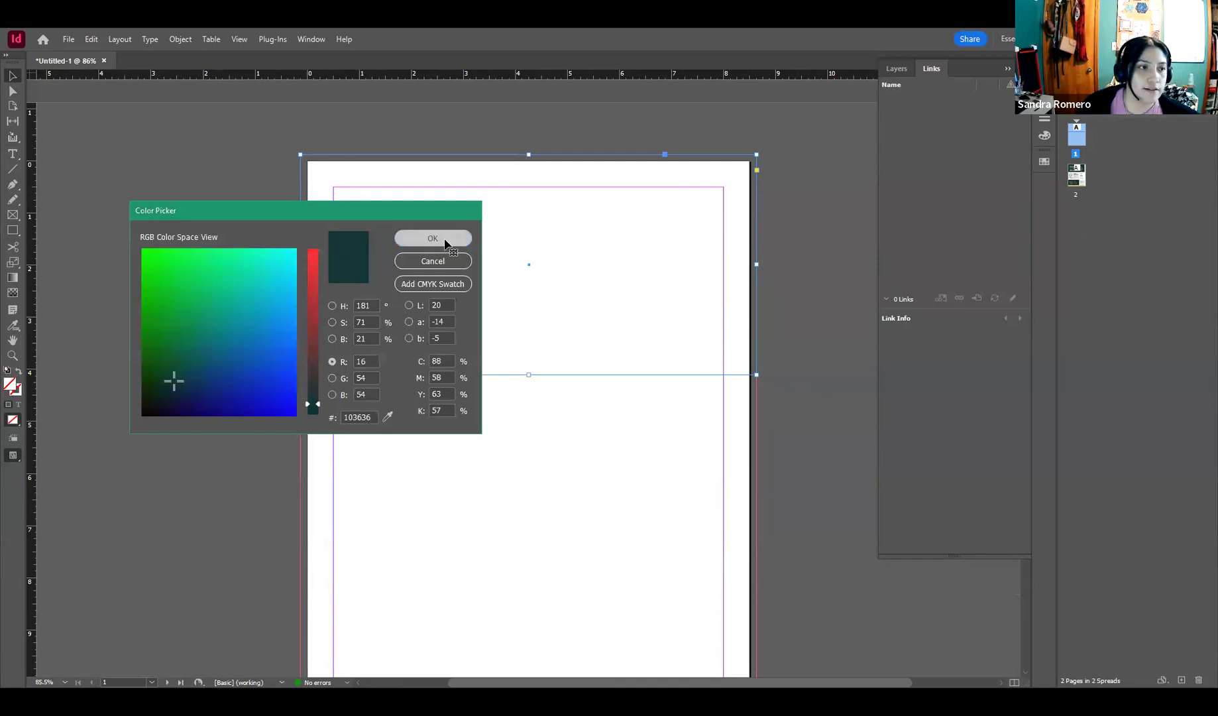
# Step: Try duplicating the dark green header rectangle freehand into the lower half of page 1, and undo the copy
pyautogui.scroll(-5, 264, 441)
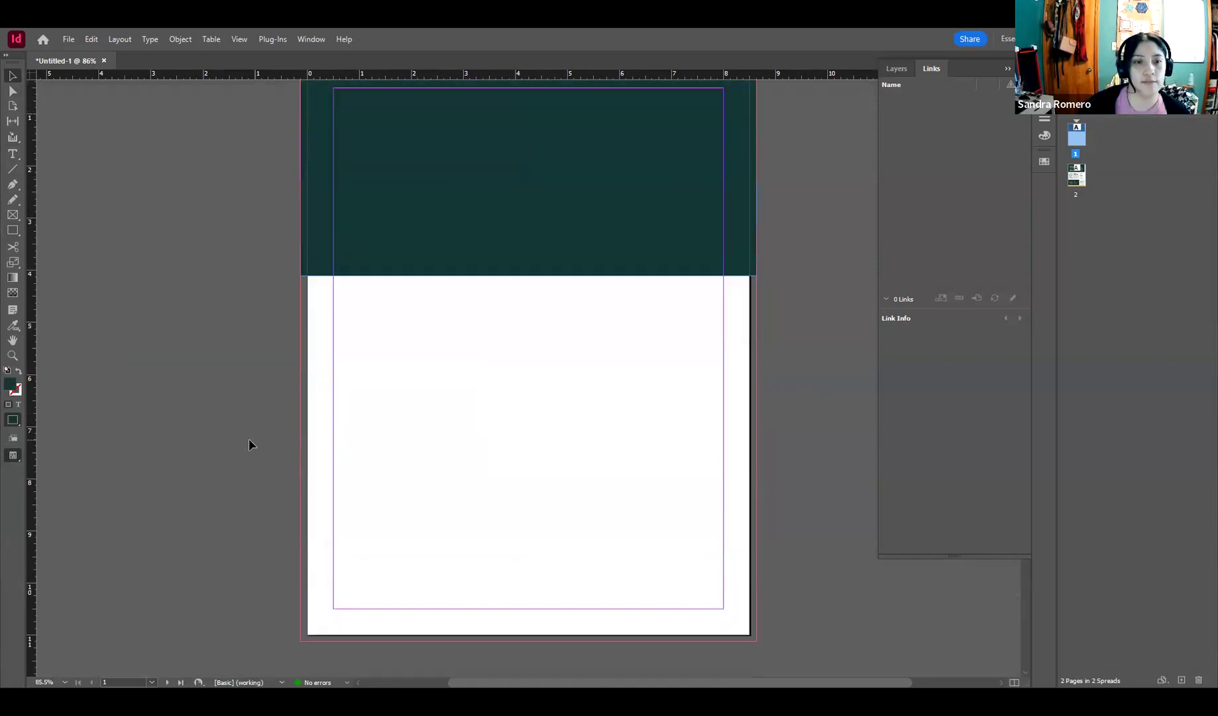
pyautogui.scroll(-6, 245, 443)
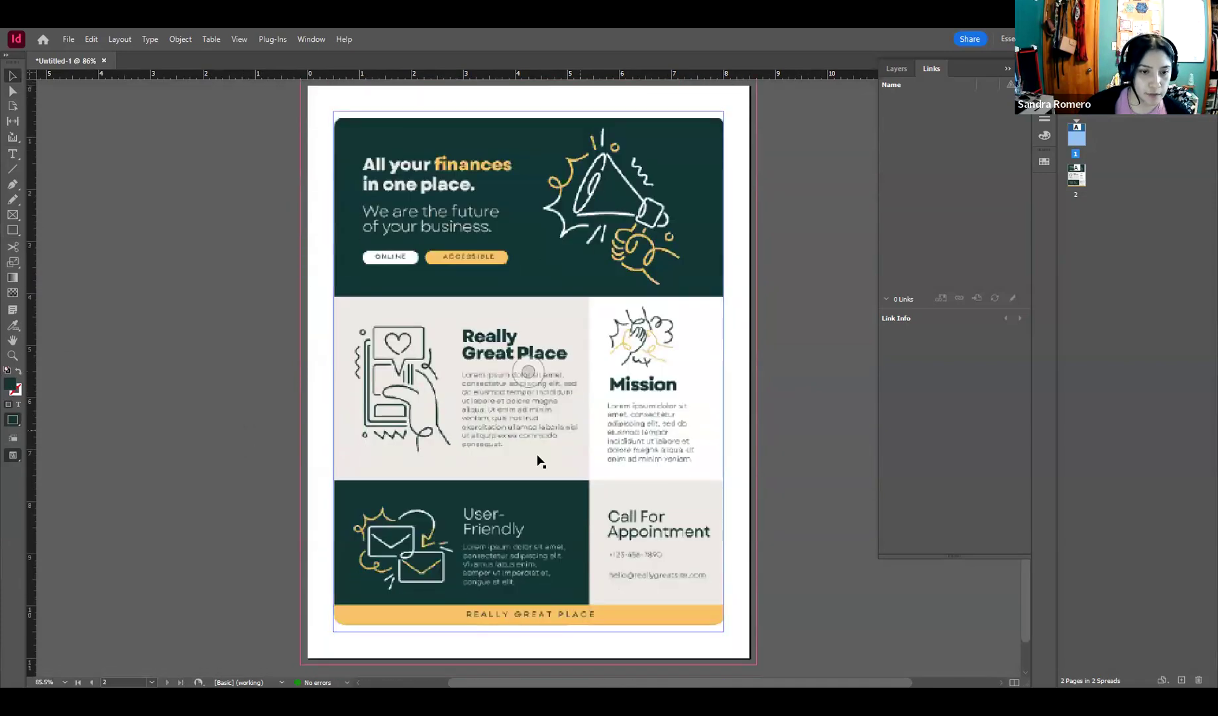
pyautogui.scroll(4, 312, 424)
pyautogui.scroll(7, 304, 436)
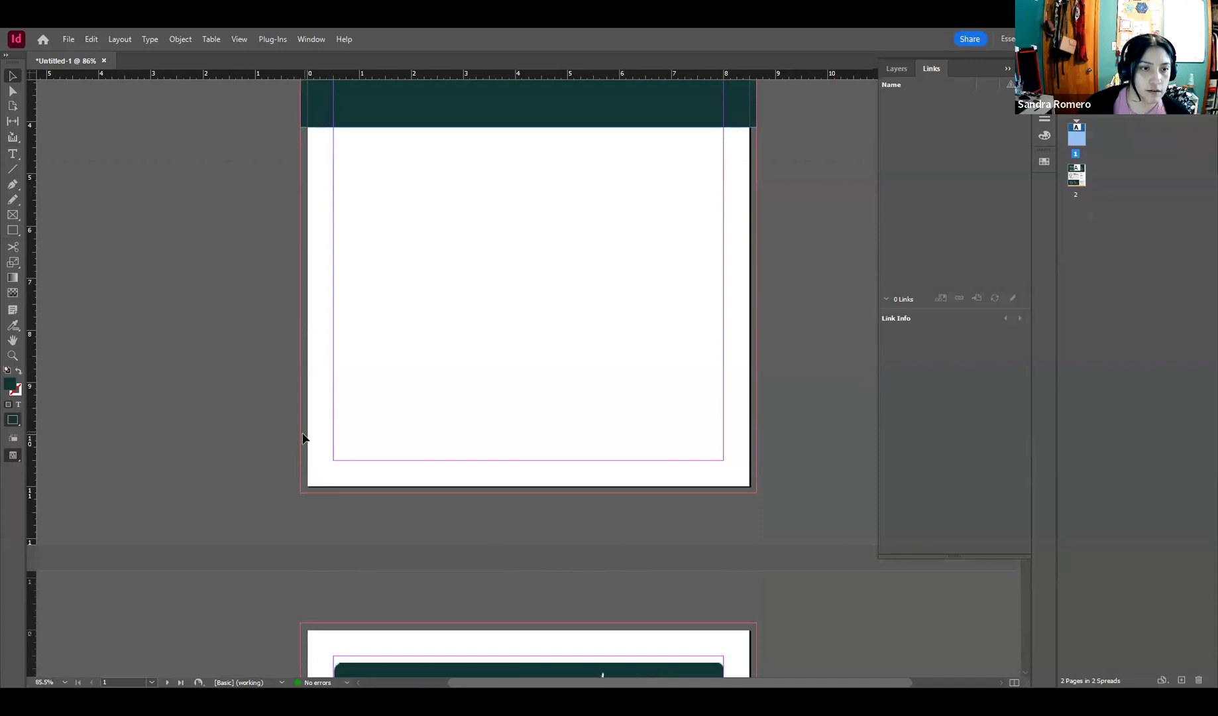
pyautogui.scroll(-12, 305, 436)
pyautogui.scroll(10, 223, 454)
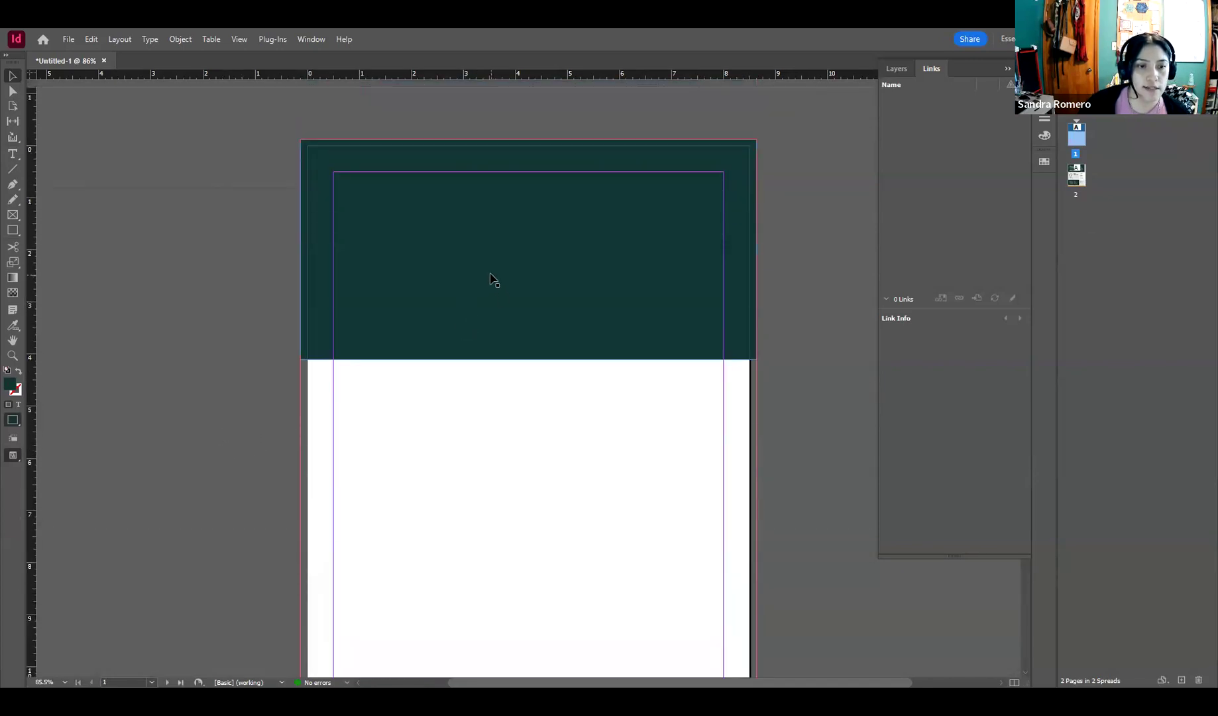
pyautogui.click(491, 273)
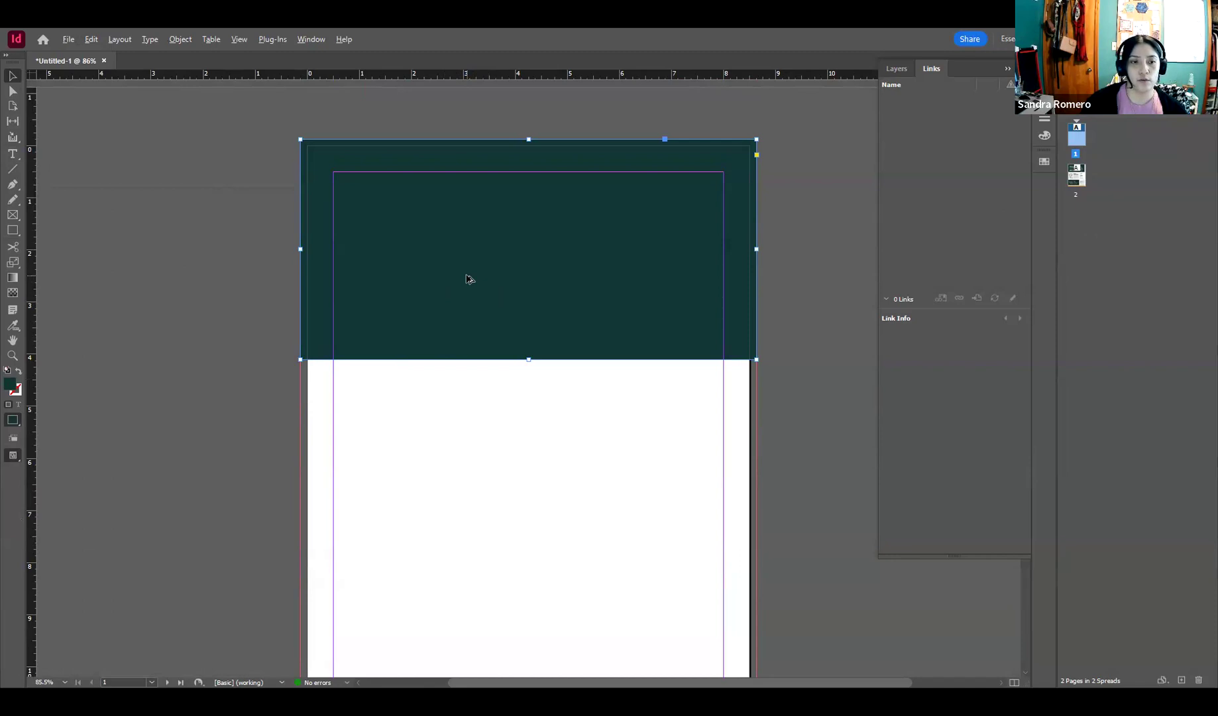
pyautogui.moveTo(457, 255); pyautogui.dragTo(492, 506)
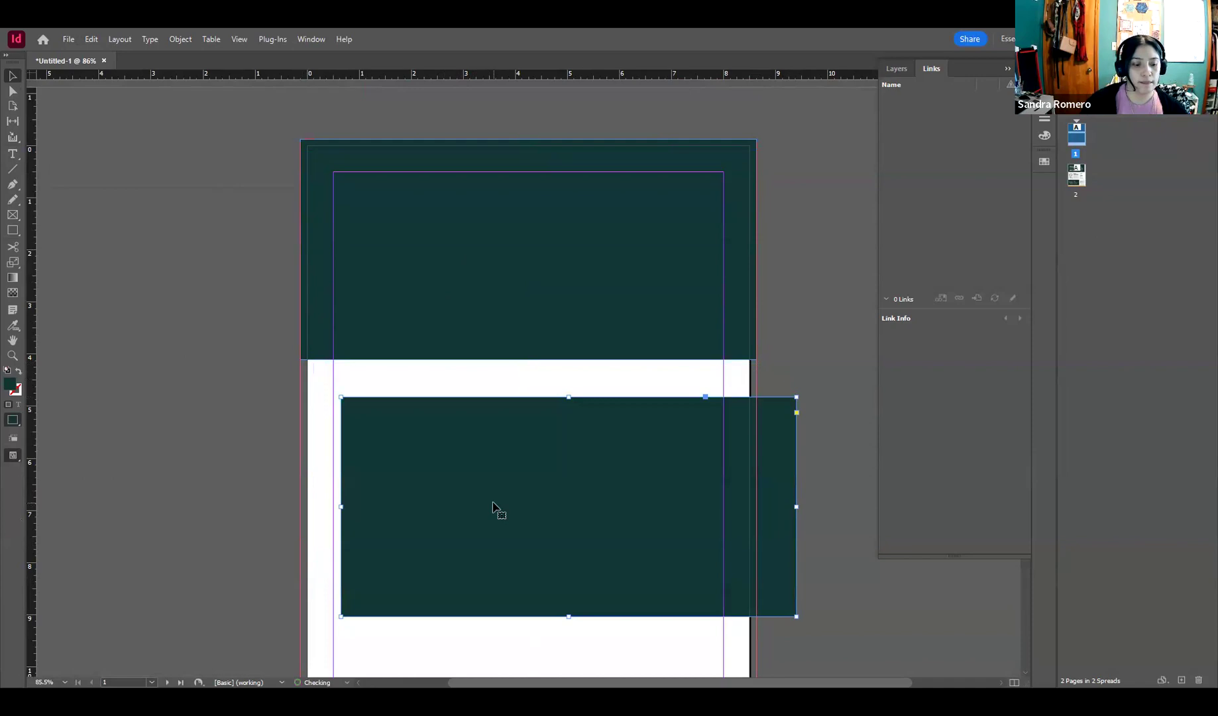
pyautogui.hotkey('ctrl', 'z')
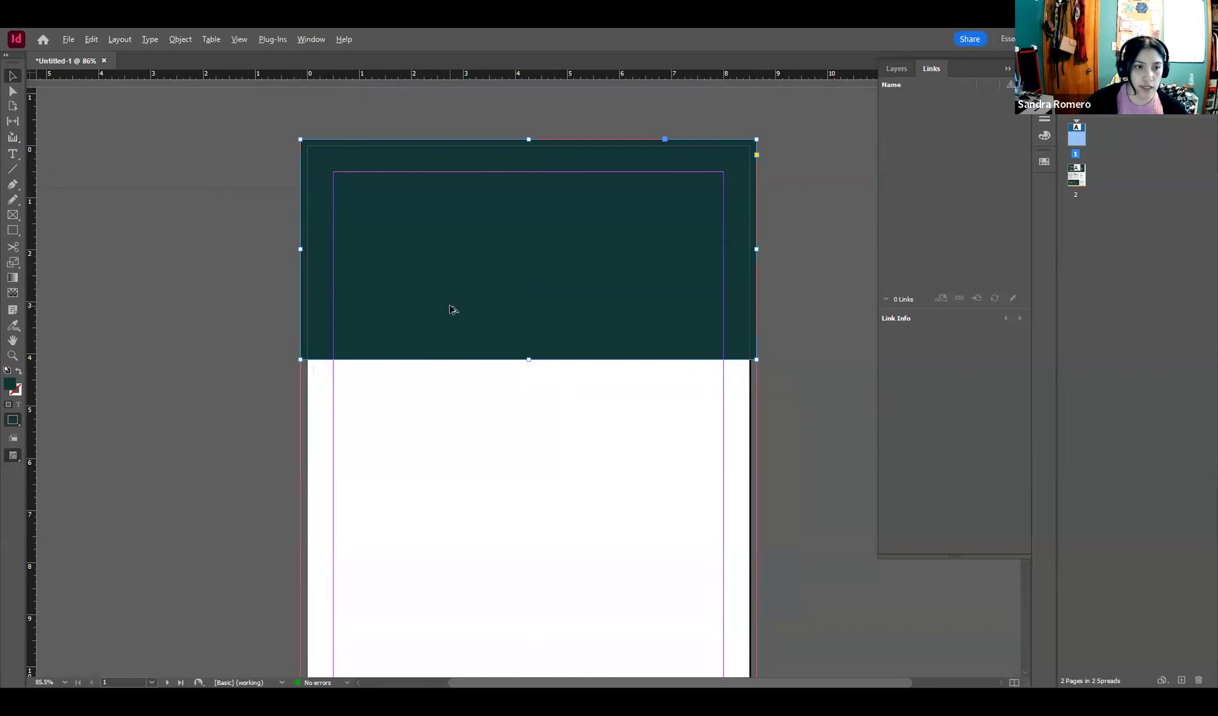
# Step: Duplicate the dark green header rectangle straight down into the lower half of page 1, keeping it aligned with the side bleeds
pyautogui.moveTo(449, 306); pyautogui.dragTo(428, 589)
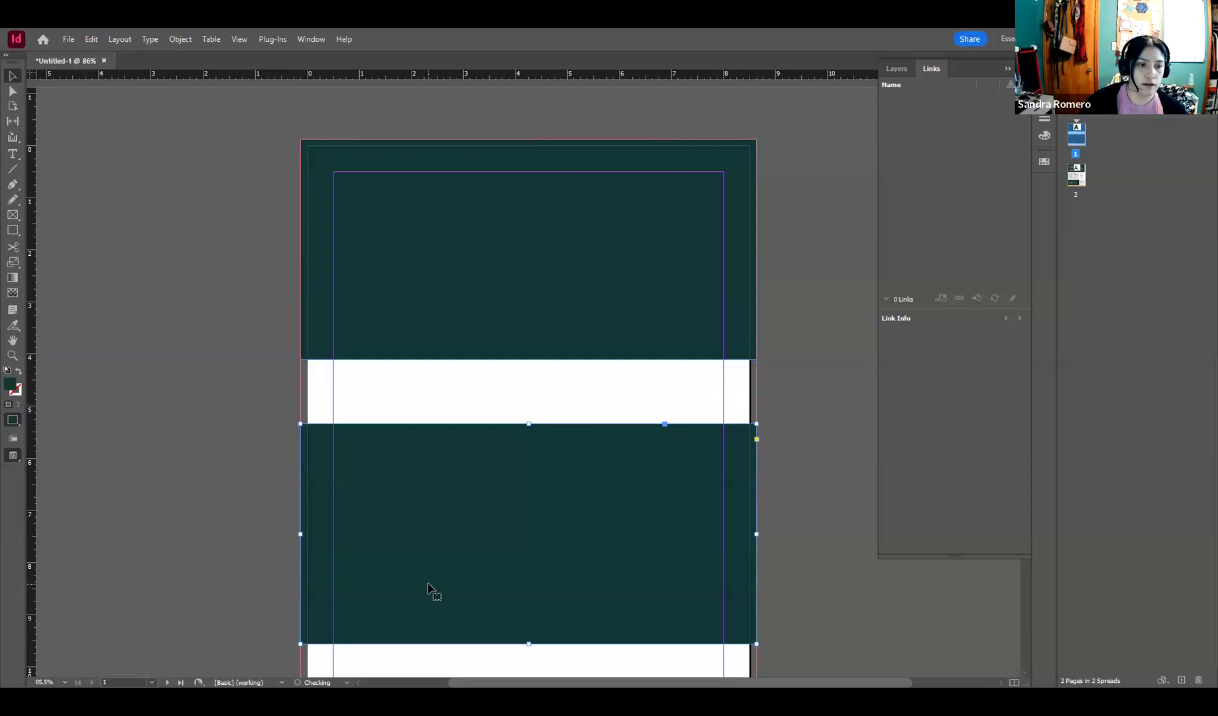
pyautogui.scroll(-15, 484, 553)
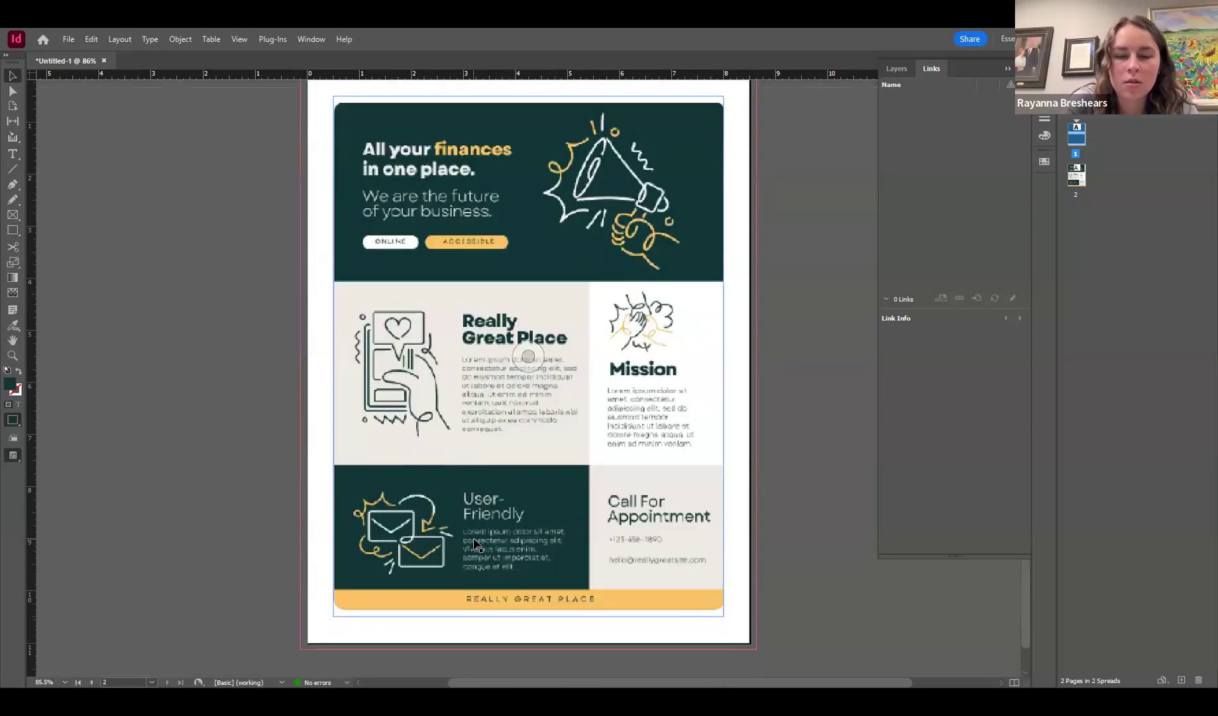
pyautogui.scroll(13, 476, 542)
pyautogui.scroll(3, 475, 541)
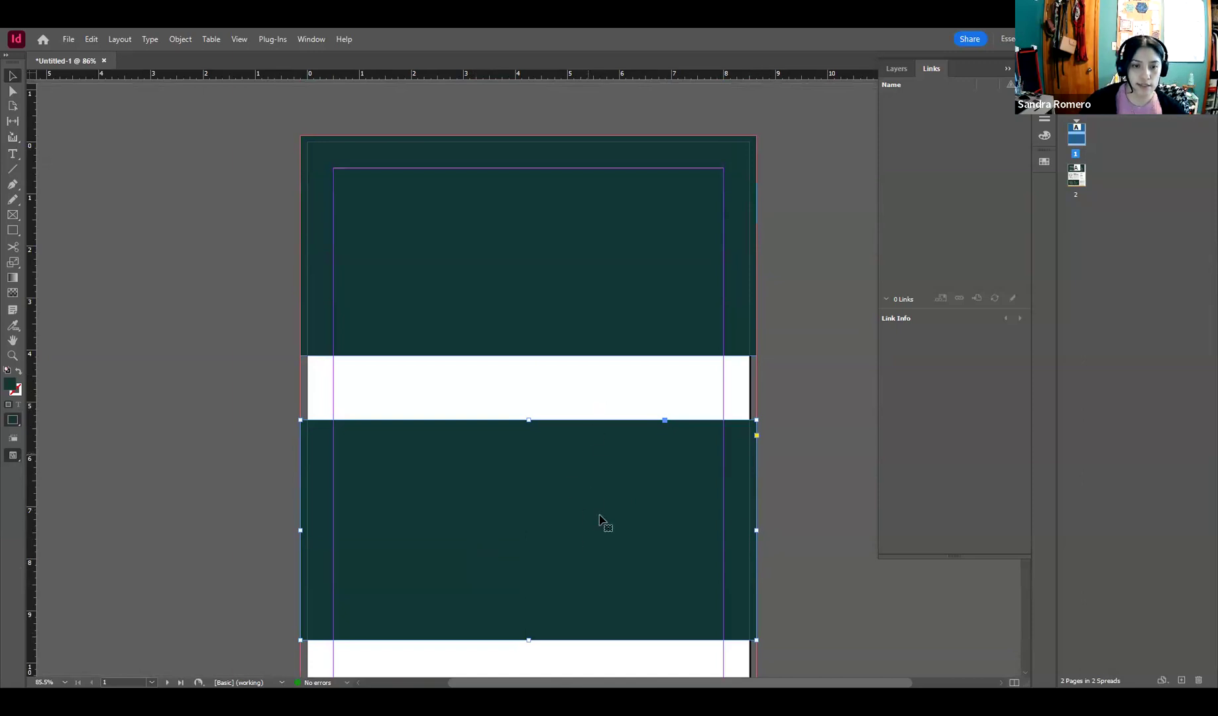
# Step: Resize the lower green rectangle to about 5 in by 2.7 in, keeping its left edge on the bleed and its bottom edge in place
pyautogui.moveTo(756, 530); pyautogui.dragTo(543, 529)
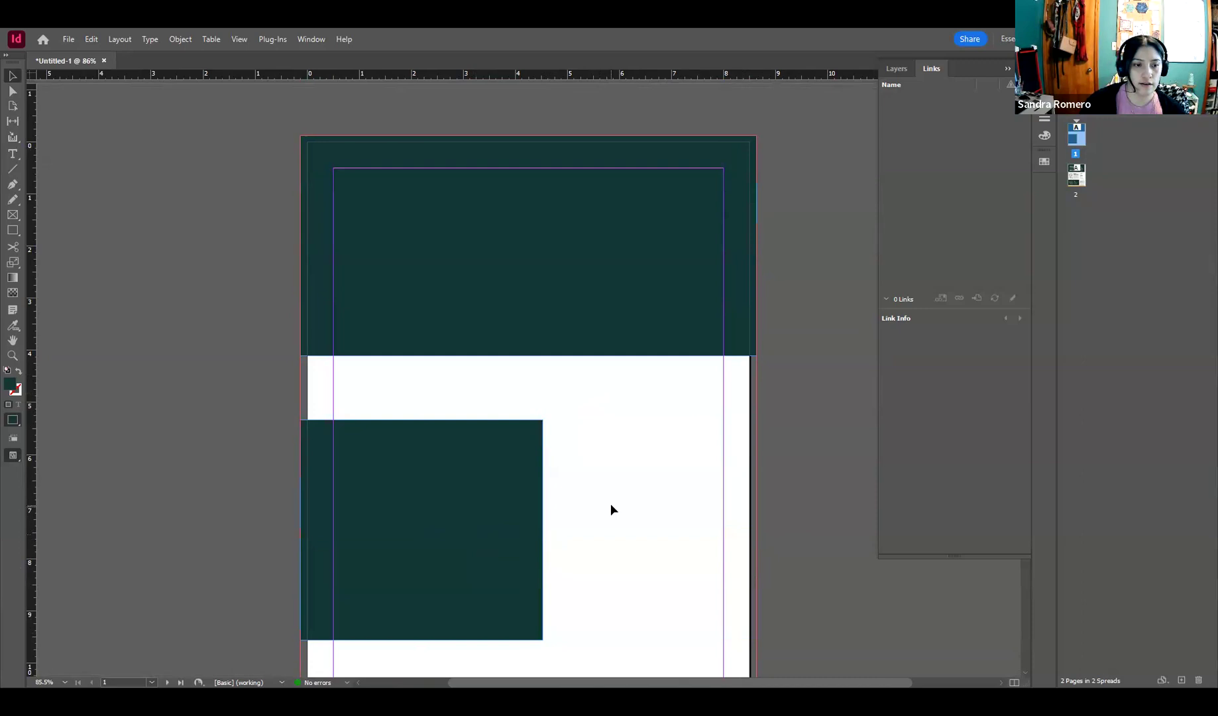
pyautogui.moveTo(421, 419); pyautogui.dragTo(421, 500)
pyautogui.scroll(-10, 655, 544)
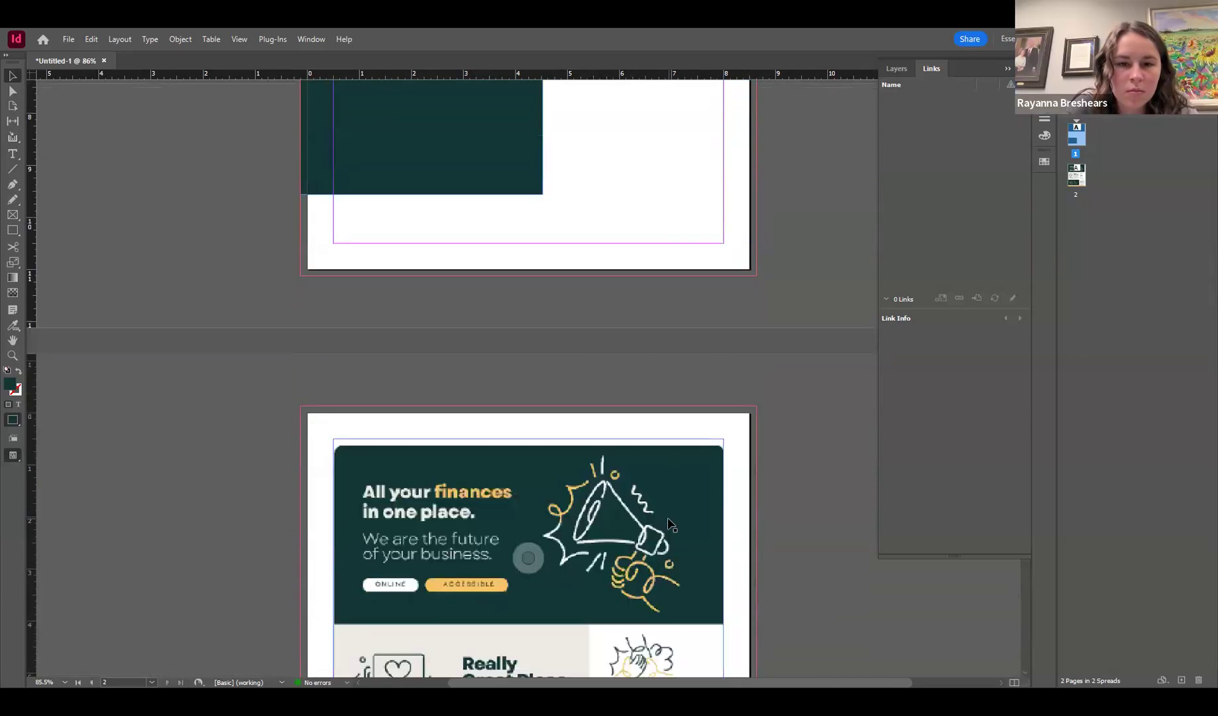
pyautogui.scroll(2, 669, 518)
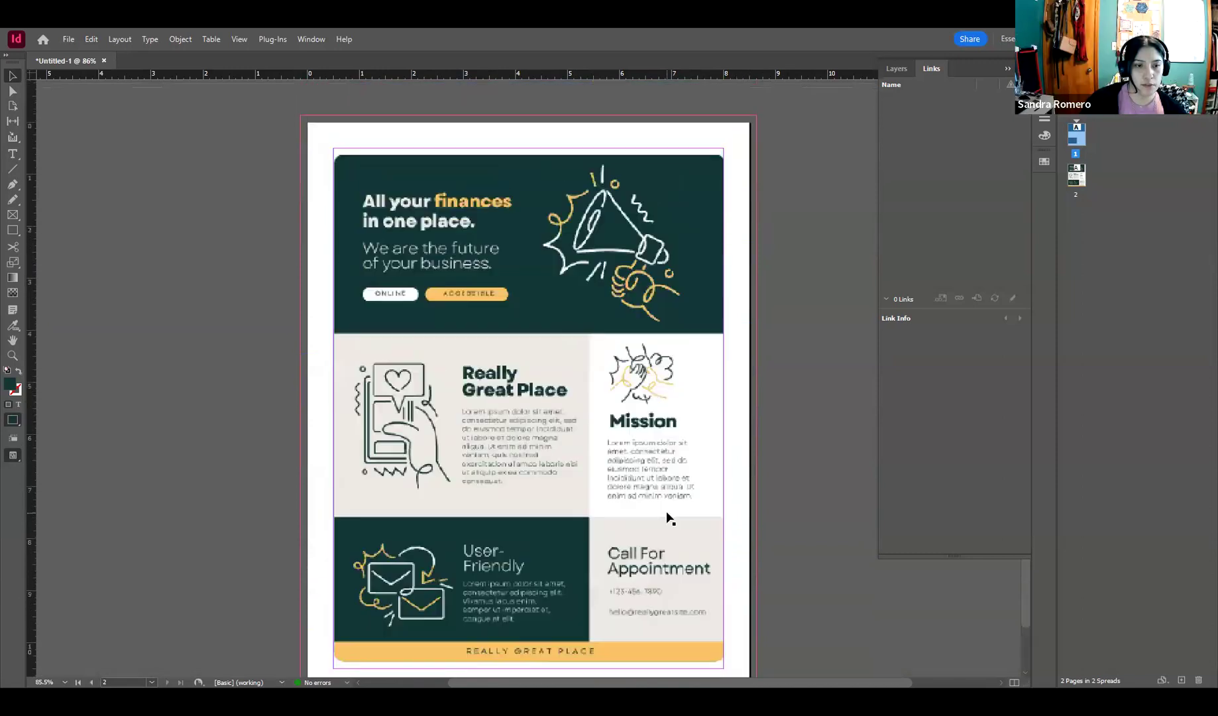
pyautogui.scroll(12, 670, 518)
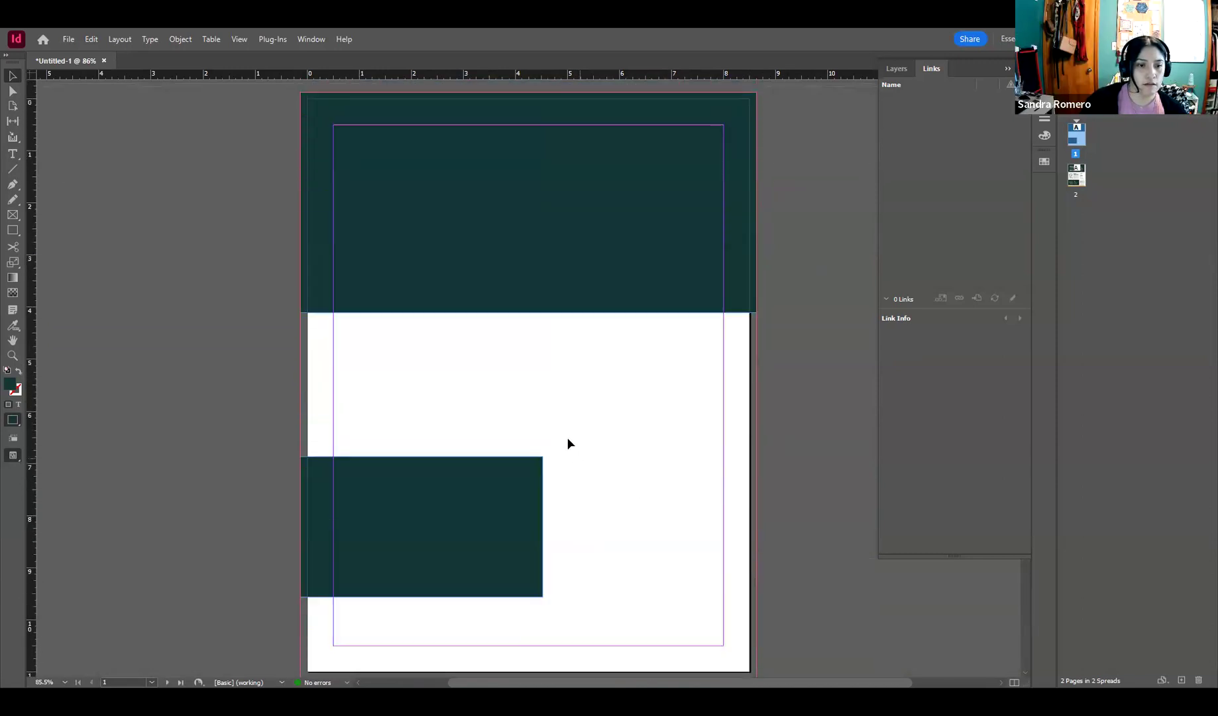
pyautogui.moveTo(545, 526); pyautogui.dragTo(563, 526)
# Step: Compare the lower green rectangle on page 1 with the proportions of the User-Friendly block and neighbouring sections in the page 2 flyer
pyautogui.scroll(-2, 634, 524)
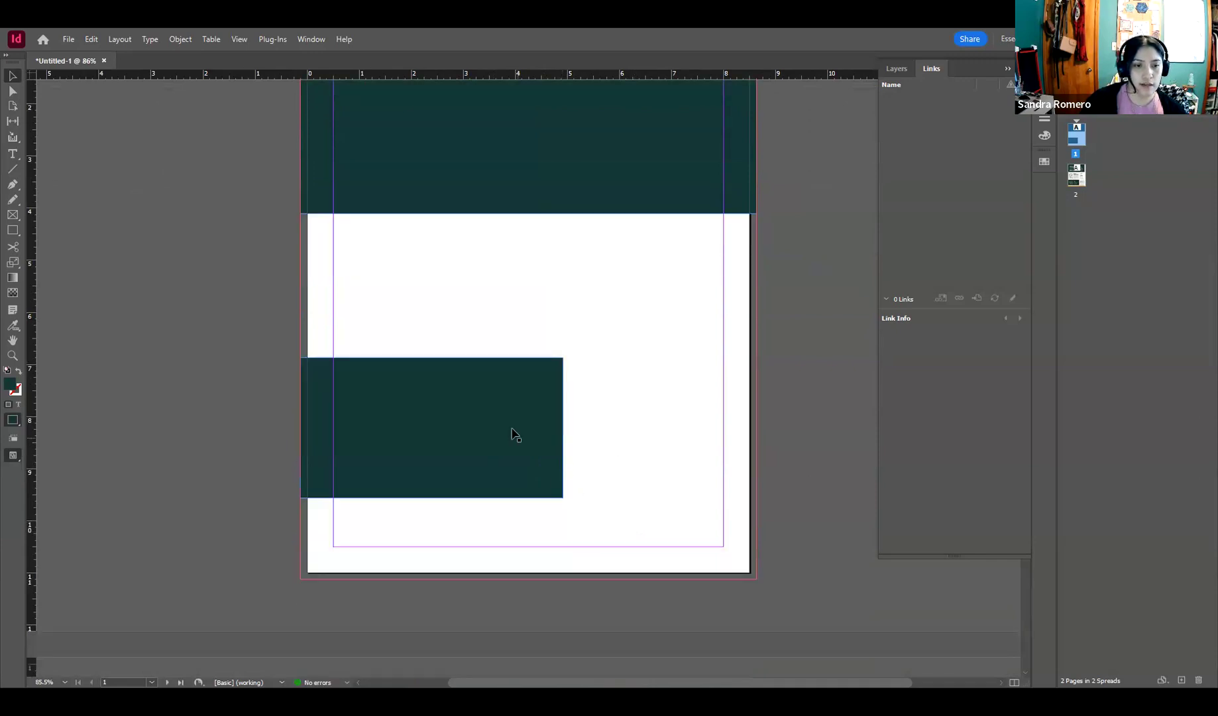
pyautogui.scroll(-10, 510, 434)
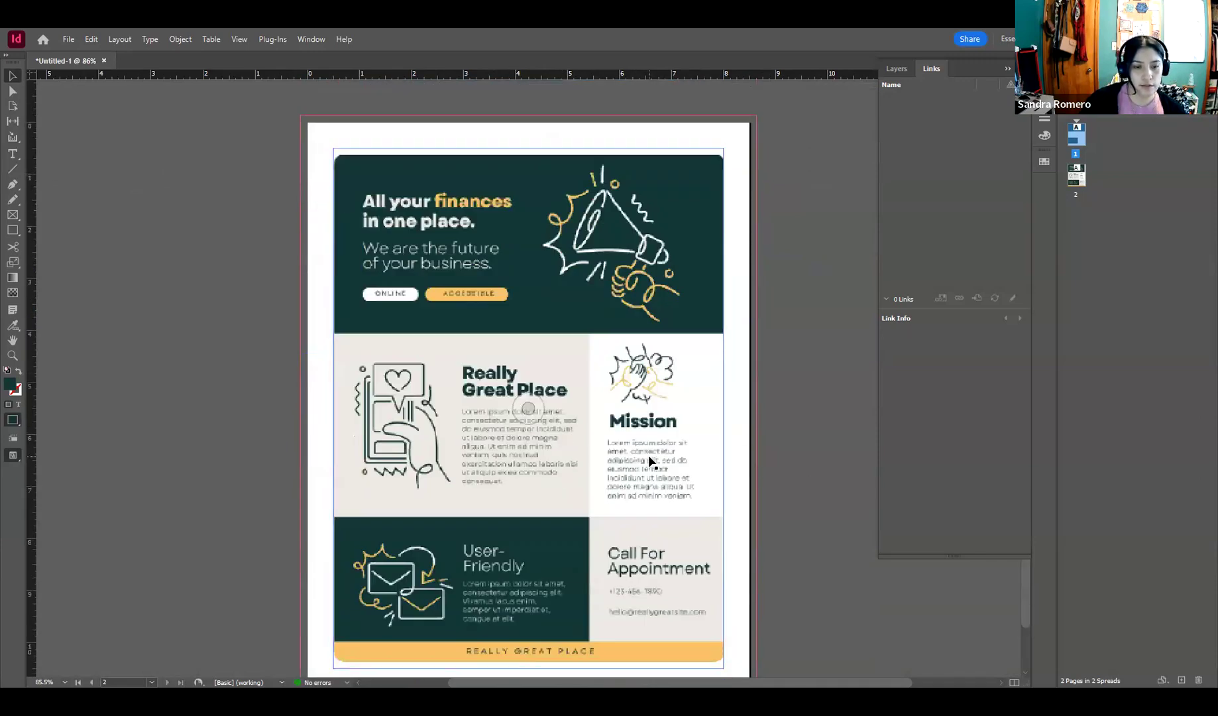
pyautogui.scroll(-2, 648, 461)
pyautogui.scroll(2, 646, 459)
pyautogui.scroll(-1, 649, 462)
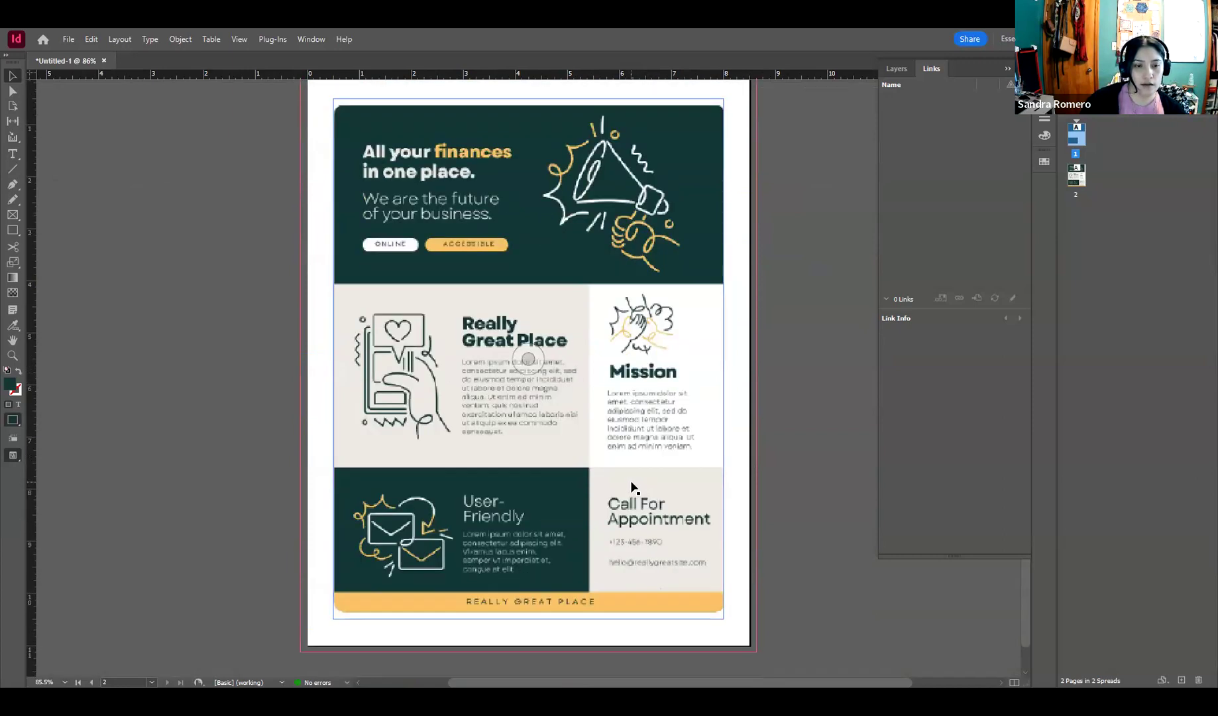
pyautogui.scroll(9, 563, 483)
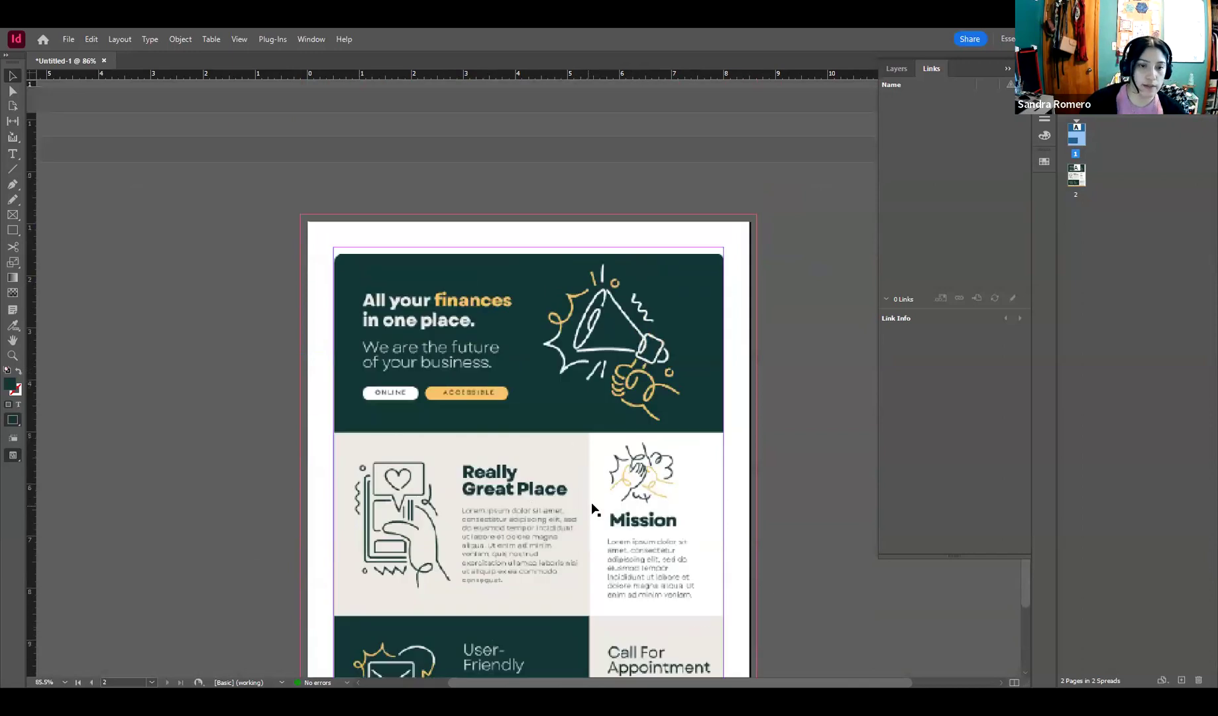
pyautogui.scroll(3, 562, 485)
pyautogui.scroll(-10, 562, 486)
pyautogui.scroll(11, 563, 485)
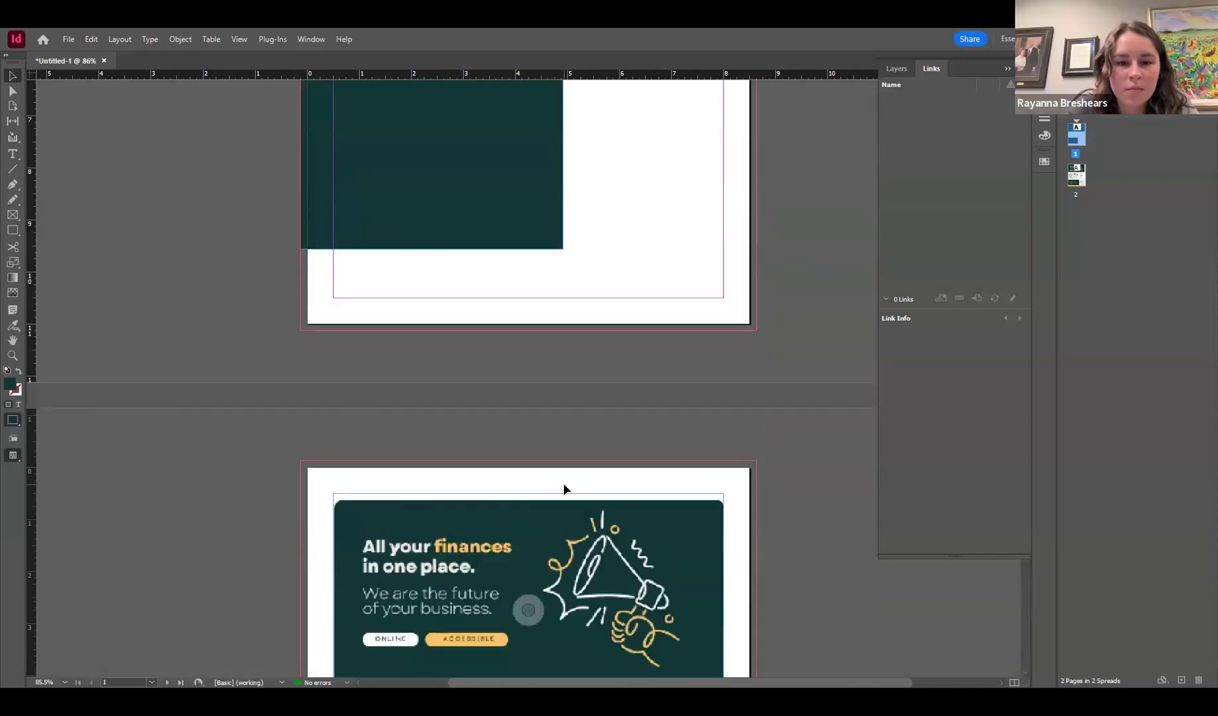
# Step: Try duplicating the lower green rectangle straight down and shortening the copy from below, and undo both changes
pyautogui.click(510, 439)
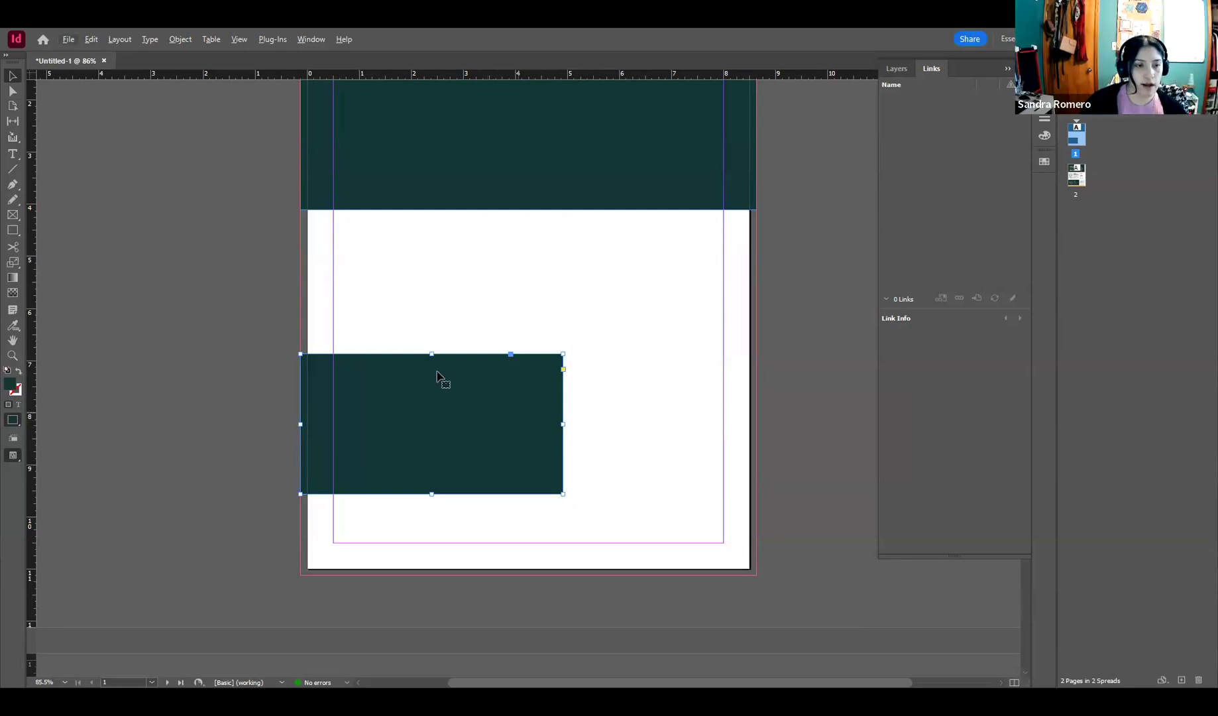
pyautogui.click(369, 338)
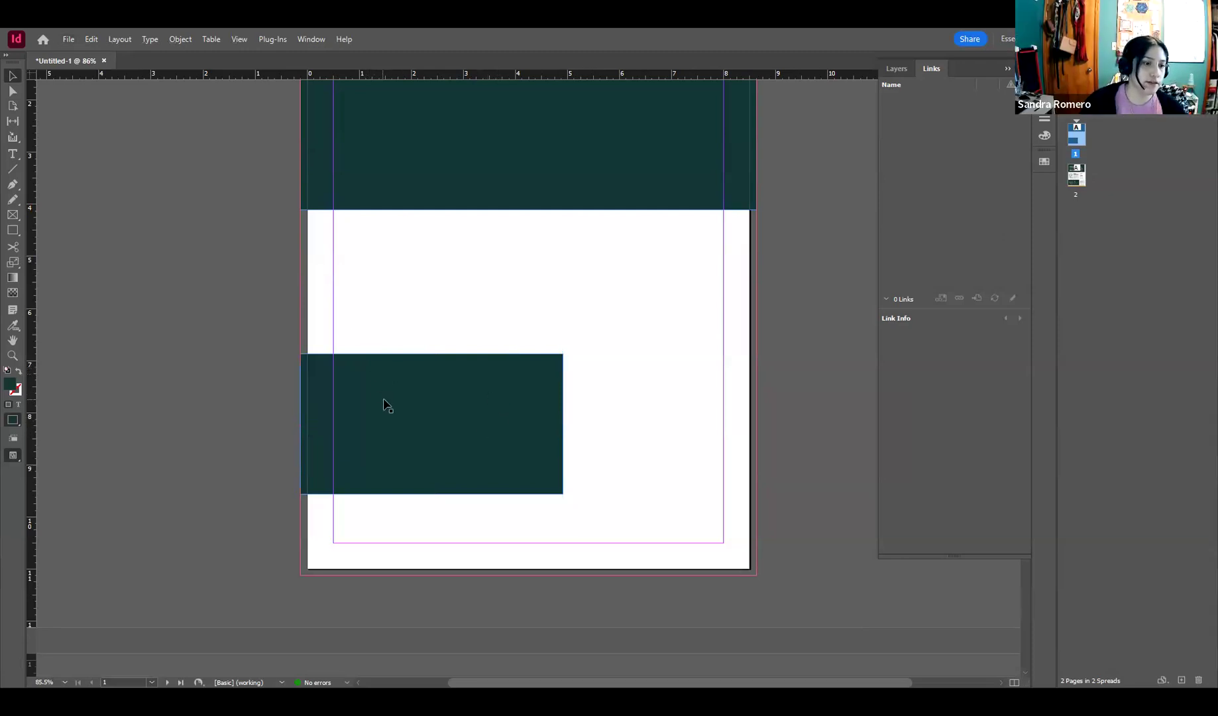
pyautogui.moveTo(398, 398); pyautogui.dragTo(399, 538)
pyautogui.moveTo(432, 631); pyautogui.dragTo(439, 564)
pyautogui.hotkey('ctrl', 'z')
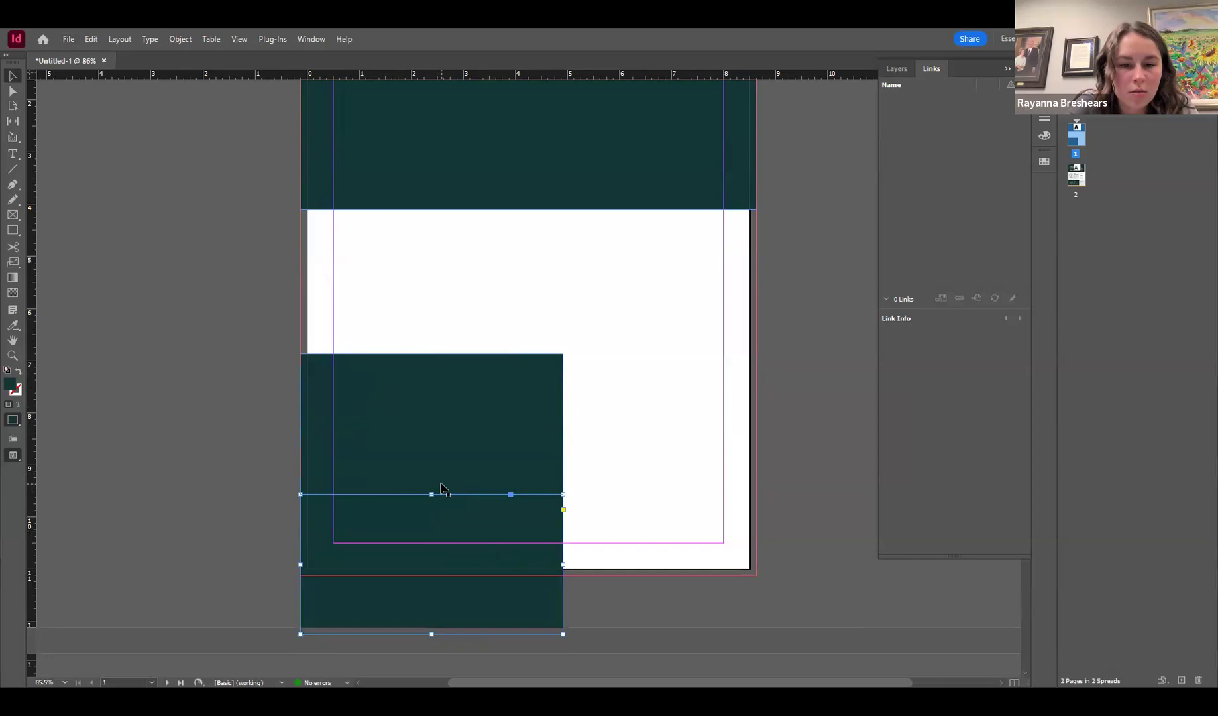
pyautogui.hotkey('ctrl', 'z')
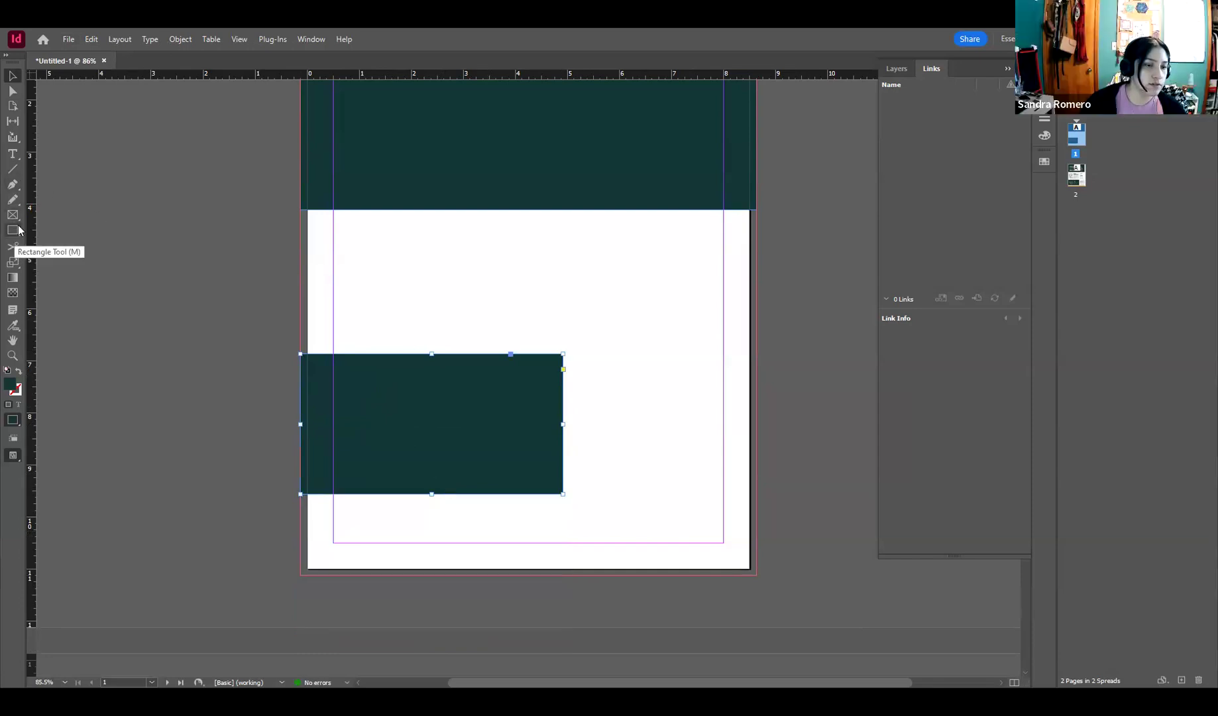
# Step: Set the default fill to the yellow-orange sampled from the ACCESSIBLE button in the page 2 flyer, with nothing selected
pyautogui.click(12, 232)
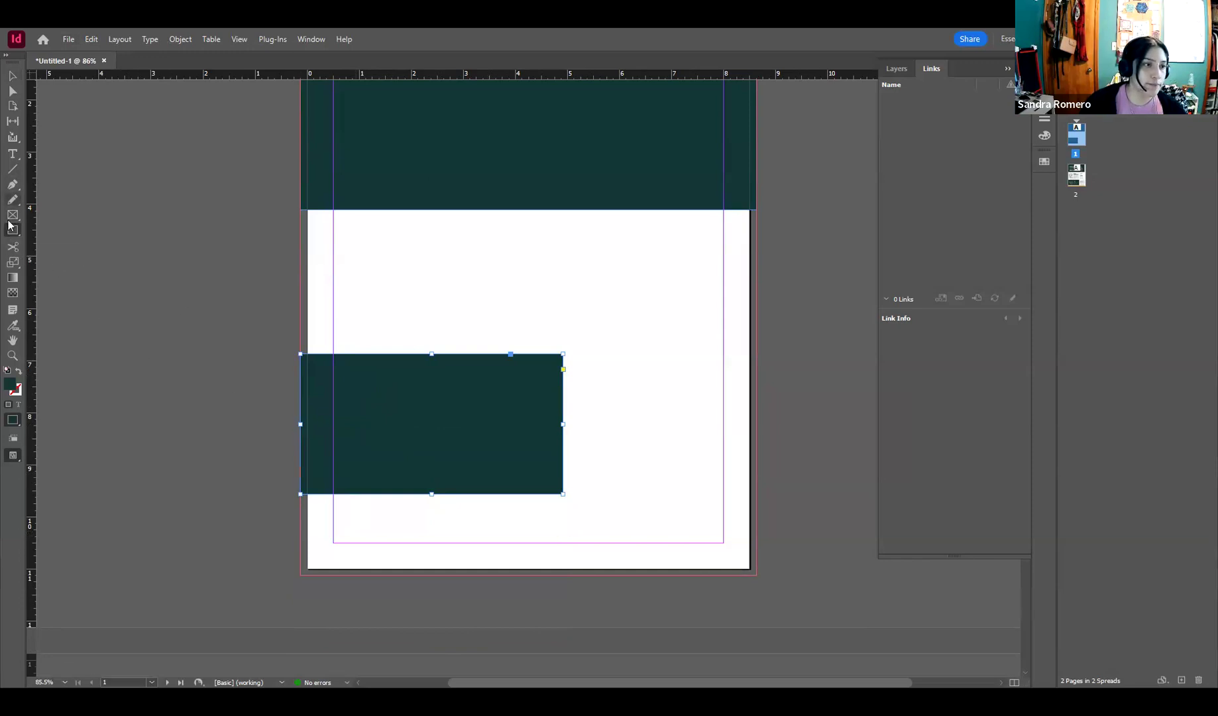
pyautogui.click(12, 76)
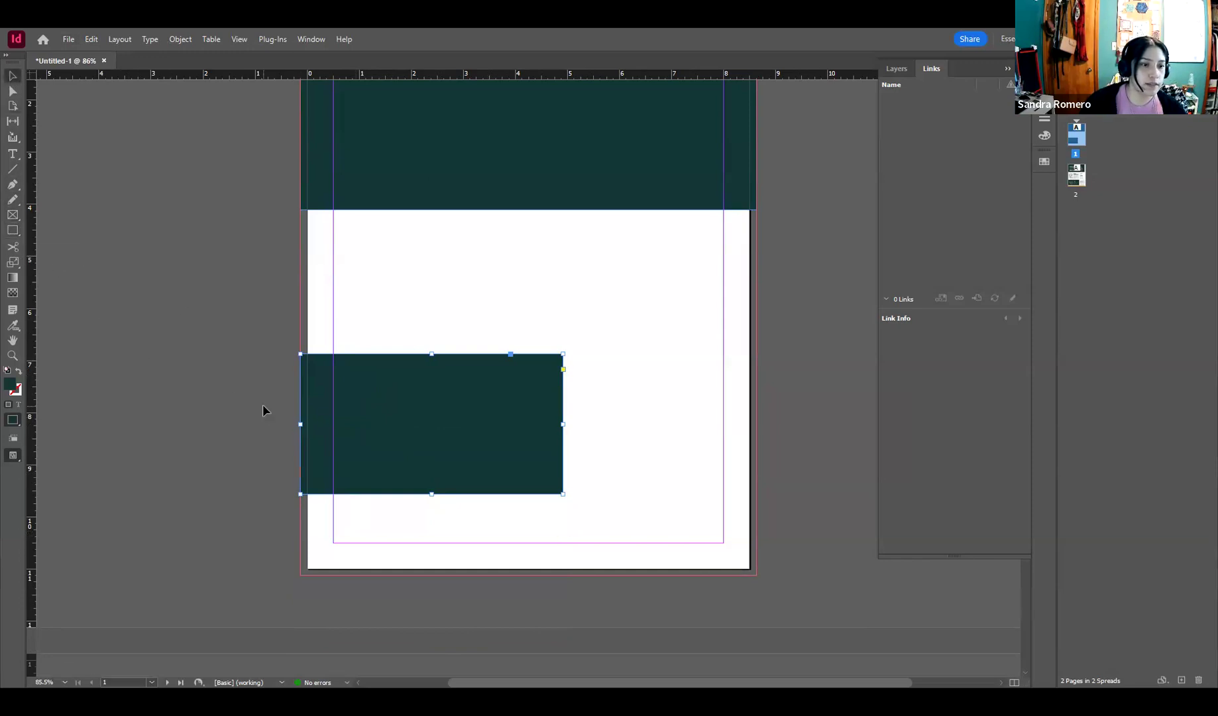
pyautogui.scroll(2, 394, 402)
pyautogui.scroll(-2, 394, 402)
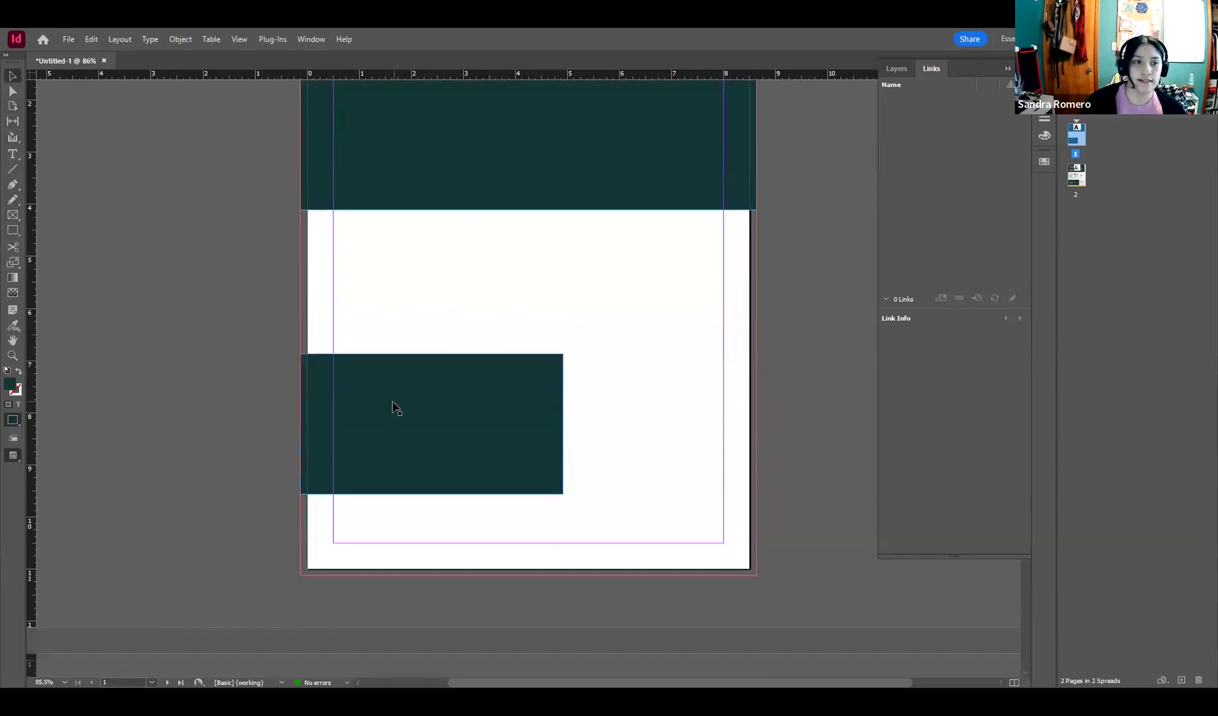
pyautogui.doubleClick(15, 390)
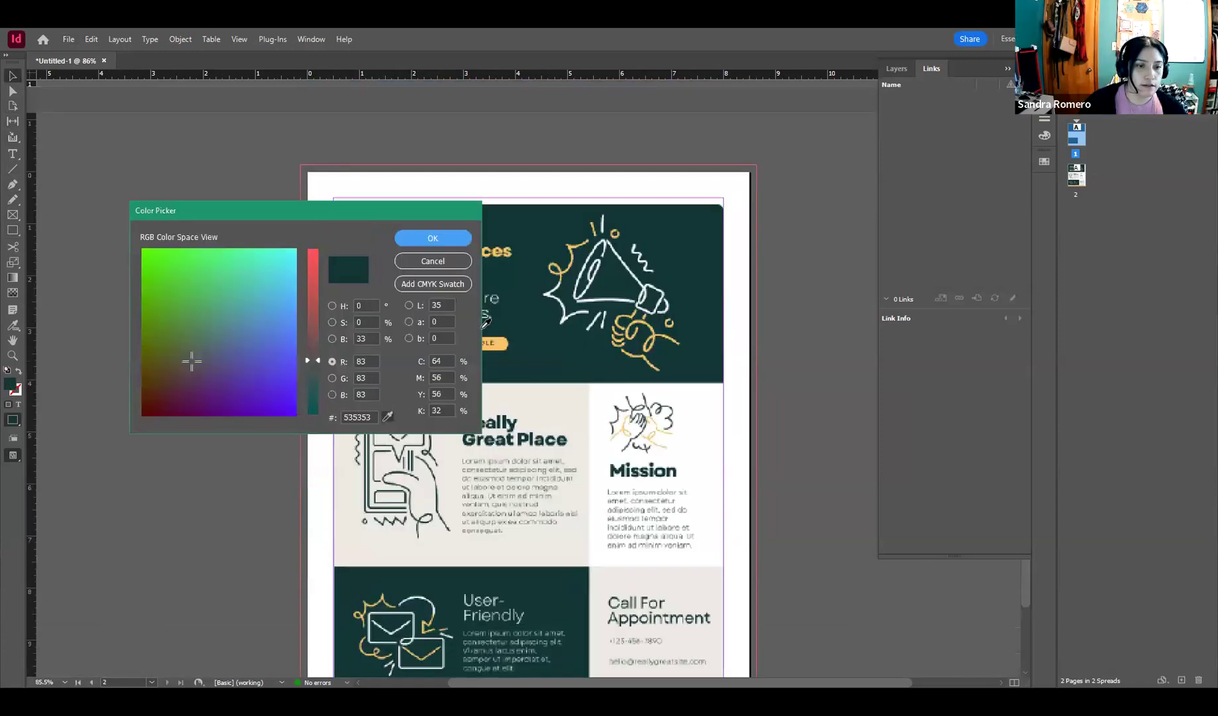
pyautogui.click(501, 343)
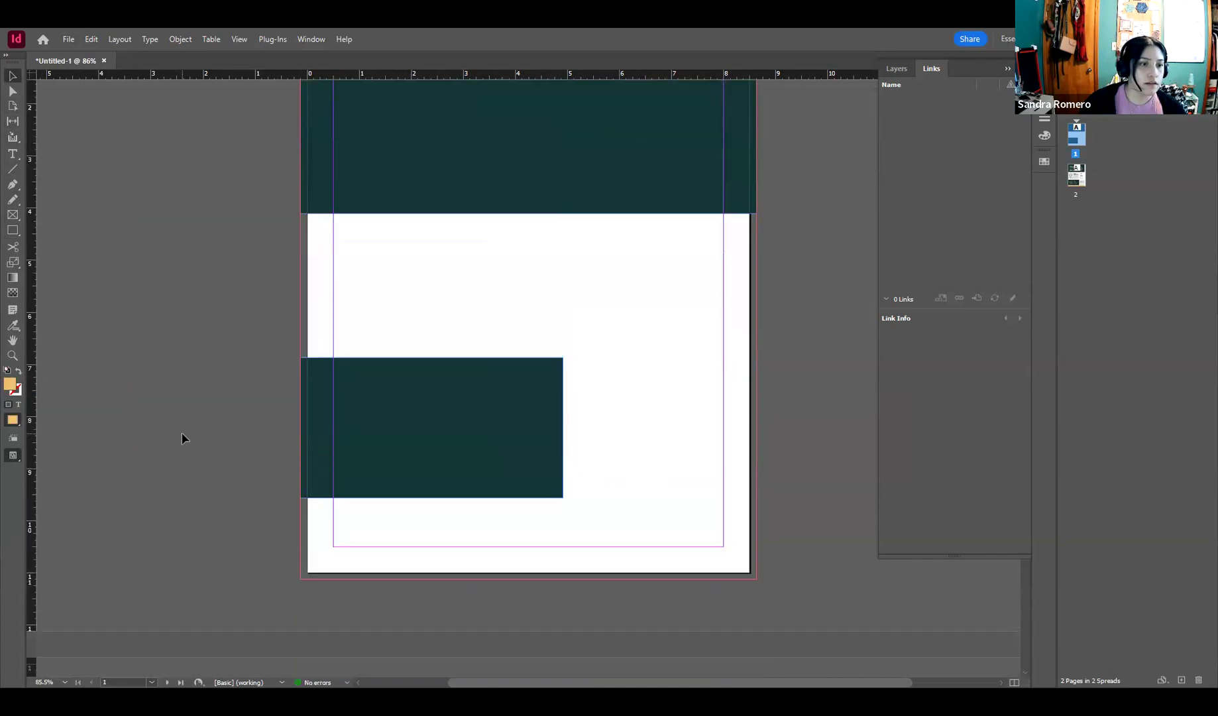
# Step: Draw a yellow-orange rectangle about 8.75 in by 0.85 in along the foot of page 1, spanning from bleed to bleed
pyautogui.scroll(-3, 182, 433)
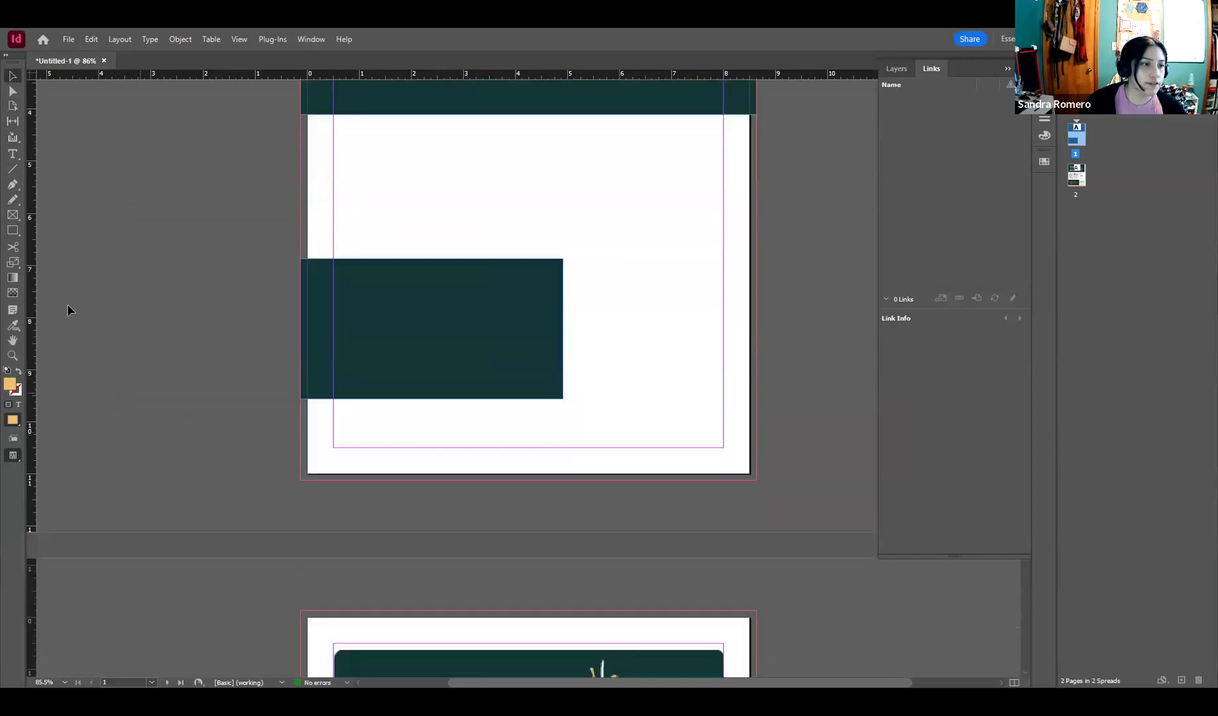
pyautogui.click(13, 232)
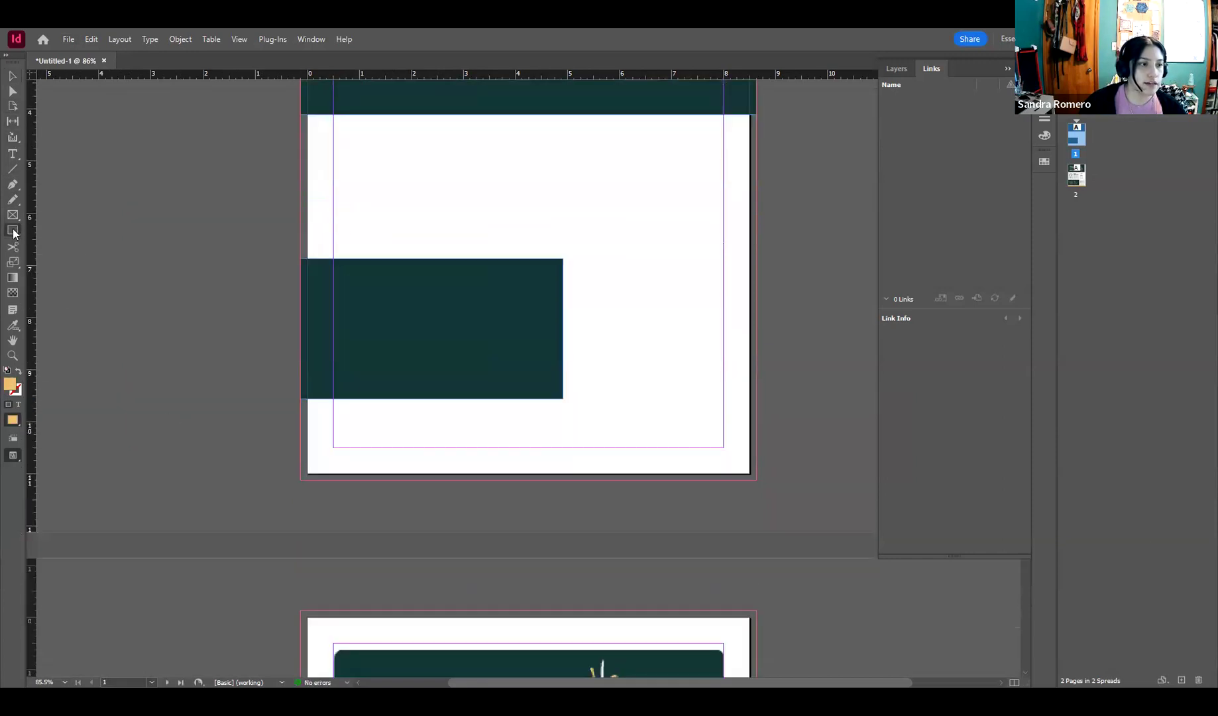
pyautogui.moveTo(300, 481); pyautogui.dragTo(757, 436)
pyautogui.press('v')
pyautogui.click(269, 391)
# Step: Move the lower green rectangle down about 0.7 in so it rests on the yellow-orange footer band
pyautogui.scroll(-8, 818, 498)
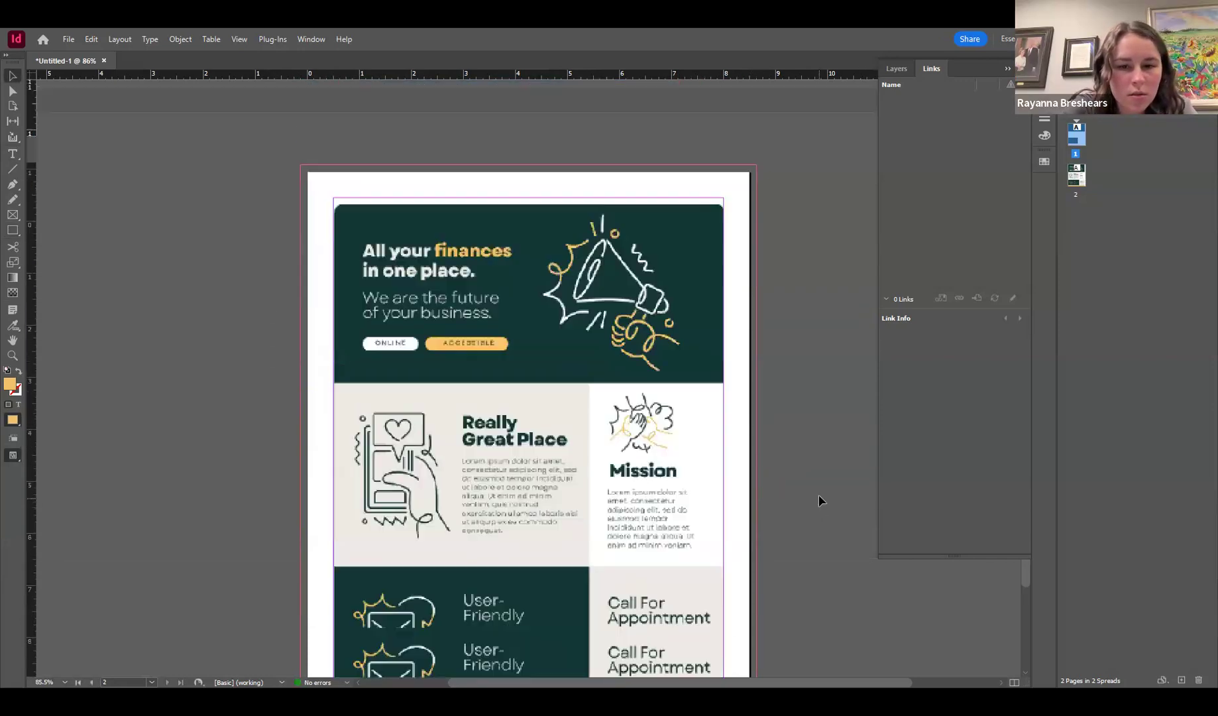
pyautogui.scroll(5, 817, 492)
pyautogui.scroll(3, 817, 490)
pyautogui.moveTo(456, 317); pyautogui.dragTo(458, 353)
pyautogui.click(261, 391)
# Step: Compare the green and yellow-orange blocks on page 1 with the section layout of the page 2 flyer
pyautogui.scroll(-8, 264, 386)
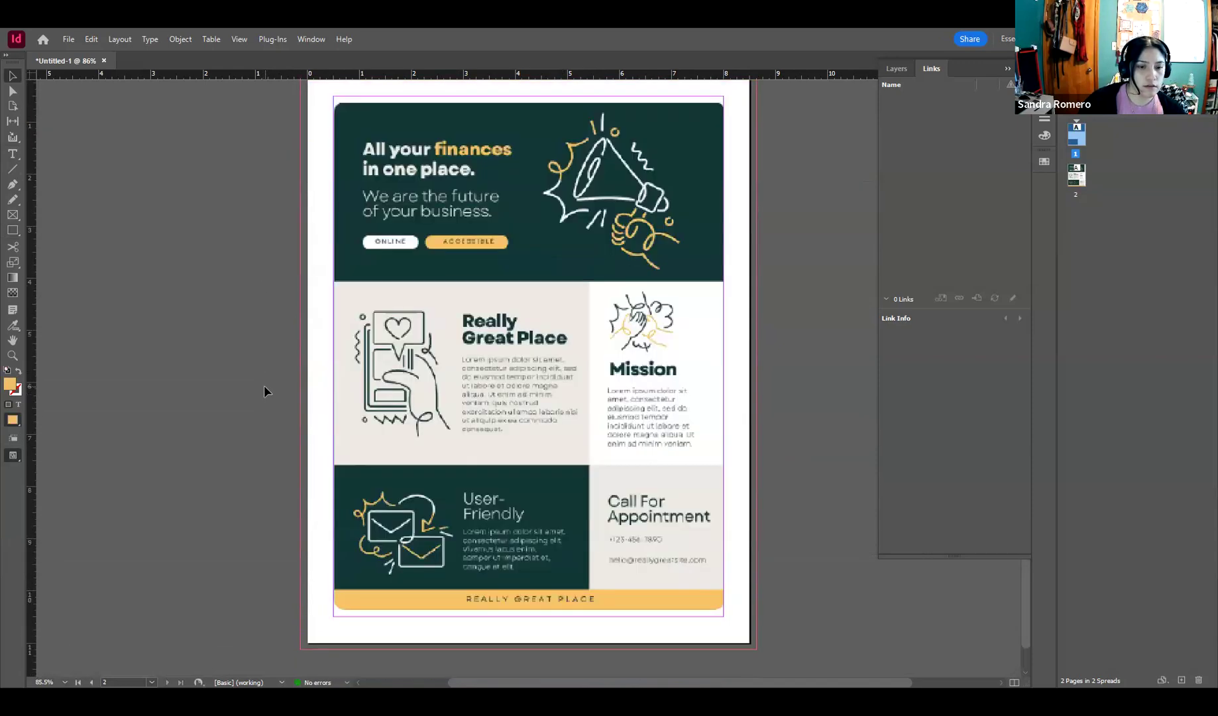
pyautogui.scroll(8, 262, 384)
pyautogui.scroll(2, 260, 380)
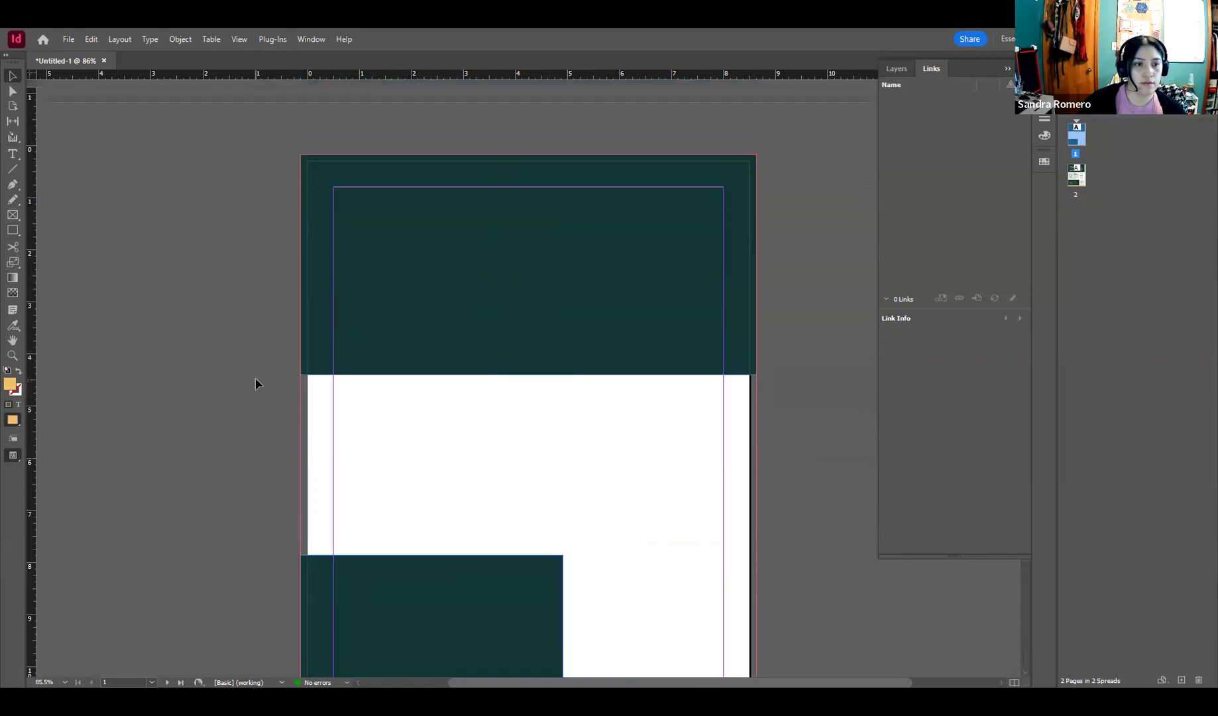
pyautogui.scroll(-1, 254, 379)
pyautogui.scroll(-8, 254, 380)
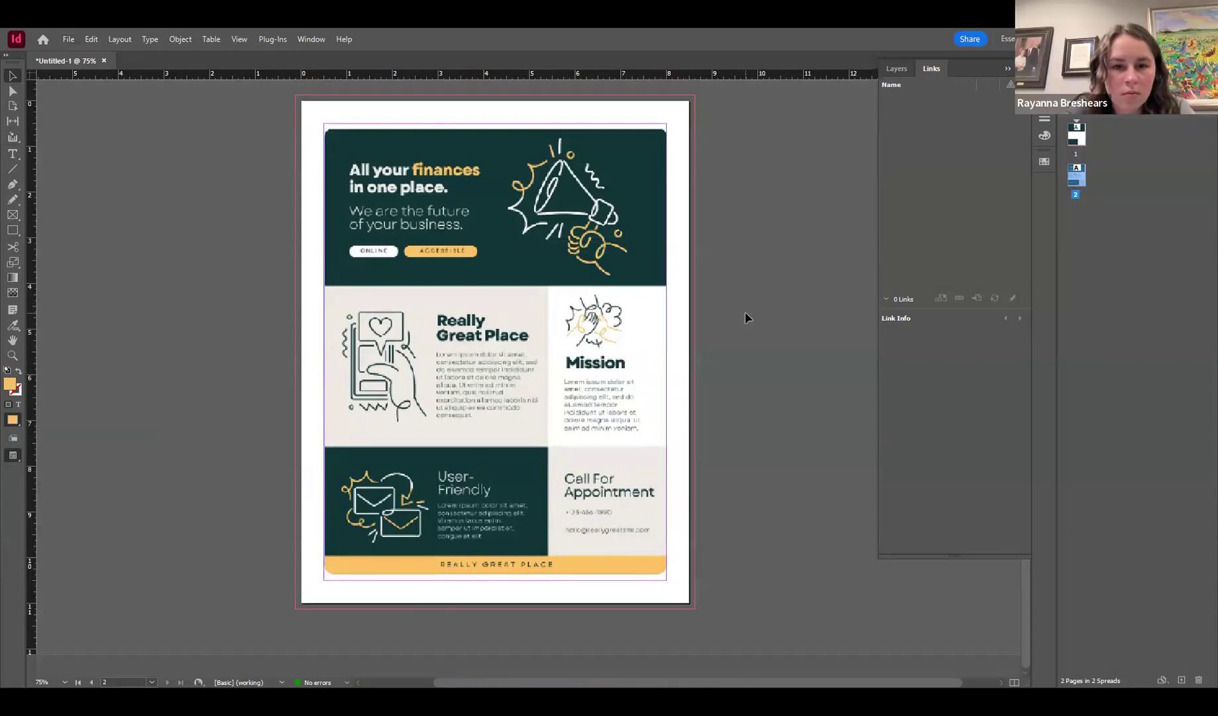
pyautogui.scroll(4, 674, 325)
pyautogui.scroll(4, 637, 323)
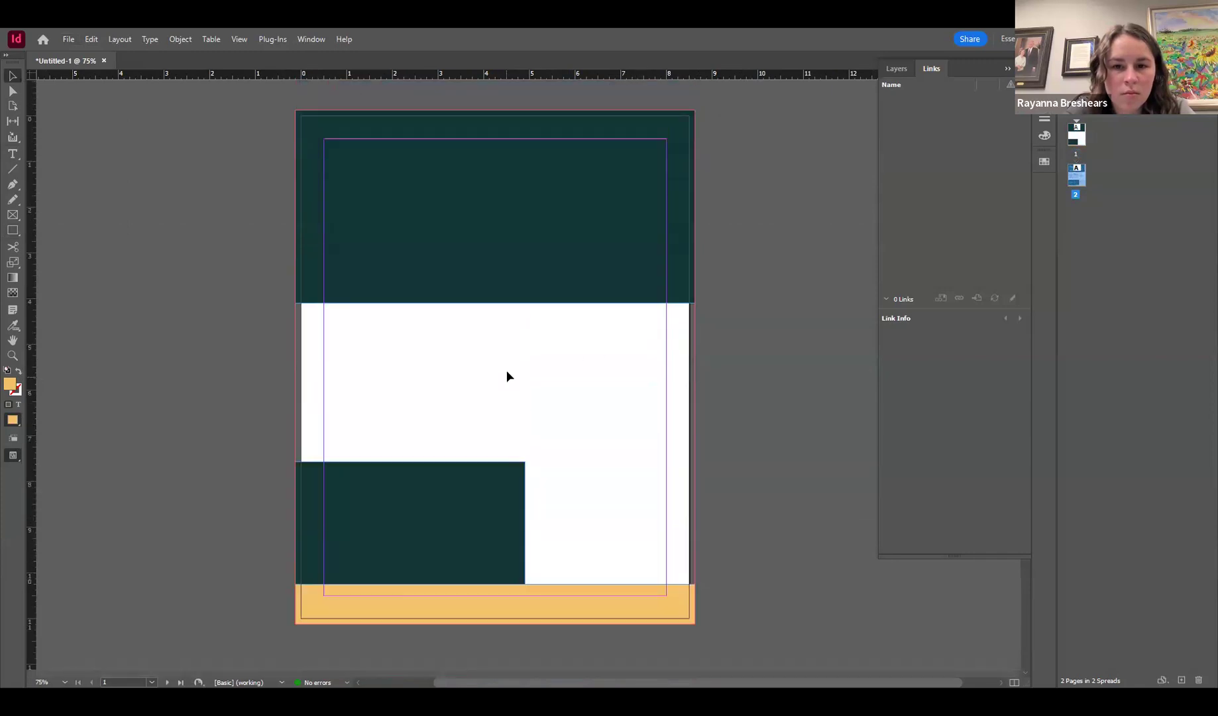
pyautogui.scroll(-1, 507, 374)
pyautogui.scroll(1, 755, 351)
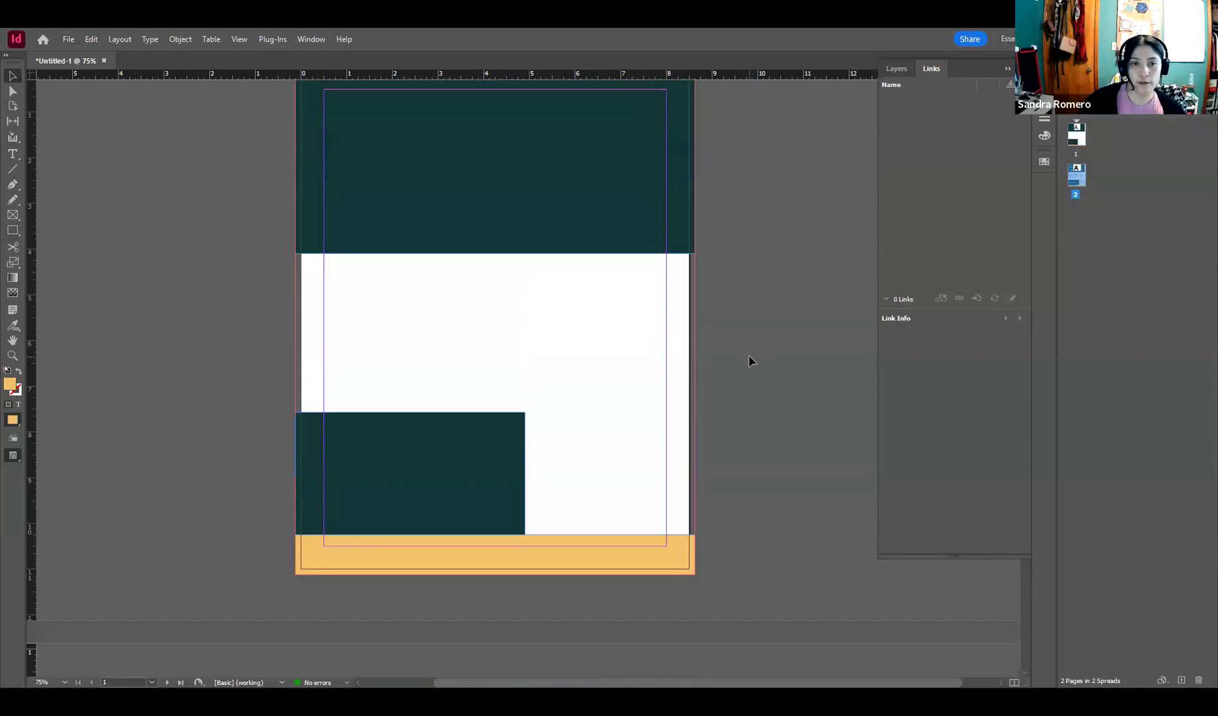
pyautogui.scroll(1, 749, 356)
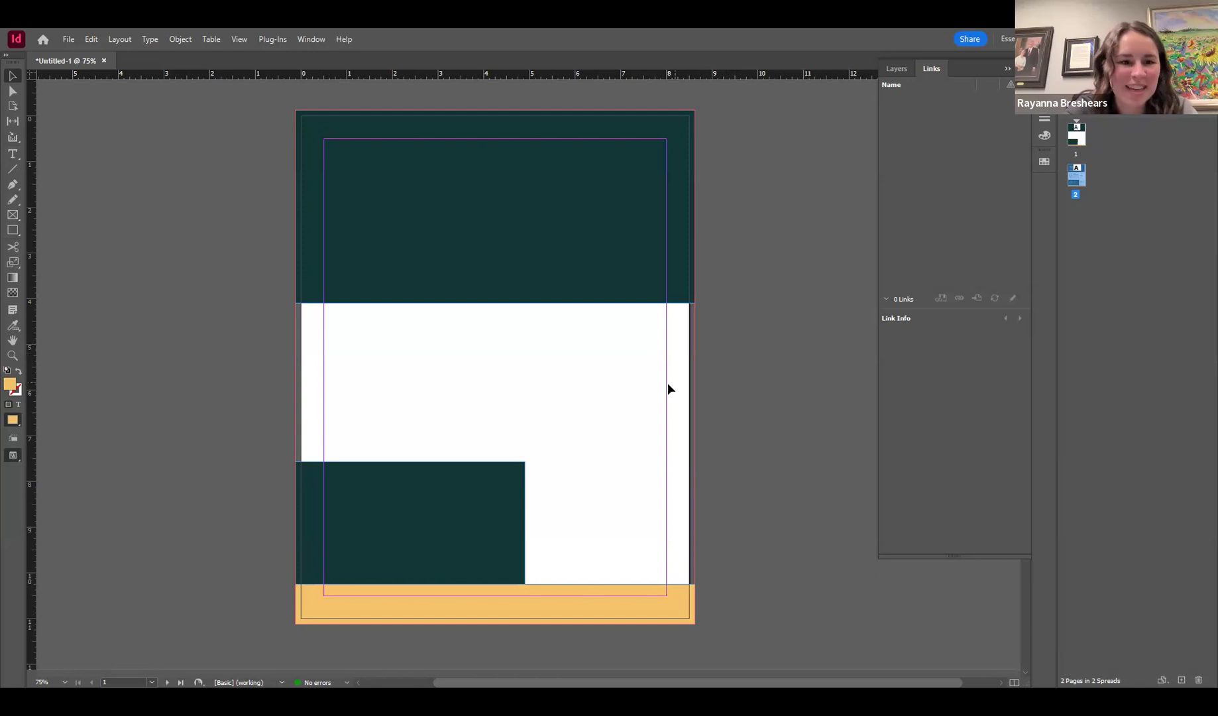
# Step: Preview the trimmed pages without guides or bleed, compare page 1 with the reference flyer, and restore the normal view
pyautogui.click(719, 349)
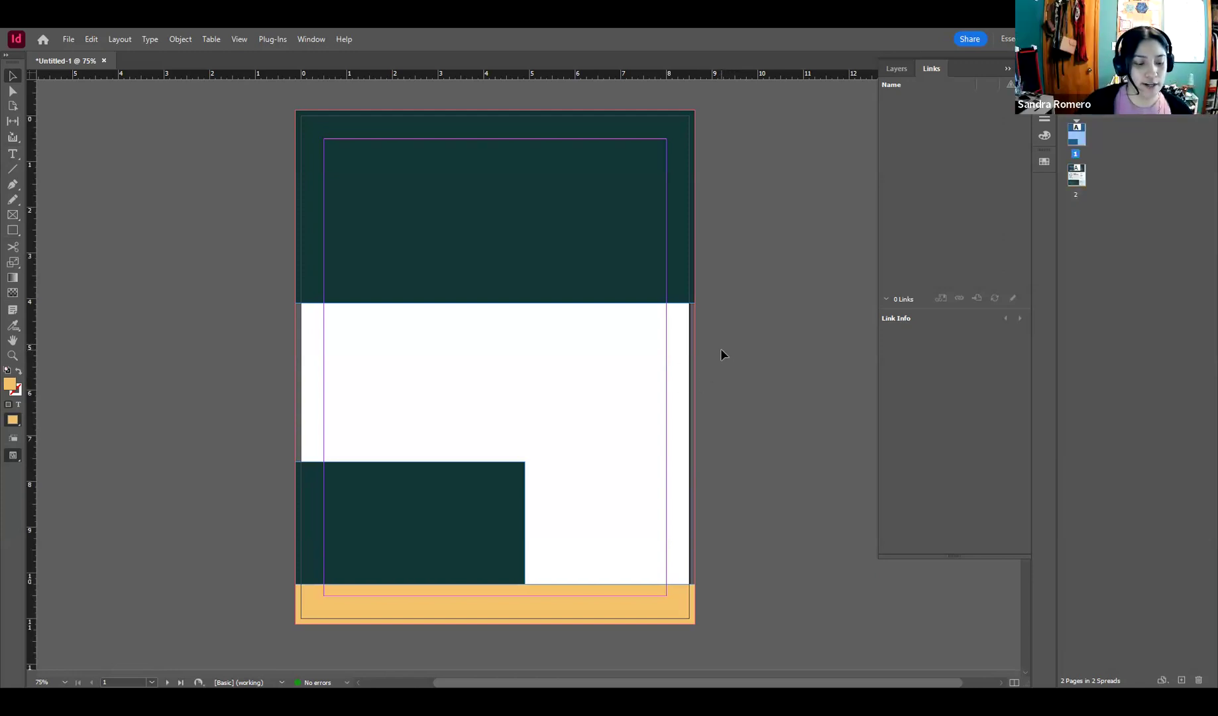
pyautogui.press('w')
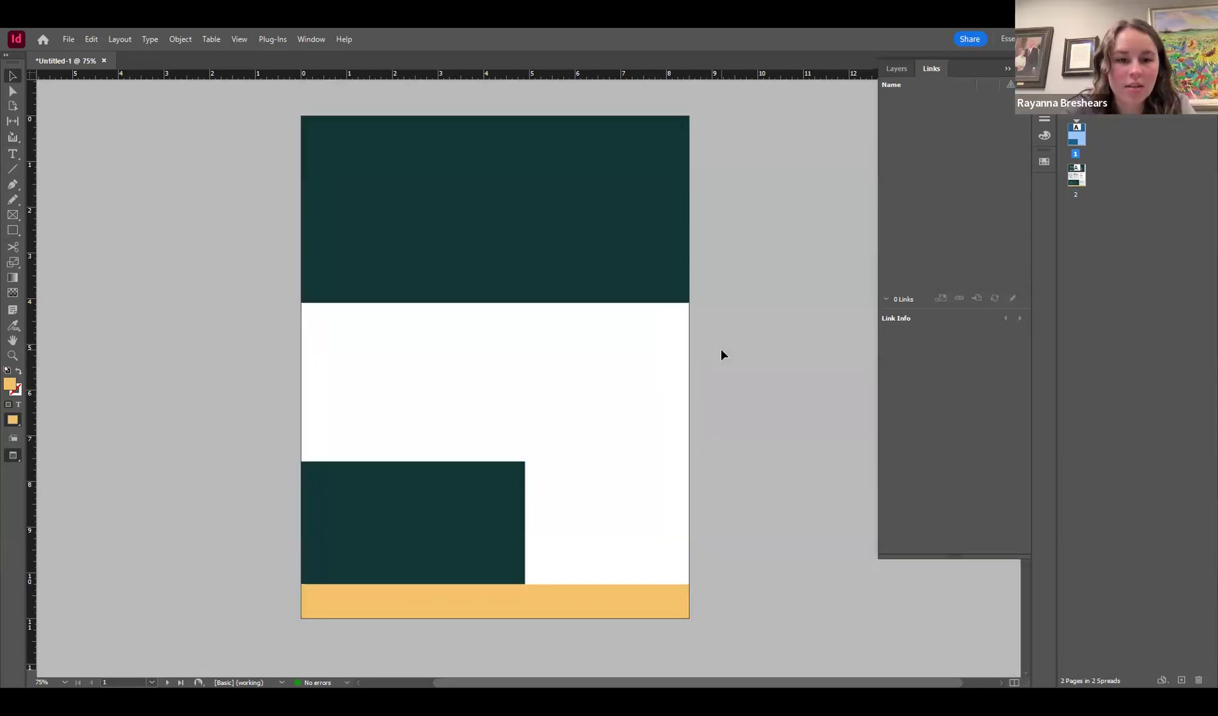
pyautogui.scroll(-8, 725, 357)
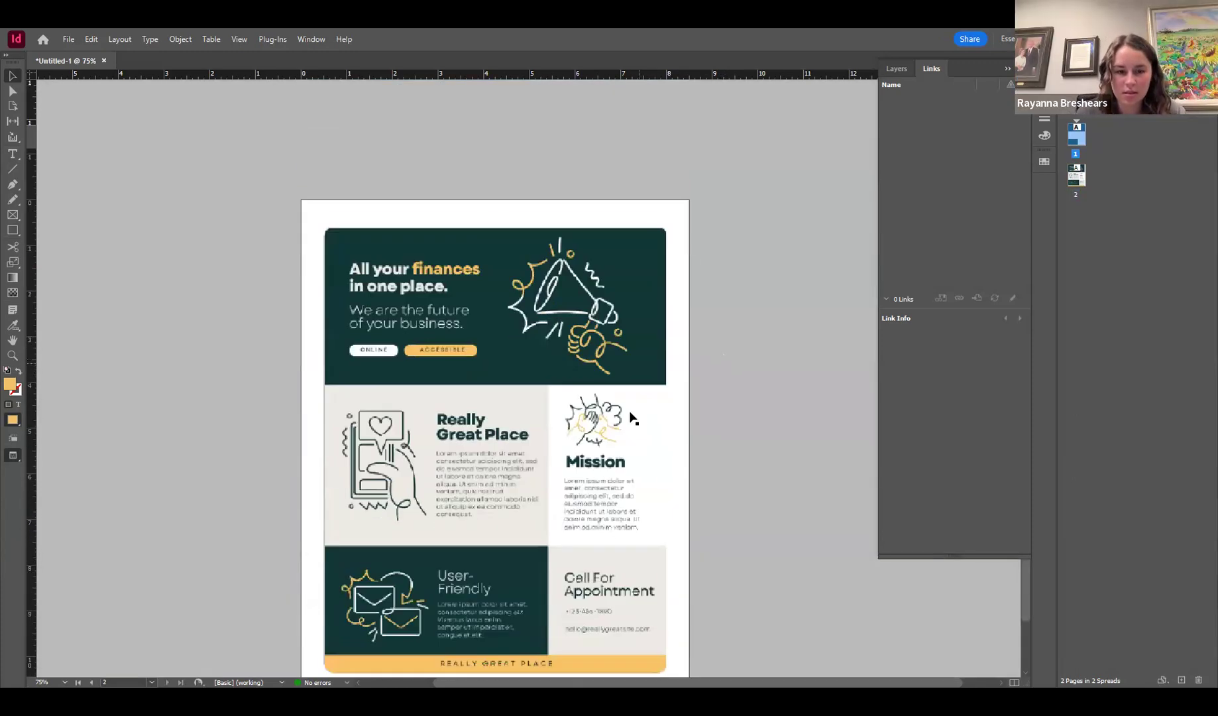
pyautogui.scroll(8, 779, 402)
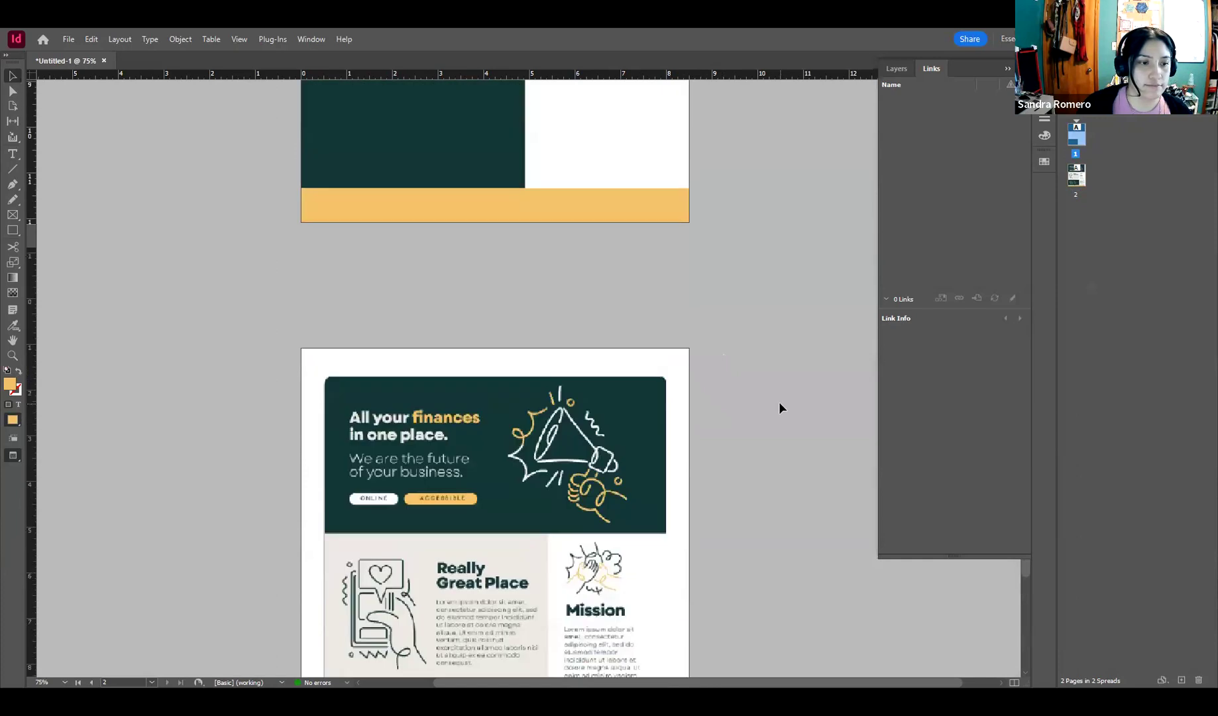
pyautogui.scroll(-1, 779, 405)
pyautogui.scroll(1, 779, 408)
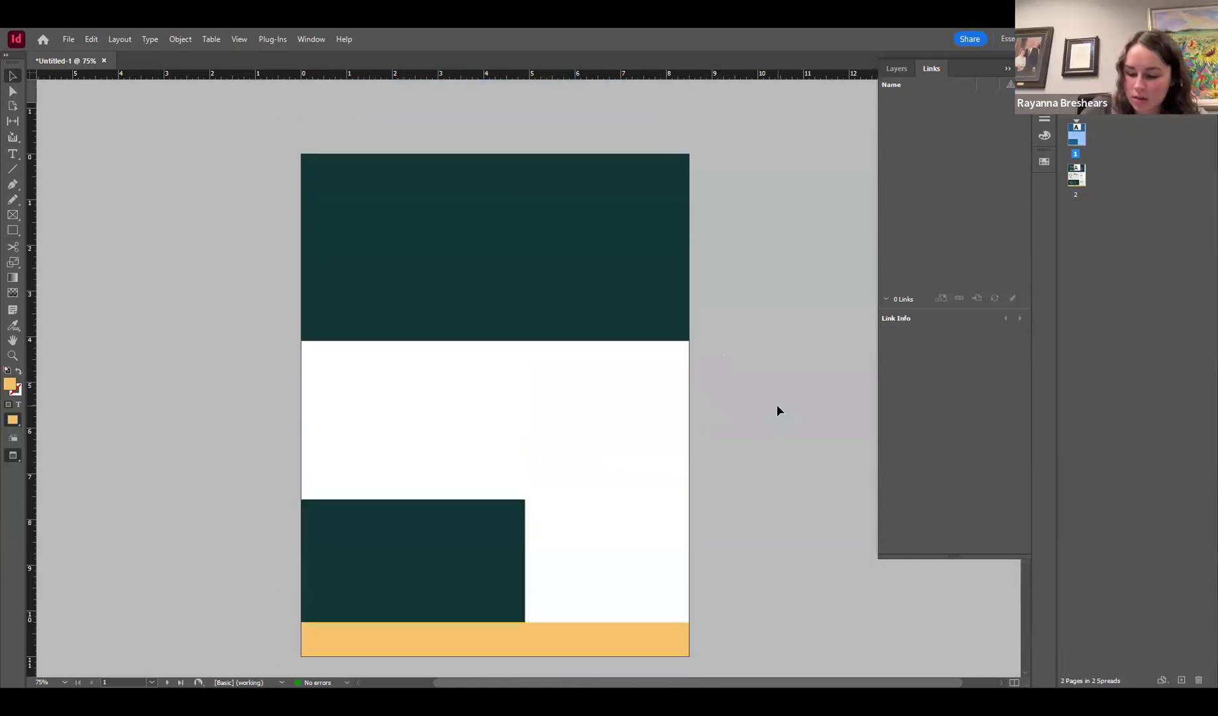
pyautogui.scroll(-1, 777, 411)
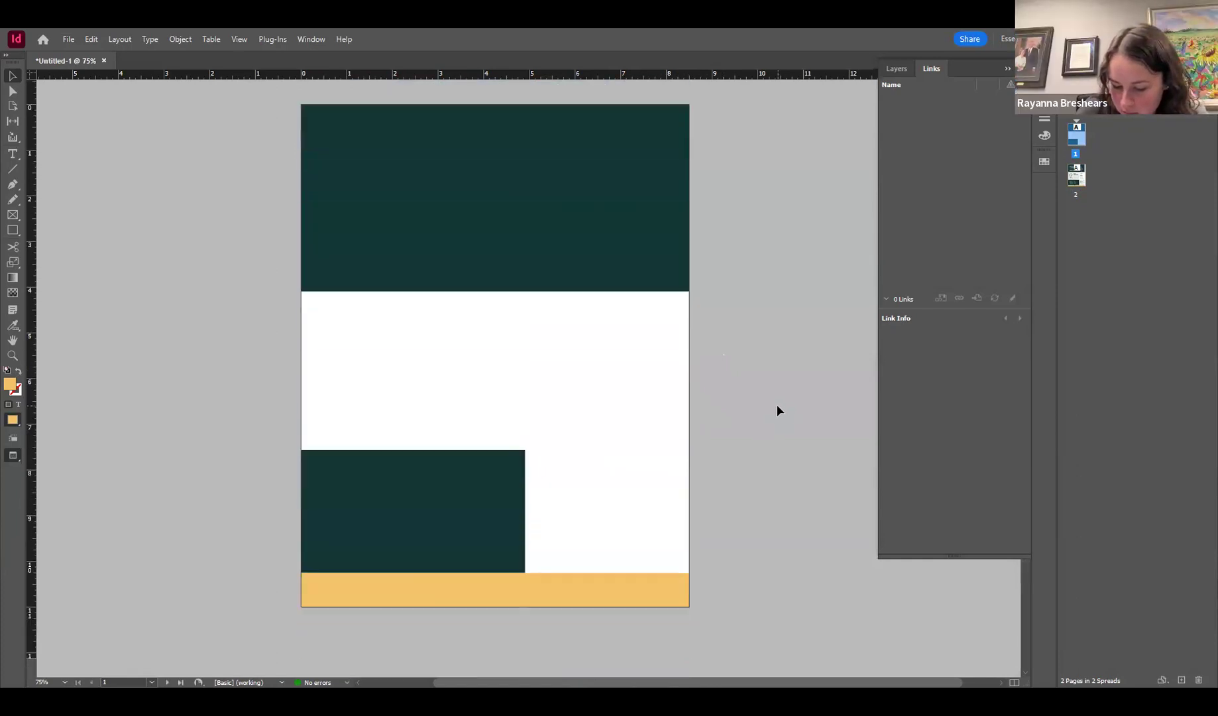
pyautogui.press('w')
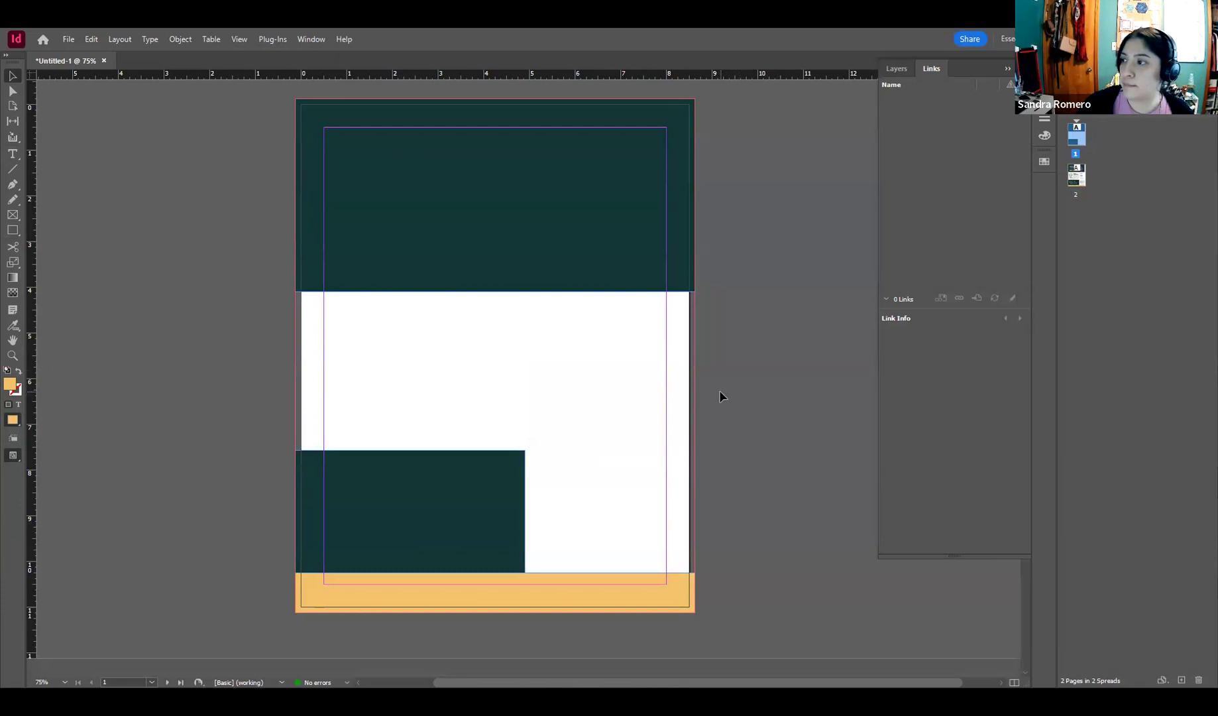
pyautogui.scroll(-1, 621, 401)
pyautogui.scroll(1, 622, 401)
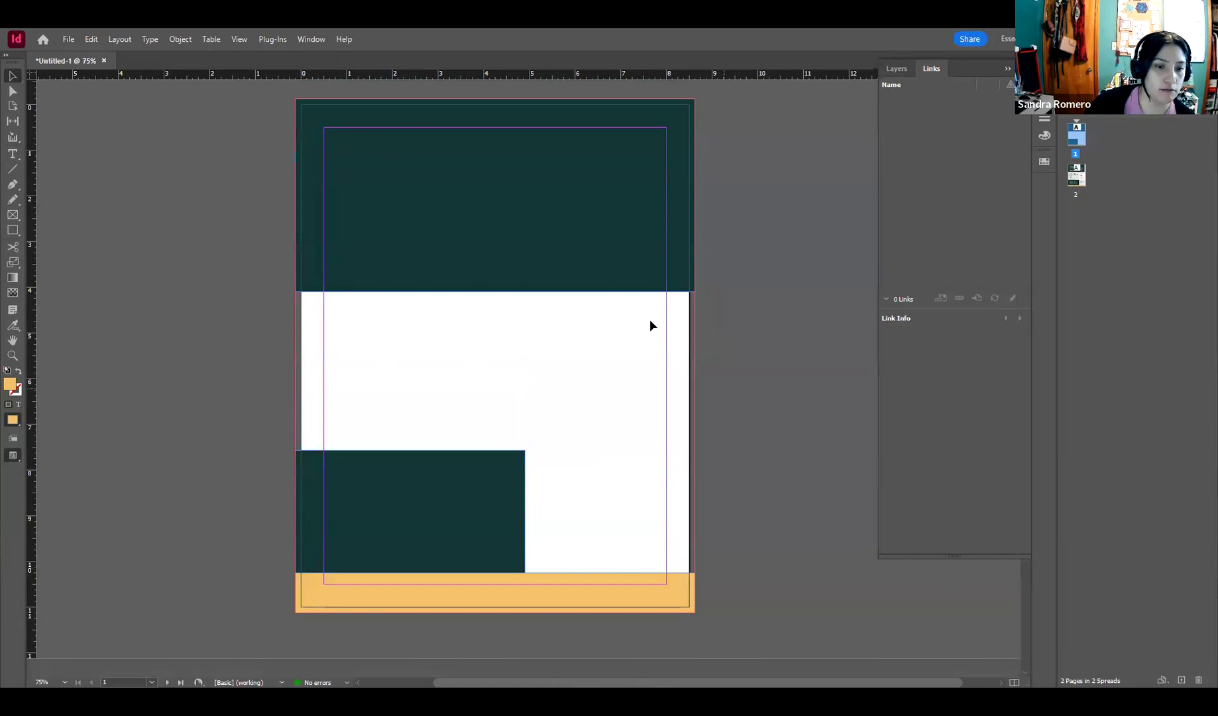
# Step: List the objects on Layer 1 and select the header rectangle through its lowest entry in the layer
pyautogui.click(890, 67)
pyautogui.click(919, 85)
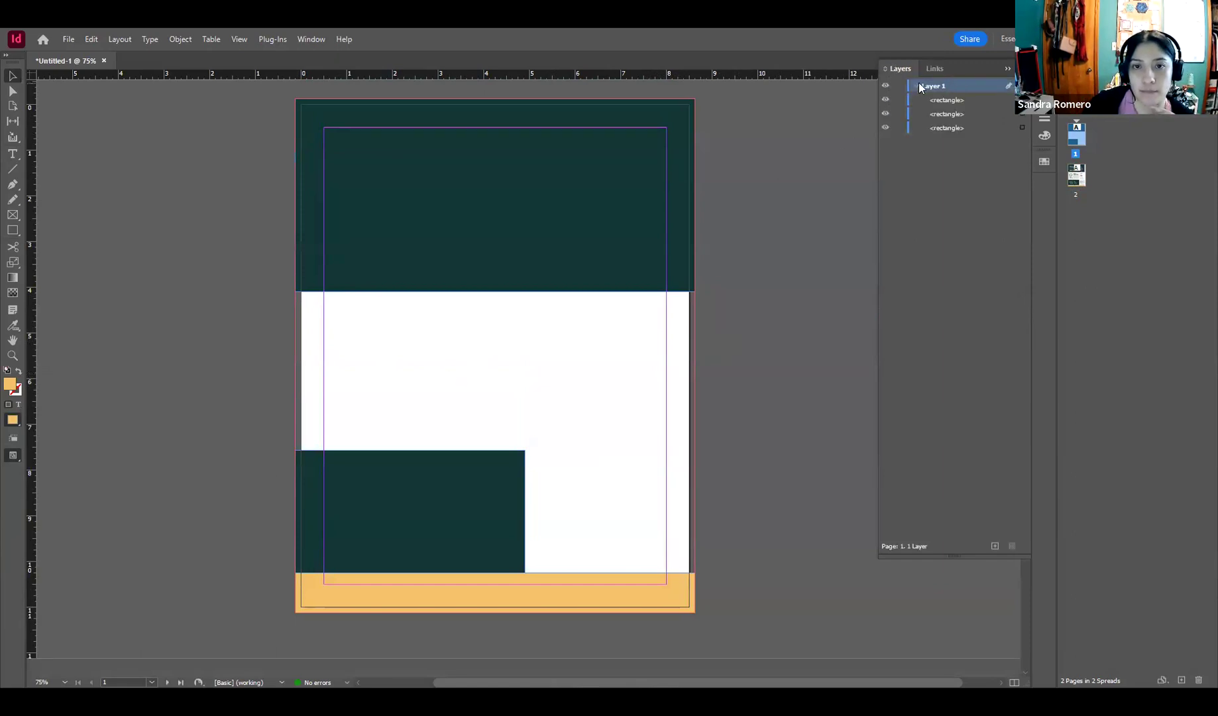
pyautogui.click(949, 129)
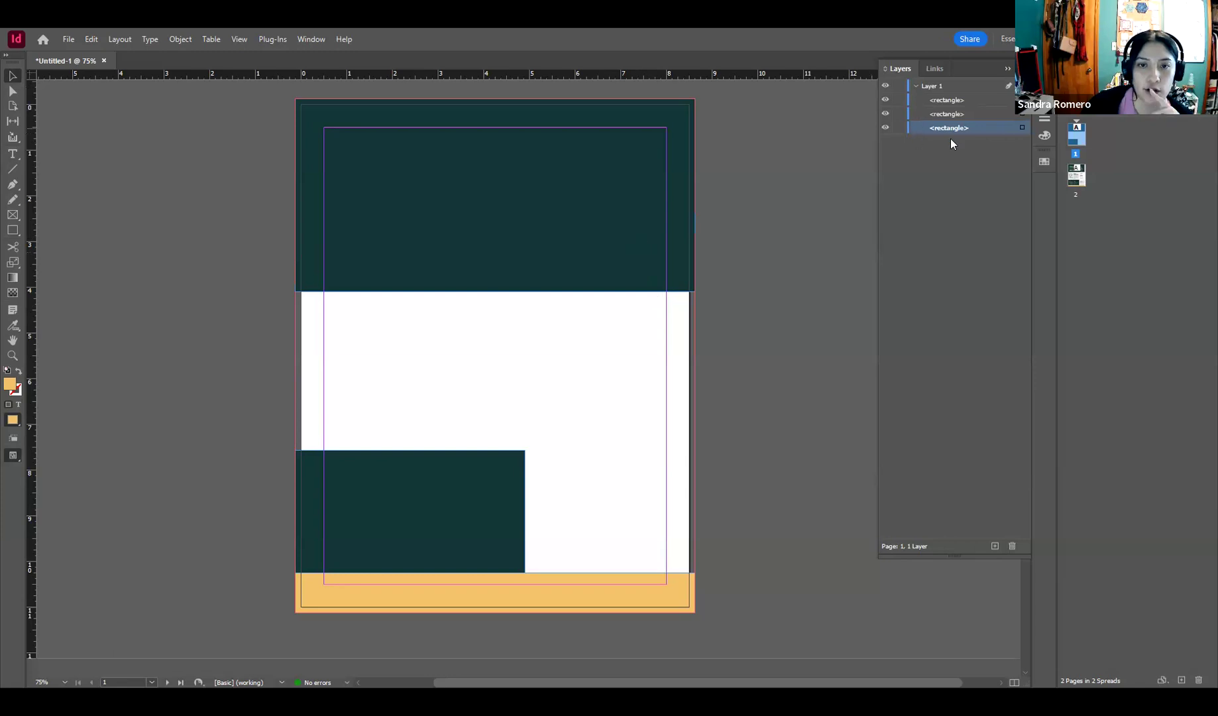
pyautogui.click(1022, 128)
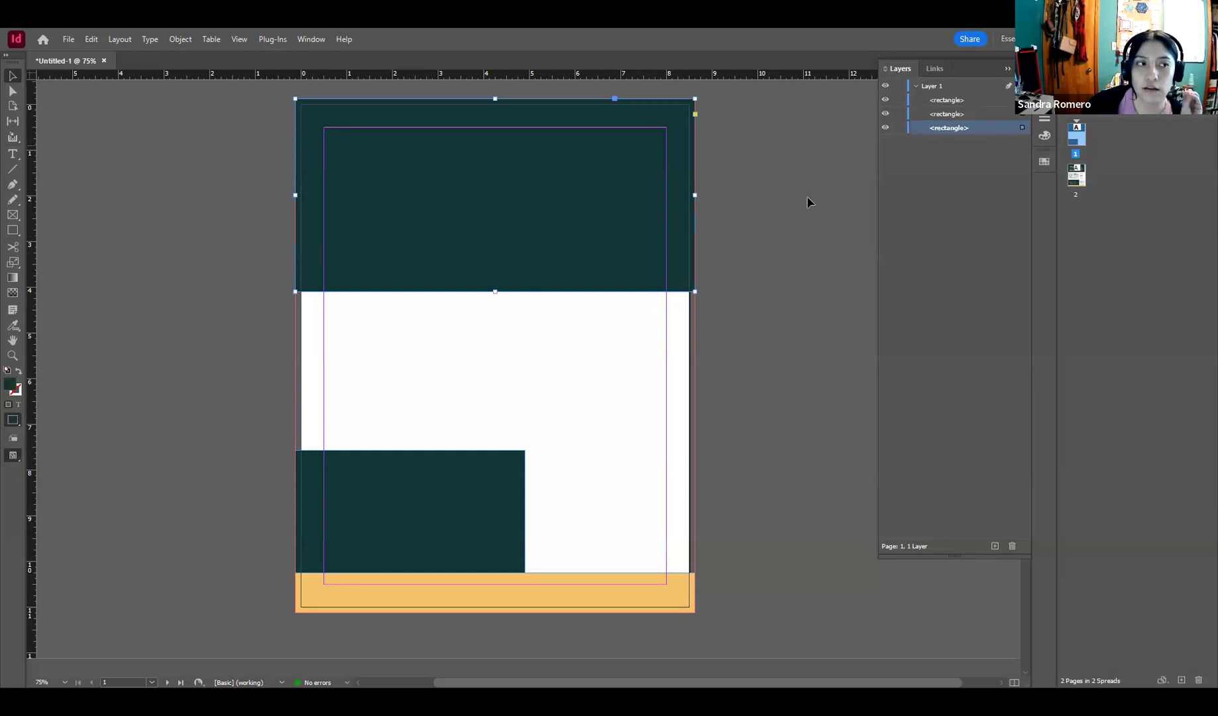
# Step: Try pulling the header rectangle's right edge in from the bleed to the page edge, preview the page, and undo the resize
pyautogui.click(829, 177)
pyautogui.click(623, 178)
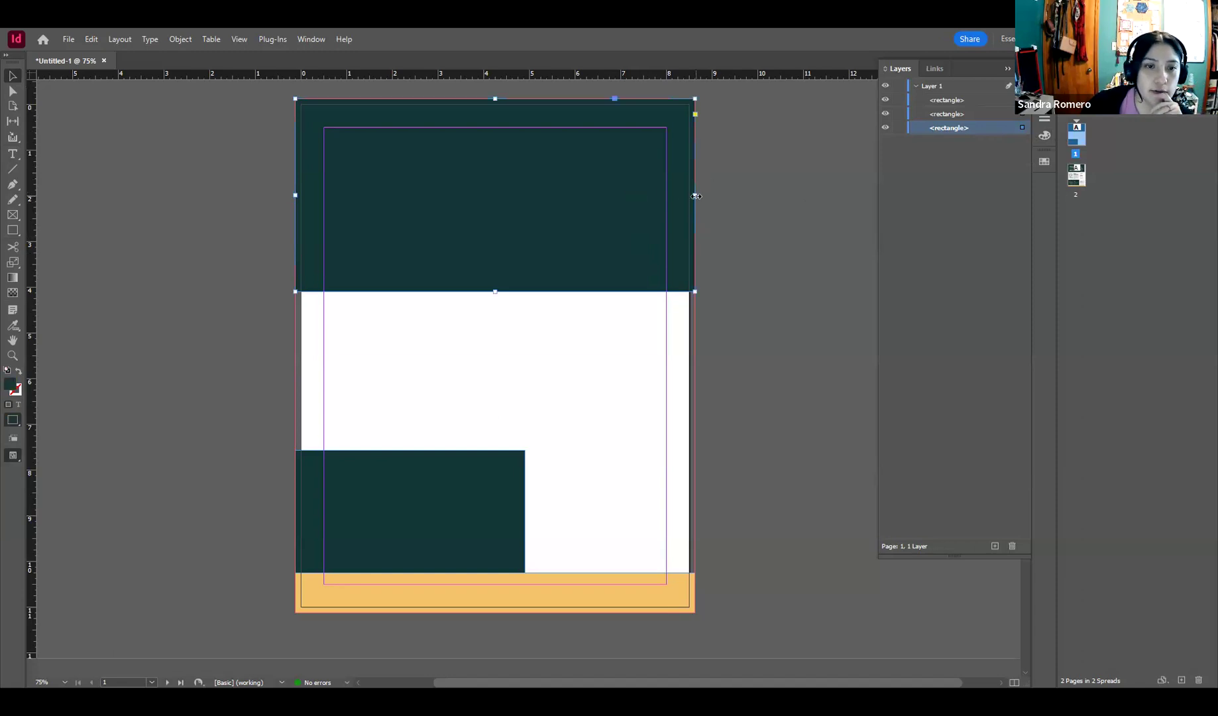
pyautogui.moveTo(694, 195); pyautogui.dragTo(690, 194)
pyautogui.click(763, 198)
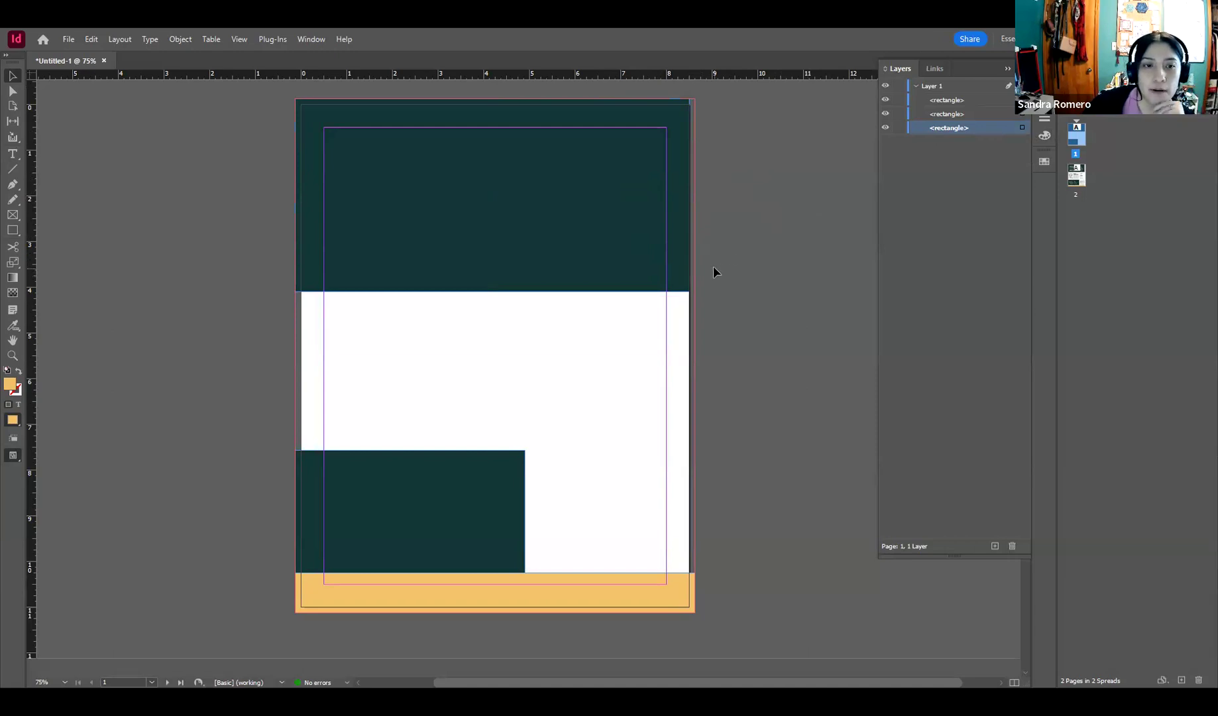
pyautogui.press('w')
pyautogui.press('w')
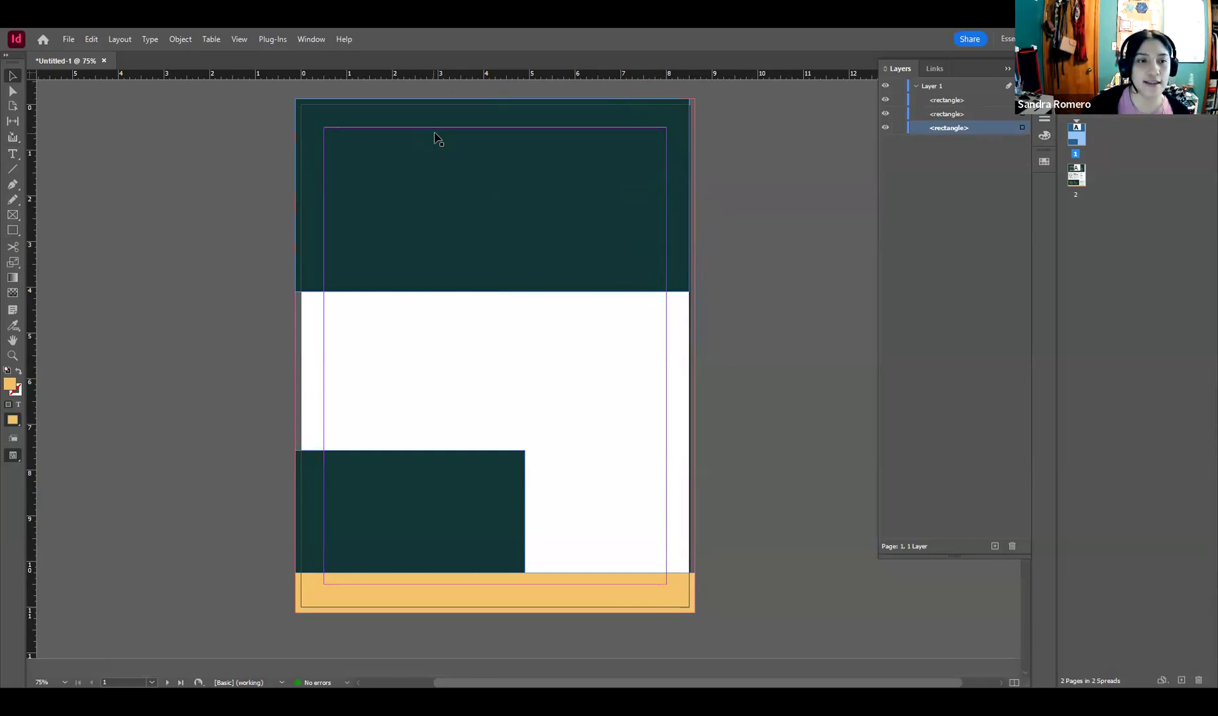
pyautogui.hotkey('ctrl', 'z')
pyautogui.click(735, 188)
pyautogui.click(579, 211)
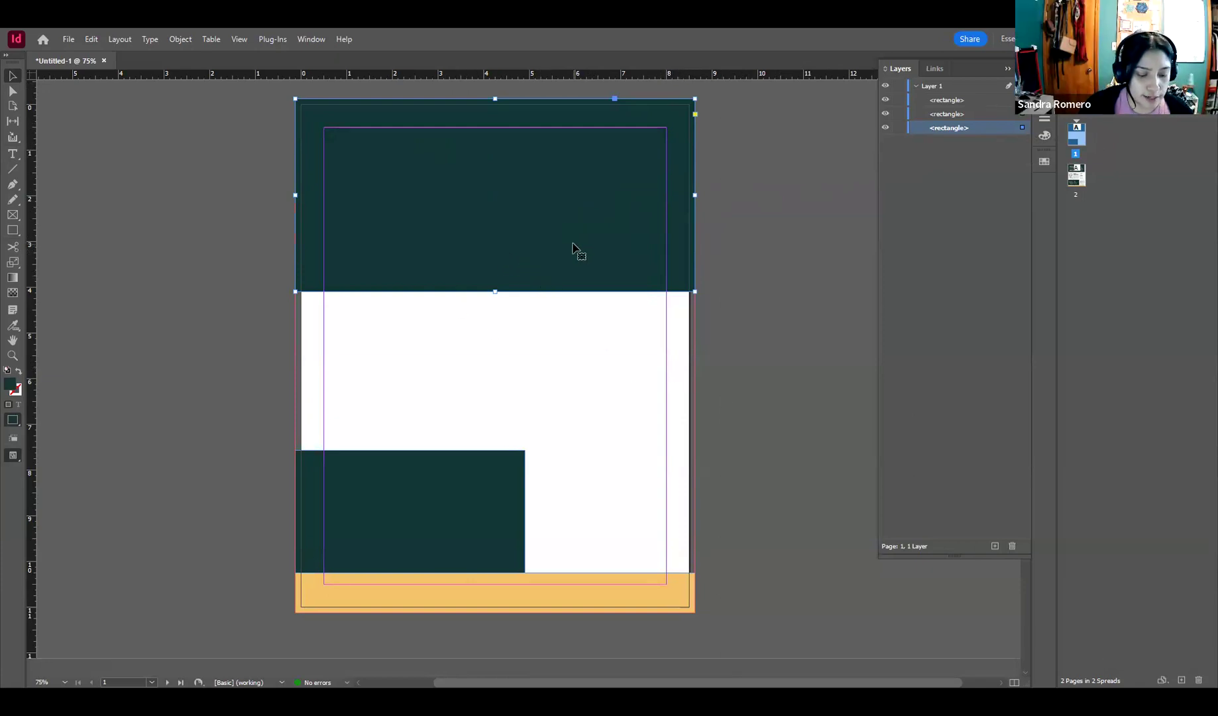
pyautogui.press('ctrl')
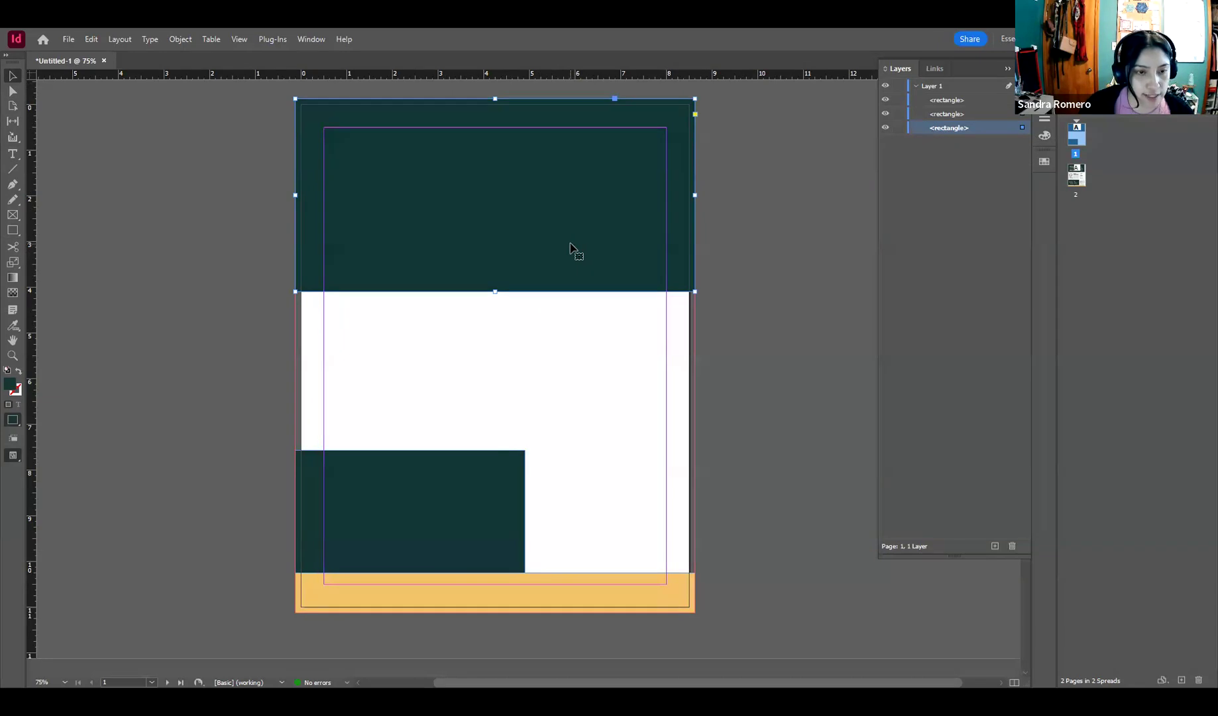
pyautogui.click(737, 243)
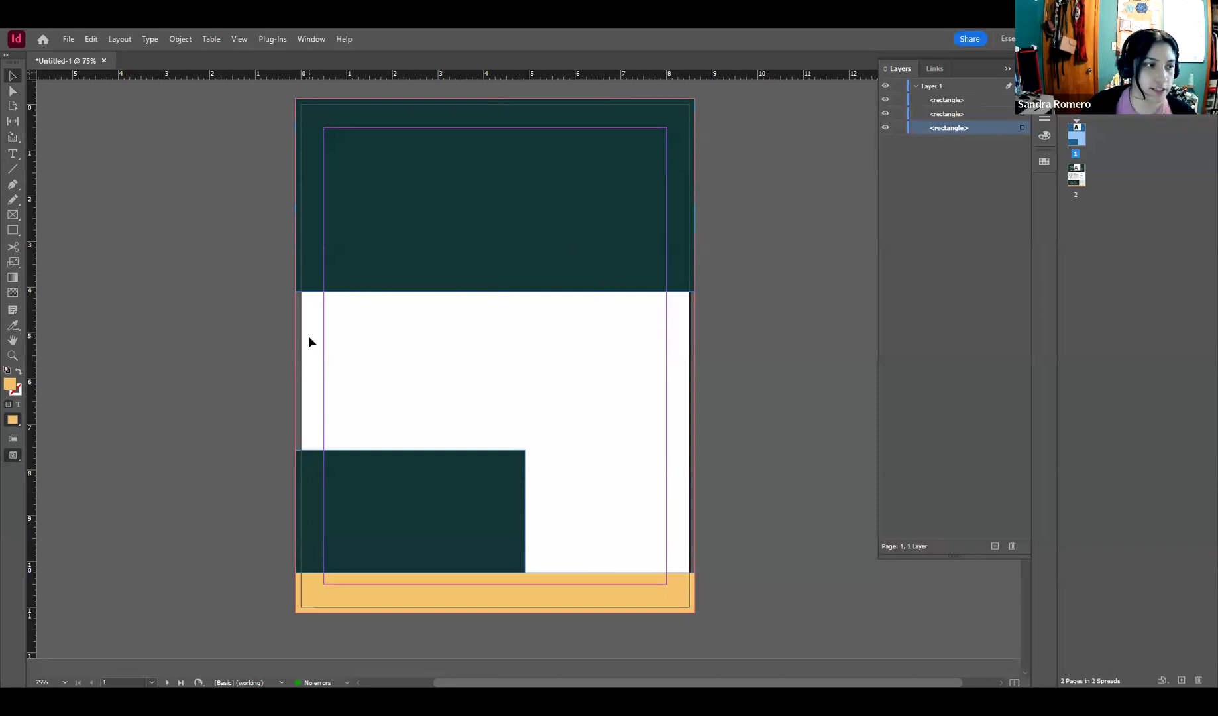
# Step: Draw a rectangle with a white fill (ffffff) covering all of page 1 out to the bleed edges
pyautogui.doubleClick(13, 389)
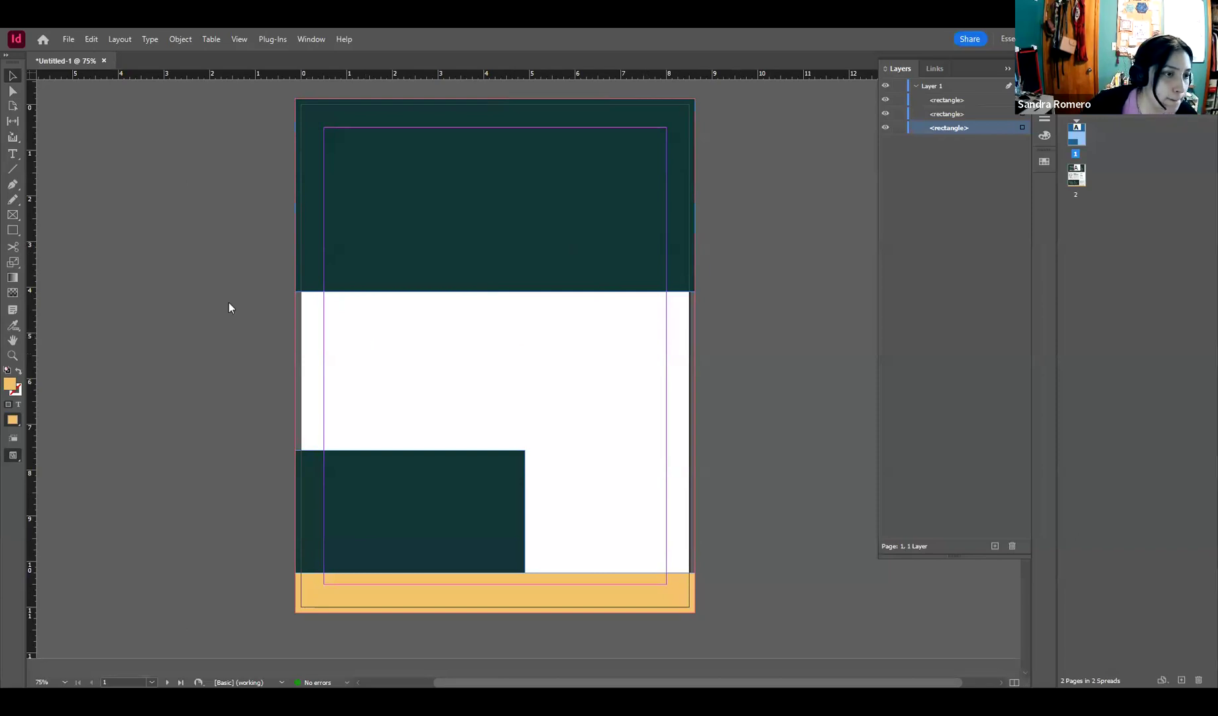
pyautogui.click(428, 237)
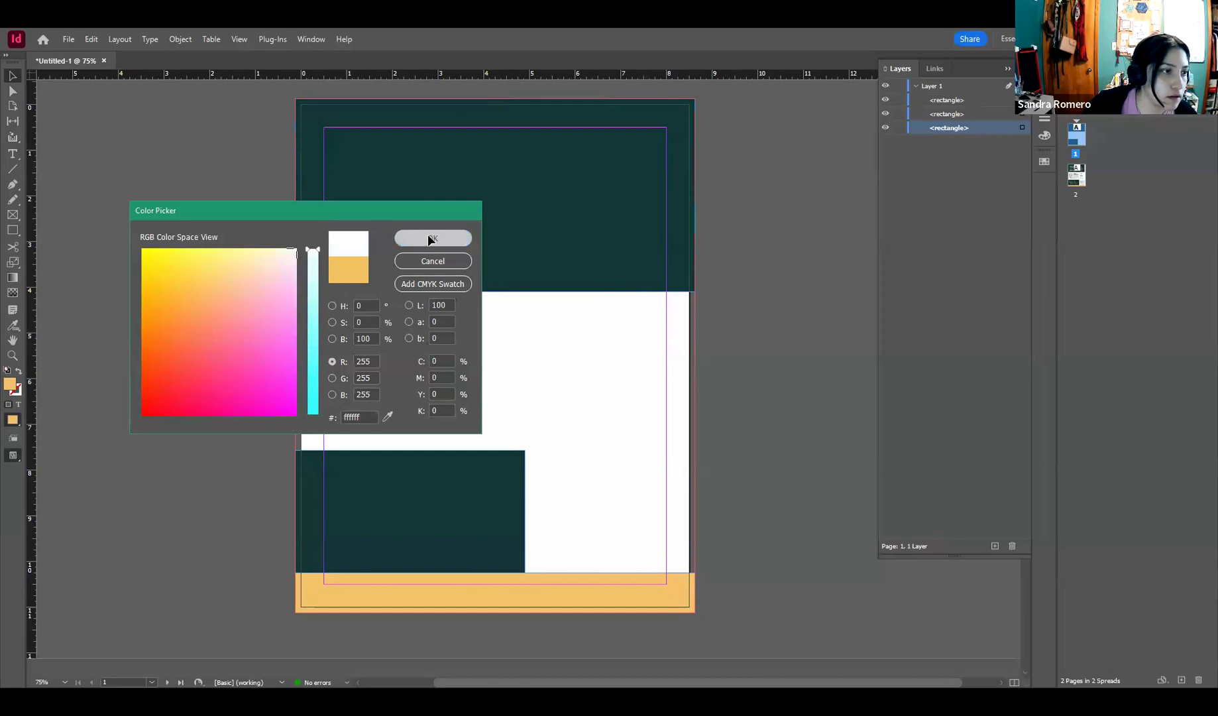
pyautogui.click(13, 231)
pyautogui.moveTo(298, 98); pyautogui.dragTo(694, 613)
pyautogui.press('v')
pyautogui.click(727, 342)
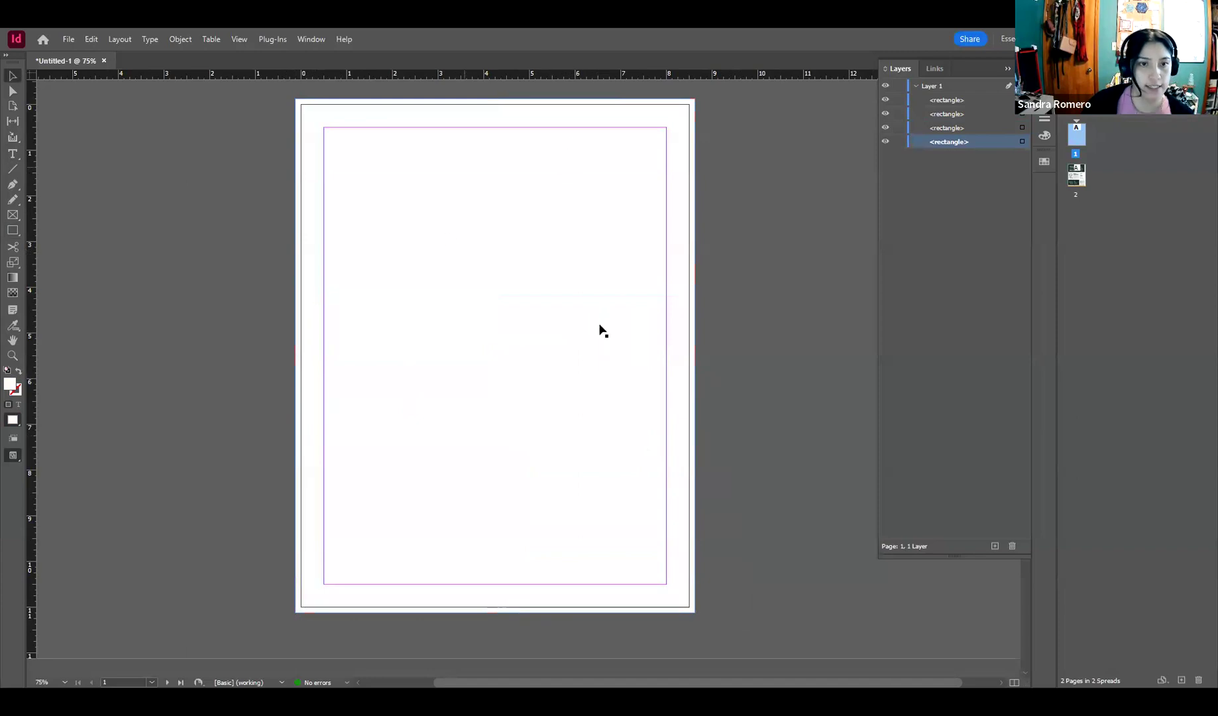
pyautogui.click(563, 236)
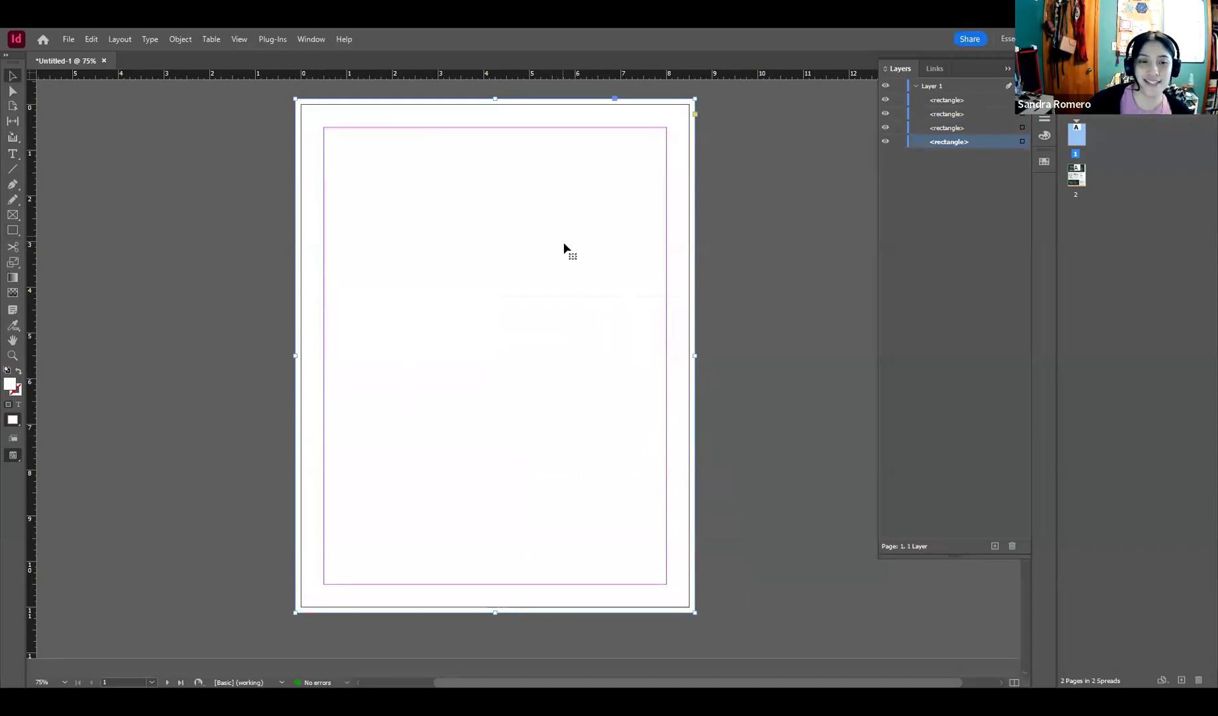
pyautogui.rightClick(532, 257)
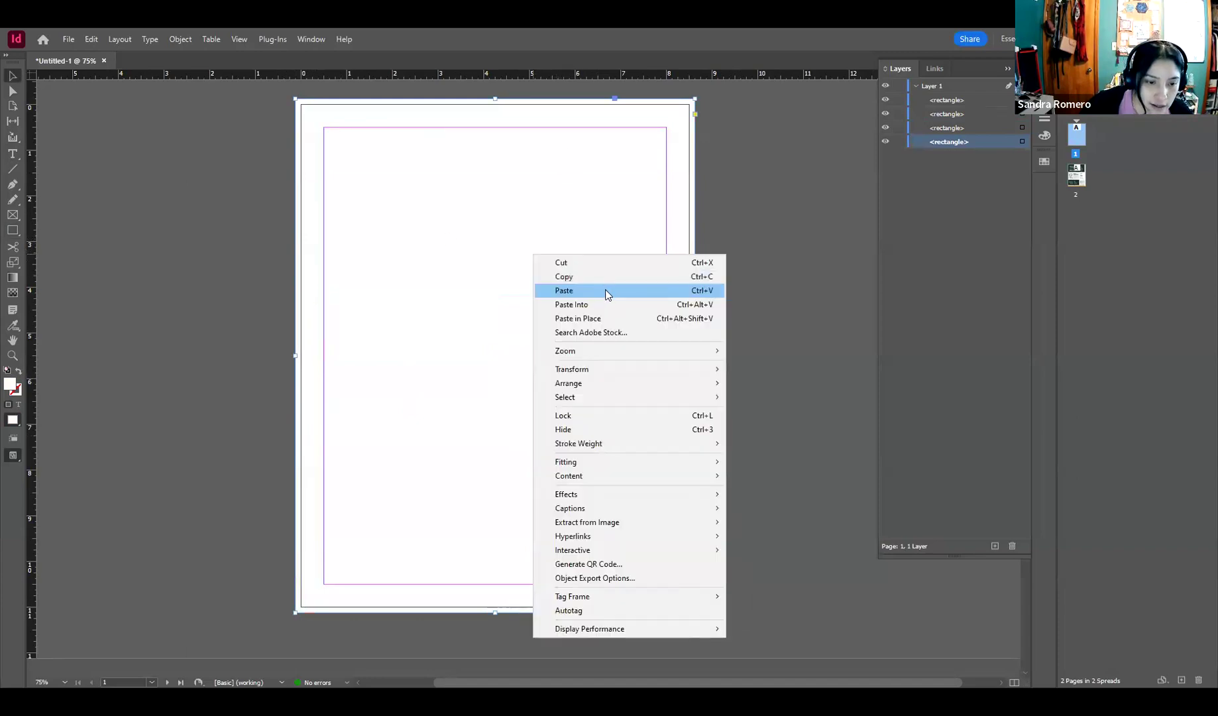
pyautogui.click(652, 204)
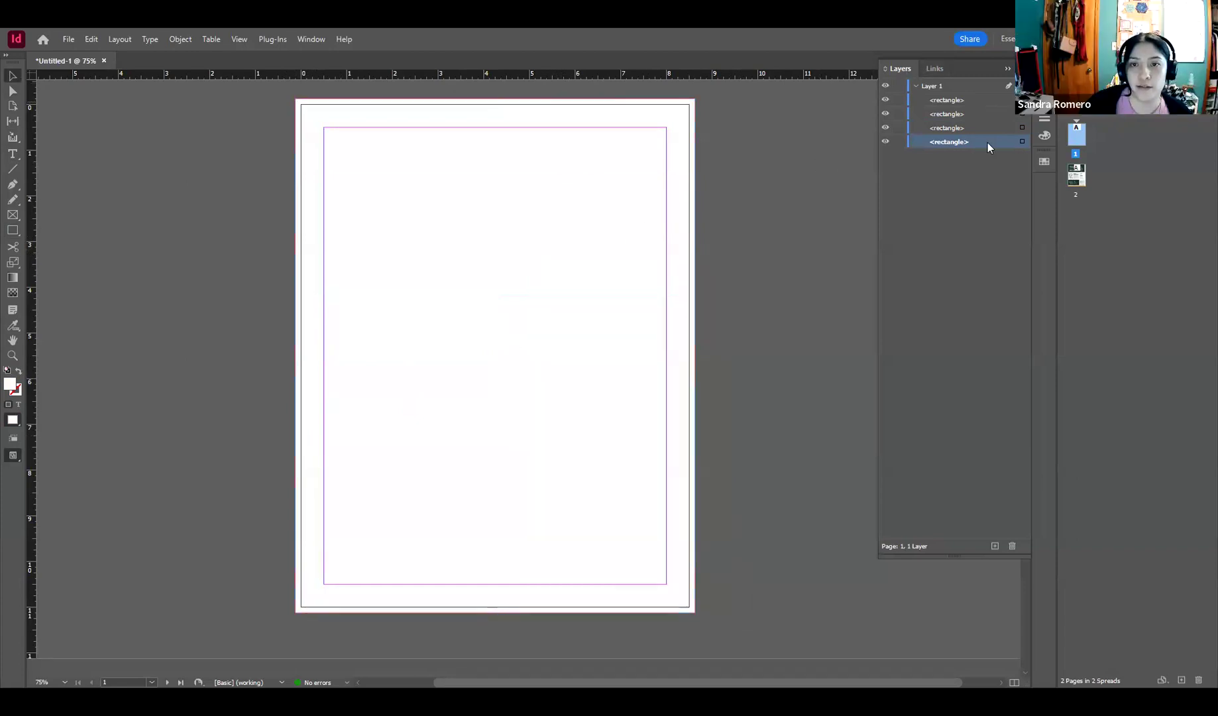
pyautogui.click(1044, 69)
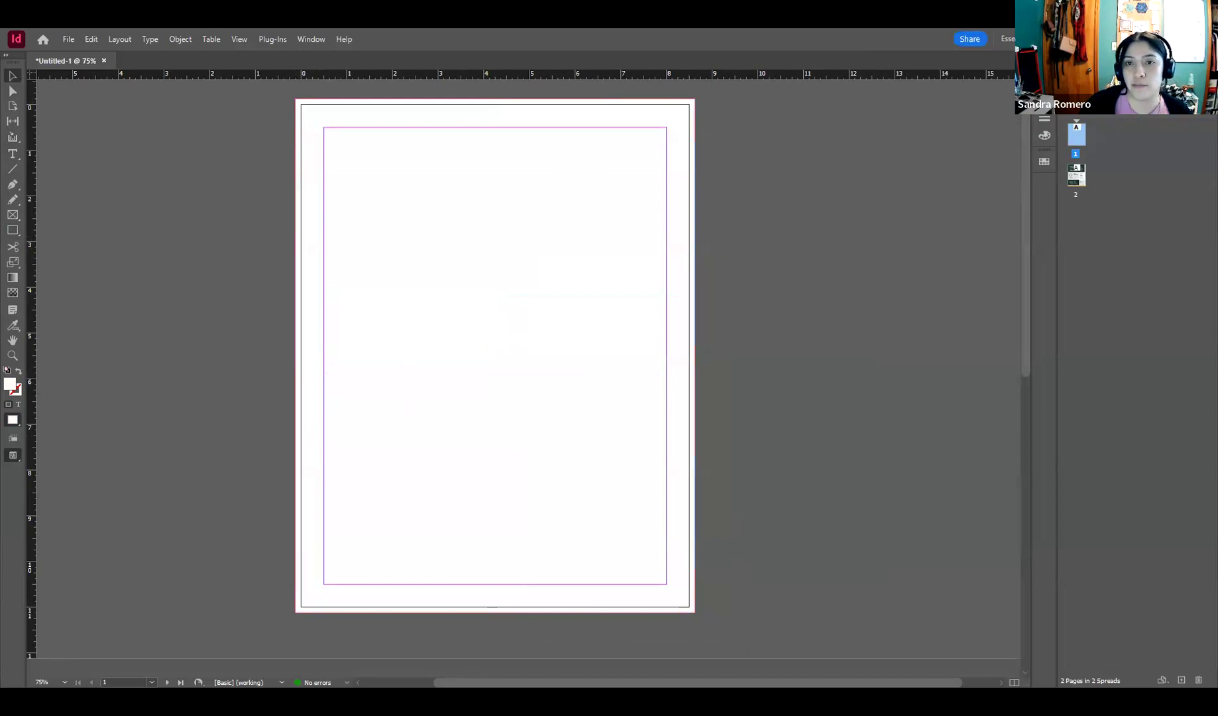
pyautogui.click(1045, 69)
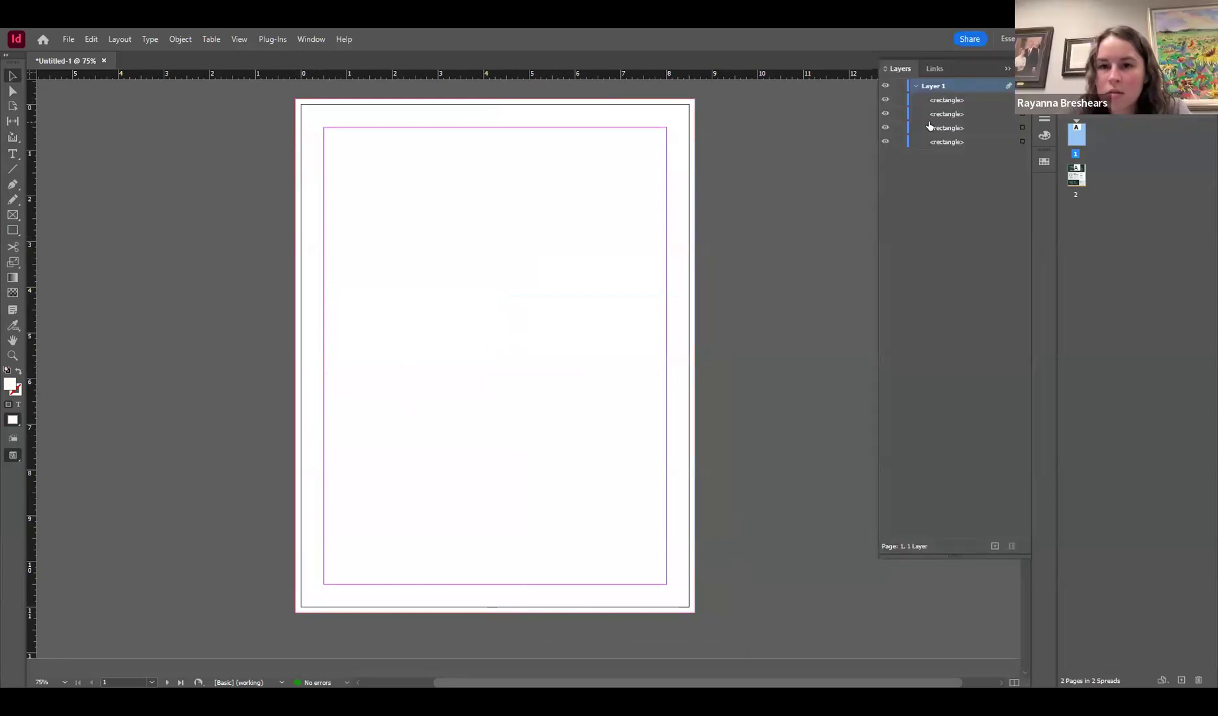
# Step: Rename the new full-page rectangle in Layer 1 as "white rectangle" and move it beneath the three coloured rectangles
pyautogui.click(663, 142)
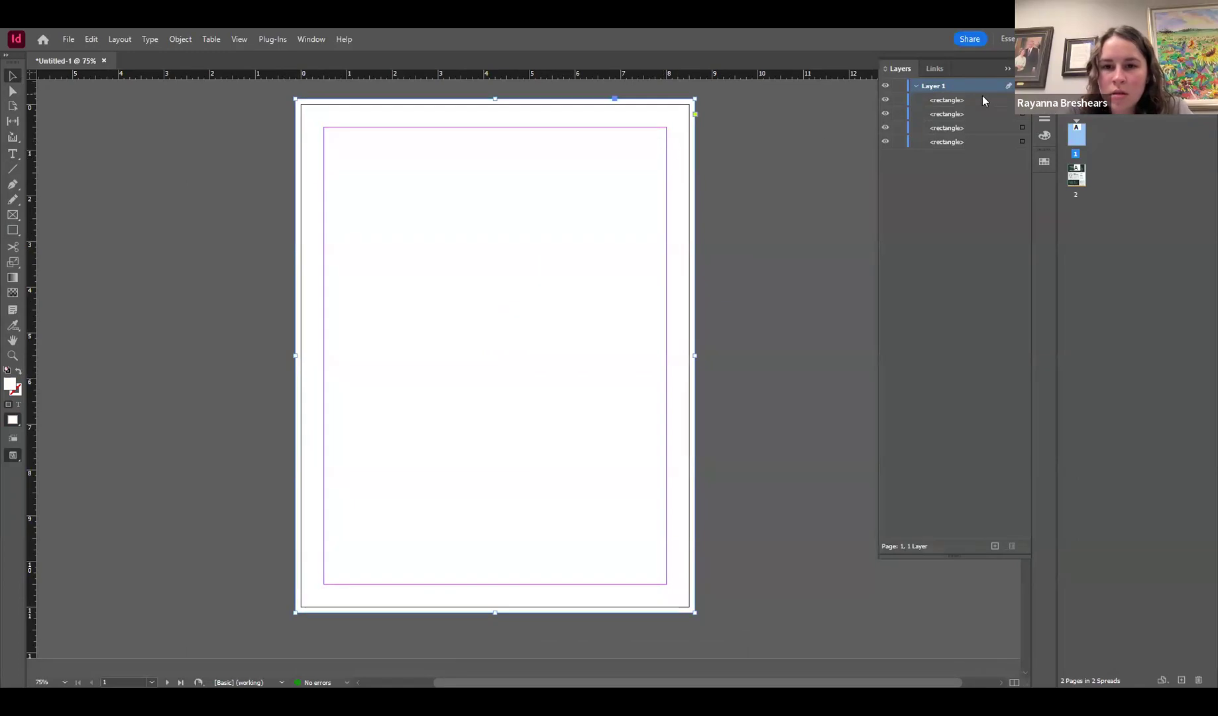
pyautogui.click(945, 103)
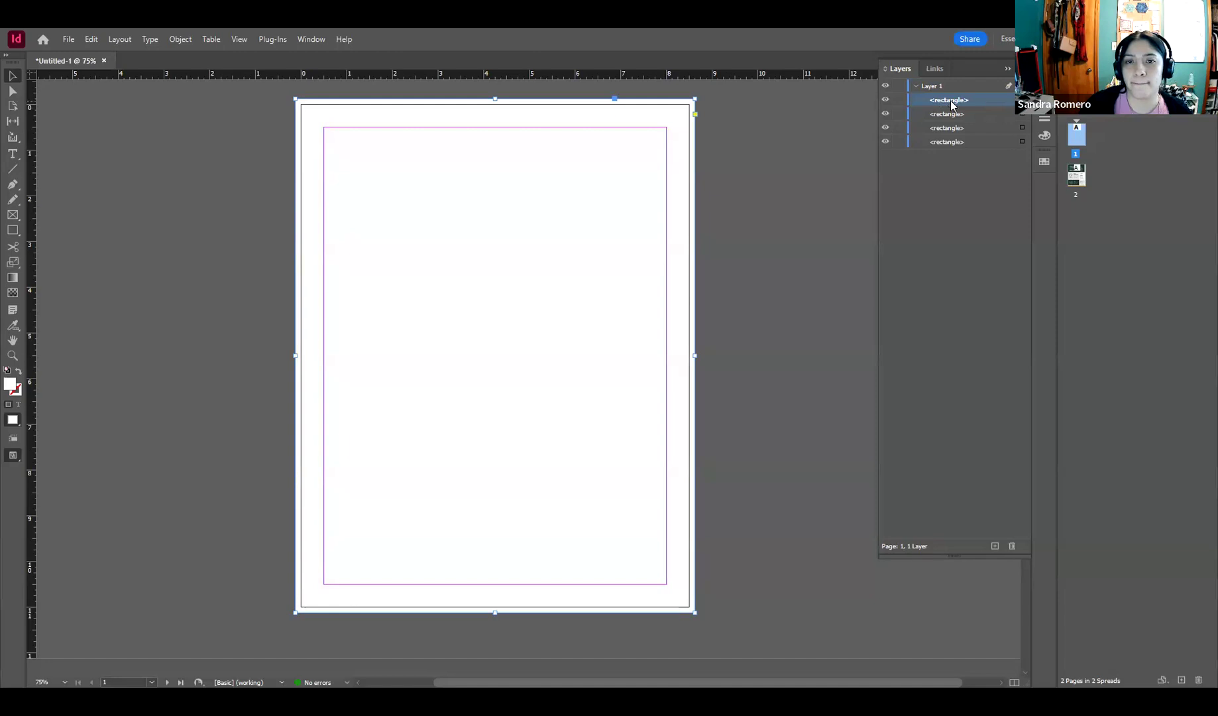
pyautogui.rightClick(950, 101)
pyautogui.click(940, 104)
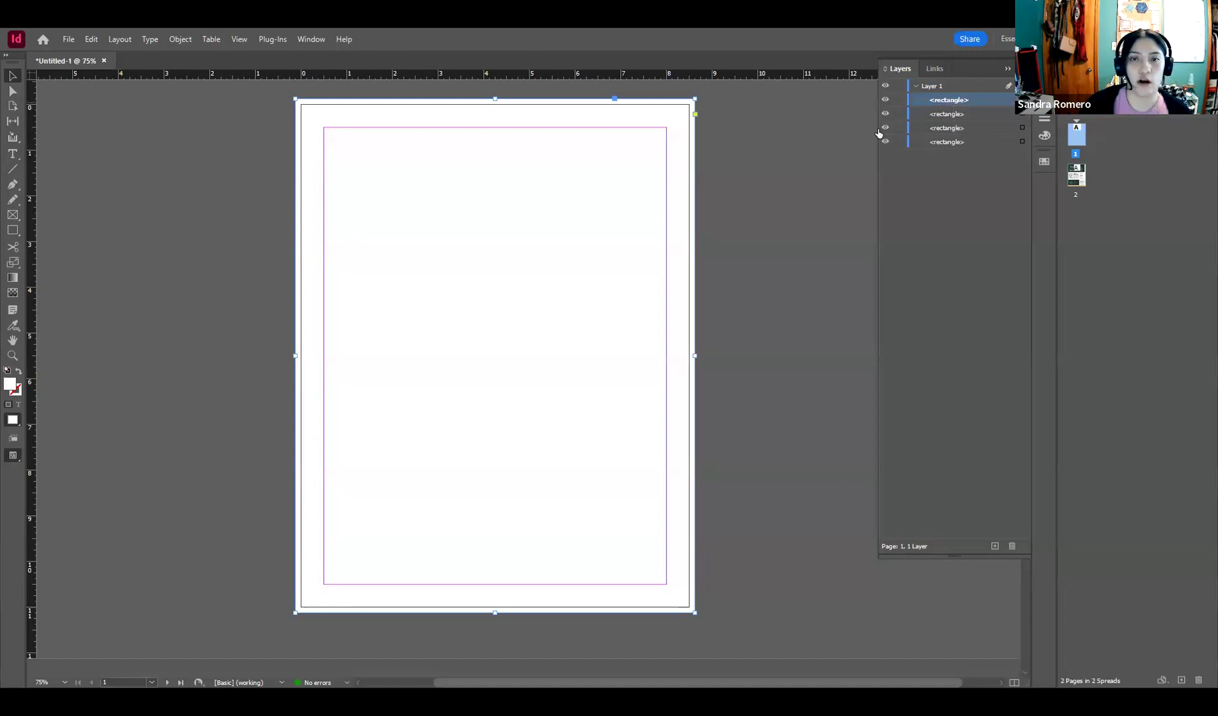
pyautogui.write('white')
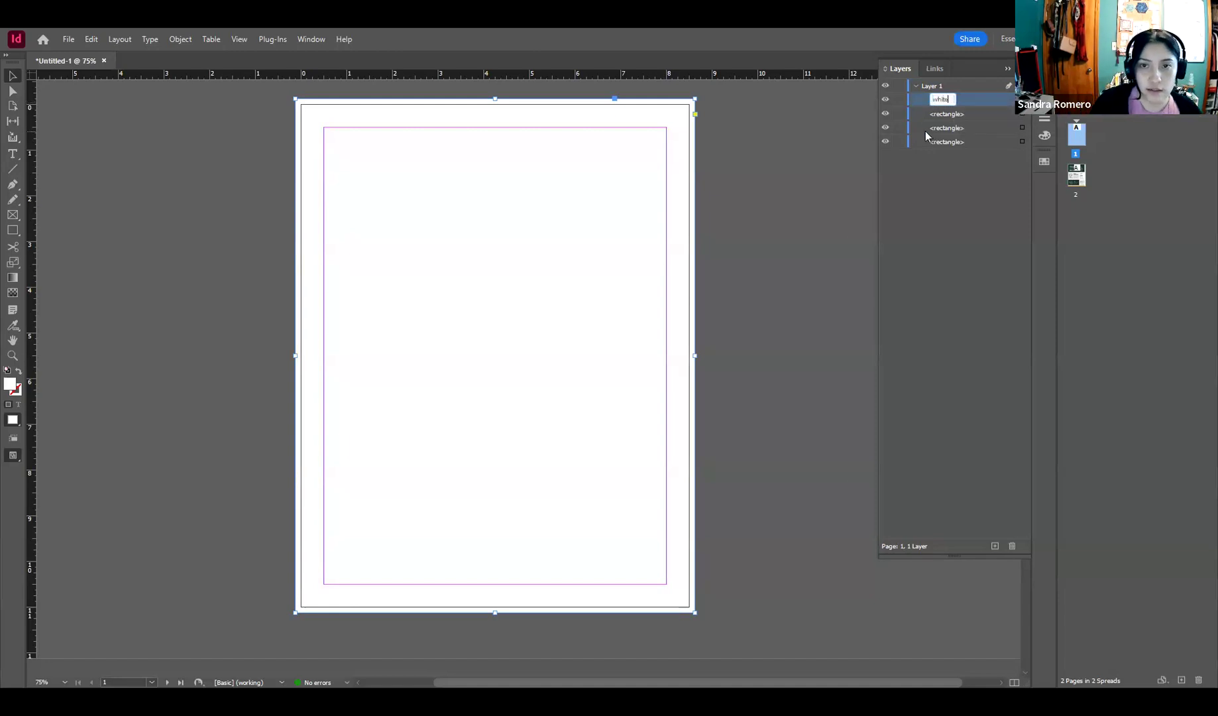
pyautogui.write(' recta')
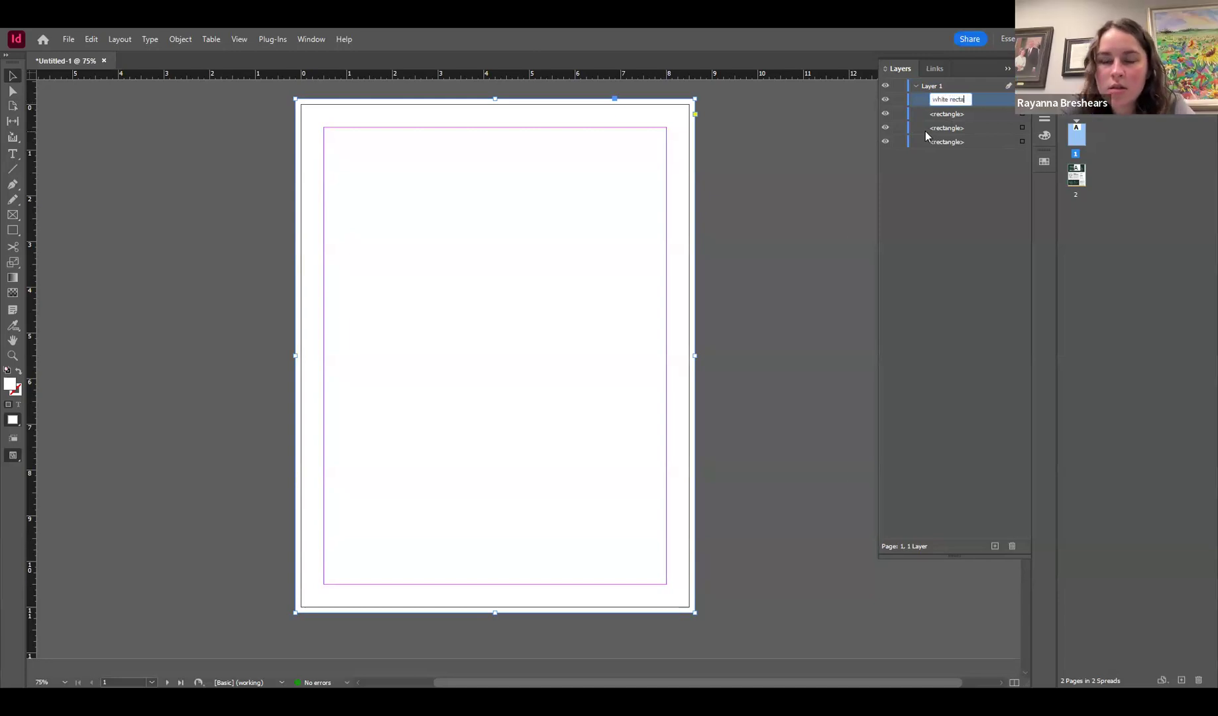
pyautogui.write('ngle')
pyautogui.press('Return')
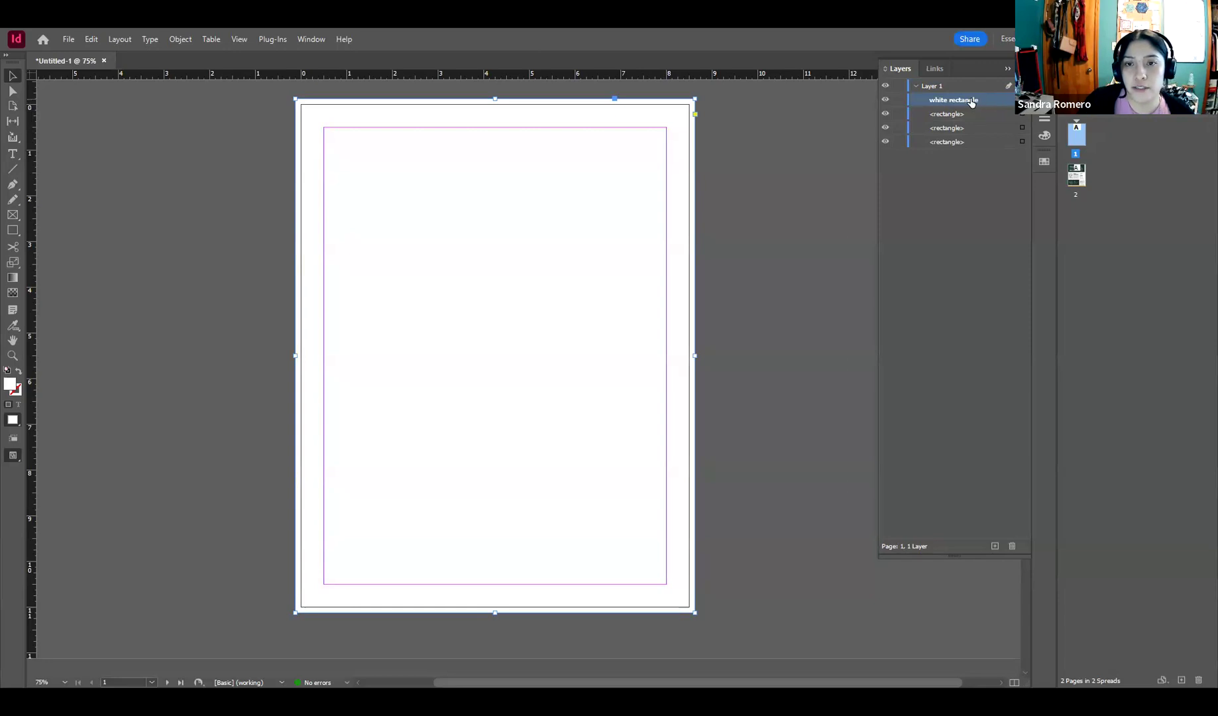
pyautogui.moveTo(971, 116); pyautogui.dragTo(971, 147)
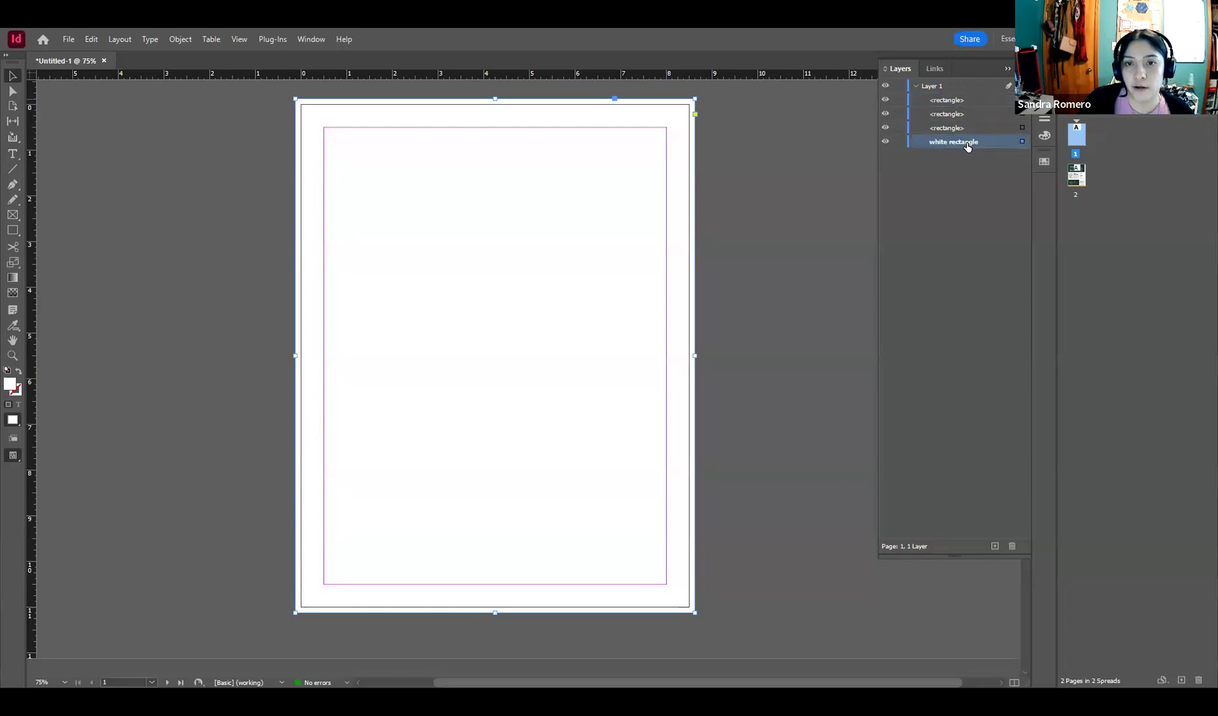
pyautogui.click(601, 211)
# Step: Rename the green header rectangle in Layer 1 as "Top Green Rect."
pyautogui.click(949, 128)
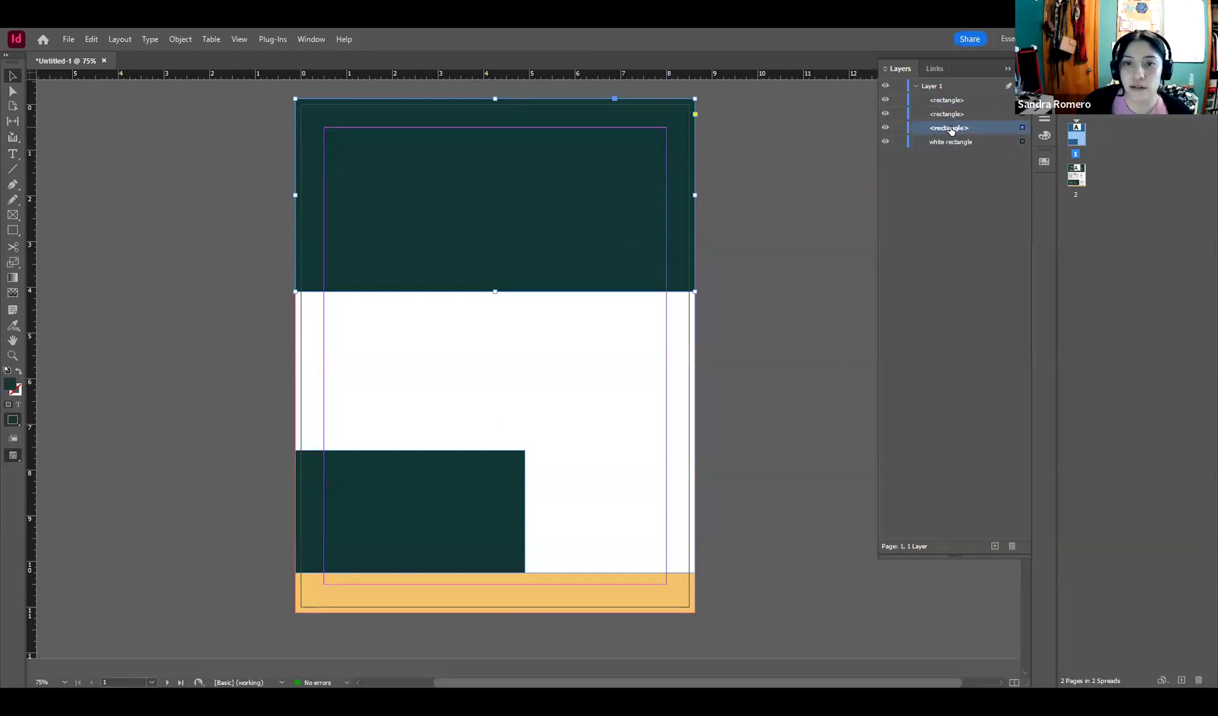
pyautogui.rightClick(938, 133)
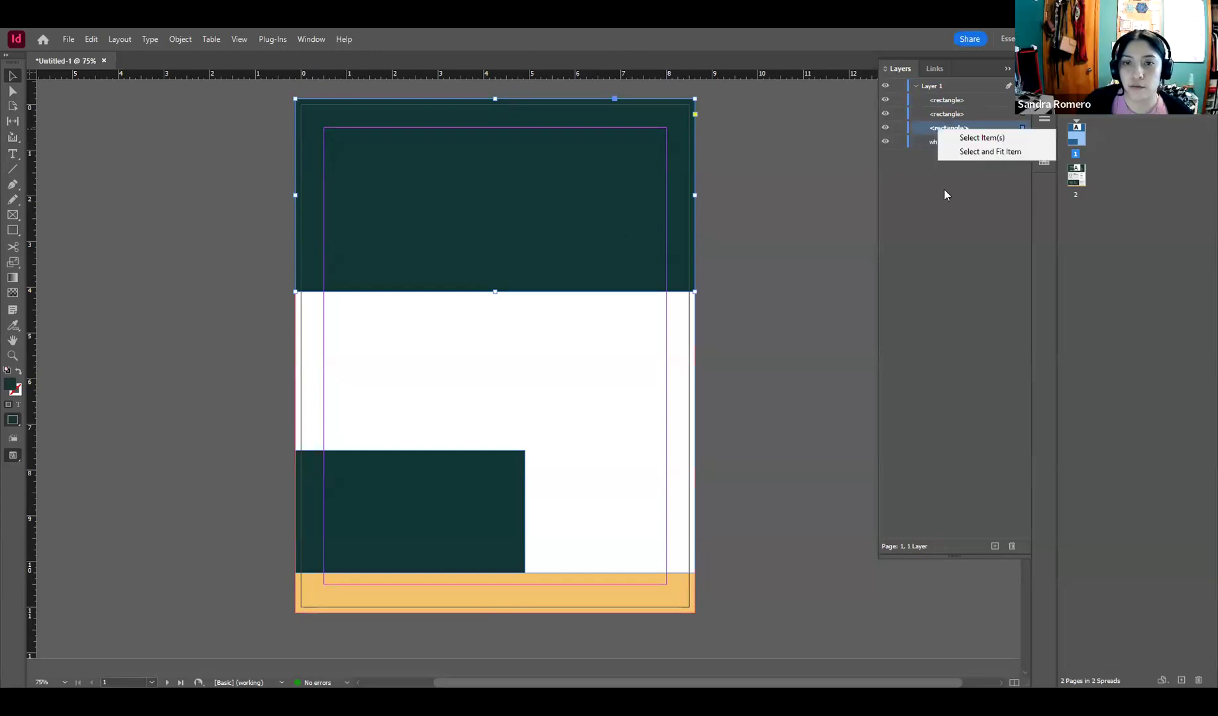
pyautogui.click(943, 130)
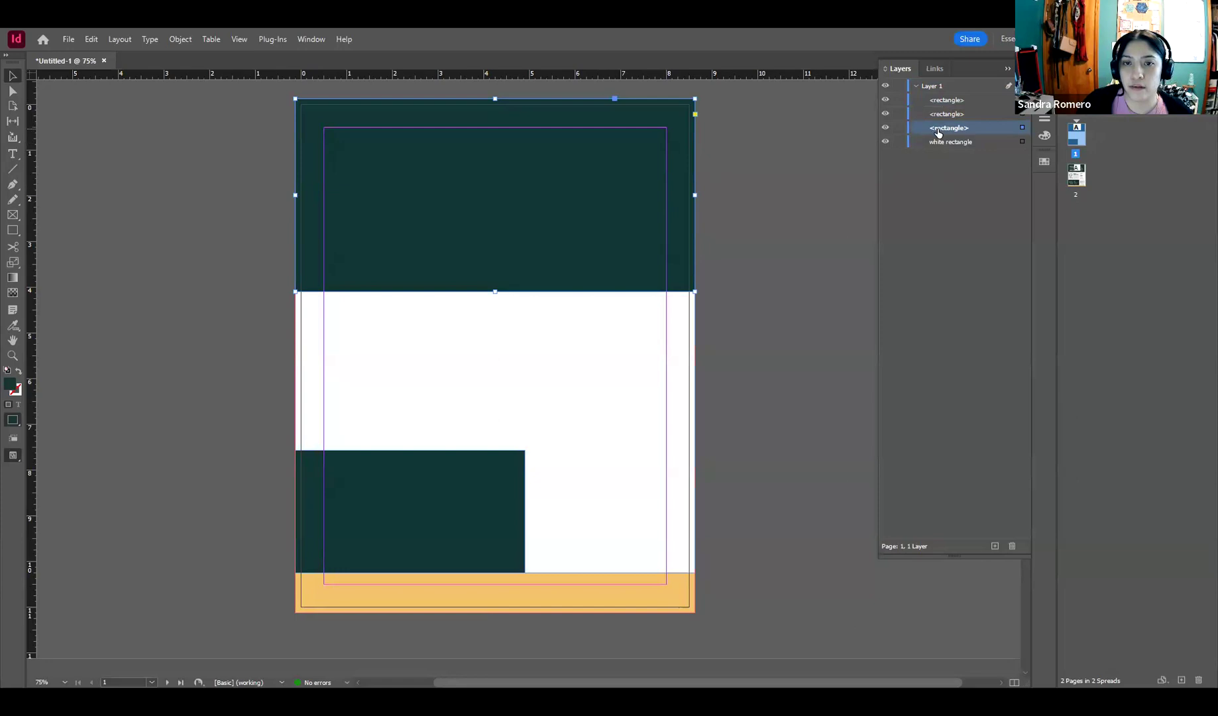
pyautogui.doubleClick(949, 129)
pyautogui.press('BackSpace')
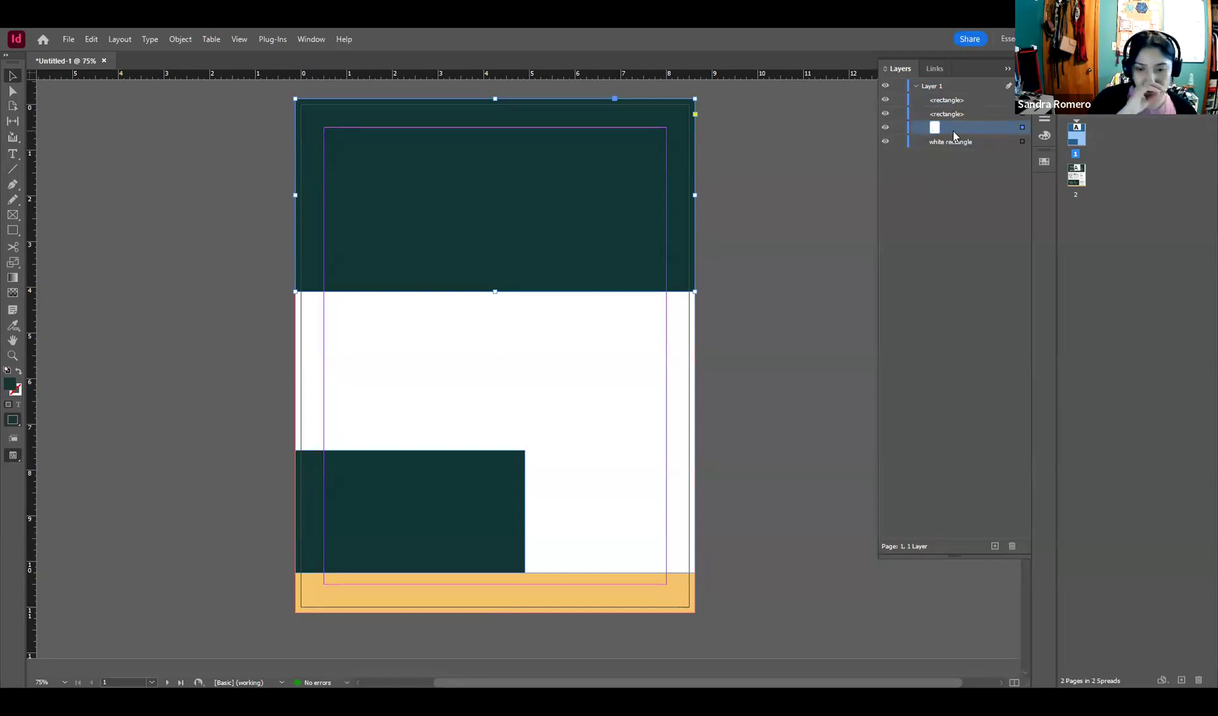
pyautogui.write('Top Green REct.')
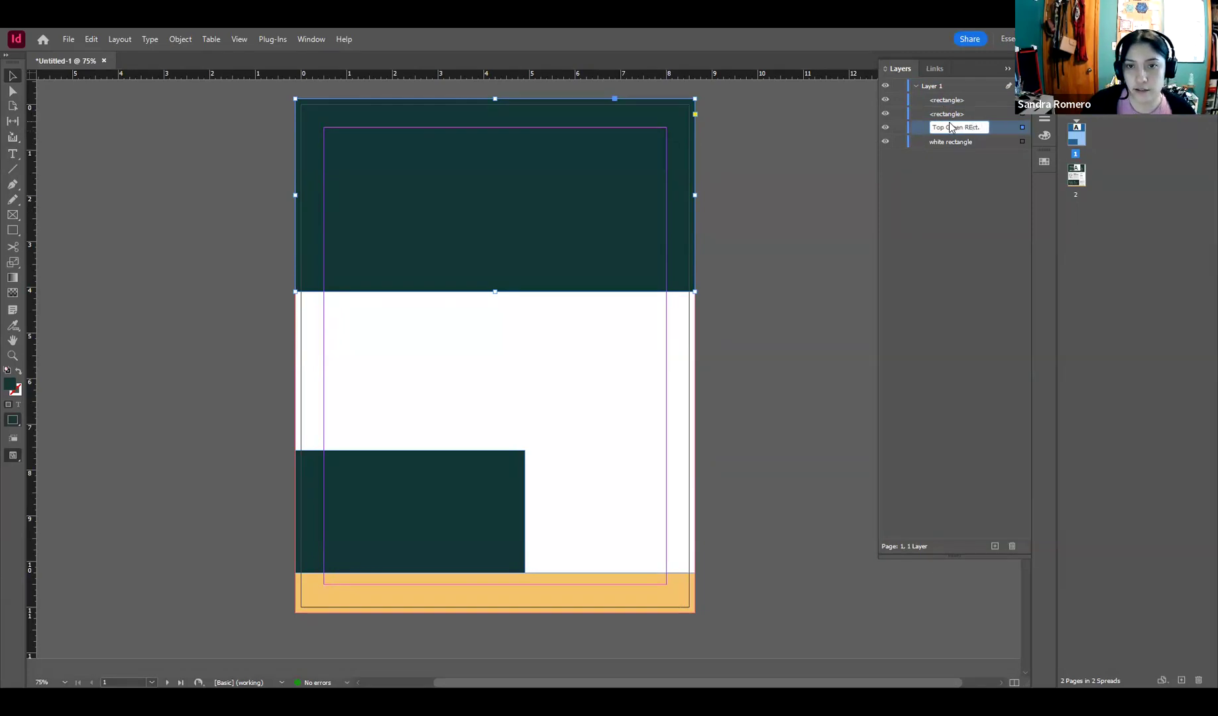
pyautogui.click(973, 126)
pyautogui.press('BackSpace')
pyautogui.write('e')
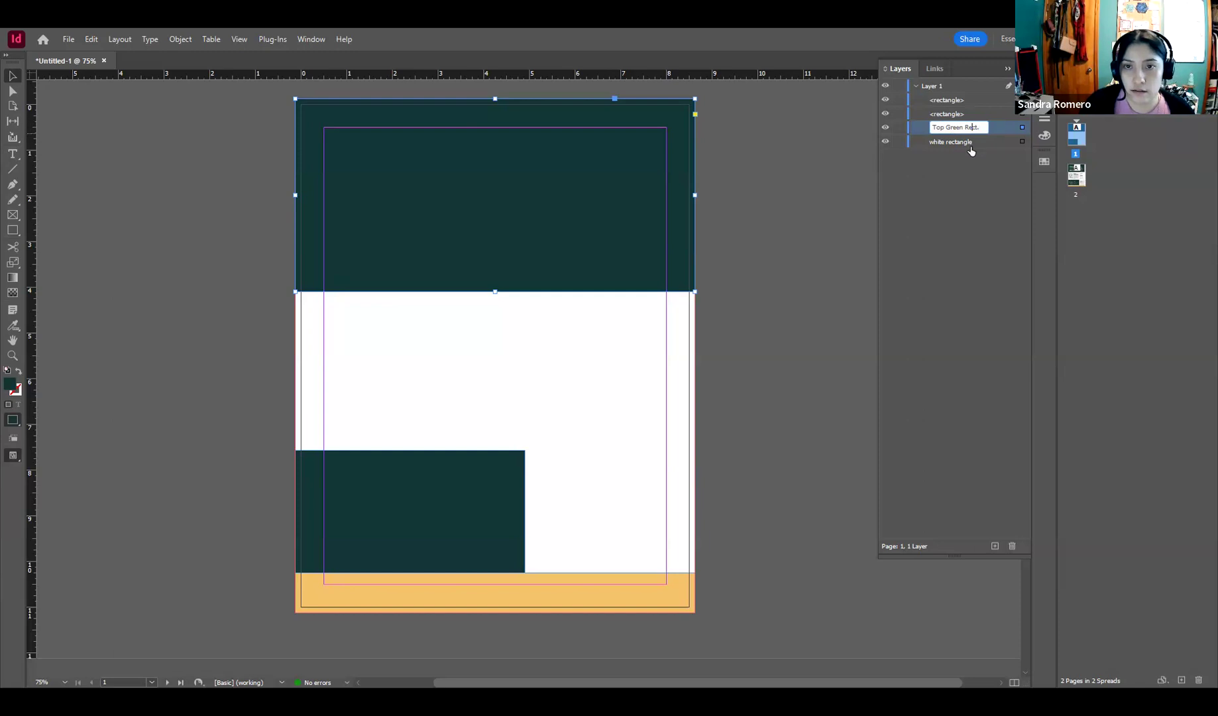
# Step: Rename the smaller green rectangle above the yellow band as "Mid Green Rect." in Layer 1
pyautogui.click(944, 114)
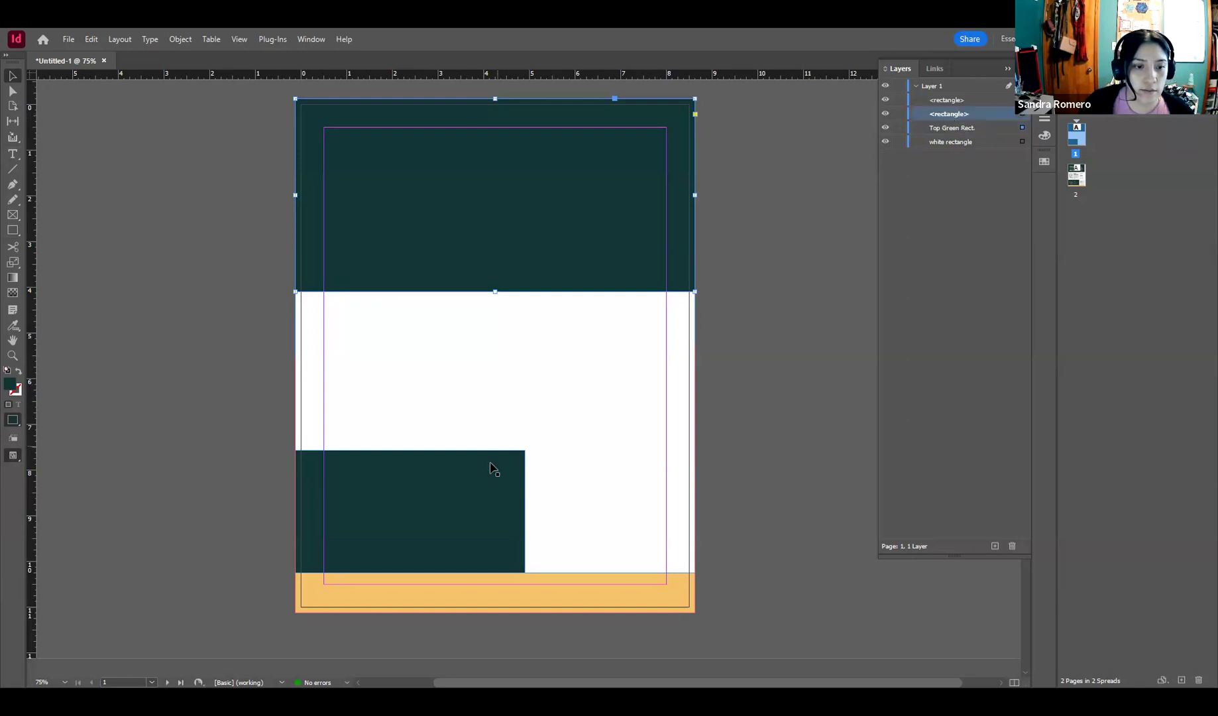
pyautogui.click(966, 116)
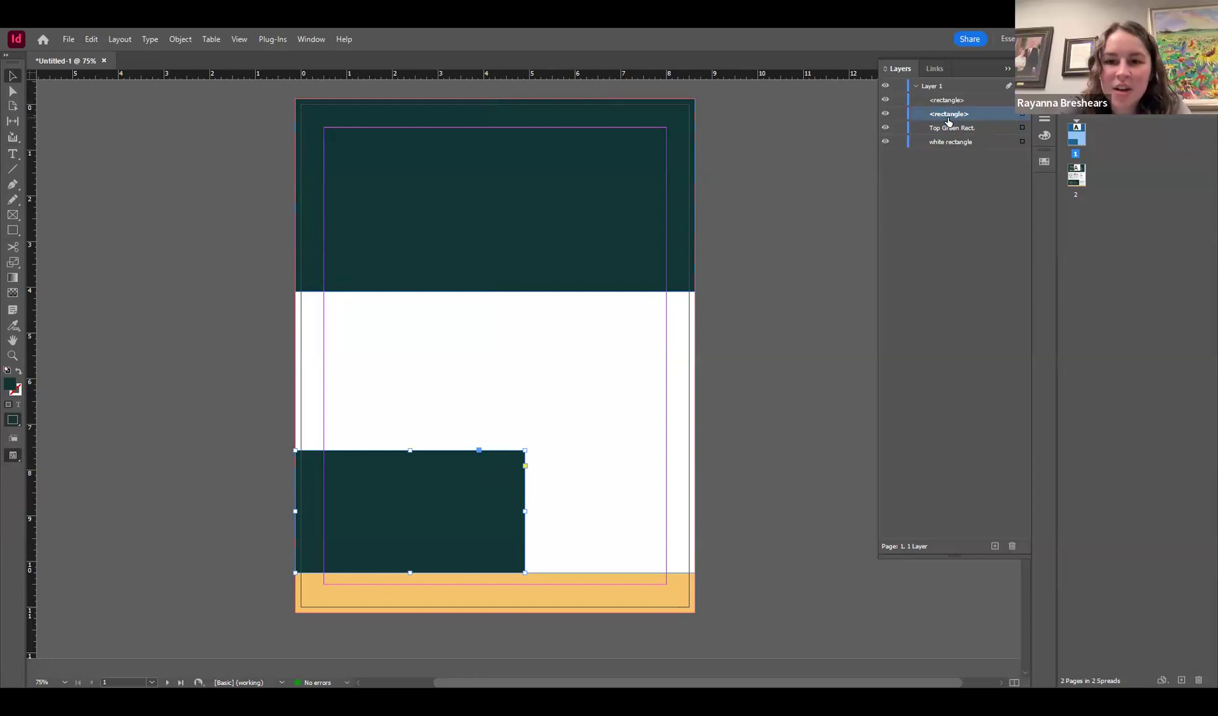
pyautogui.click(948, 103)
pyautogui.click(943, 117)
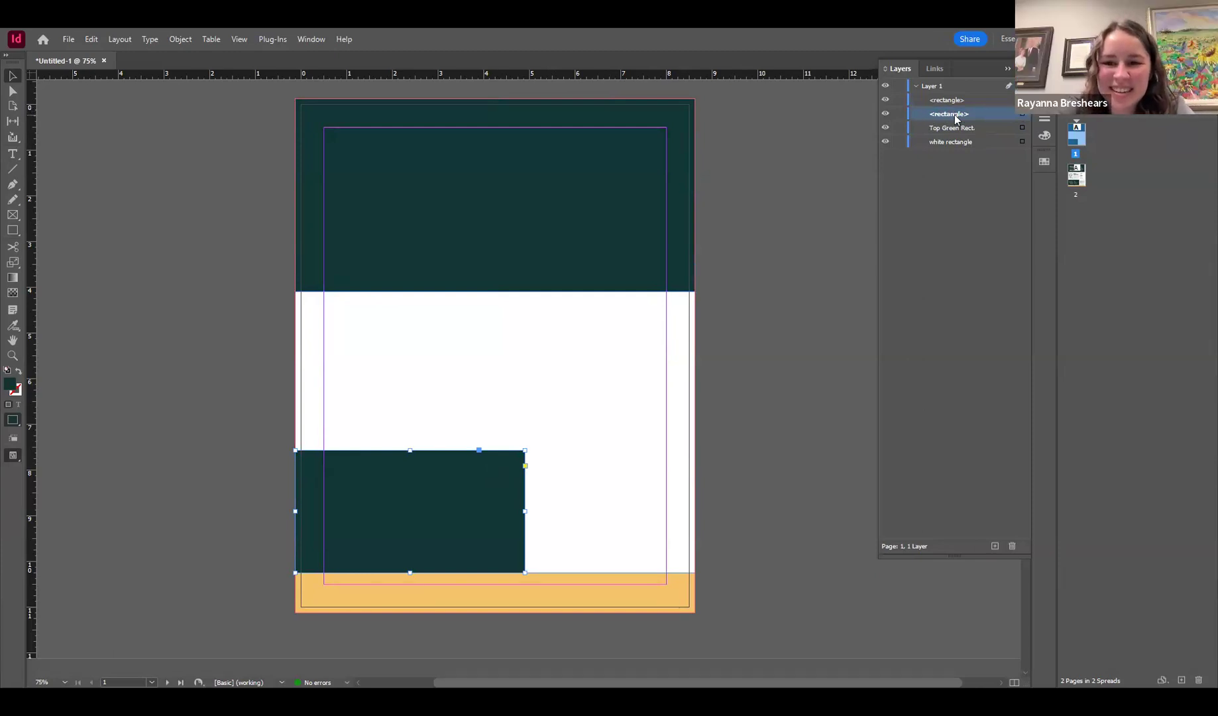
pyautogui.doubleClick(927, 116)
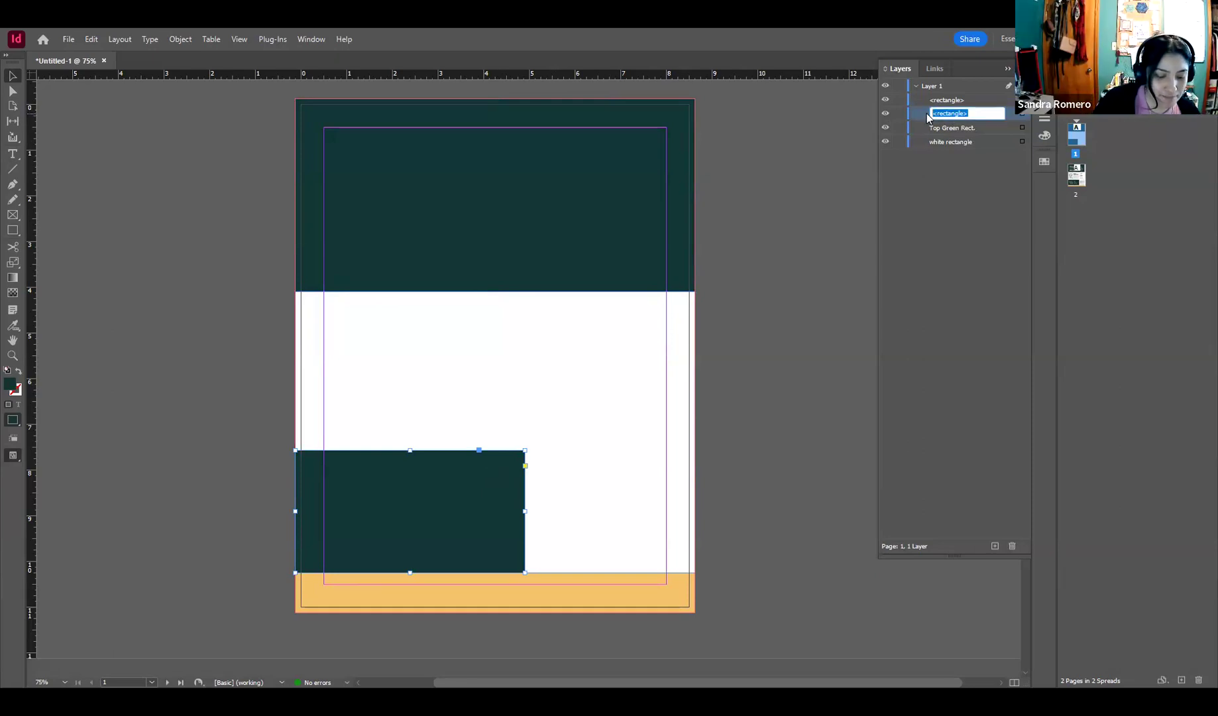
pyautogui.write('Mid Green Rect.')
pyautogui.press('Return')
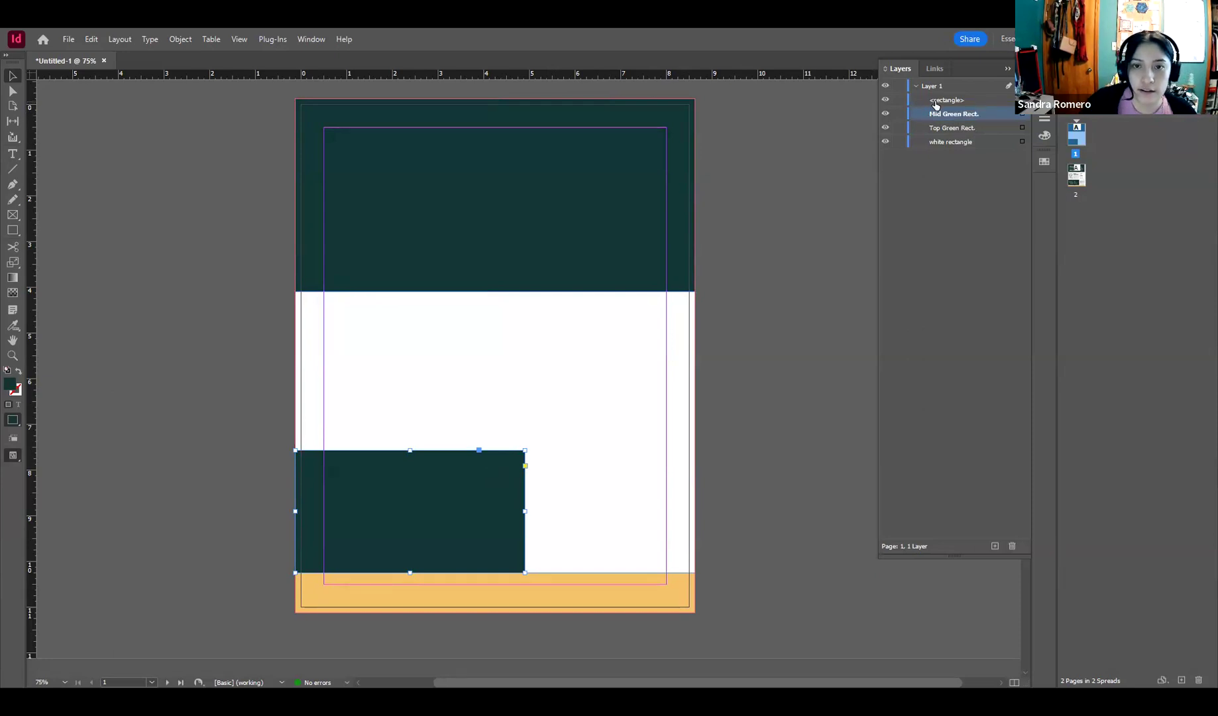
# Step: Rename the yellow-orange footer rectangle in Layer 1 as "Yellow Rectangle"
pyautogui.click(940, 100)
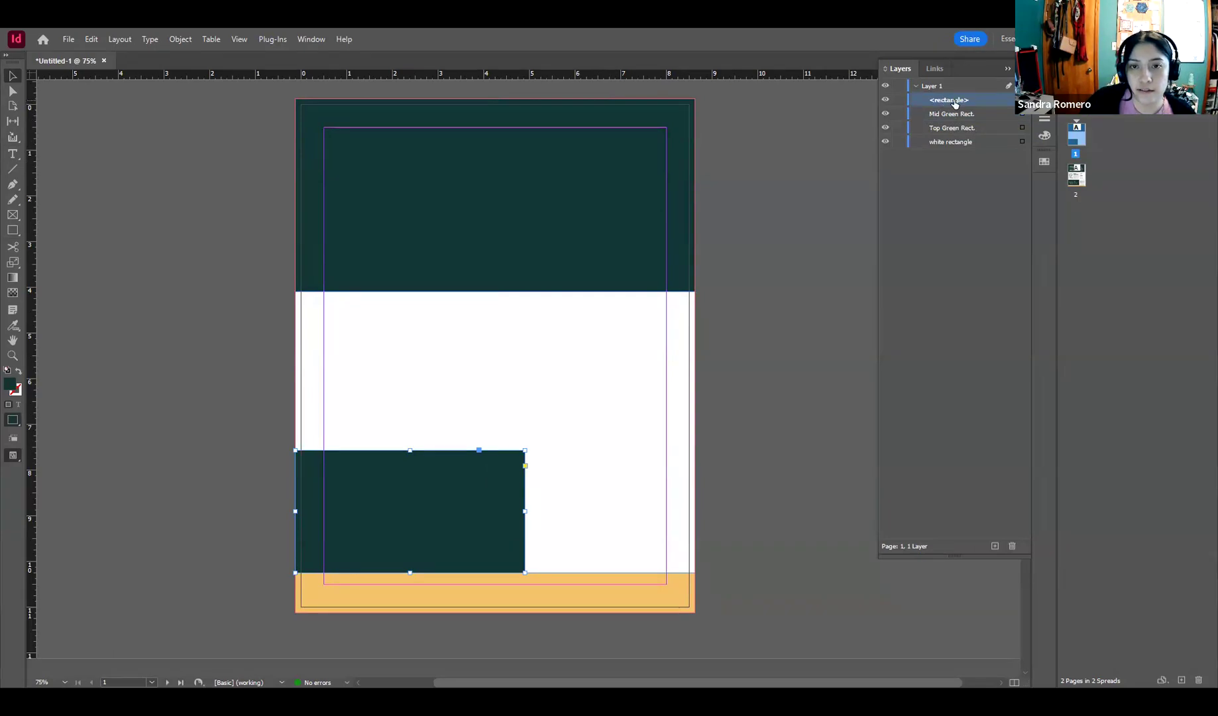
pyautogui.doubleClick(943, 98)
pyautogui.write('Yellow Rectangle')
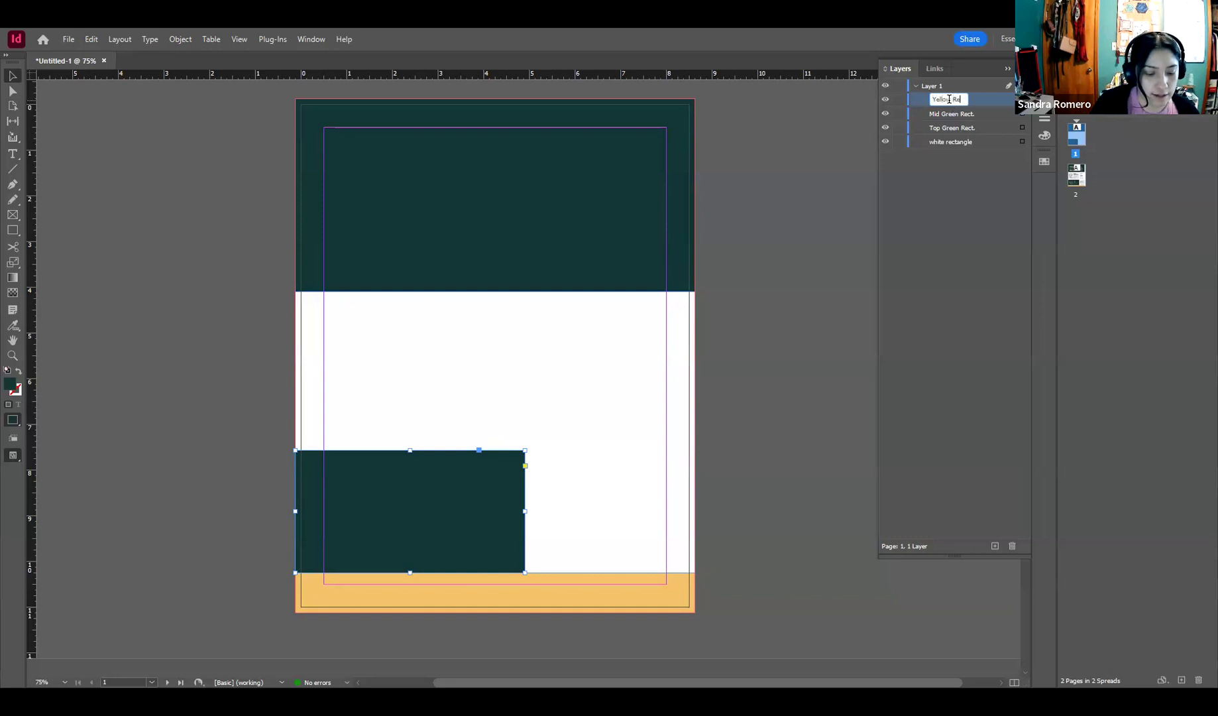
pyautogui.press('Return')
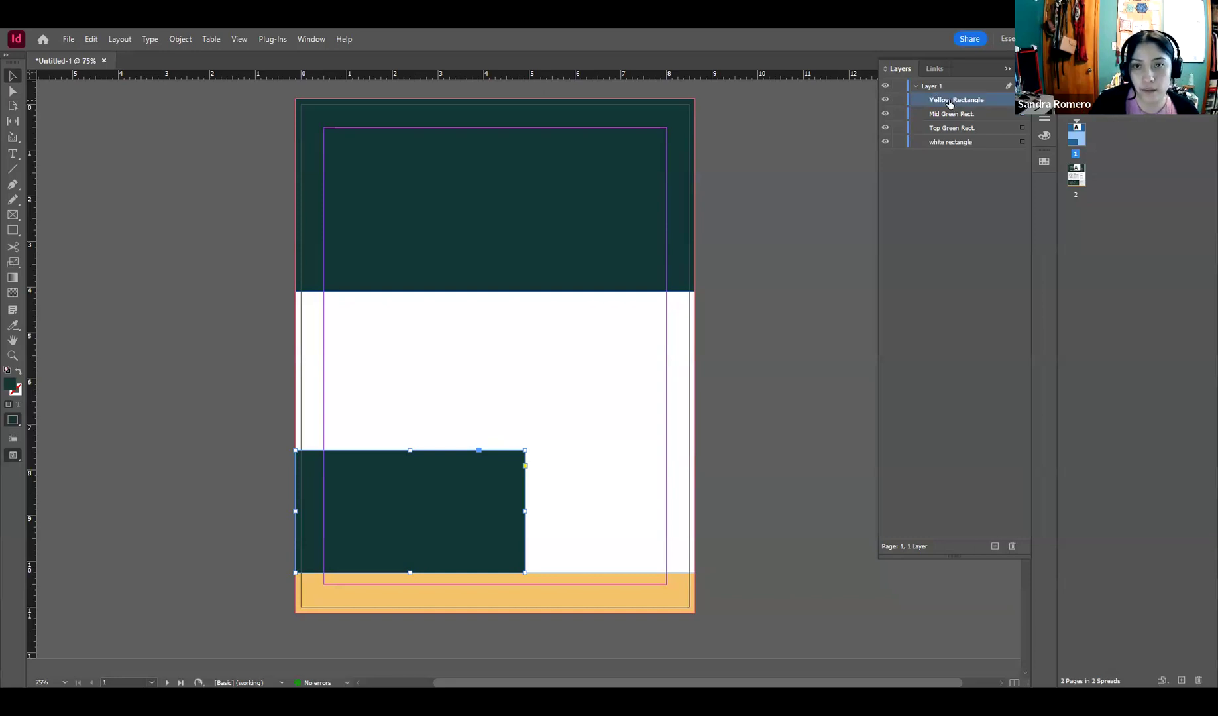
pyautogui.click(960, 164)
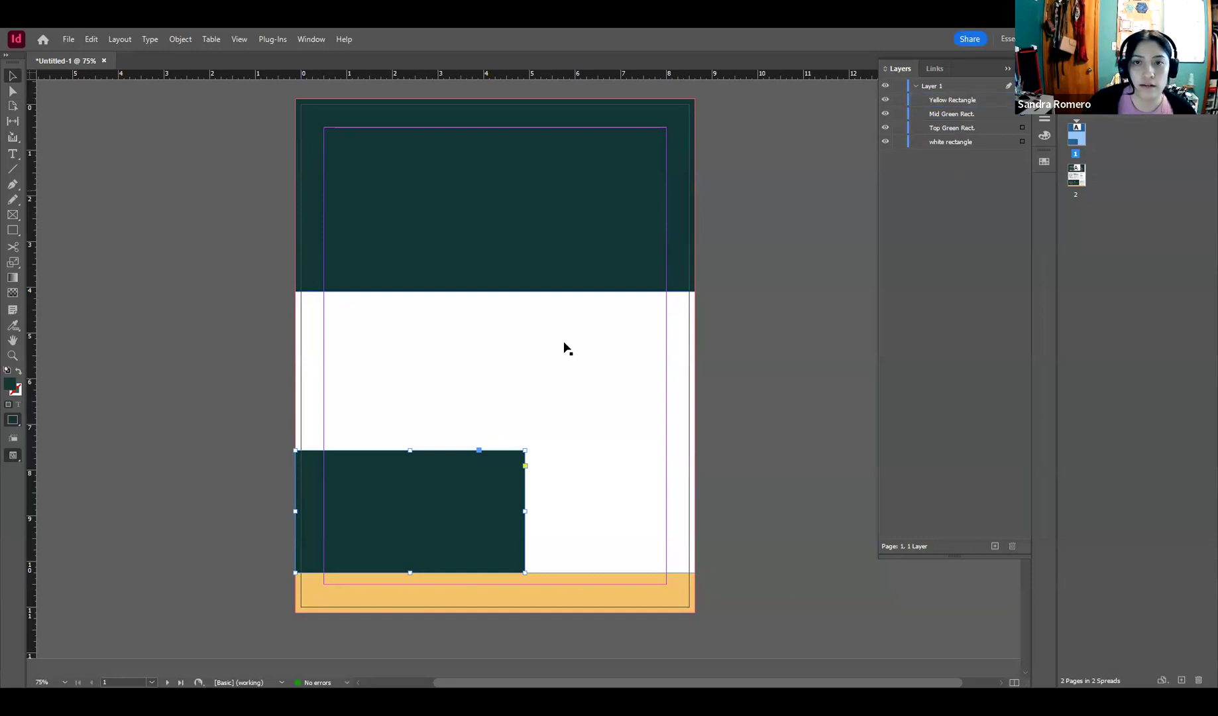
# Step: Check the reference flyer's lower sections and duplicate the smaller green rectangle at the same height, aligning the copy with page 1's right bleed edge
pyautogui.click(606, 425)
pyautogui.scroll(-8, 538, 368)
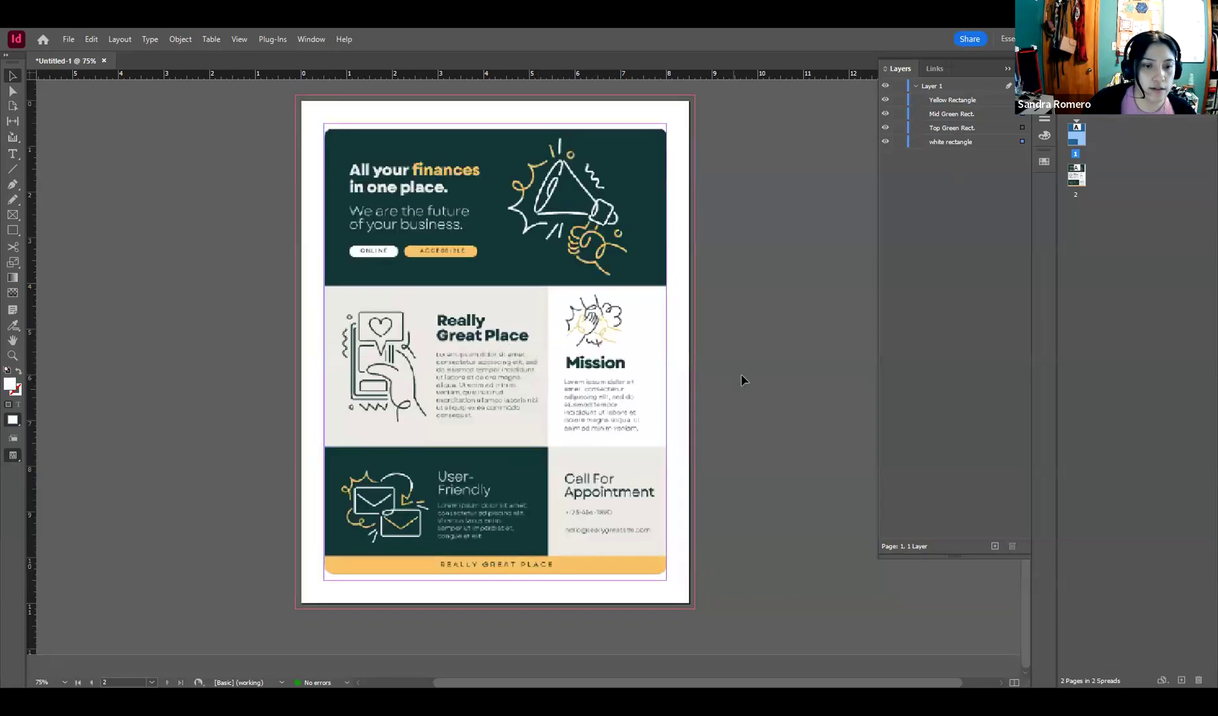
pyautogui.scroll(8, 711, 379)
pyautogui.click(460, 354)
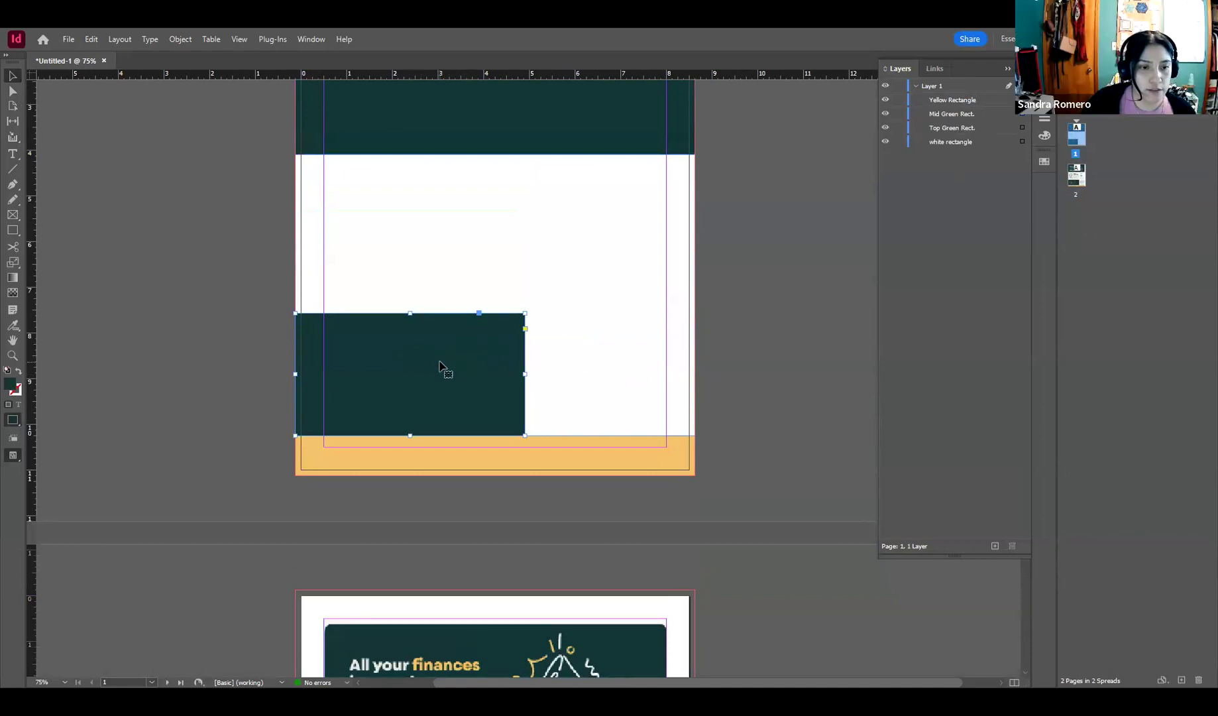
pyautogui.click(729, 332)
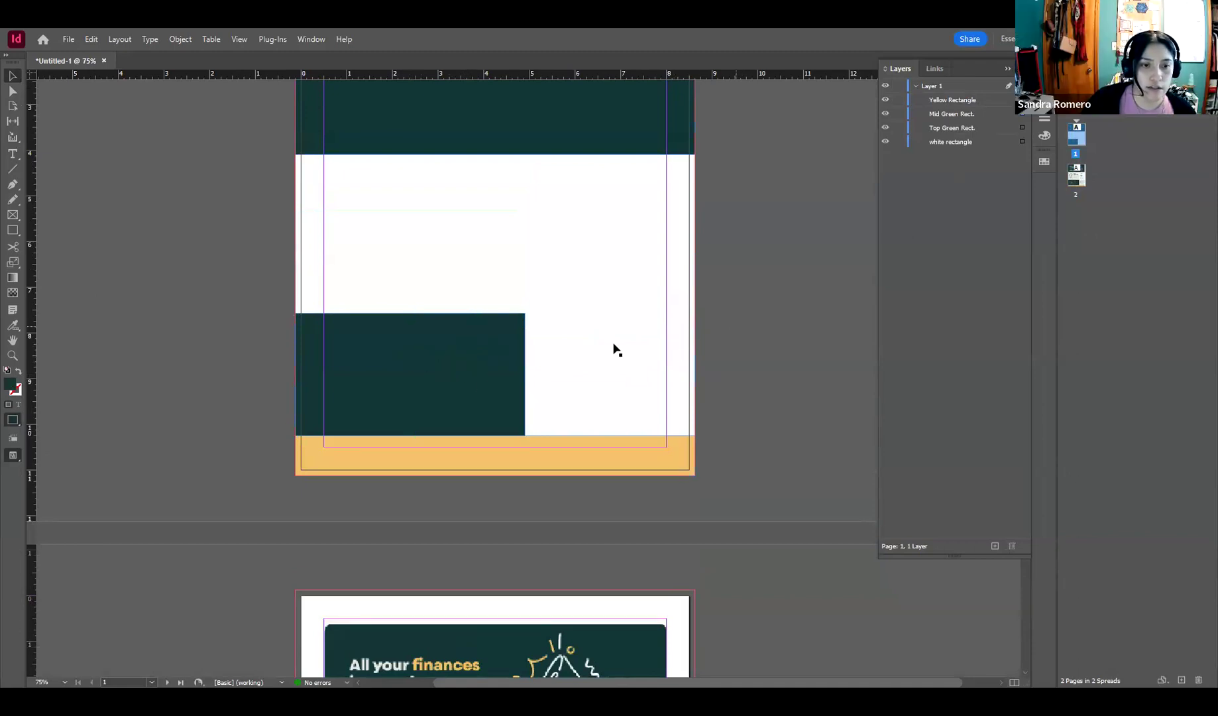
pyautogui.click(436, 358)
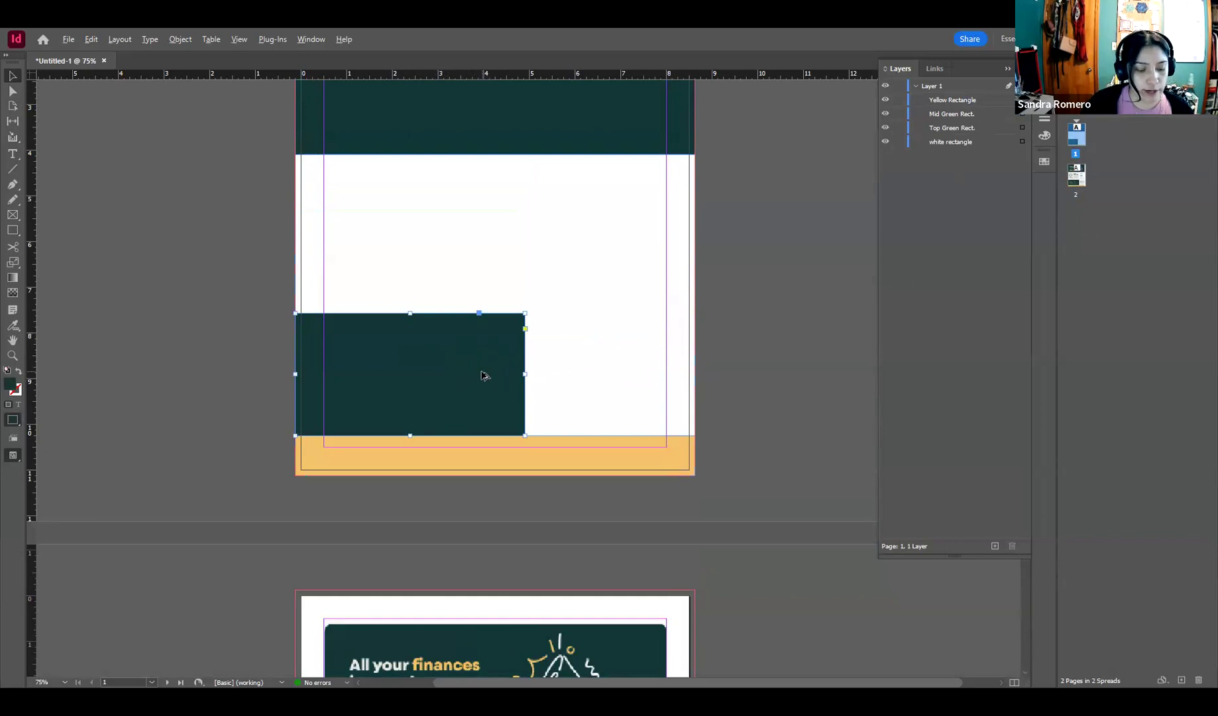
pyautogui.moveTo(422, 363); pyautogui.dragTo(591, 375)
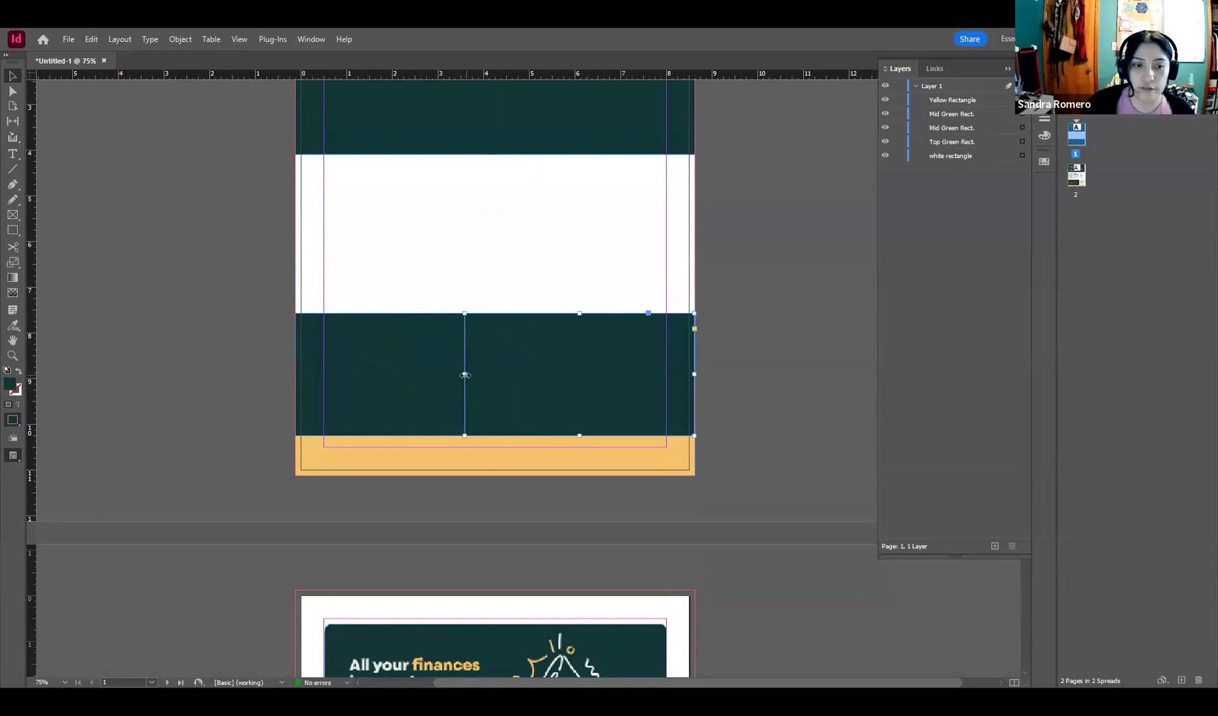
# Step: Narrow the lower-right green rectangle so its left edge sits at about 4.9 inches, and fill it with light grey sampled from page 2's flyer
pyautogui.moveTo(464, 374); pyautogui.dragTo(525, 374)
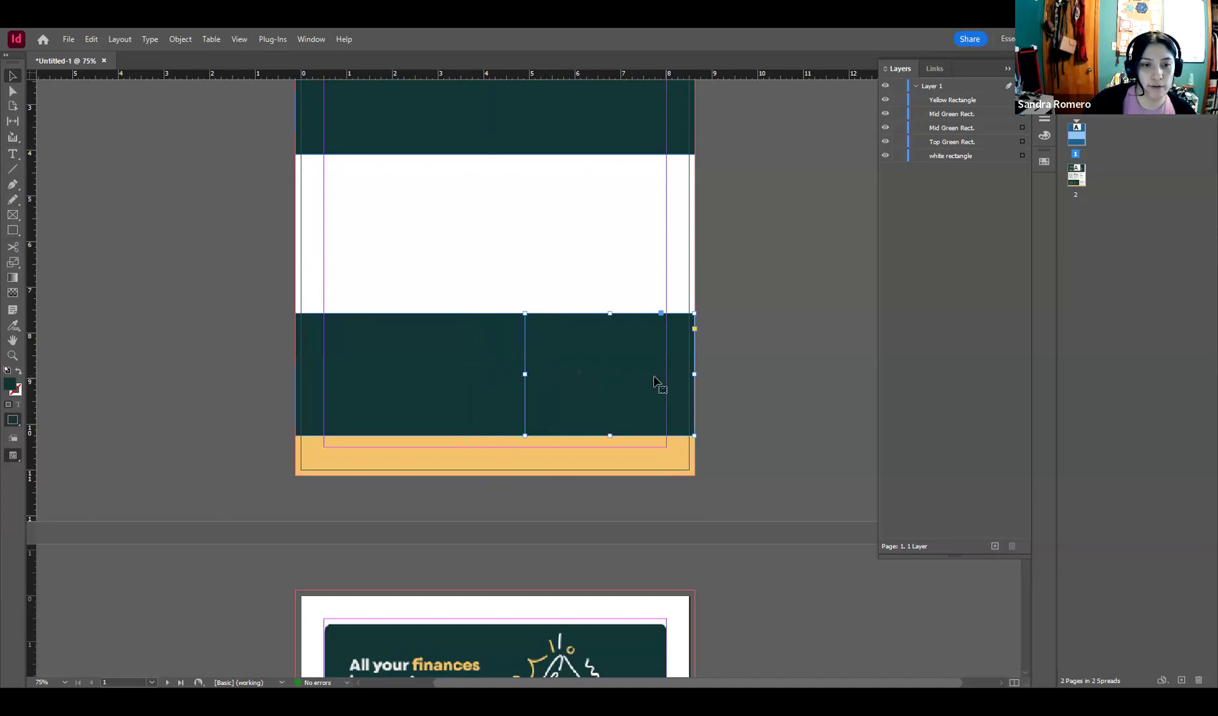
pyautogui.scroll(-3, 597, 378)
pyautogui.scroll(-4, 624, 331)
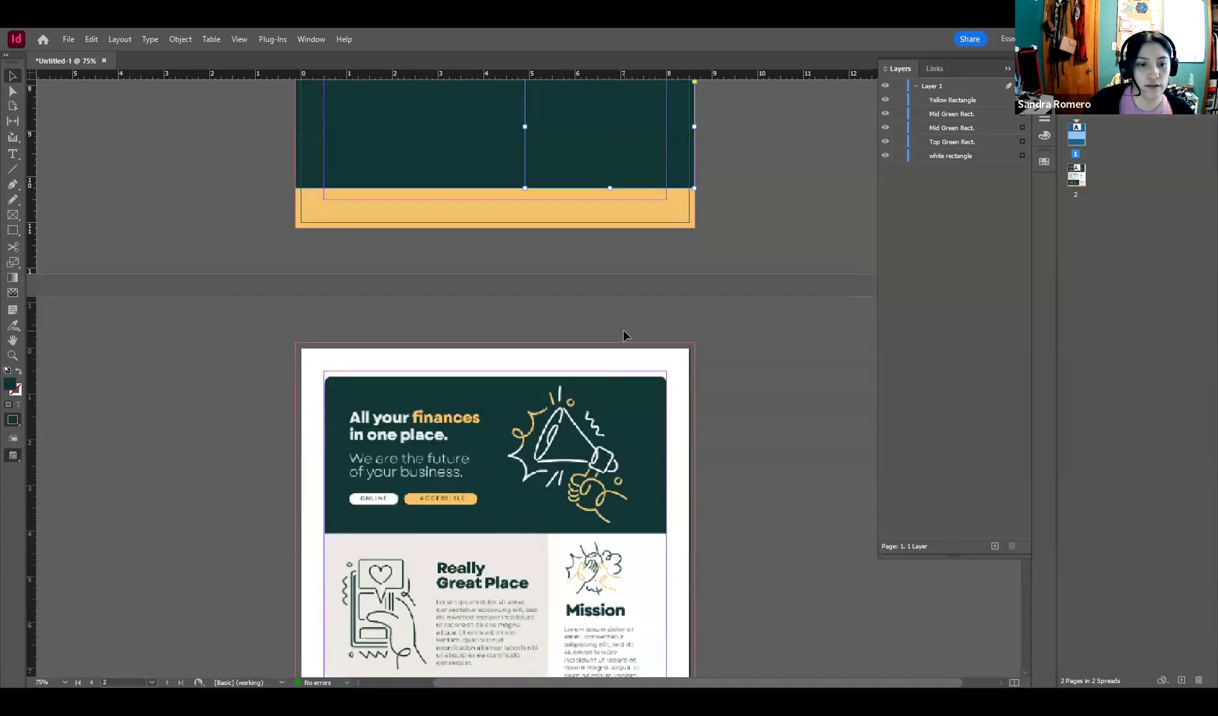
pyautogui.scroll(-6, 624, 335)
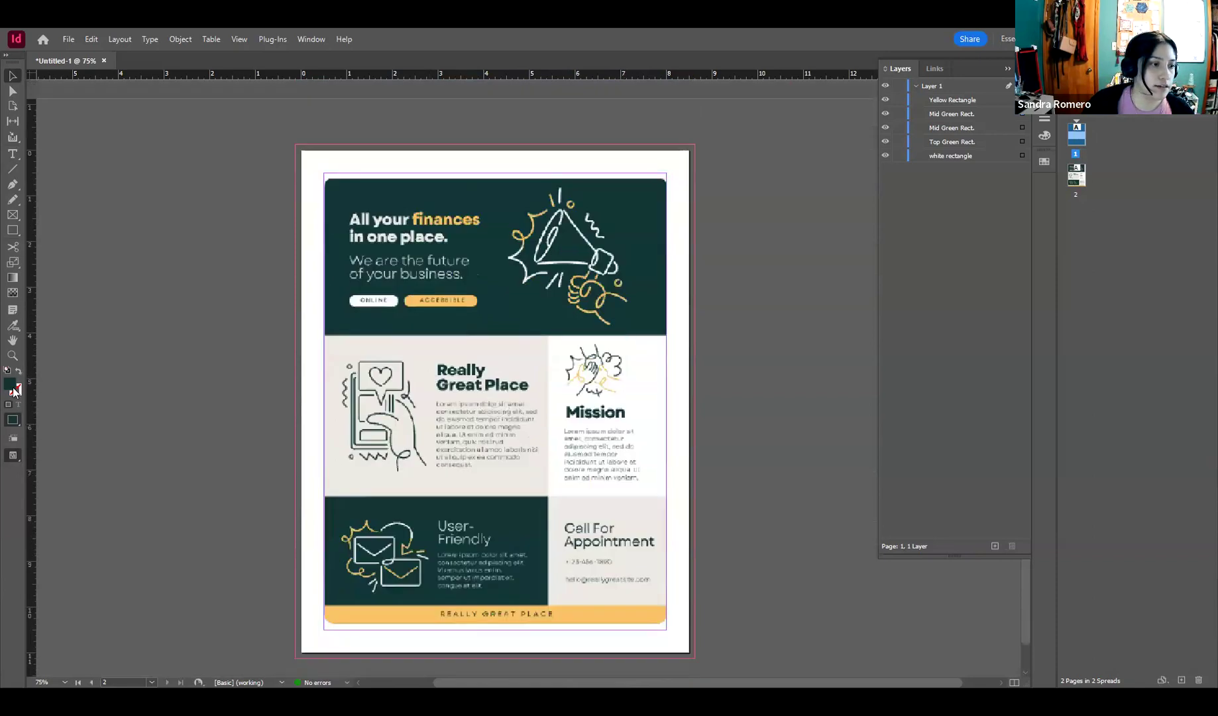
pyautogui.click(388, 415)
pyautogui.click(513, 361)
pyautogui.click(423, 239)
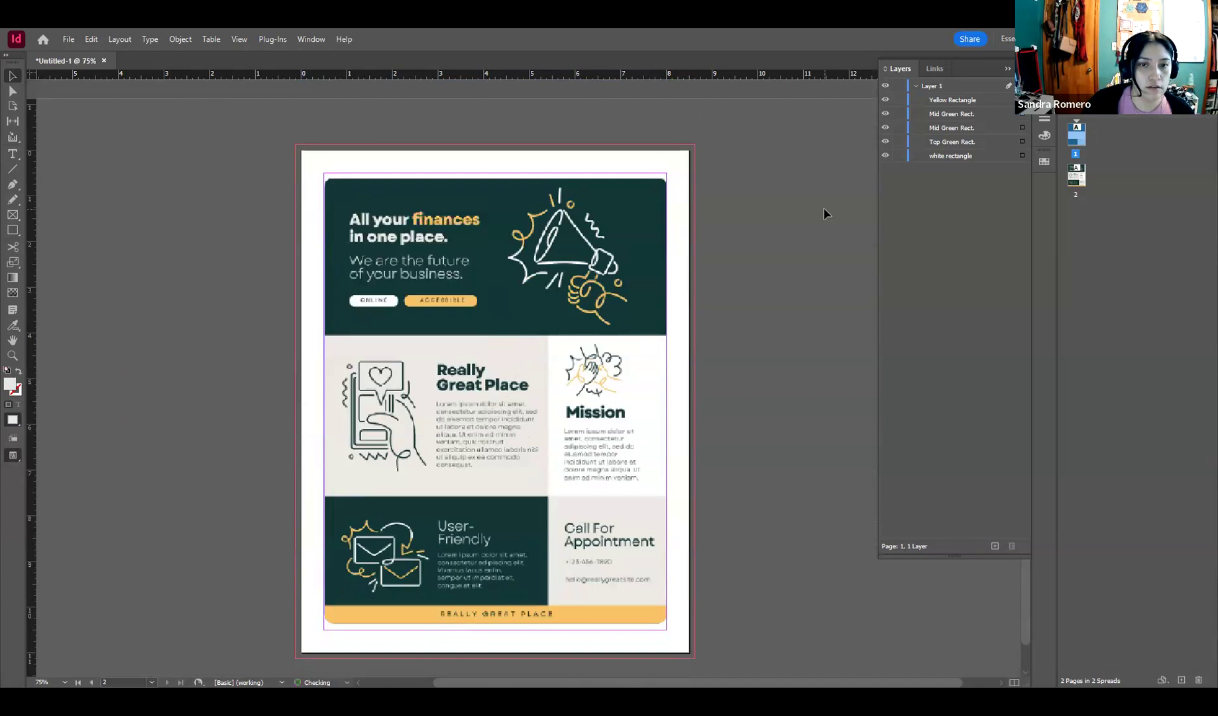
# Step: Duplicate the lower-left green rectangle into the white band above it and stretch the copy to fill the band's height
pyautogui.scroll(15, 823, 207)
pyautogui.scroll(-2, 755, 361)
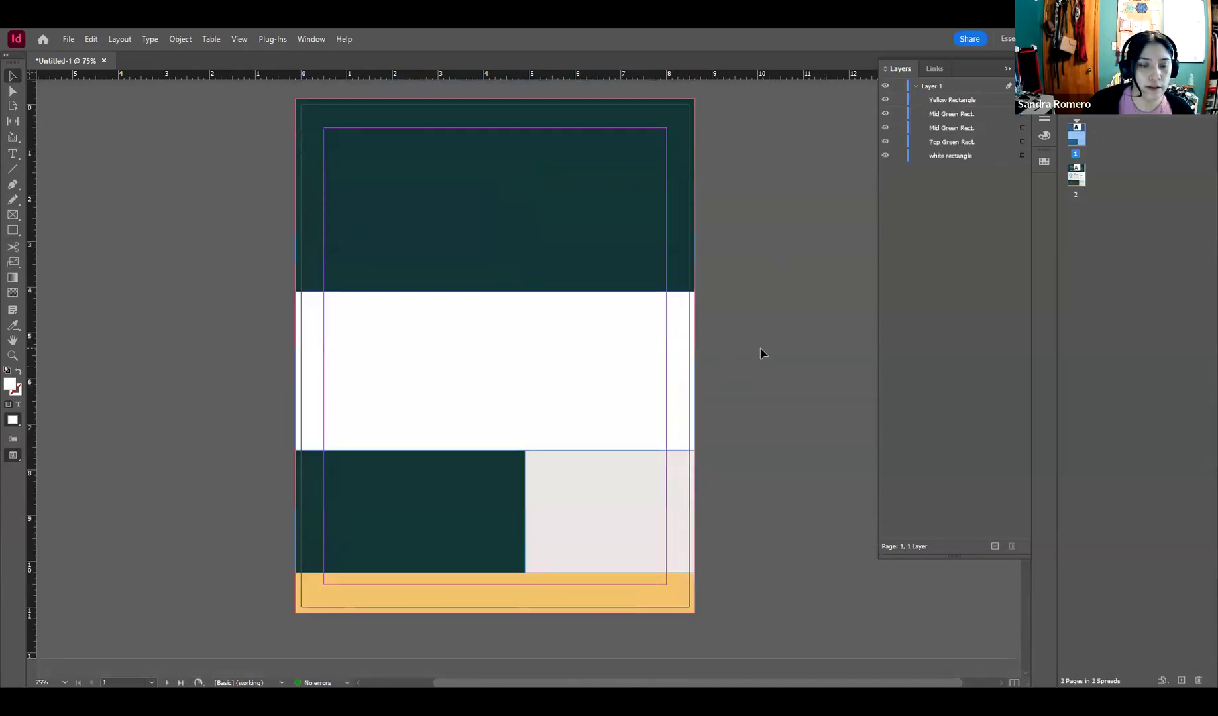
pyautogui.scroll(-4, 760, 353)
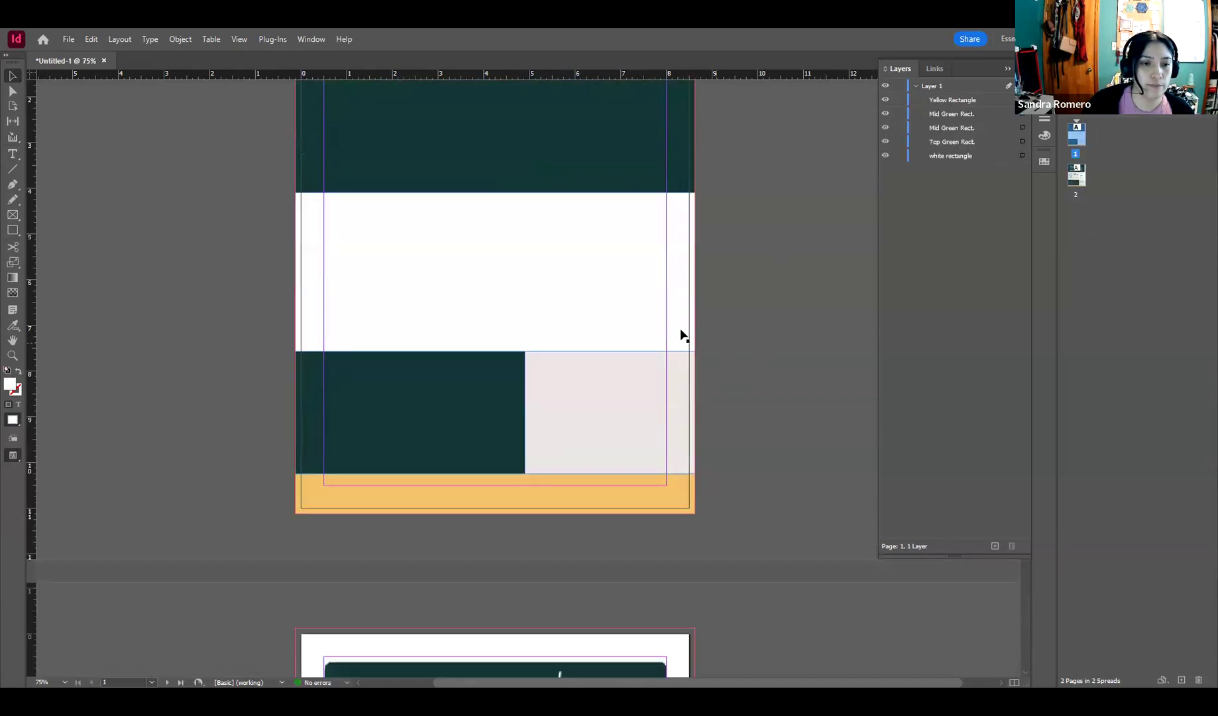
pyautogui.click(446, 384)
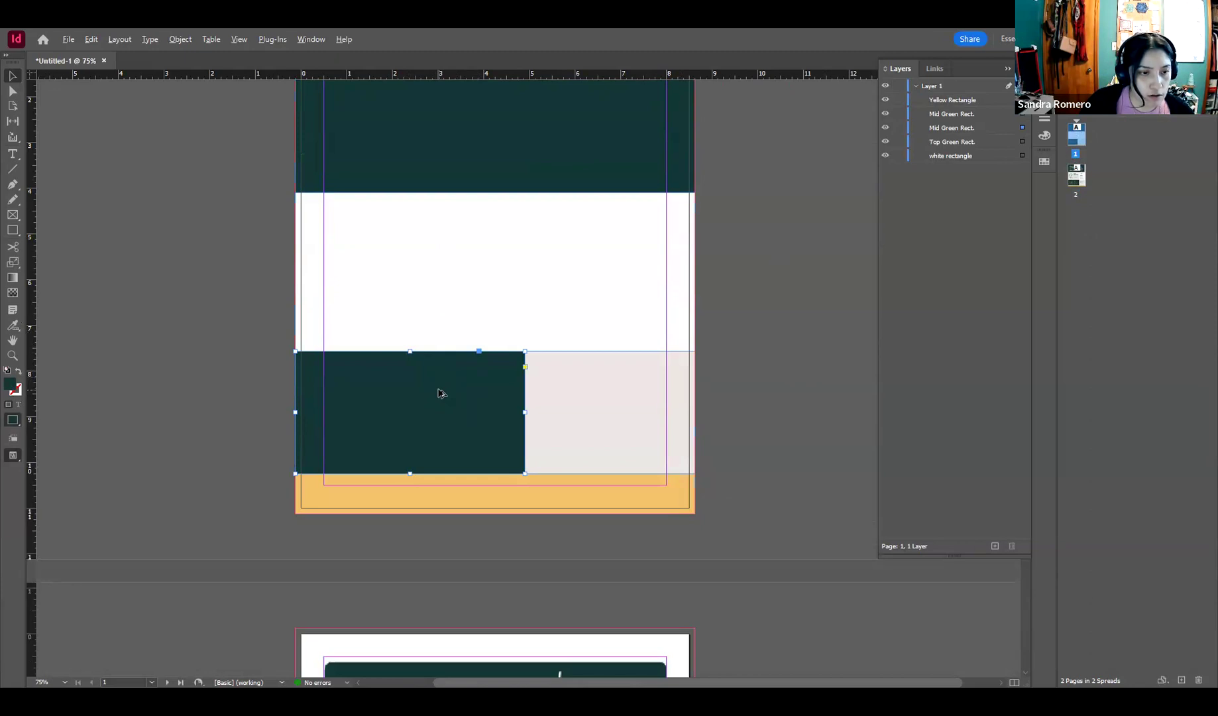
pyautogui.moveTo(424, 414); pyautogui.dragTo(412, 252)
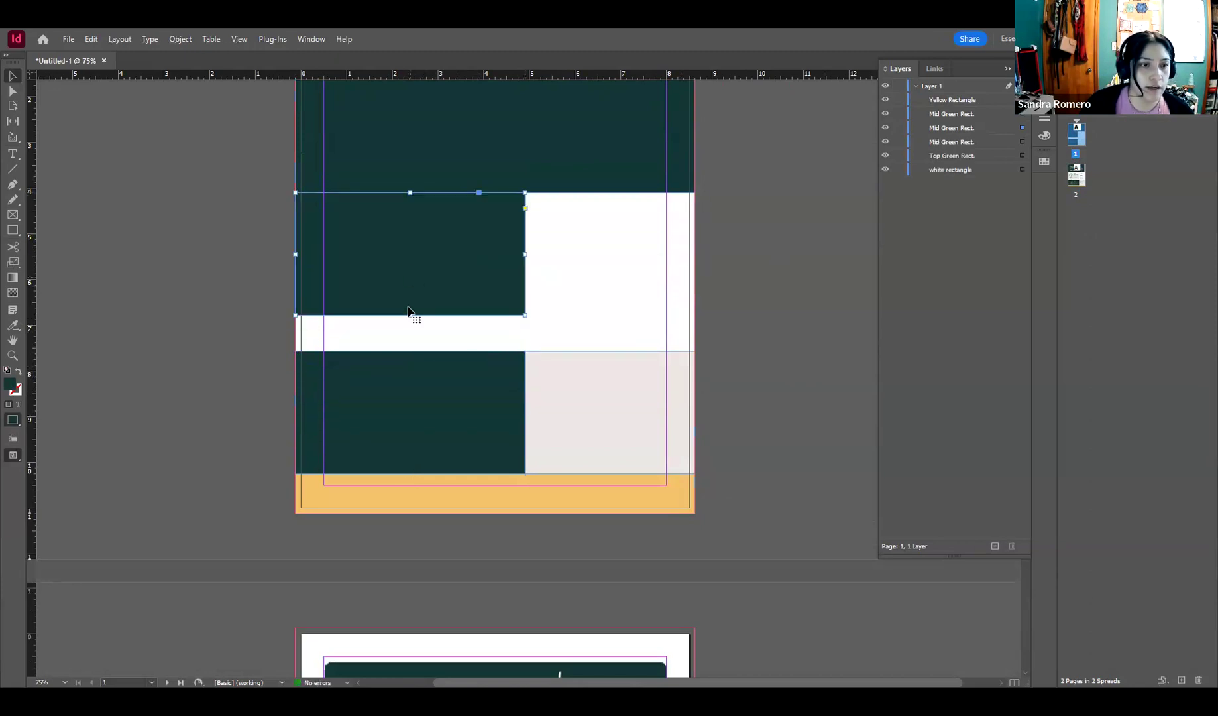
pyautogui.moveTo(409, 310); pyautogui.dragTo(414, 349)
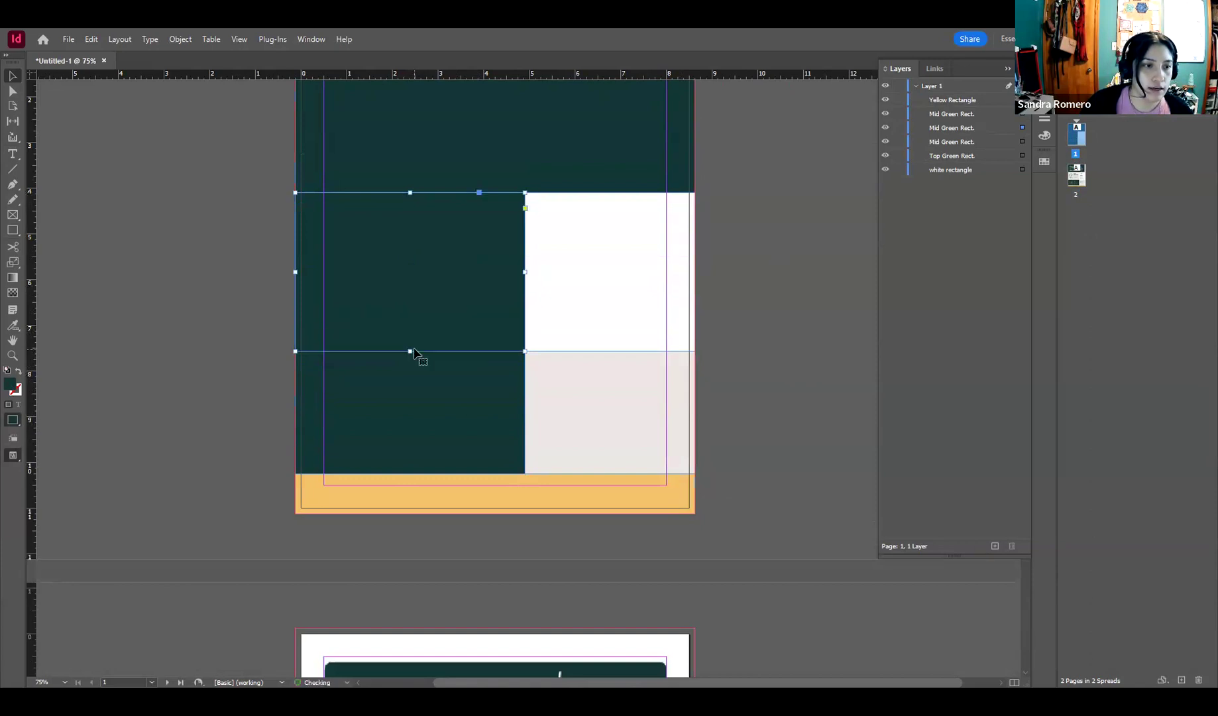
# Step: Fill the duplicated rectangle in the middle band with the light grey sampled from the lower-right rectangle, and deselect it
pyautogui.press('i')
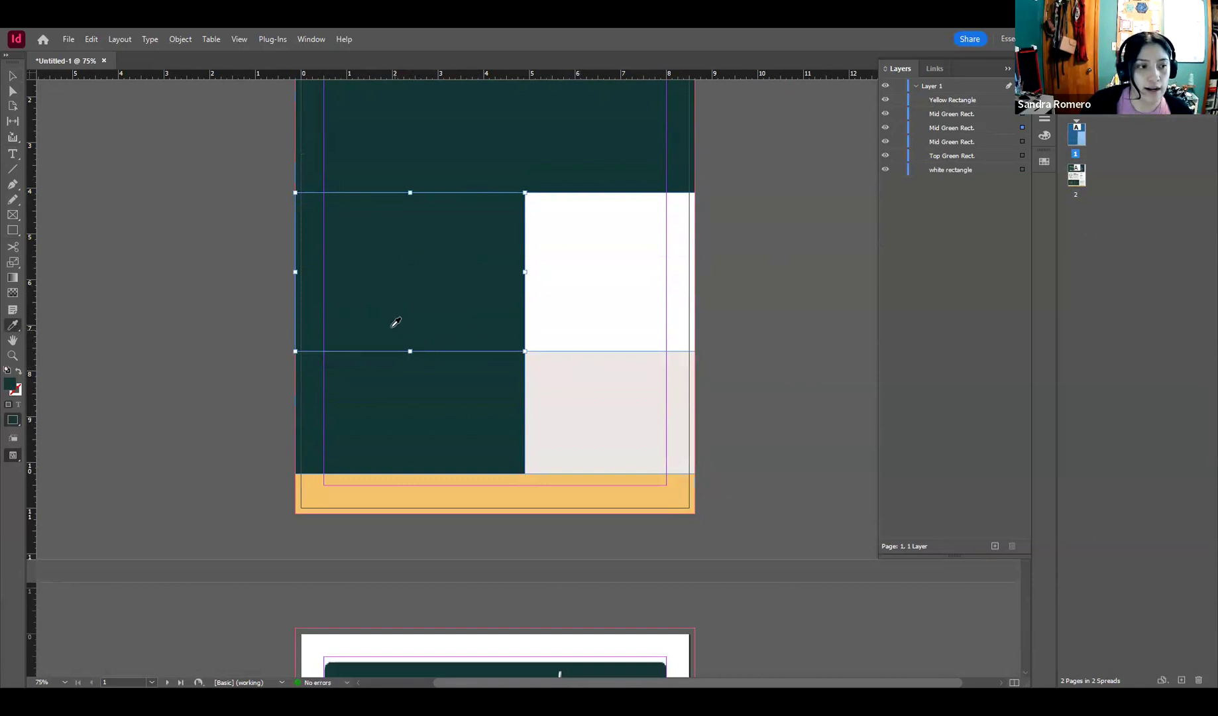
pyautogui.click(568, 366)
pyautogui.press('v')
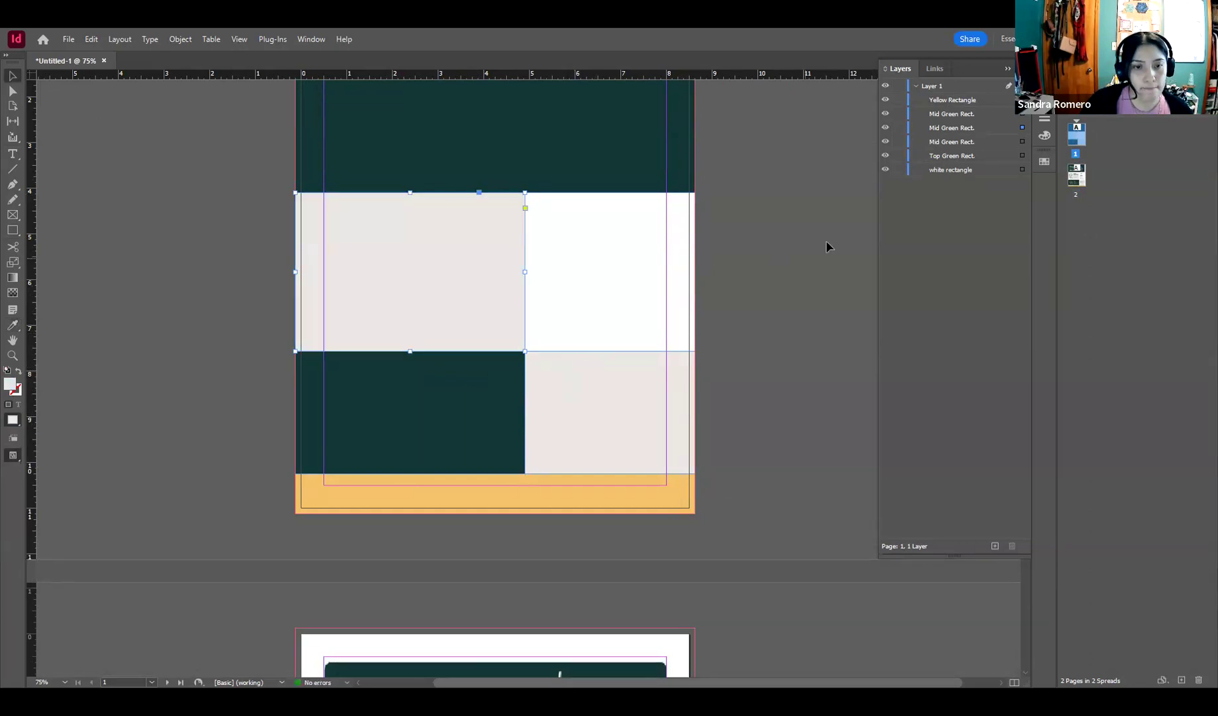
pyautogui.click(825, 240)
pyautogui.scroll(3, 775, 348)
pyautogui.scroll(-2, 741, 347)
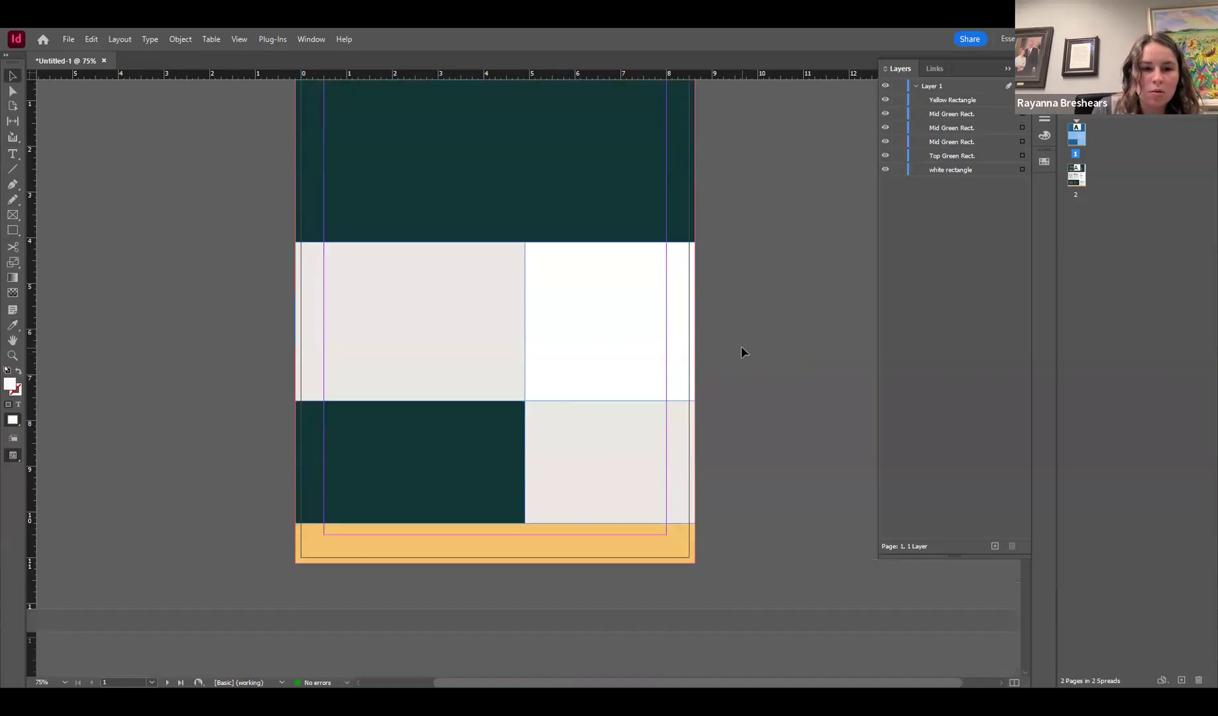
# Step: Compare page 1's coloured blocks with the reference flyer on page 2, previewing the layout without guides and bleed
pyautogui.scroll(3, 742, 346)
pyautogui.scroll(-2, 740, 349)
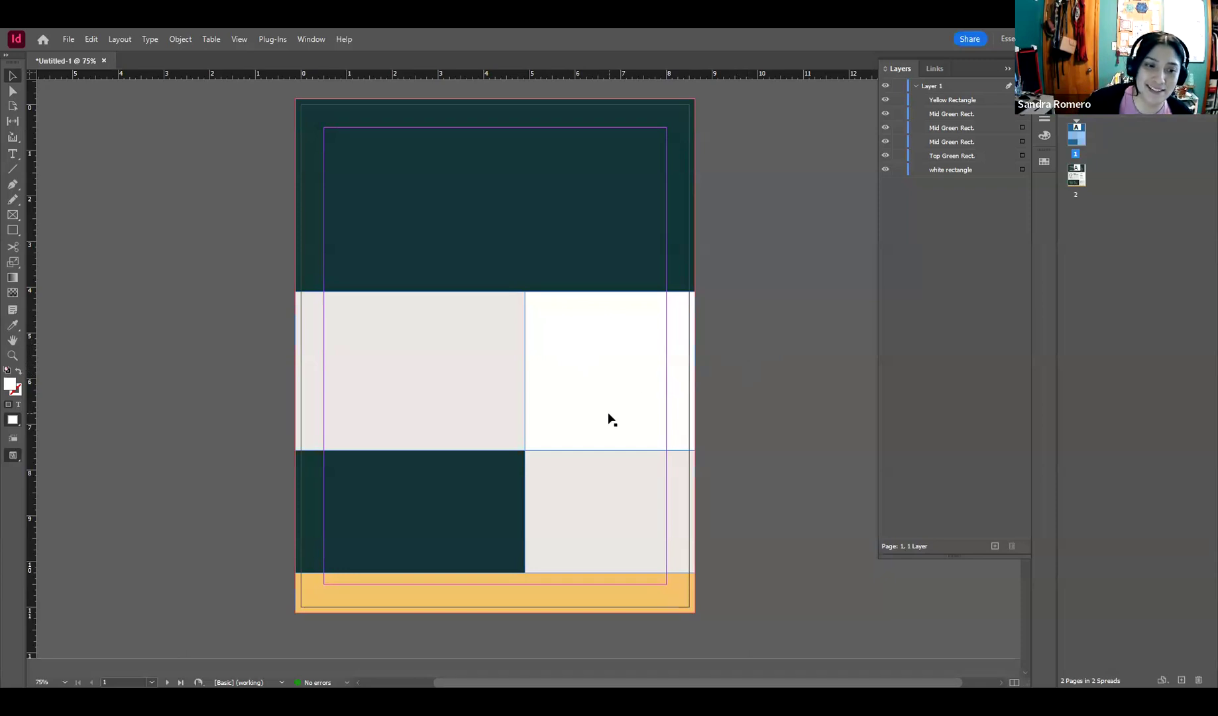
pyautogui.scroll(-8, 528, 446)
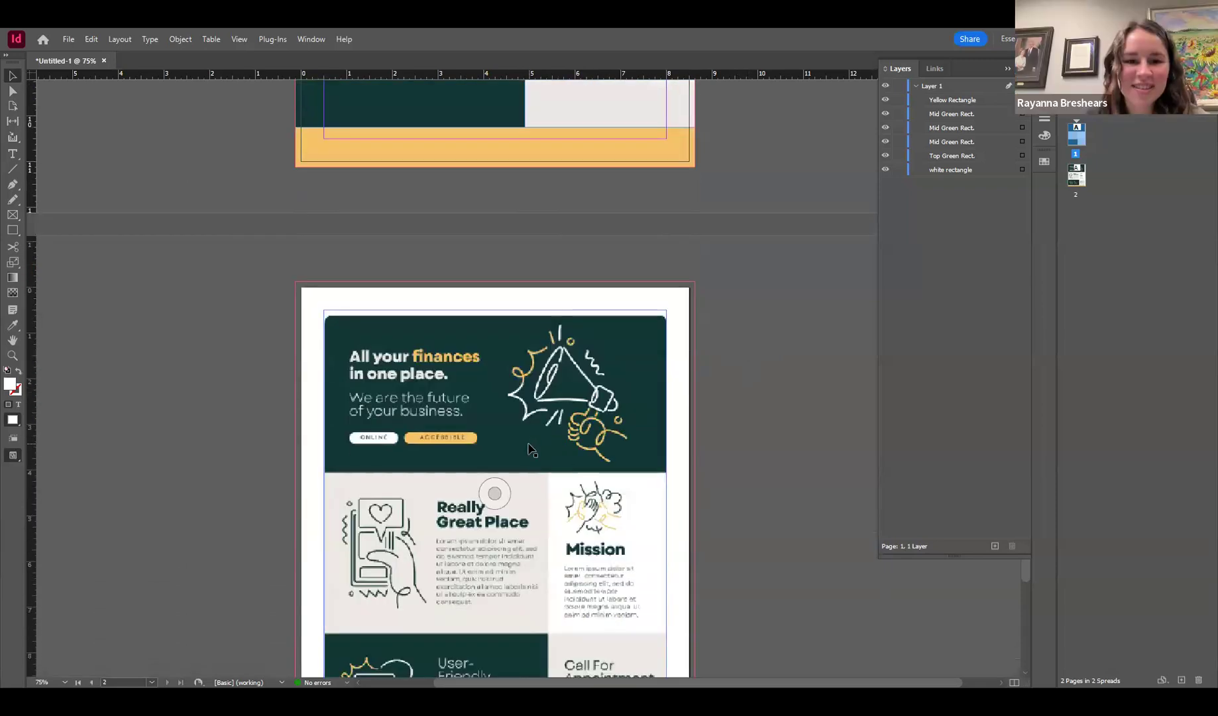
pyautogui.scroll(-3, 528, 444)
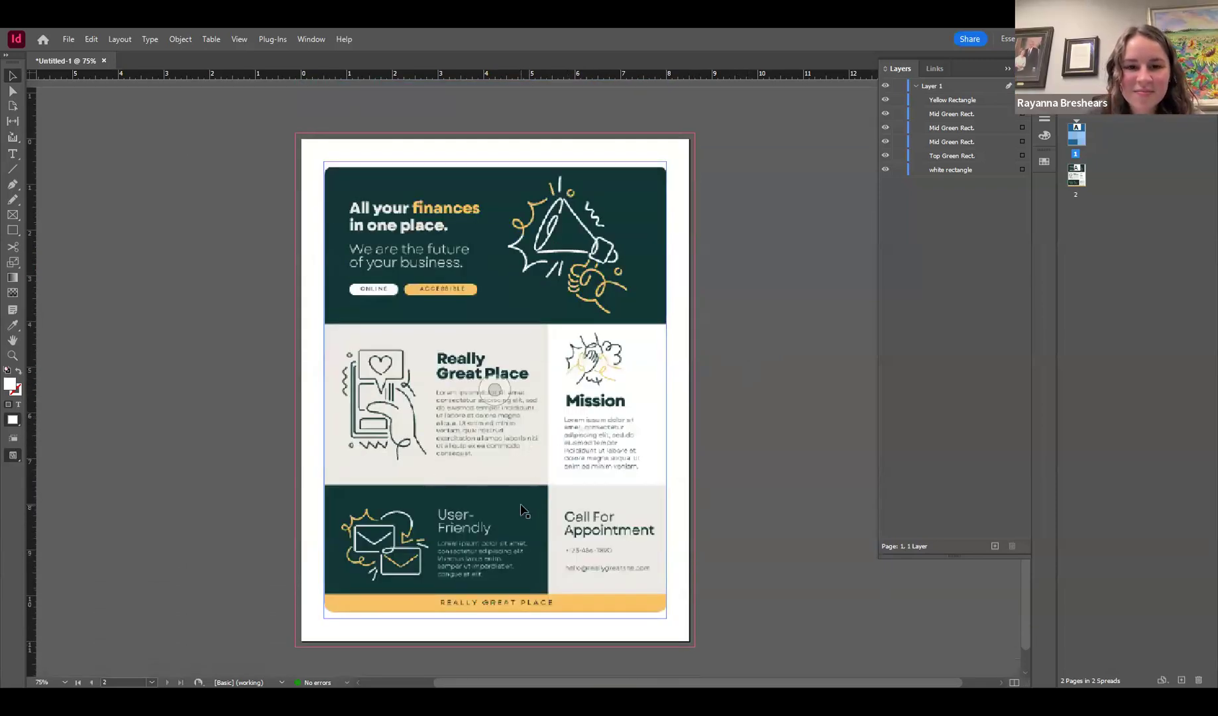
pyautogui.scroll(-1, 558, 517)
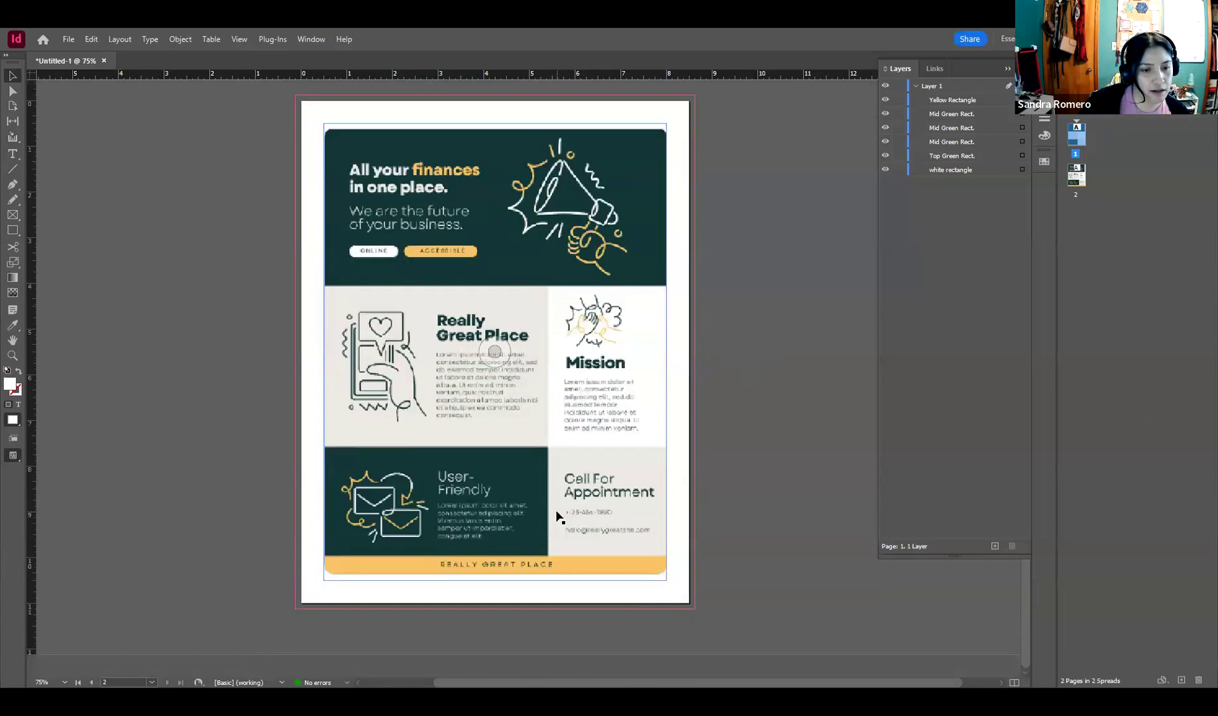
pyautogui.scroll(9, 559, 516)
pyautogui.press('w')
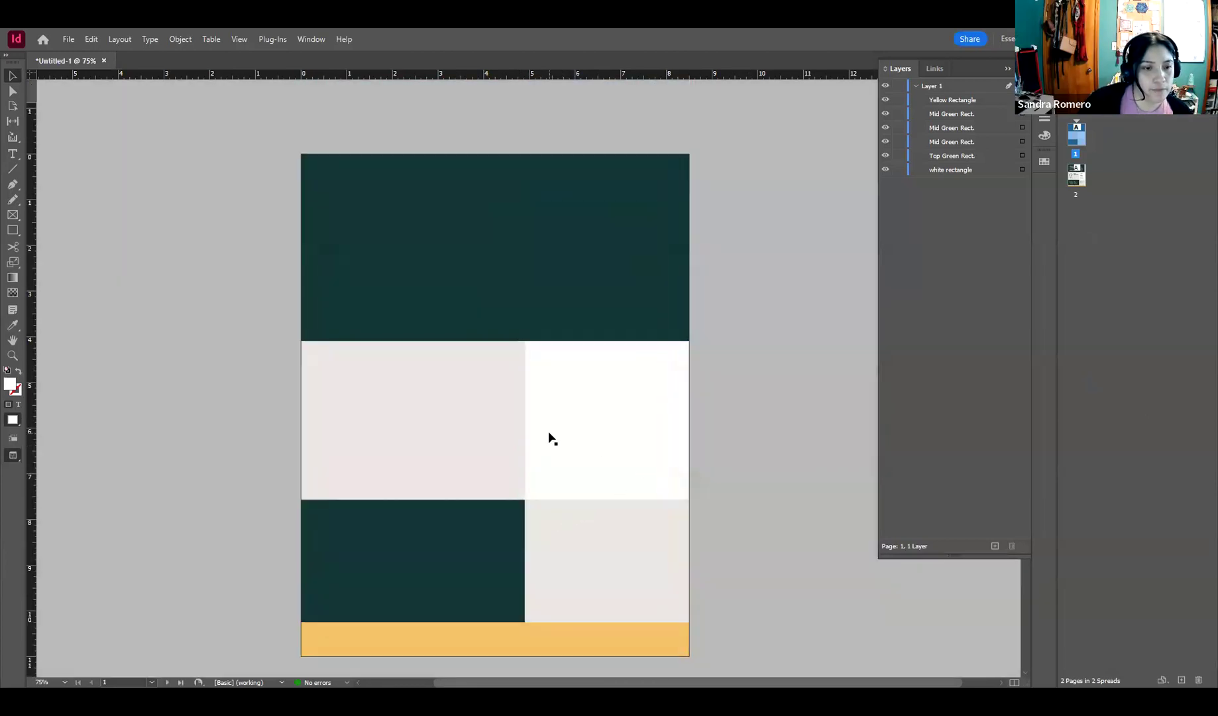
pyautogui.scroll(-8, 600, 449)
pyautogui.scroll(8, 601, 453)
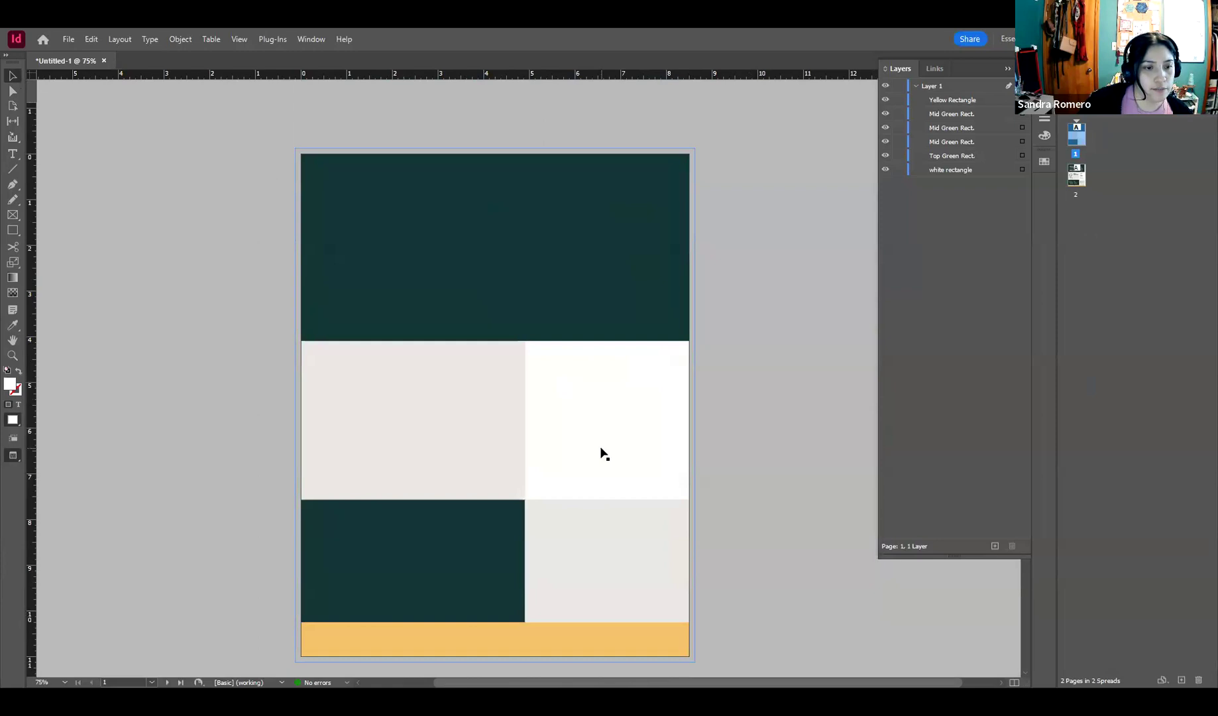
pyautogui.press('w')
pyautogui.scroll(-10, 727, 436)
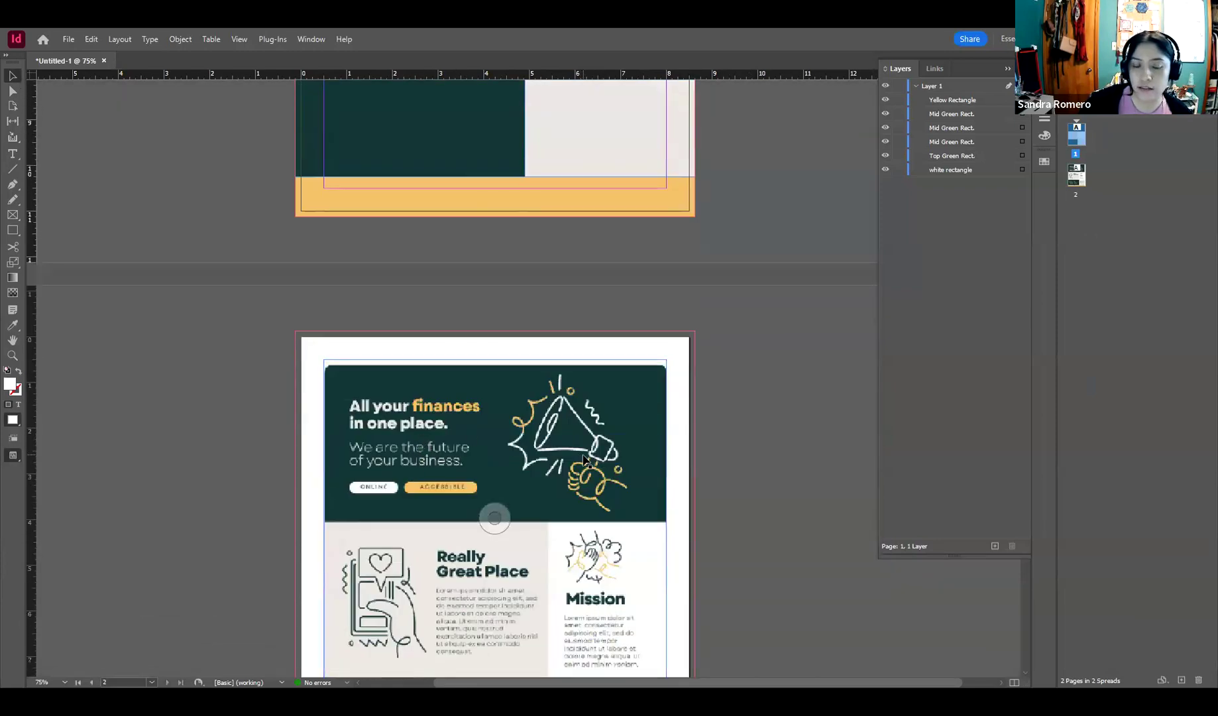
pyautogui.scroll(-5, 584, 460)
pyautogui.scroll(8, 517, 468)
pyautogui.scroll(-3, 492, 490)
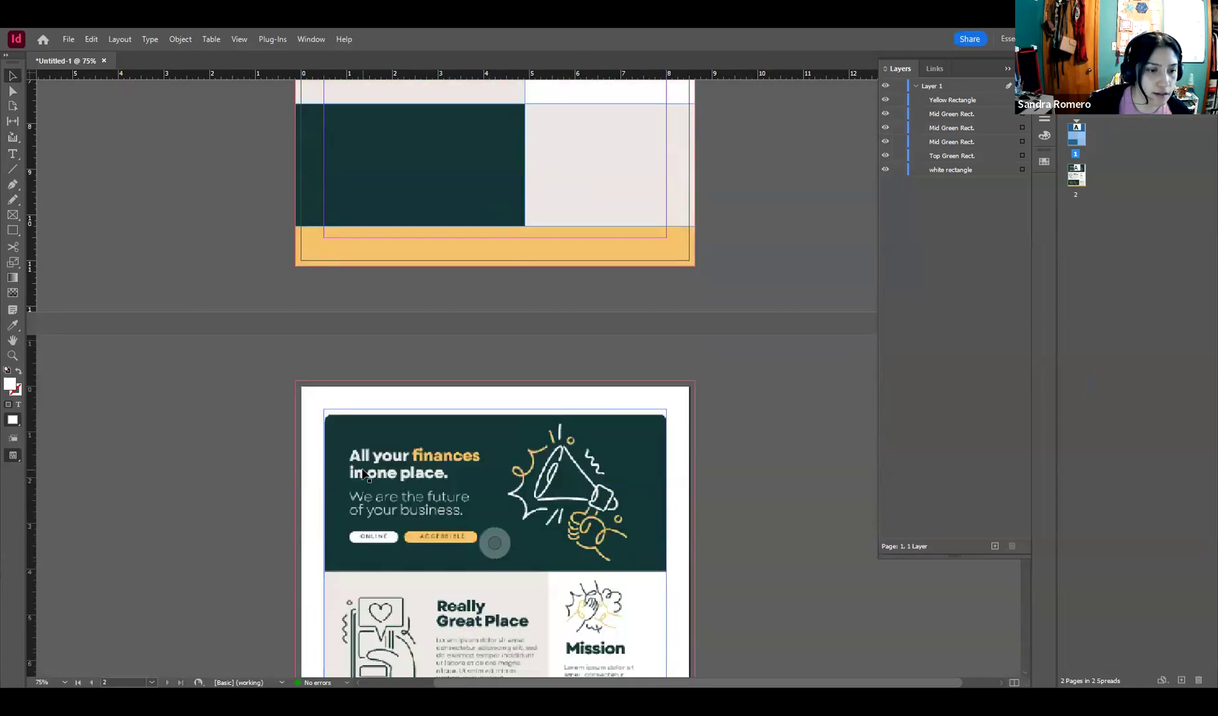
pyautogui.scroll(10, 383, 471)
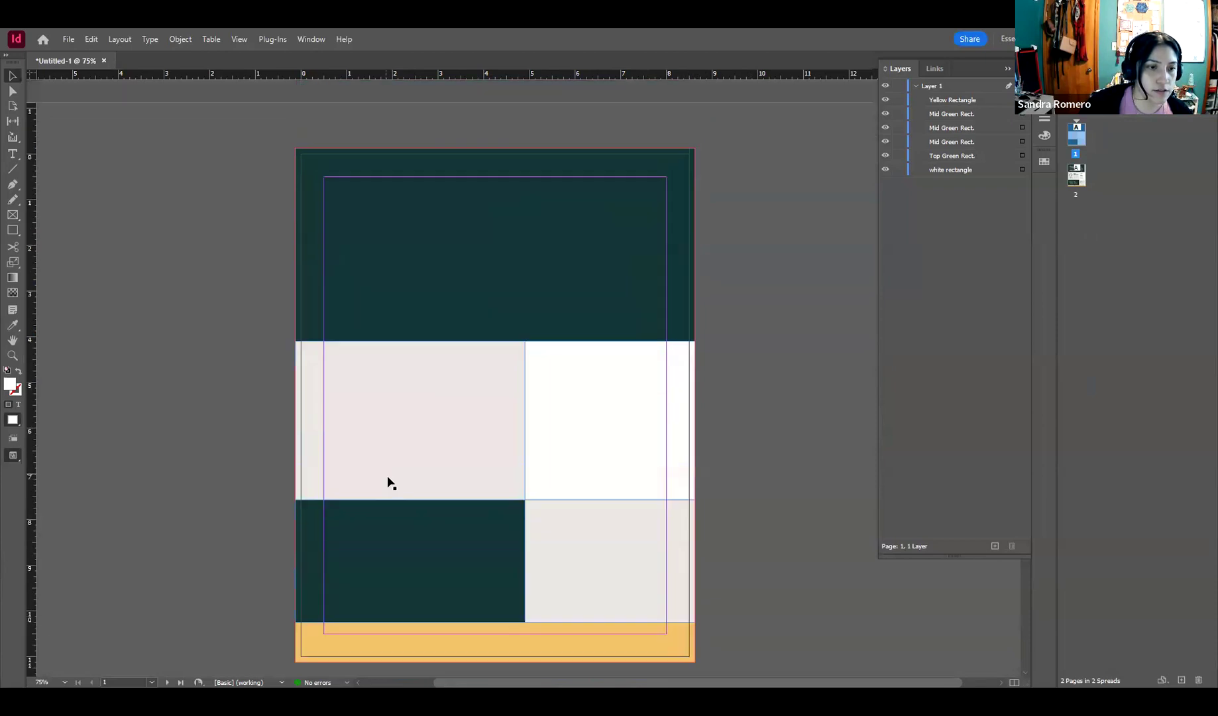
# Step: Rename Layer 1 as "Background", then lock and collapse it so its rectangles cannot be moved
pyautogui.click(899, 87)
pyautogui.click(917, 86)
pyautogui.click(917, 86)
pyautogui.click(934, 88)
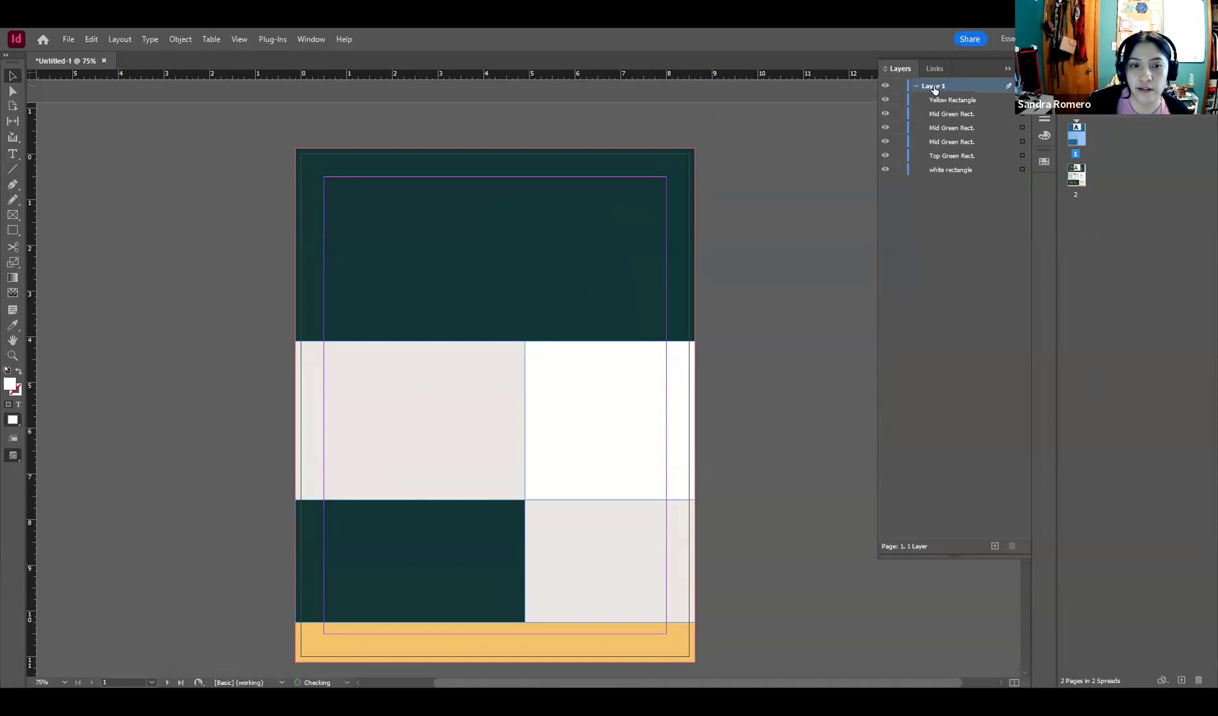
pyautogui.doubleClick(934, 88)
pyautogui.write('Background')
pyautogui.press('Return')
pyautogui.click(899, 86)
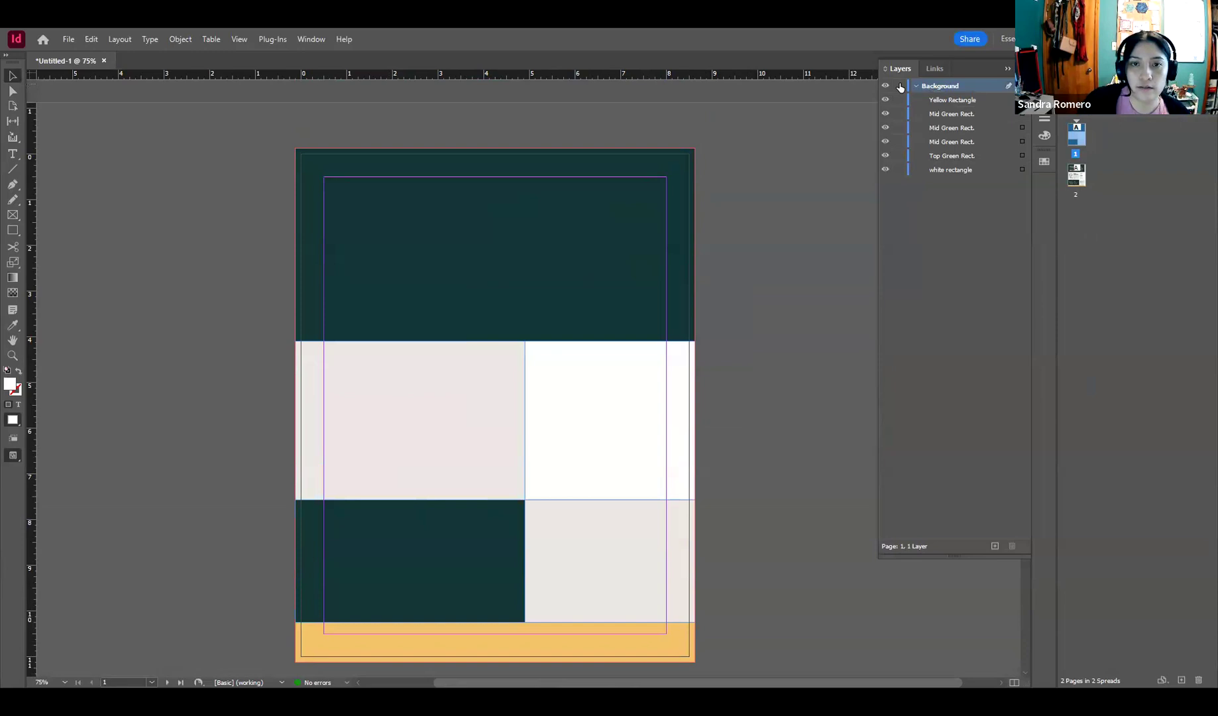
pyautogui.click(917, 85)
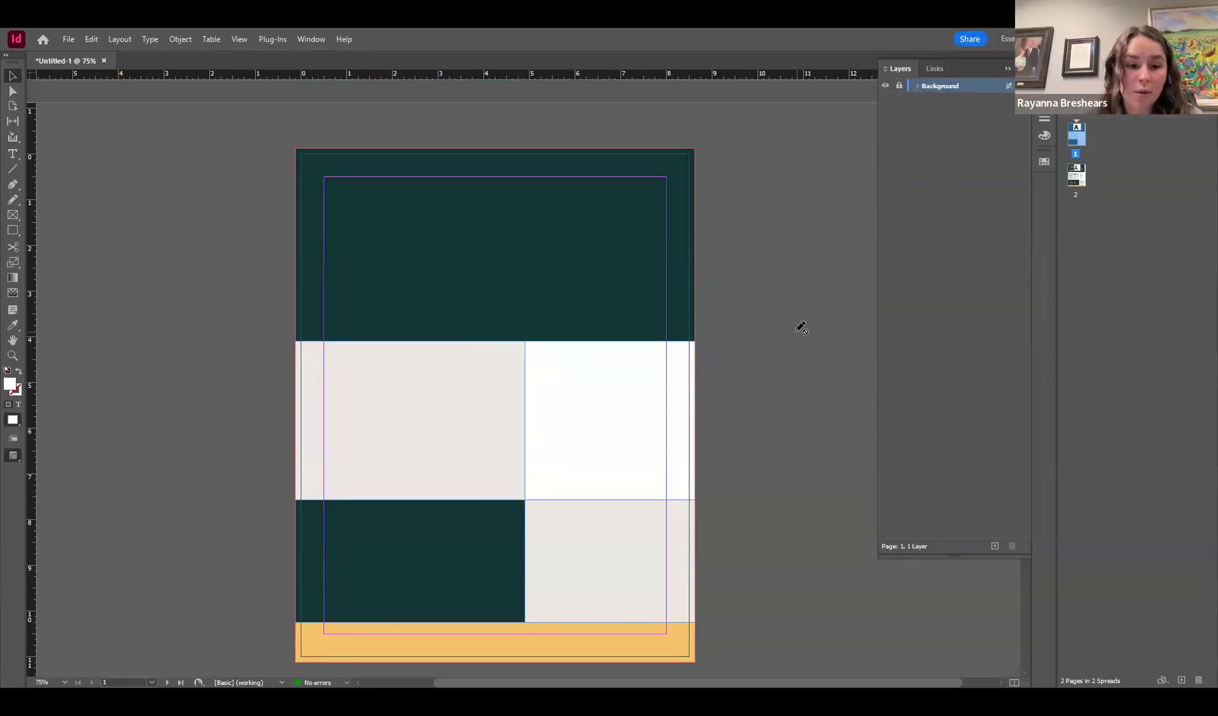
pyautogui.moveTo(349, 204); pyautogui.dragTo(546, 349)
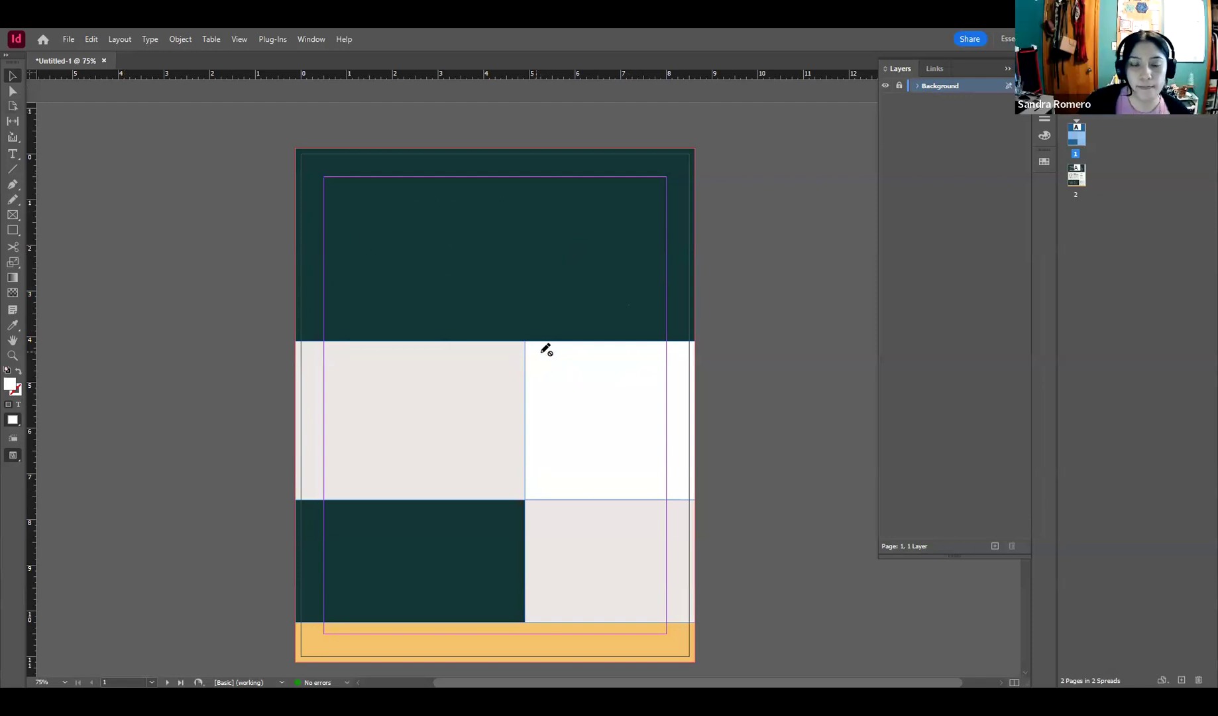
# Step: Add a new layer and create a text frame about 4.2 by 1.9 inches at the header's top-left margin reading "All Your finances in one place."
pyautogui.click(995, 546)
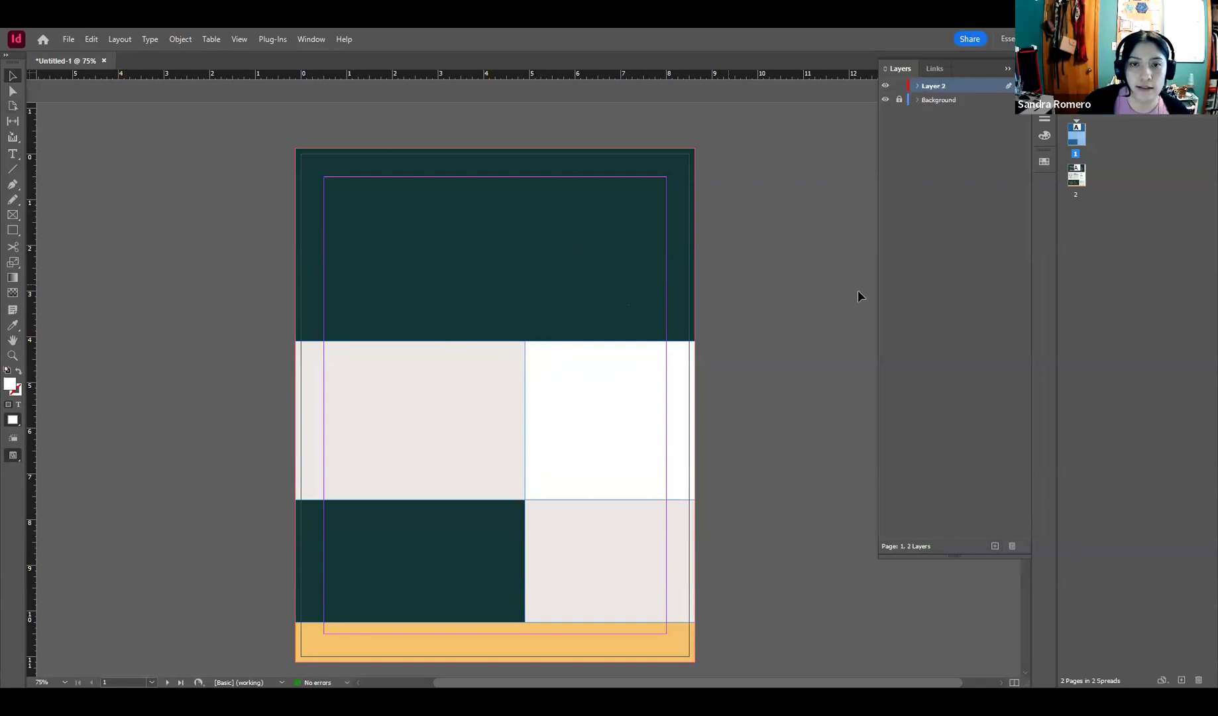
pyautogui.scroll(-10, 420, 457)
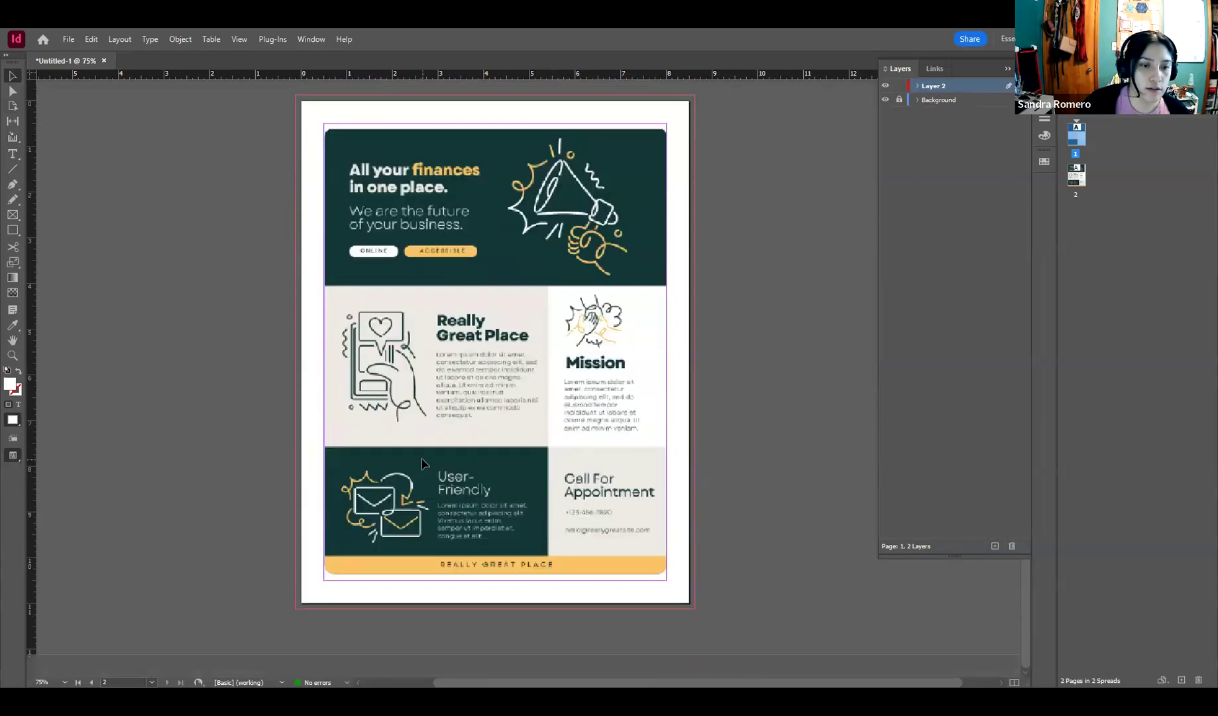
pyautogui.scroll(2, 424, 462)
pyautogui.scroll(3, 574, 403)
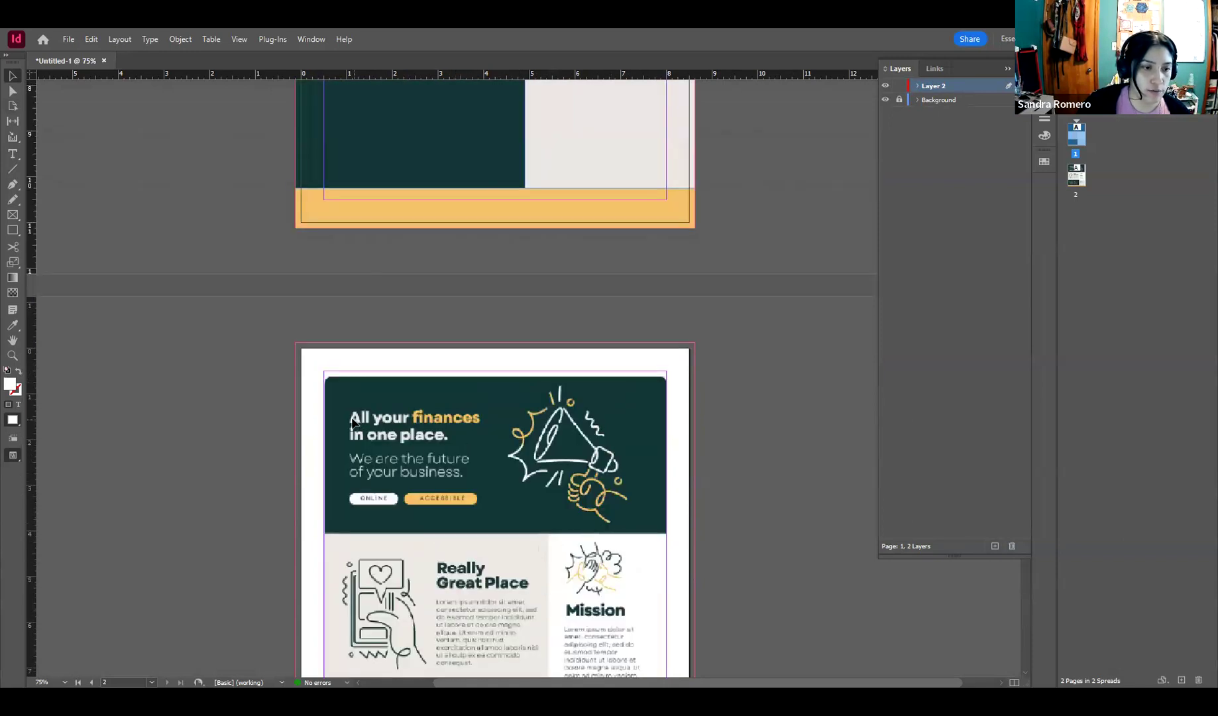
pyautogui.scroll(3, 449, 469)
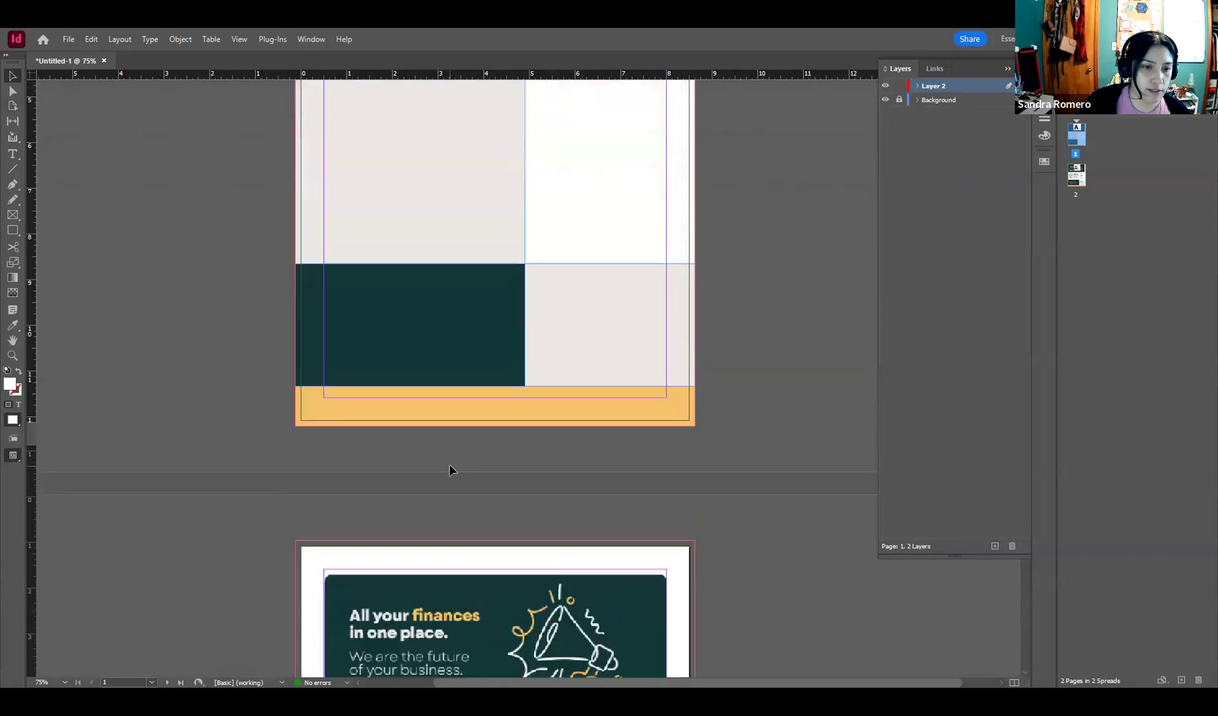
pyautogui.scroll(4, 451, 463)
pyautogui.scroll(-1, 609, 398)
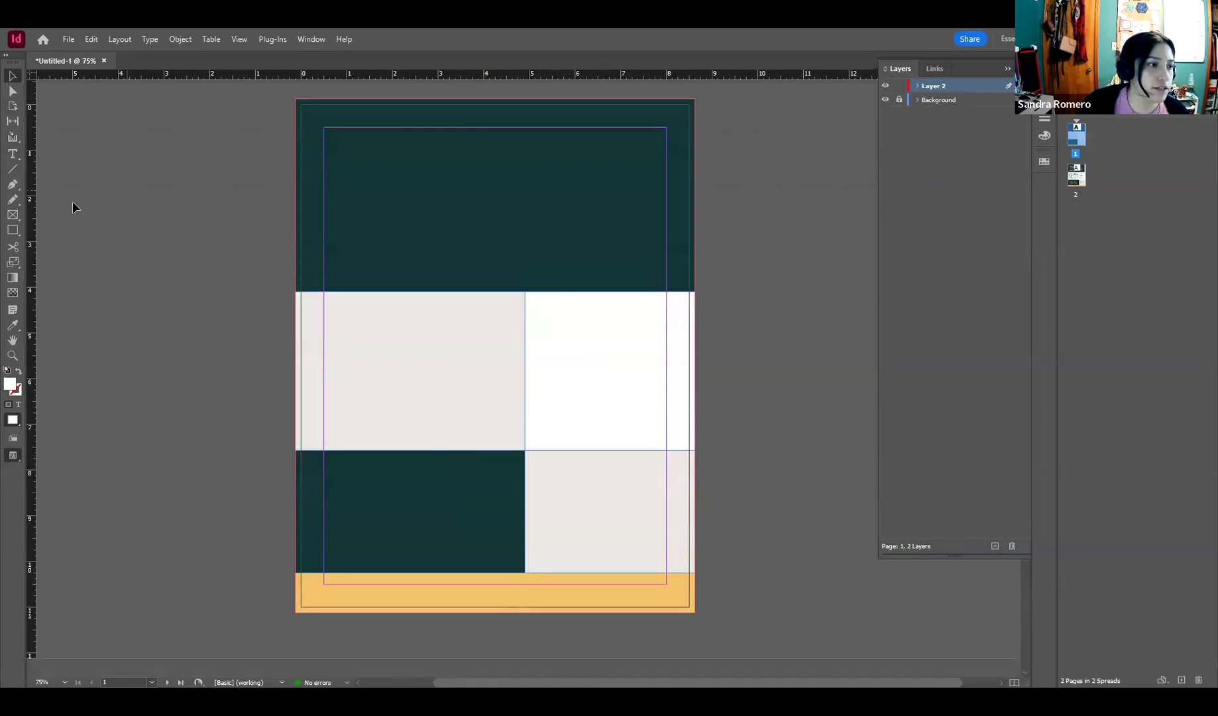
pyautogui.click(14, 157)
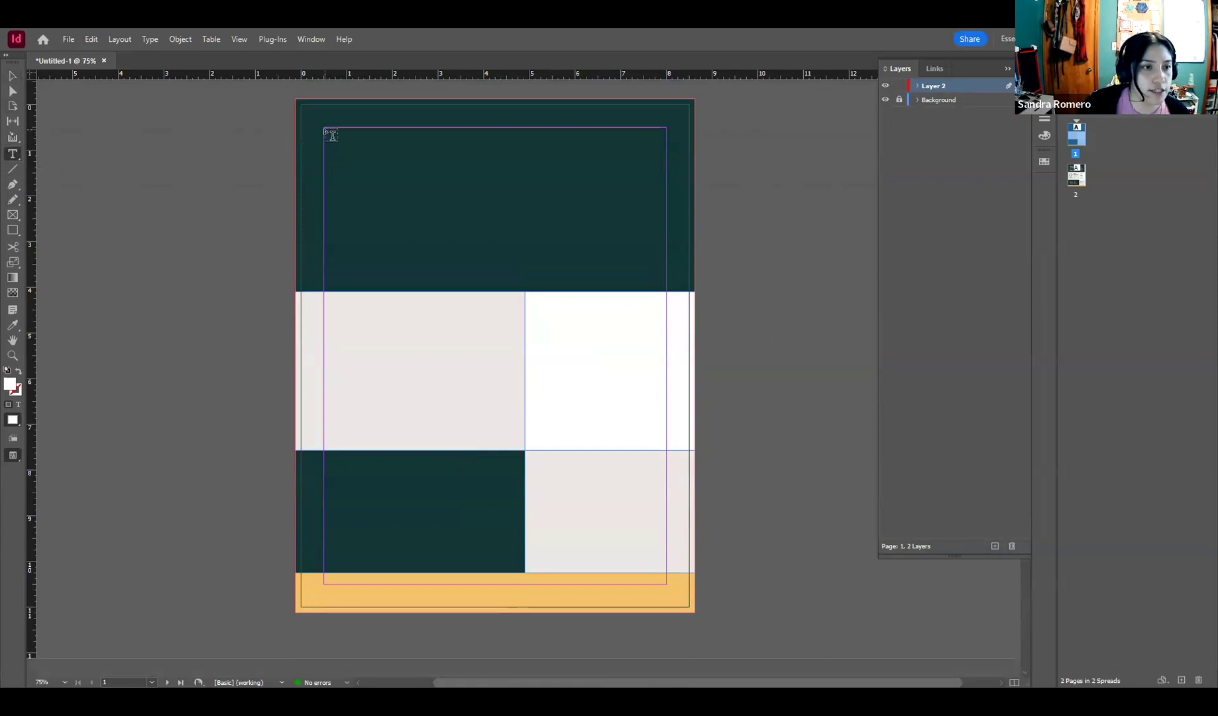
pyautogui.moveTo(330, 136); pyautogui.dragTo(327, 130)
pyautogui.moveTo(349, 159); pyautogui.dragTo(516, 211)
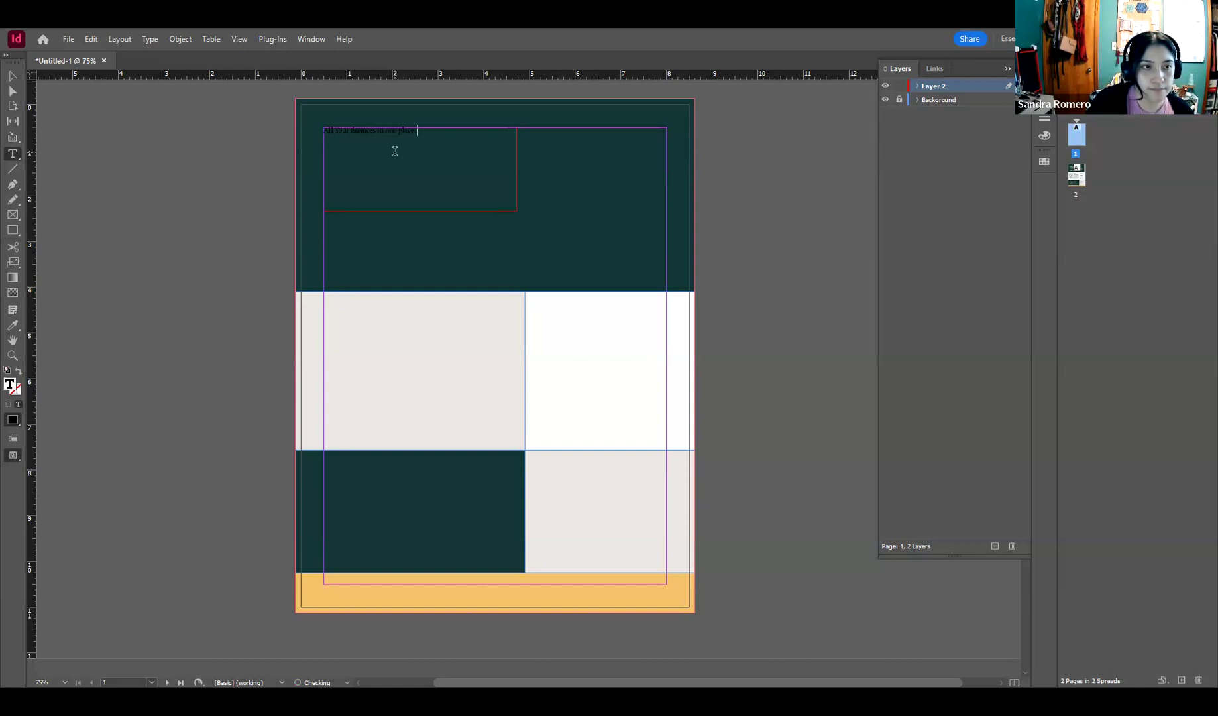
# Step: Select the headline text frame on page 1 and show its text properties
pyautogui.click(13, 76)
pyautogui.click(104, 108)
pyautogui.scroll(5, 379, 158)
pyautogui.scroll(-2, 376, 179)
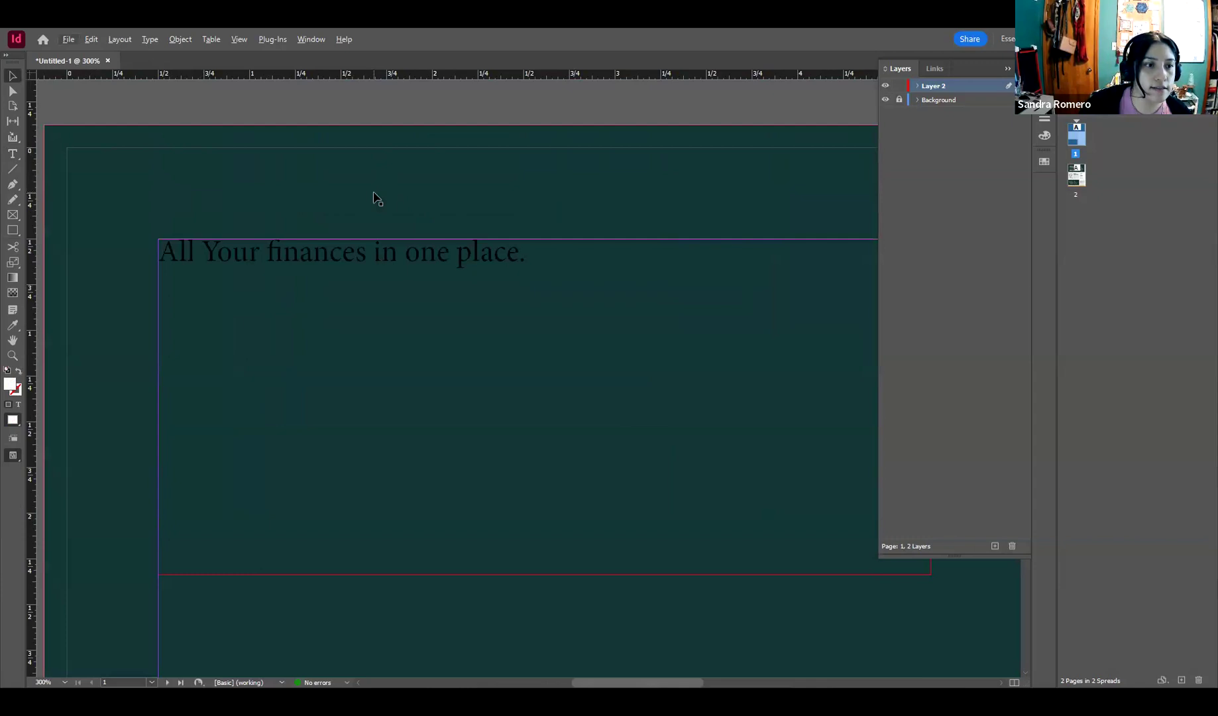
pyautogui.scroll(-2, 391, 205)
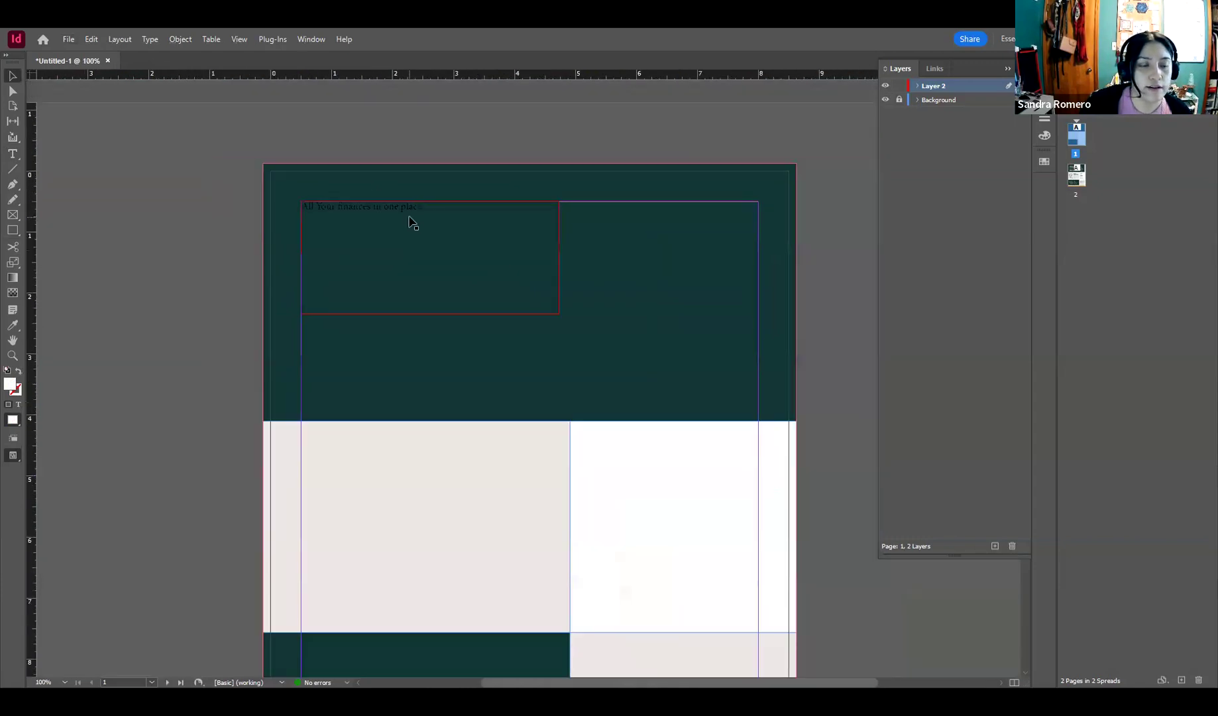
pyautogui.click(470, 257)
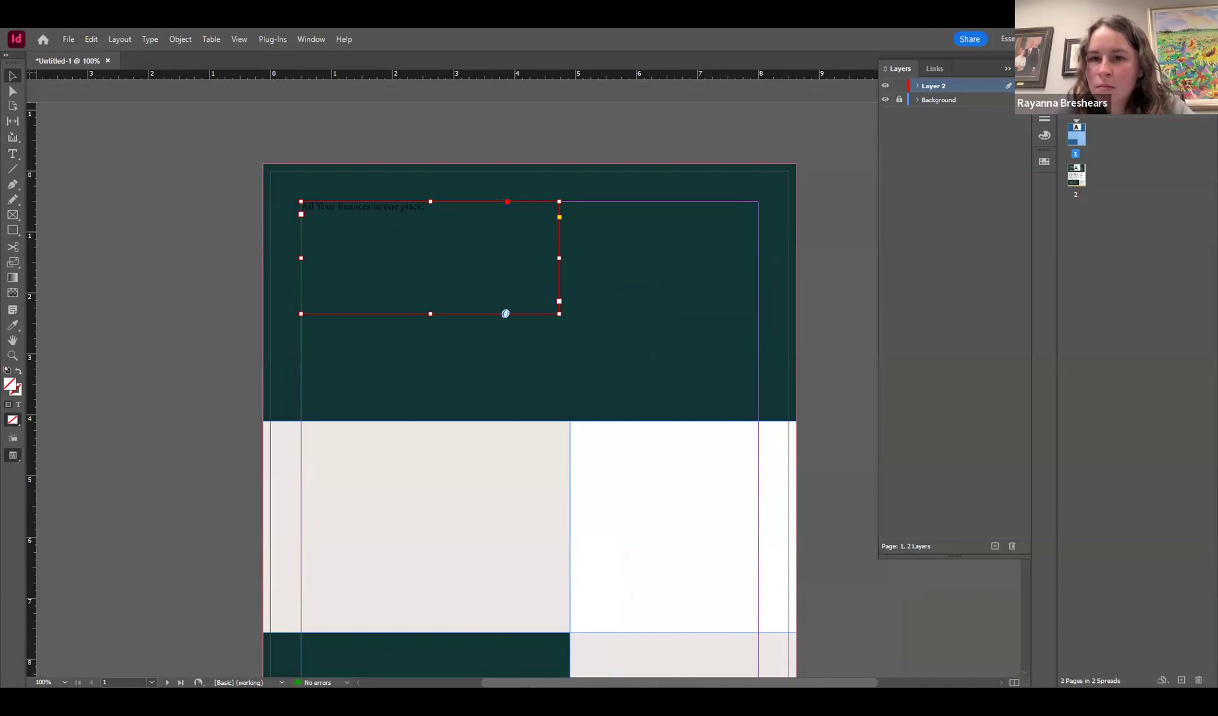
pyautogui.click(1080, 68)
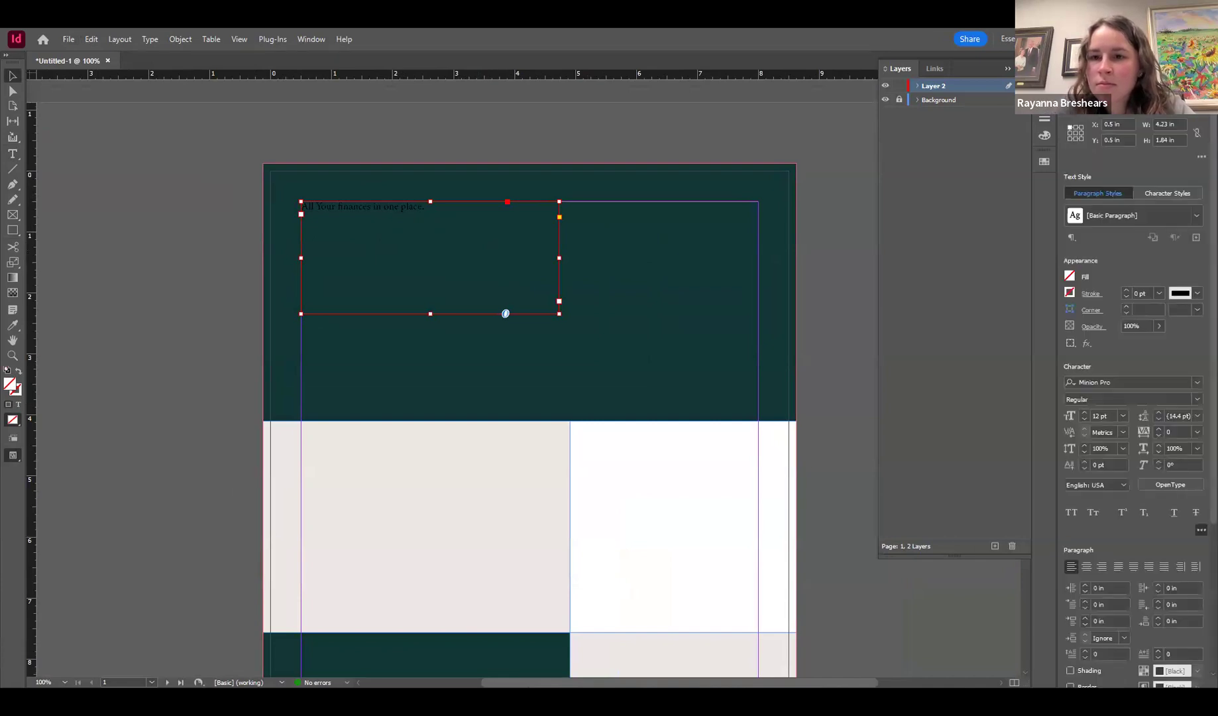
# Step: Review the headline frame's character and paragraph settings and the reference headline's styling on page 2
pyautogui.scroll(-3, 1061, 193)
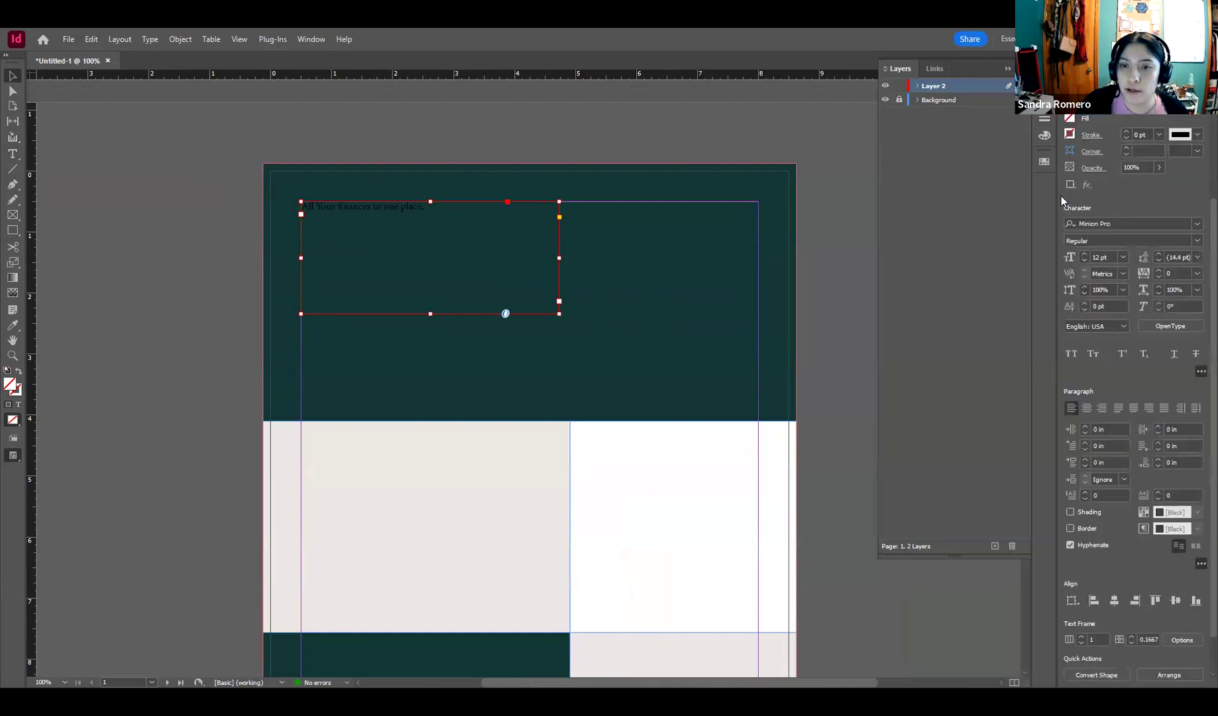
pyautogui.scroll(3, 1062, 166)
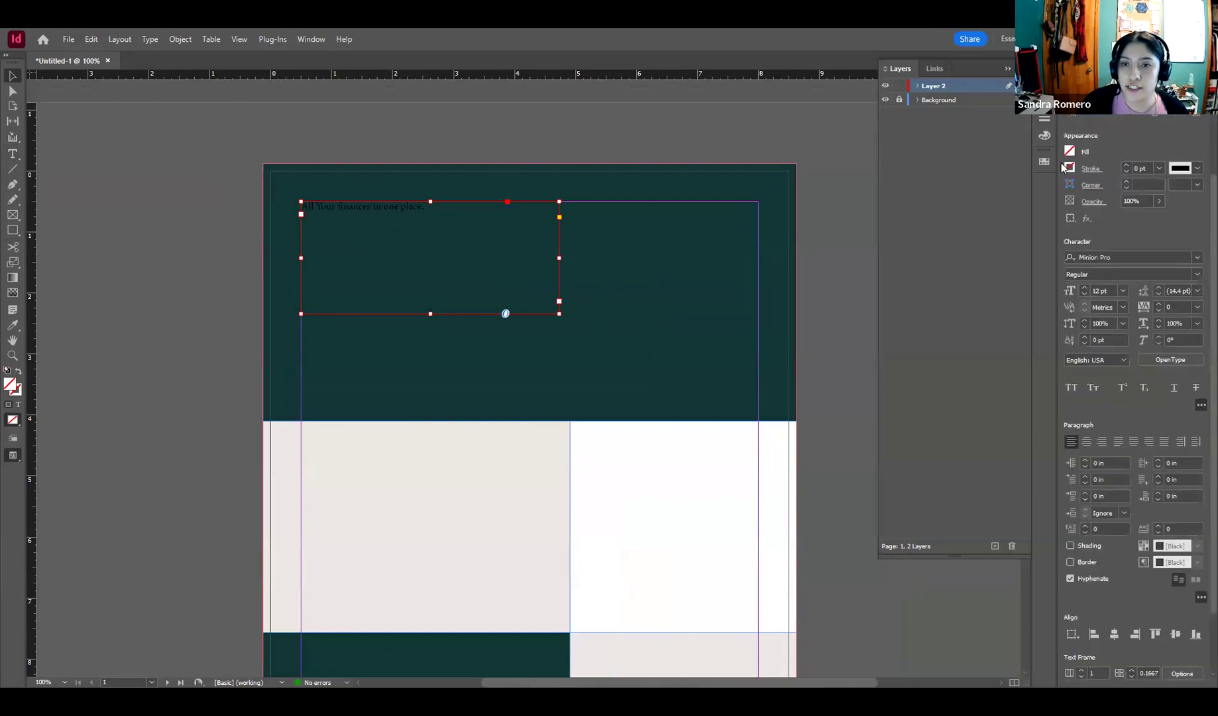
pyautogui.scroll(-1, 1067, 173)
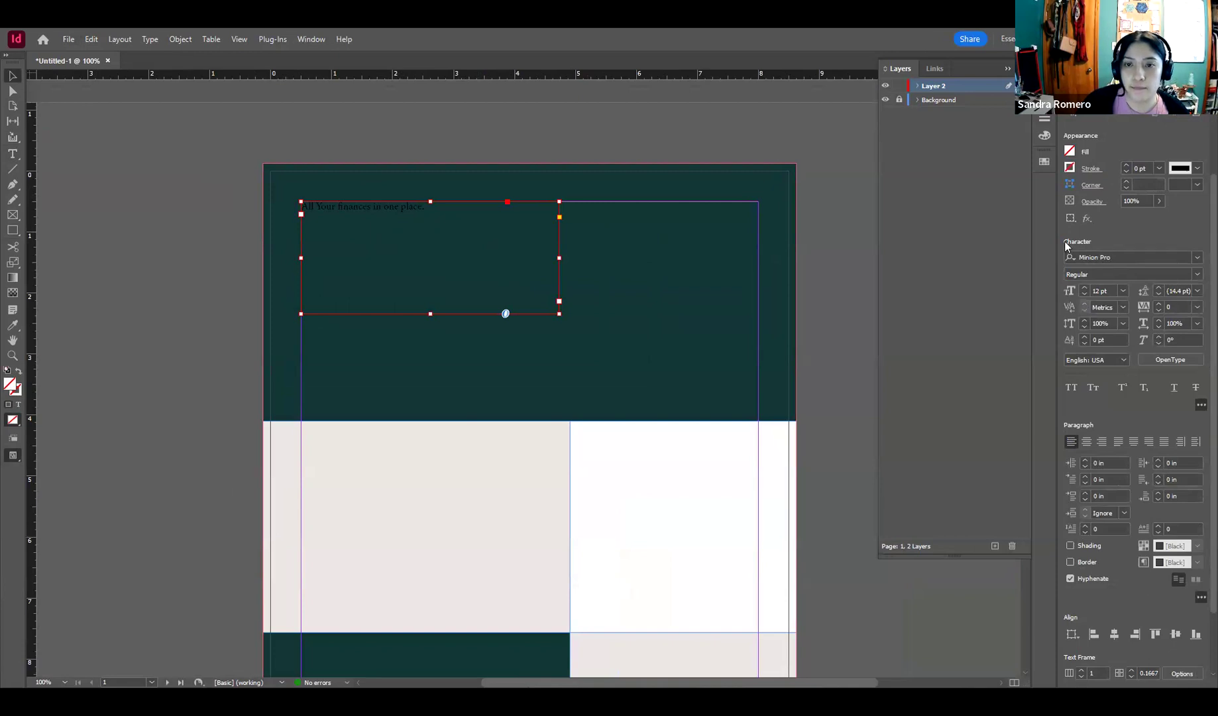
pyautogui.scroll(1, 1064, 240)
pyautogui.scroll(-10, 795, 309)
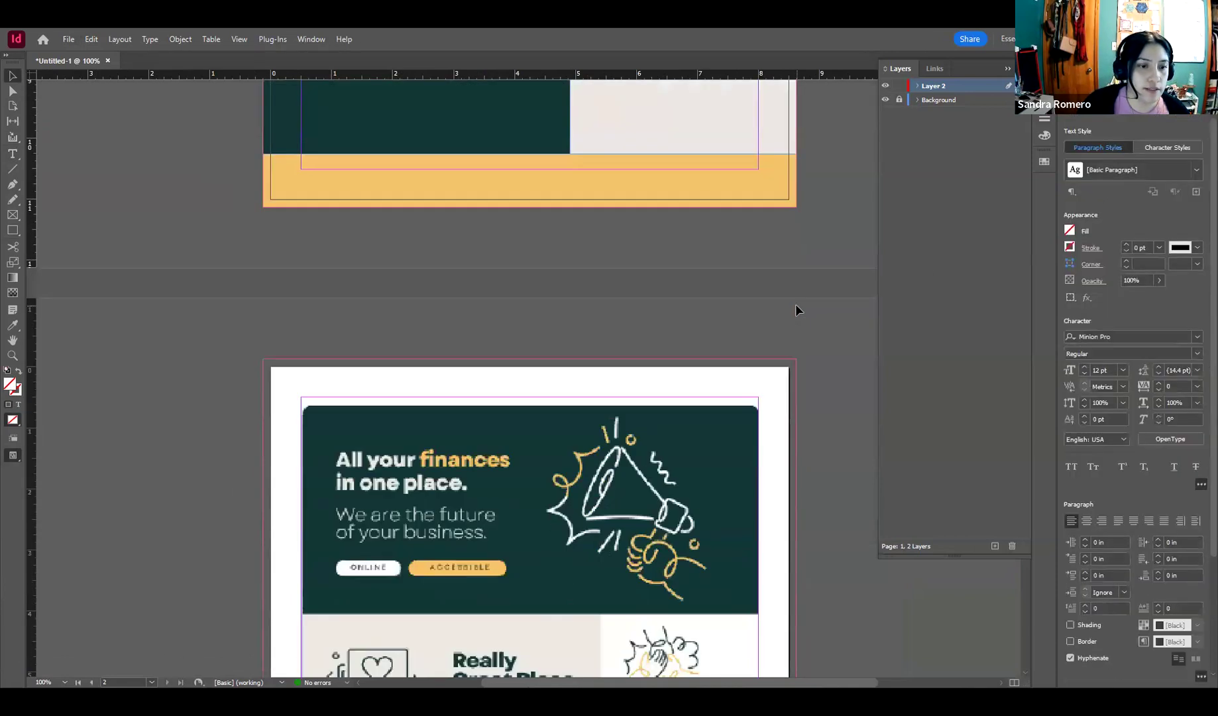
pyautogui.scroll(-5, 796, 308)
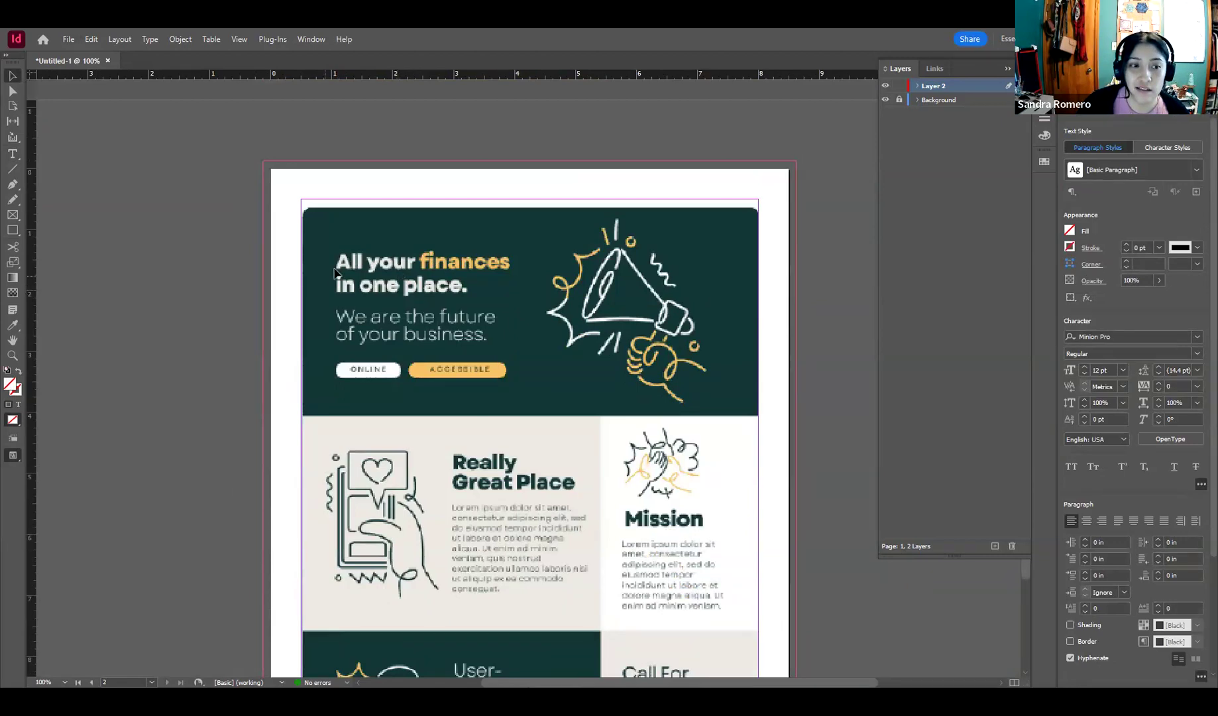
pyautogui.scroll(4, 426, 293)
pyautogui.scroll(15, 426, 292)
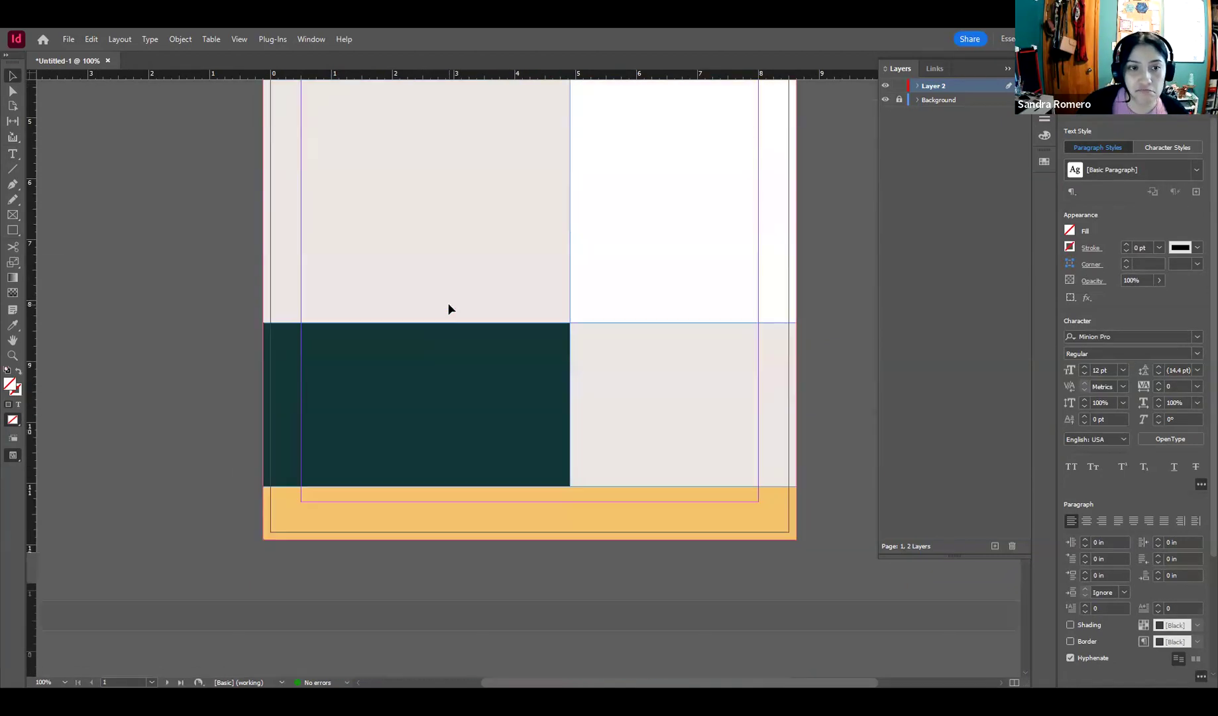
# Step: Set the headline's font to Myriad Pro Bold
pyautogui.click(1122, 334)
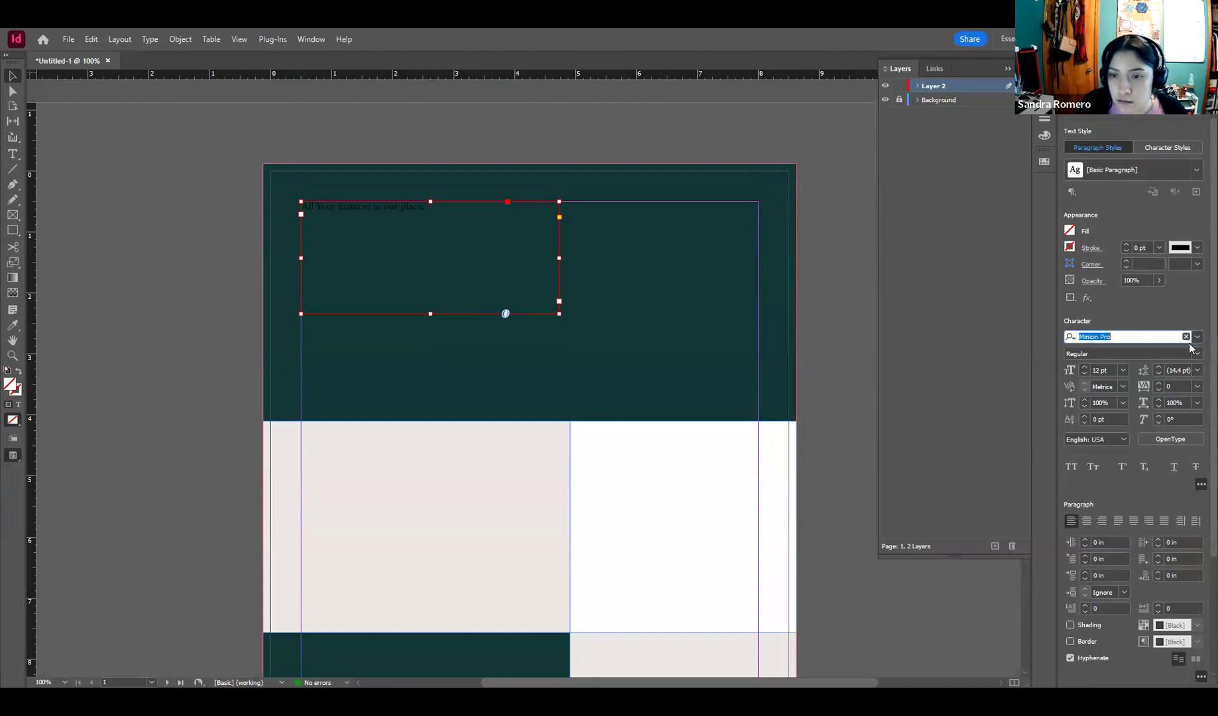
pyautogui.click(1197, 337)
pyautogui.press('Down')
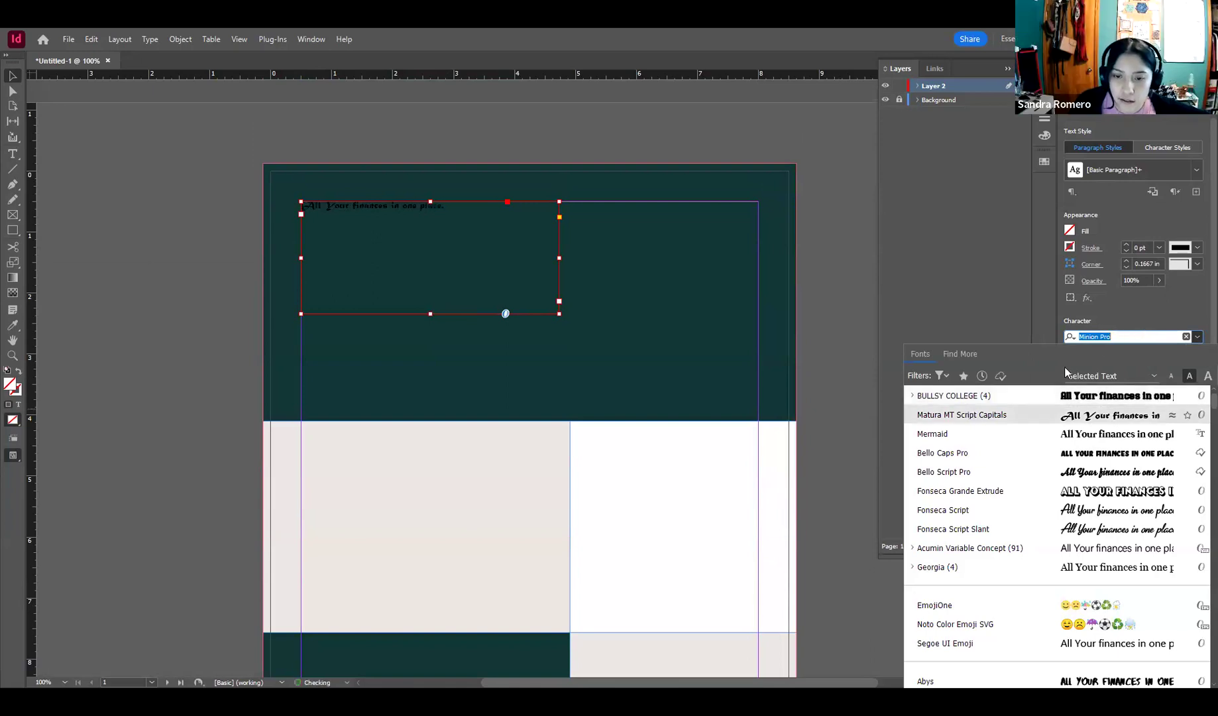
pyautogui.write('myr')
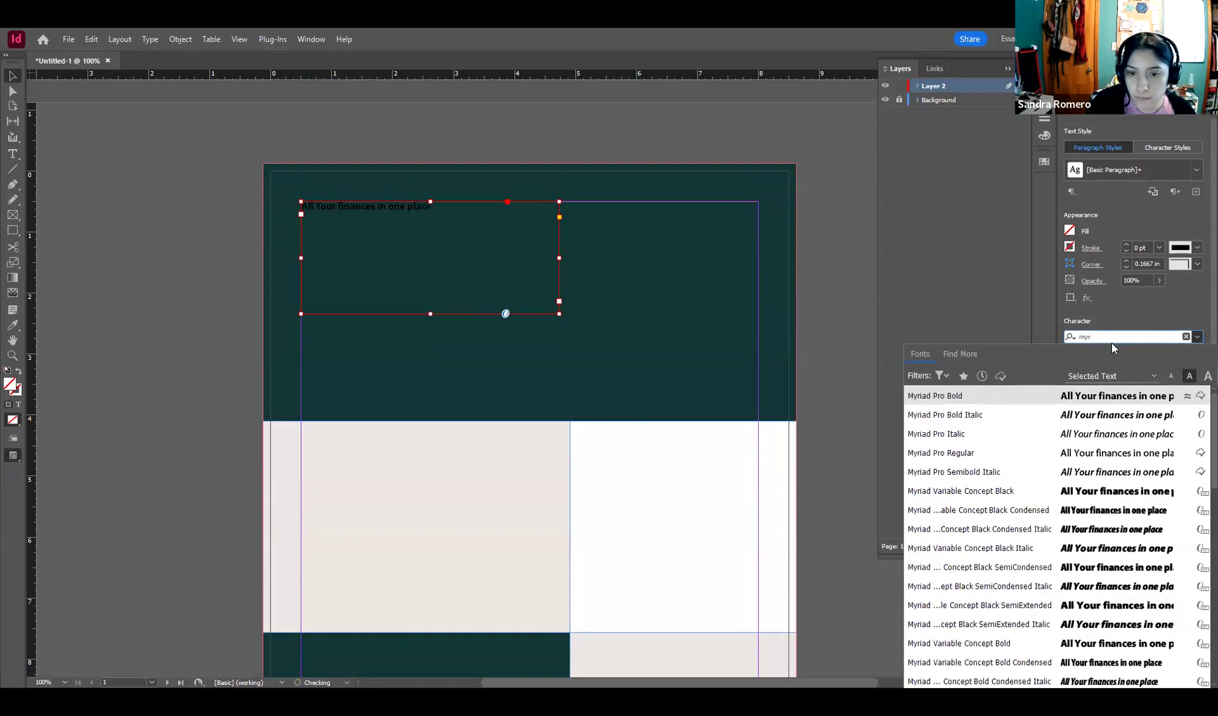
pyautogui.press('Return')
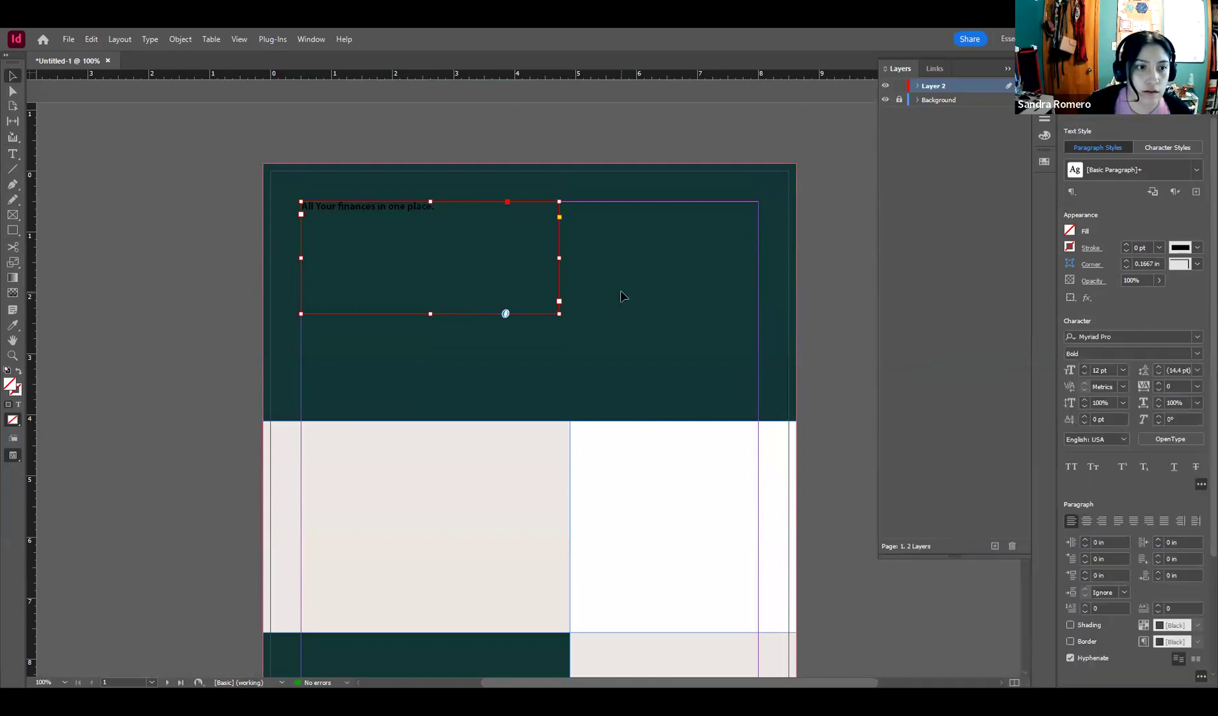
# Step: Apply formatting to the headline's text instead of its frame and colour it white (#ffffff)
pyautogui.scroll(-10, 443, 326)
pyautogui.scroll(7, 441, 325)
pyautogui.scroll(3, 436, 340)
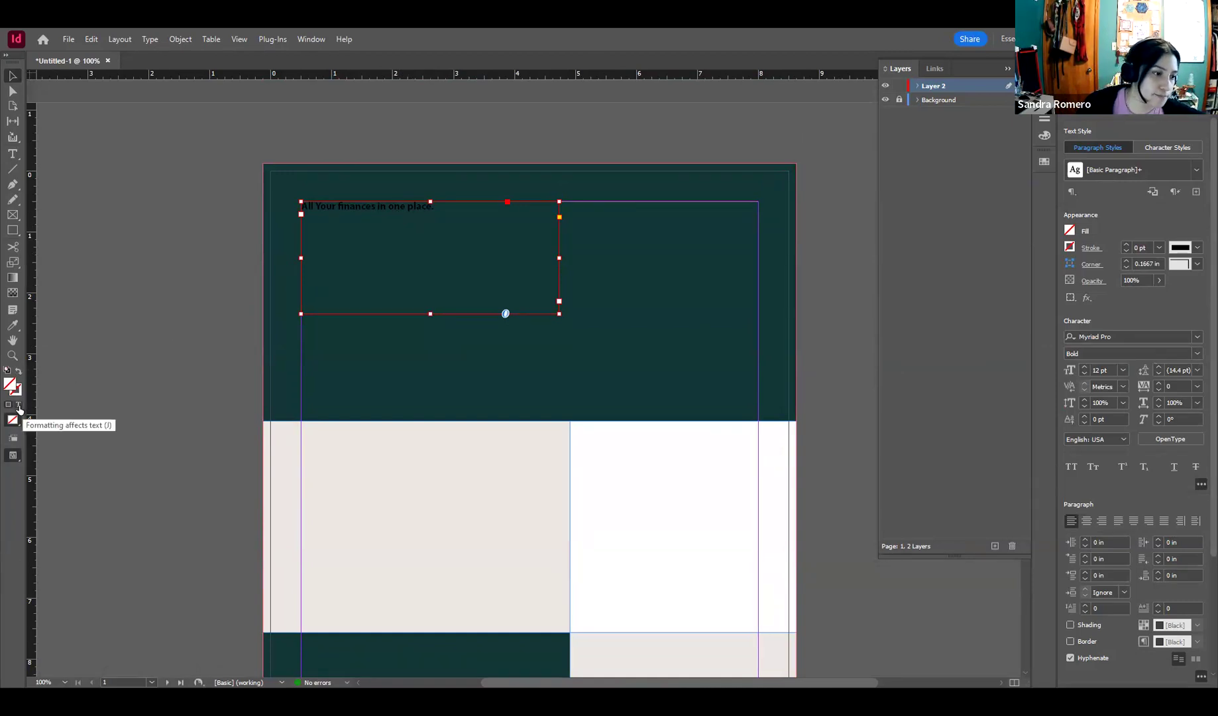
pyautogui.click(19, 406)
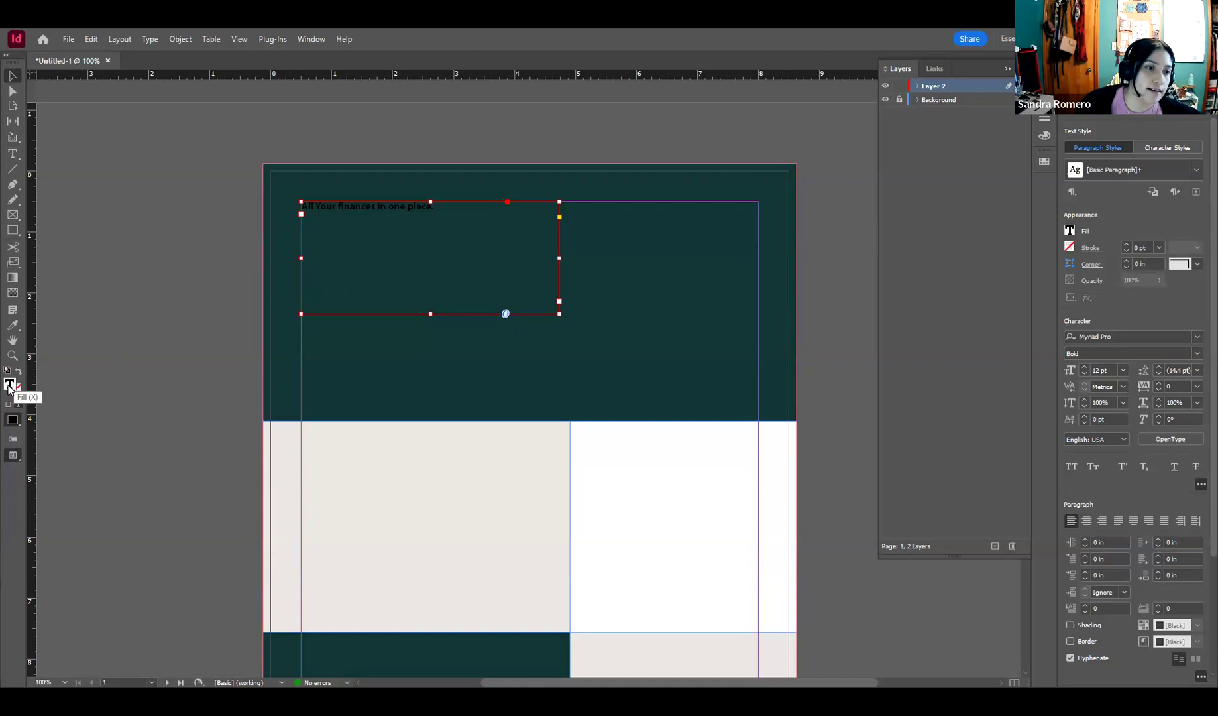
pyautogui.doubleClick(9, 386)
pyautogui.moveTo(191, 364)
pyautogui.mouseDown()
pyautogui.moveTo(225, 304)
pyautogui.moveTo(299, 237)
pyautogui.mouseUp()
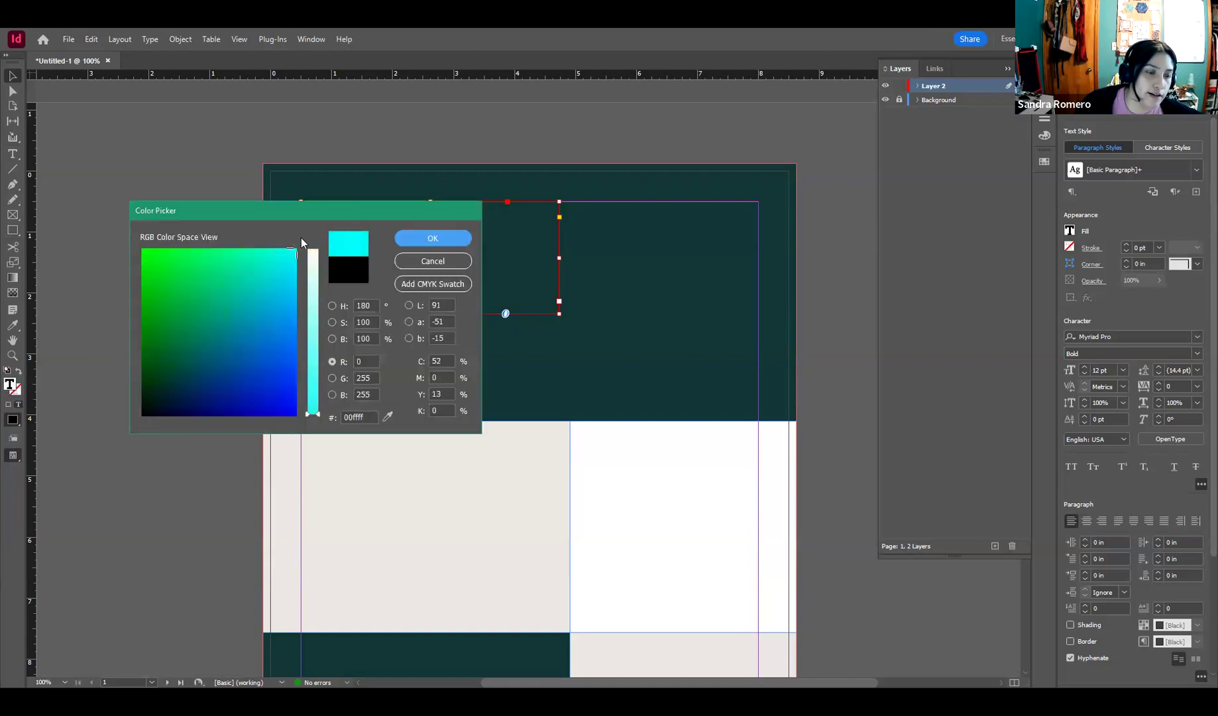
pyautogui.moveTo(308, 416); pyautogui.dragTo(315, 248)
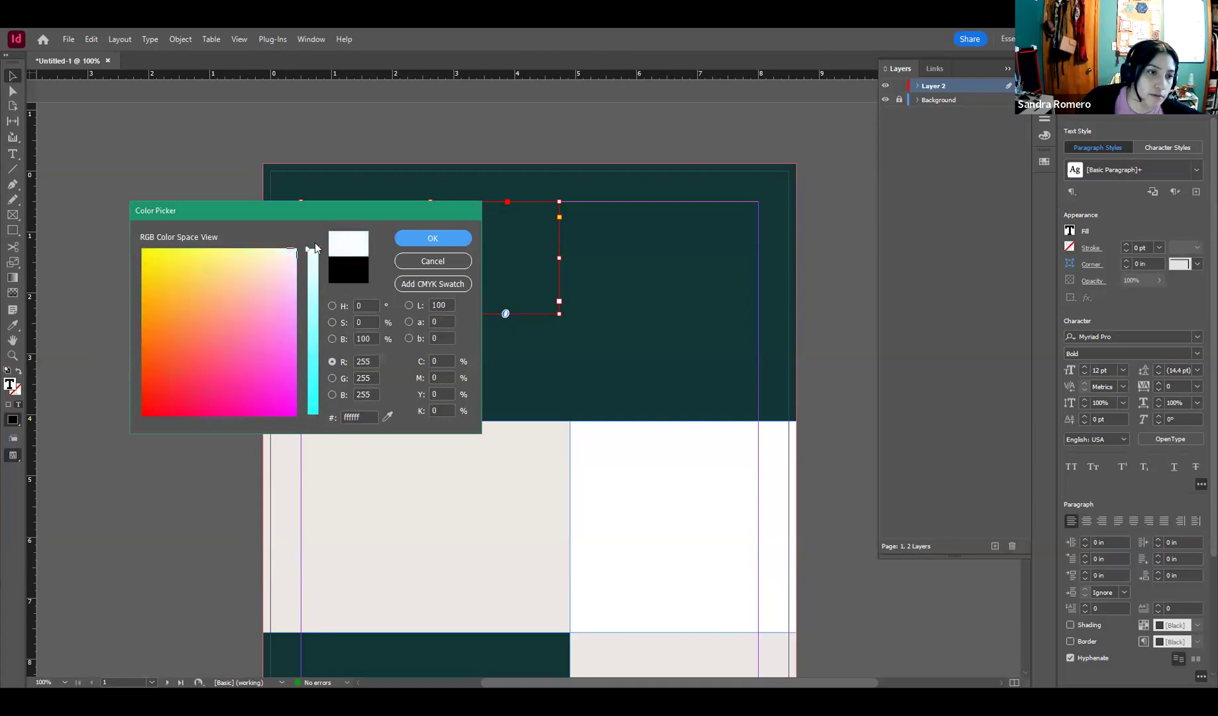
pyautogui.click(432, 240)
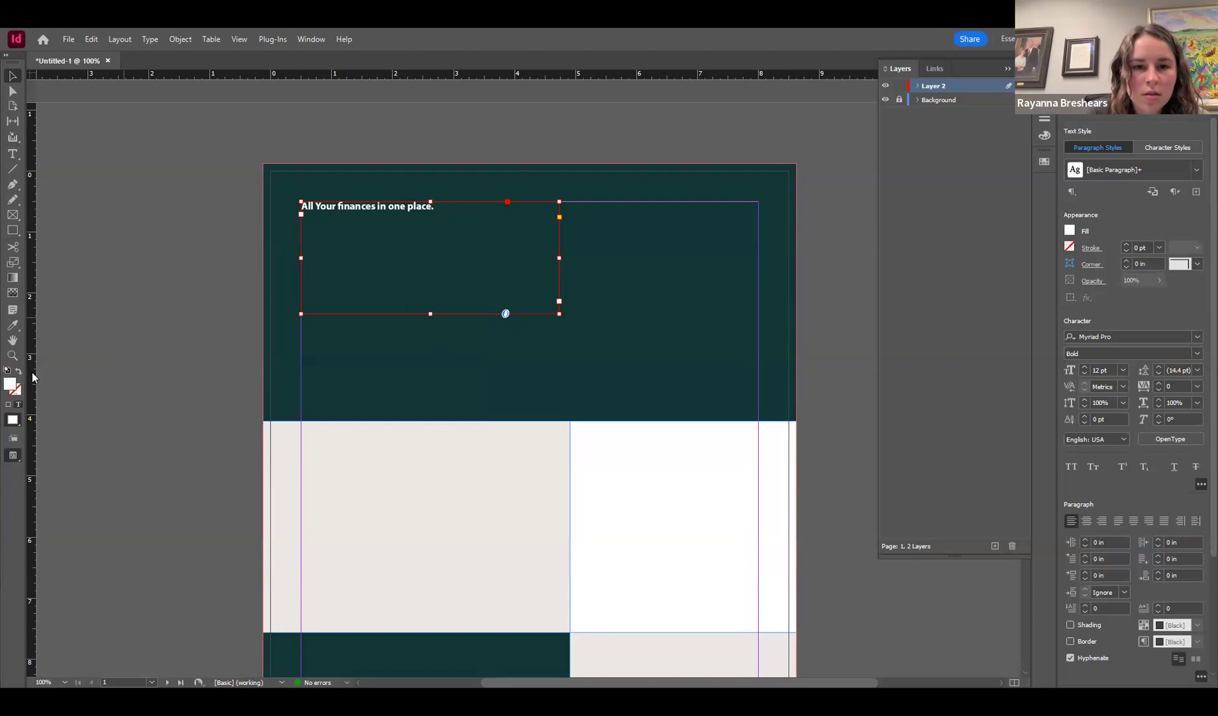
# Step: Try a pink fill (#ffa1b4) on the headline's text frame, and remove that fill again
pyautogui.click(8, 405)
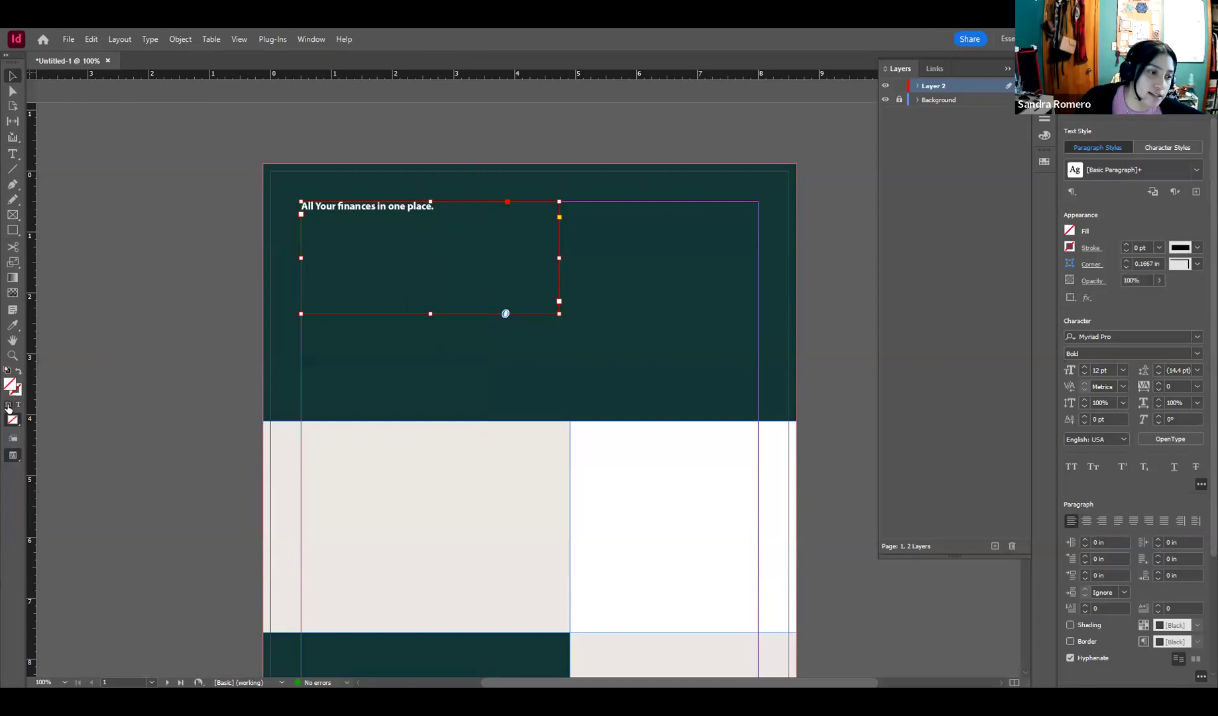
pyautogui.doubleClick(9, 386)
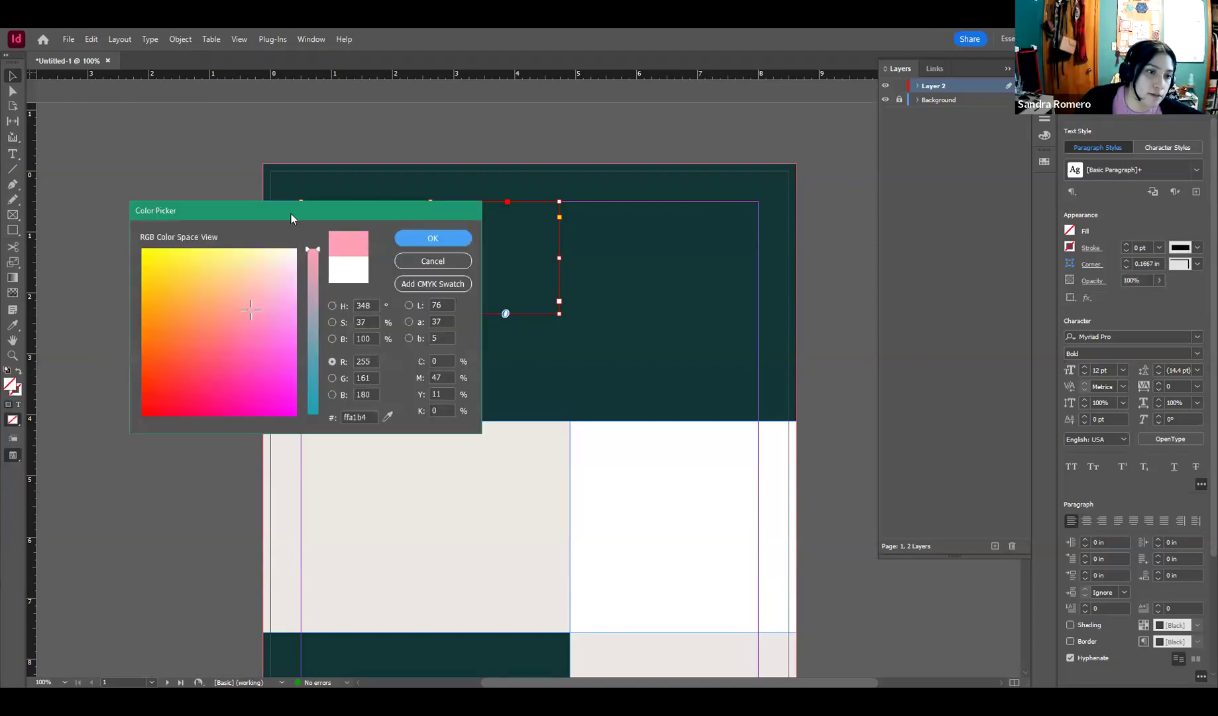
pyautogui.click(433, 238)
pyautogui.click(190, 266)
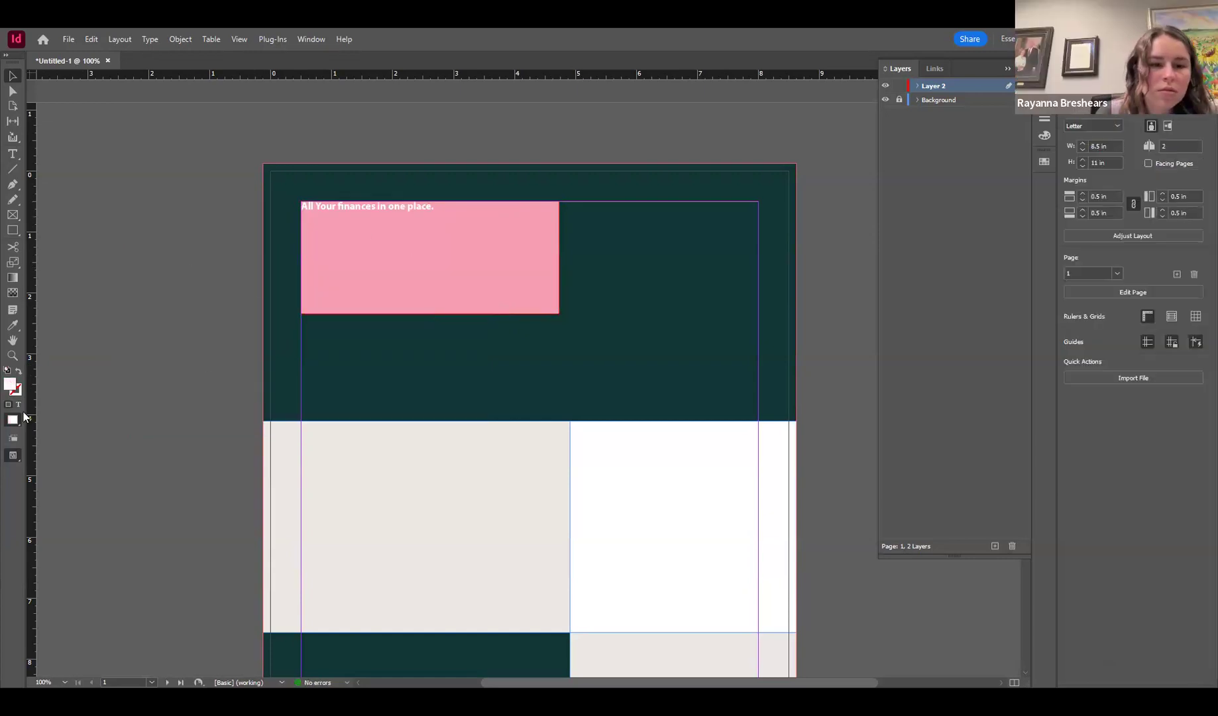
pyautogui.click(383, 310)
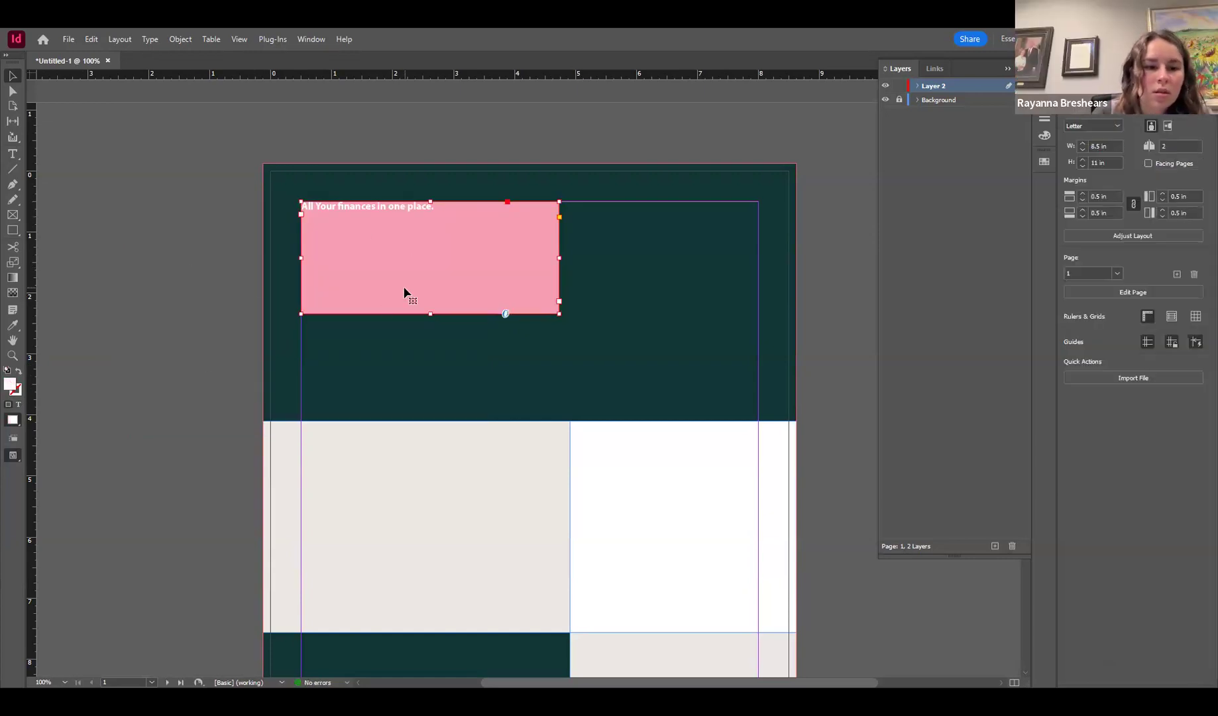
pyautogui.press('/')
pyautogui.click(176, 296)
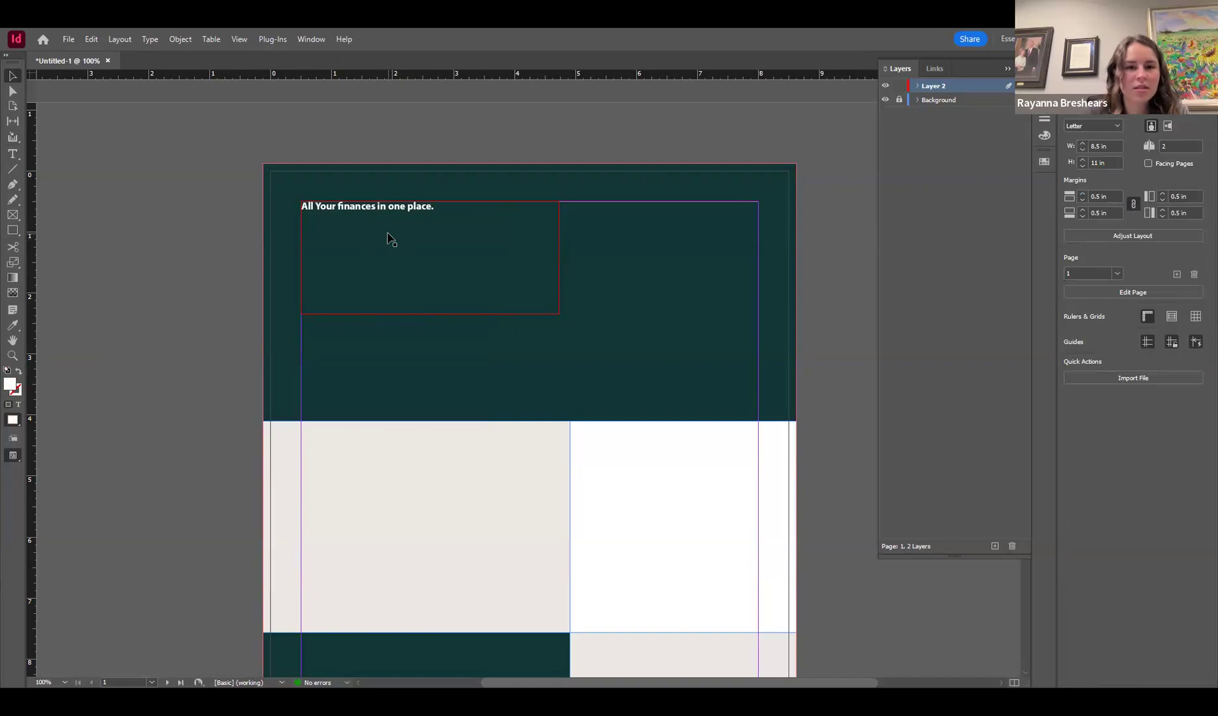
# Step: Try enlarging the headline's text frame to about 7 by 4.5 inches, and undo the resize
pyautogui.click(479, 239)
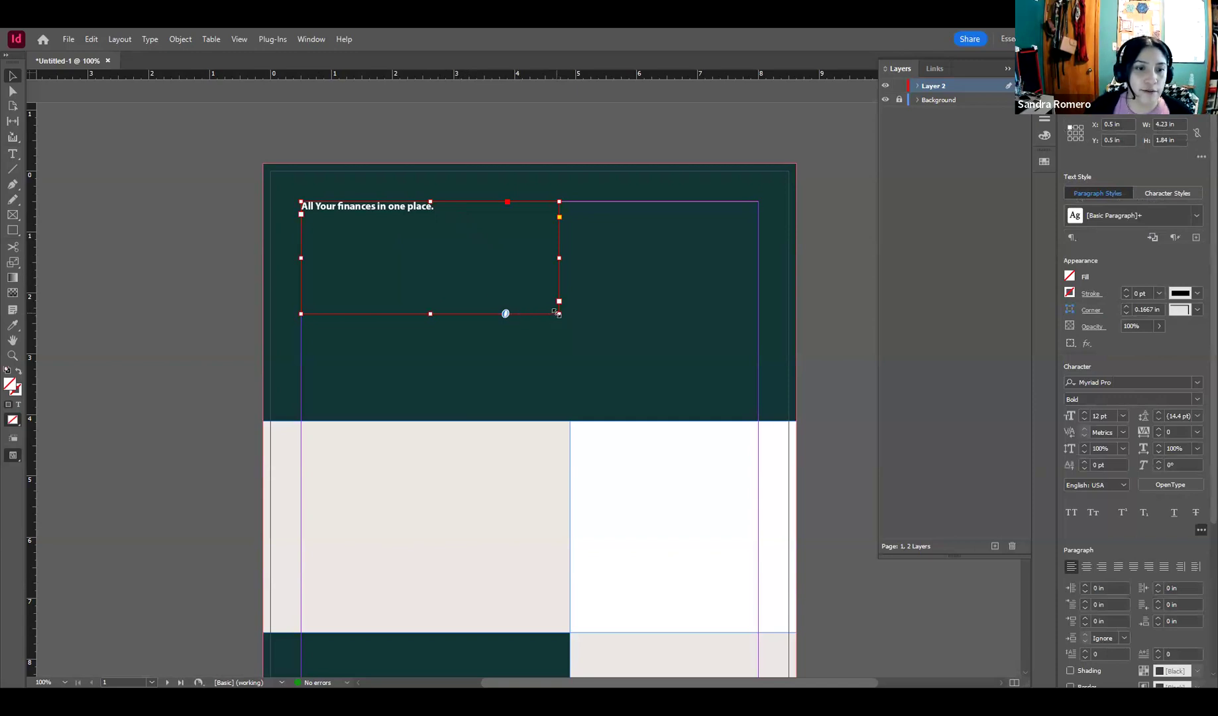
pyautogui.moveTo(565, 323); pyautogui.dragTo(726, 473)
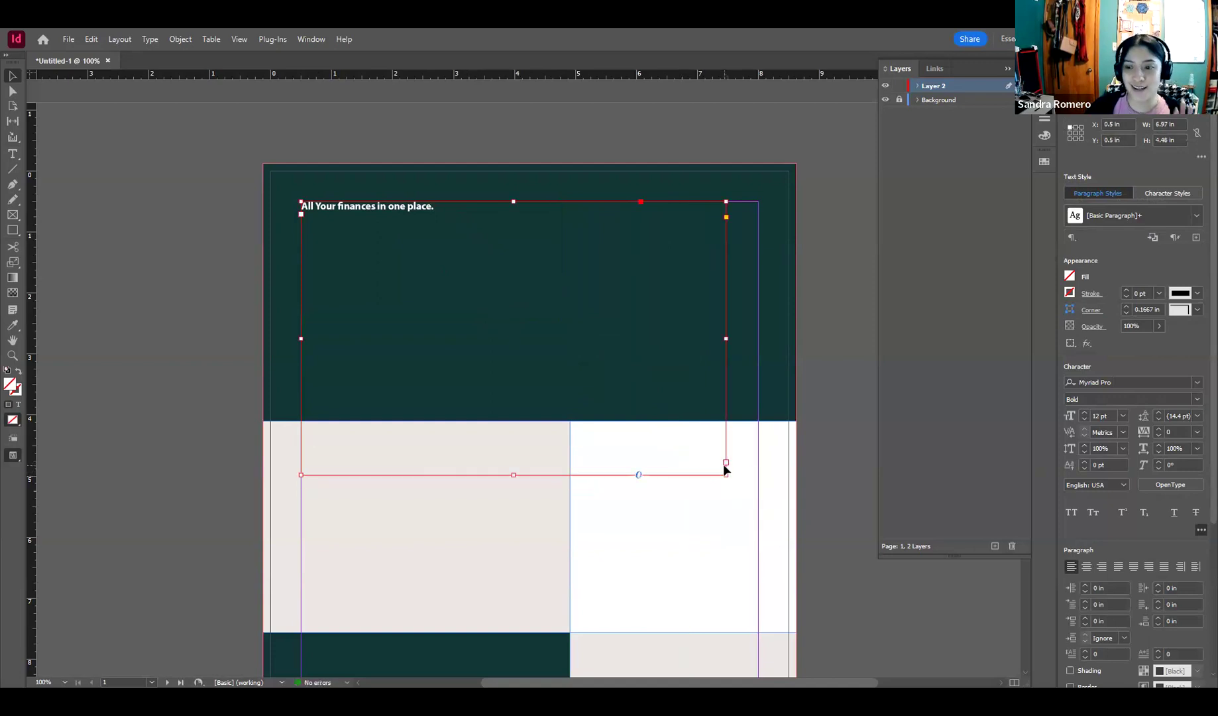
pyautogui.hotkey('ctrl', 'z')
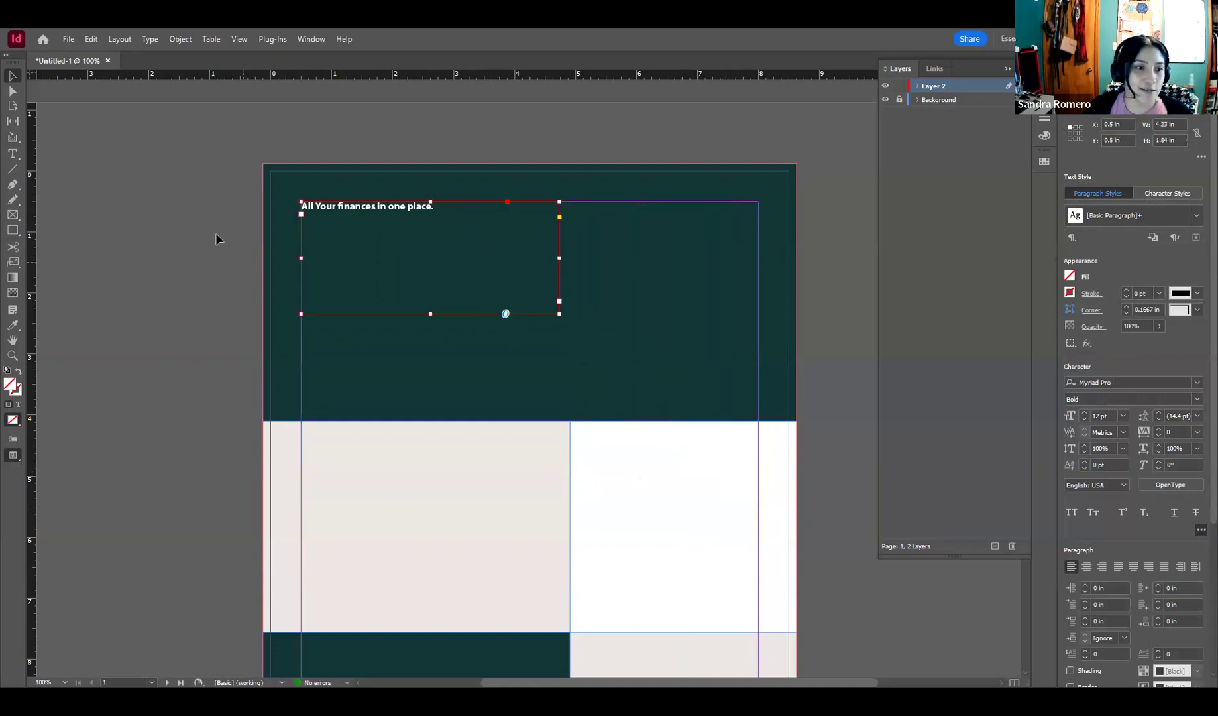
pyautogui.click(196, 206)
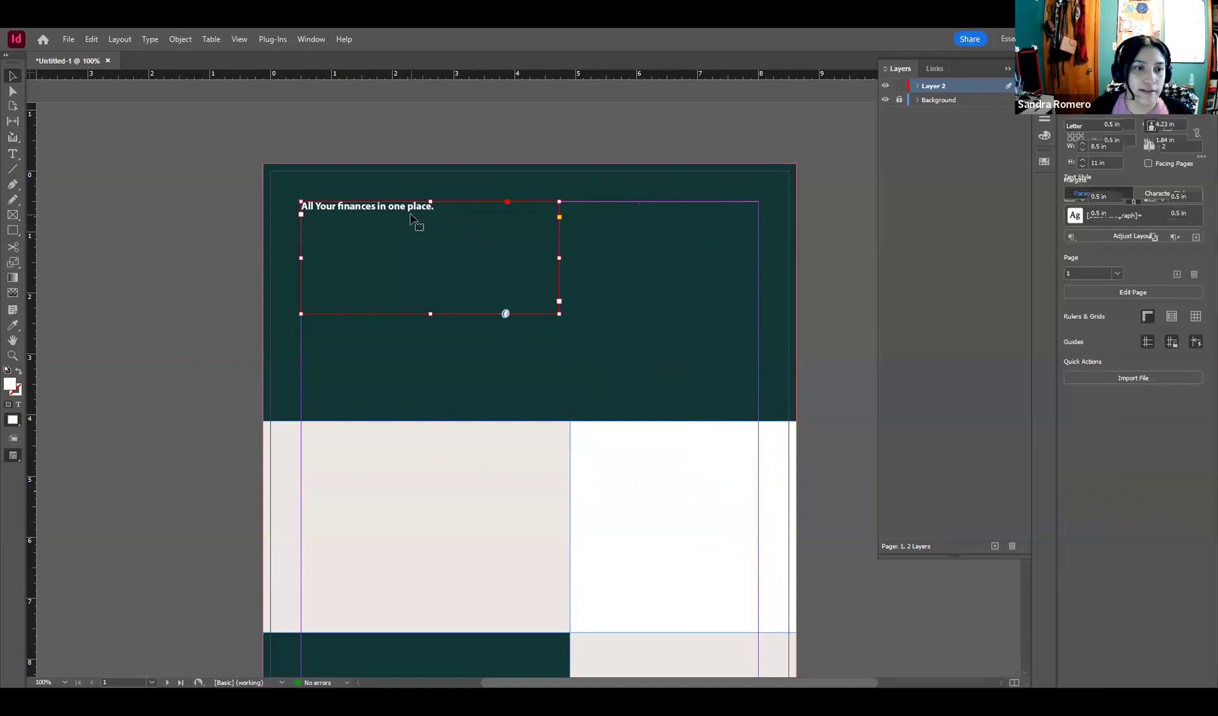
# Step: Try the headline at 48 pt, settle on 30 pt, and compare it with the reference headline on page 2
pyautogui.click(410, 216)
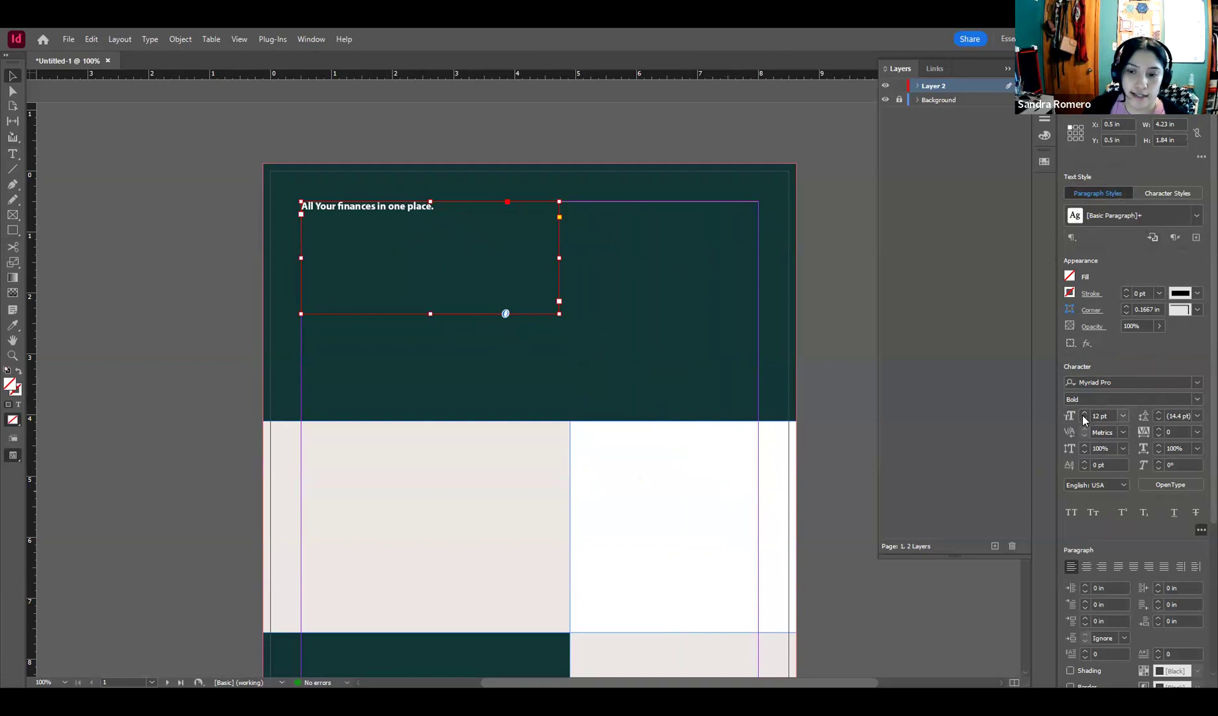
pyautogui.click(1123, 416)
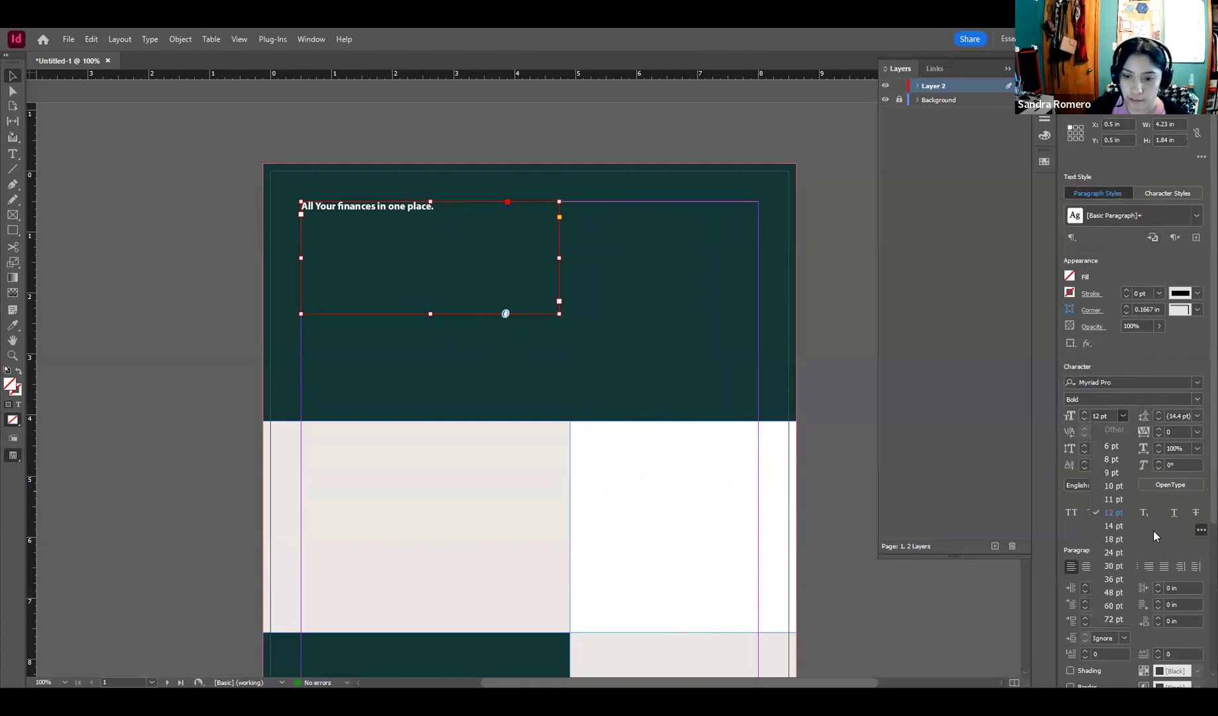
pyautogui.click(1120, 590)
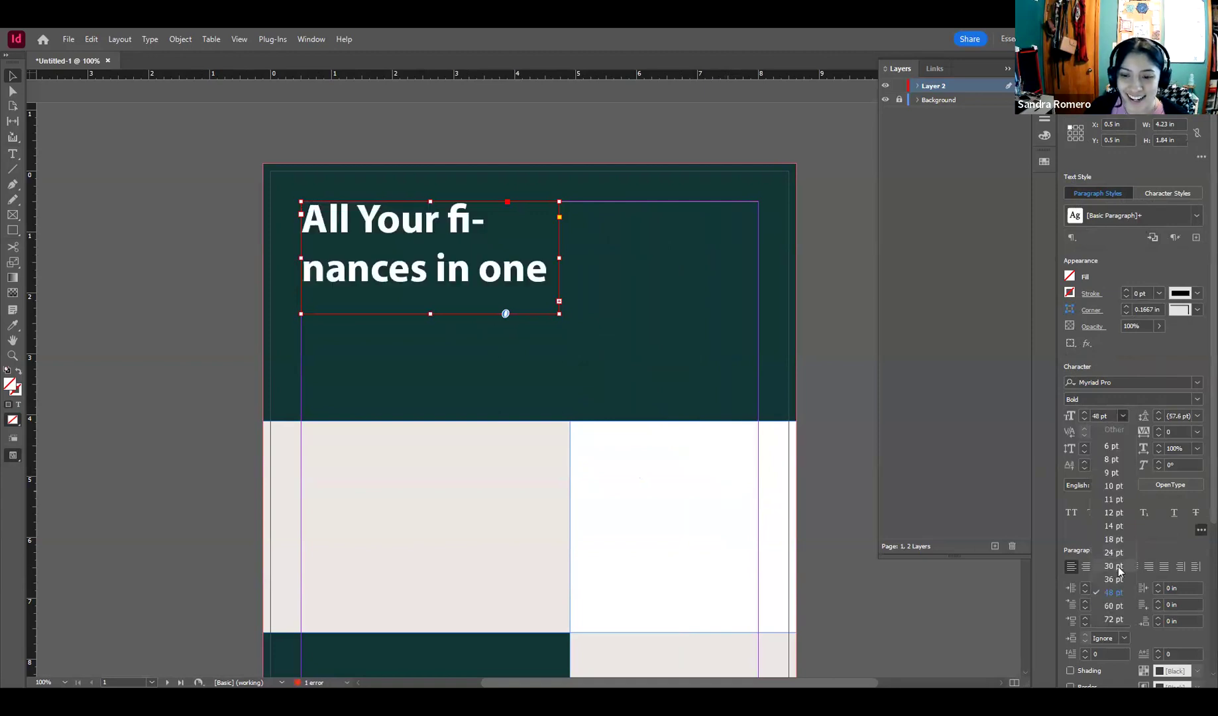
pyautogui.click(1116, 566)
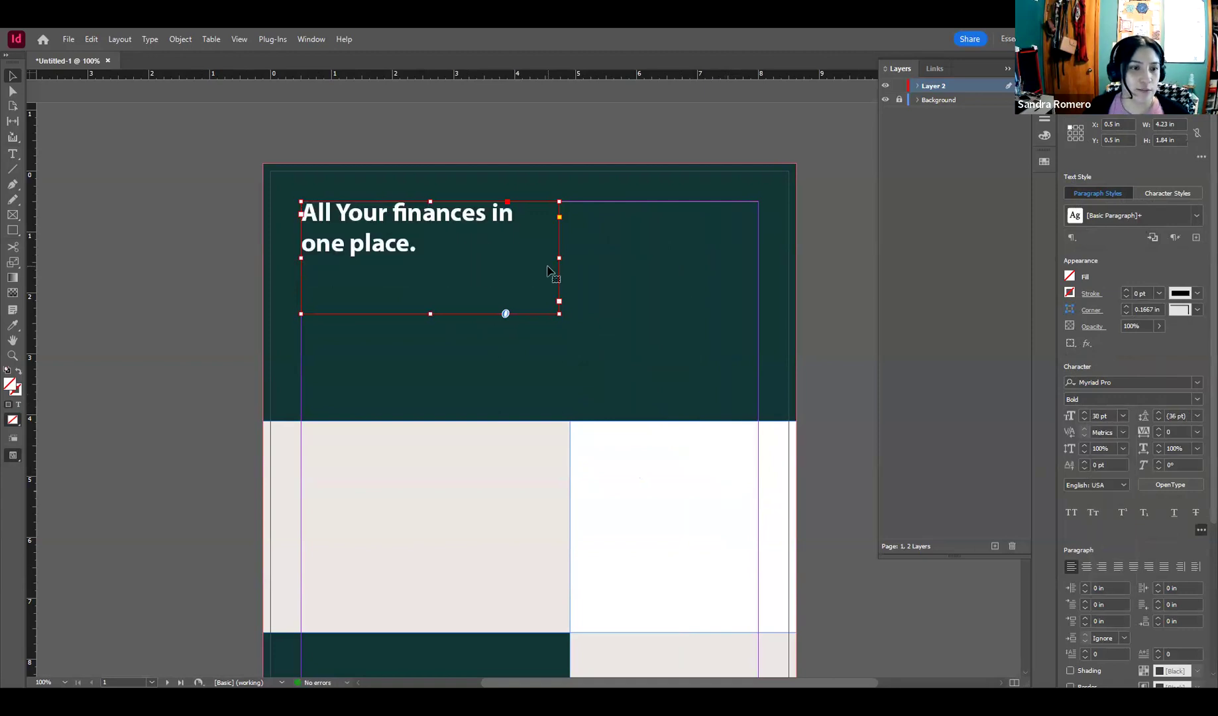
pyautogui.scroll(-10, 533, 304)
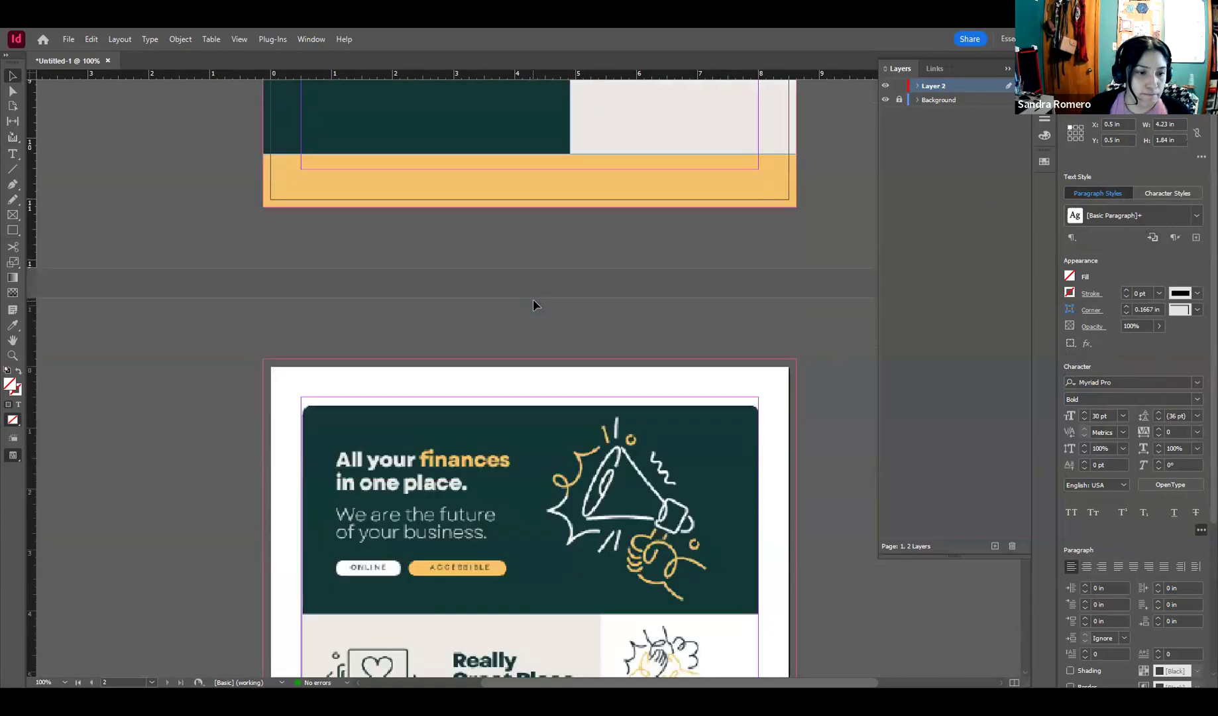
pyautogui.scroll(10, 532, 305)
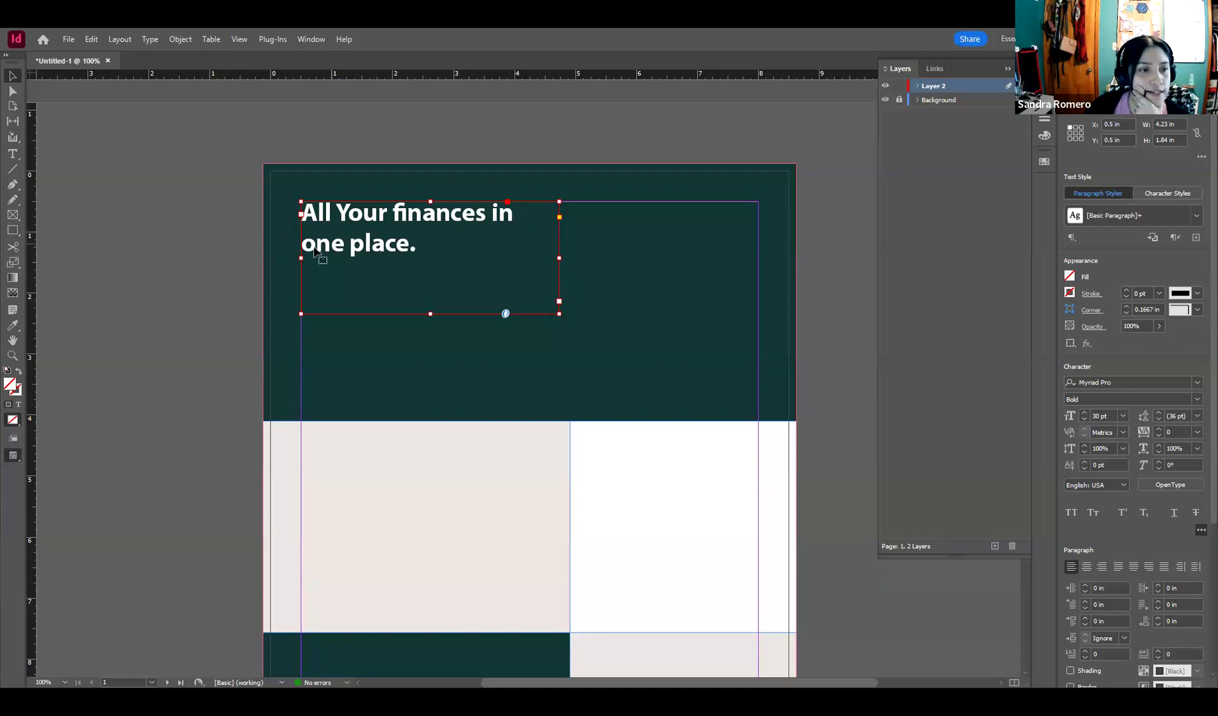
pyautogui.scroll(-10, 328, 290)
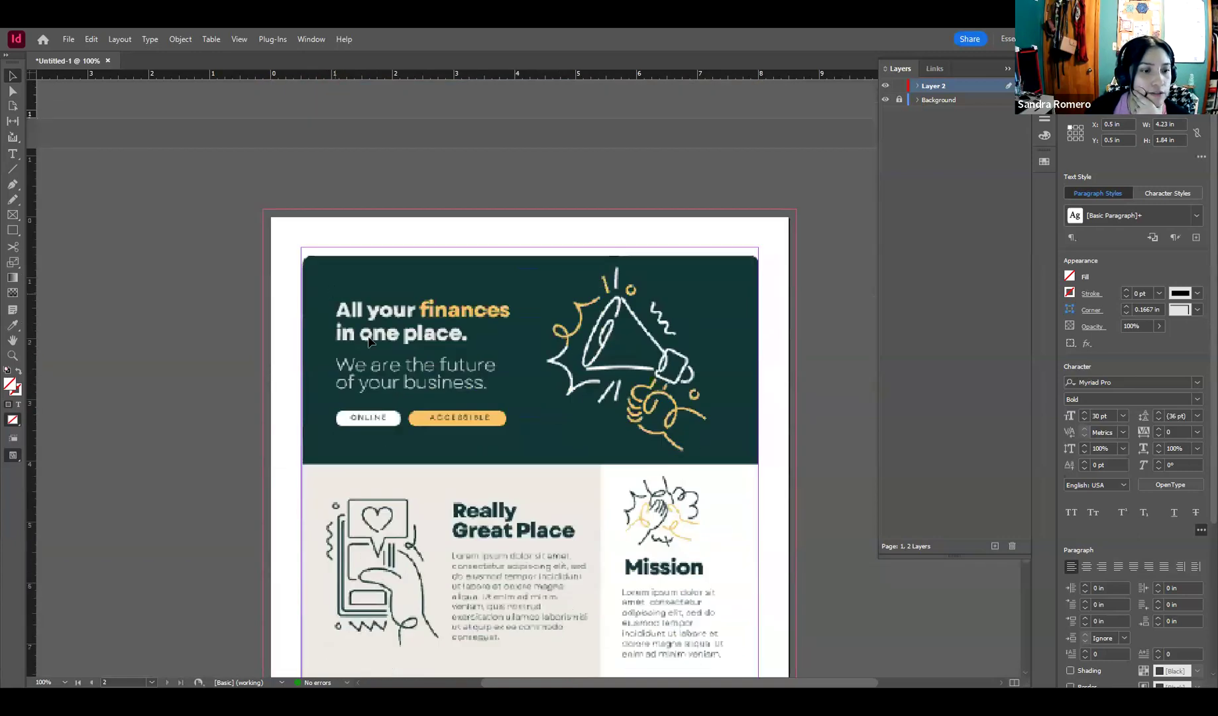
# Step: Narrow the headline's text frame to about 3.09 inches wide and compare it with the reference headline on page 2
pyautogui.scroll(10, 477, 292)
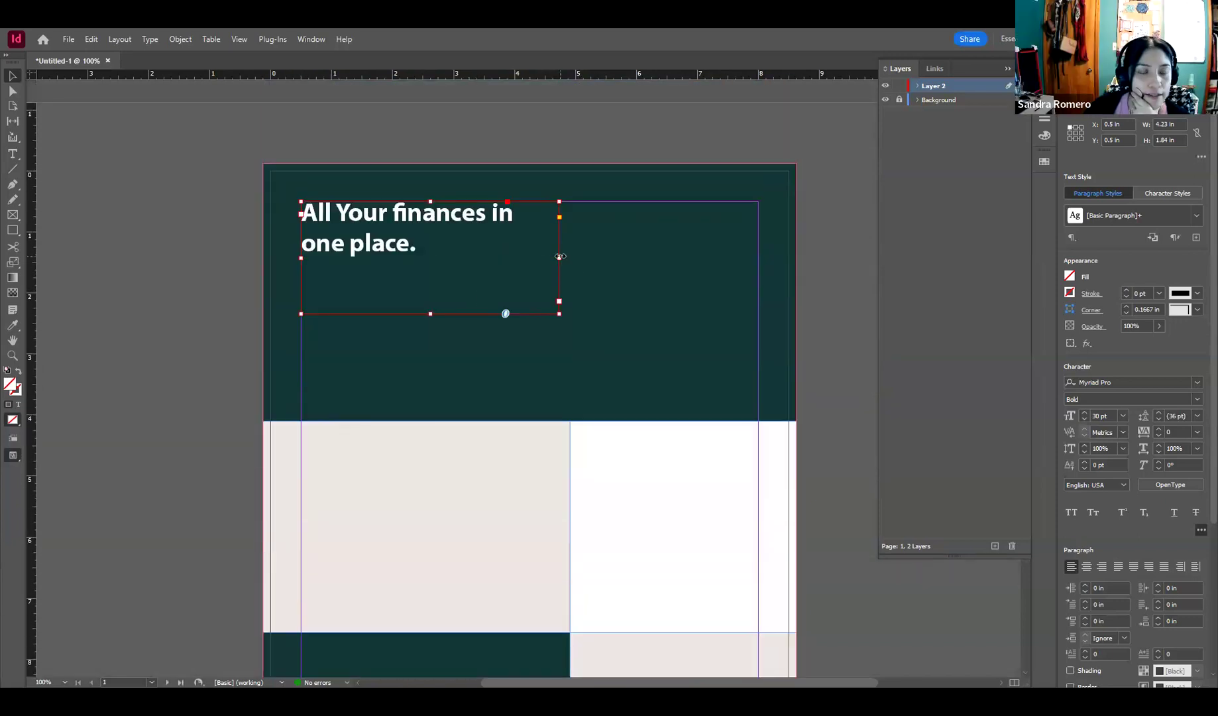
pyautogui.moveTo(560, 257); pyautogui.dragTo(490, 259)
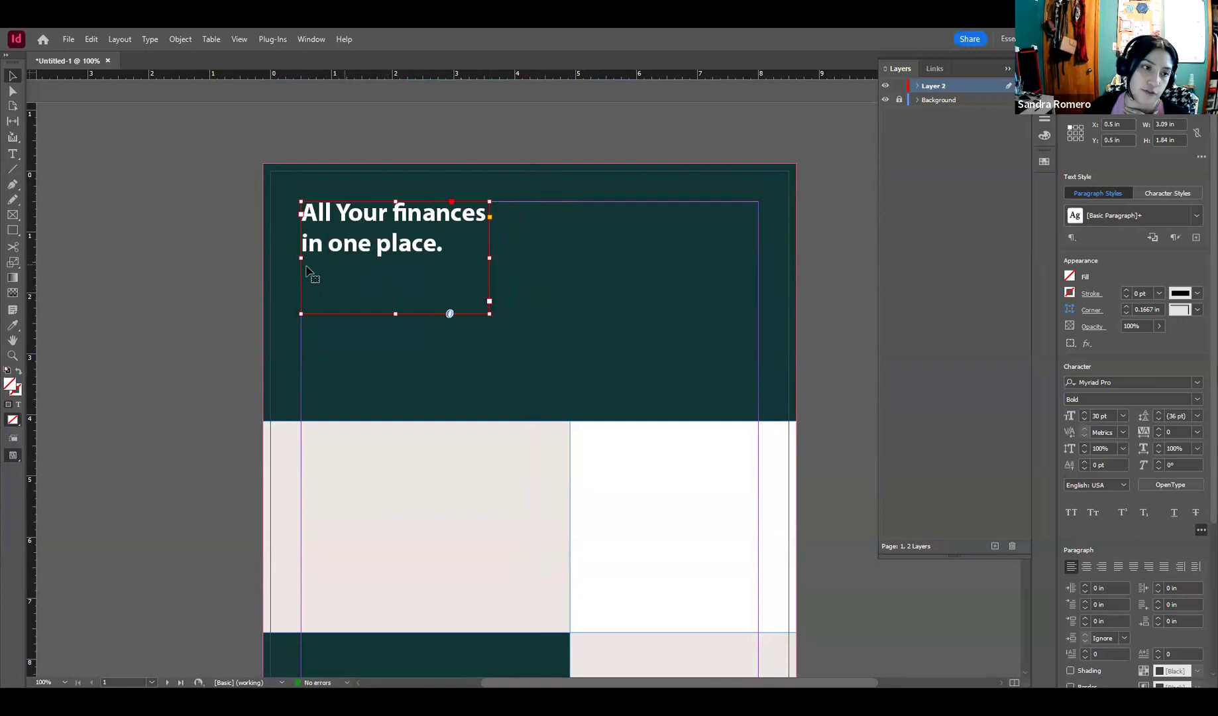
pyautogui.click(206, 232)
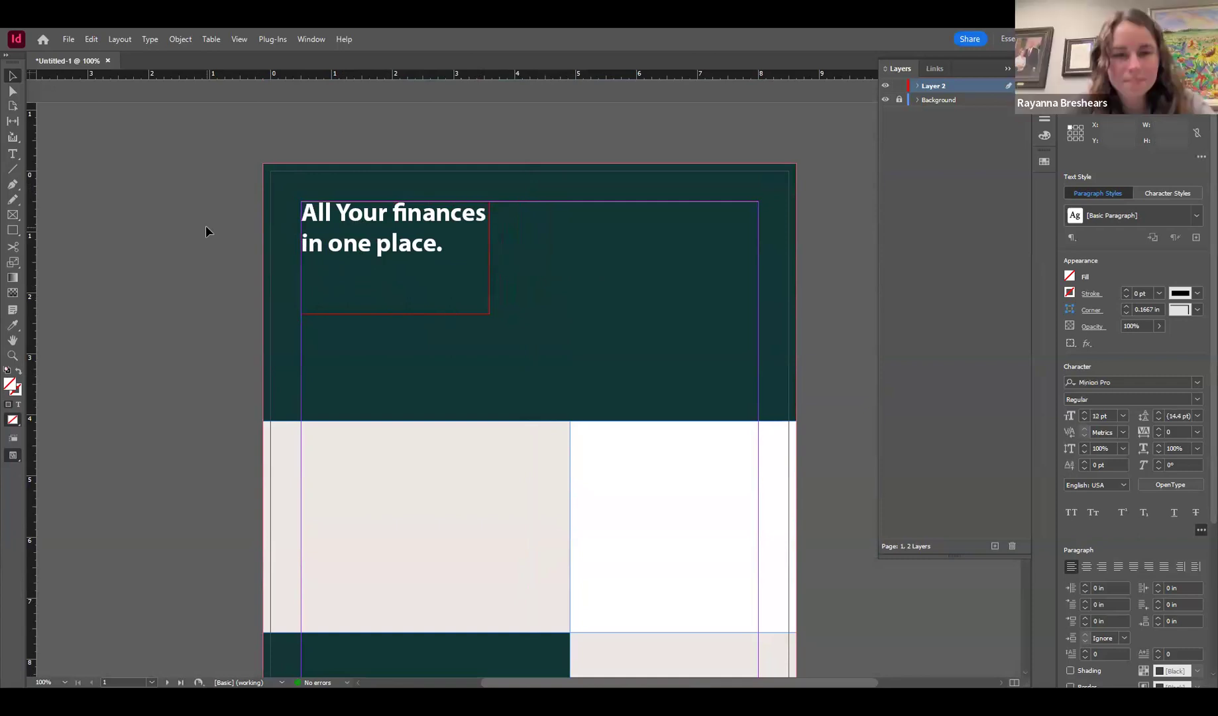
pyautogui.click(432, 247)
pyautogui.scroll(-10, 414, 332)
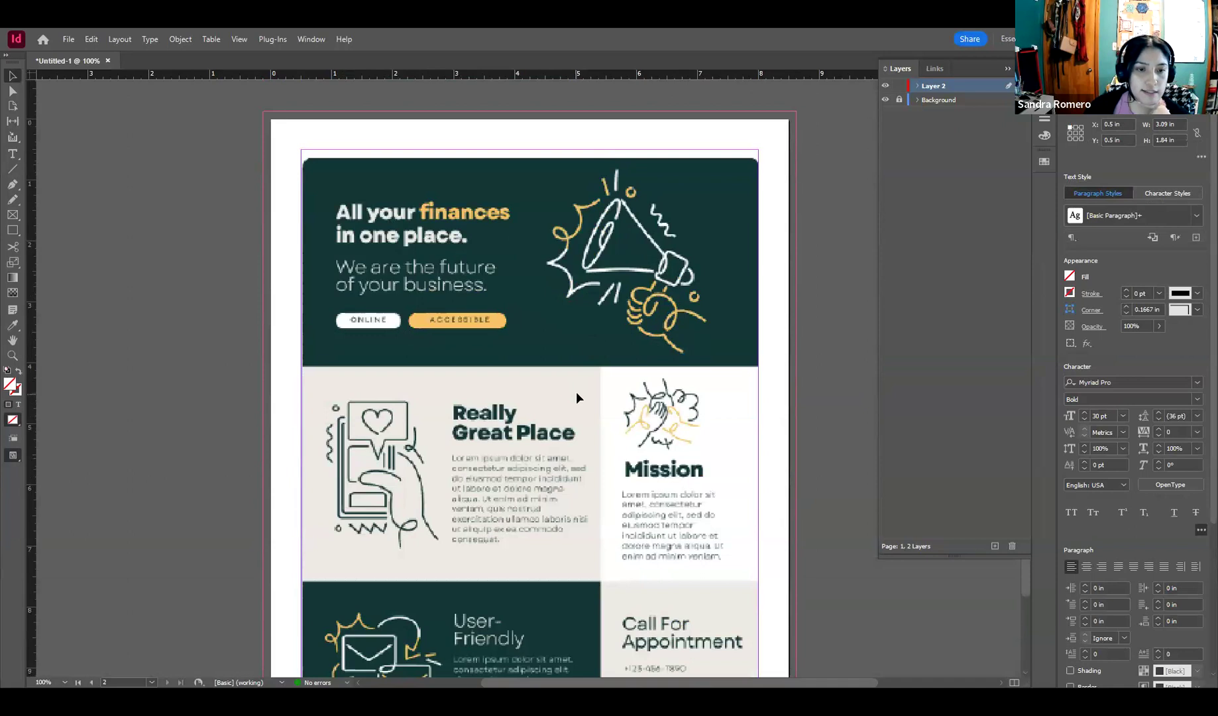
pyautogui.scroll(10, 524, 408)
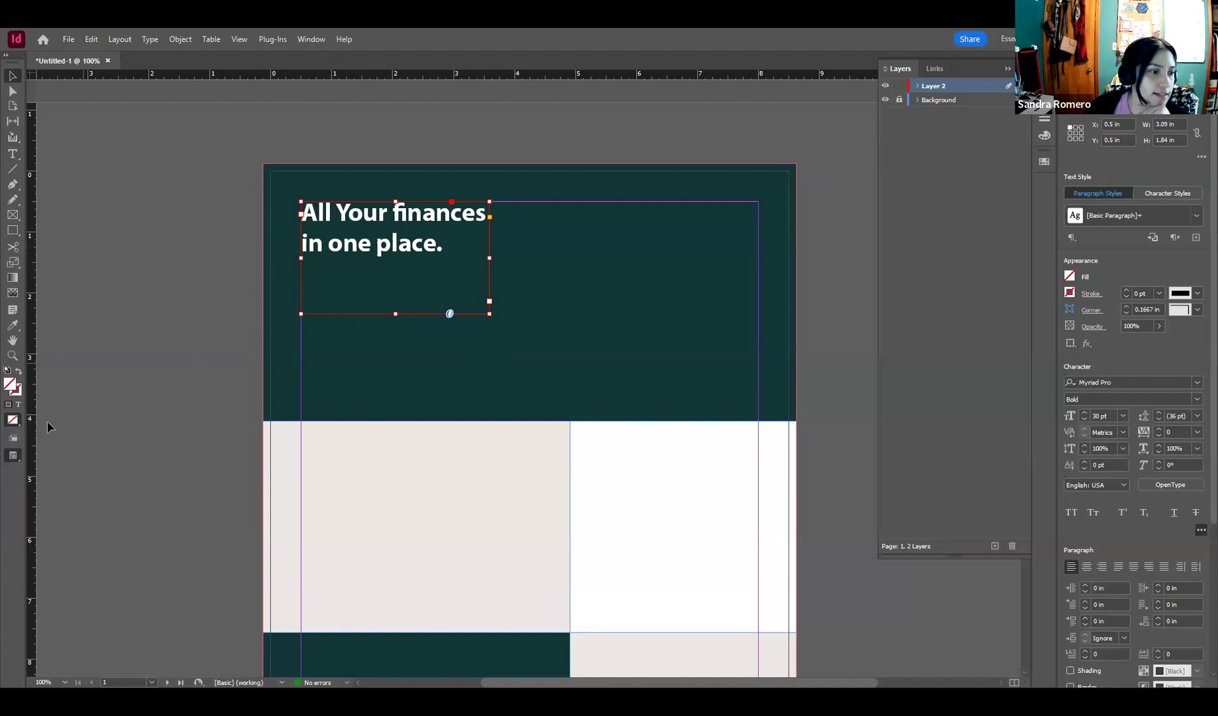
# Step: Try colouring the headline's text, rather than its frame, with the off-white sampled from the beige background panel
pyautogui.click(18, 406)
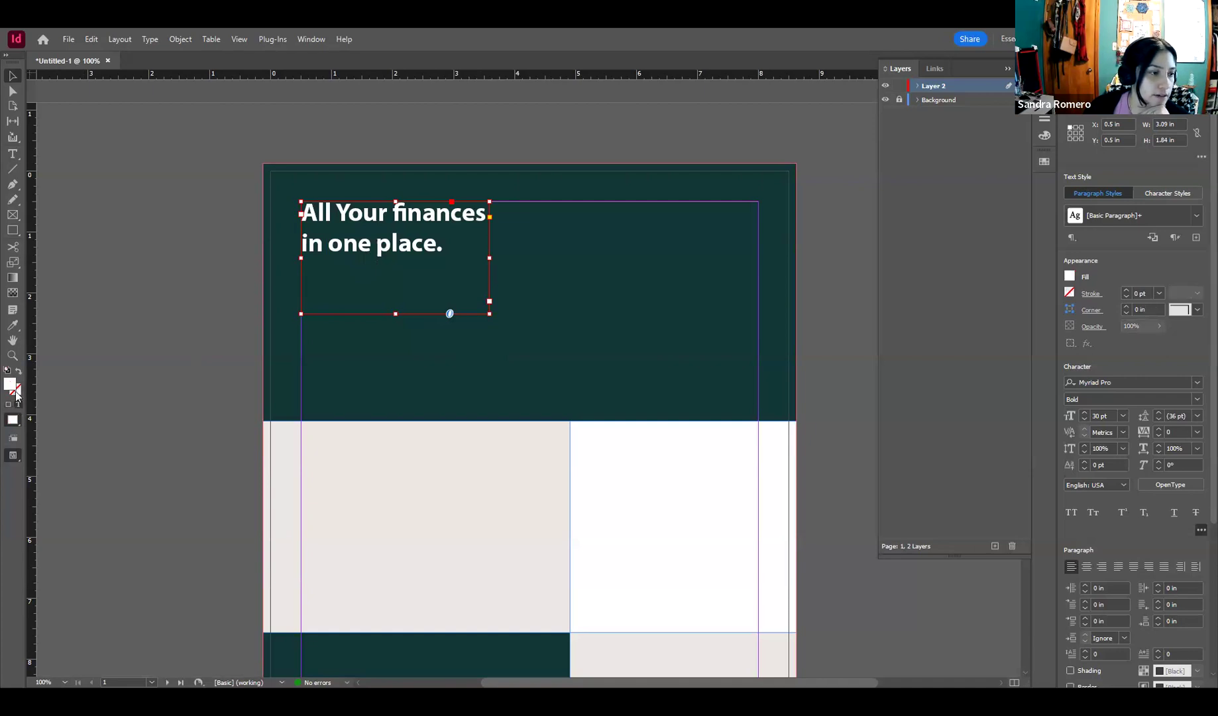
pyautogui.doubleClick(11, 385)
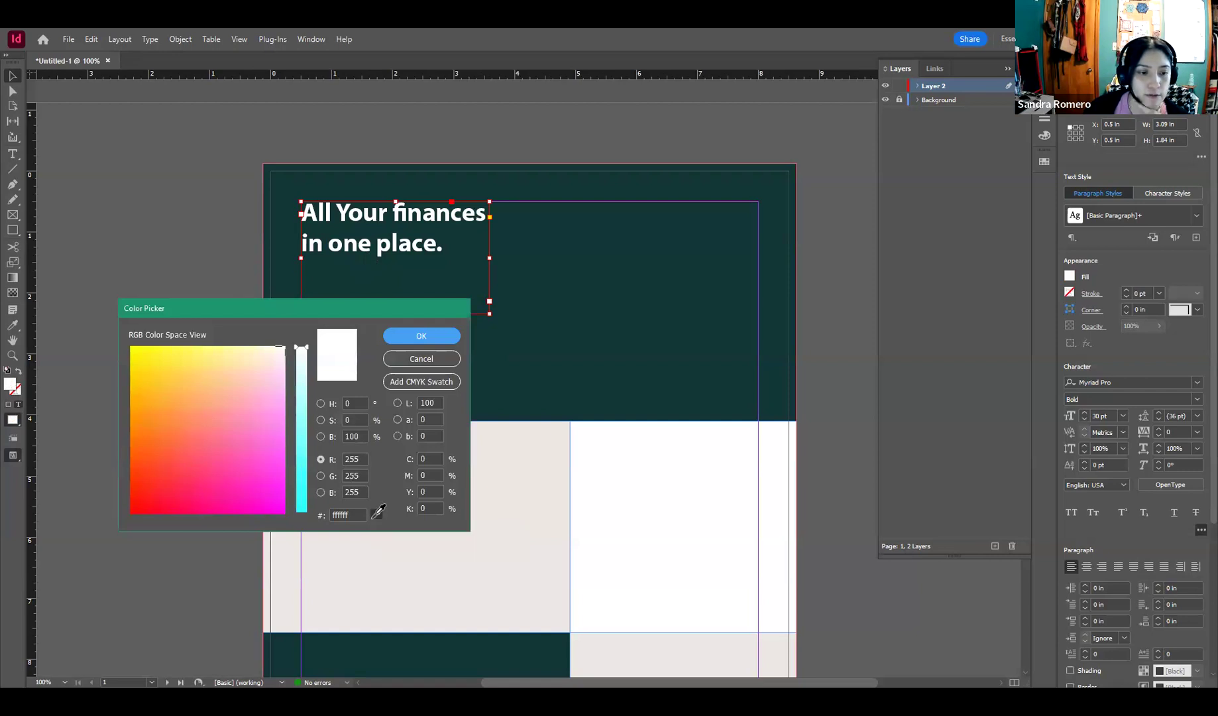
pyautogui.moveTo(376, 515); pyautogui.dragTo(503, 471)
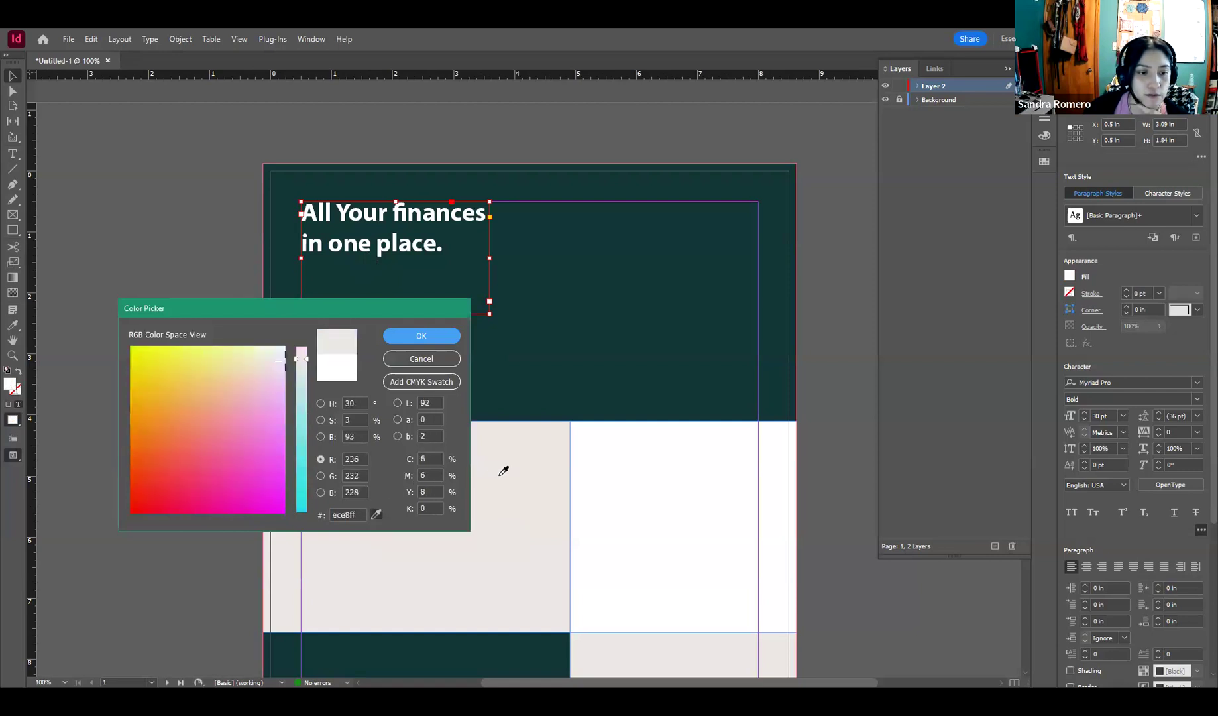
pyautogui.click(422, 336)
pyautogui.click(377, 356)
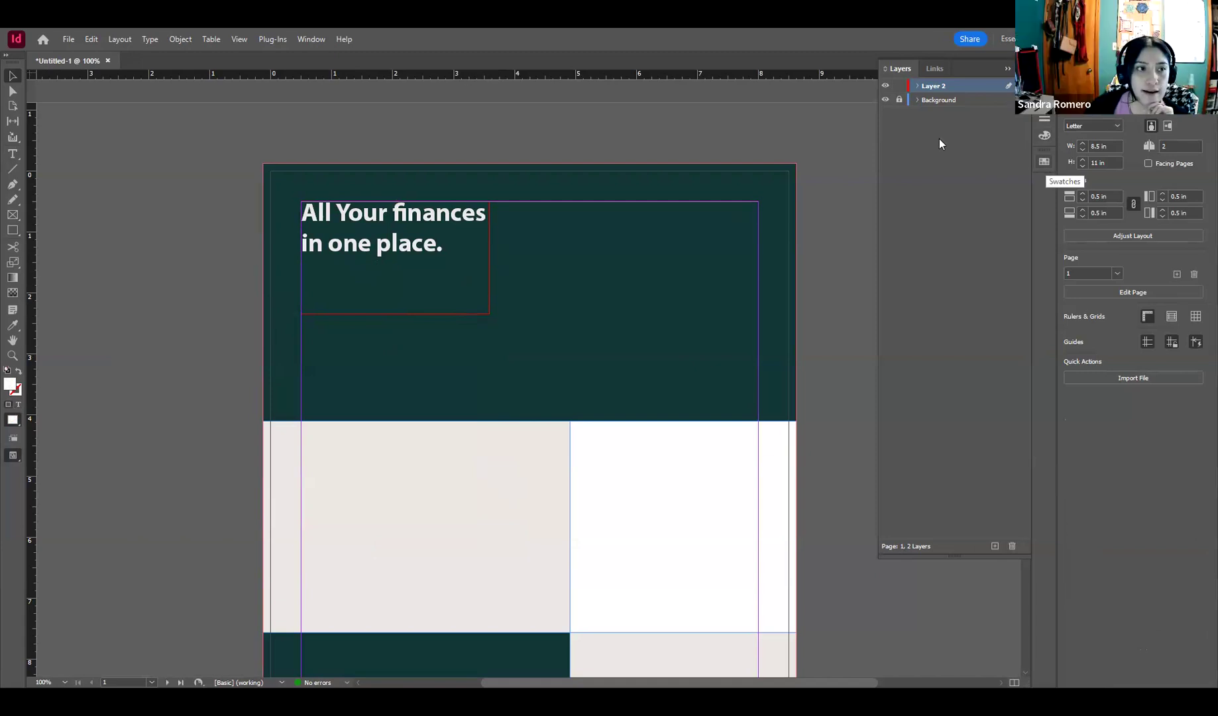
pyautogui.click(239, 41)
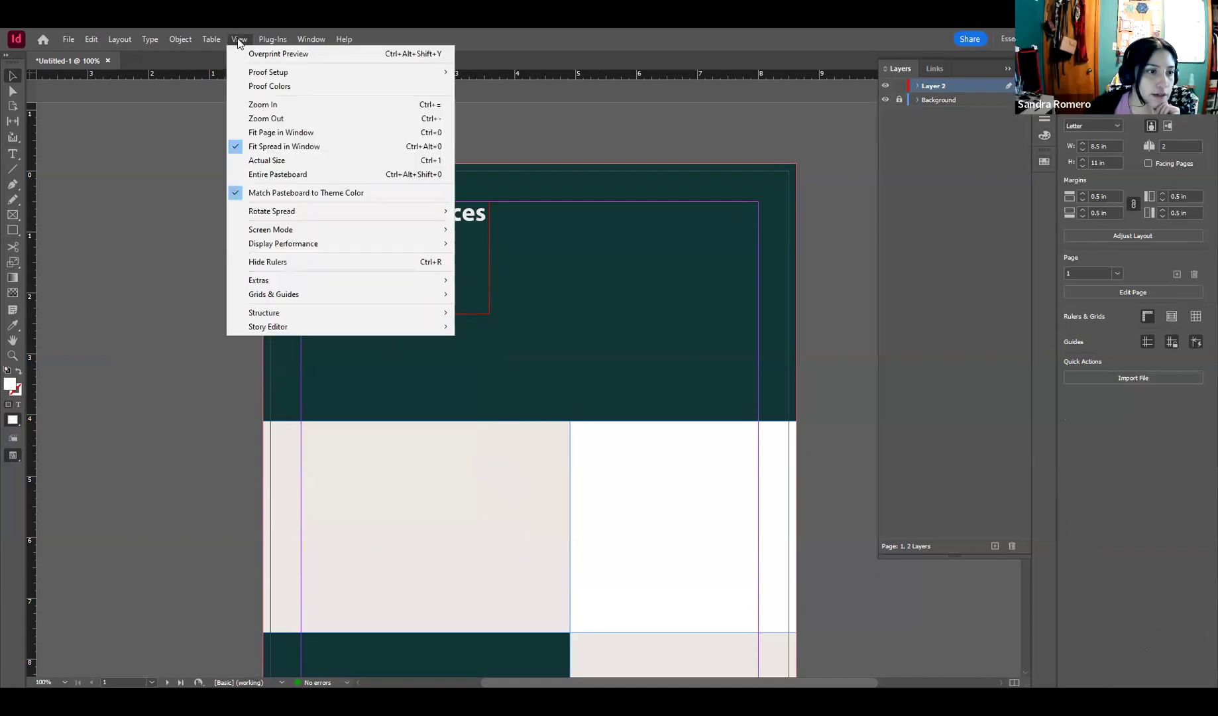
pyautogui.moveTo(311, 39)
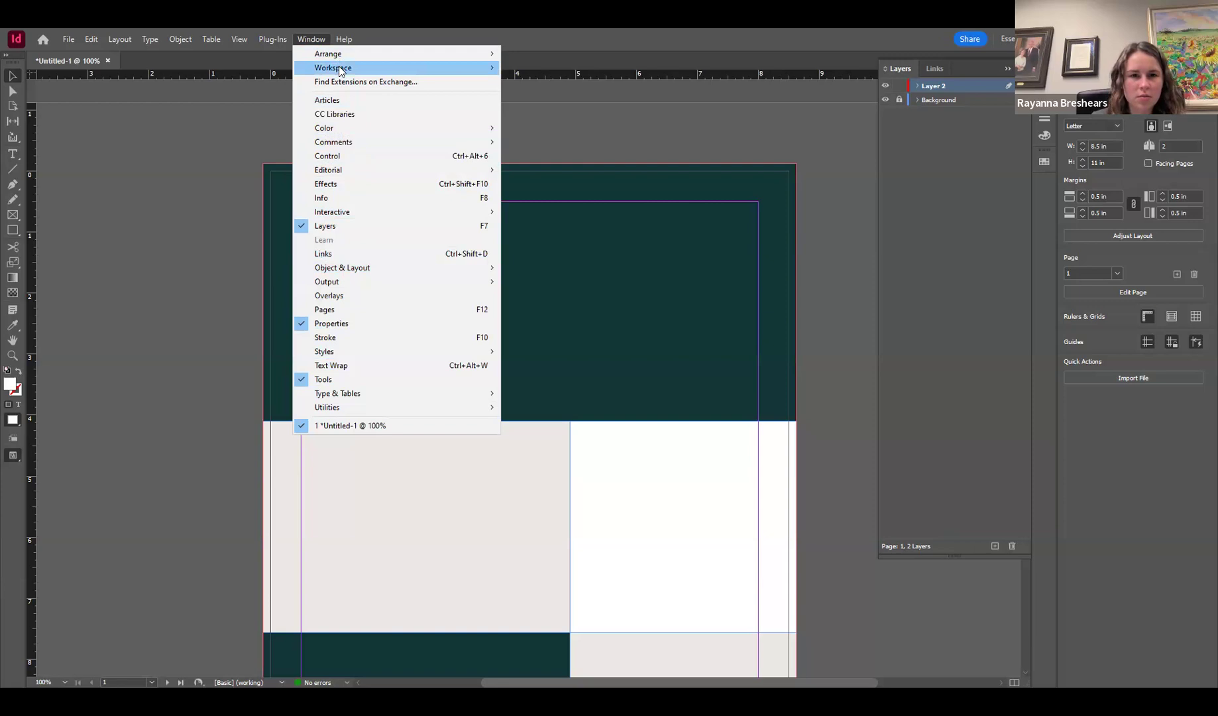
pyautogui.moveTo(341, 70)
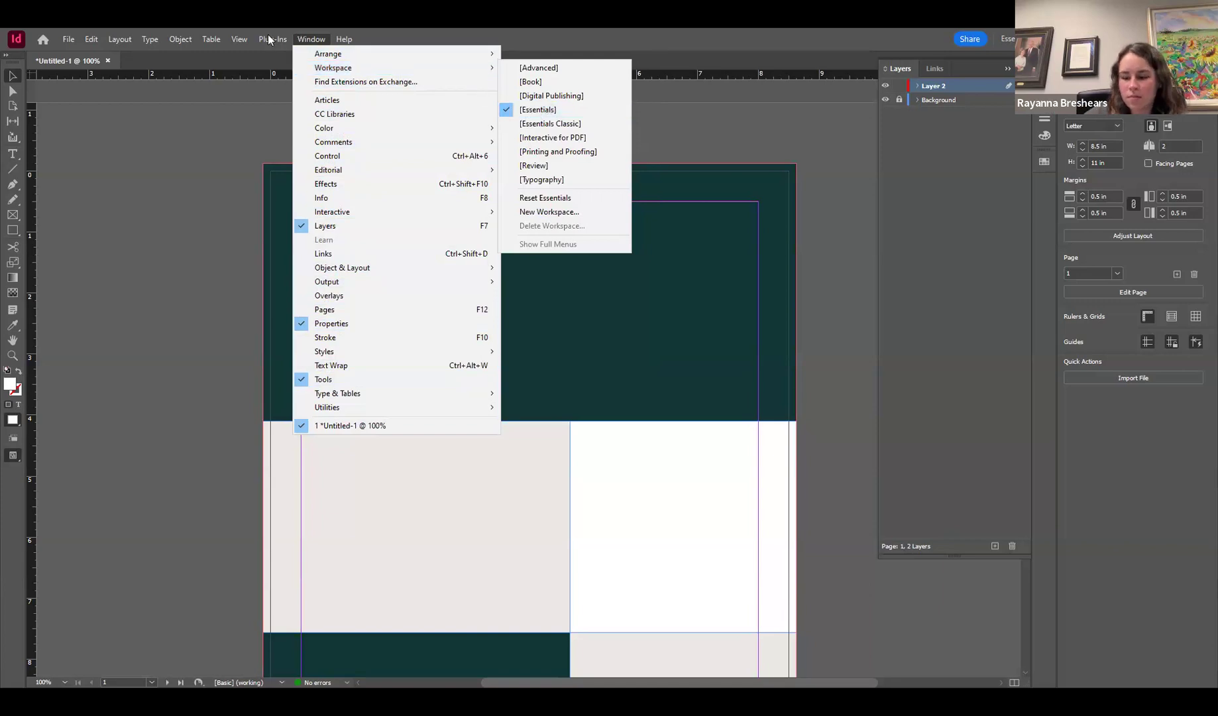
pyautogui.moveTo(239, 39)
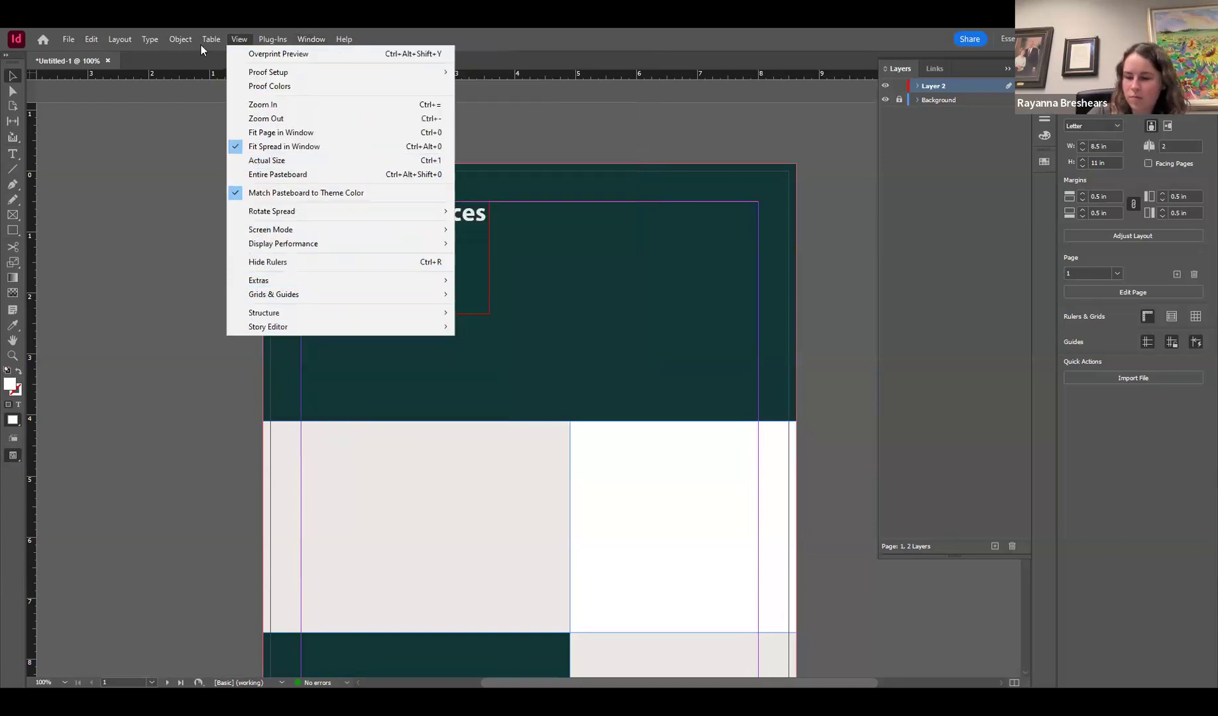
pyautogui.press('Left')
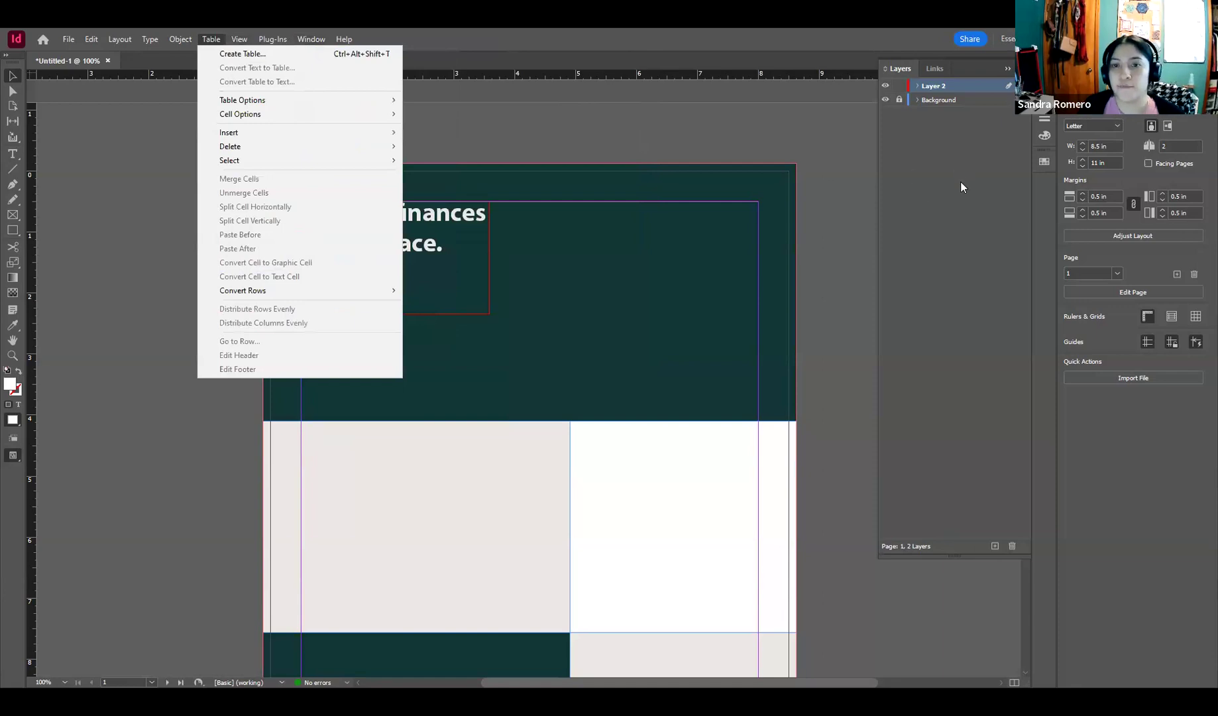
# Step: Add the current white (#ffffff) to the document's swatches as the CMYK swatch C=0 M=0 Y=0 K=0
pyautogui.click(1042, 163)
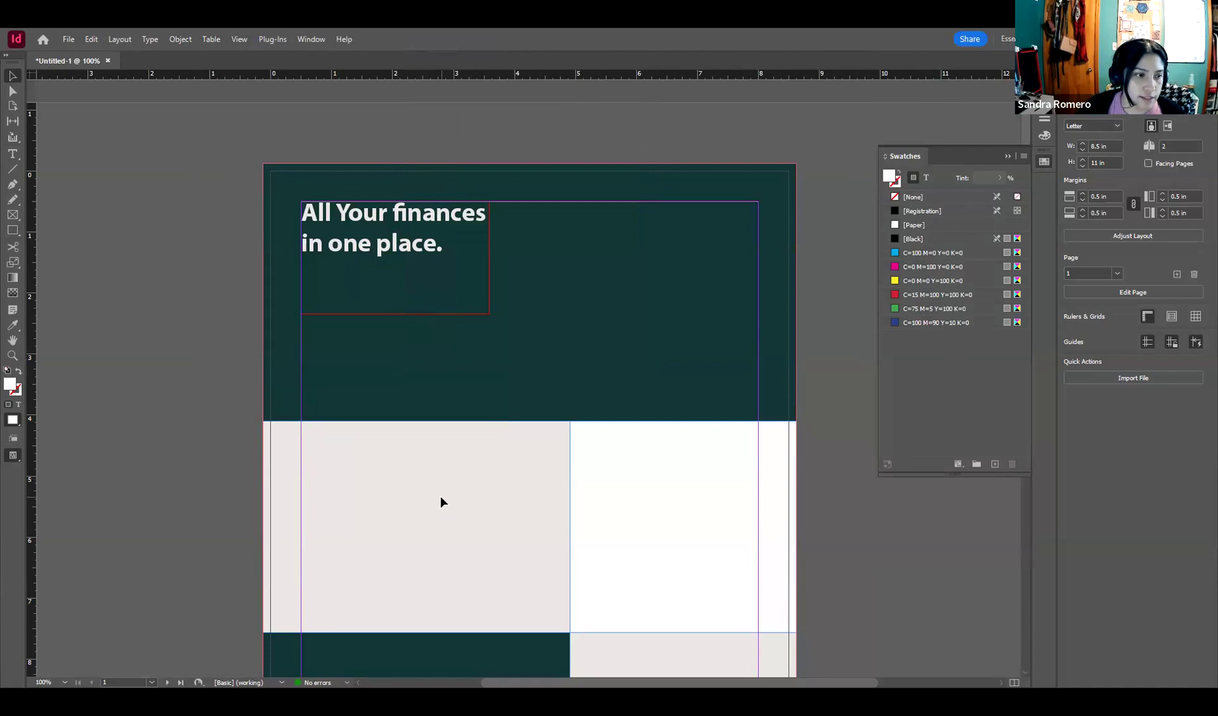
pyautogui.doubleClick(10, 387)
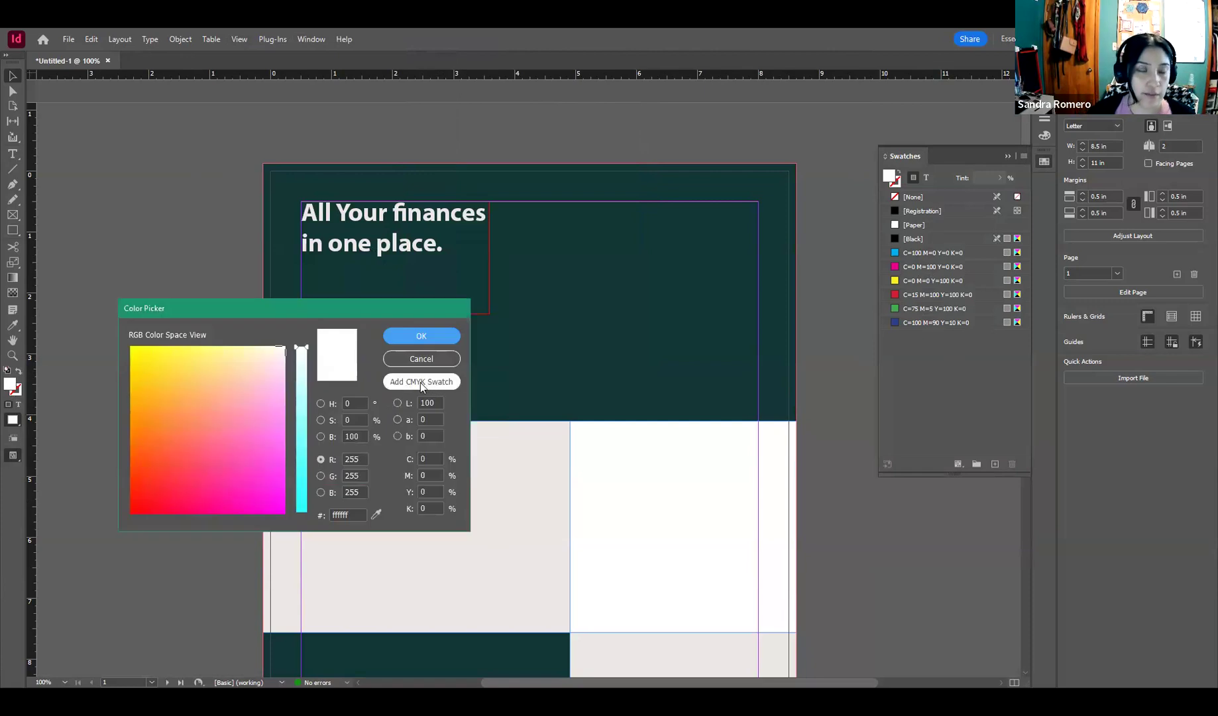
pyautogui.click(431, 382)
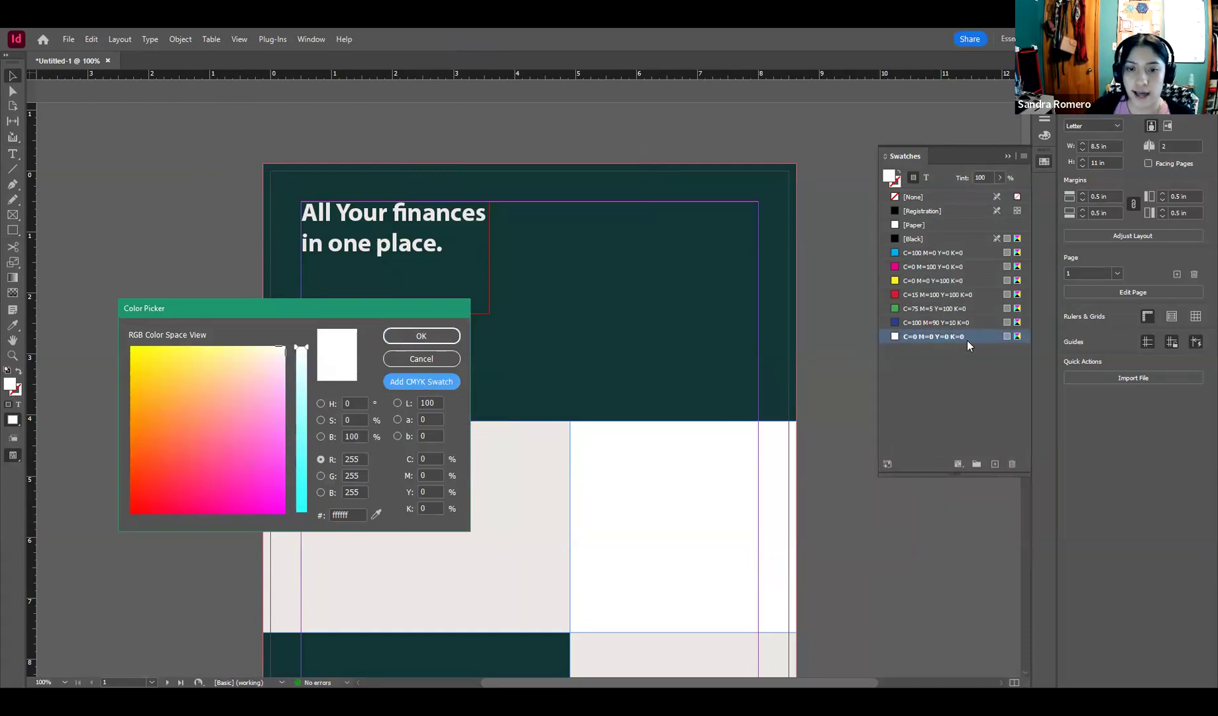
pyautogui.click(430, 336)
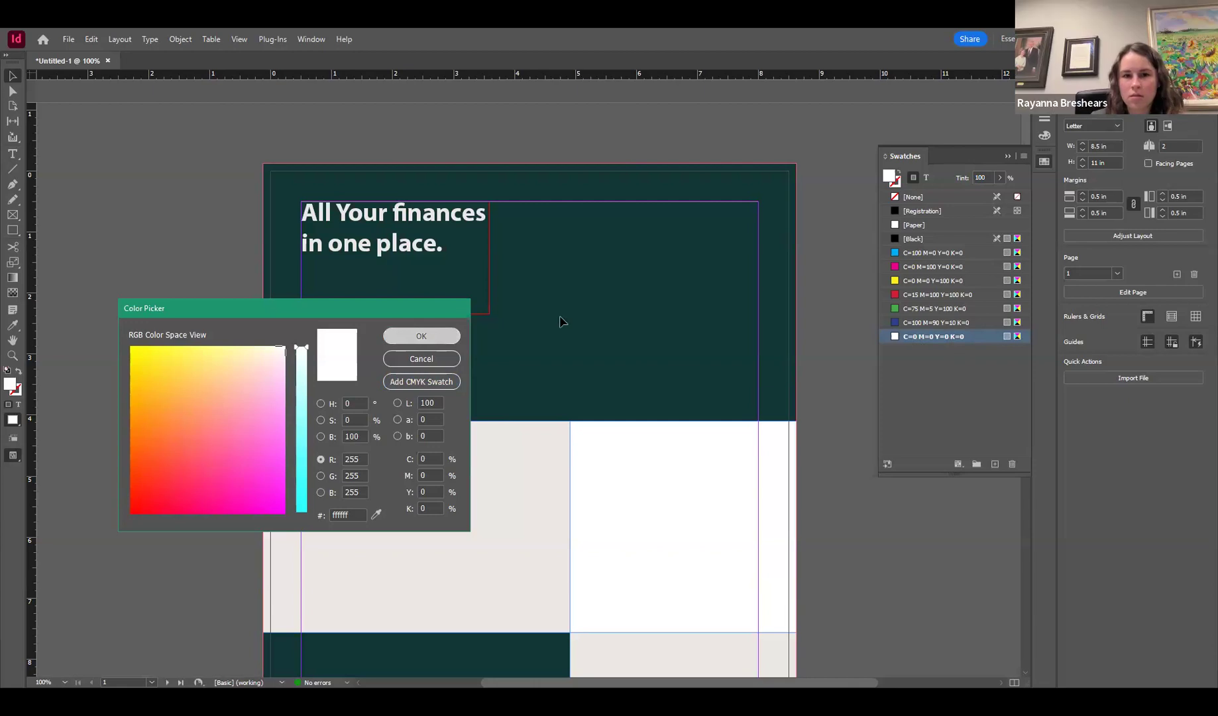
# Step: Unlock the Background layer and add the top panel's dark green as the CMYK swatch C=88 M=58 Y=63 K=57
pyautogui.scroll(-5, 536, 427)
pyautogui.scroll(4, 538, 436)
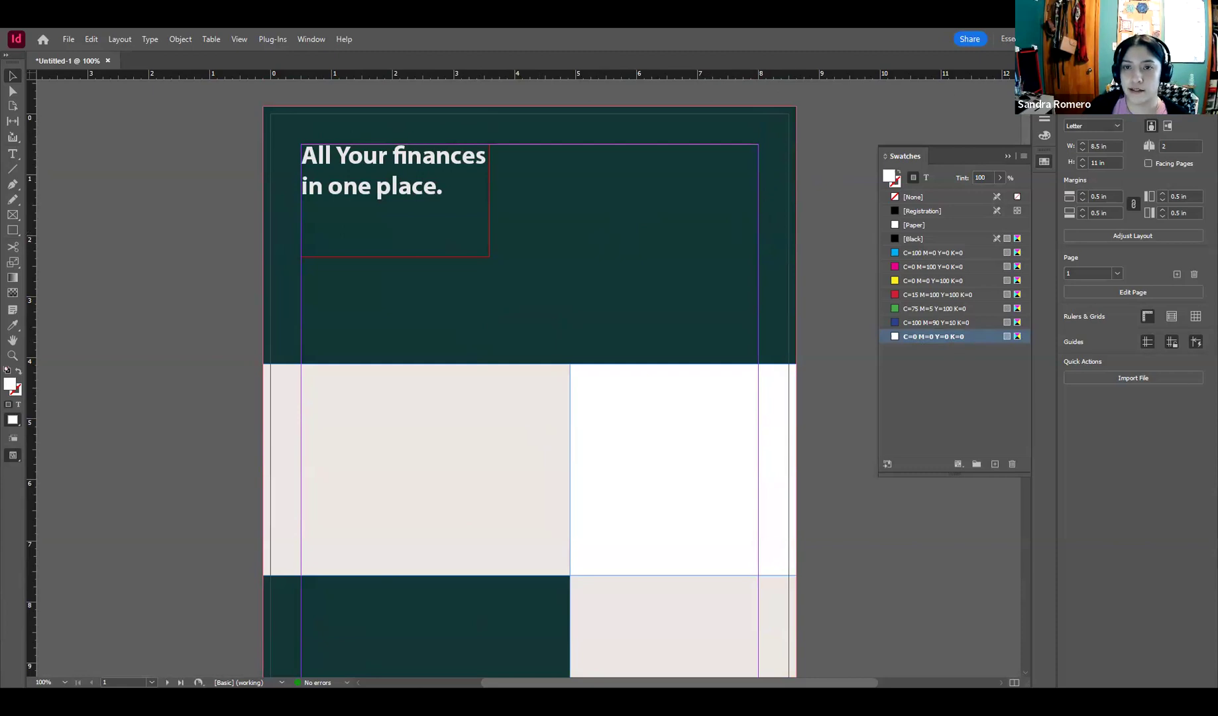
pyautogui.click(1044, 77)
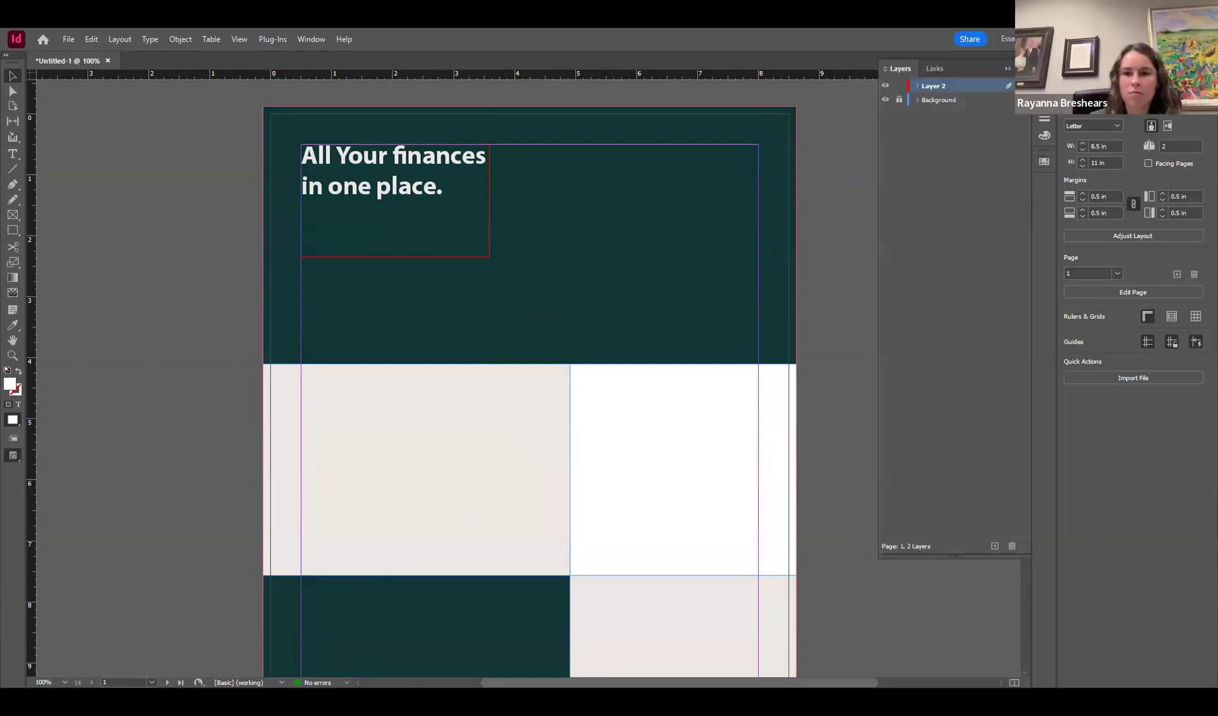
pyautogui.click(898, 100)
pyautogui.click(686, 200)
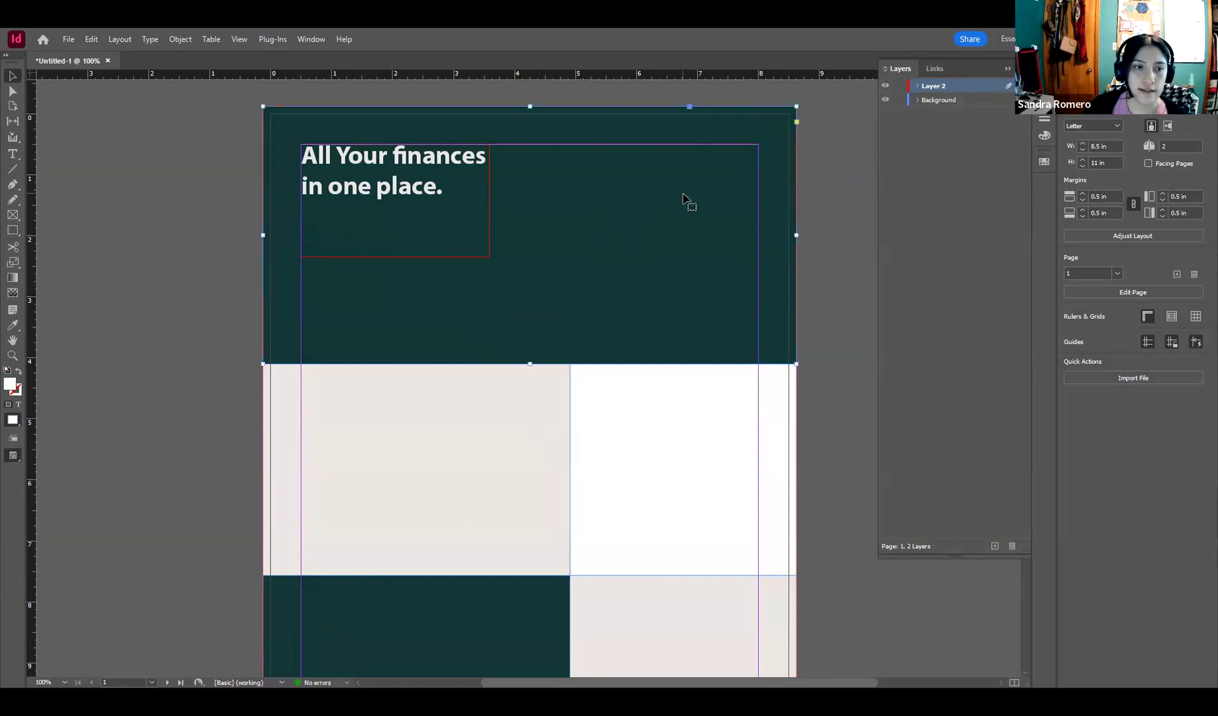
pyautogui.click(1043, 163)
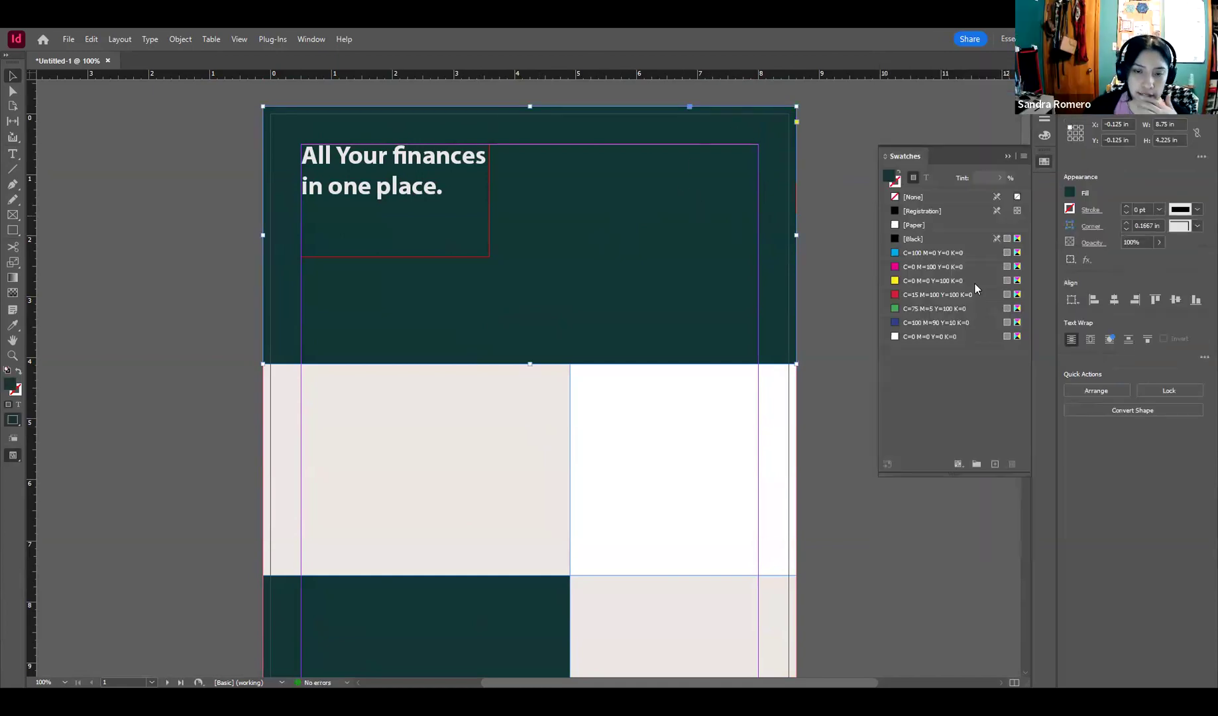
pyautogui.doubleClick(11, 387)
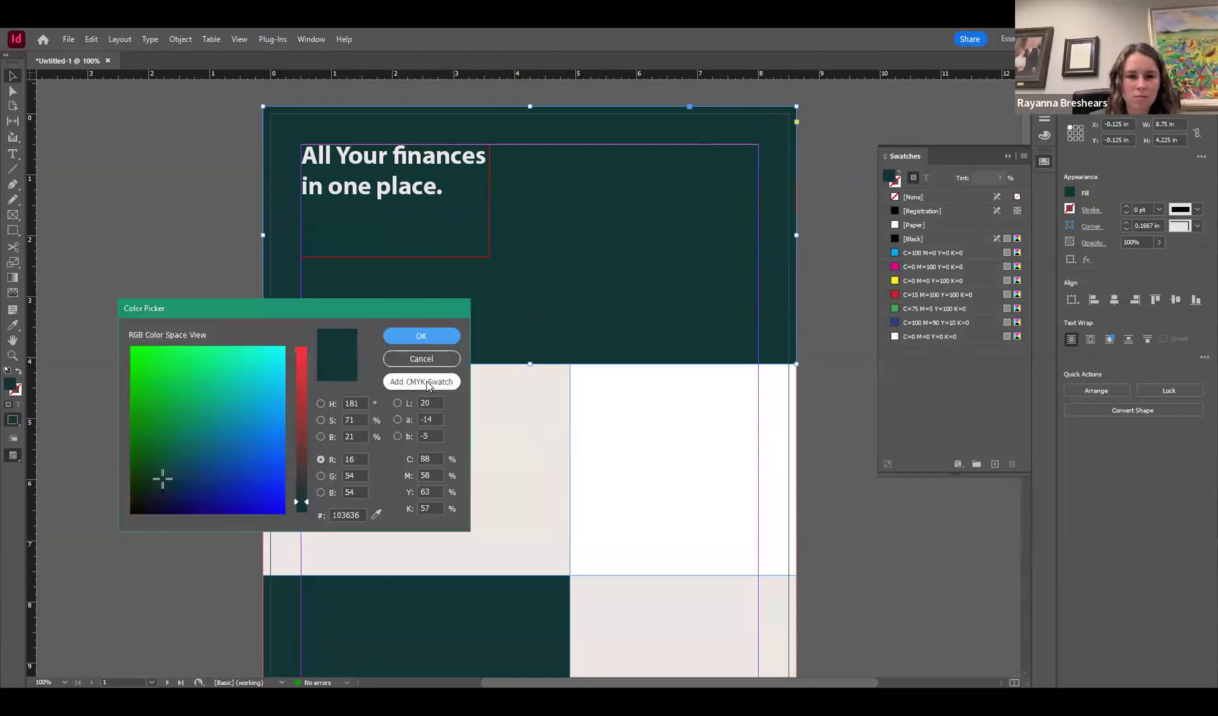
pyautogui.click(422, 381)
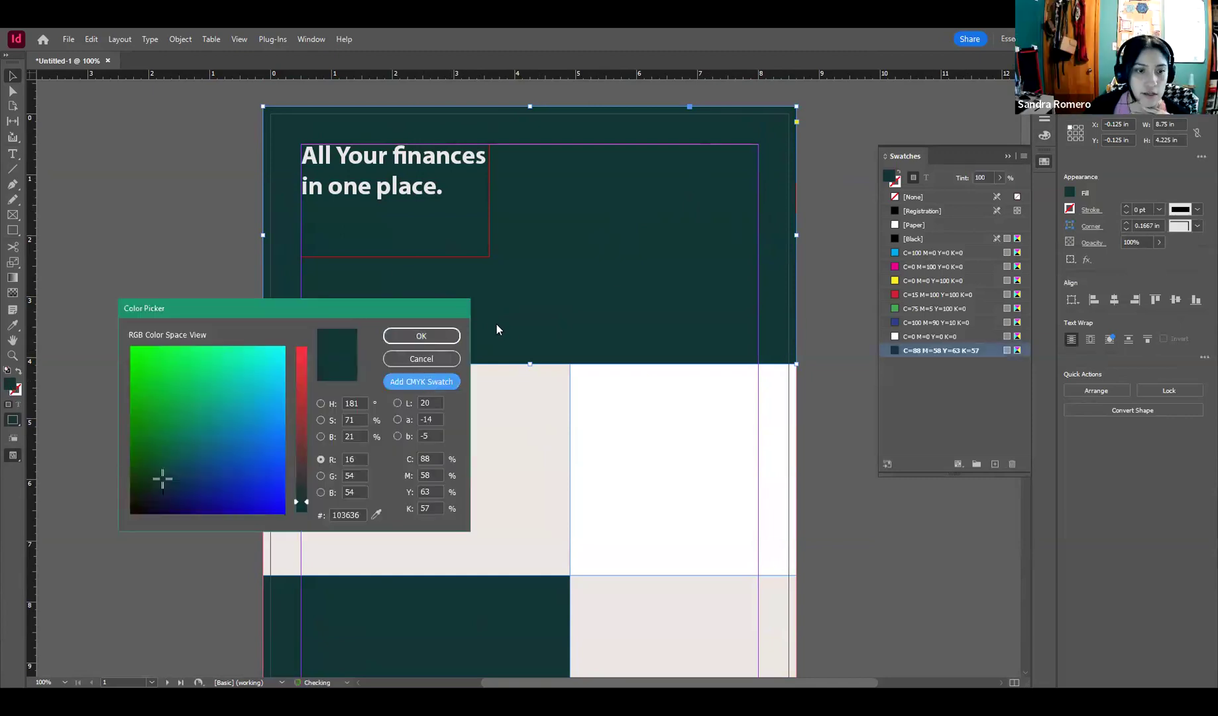
pyautogui.click(430, 356)
# Step: Add the yellow-orange of page 1's bottom band as the CMYK swatch C=4 M=24 Y=71 K=0, and lock the Background layer again
pyautogui.scroll(-2, 483, 408)
pyautogui.scroll(-8, 494, 386)
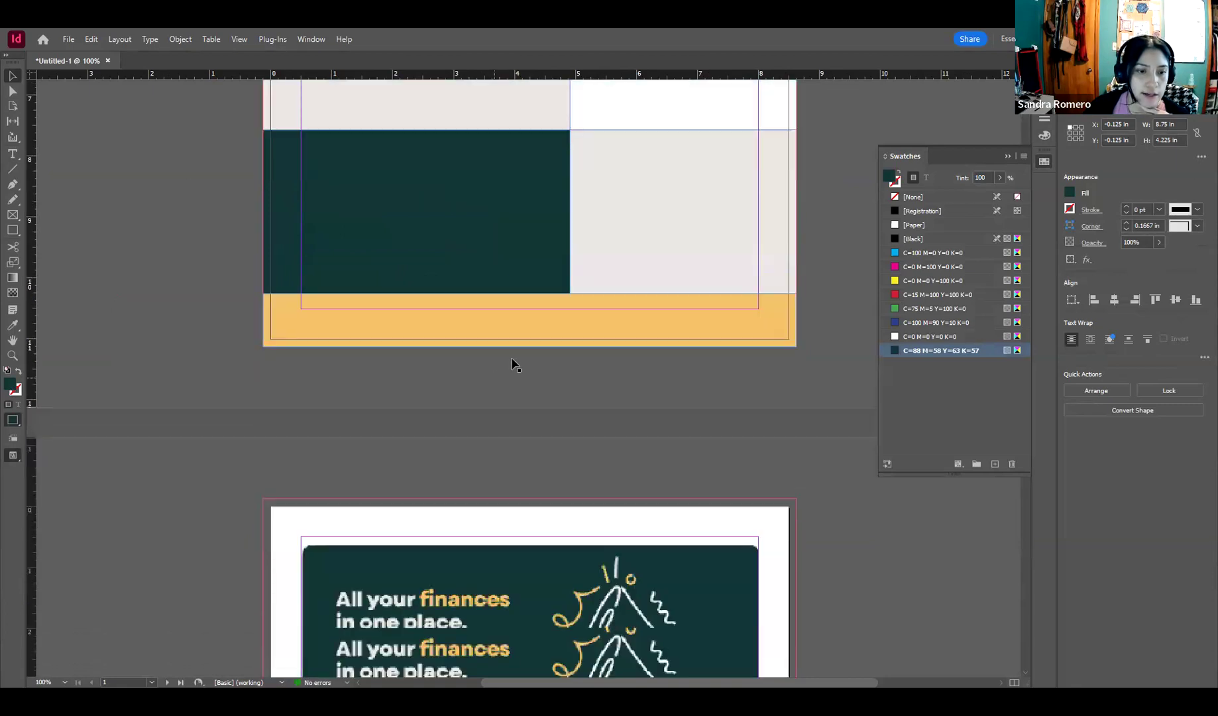
pyautogui.click(629, 274)
pyautogui.doubleClick(11, 385)
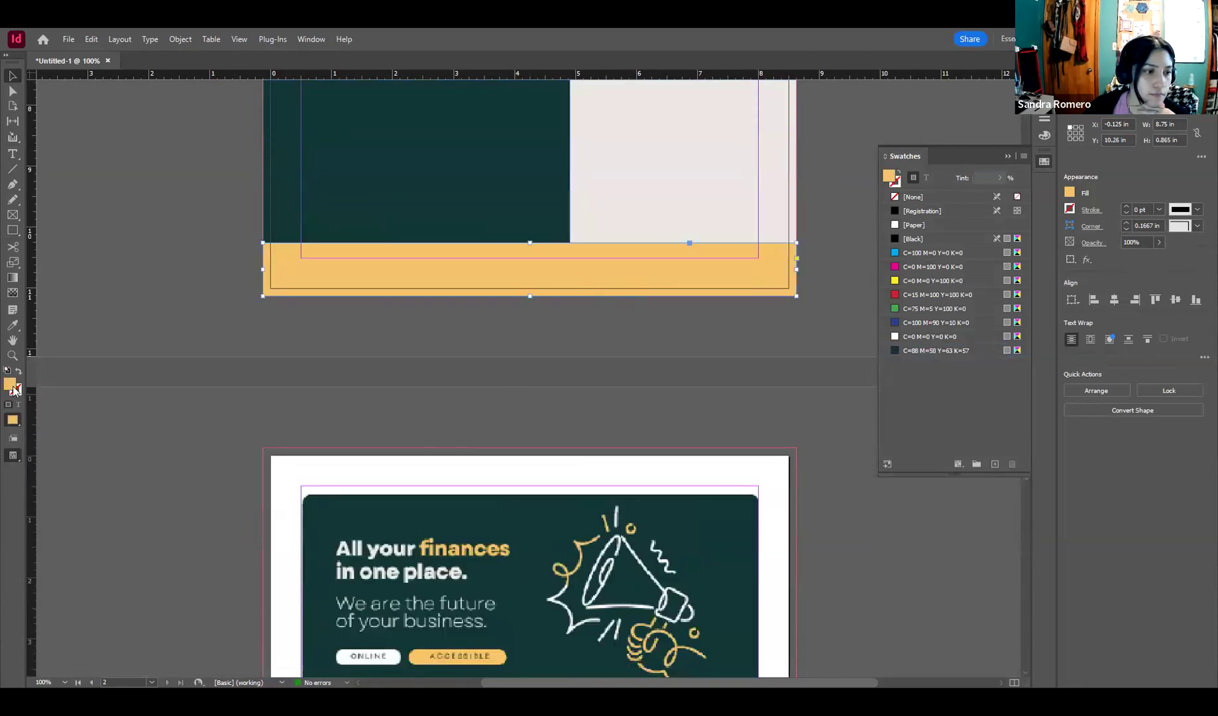
pyautogui.click(422, 381)
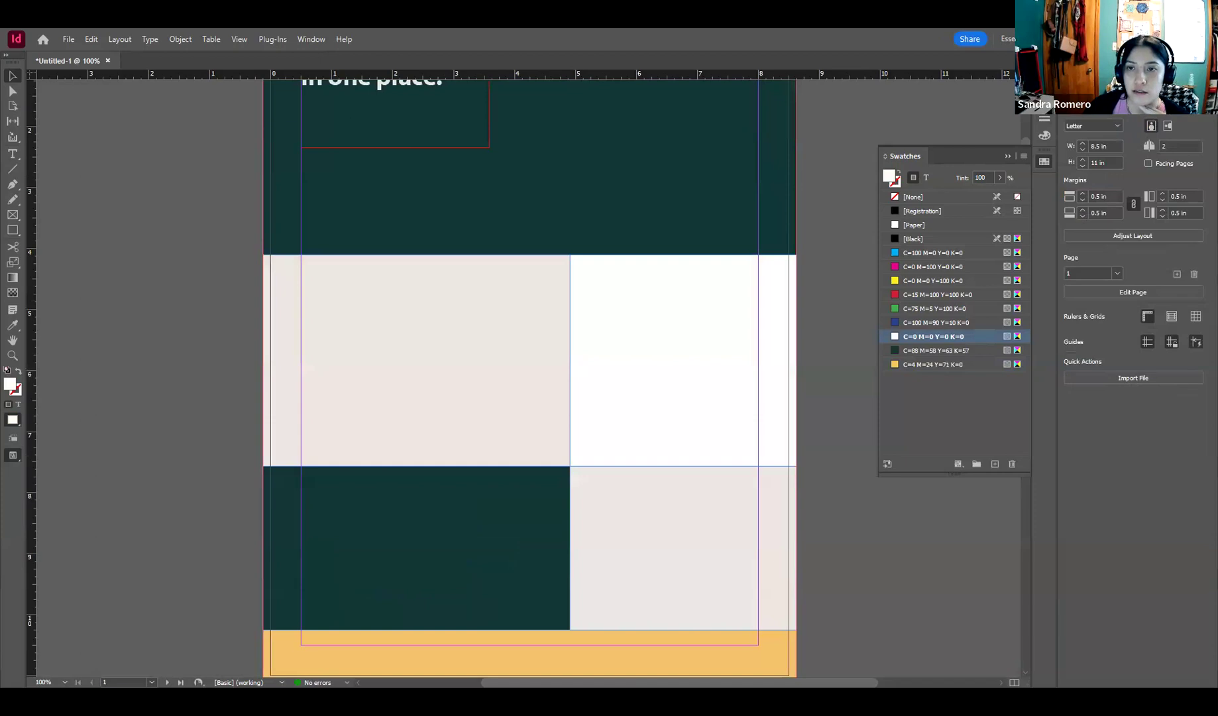
pyautogui.click(1044, 75)
pyautogui.click(900, 101)
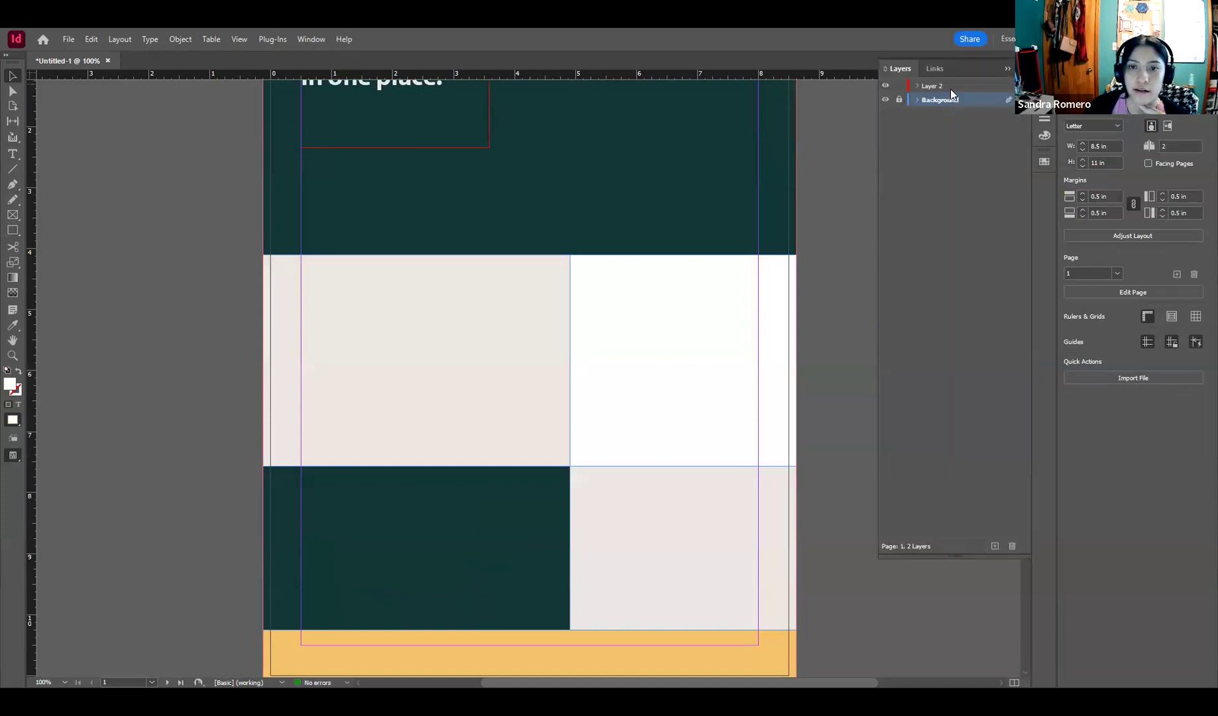
# Step: Try the magenta swatch C=0 M=100 Y=0 K=0 as the headline frame's fill, and remove that fill again
pyautogui.click(1044, 136)
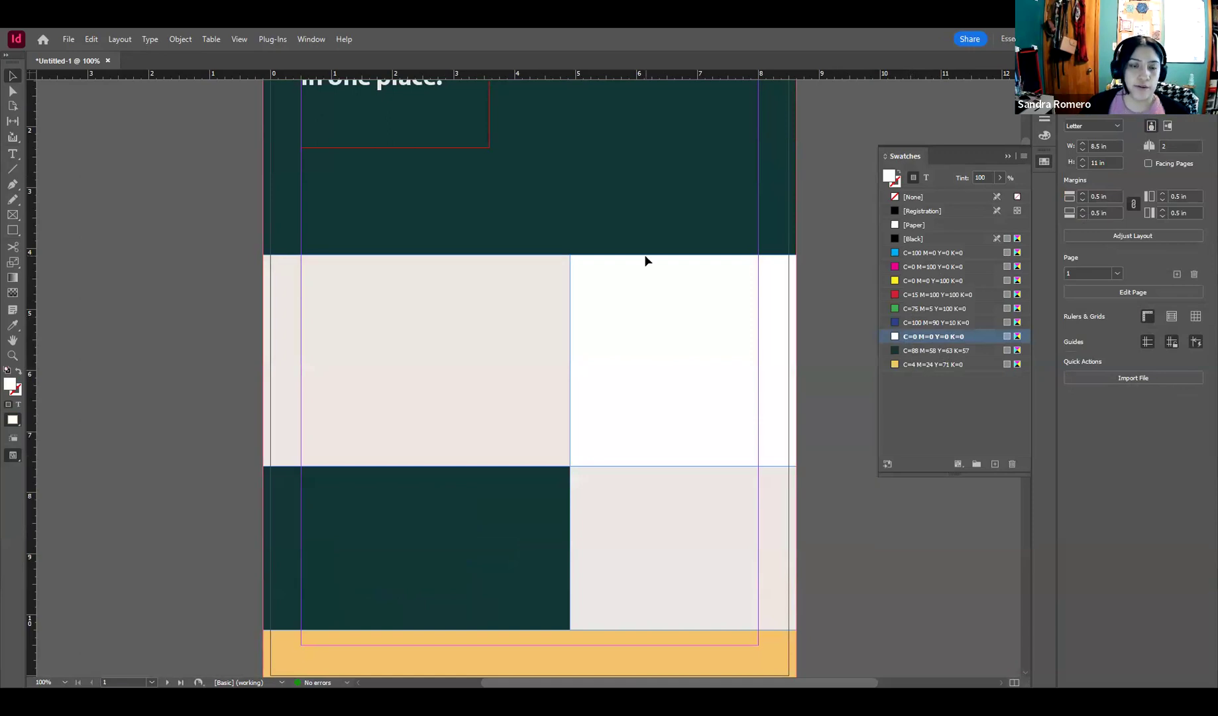
pyautogui.scroll(3, 644, 258)
pyautogui.click(466, 228)
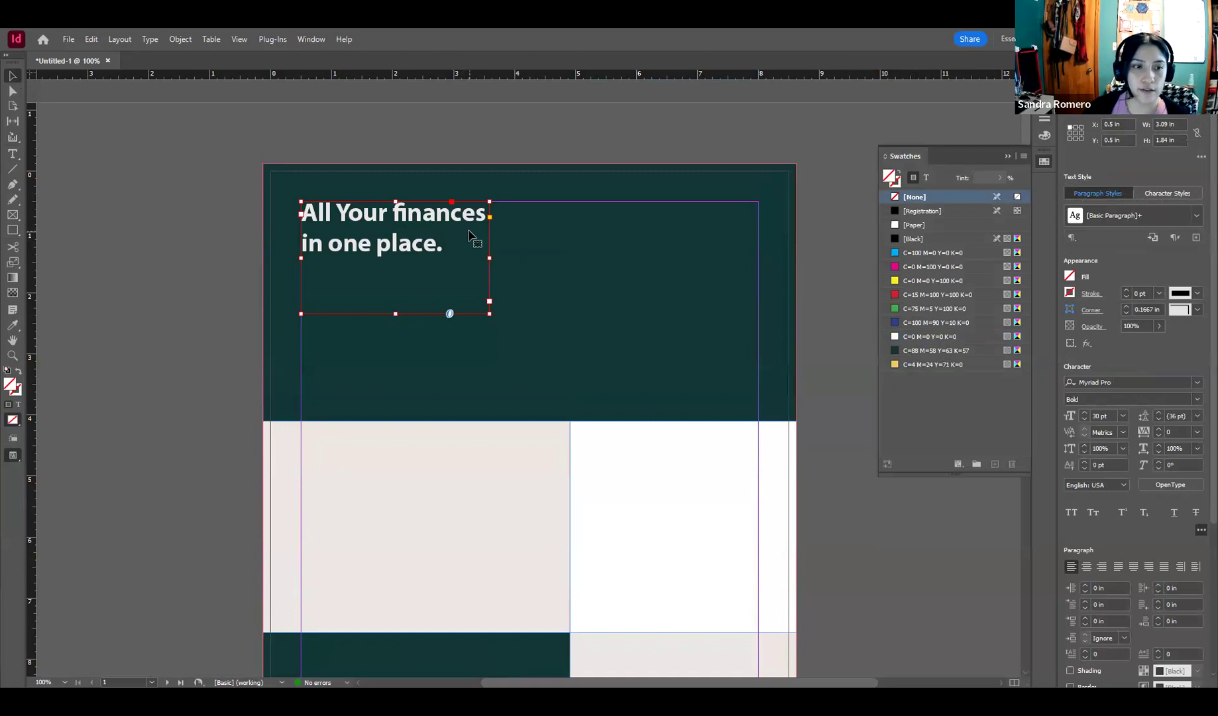
pyautogui.click(935, 266)
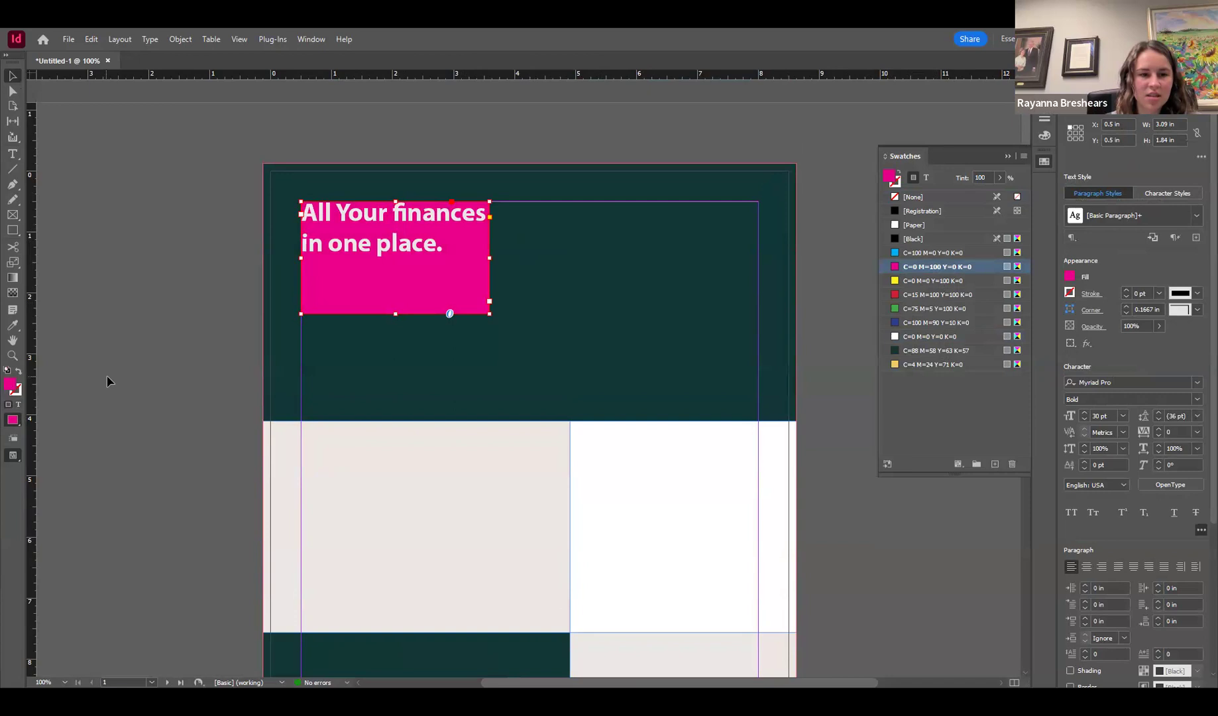
pyautogui.press('/')
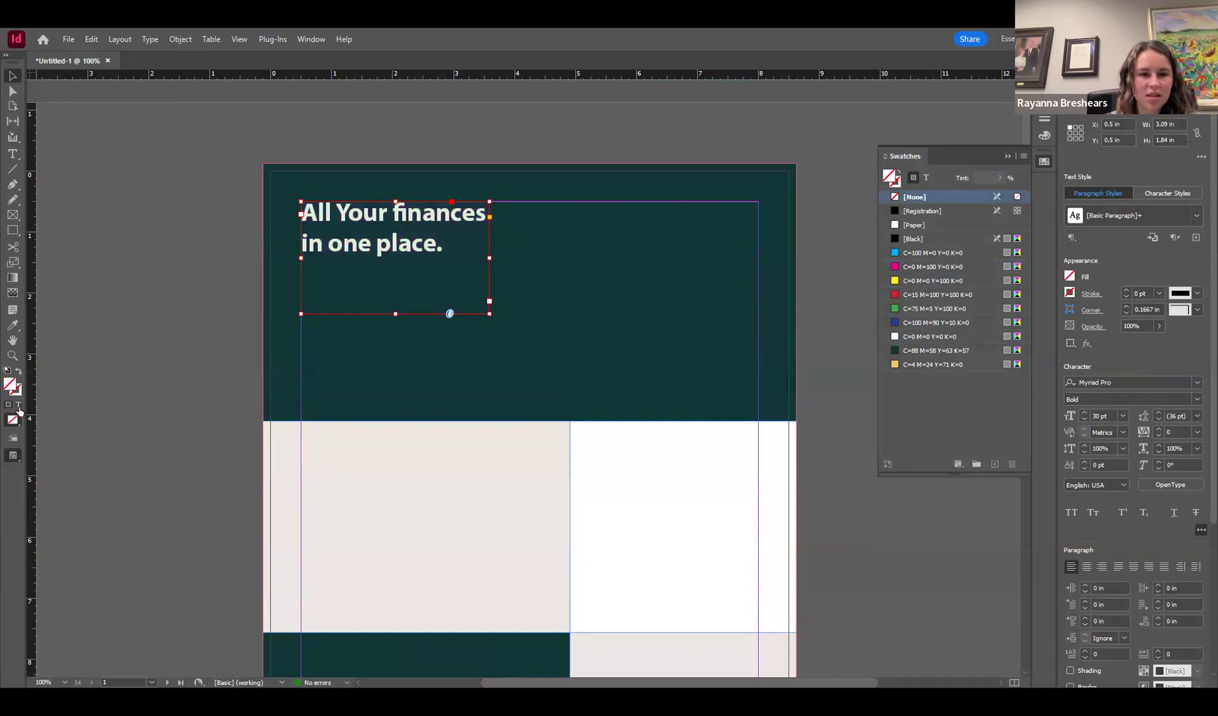
# Step: Target the headline's text instead of its frame, try the yellow and green swatches, and settle on white C=0 M=0 Y=0 K=0
pyautogui.click(18, 406)
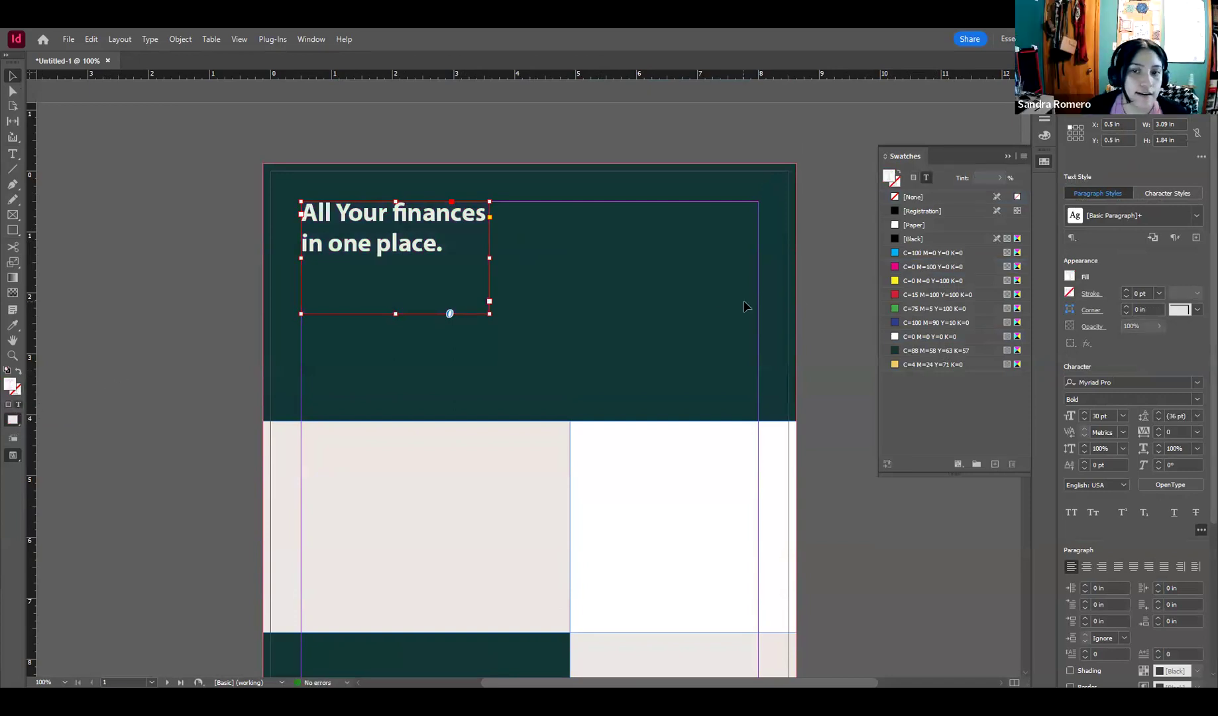
pyautogui.click(942, 282)
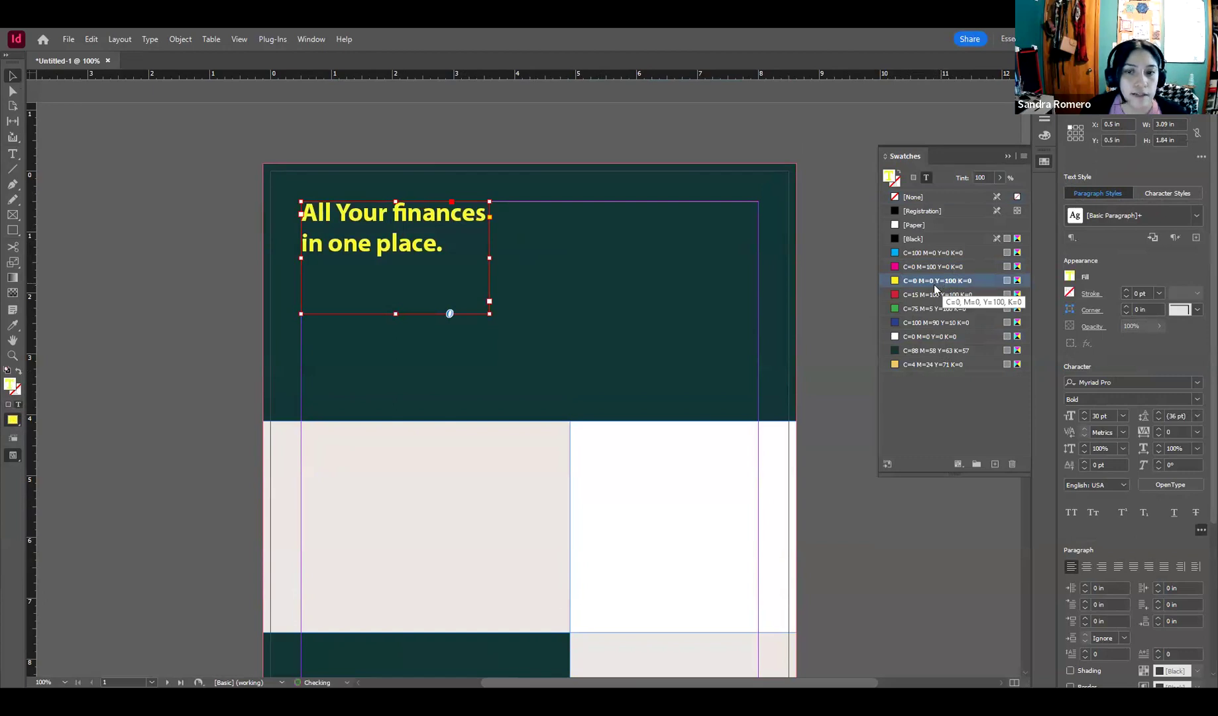
pyautogui.click(929, 309)
pyautogui.click(921, 336)
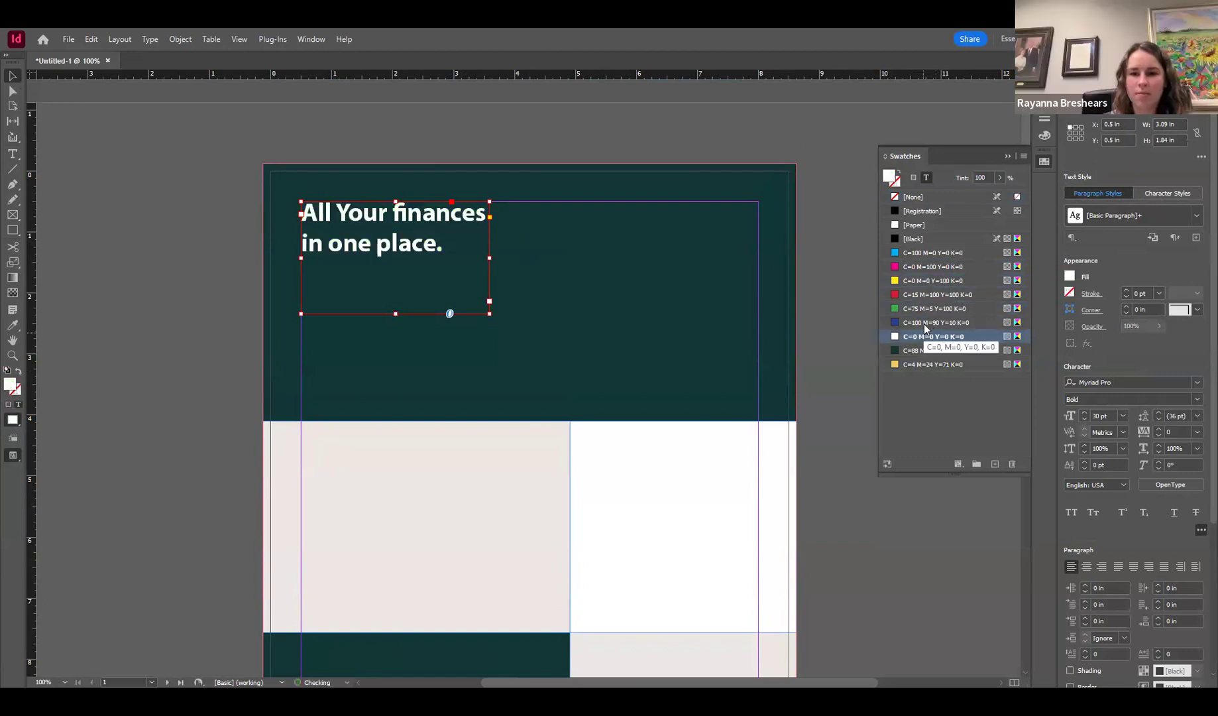
# Step: Delete the white C=0 M=0 Y=0 K=0 swatch, replacing it with [Black], and deselect the headline
pyautogui.click(923, 323)
pyautogui.click(927, 297)
pyautogui.click(934, 336)
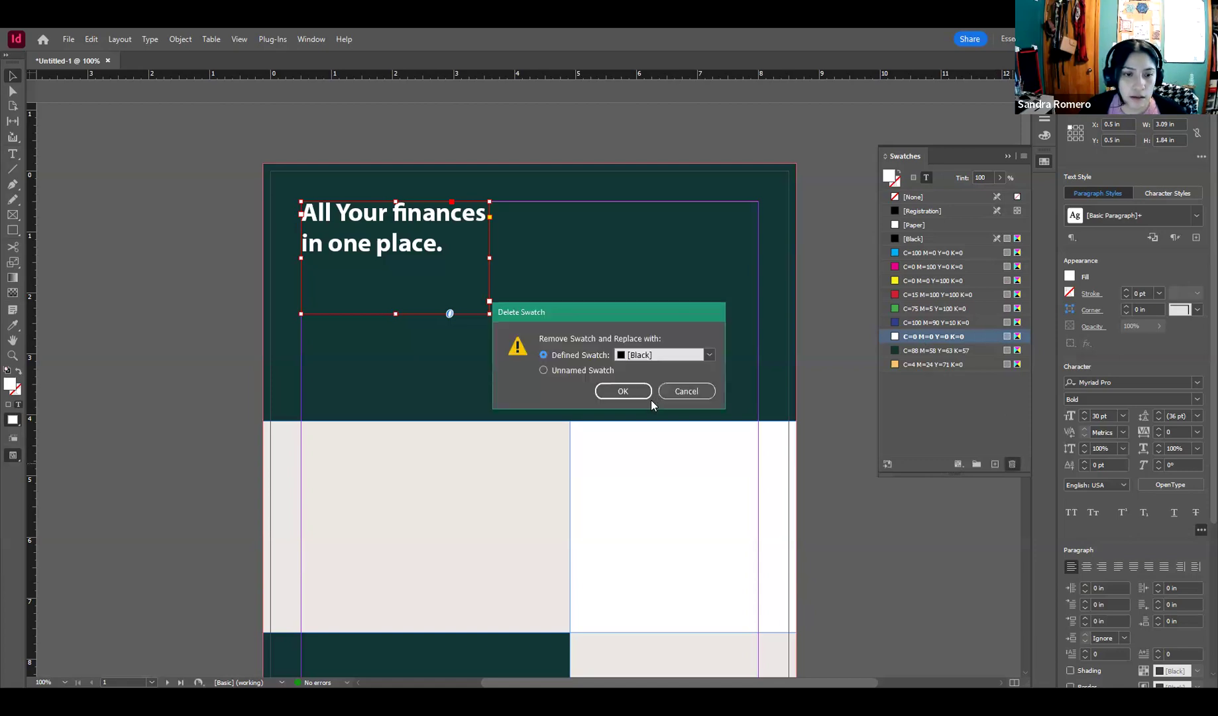
pyautogui.click(623, 391)
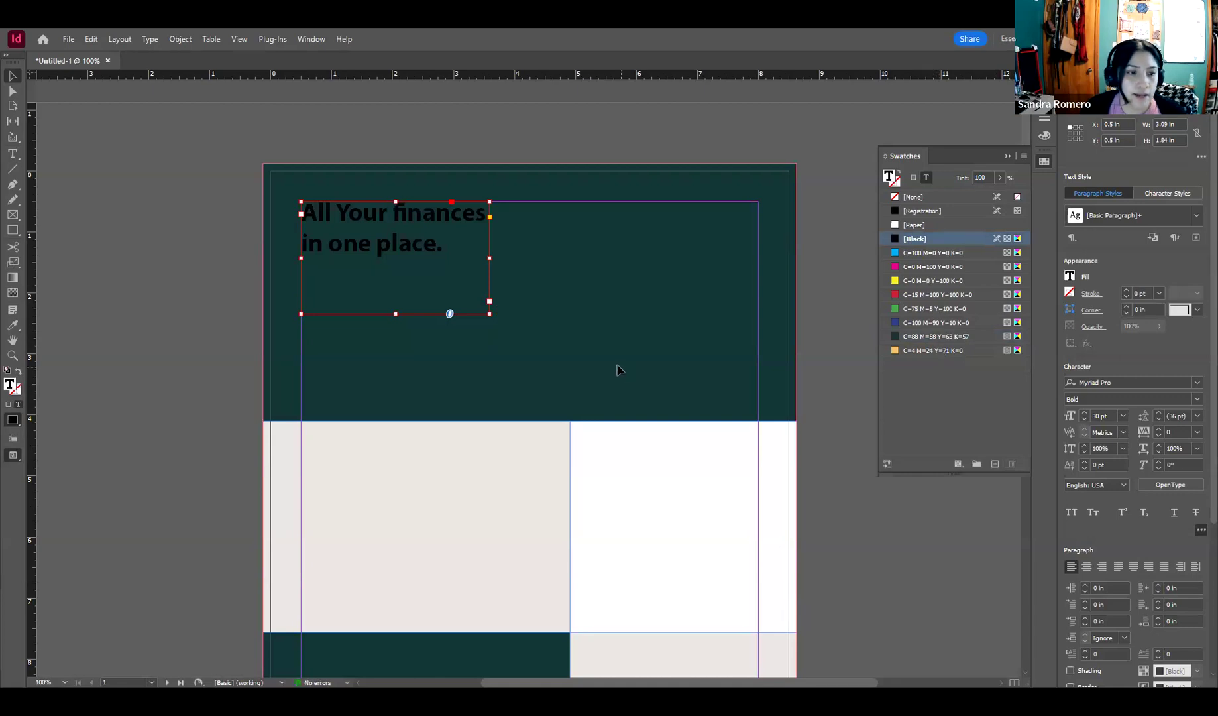
pyautogui.click(498, 509)
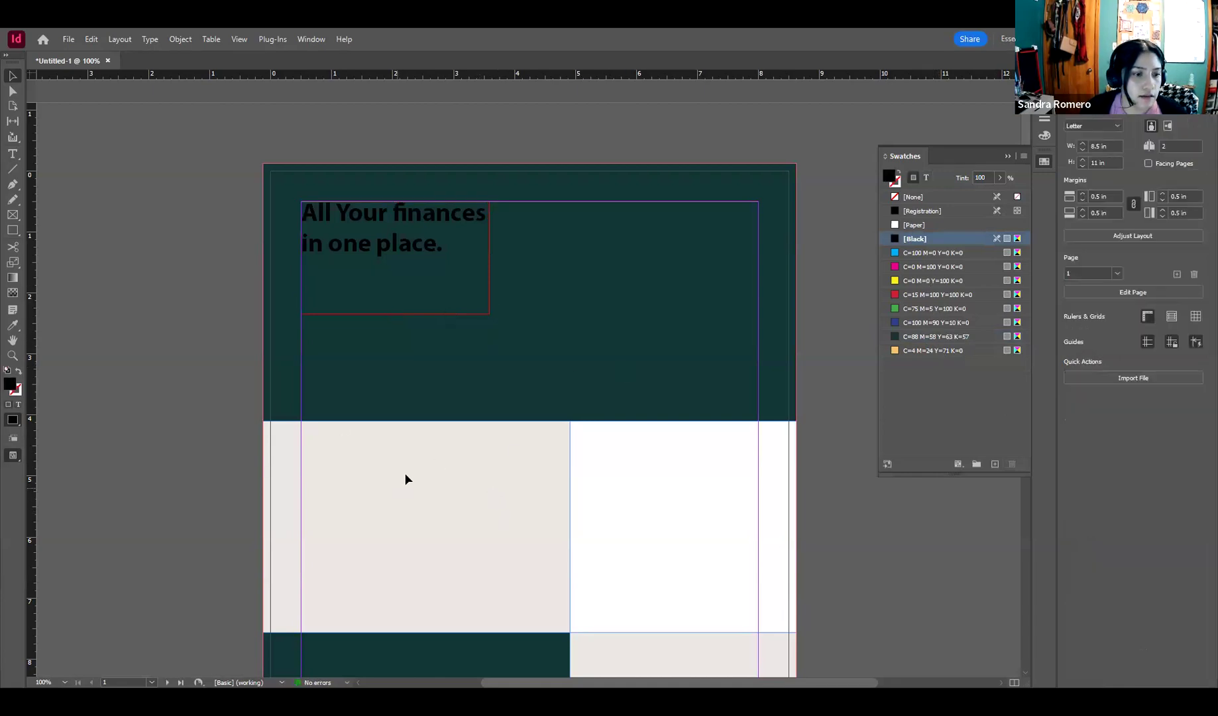
# Step: Unlock the Background layer and add the light beige panel's fill as the CMYK swatch C=6 M=6 Y=8 K=0
pyautogui.click(1045, 74)
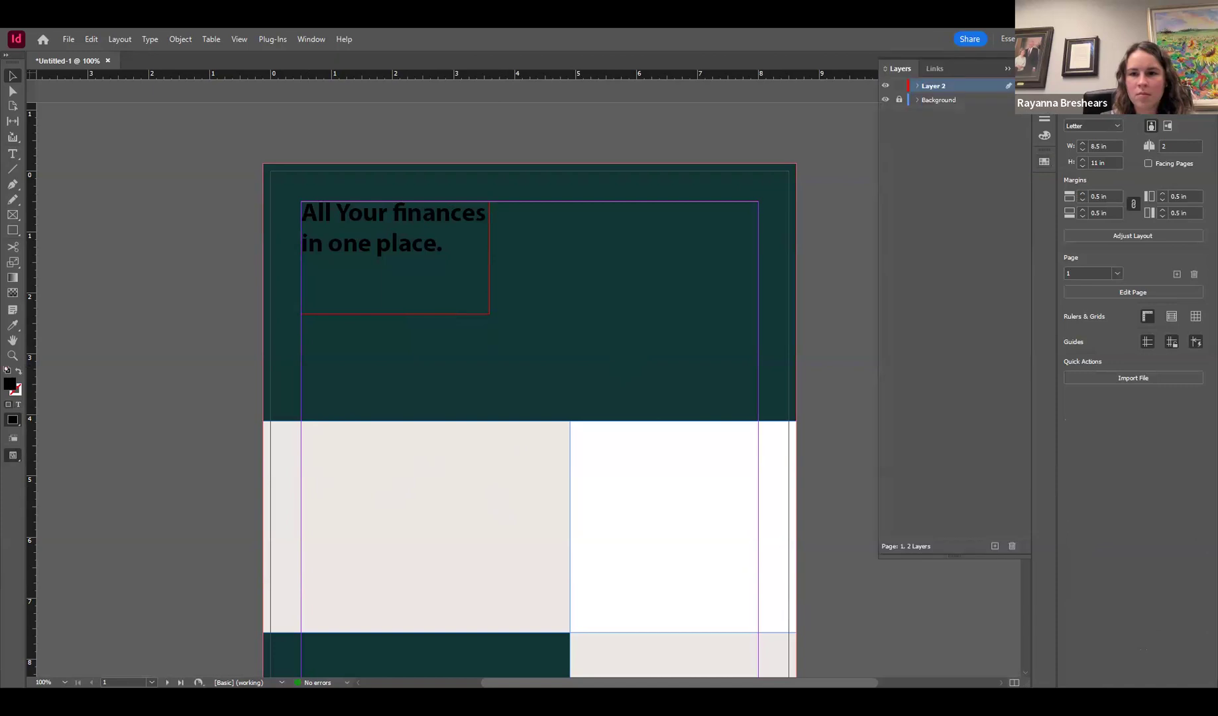
pyautogui.click(897, 100)
pyautogui.click(525, 443)
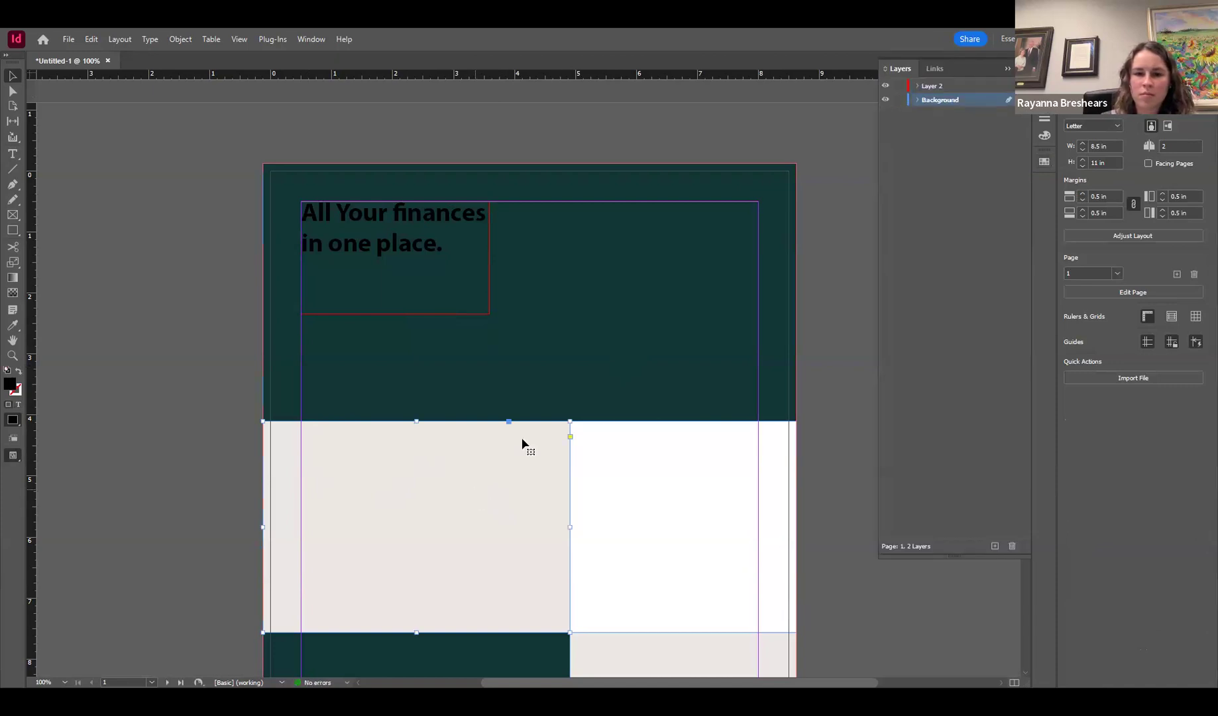
pyautogui.click(1045, 161)
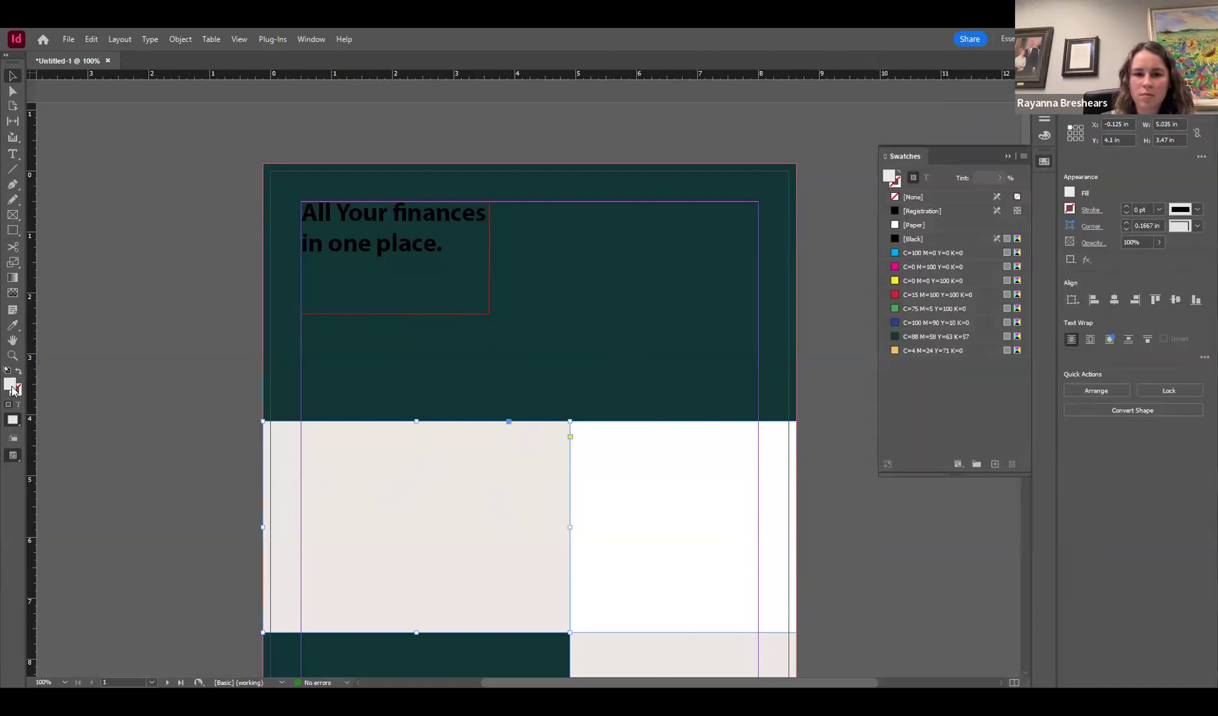
pyautogui.doubleClick(11, 385)
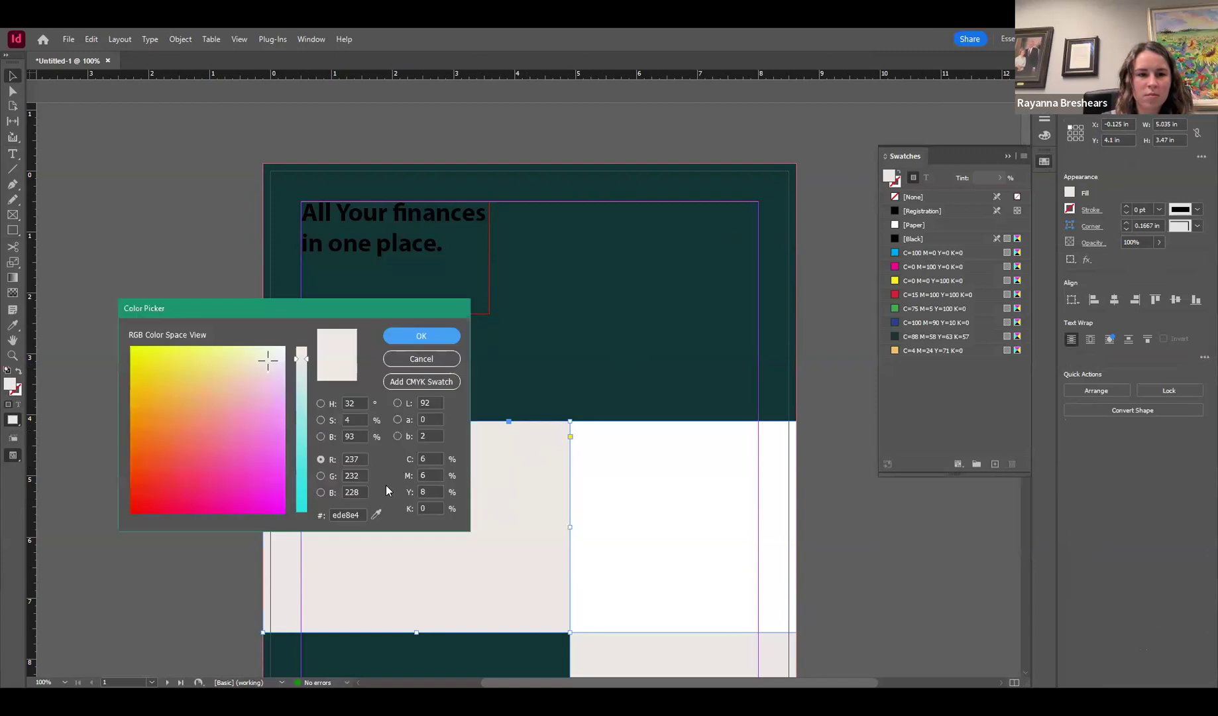
pyautogui.click(397, 382)
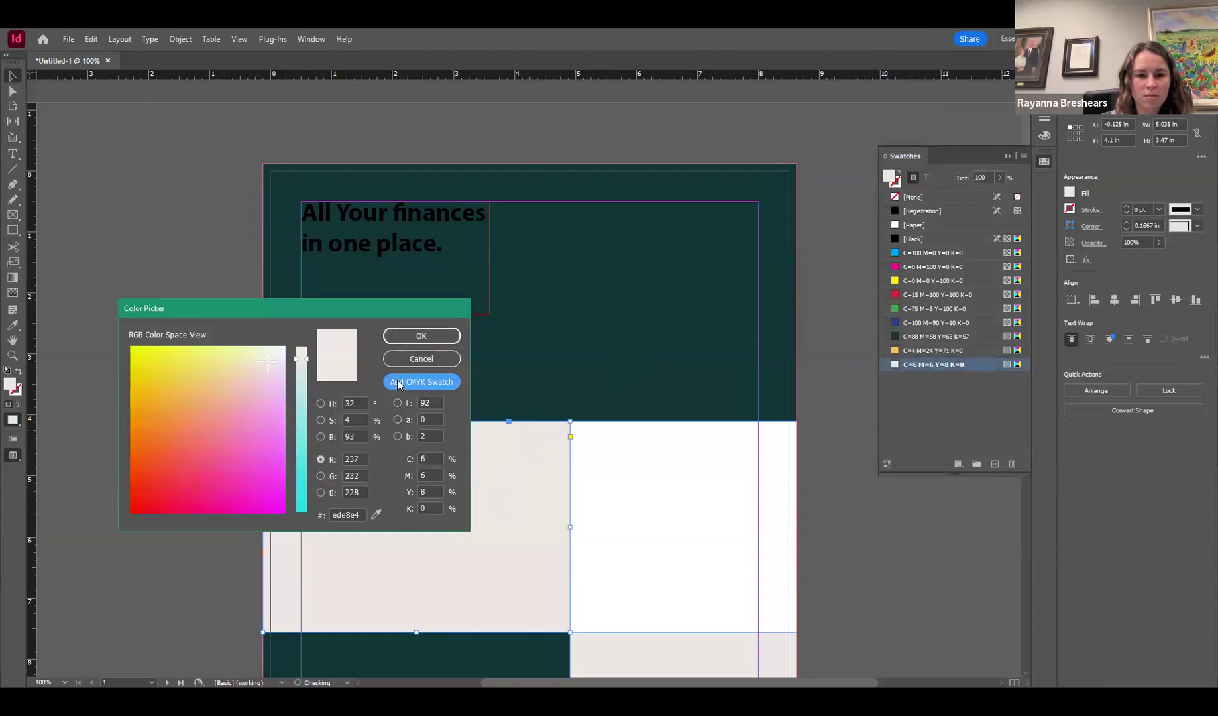
pyautogui.click(436, 337)
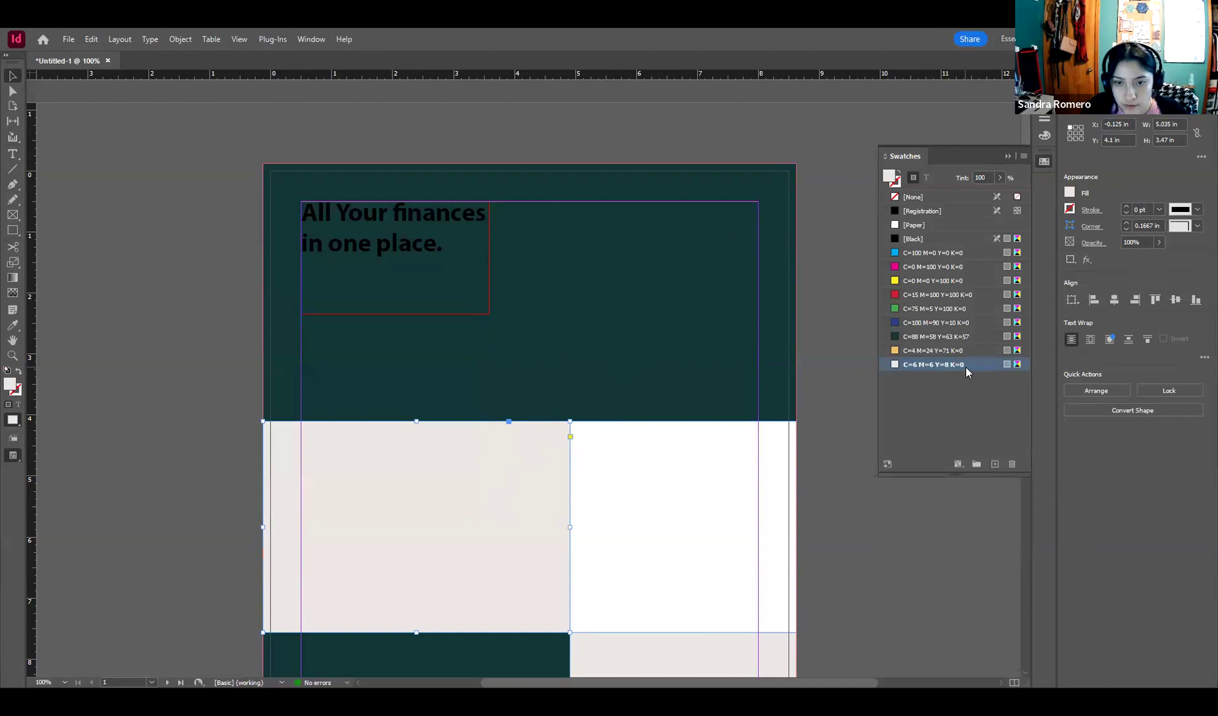
# Step: Colour the headline's text with the light beige swatch C=6 M=6 Y=8 K=0 and deselect it
pyautogui.click(440, 245)
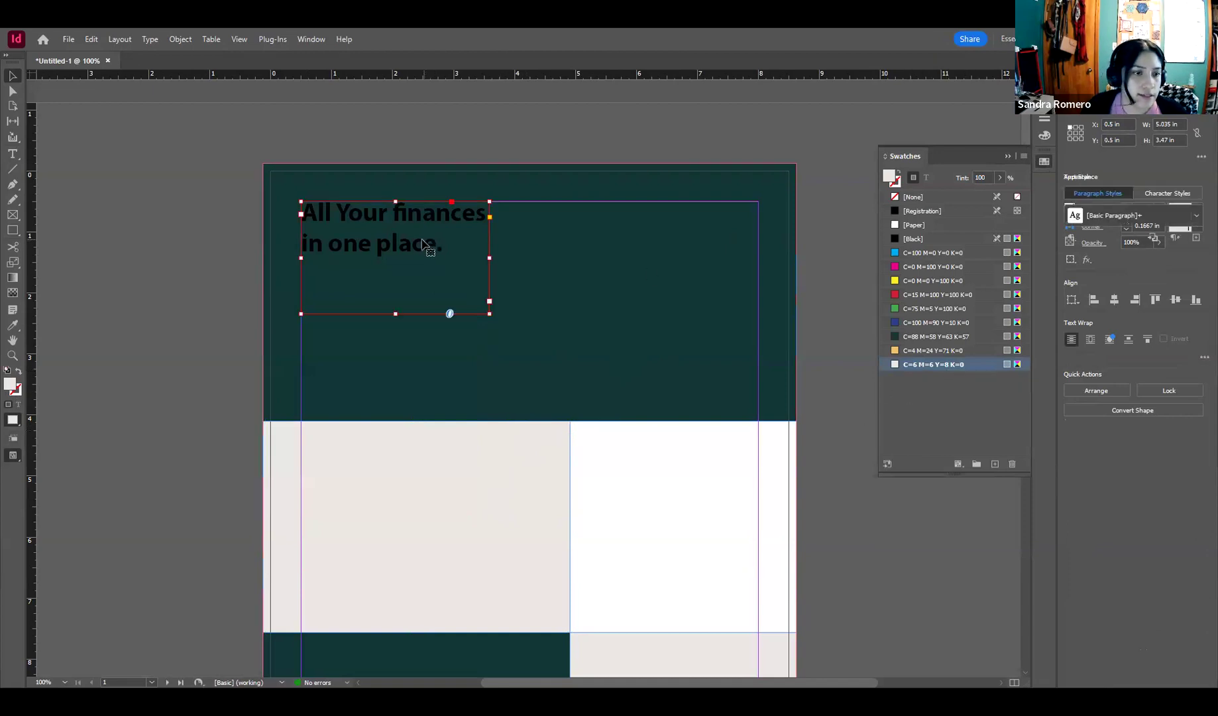
pyautogui.click(18, 404)
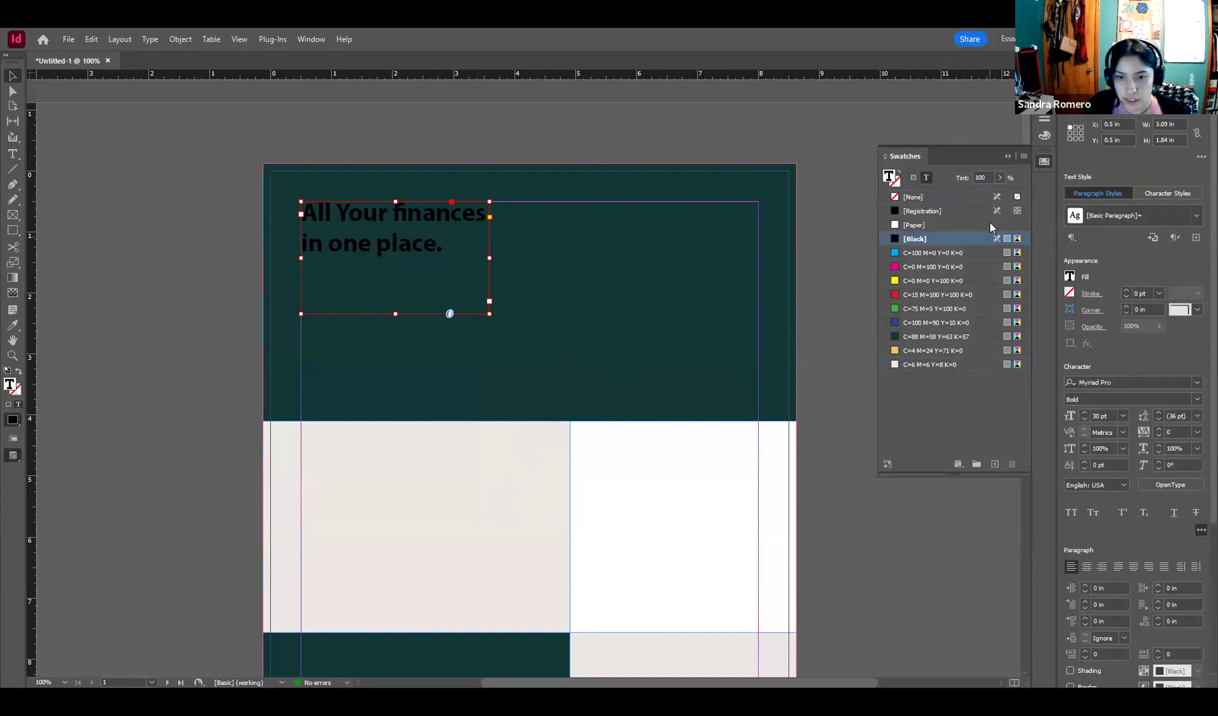
pyautogui.click(941, 367)
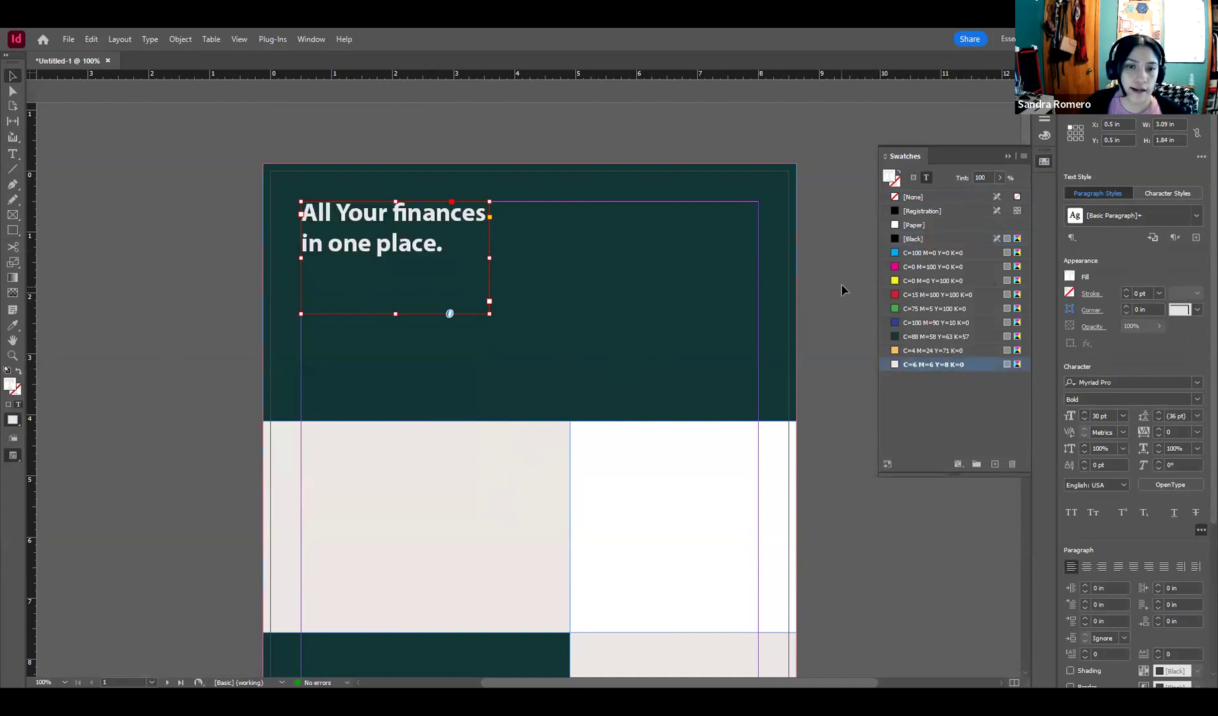
pyautogui.click(847, 380)
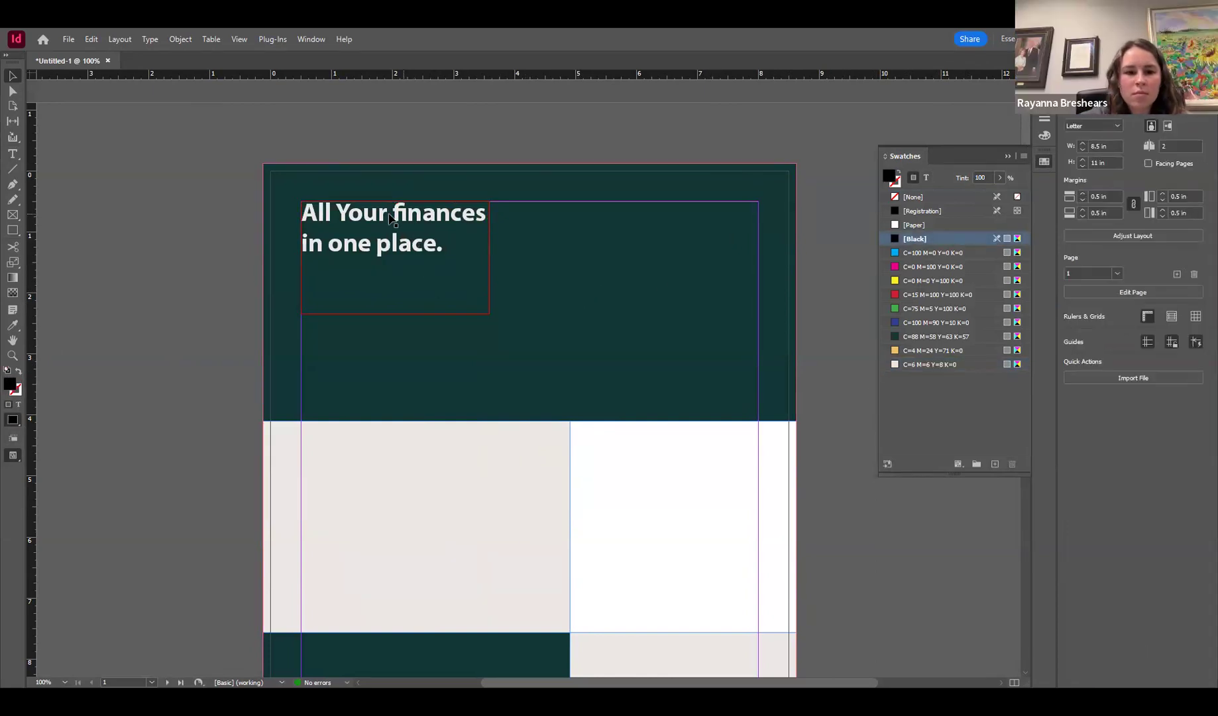
# Step: Colour only the word "finances" in the headline with the yellow-orange swatch C=4 M=24 Y=71 K=0
pyautogui.press('t')
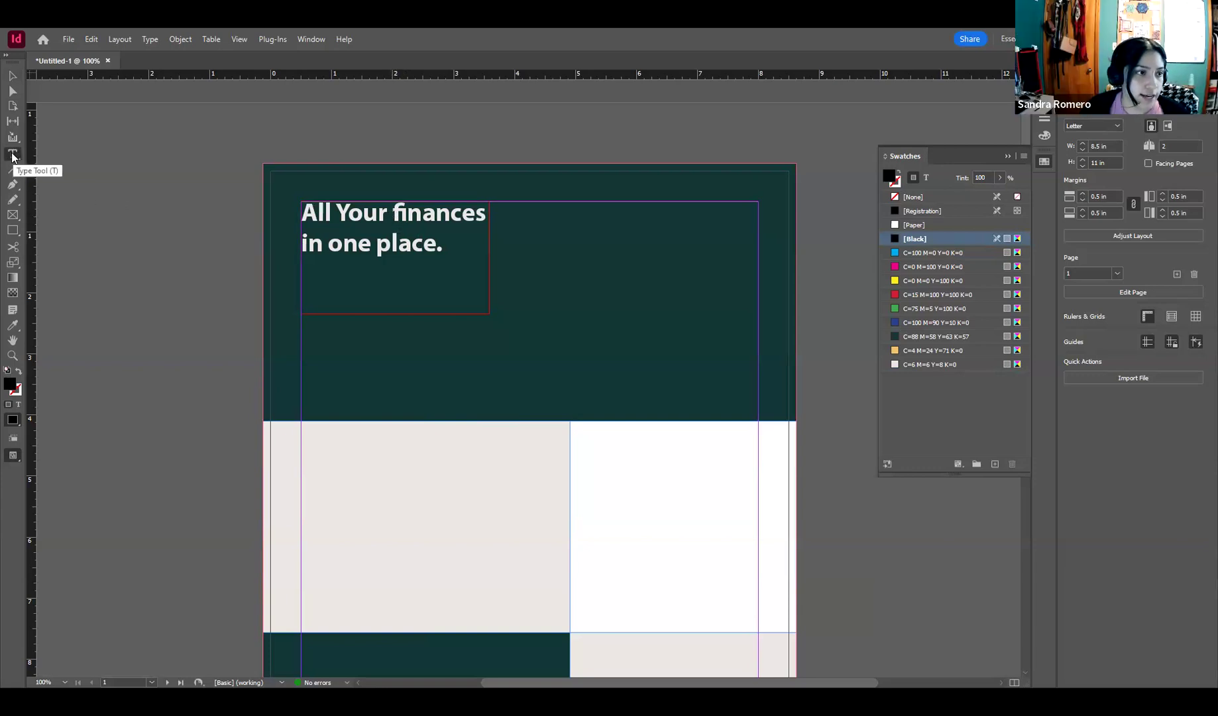
pyautogui.moveTo(393, 212); pyautogui.dragTo(482, 215)
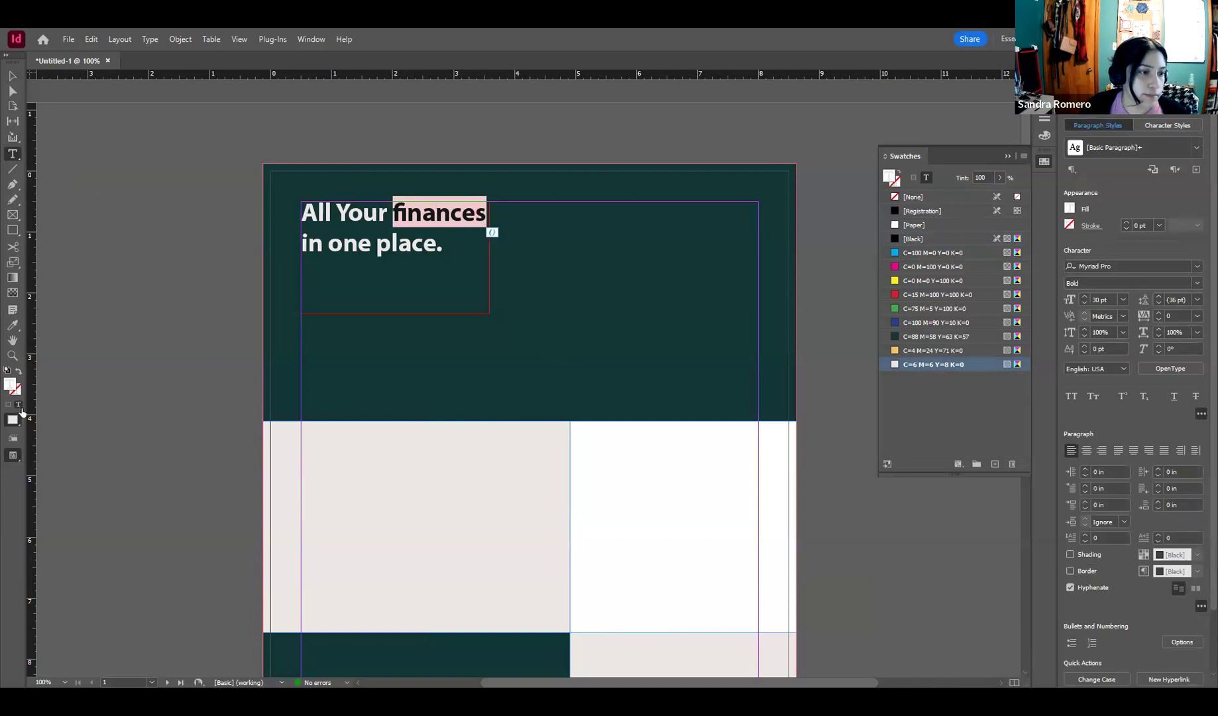
pyautogui.click(930, 352)
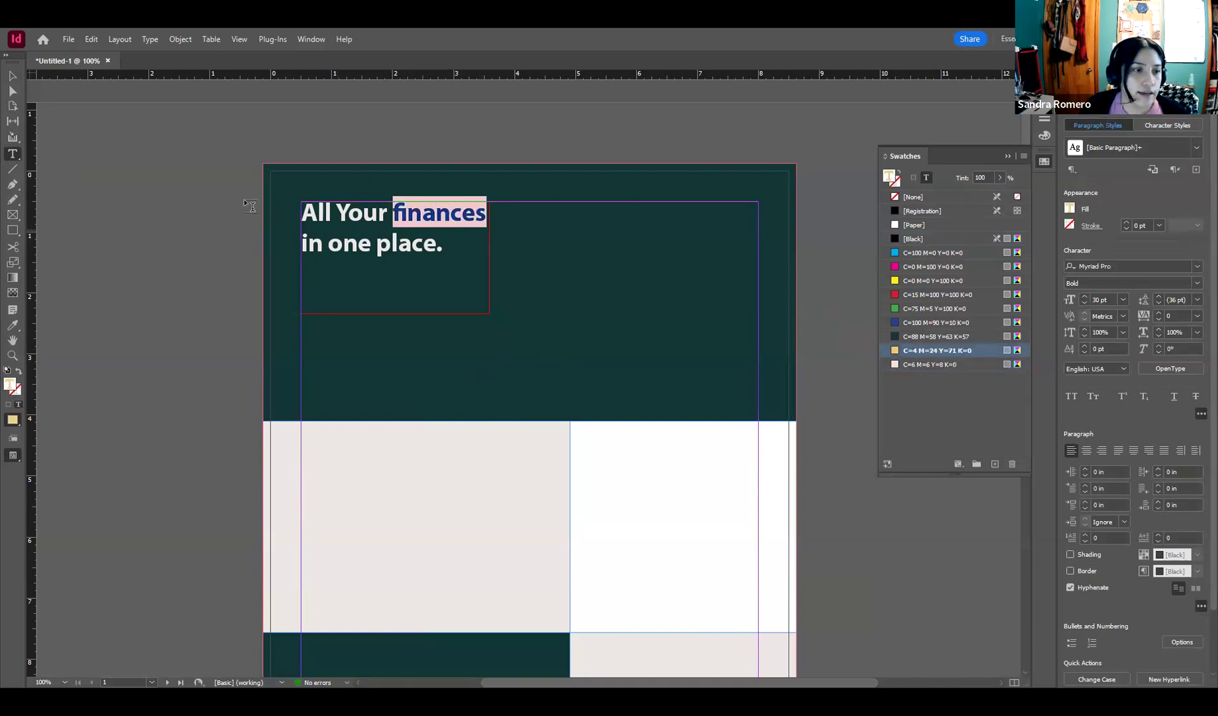
pyautogui.click(10, 77)
pyautogui.click(219, 305)
# Step: Shorten the headline frame to about 1.1 in tall and duplicate it directly below at Y 1.9 in
pyautogui.scroll(-10, 225, 319)
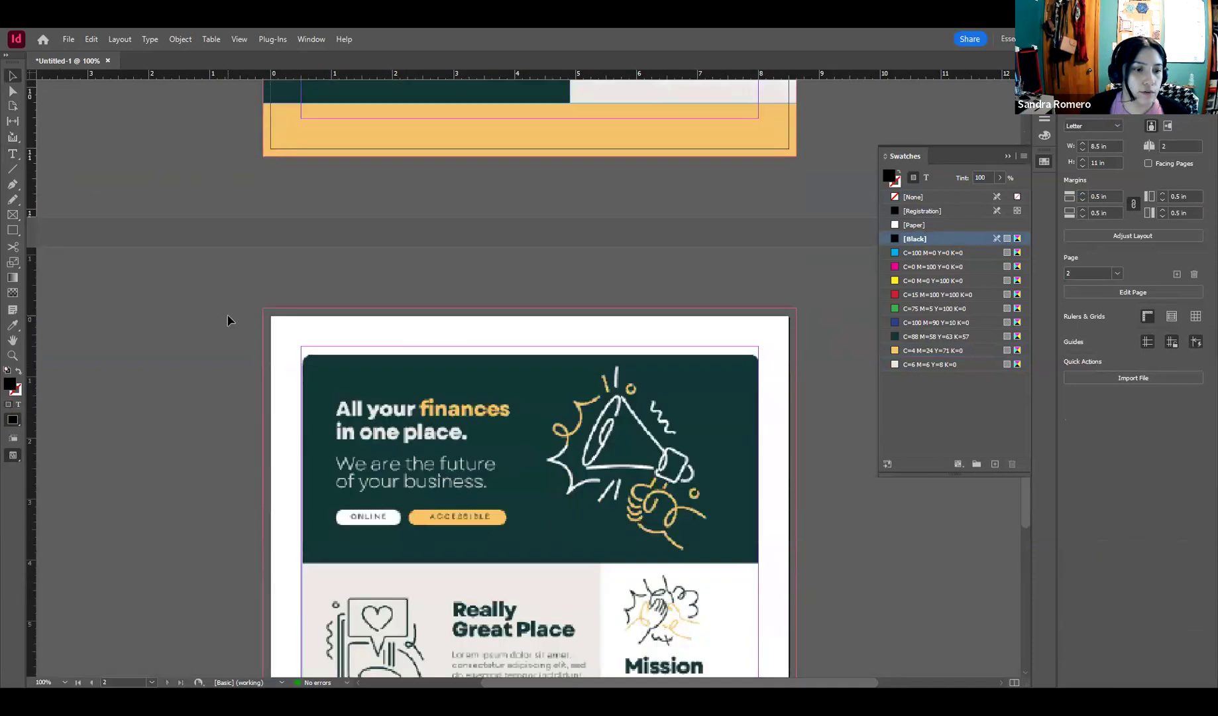
pyautogui.scroll(7, 227, 320)
pyautogui.scroll(-9, 229, 311)
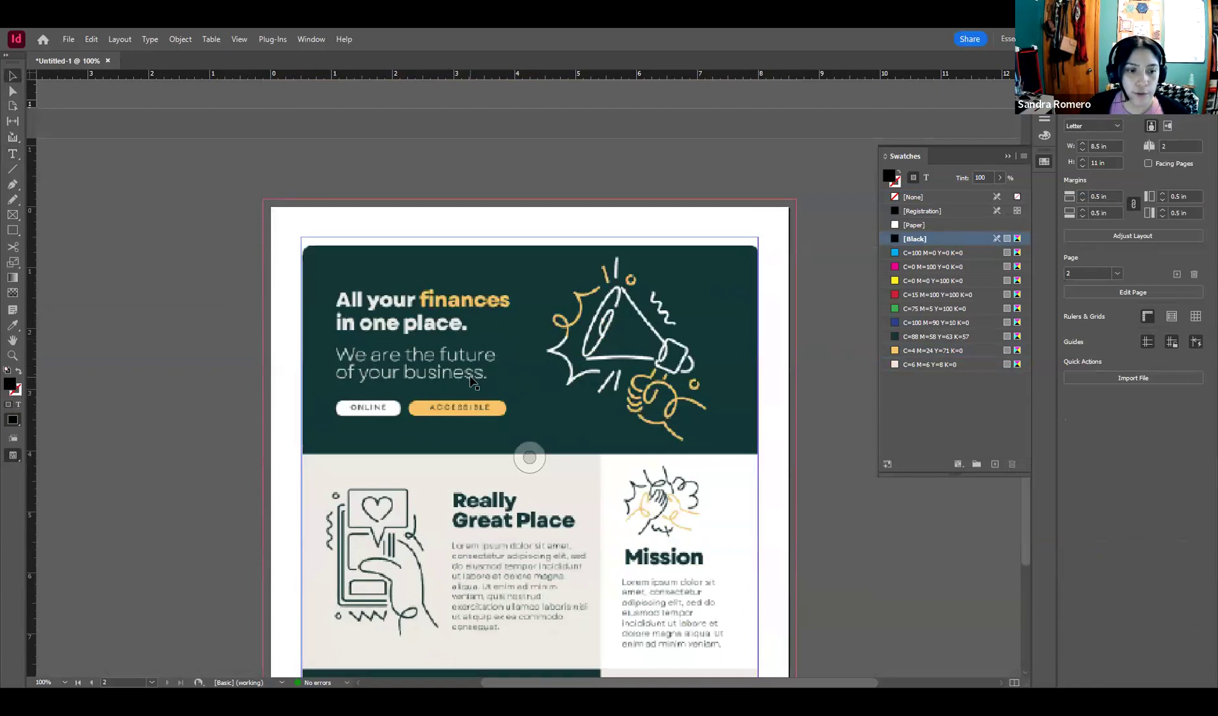
pyautogui.scroll(4, 448, 381)
pyautogui.scroll(9, 448, 381)
pyautogui.click(431, 265)
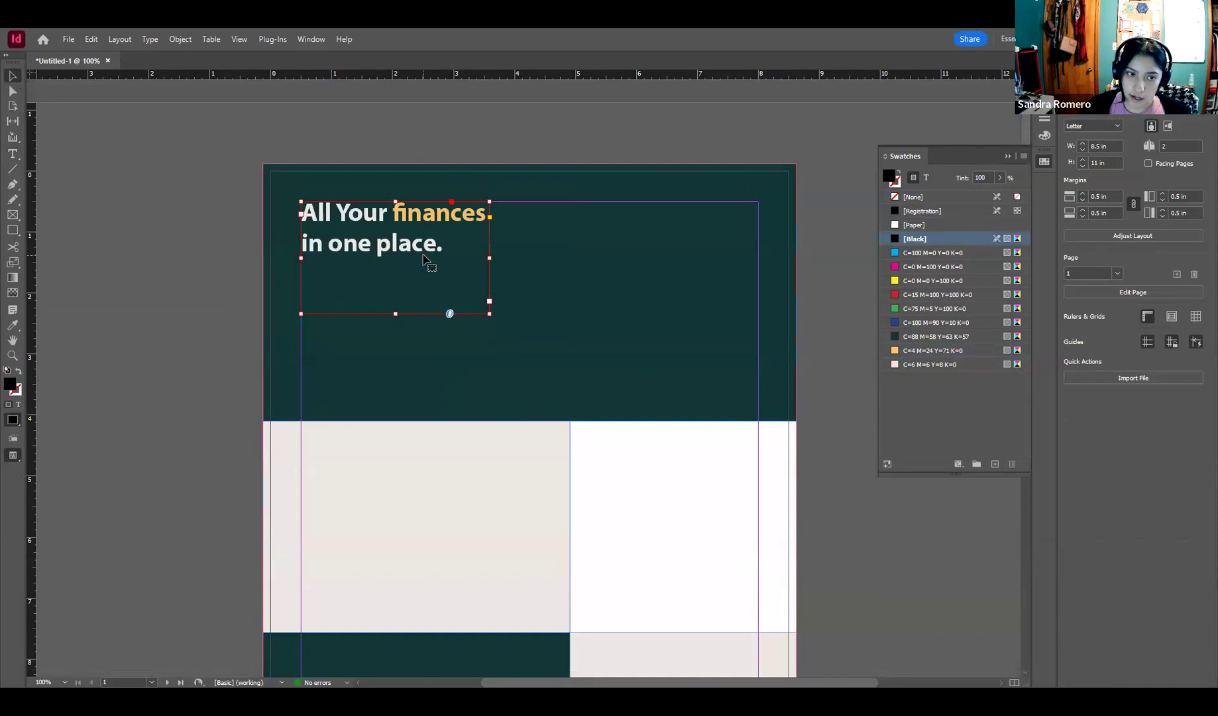
pyautogui.moveTo(396, 265); pyautogui.dragTo(395, 268)
pyautogui.click(376, 289)
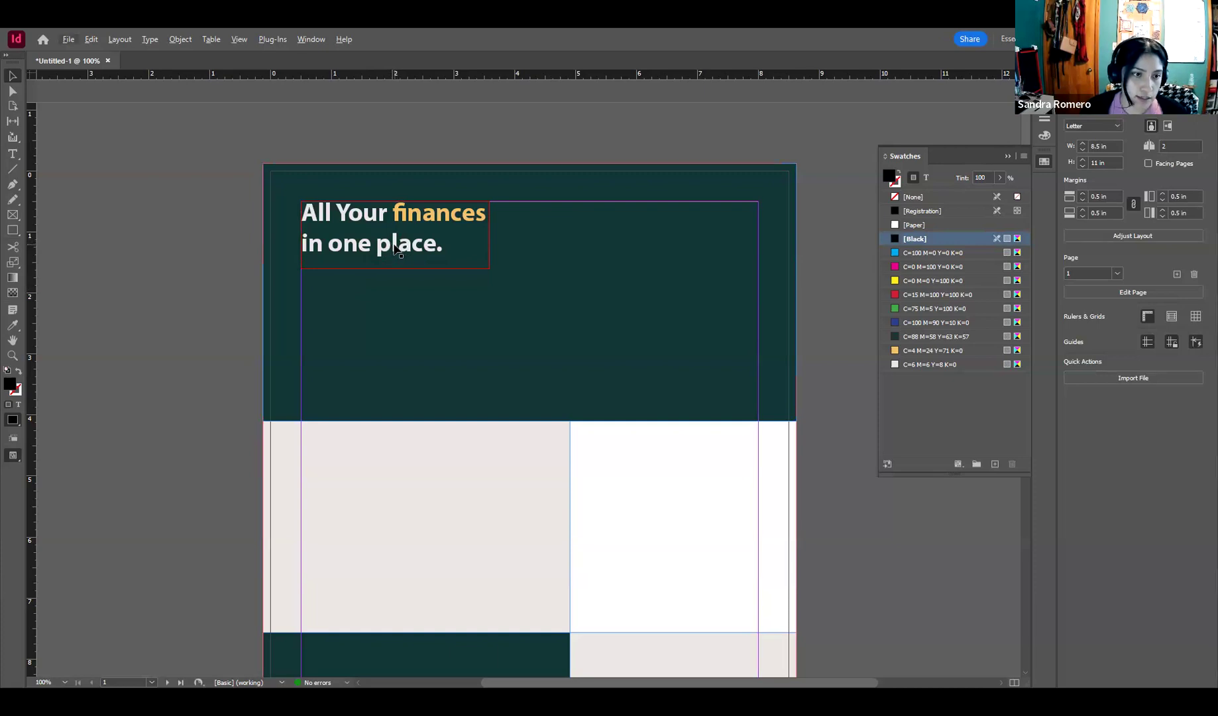
pyautogui.click(395, 247)
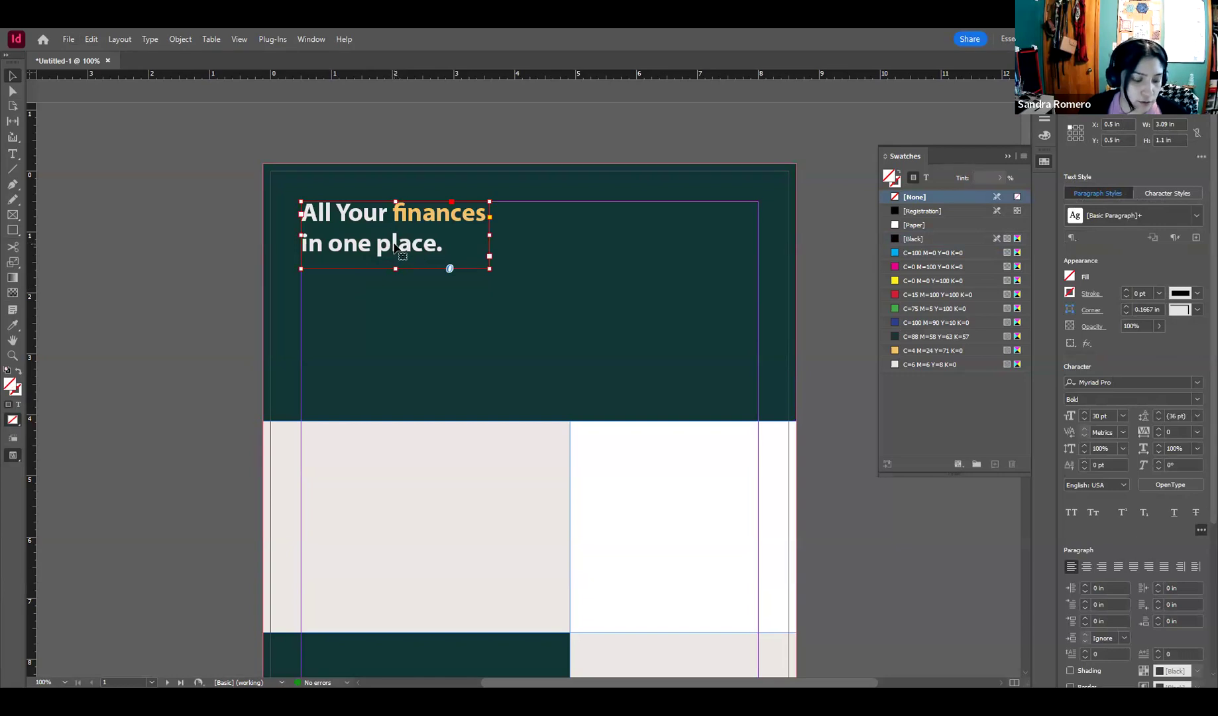
pyautogui.moveTo(396, 243); pyautogui.dragTo(396, 328)
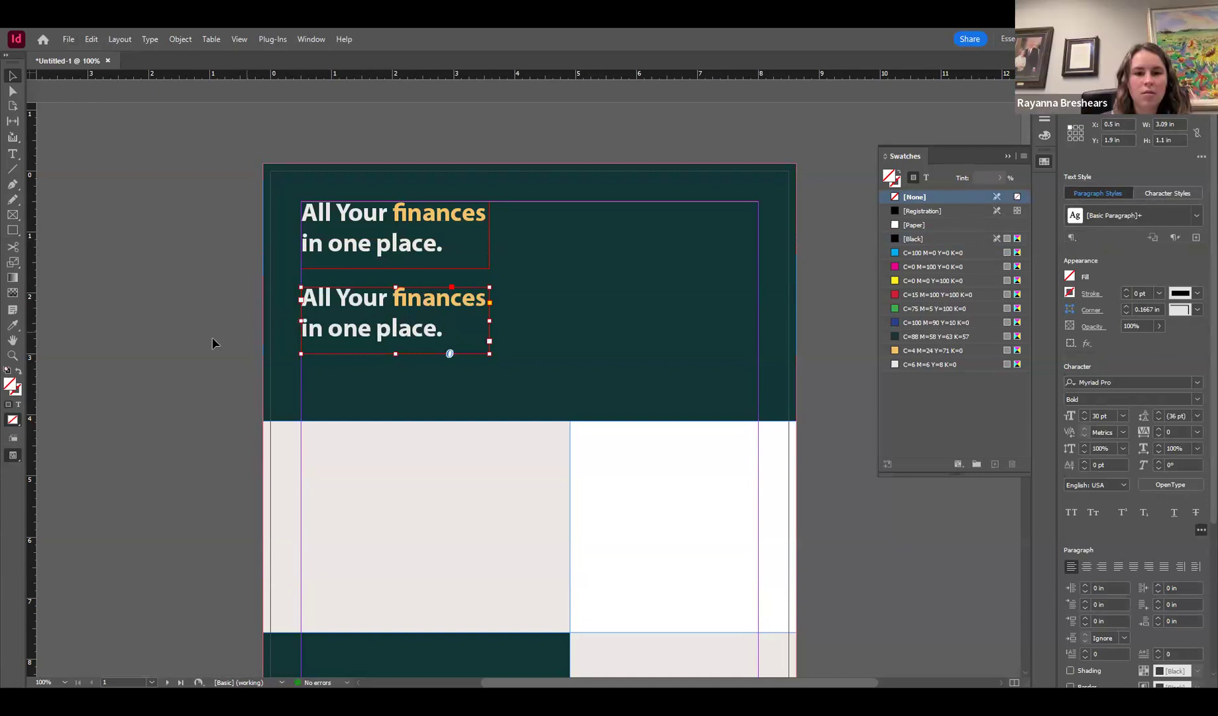
# Step: Replace the duplicate's text with the reference subheading "We are the future of your business."
pyautogui.scroll(-10, 216, 338)
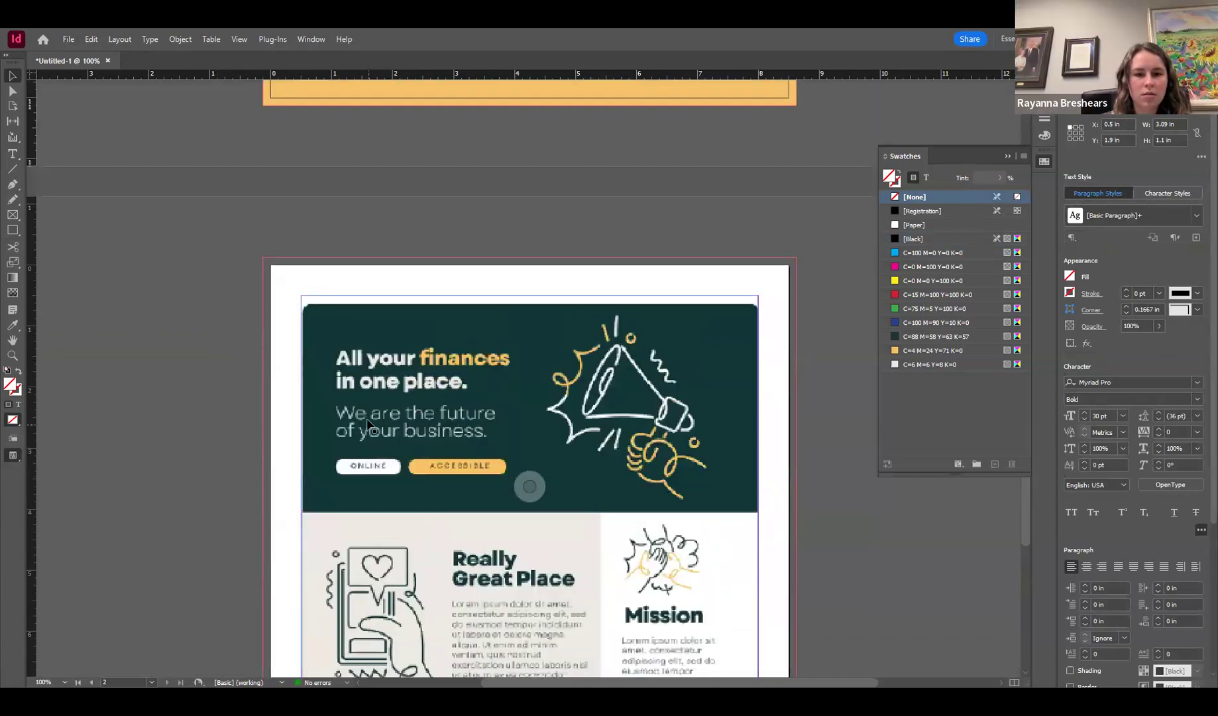
pyautogui.scroll(1, 327, 434)
pyautogui.scroll(9, 327, 434)
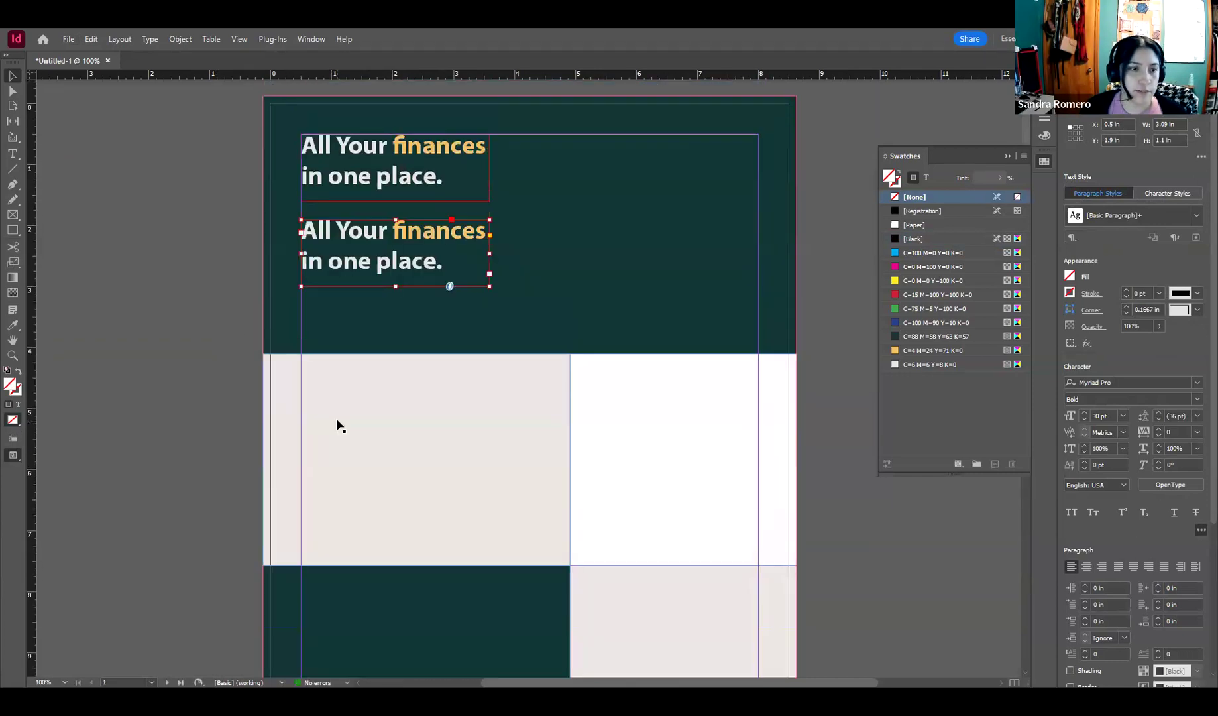
pyautogui.tripleClick(408, 316)
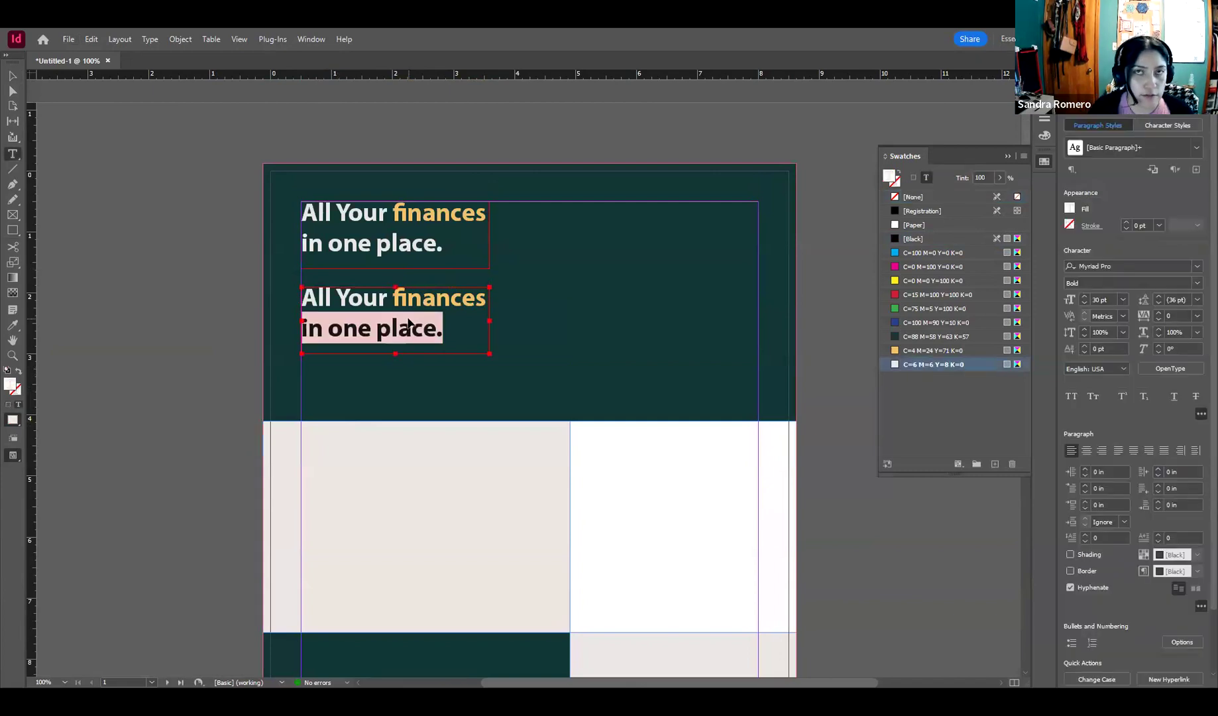
pyautogui.hotkey('ctrl', 'a')
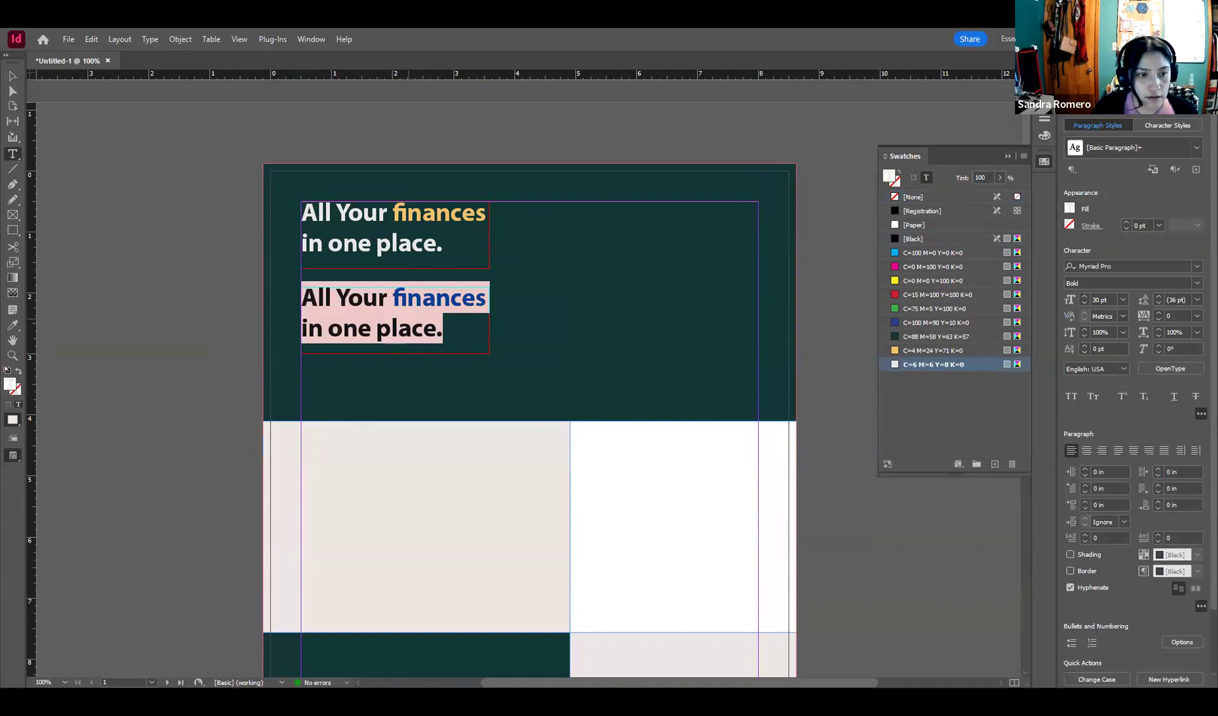
pyautogui.write('We arte')
pyautogui.press('BackSpace')
pyautogui.press('BackSpace')
pyautogui.write('e the fuit')
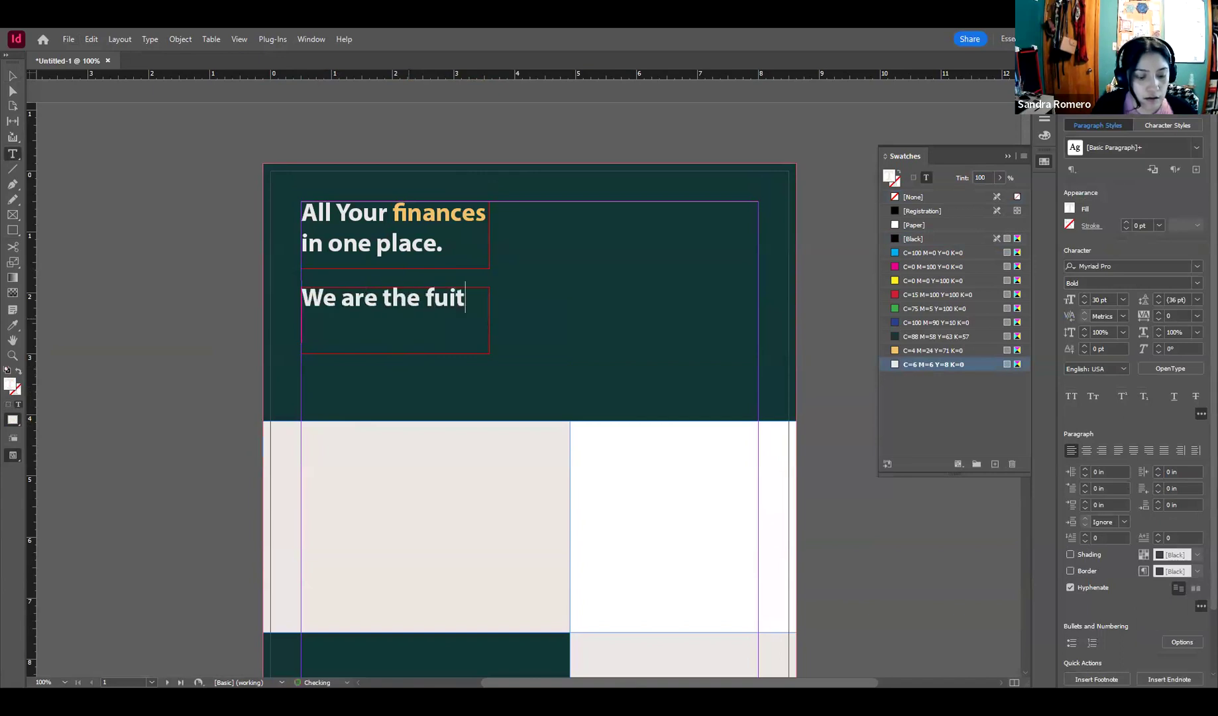
pyautogui.press('BackSpace')
pyautogui.press('BackSpace')
pyautogui.write('ture of your bui')
pyautogui.press('BackSpace')
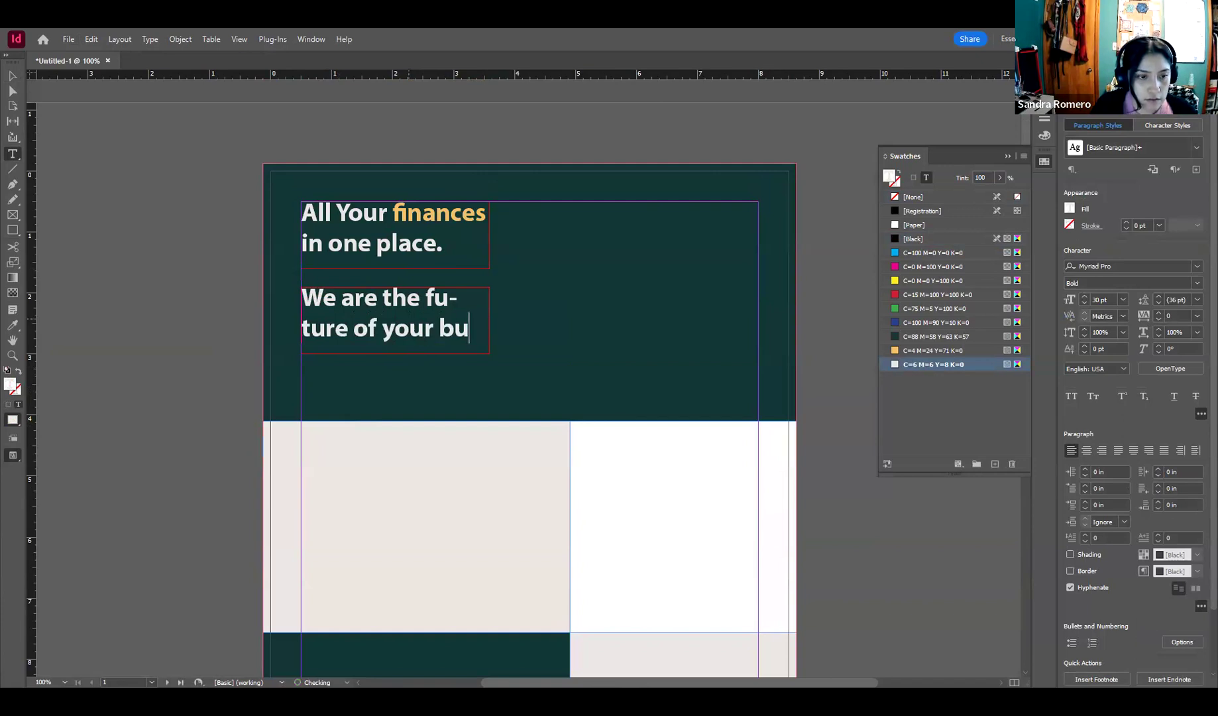
pyautogui.write('sin')
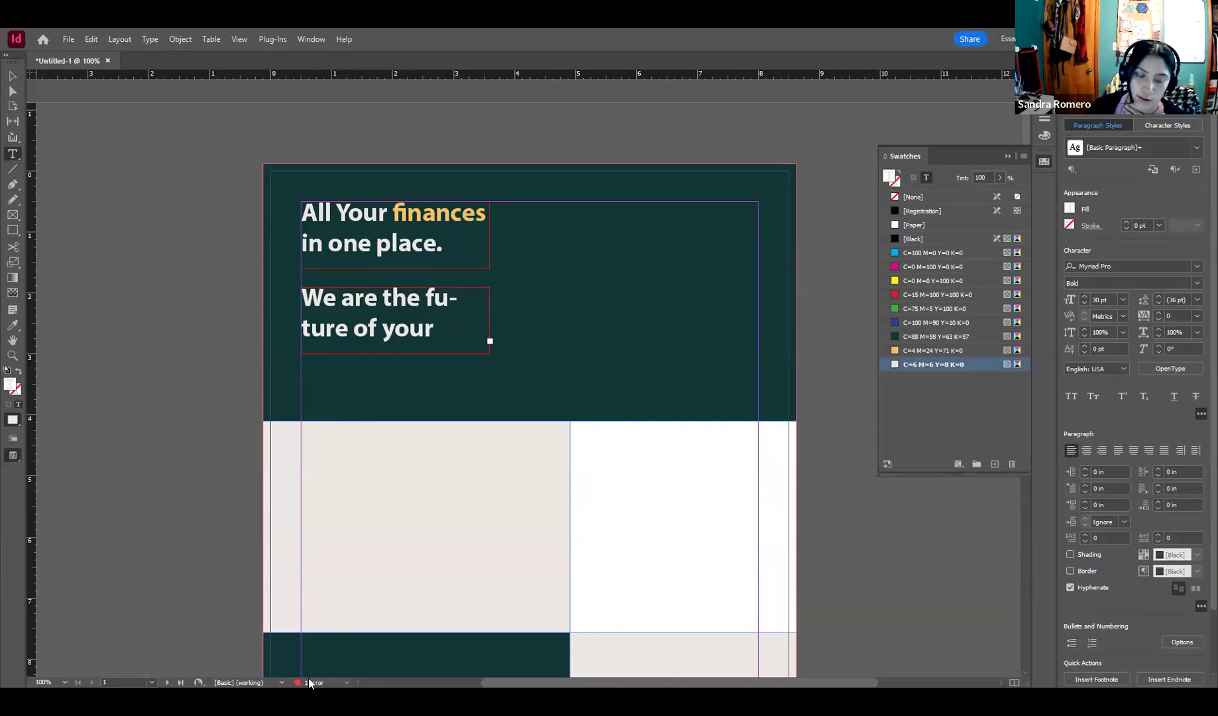
# Step: Lengthen the subheading frame to about 1.64 in tall and try wider settings before narrowing it to 3.09 in
pyautogui.click(13, 75)
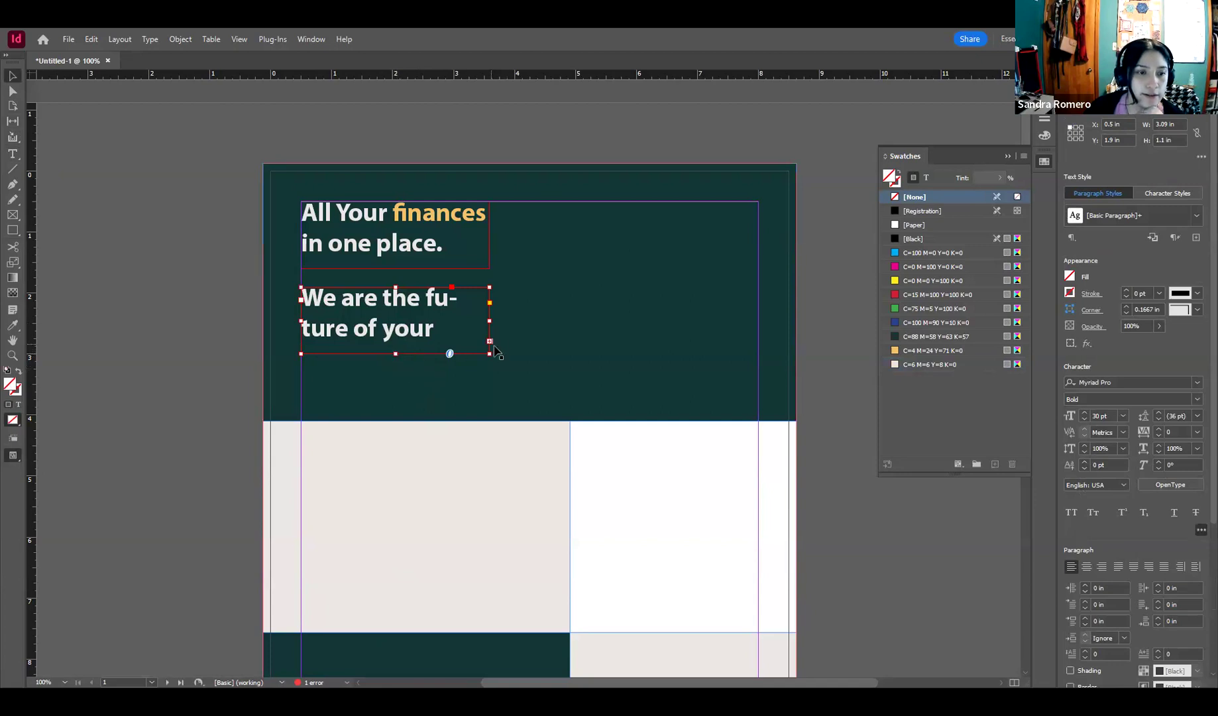
pyautogui.moveTo(489, 320); pyautogui.dragTo(564, 320)
pyautogui.moveTo(432, 352); pyautogui.dragTo(432, 386)
pyautogui.moveTo(567, 338); pyautogui.dragTo(490, 338)
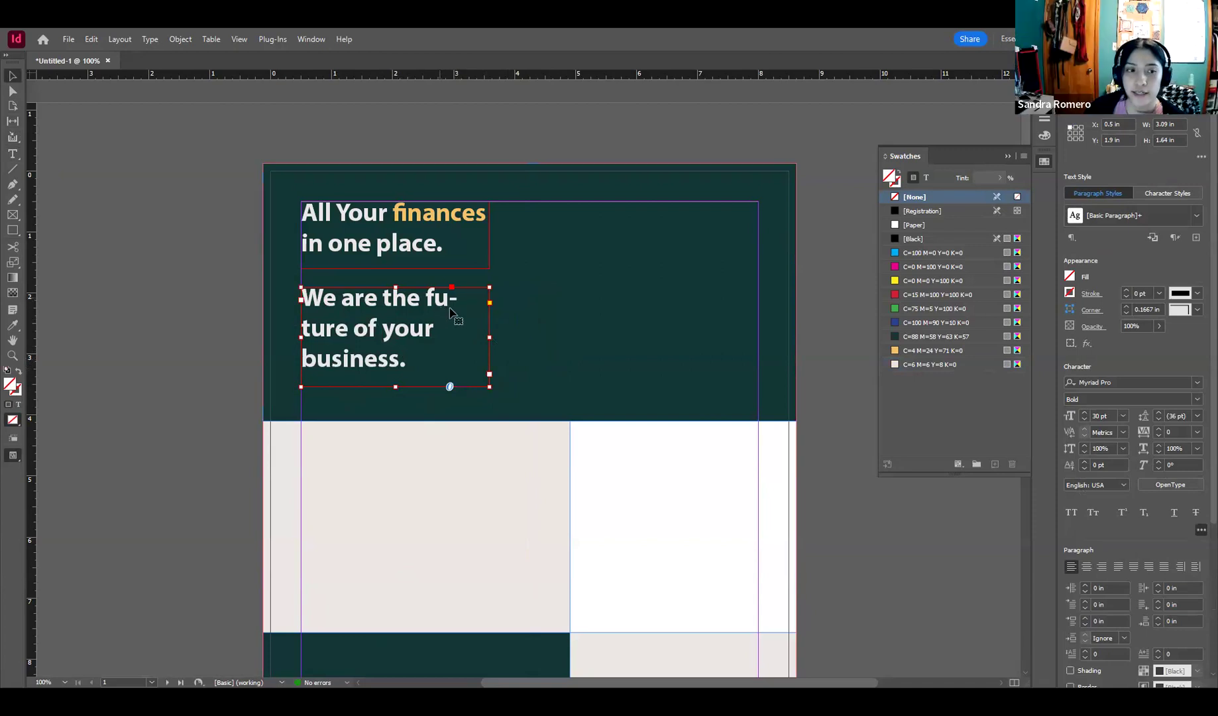
pyautogui.moveTo(490, 337)
pyautogui.mouseDown()
pyautogui.moveTo(529, 338)
pyautogui.moveTo(490, 338)
pyautogui.mouseUp()
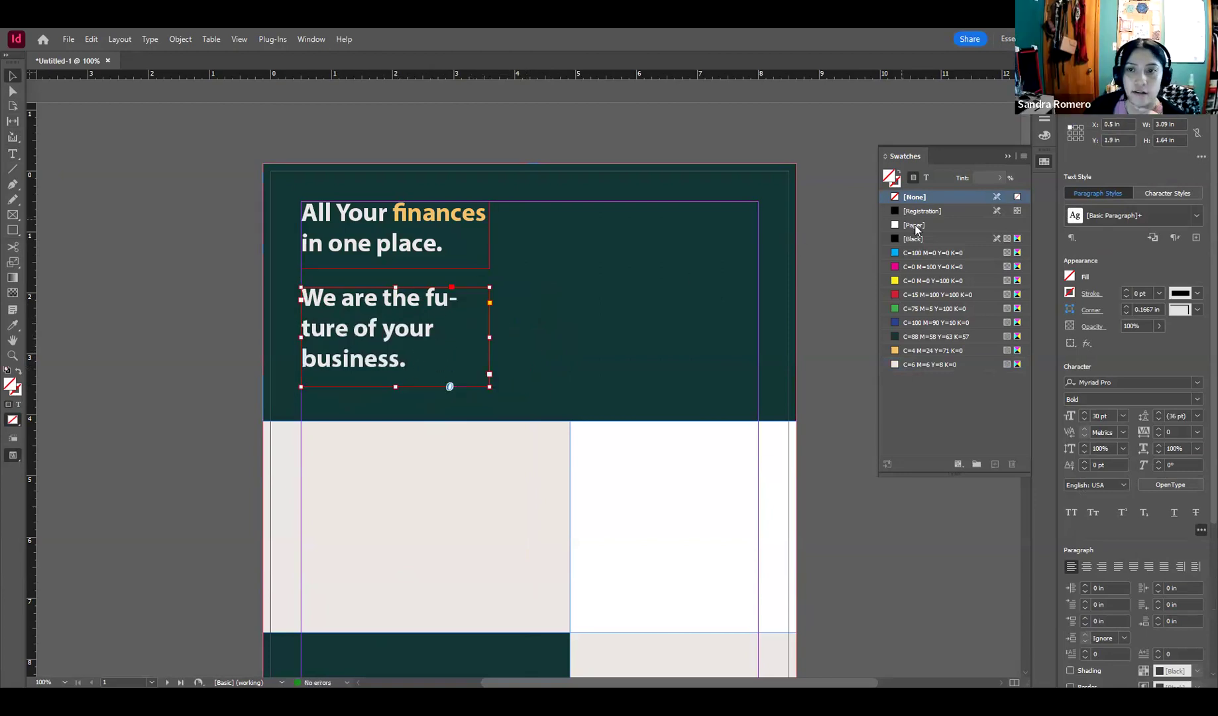
# Step: Try the Mermaid font on the subheading, and undo the font changes along with the frame's last narrowing
pyautogui.scroll(3, 1116, 386)
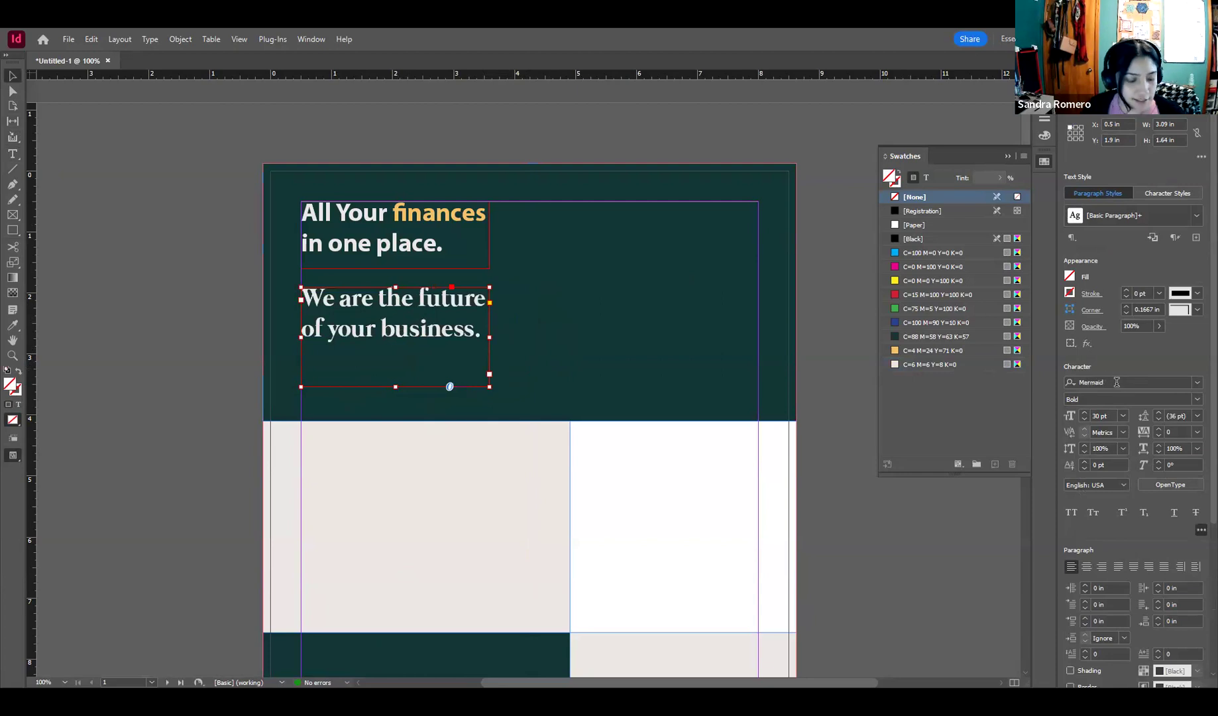
pyautogui.hotkey('ctrl', 'z')
pyautogui.hotkey('ctrl', 'z')
pyautogui.hotkey('ctrl', 'z')
pyautogui.hotkey('ctrl', 'z')
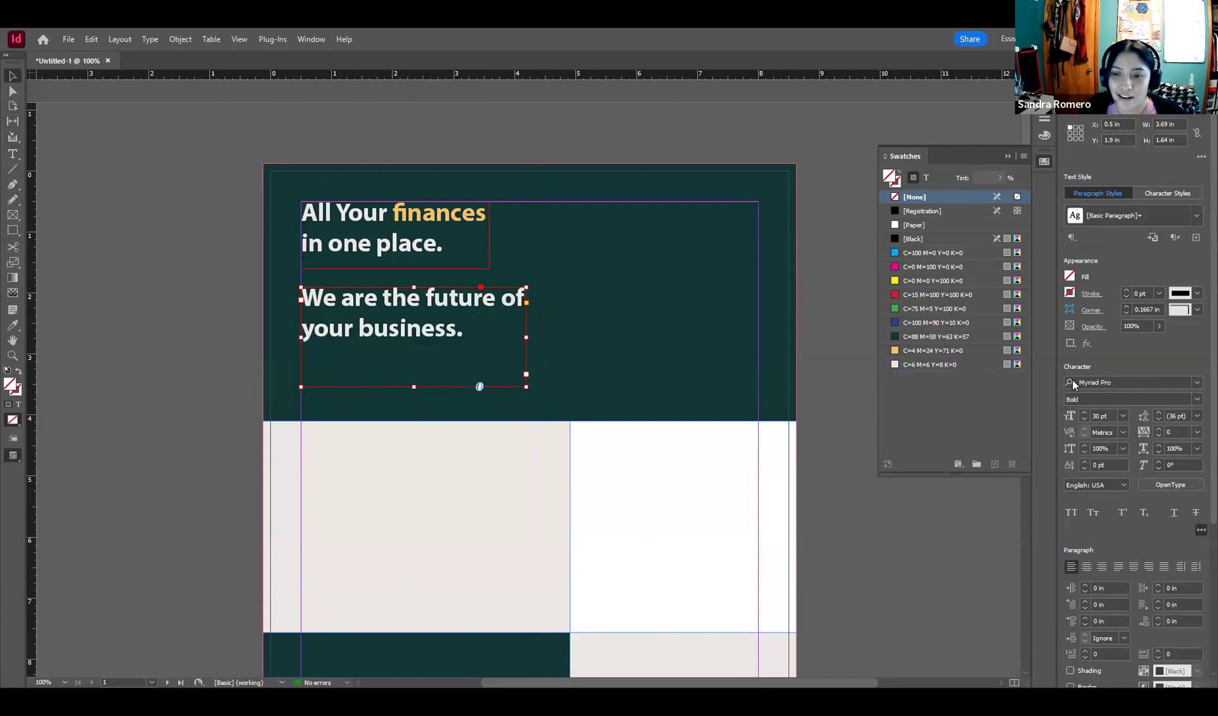
pyautogui.scroll(-3, 1059, 385)
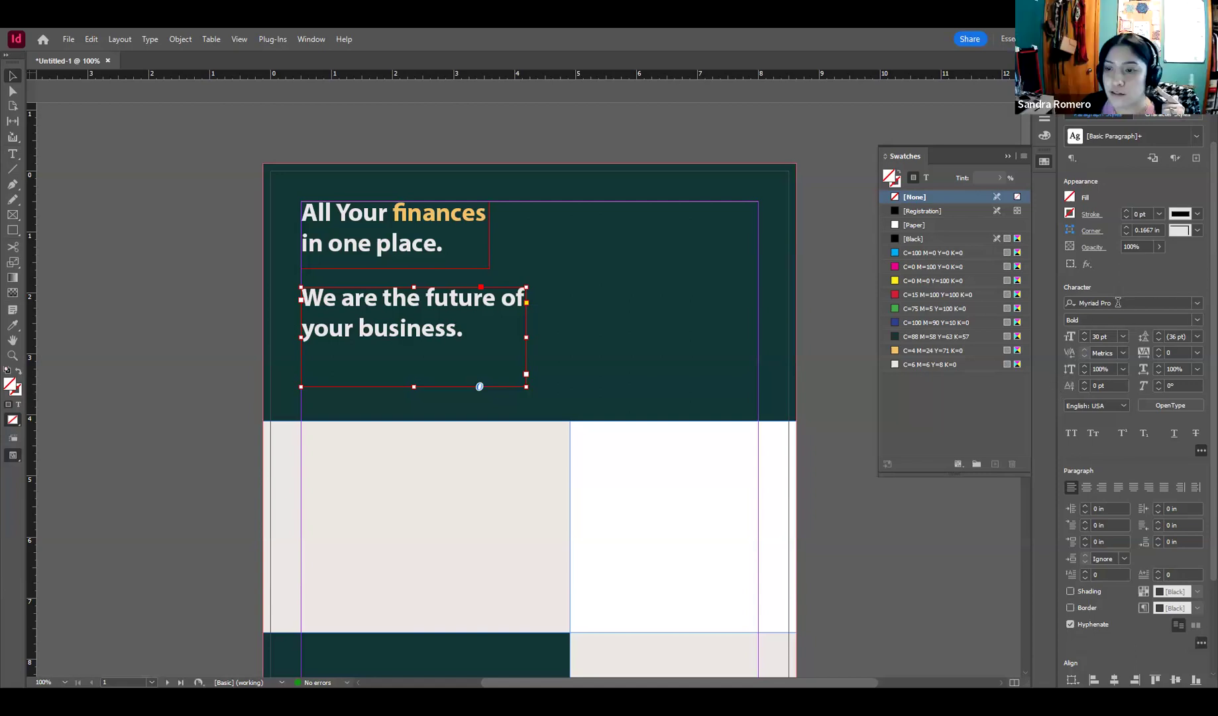
# Step: Try the Matura MT Script Capitals font on the subheading, and return the text to Myriad Pro
pyautogui.scroll(8, 1118, 304)
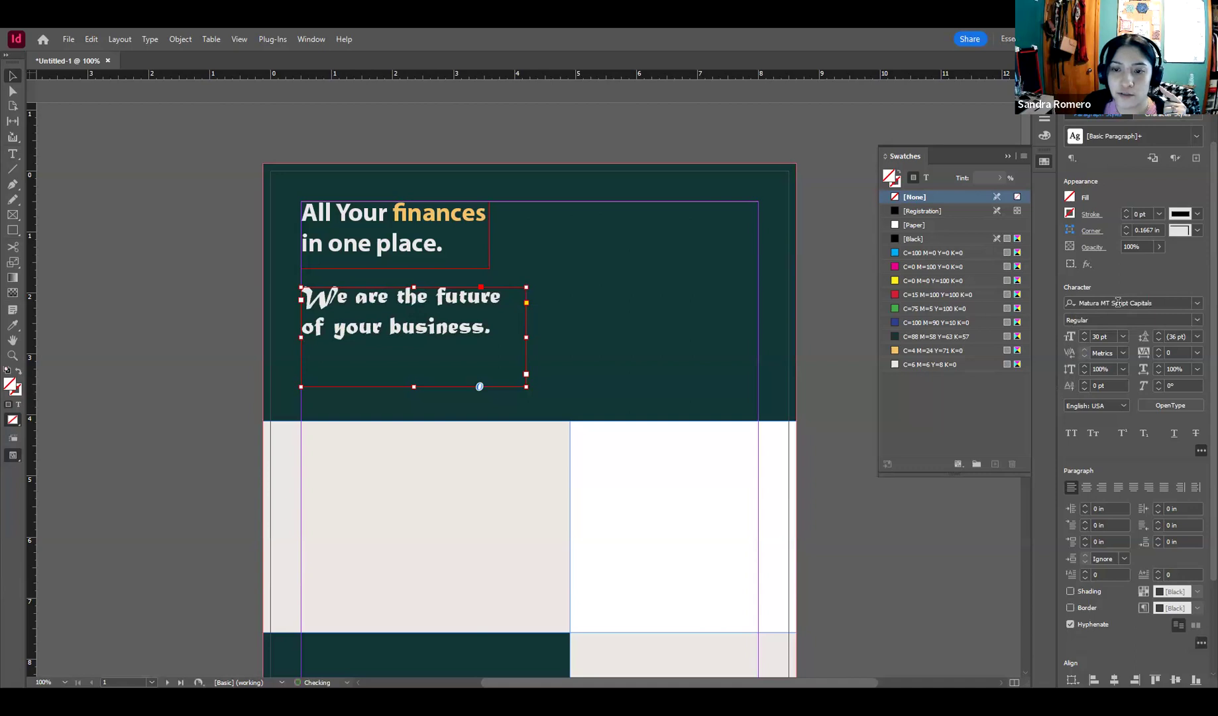
pyautogui.scroll(-8, 1118, 303)
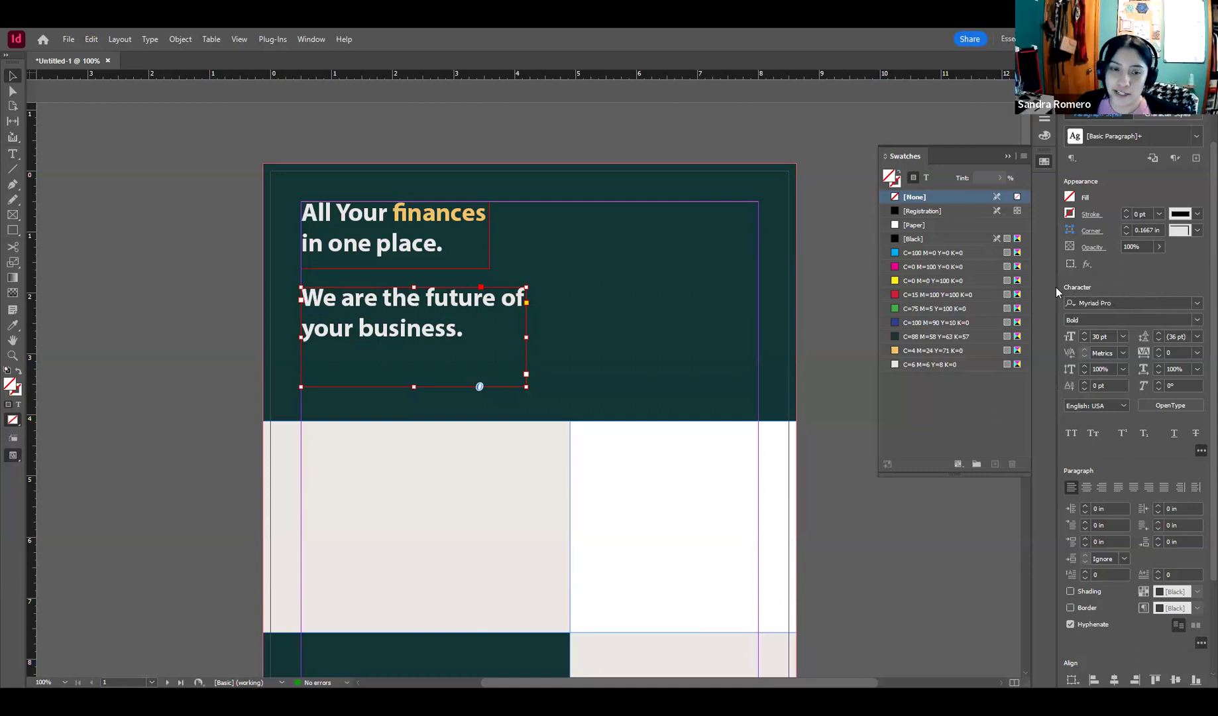
# Step: Narrow the subheading frame to 3.53 in with hyphenation off, and set its text to Regular weight
pyautogui.scroll(-3, 1060, 324)
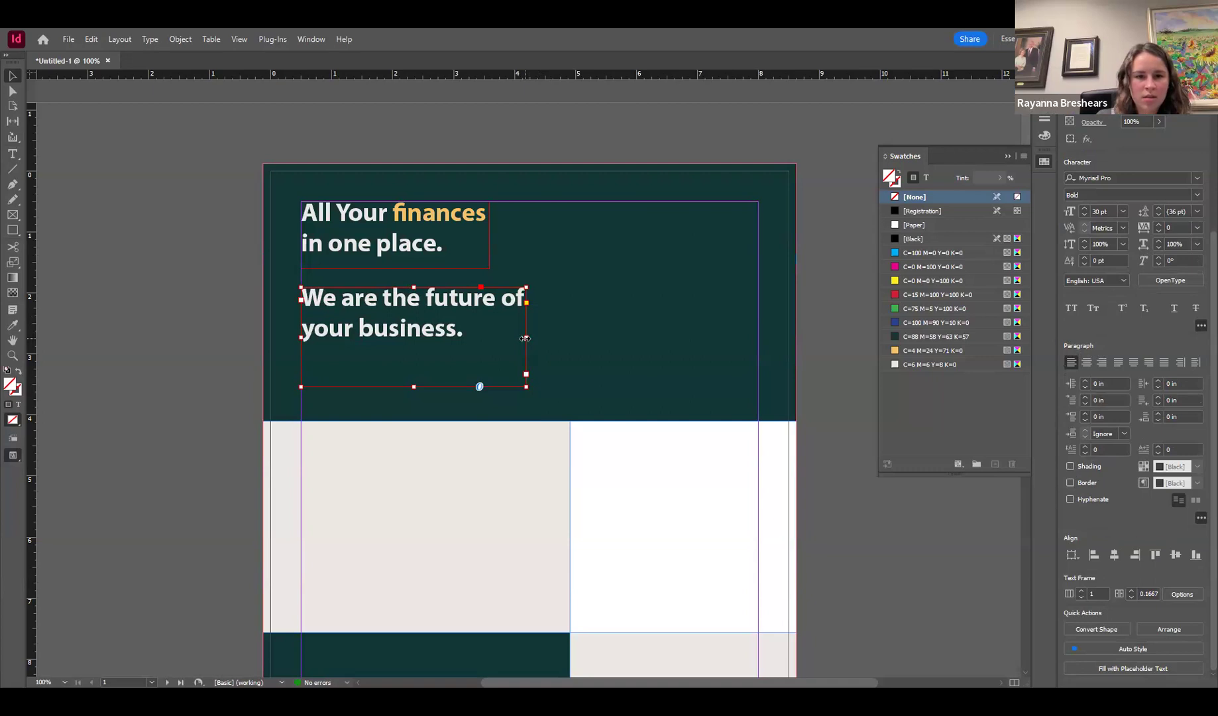
pyautogui.moveTo(525, 338)
pyautogui.mouseDown()
pyautogui.moveTo(447, 338)
pyautogui.moveTo(515, 337)
pyautogui.mouseUp()
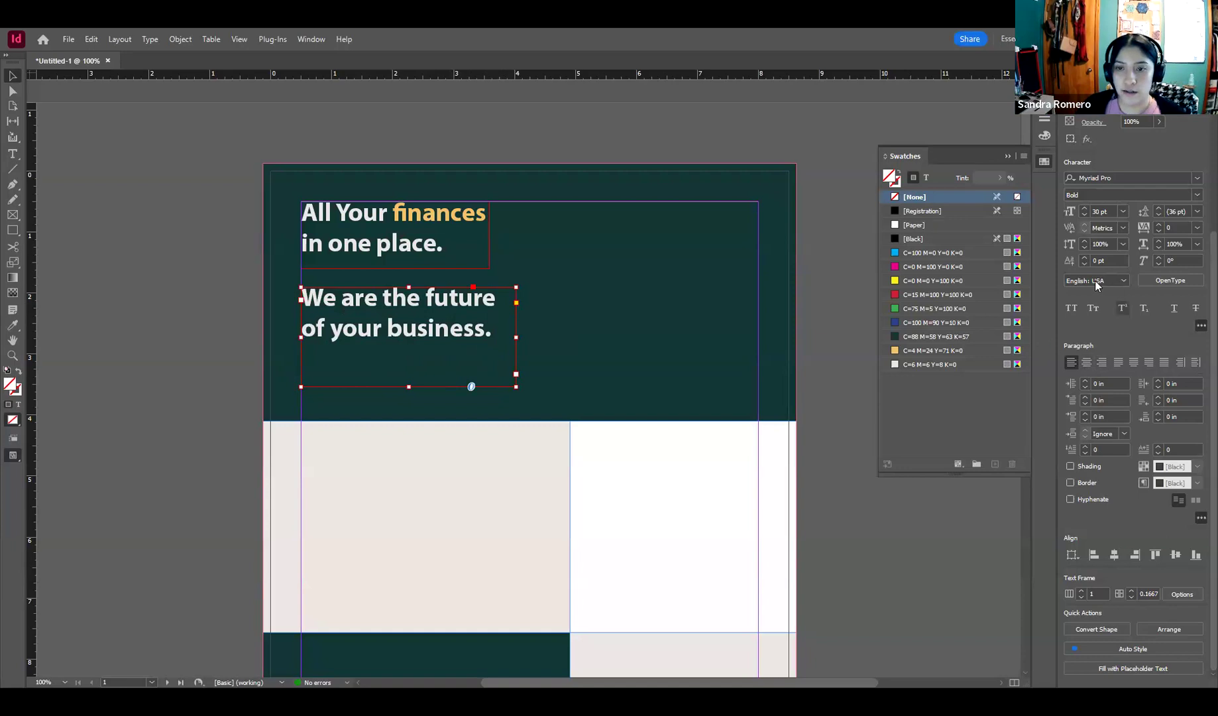
pyautogui.click(1104, 213)
pyautogui.click(174, 286)
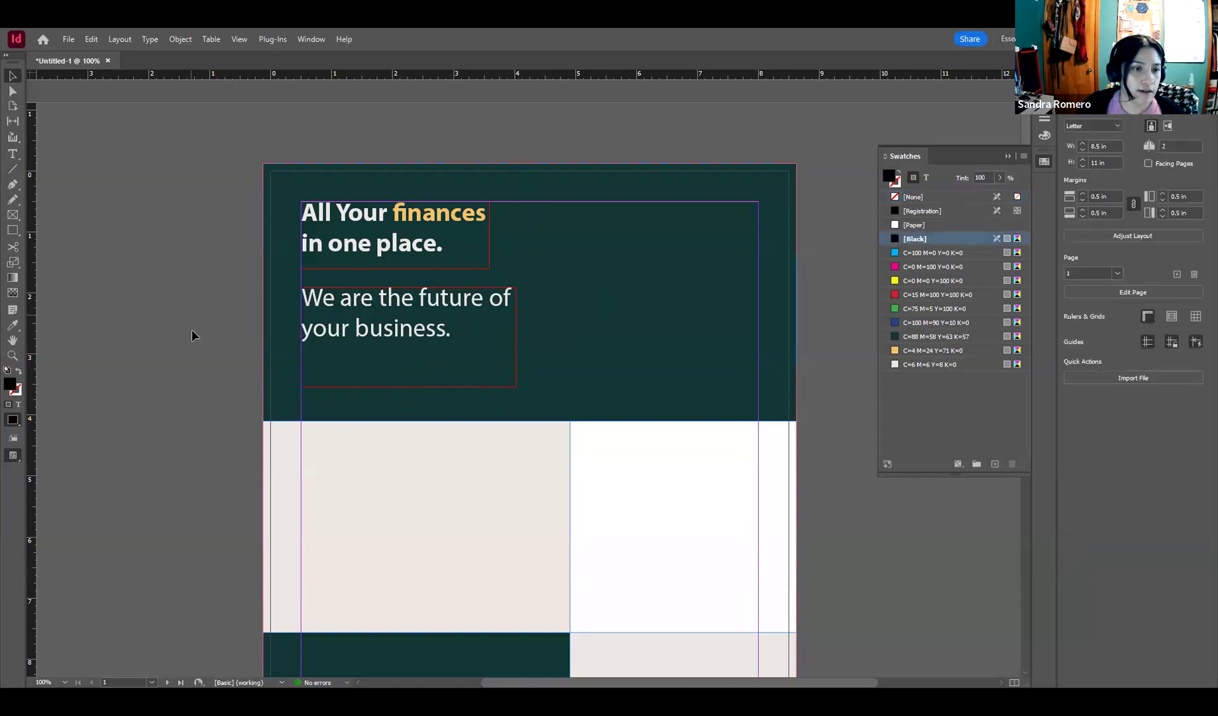
# Step: Check the subheading against page 2's reference and change its font to Montserrat Regular
pyautogui.scroll(-10, 190, 330)
pyautogui.scroll(-5, 190, 328)
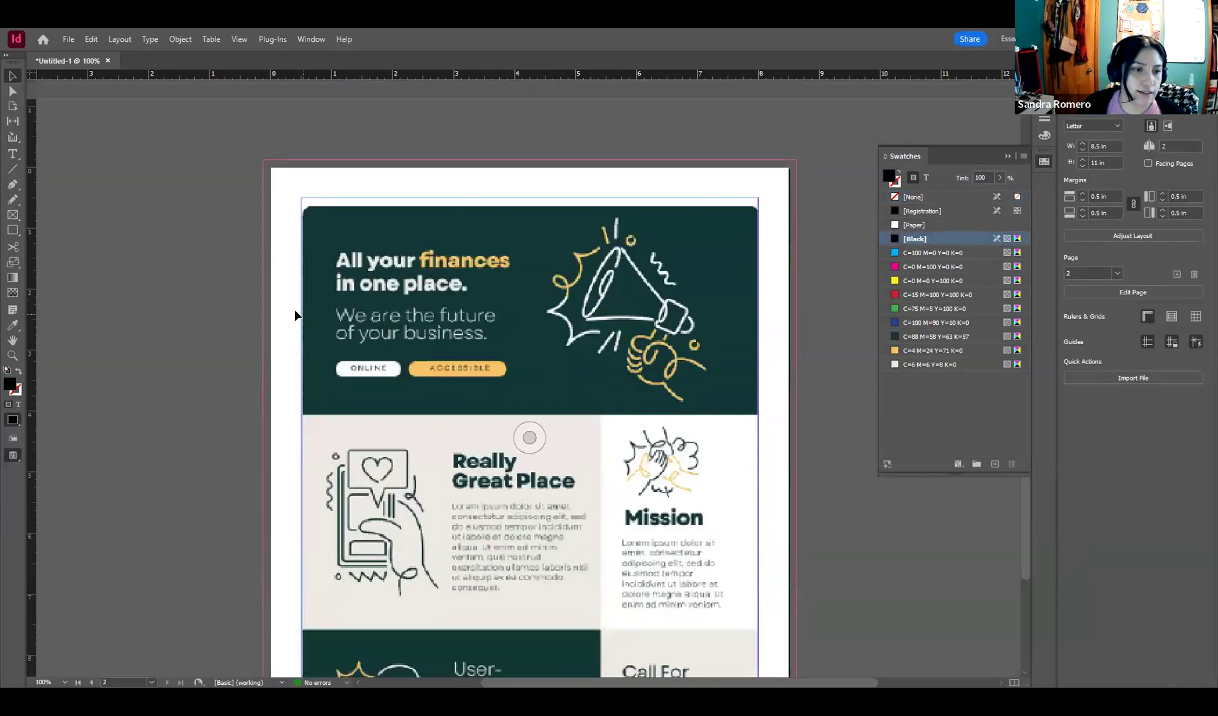
pyautogui.scroll(3, 197, 326)
pyautogui.scroll(10, 199, 321)
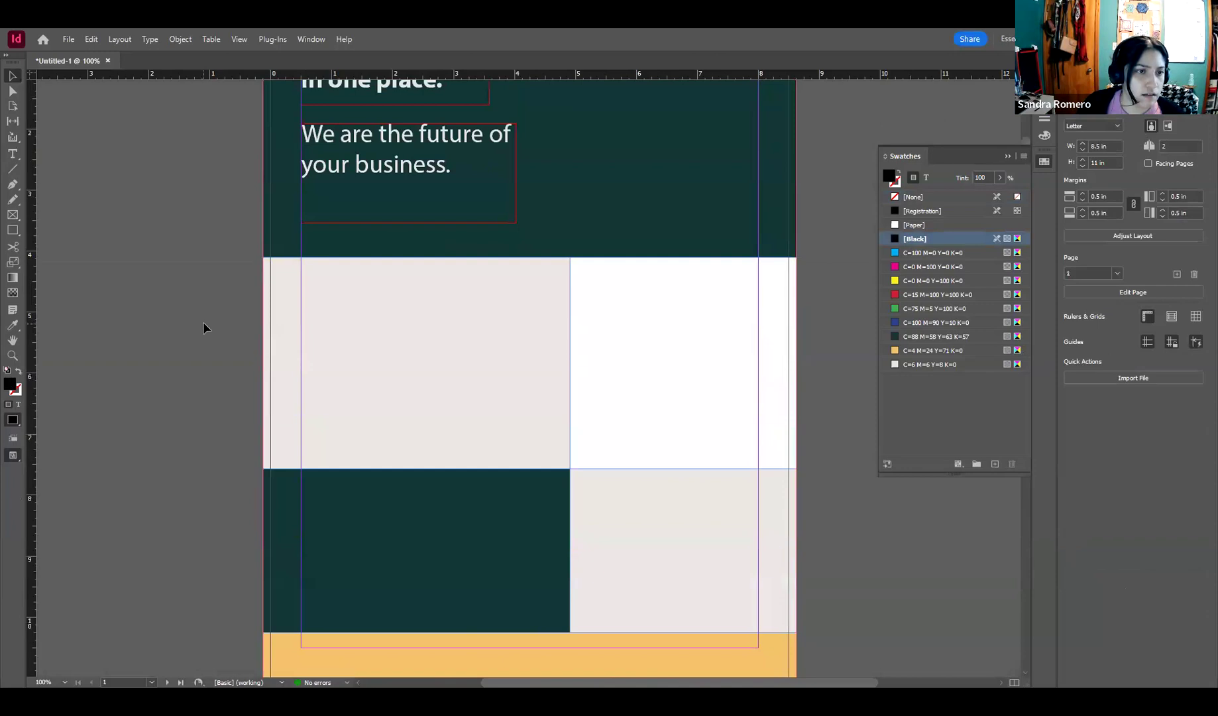
pyautogui.click(472, 386)
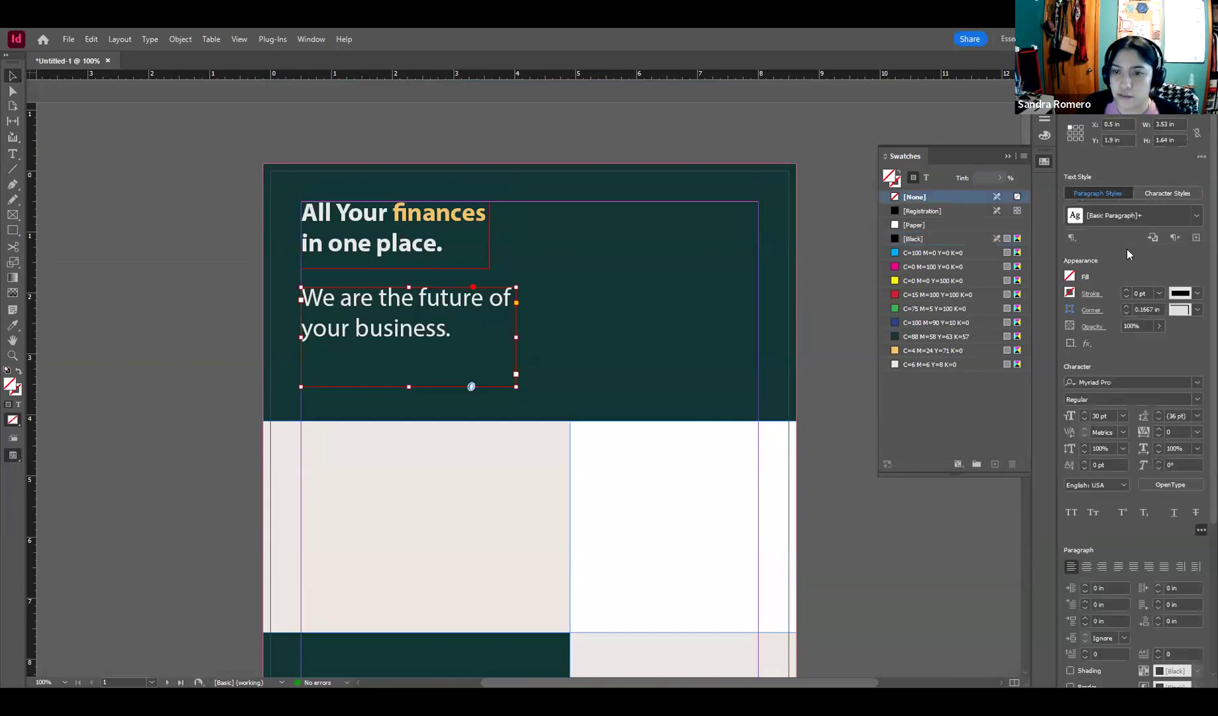
pyautogui.click(1125, 383)
pyautogui.write('m')
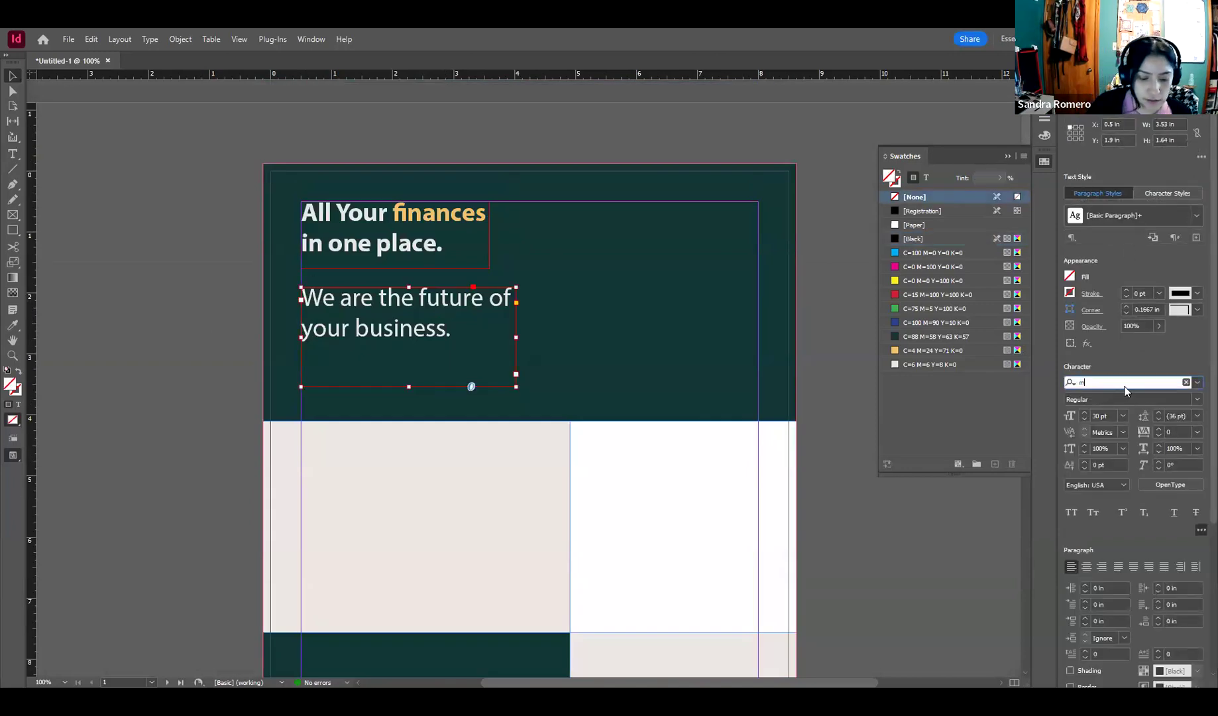
pyautogui.write('ont')
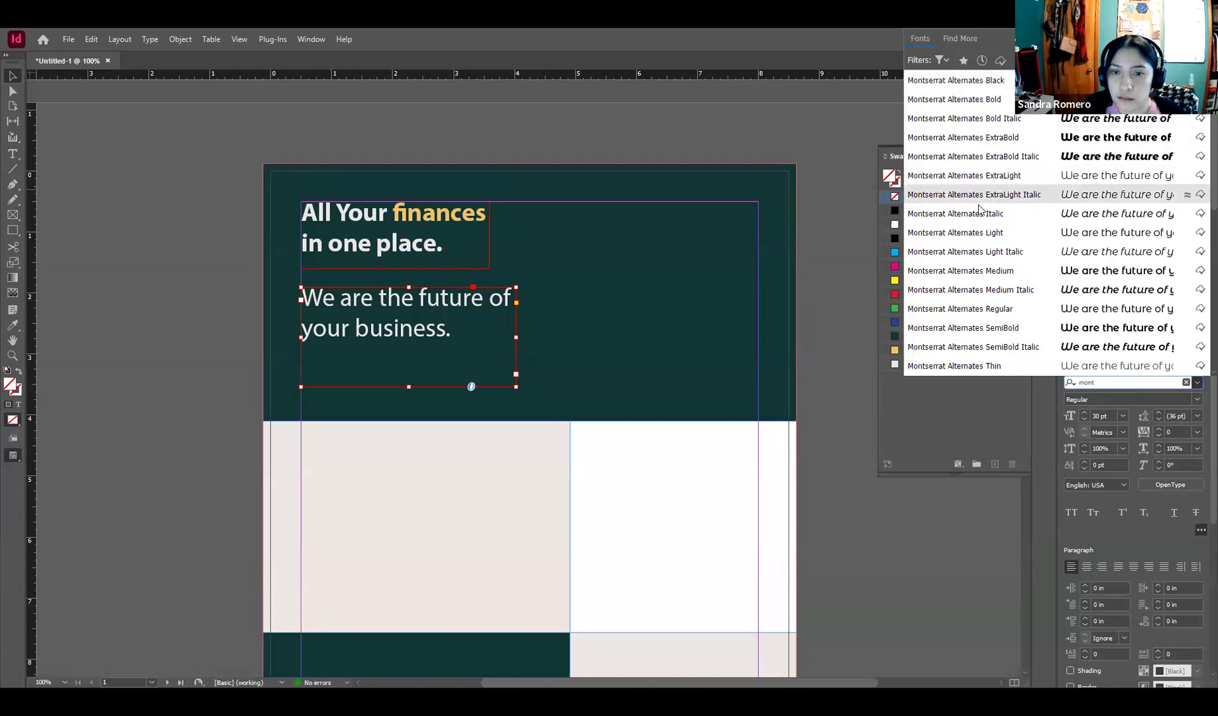
pyautogui.scroll(-3, 992, 305)
pyautogui.scroll(-2, 992, 305)
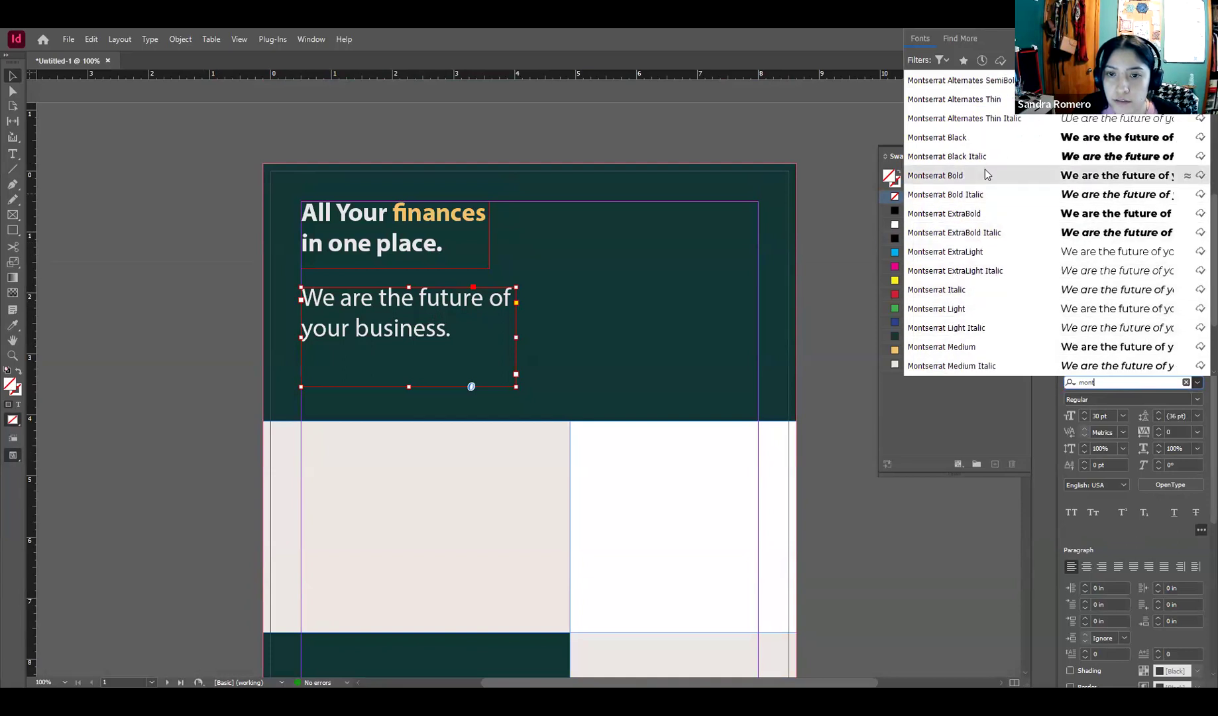
pyautogui.scroll(-2, 997, 300)
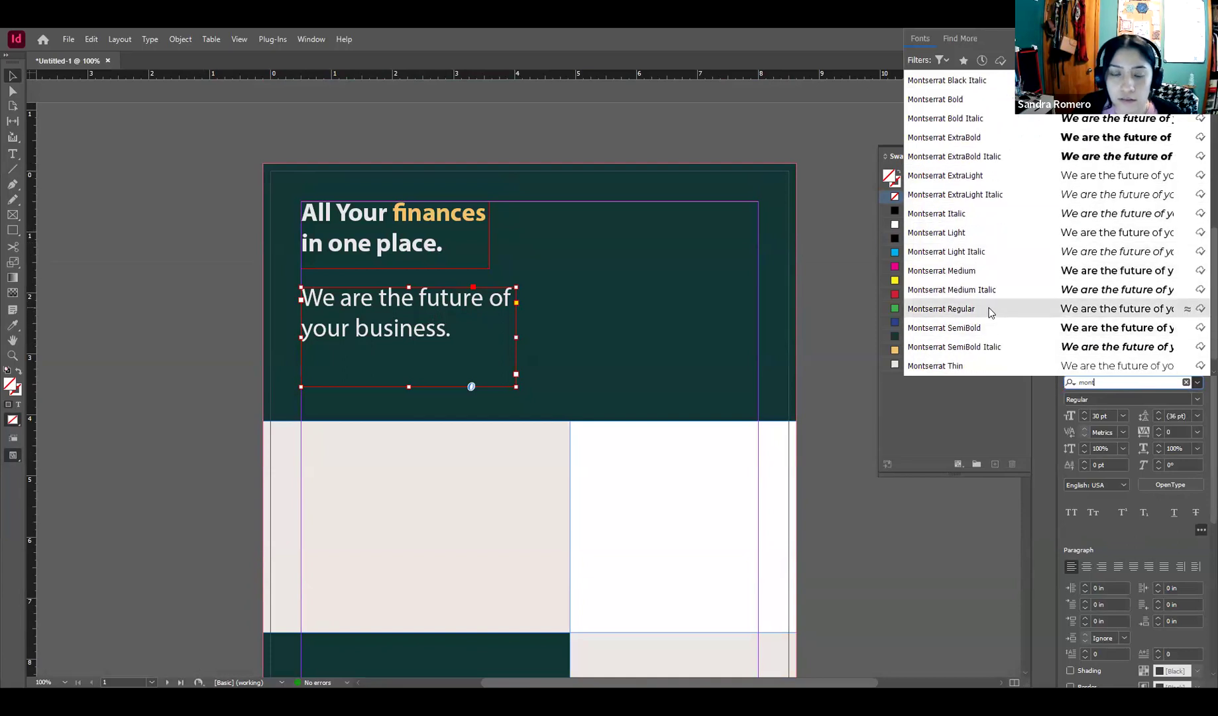
pyautogui.click(991, 312)
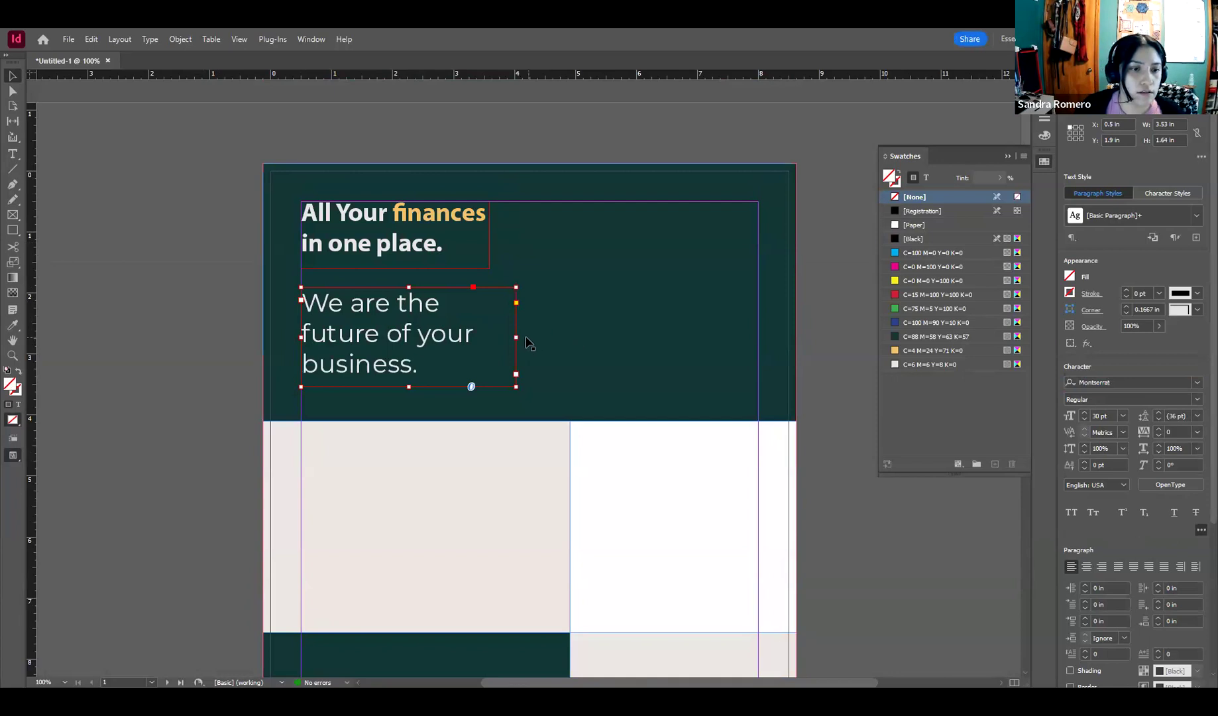
# Step: Widen the subheading frame to 4.09 in and set its Montserrat text to Light weight
pyautogui.moveTo(516, 338); pyautogui.dragTo(550, 335)
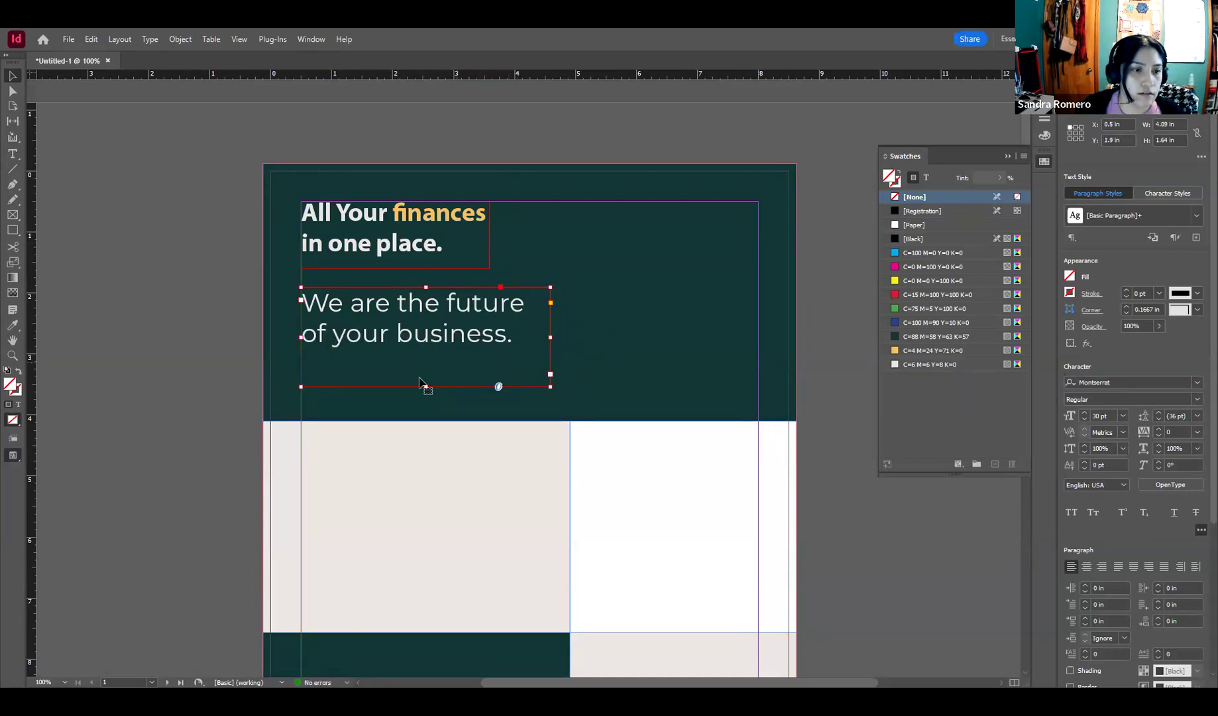
pyautogui.scroll(-4, 236, 379)
pyautogui.scroll(-5, 236, 379)
pyautogui.scroll(9, 236, 379)
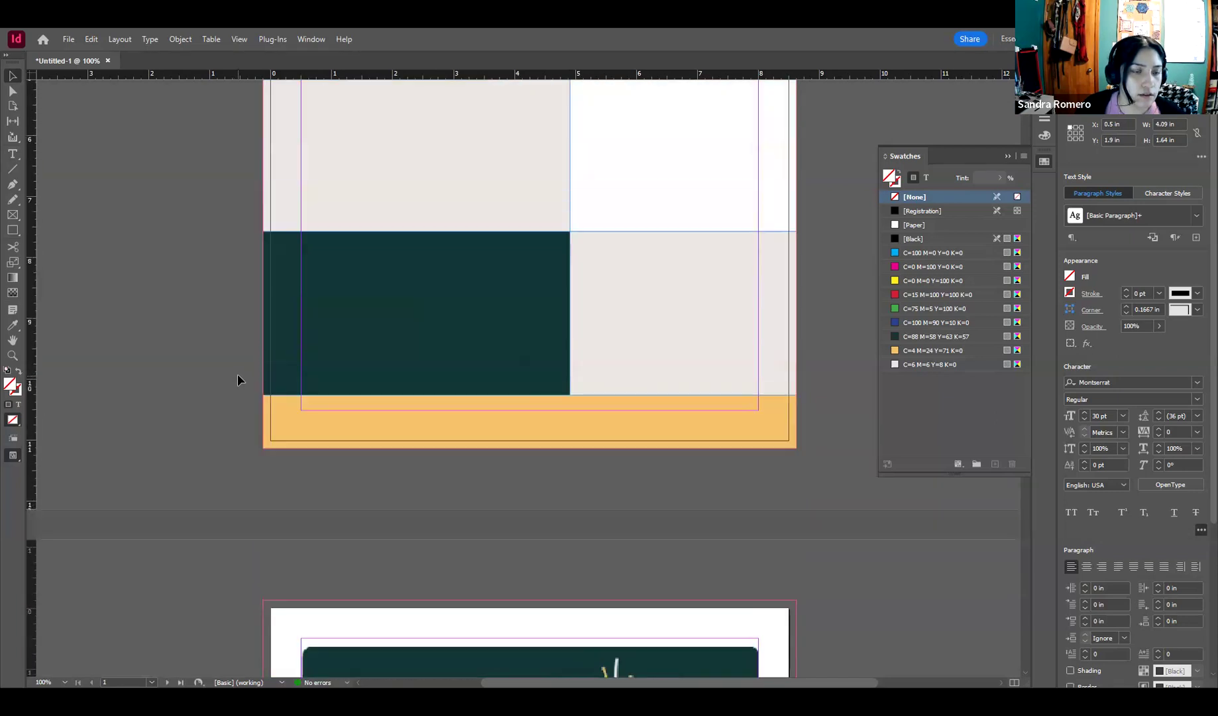
pyautogui.click(1100, 399)
pyautogui.write('Light')
pyautogui.press('Return')
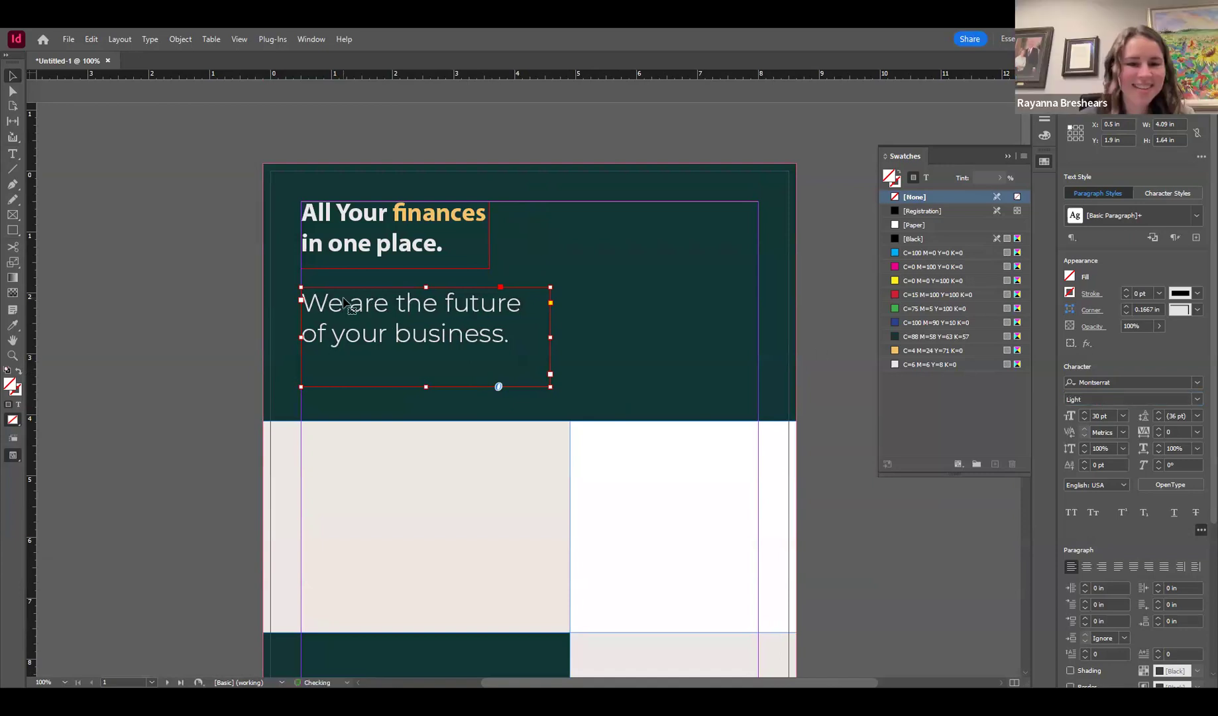
# Step: Change the font of the headline "All Your finances in one place." to Montserrat Black
pyautogui.click(122, 240)
pyautogui.click(302, 235)
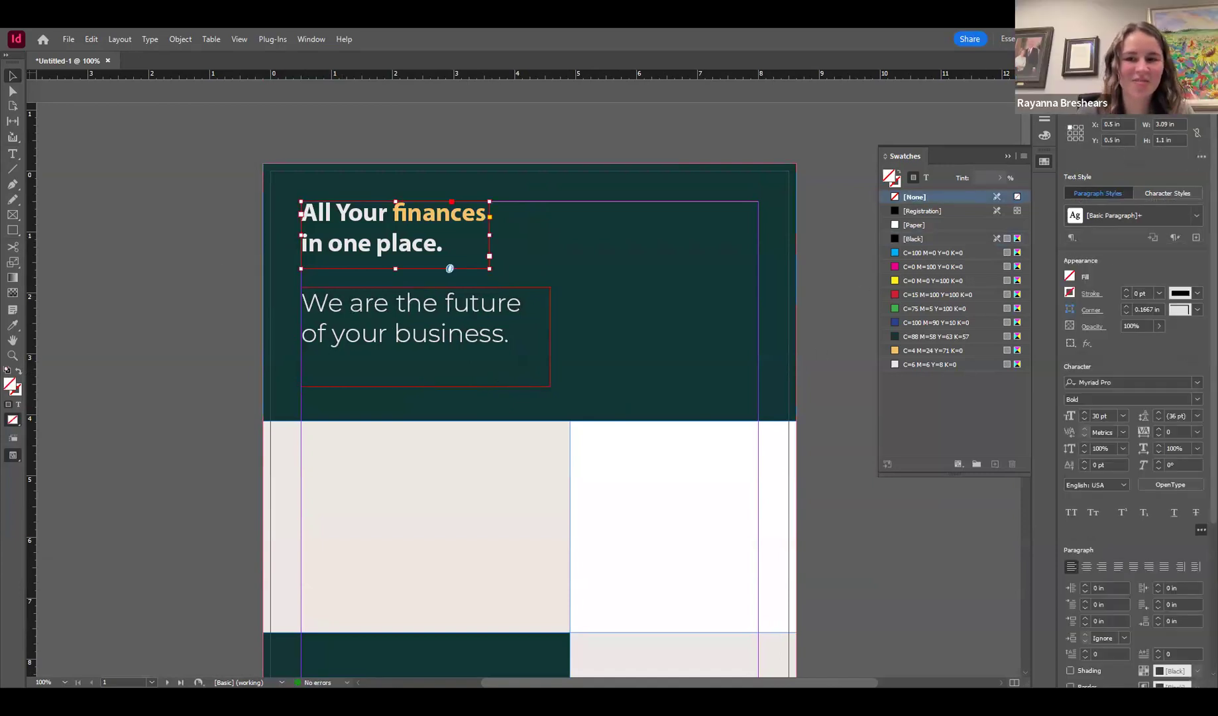
pyautogui.click(1122, 382)
pyautogui.write('Monts')
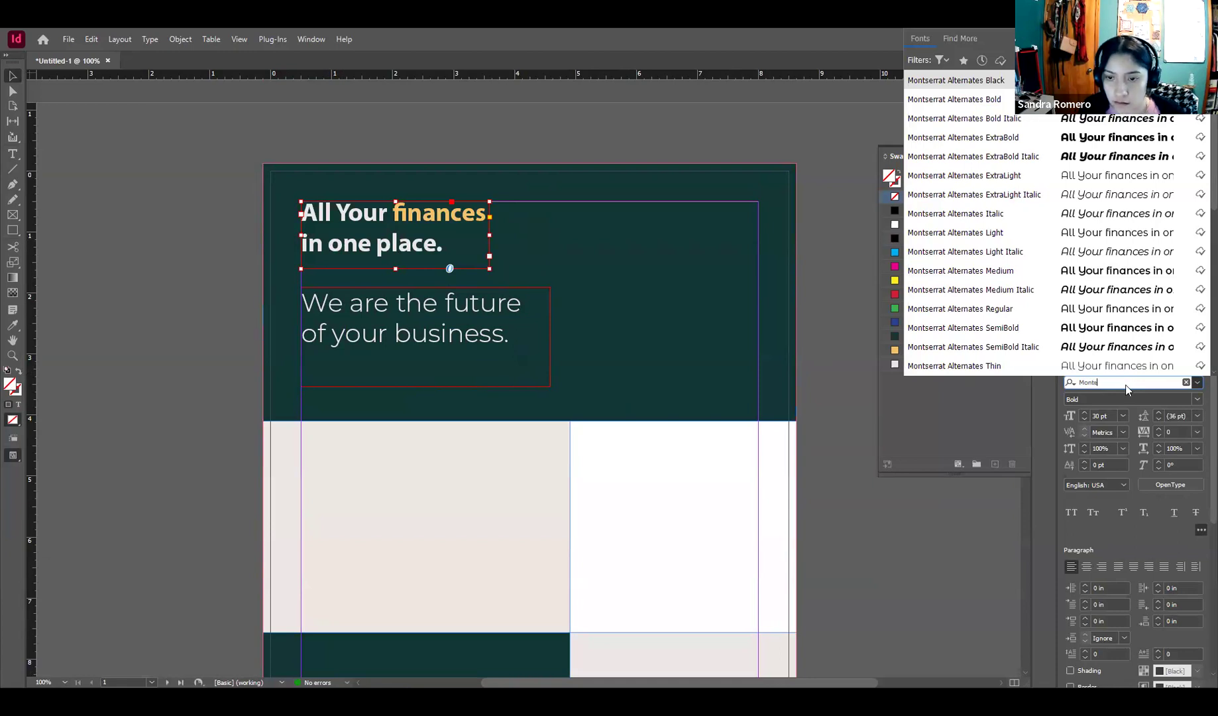
pyautogui.write('er')
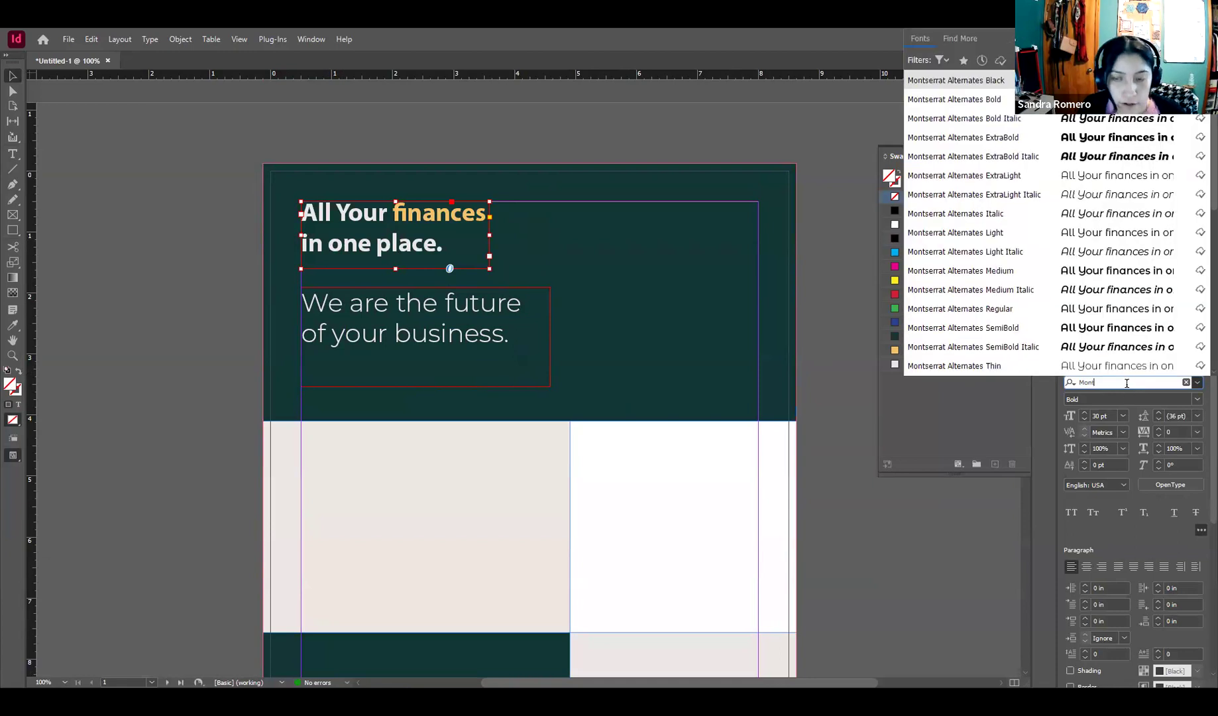
pyautogui.write('errat')
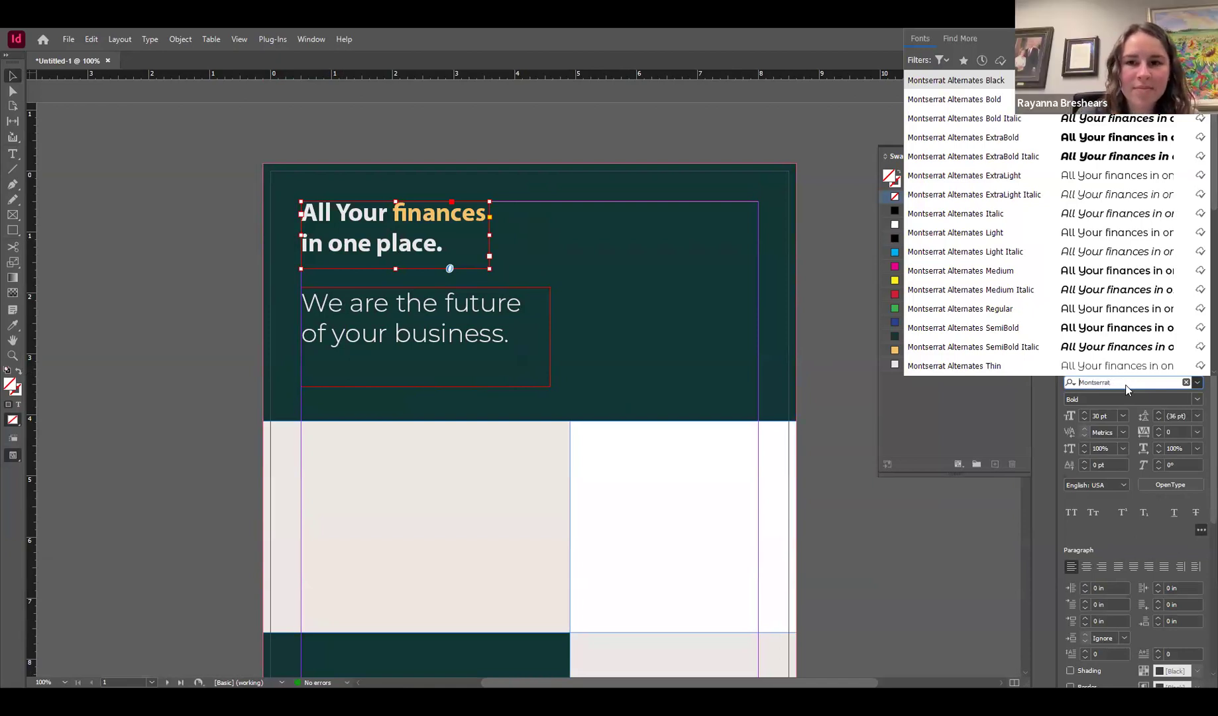
pyautogui.press('Return')
pyautogui.moveTo(1139, 383); pyautogui.dragTo(1113, 383)
pyautogui.press('BackSpace')
pyautogui.scroll(-3, 1047, 346)
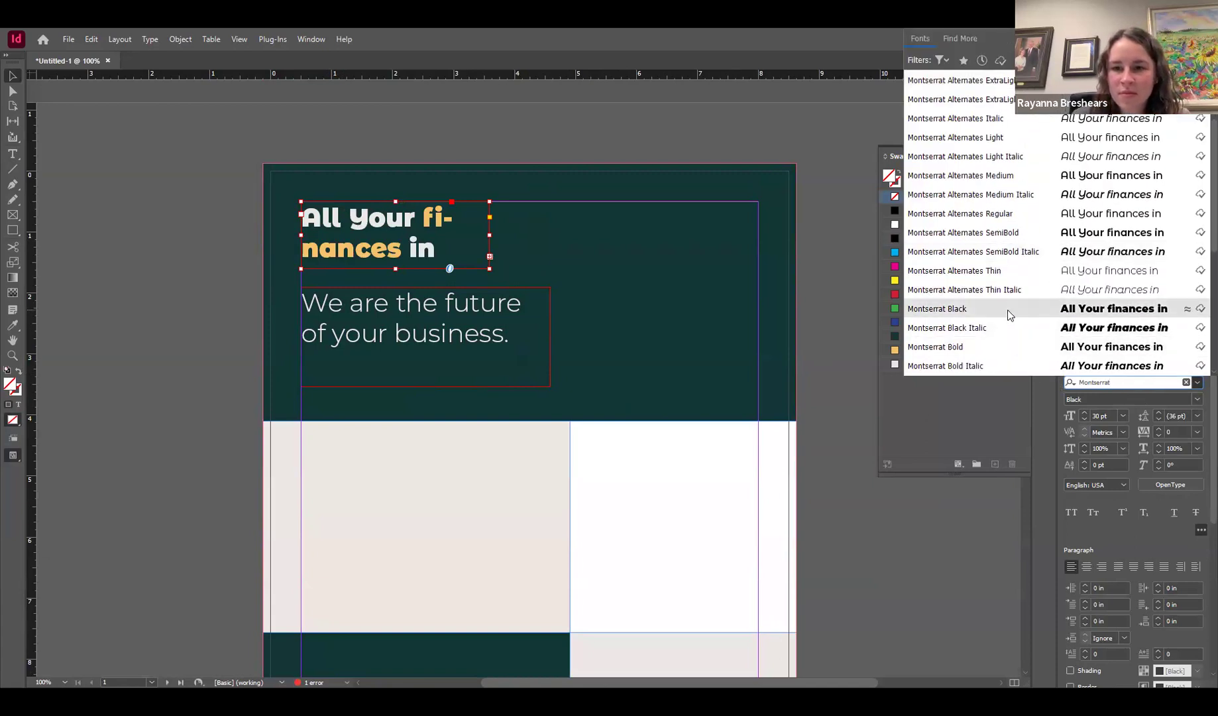
pyautogui.click(1009, 313)
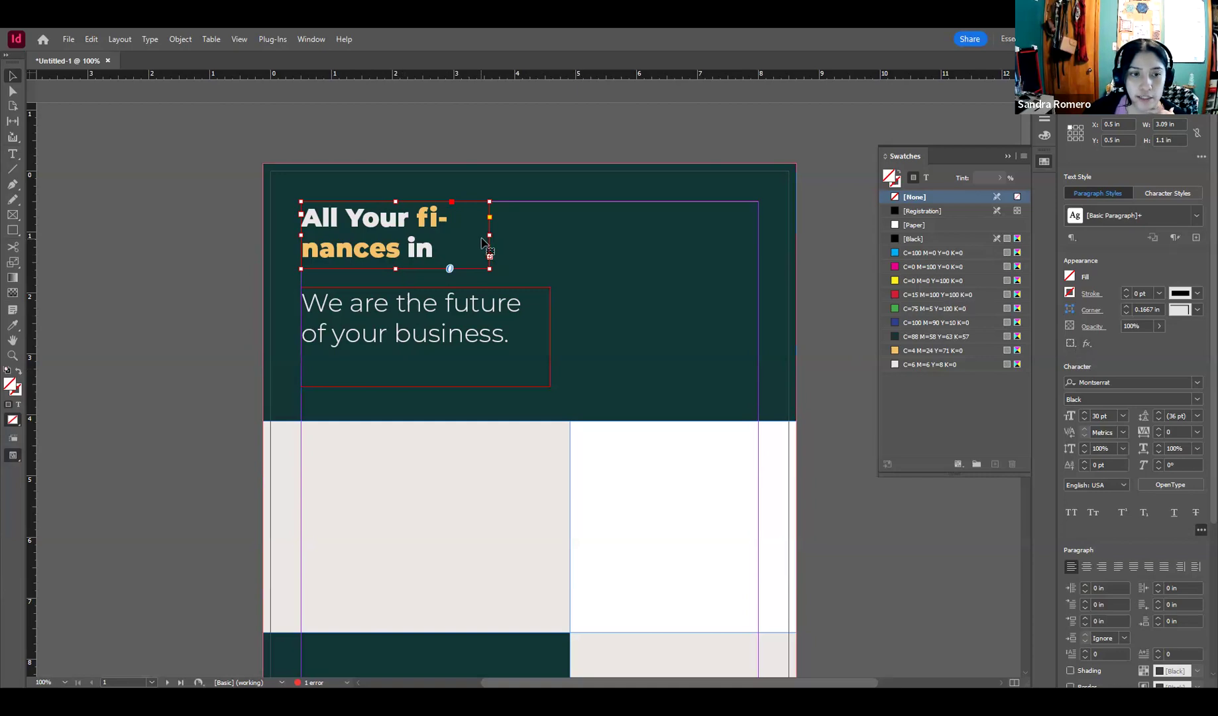
# Step: Turn off hyphenation for the headline and widen its frame to 4.09 in to match the subheading frame
pyautogui.scroll(-3, 1066, 404)
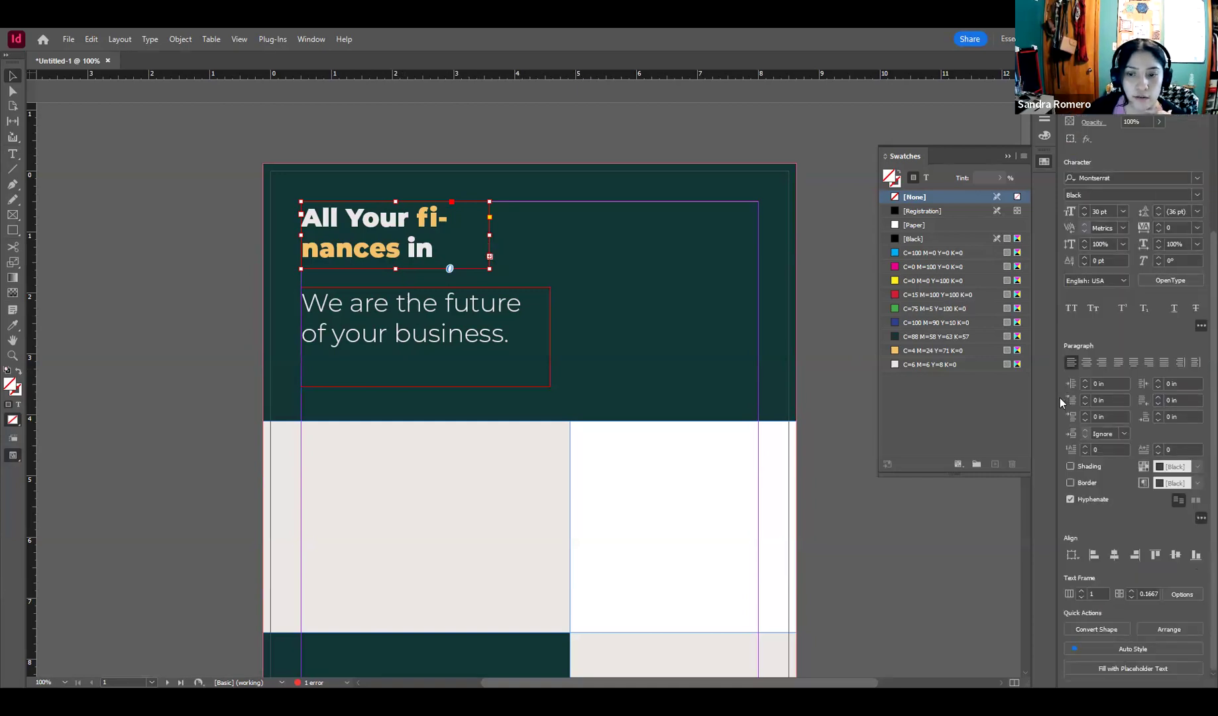
pyautogui.click(1070, 500)
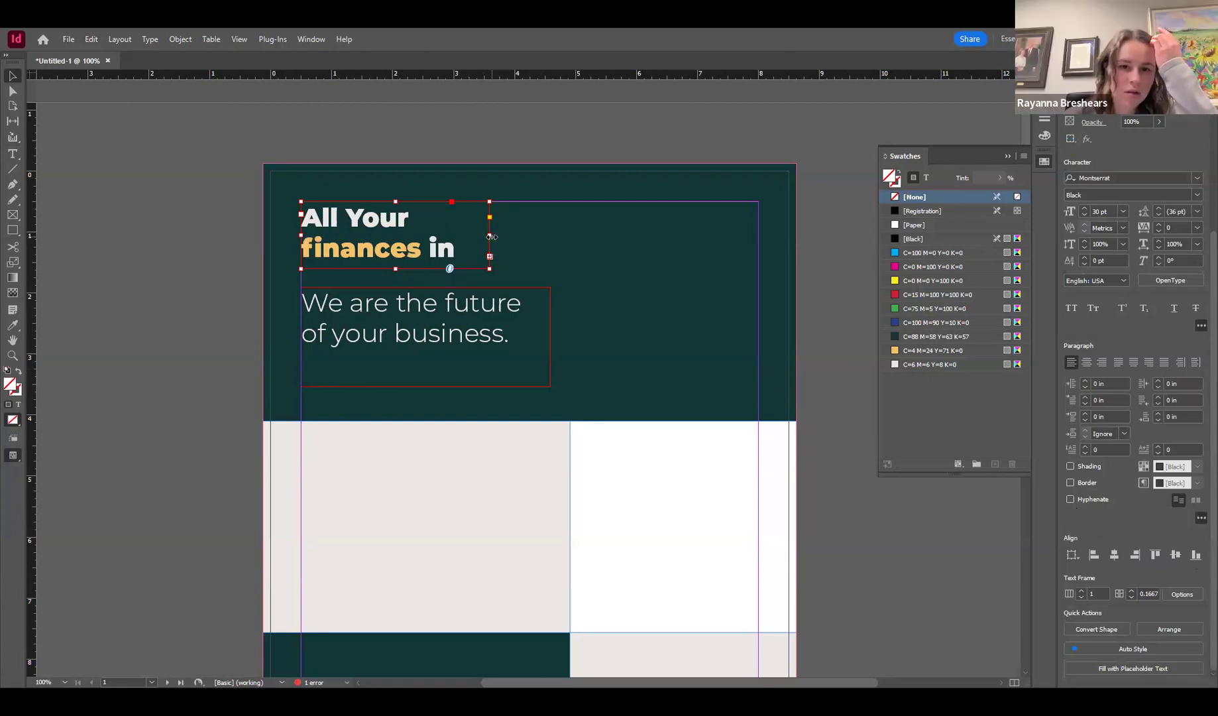
pyautogui.moveTo(490, 235); pyautogui.dragTo(529, 237)
pyautogui.moveTo(550, 234); pyautogui.dragTo(550, 235)
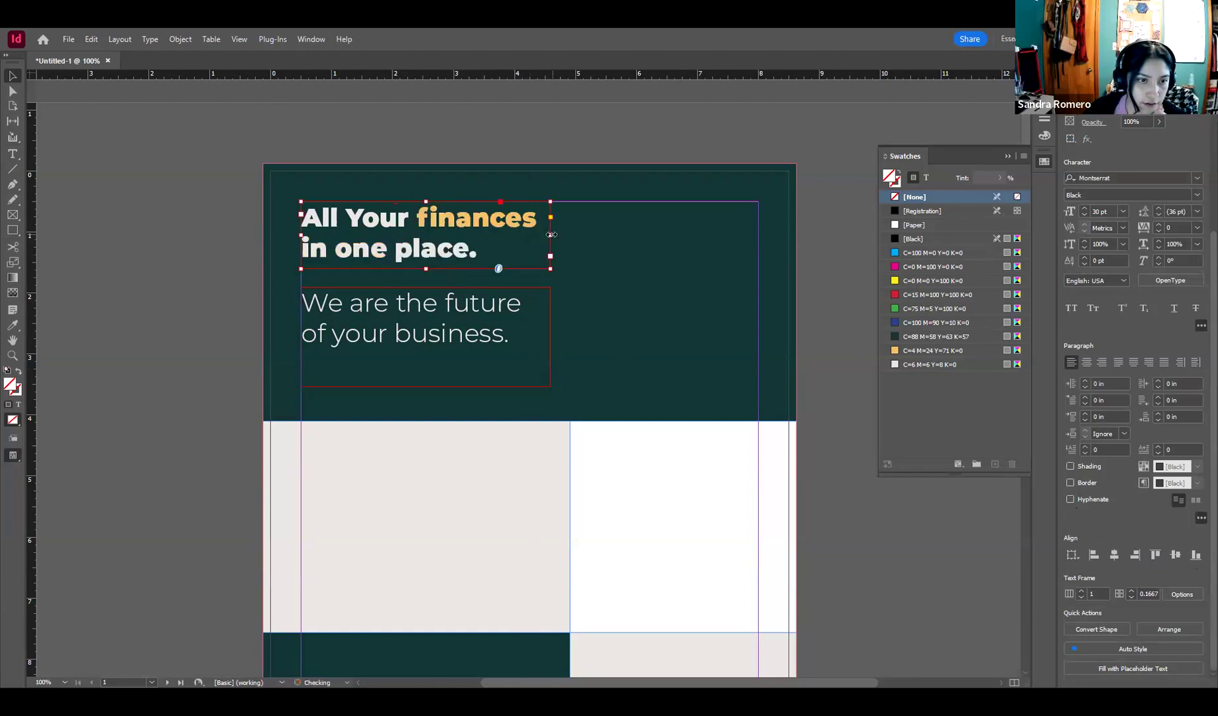
# Step: Move the subheading frame up to about Y 1.7 in, just below the headline, and preview the page without guides
pyautogui.click(194, 210)
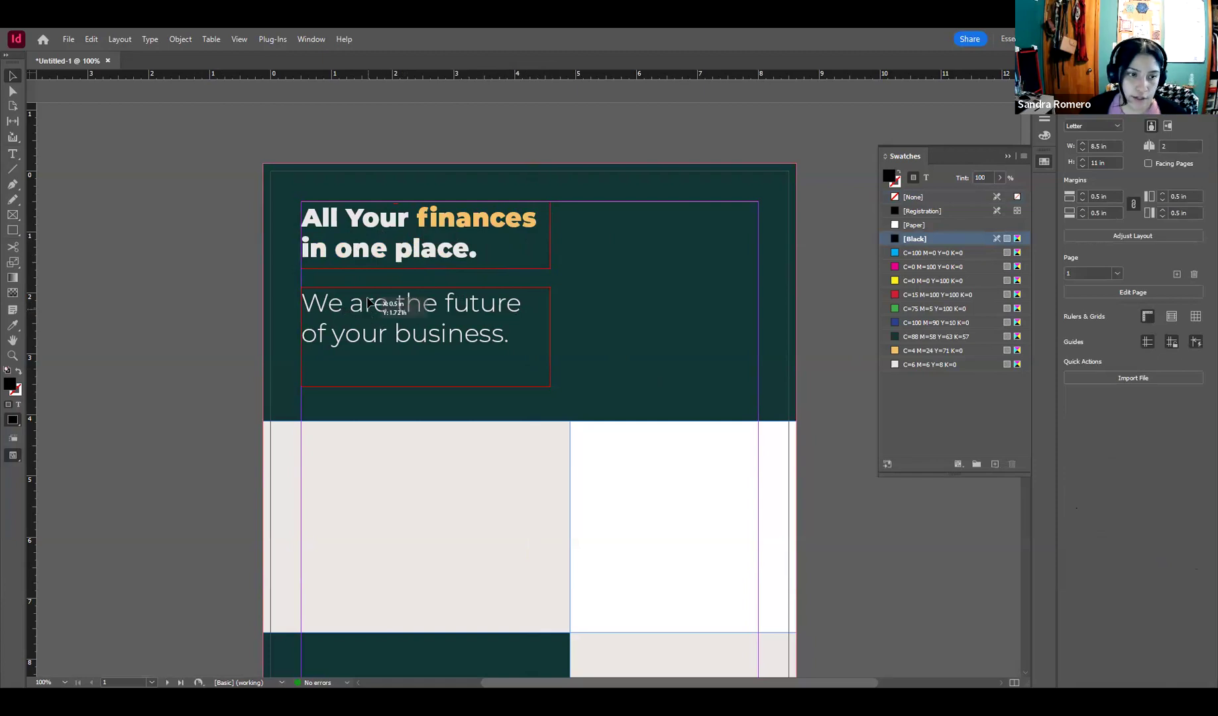
pyautogui.moveTo(368, 315); pyautogui.dragTo(367, 303)
pyautogui.click(224, 286)
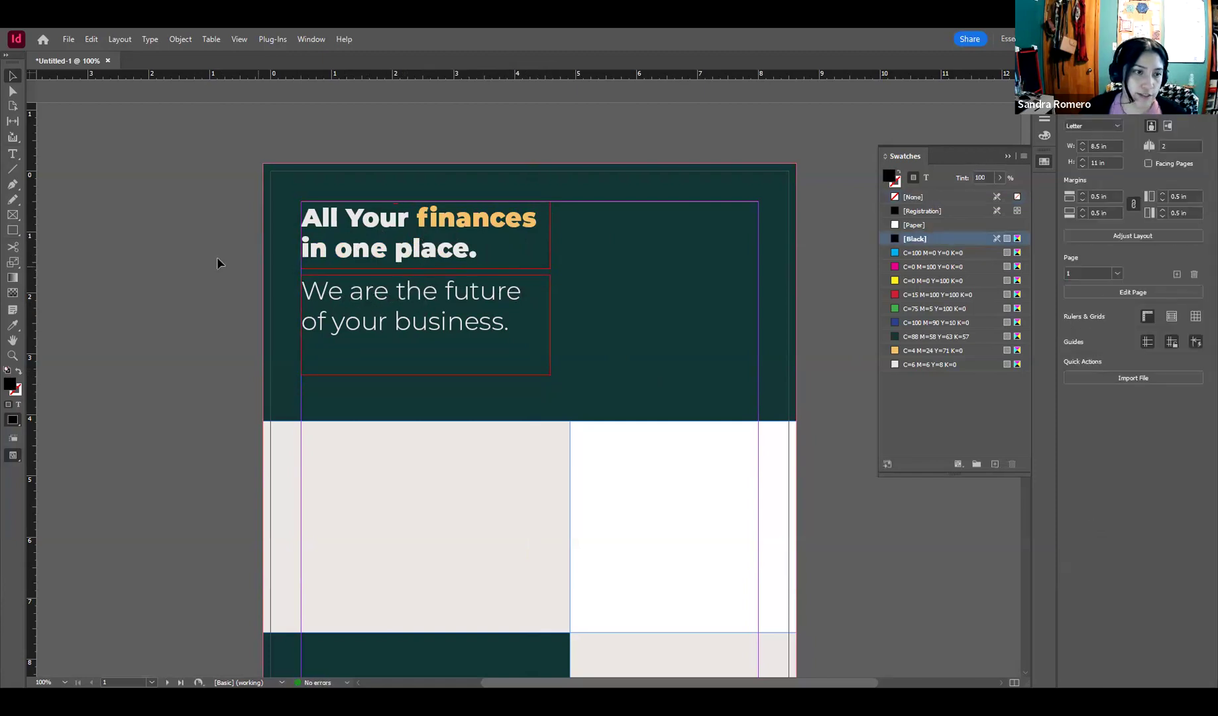
pyautogui.press('w')
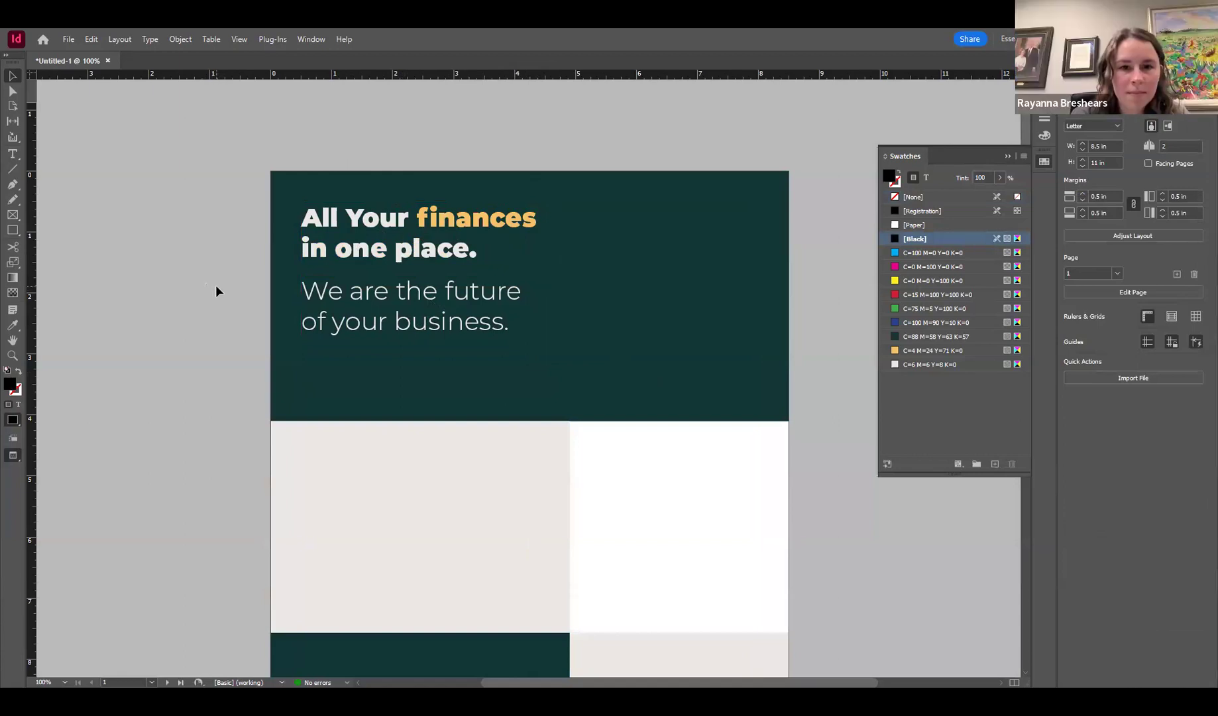
pyautogui.press('w')
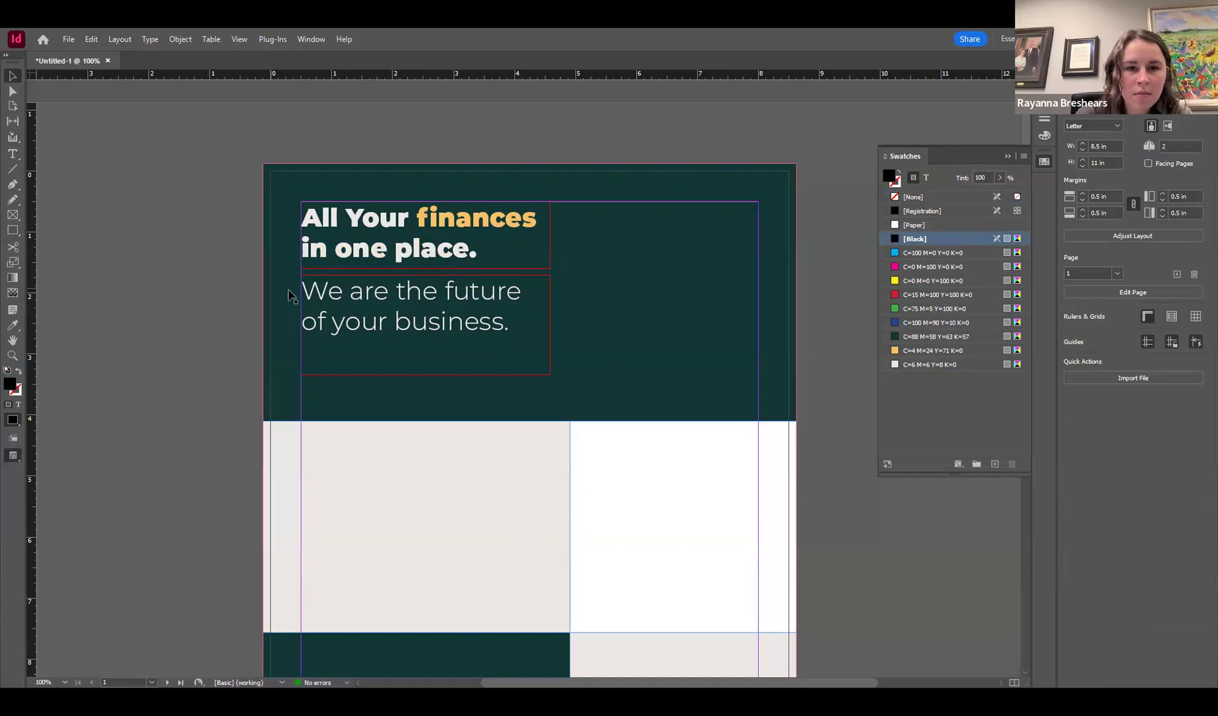
# Step: Shorten the subheading frame from below to about 1.2 in tall and select it together with the headline
pyautogui.click(426, 373)
pyautogui.moveTo(425, 375); pyautogui.dragTo(425, 348)
pyautogui.click(176, 273)
pyautogui.click(408, 263)
pyautogui.click(415, 294)
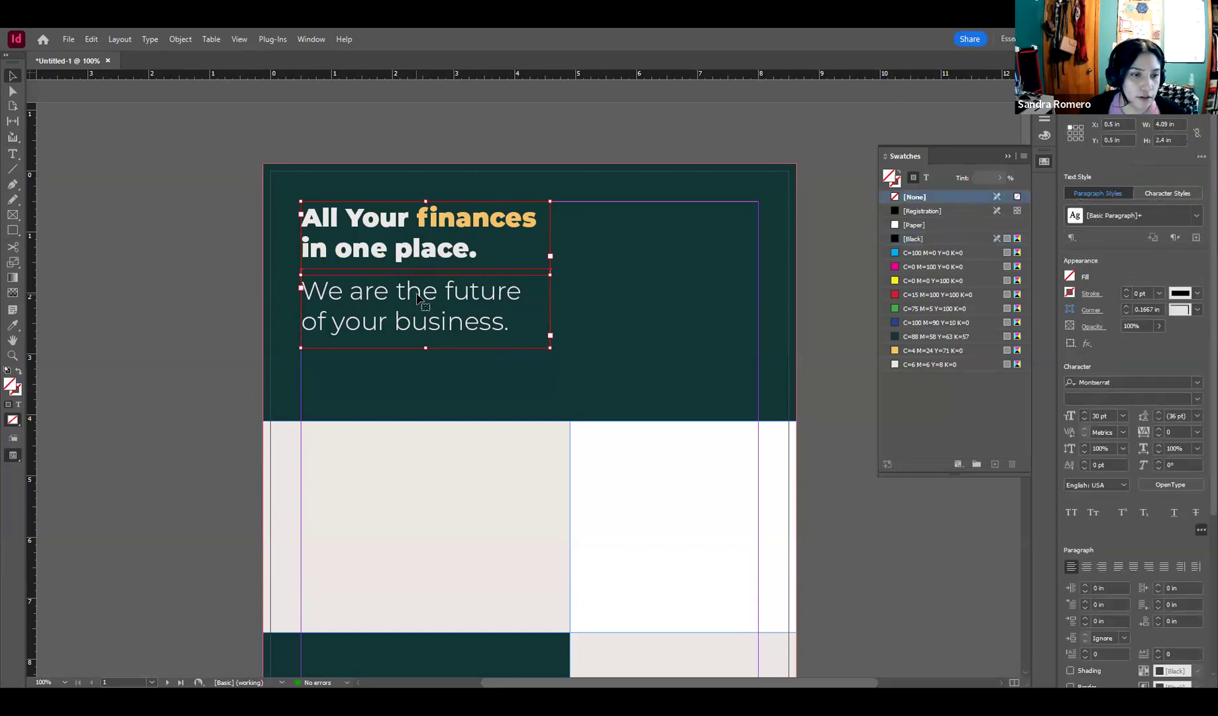
# Step: Duplicate the headline frame directly beside the original at X 4.59 in, Y 0.5 in
pyautogui.click(186, 226)
pyautogui.click(375, 221)
pyautogui.moveTo(375, 221); pyautogui.dragTo(628, 231)
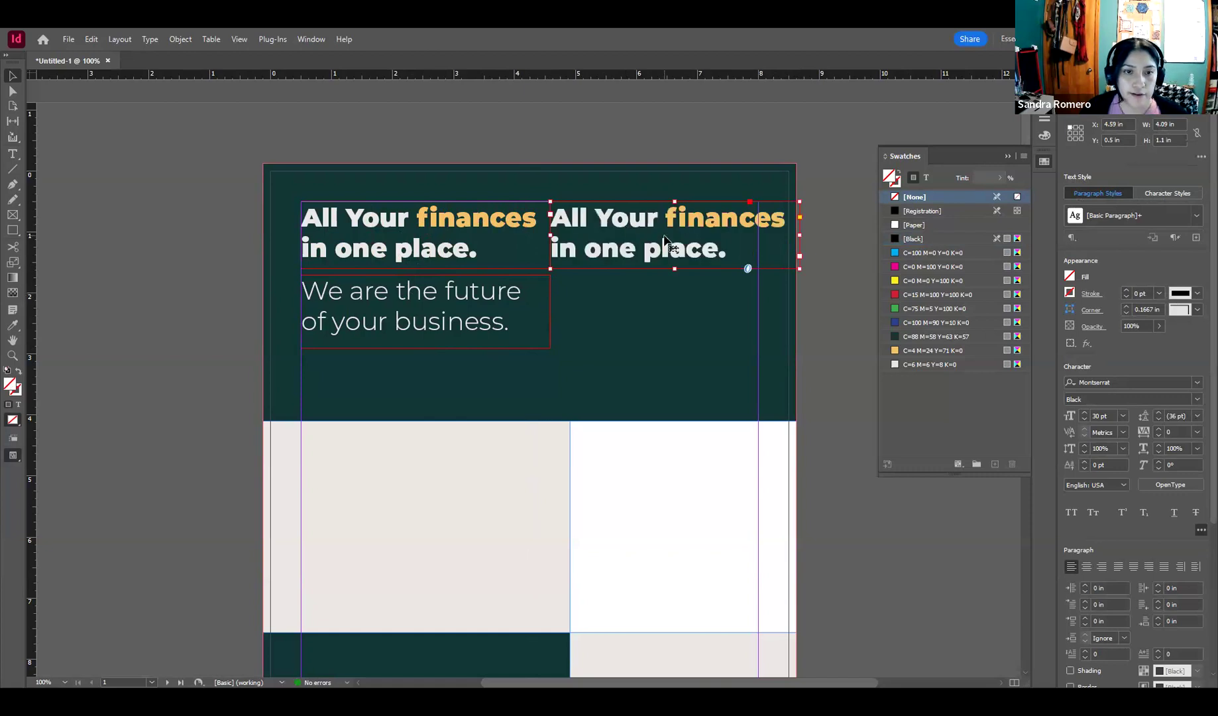
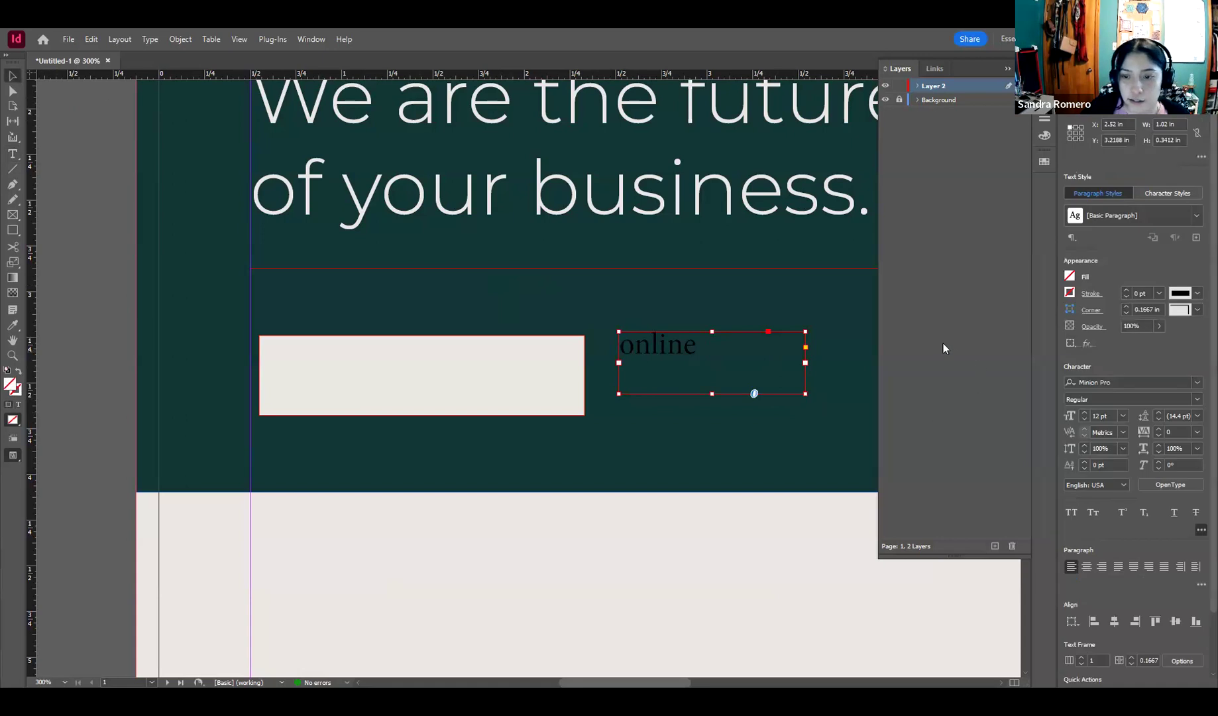
# Step: Center the "online" button label's text and set its font to Montserrat Bold
pyautogui.click(1087, 568)
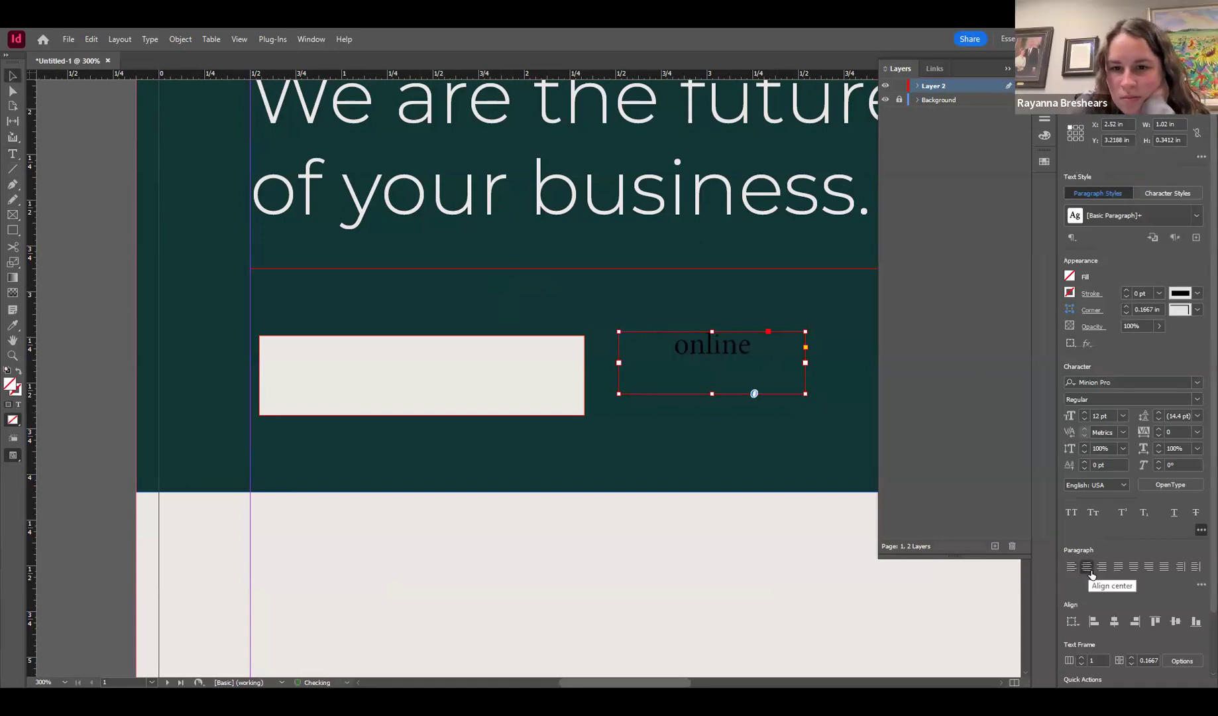
pyautogui.click(1120, 382)
pyautogui.write('monste')
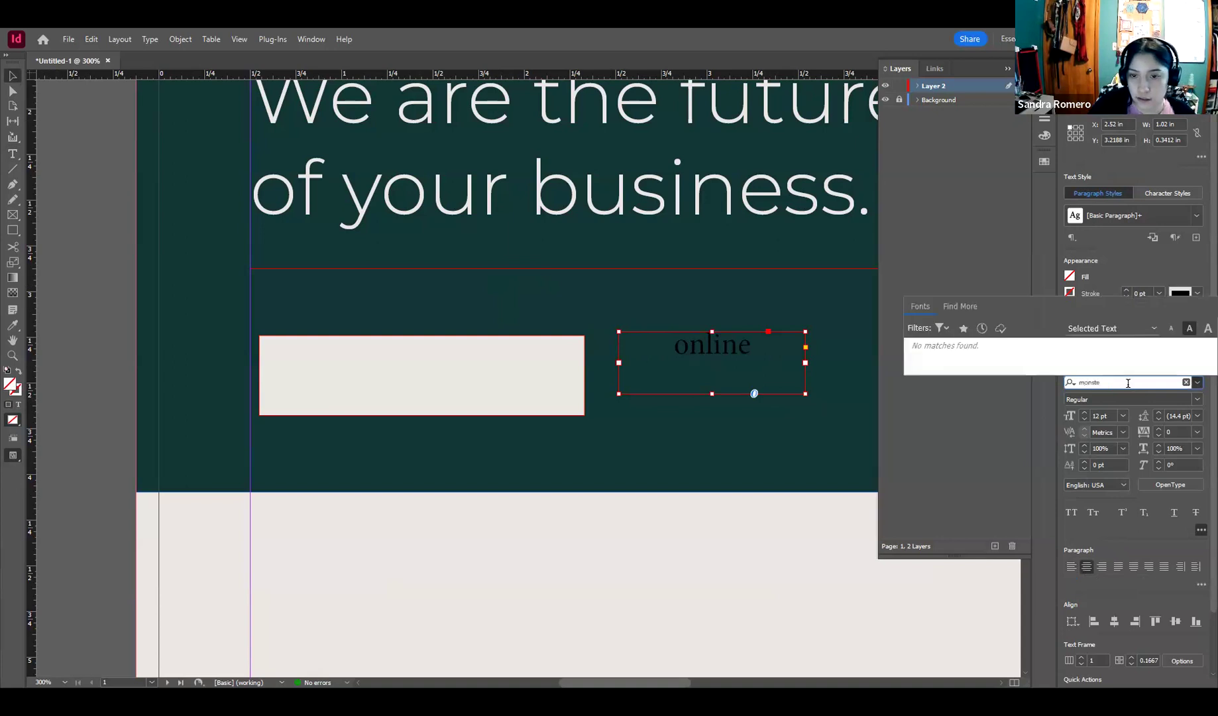
pyautogui.press('BackSpace')
pyautogui.press('BackSpace')
pyautogui.press('BackSpace')
pyautogui.write('t')
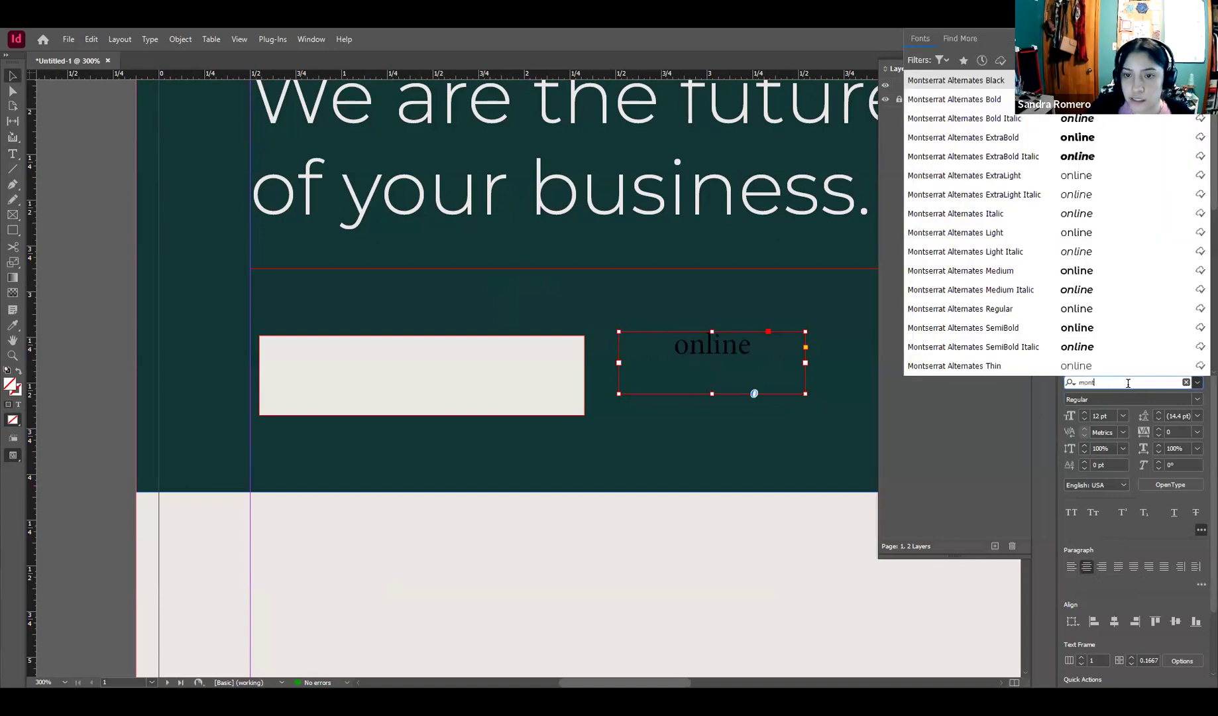
pyautogui.scroll(-3, 1013, 359)
pyautogui.scroll(-1, 1008, 343)
pyautogui.click(1009, 369)
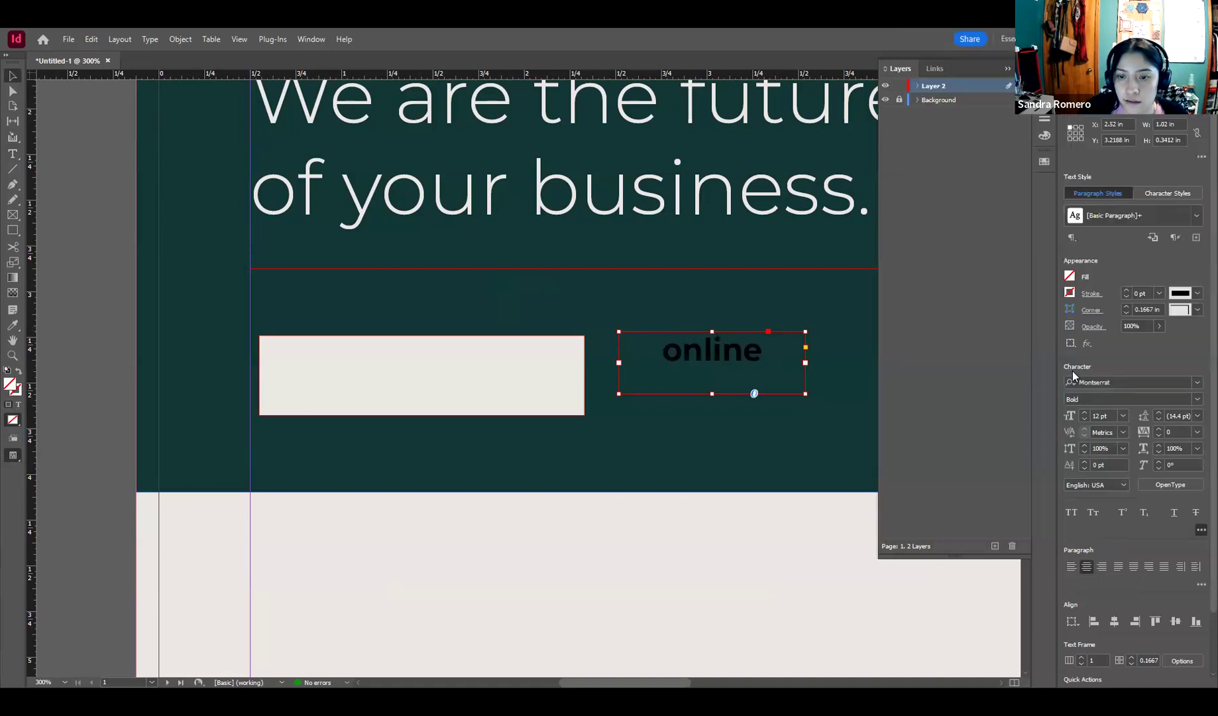
# Step: Adjust the "online" text frame to about 0.37 in tall and move it onto the button rectangle at about X 0.9 in, Y 3.28 in
pyautogui.moveTo(713, 395); pyautogui.dragTo(715, 369)
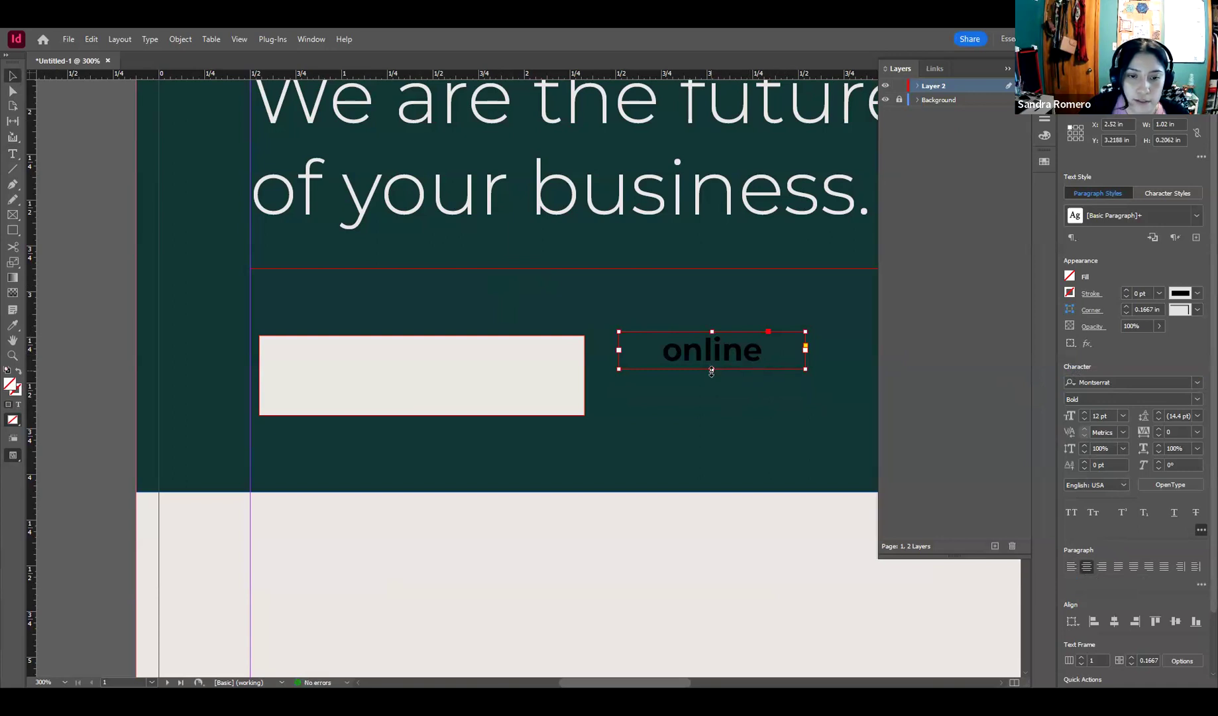
pyautogui.moveTo(712, 369); pyautogui.dragTo(442, 368)
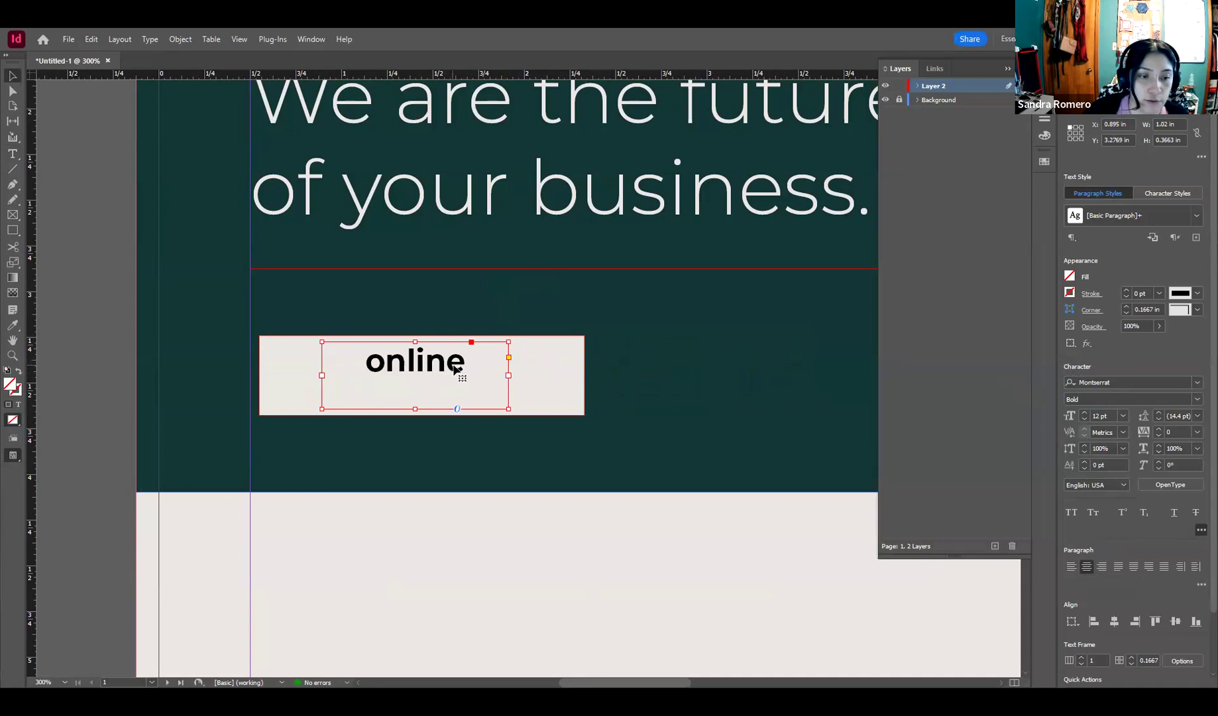
pyautogui.click(560, 371)
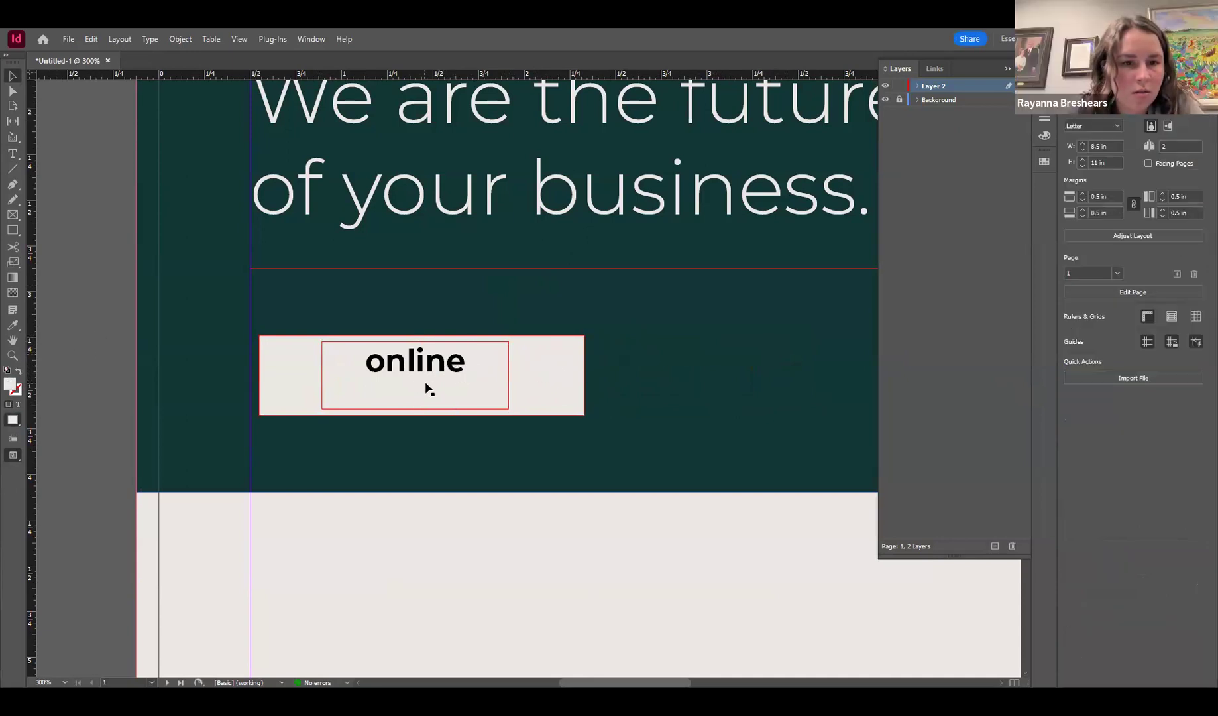
# Step: Align the horizontal centers of the "online" text frame and the button rectangle, and preview the page without guides
pyautogui.click(448, 368)
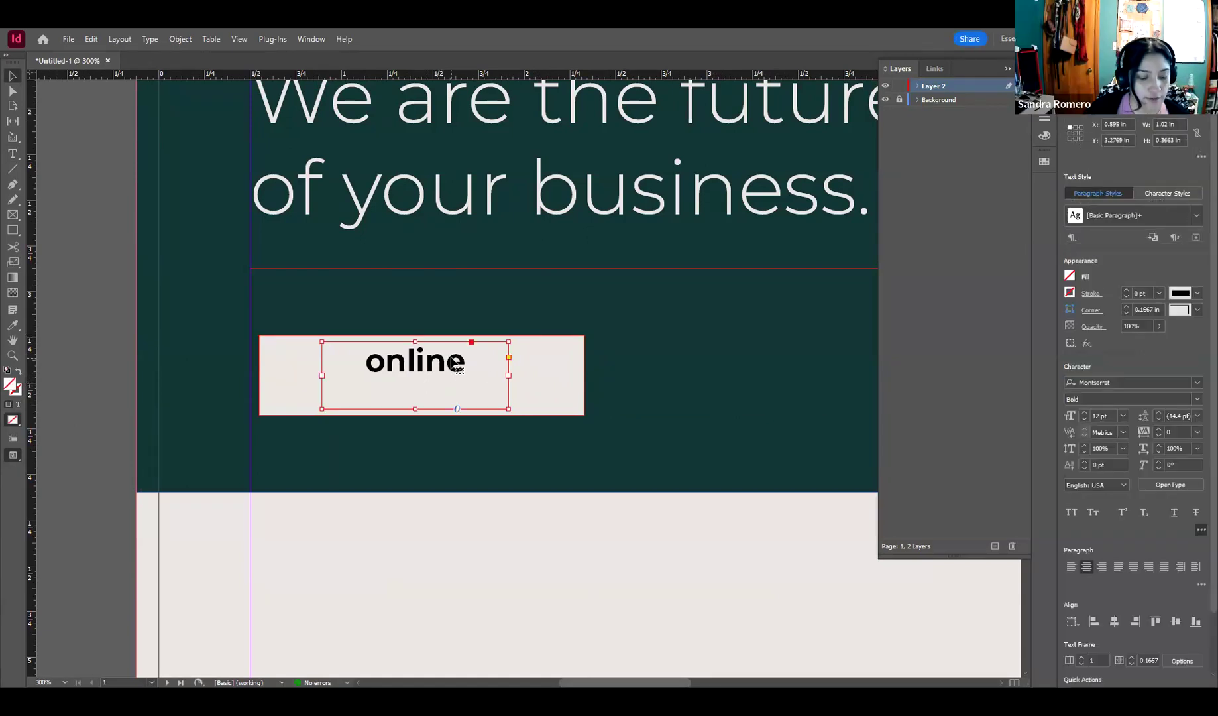
pyautogui.keyDown('shift'); pyautogui.click(539, 369); pyautogui.keyUp('shift')
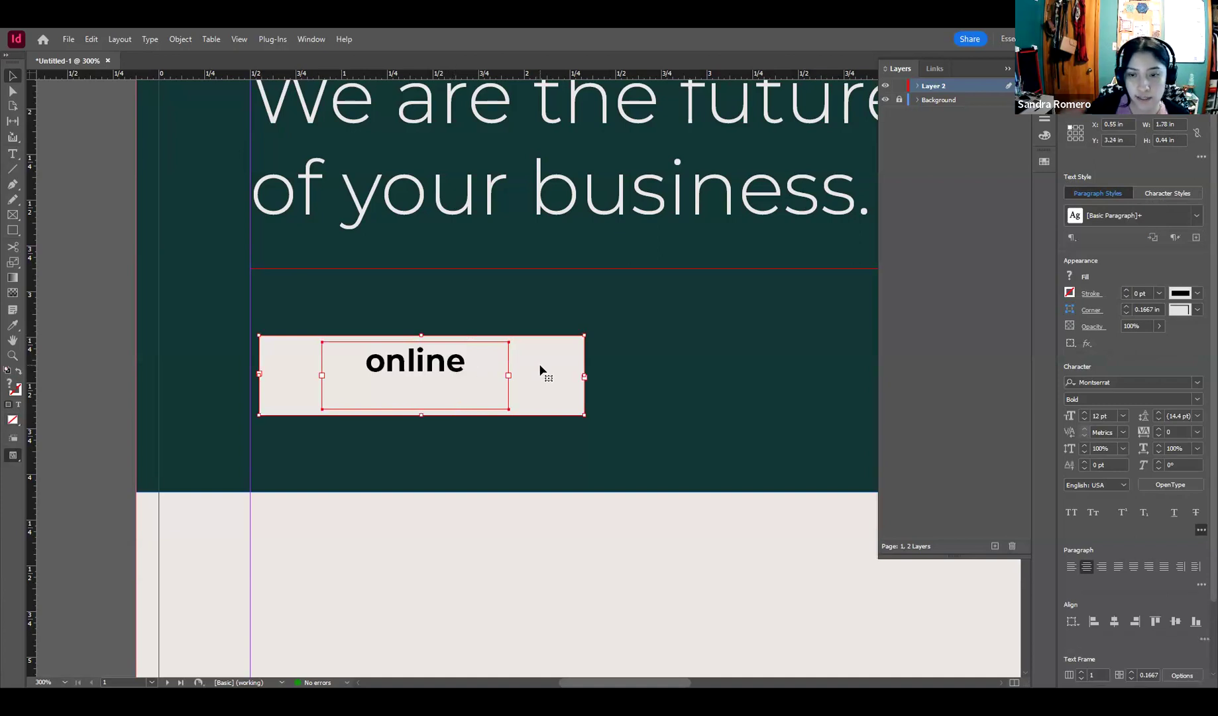
pyautogui.click(109, 326)
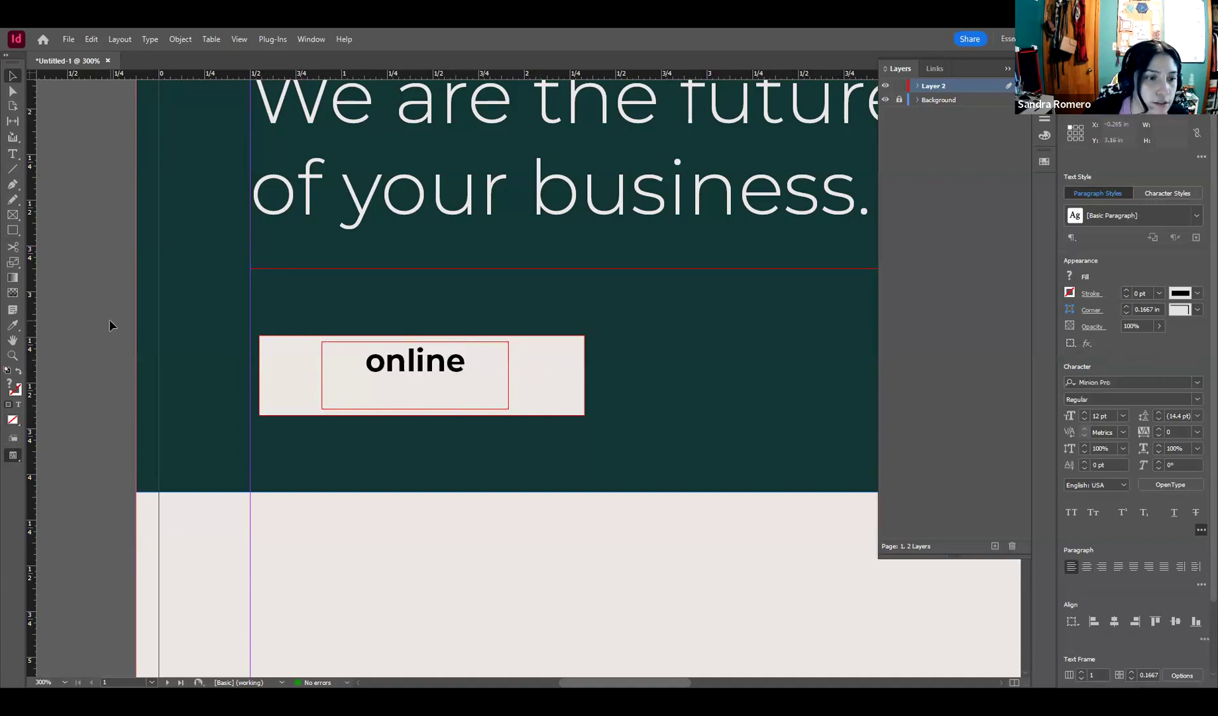
pyautogui.click(436, 373)
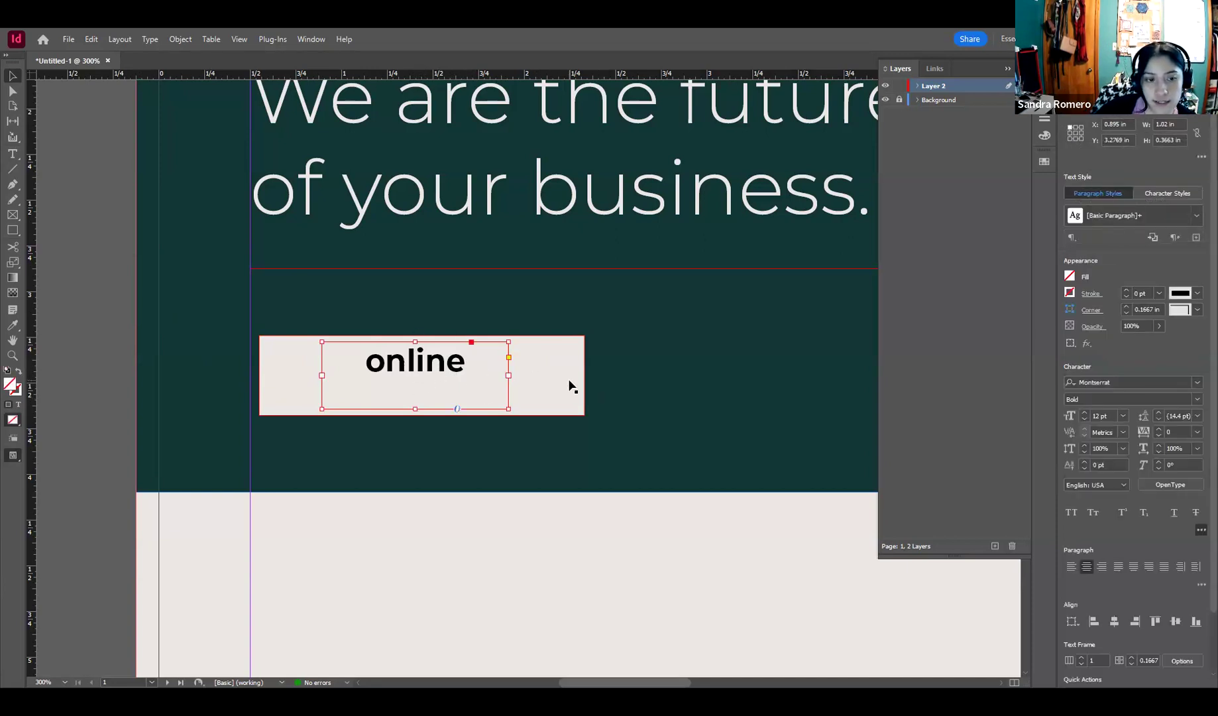
pyautogui.click(567, 379)
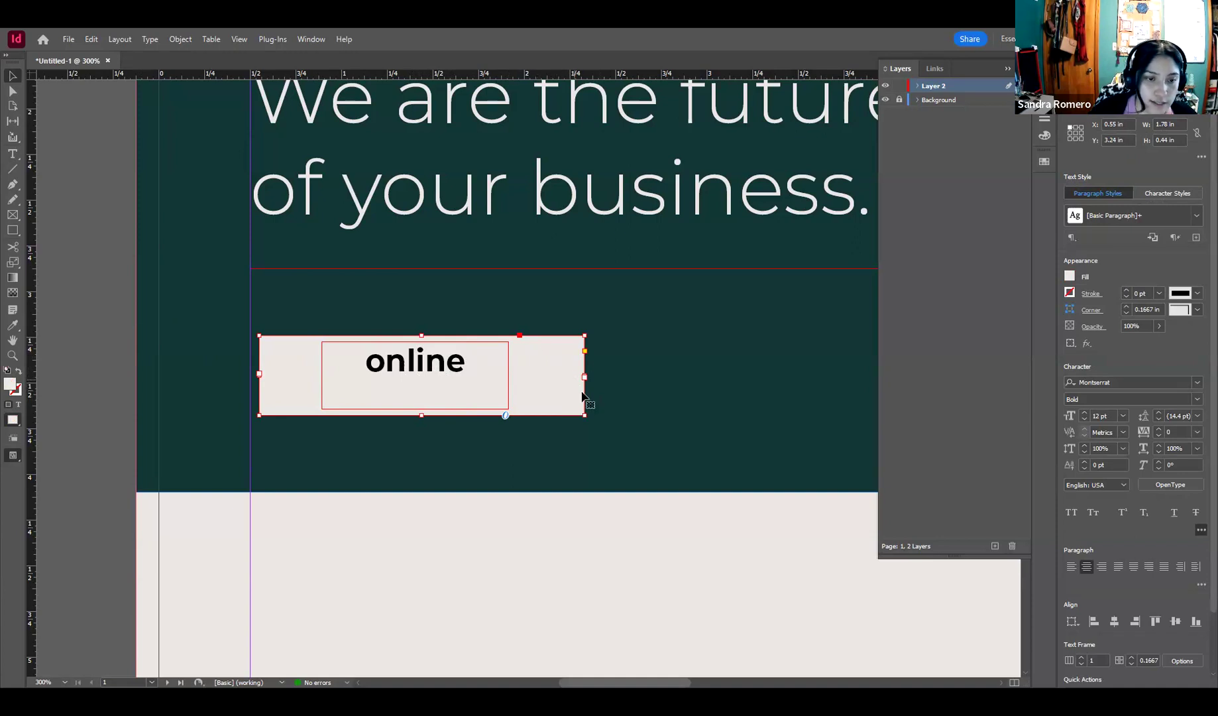
pyautogui.keyDown('shift'); pyautogui.click(444, 370); pyautogui.keyUp('shift')
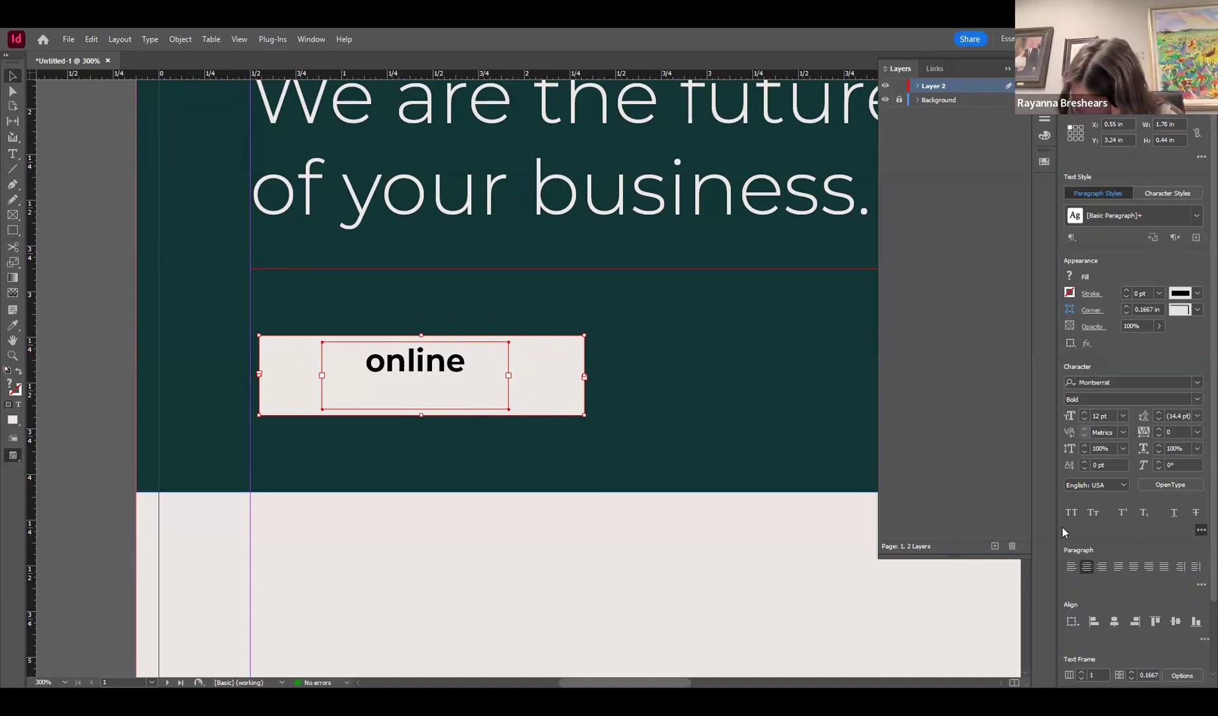
pyautogui.scroll(-3, 1062, 528)
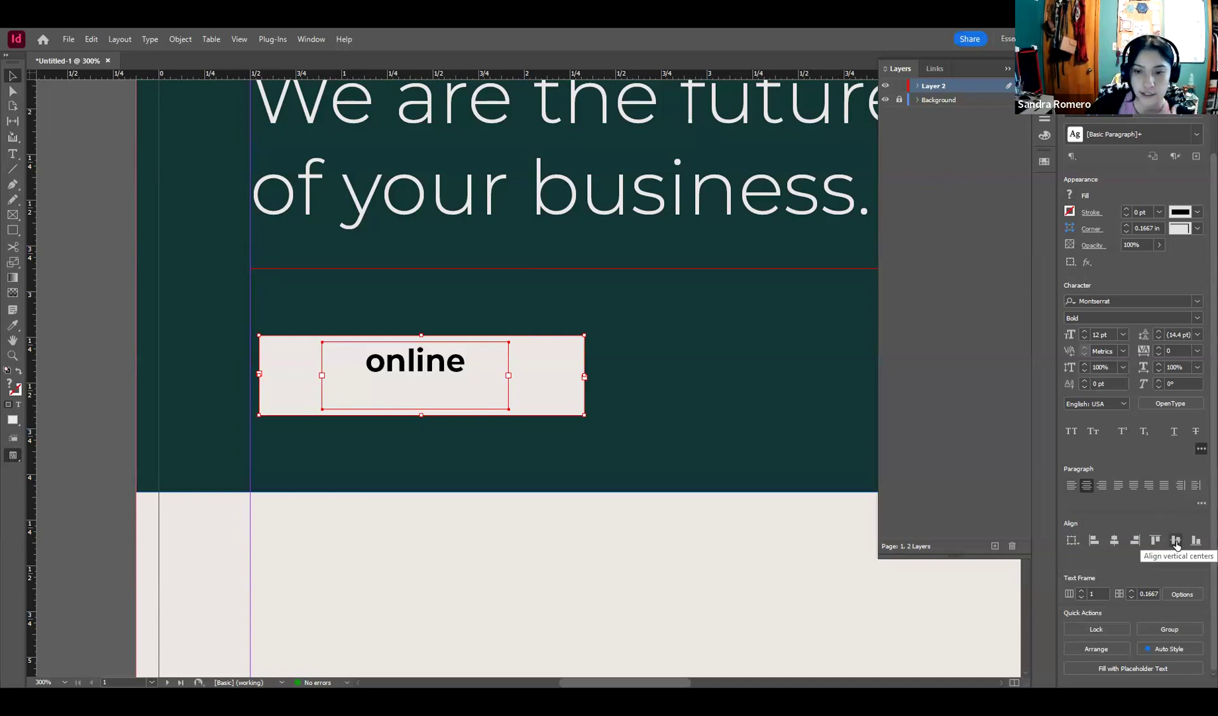
pyautogui.click(1114, 540)
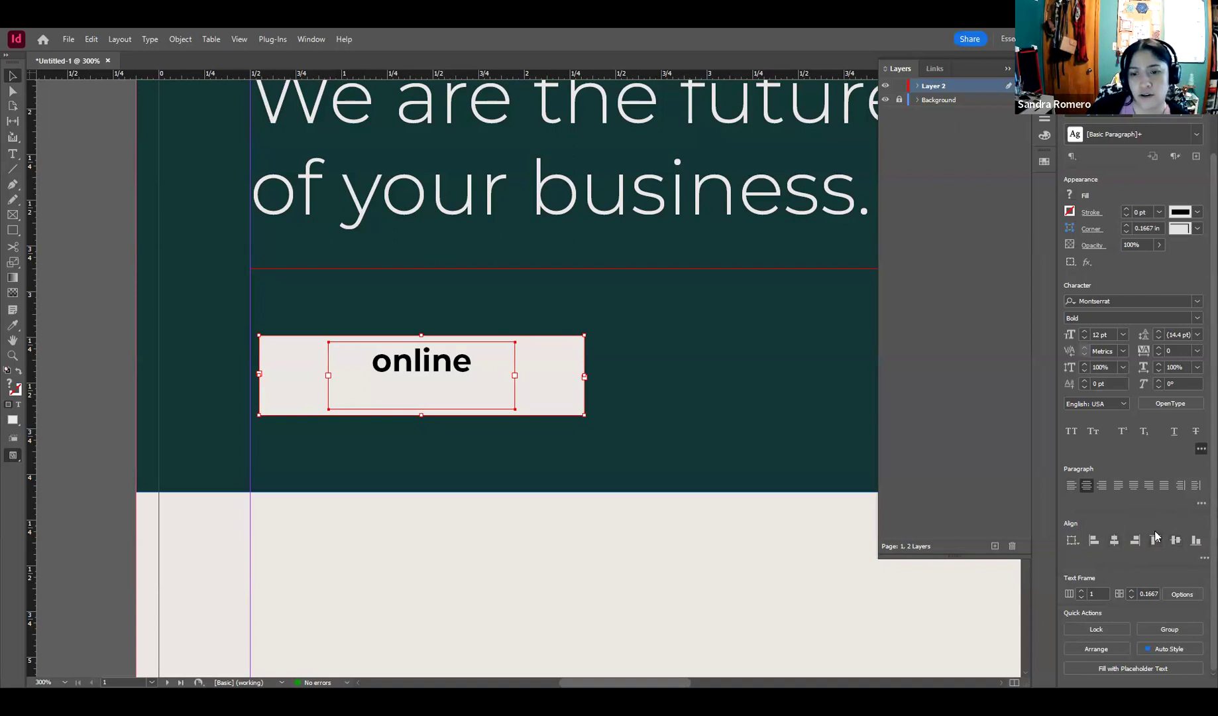
pyautogui.click(110, 322)
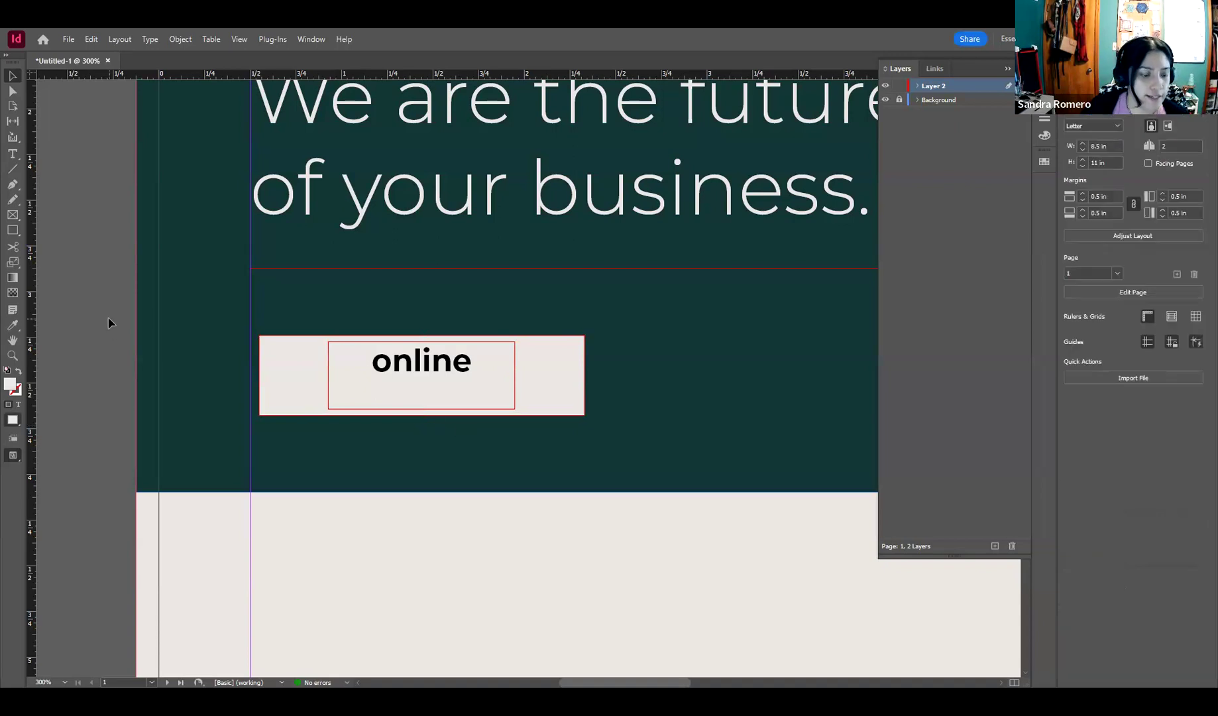
pyautogui.press('w')
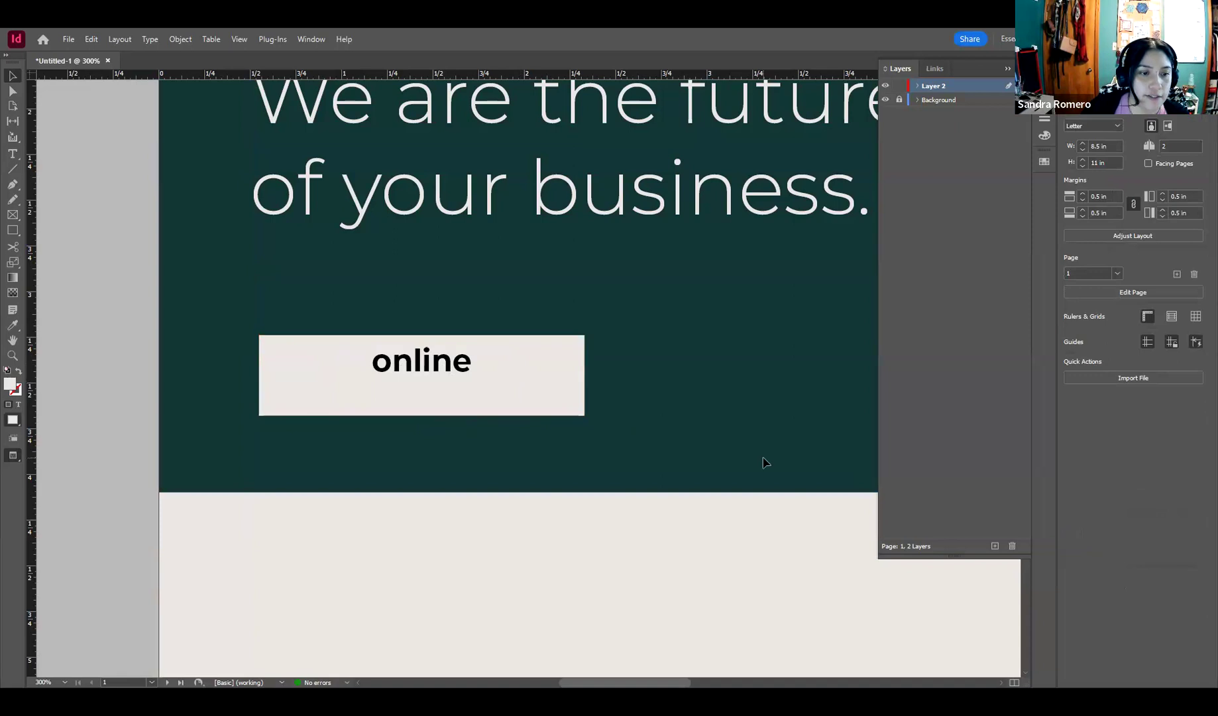
pyautogui.press('w')
# Step: Shorten the "online" text frame from below to about 0.18 in tall so it fits the word closely
pyautogui.click(440, 368)
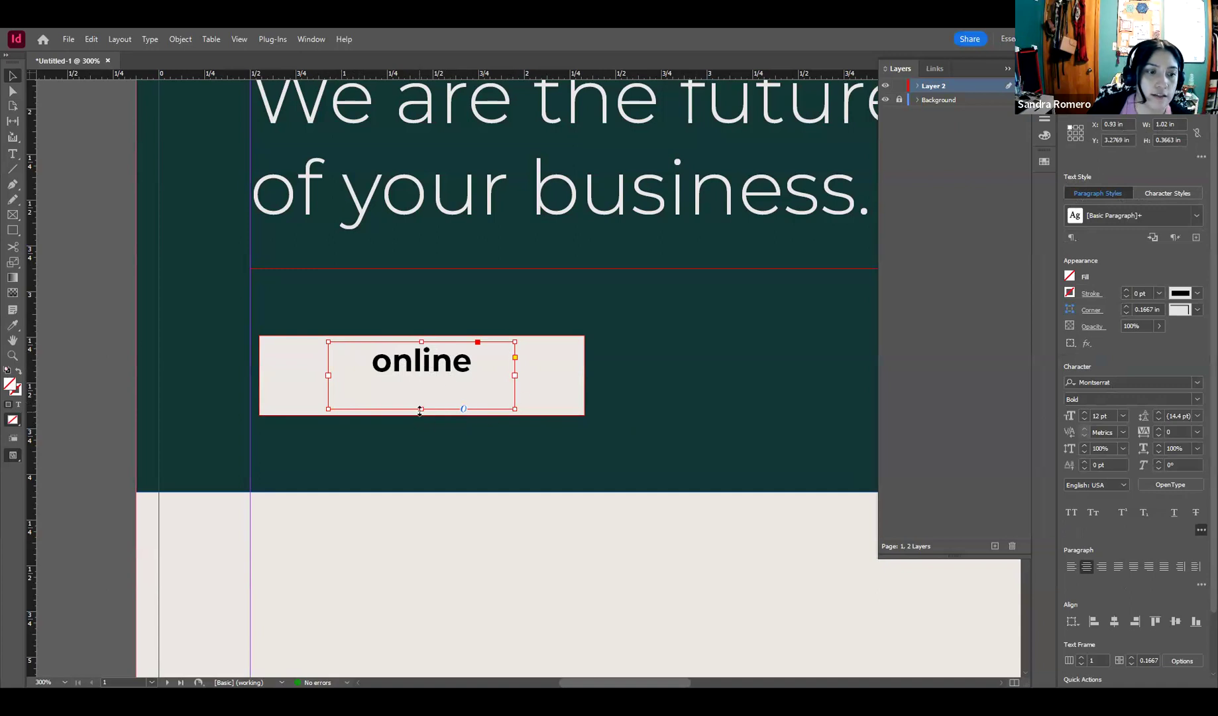
pyautogui.moveTo(422, 408); pyautogui.dragTo(421, 363)
pyautogui.hotkey('ctrl', 'z')
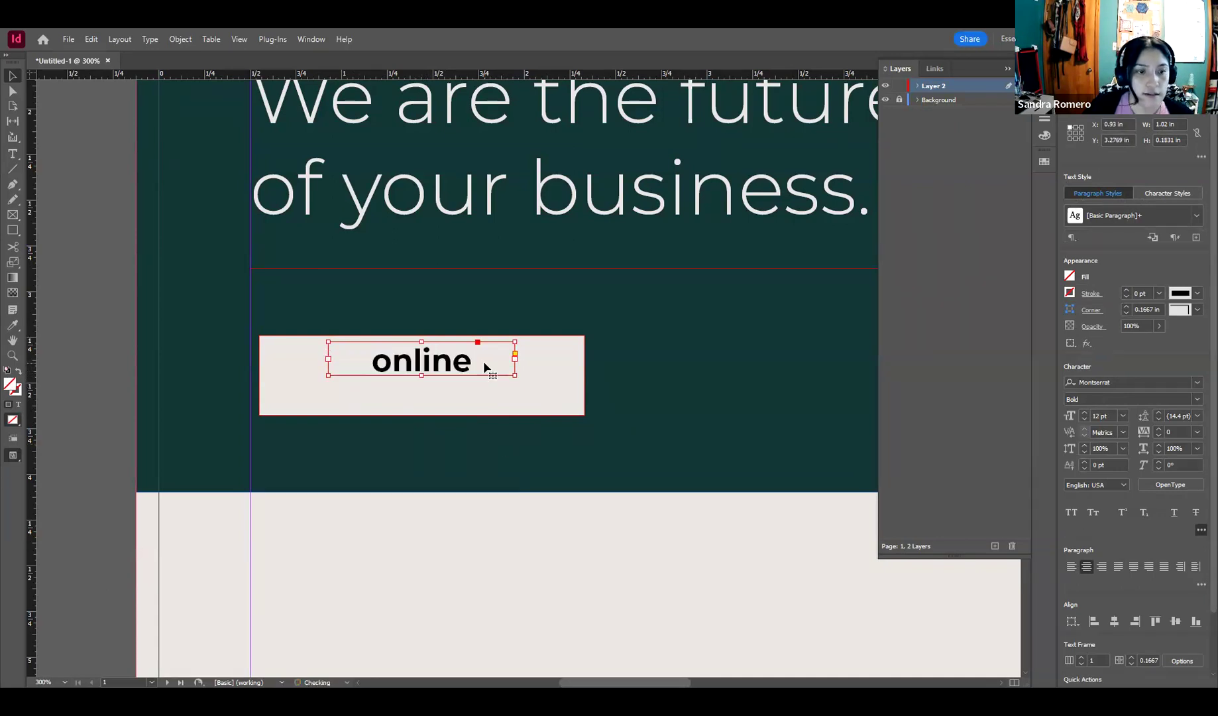
# Step: Align the vertical centers of the "online" text frame and the button rectangle, and preview the page without guides
pyautogui.keyDown('shift'); pyautogui.click(549, 371); pyautogui.keyUp('shift')
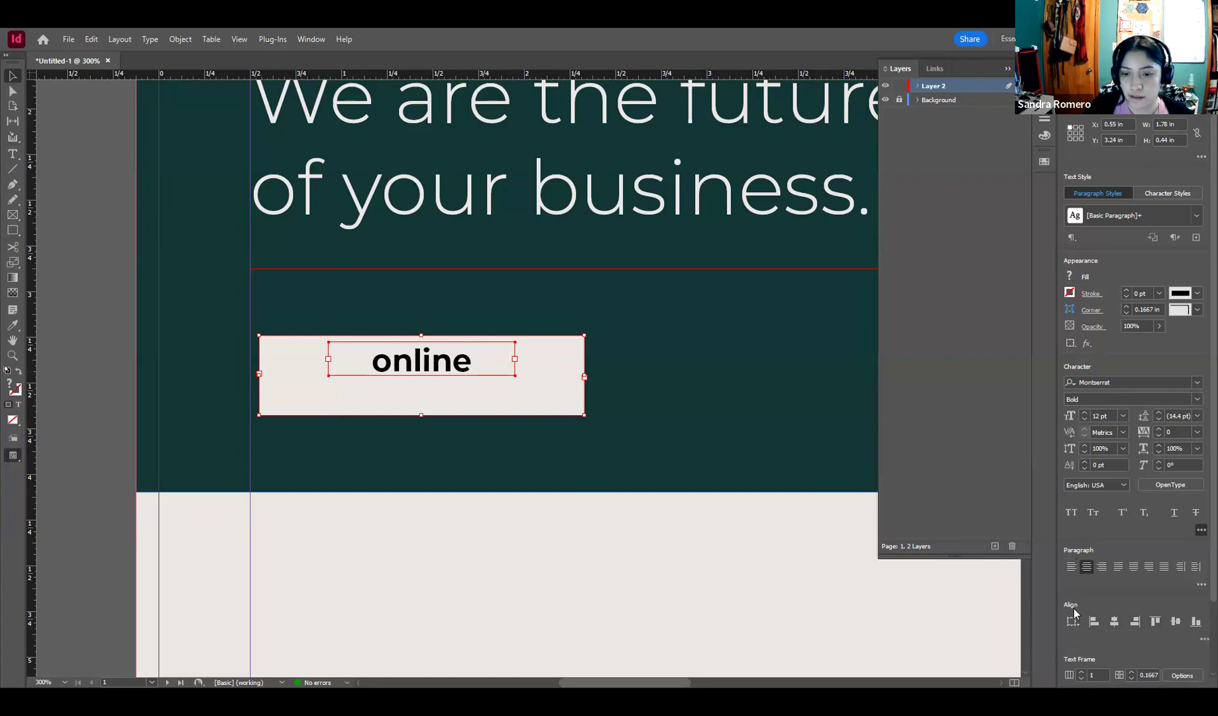
pyautogui.click(1176, 621)
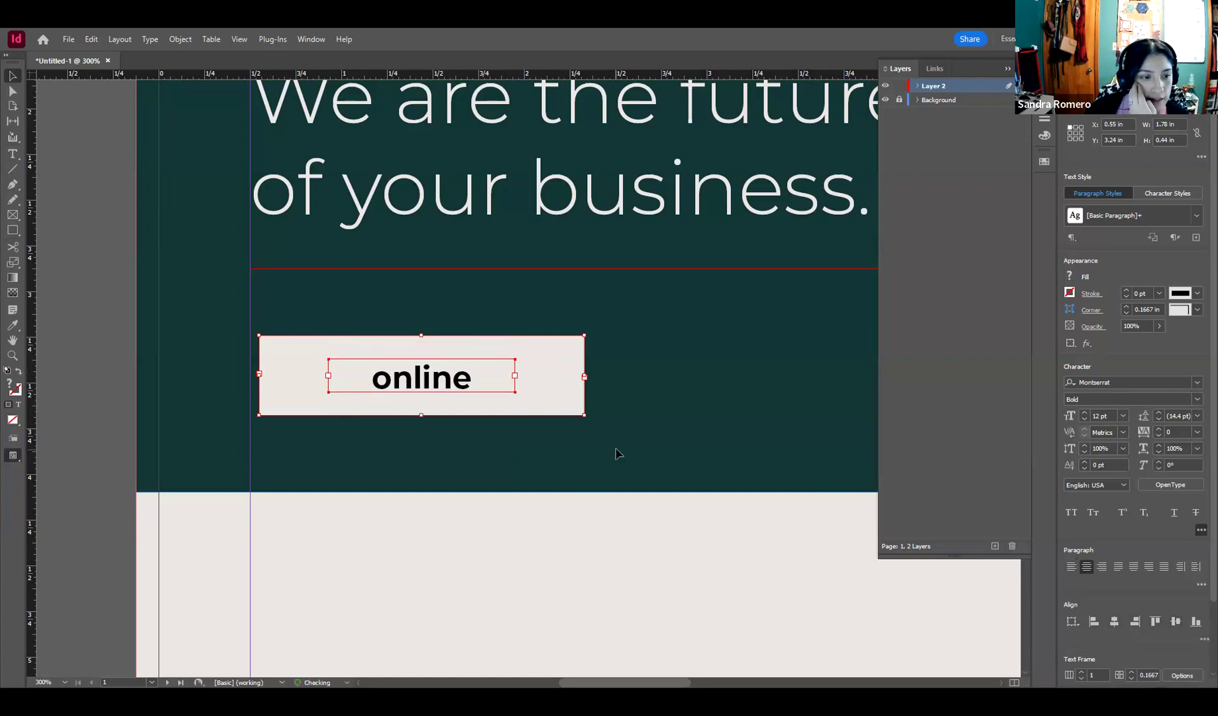
pyautogui.click(97, 332)
pyautogui.press('w')
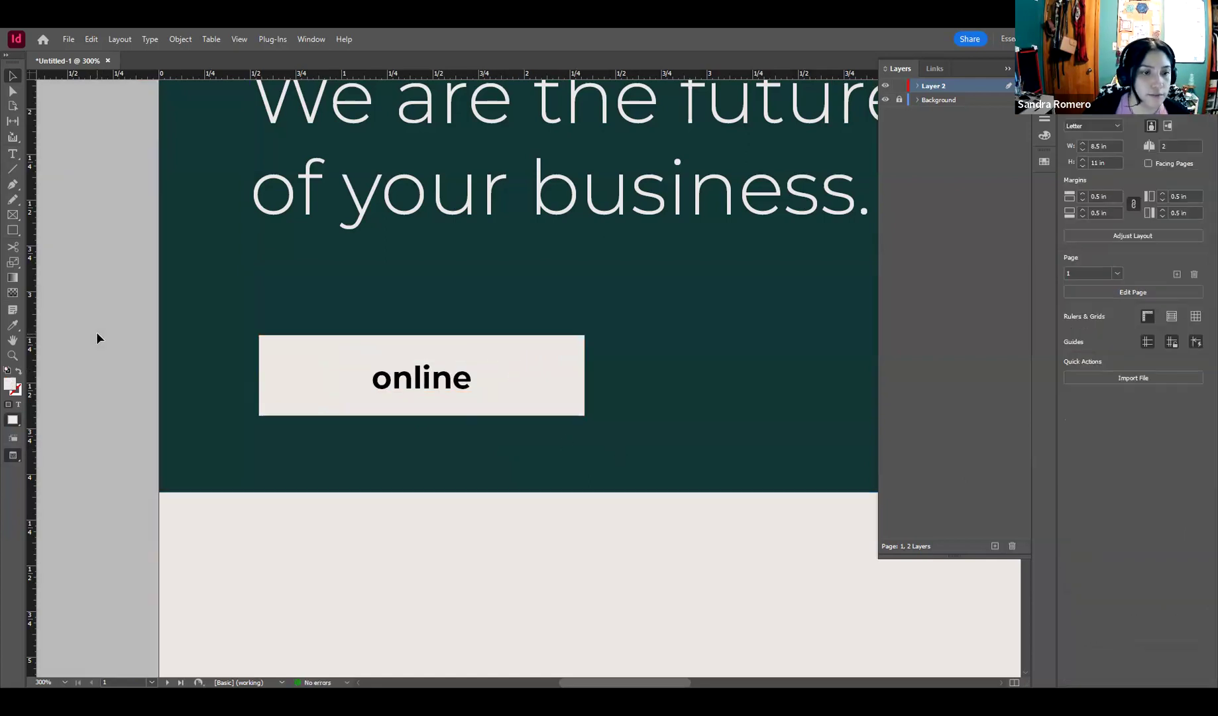
pyautogui.press('w')
# Step: Check the button label styling in page 2's reference flyer and return to the "online" text frame on page 1
pyautogui.click(440, 391)
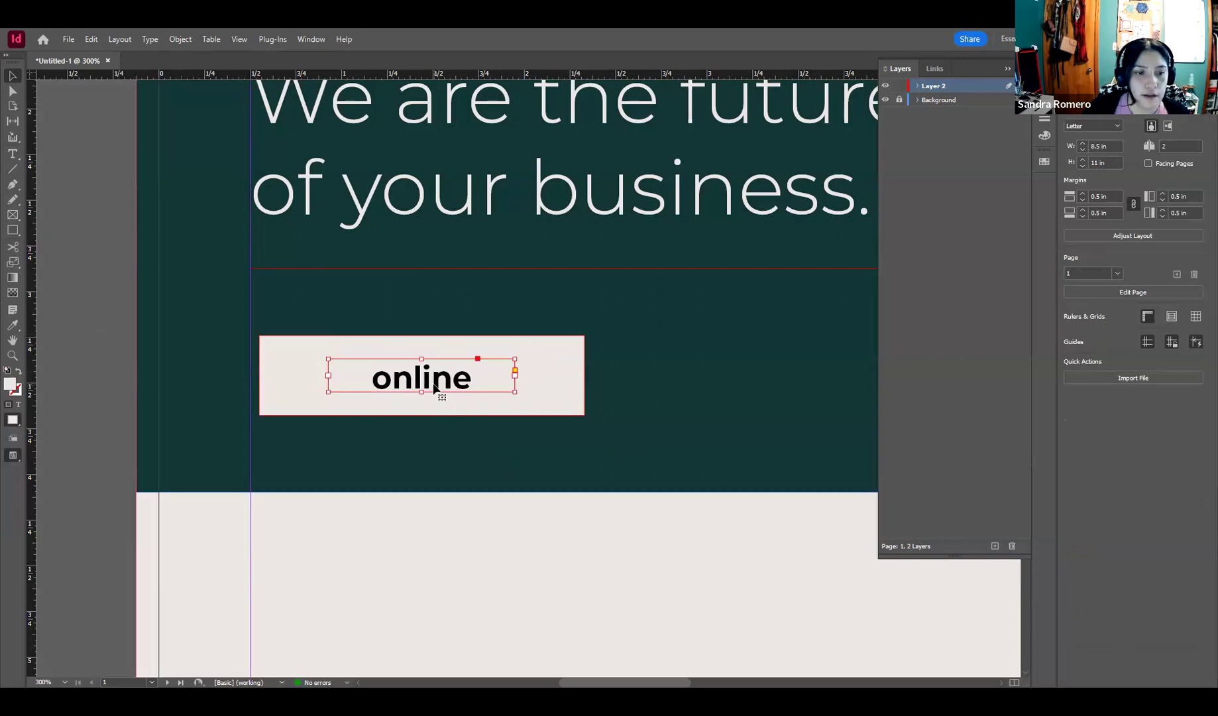
pyautogui.scroll(-2, 422, 467)
pyautogui.scroll(-10, 434, 443)
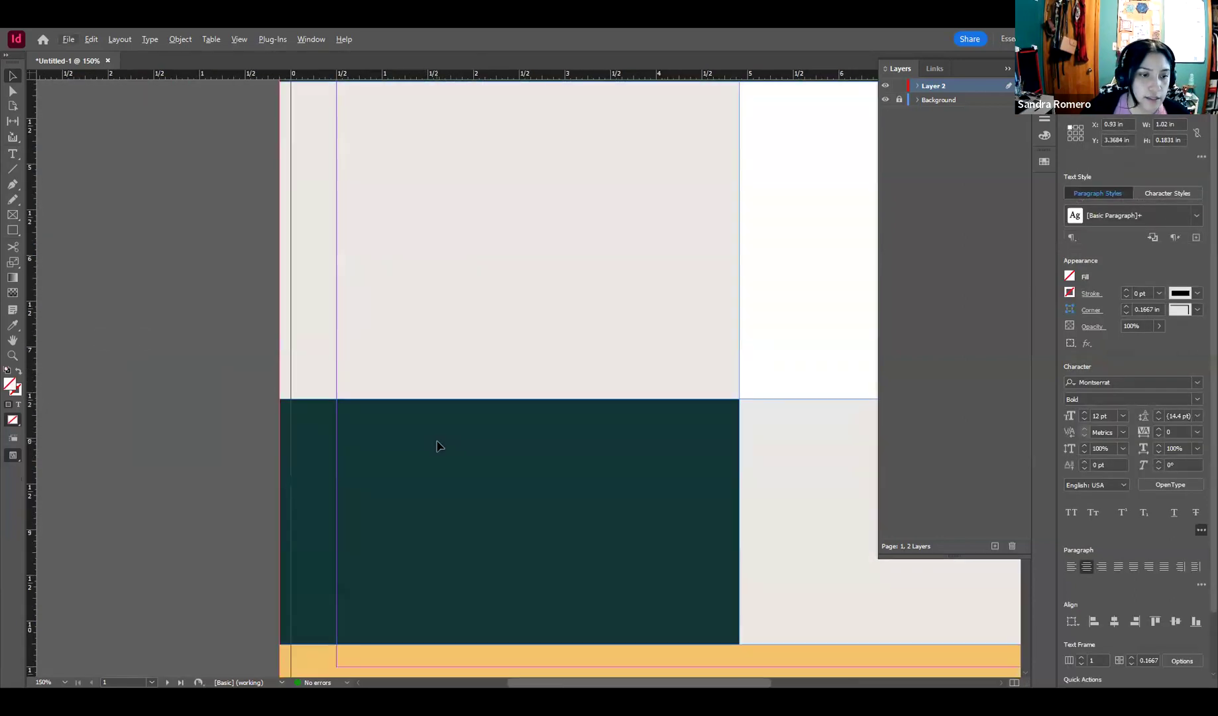
pyautogui.scroll(-5, 437, 447)
pyautogui.scroll(14, 459, 482)
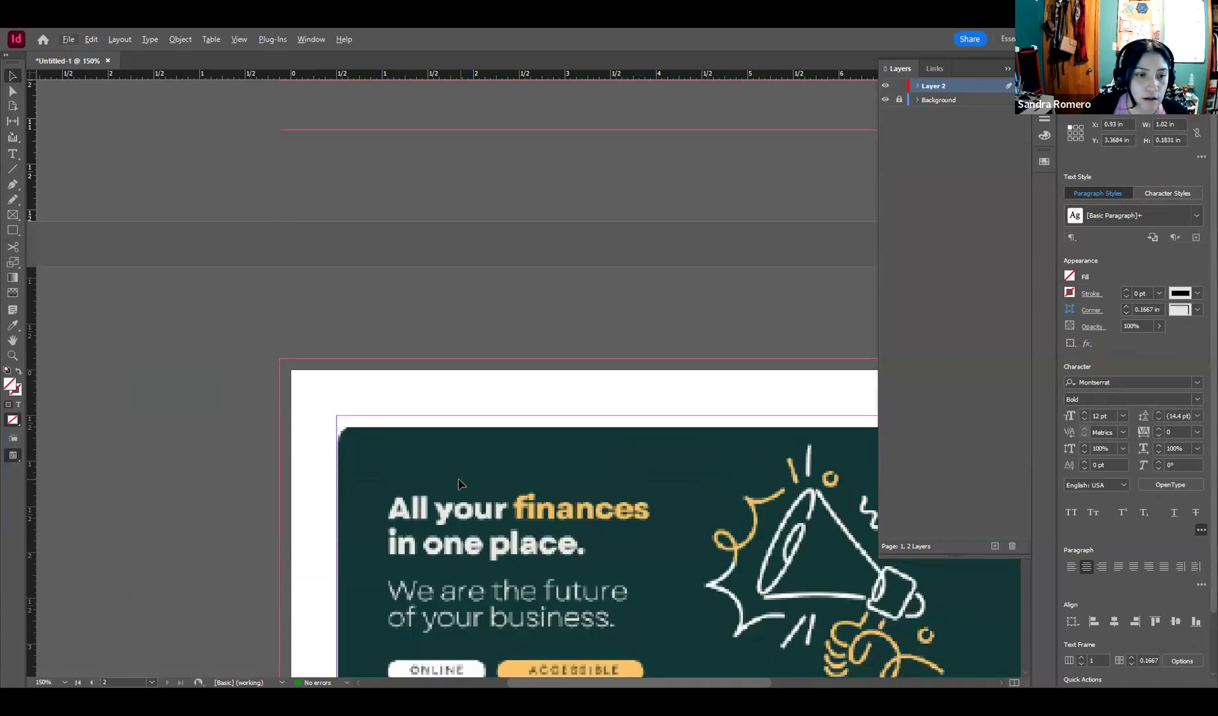
pyautogui.scroll(3, 458, 484)
pyautogui.scroll(2, 441, 540)
pyautogui.click(430, 564)
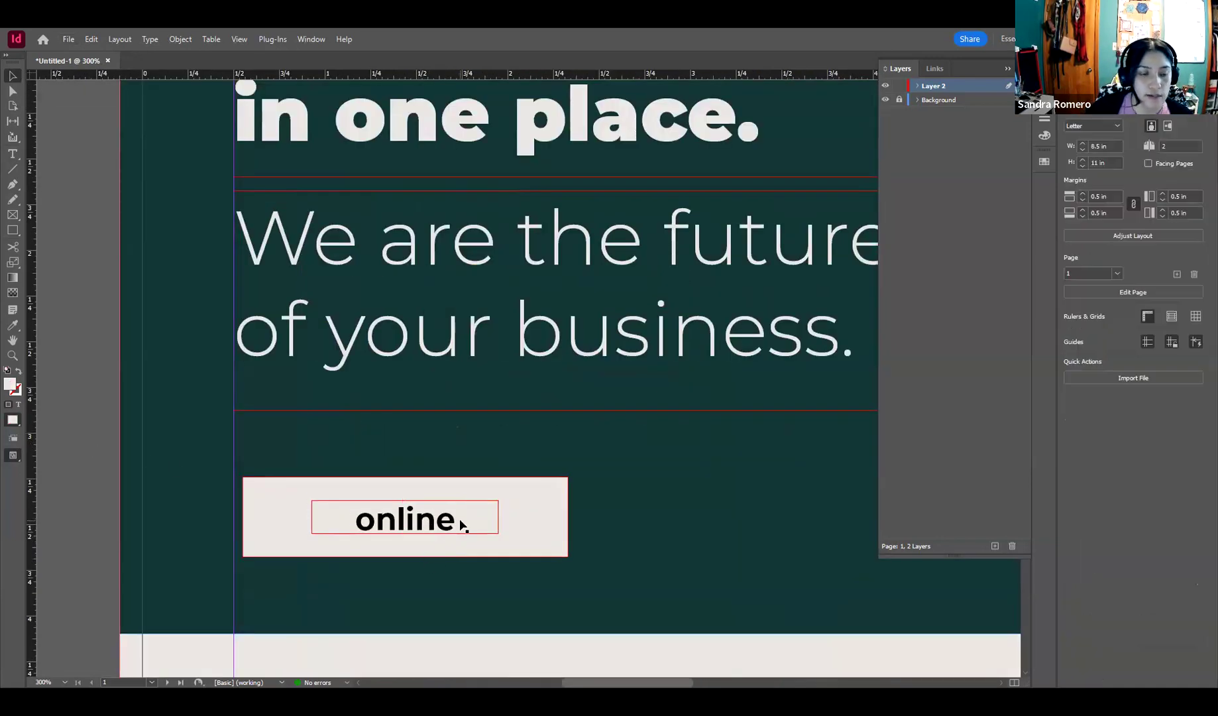
pyautogui.click(434, 523)
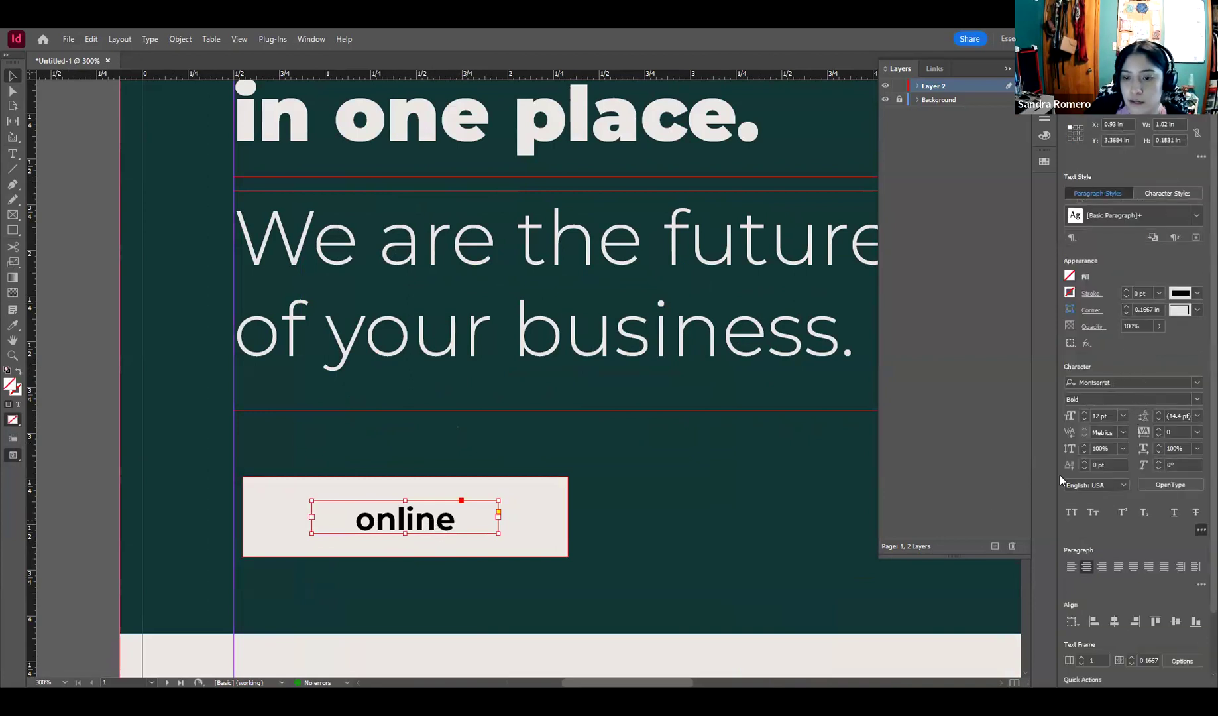
# Step: Set the button's "online" text to all caps at 15 pt and enlarge its text frame to fit
pyautogui.click(1071, 514)
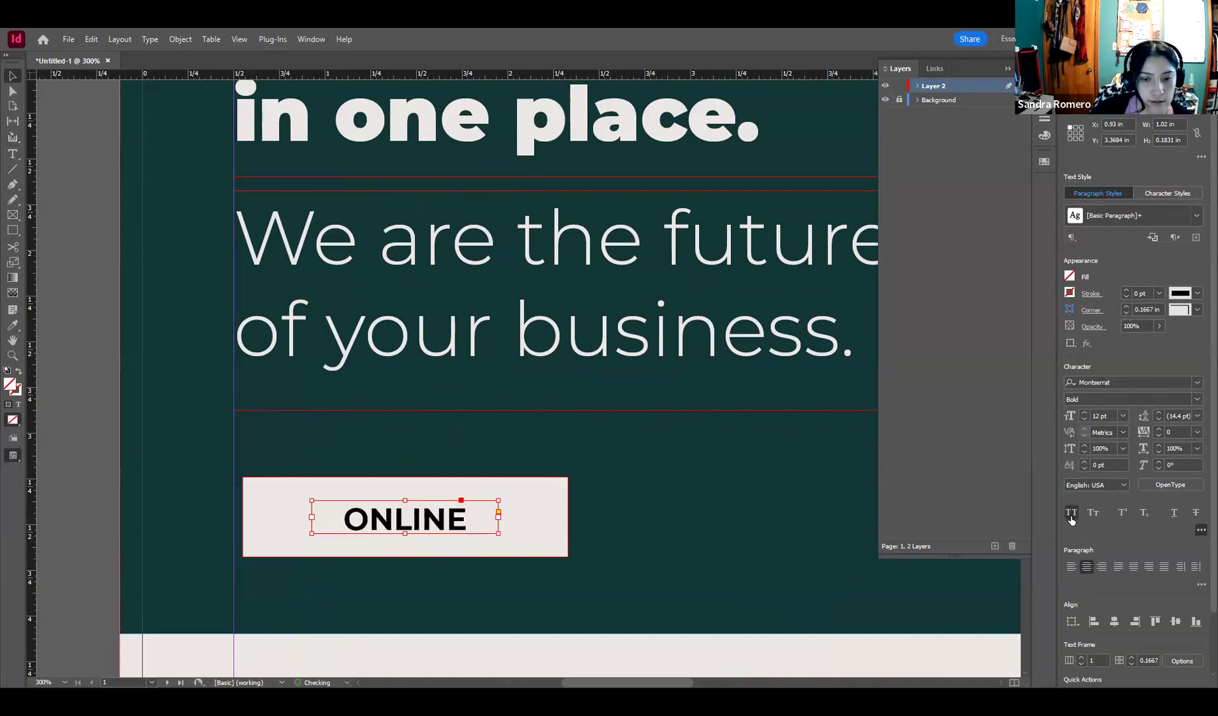
pyautogui.click(1084, 412)
pyautogui.click(1084, 412)
pyautogui.click(1084, 413)
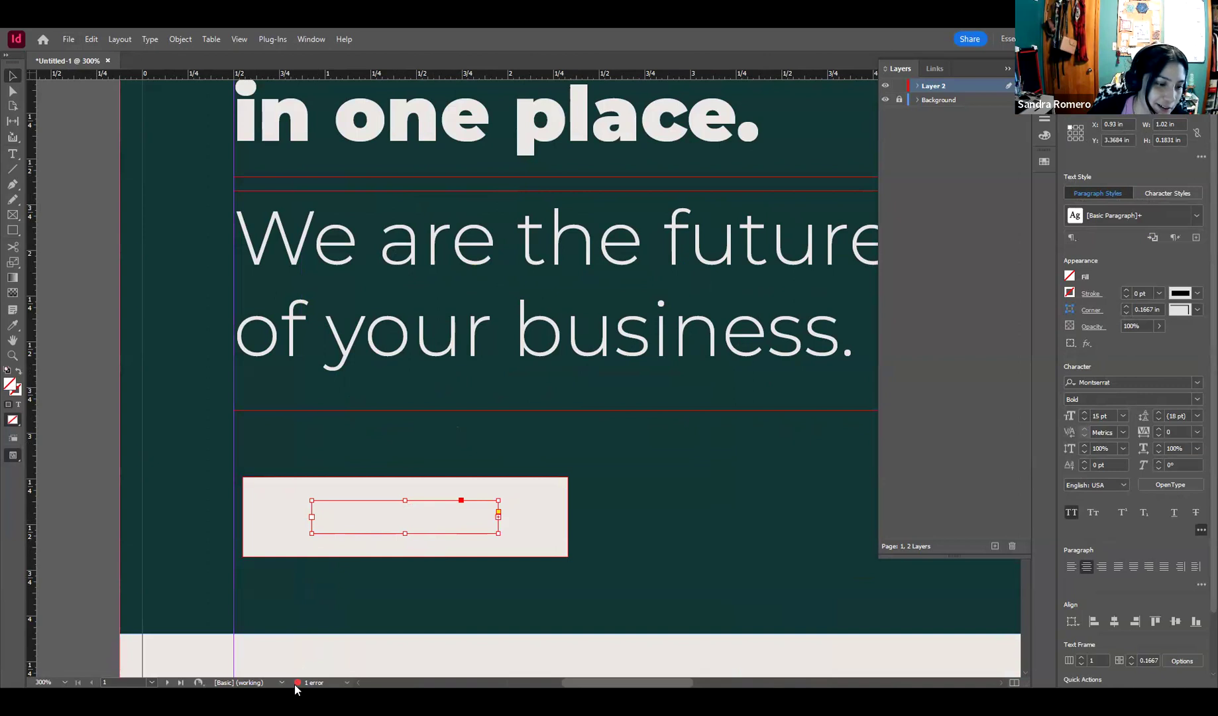
pyautogui.moveTo(404, 531); pyautogui.dragTo(405, 539)
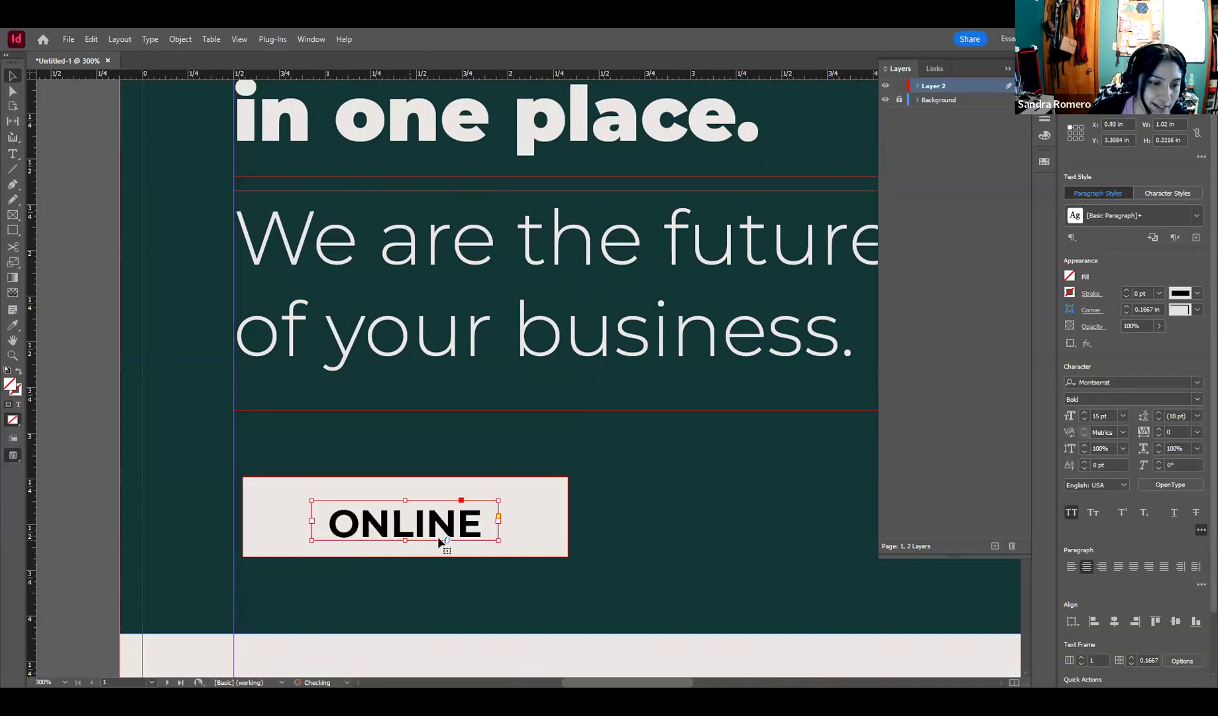
# Step: Align the ONLINE text frame and the button rectangle behind it by their vertical centers
pyautogui.keyDown('shift'); pyautogui.click(565, 517); pyautogui.keyUp('shift')
pyautogui.click(1175, 621)
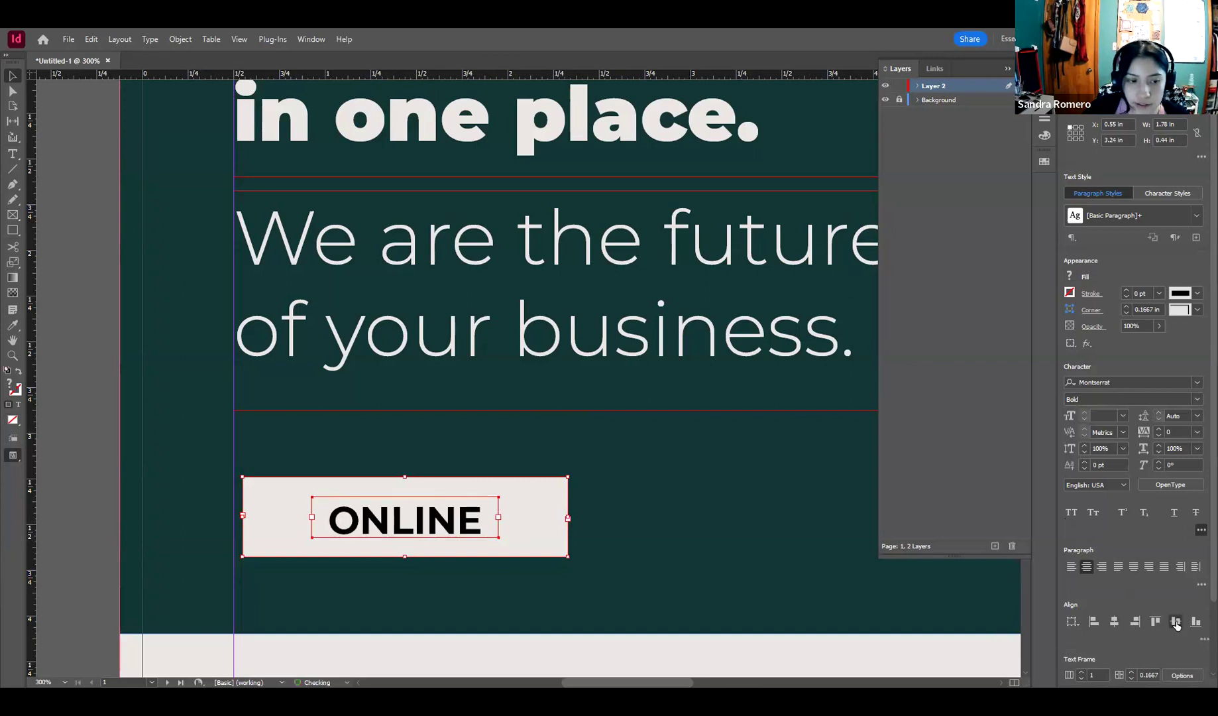
pyautogui.click(452, 557)
# Step: Compare the ONLINE button with the buttons in the reference design on page 2
pyautogui.scroll(-2, 451, 555)
pyautogui.scroll(-1, 449, 551)
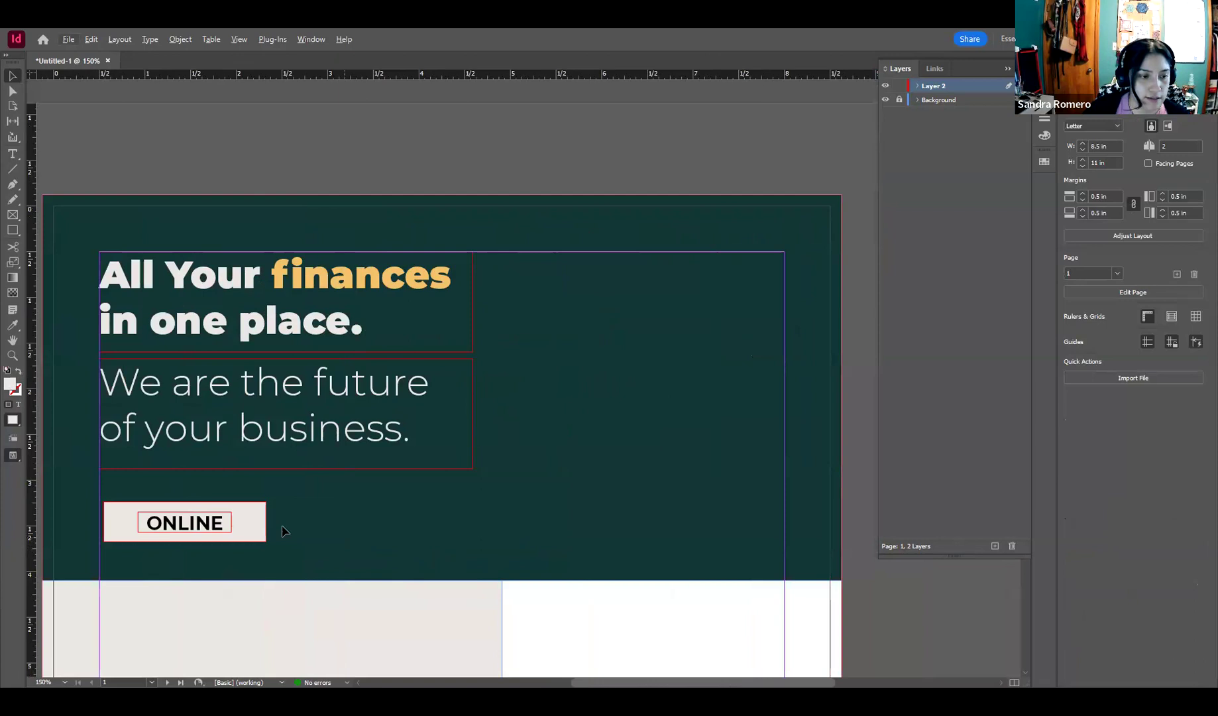
pyautogui.scroll(-5, 279, 523)
pyautogui.scroll(-5, 278, 522)
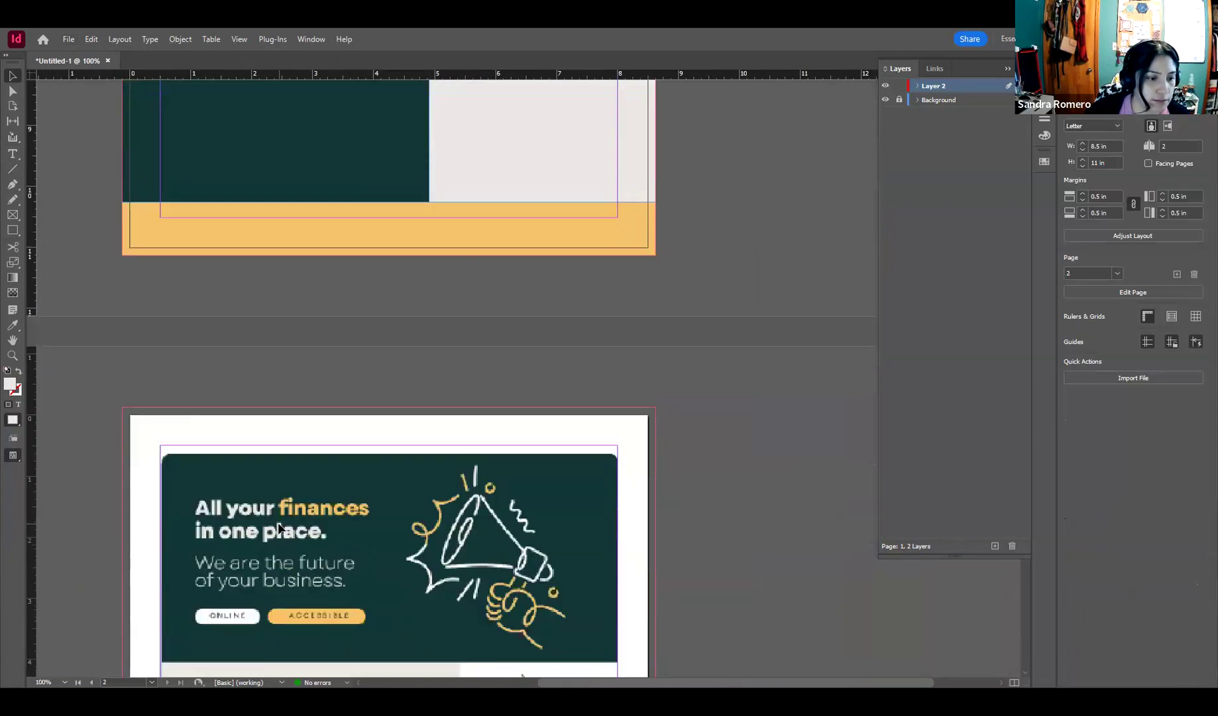
pyautogui.scroll(9, 278, 522)
pyautogui.scroll(3, 232, 408)
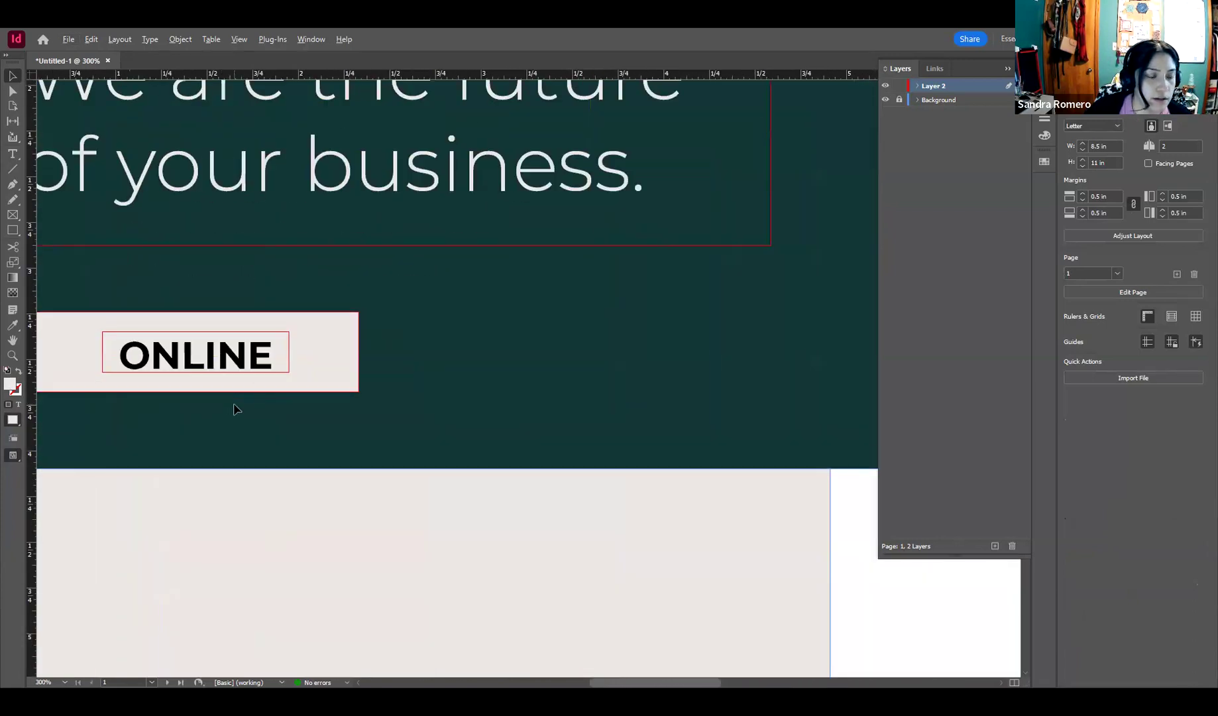
pyautogui.scroll(-1, 232, 407)
pyautogui.scroll(2, 232, 407)
# Step: Color the ONLINE text with the dark green swatch C=88 M=58 Y=63 K=57
pyautogui.click(241, 472)
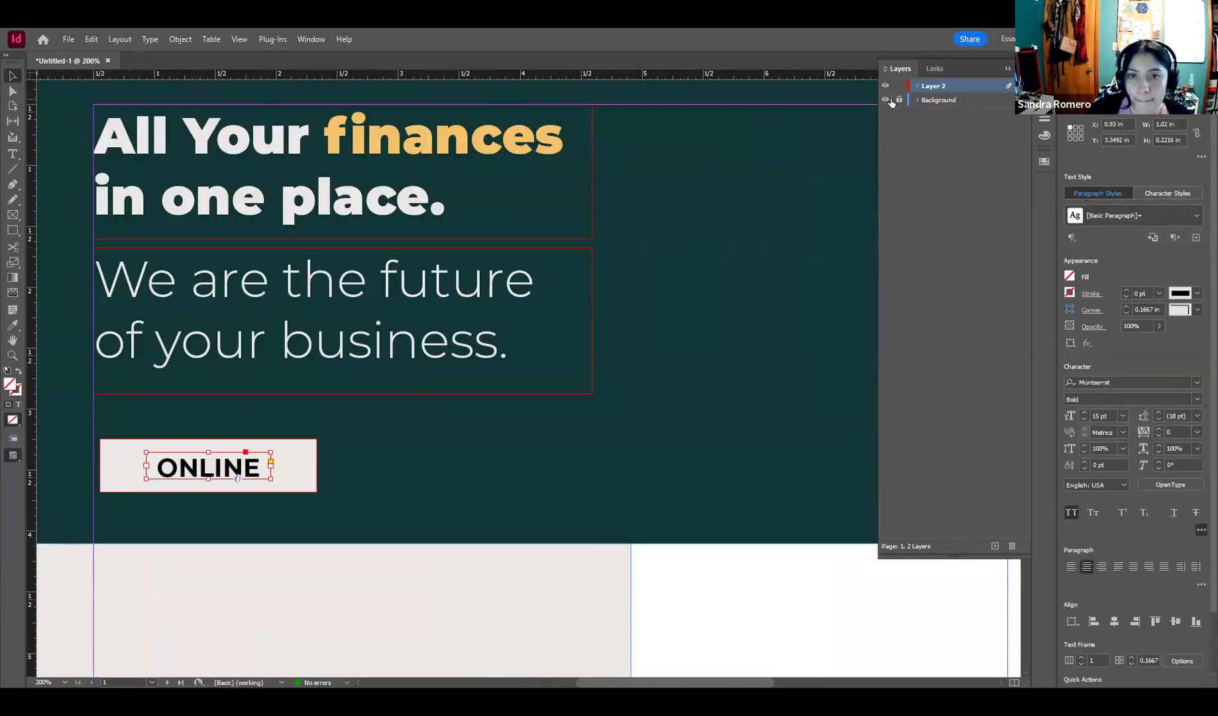
pyautogui.click(1044, 164)
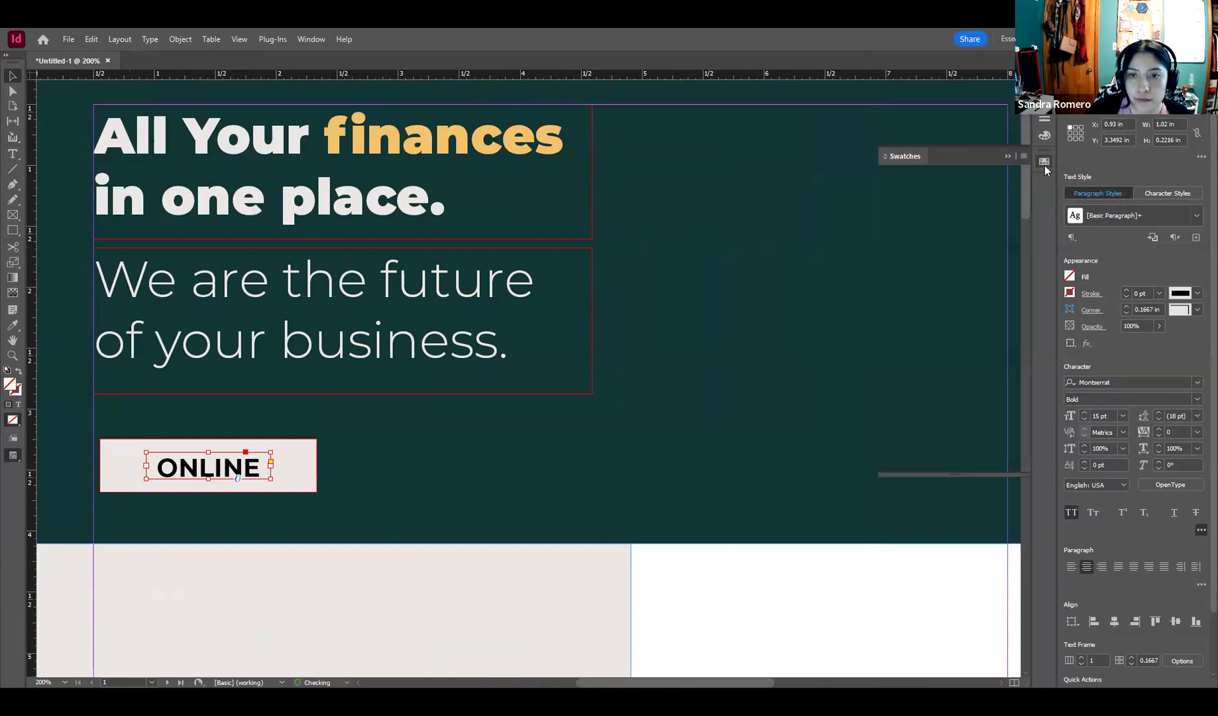
pyautogui.click(18, 406)
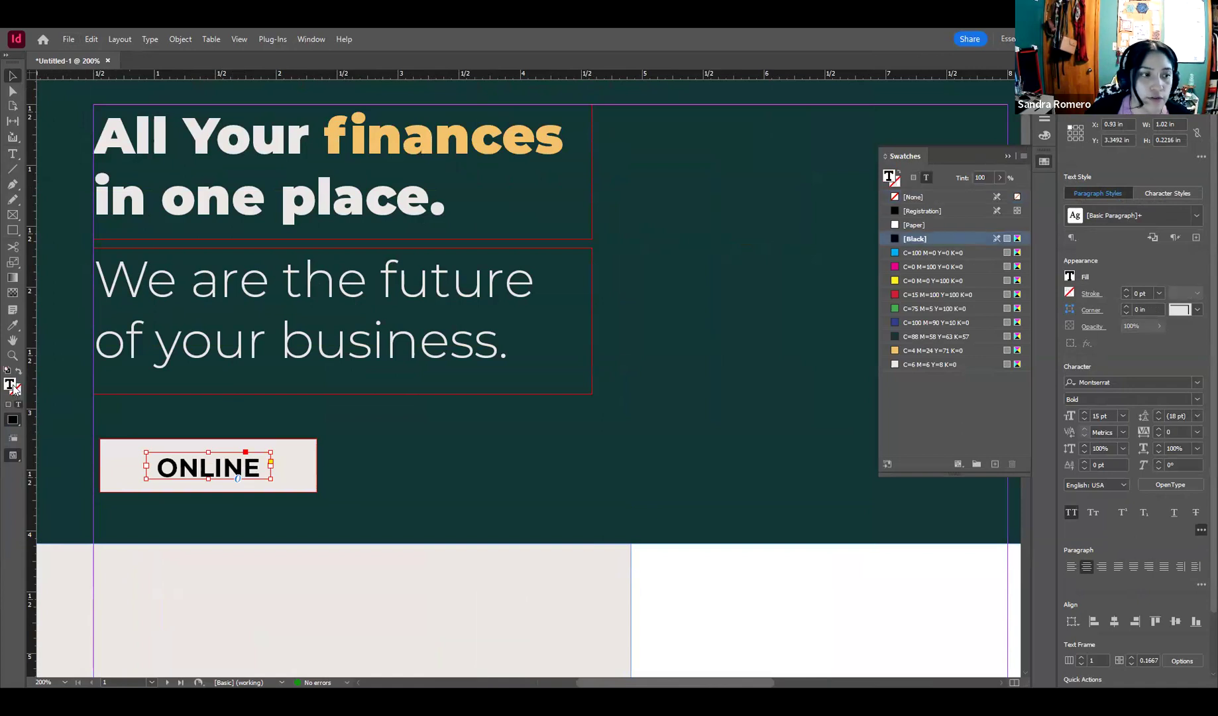
pyautogui.click(957, 338)
# Step: Open the corner options of the ONLINE button's rectangle with the preview turned on
pyautogui.click(369, 398)
pyautogui.hscroll(-2, 334, 509)
pyautogui.hscroll(1, 334, 509)
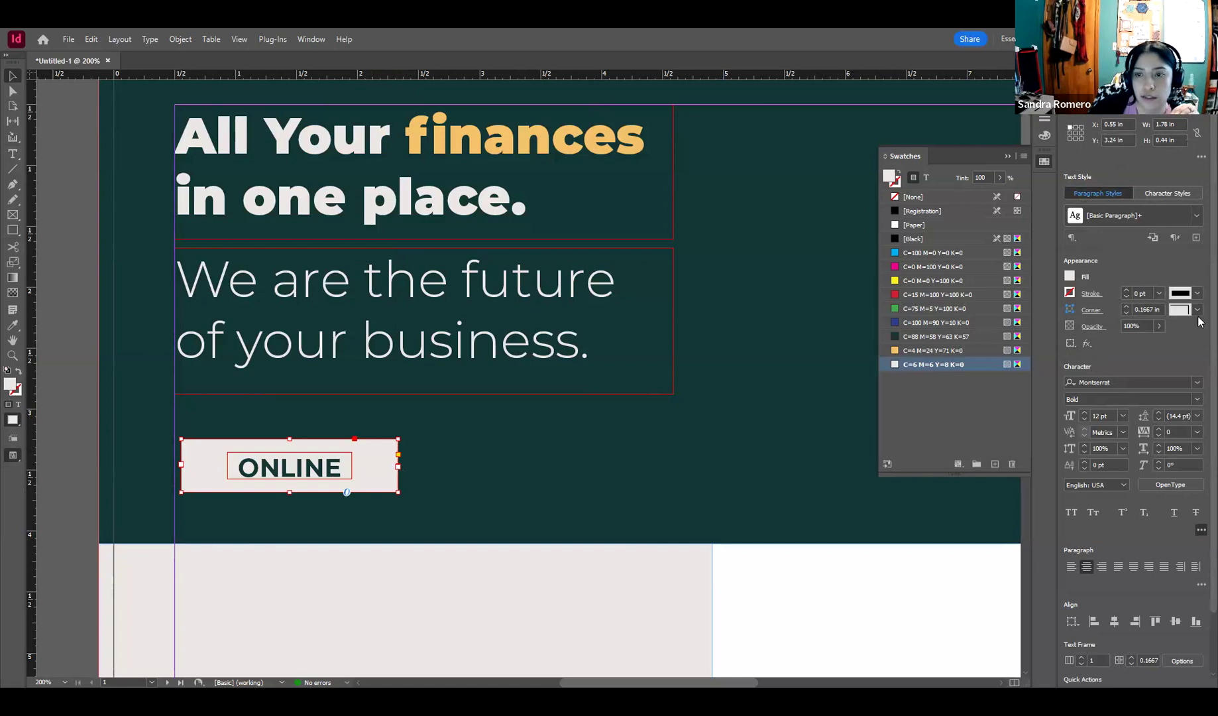
pyautogui.scroll(-3, 1198, 449)
pyautogui.scroll(3, 1198, 423)
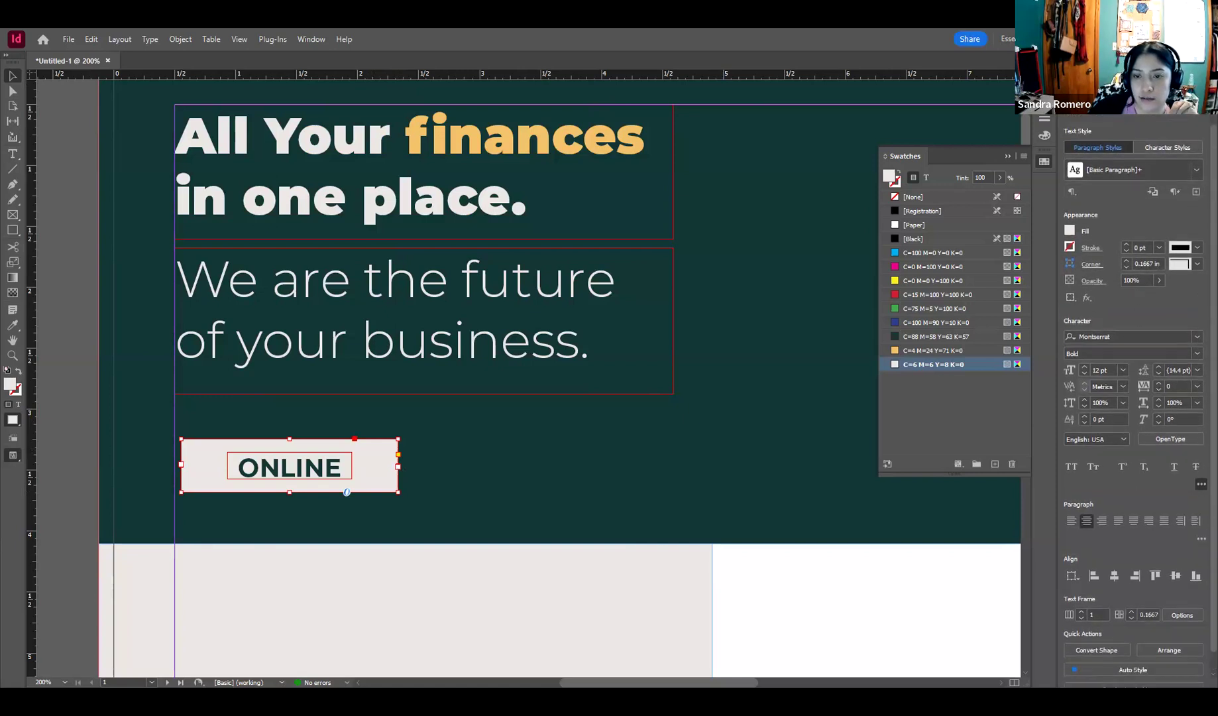
pyautogui.scroll(-3, 1198, 423)
pyautogui.scroll(3, 1198, 305)
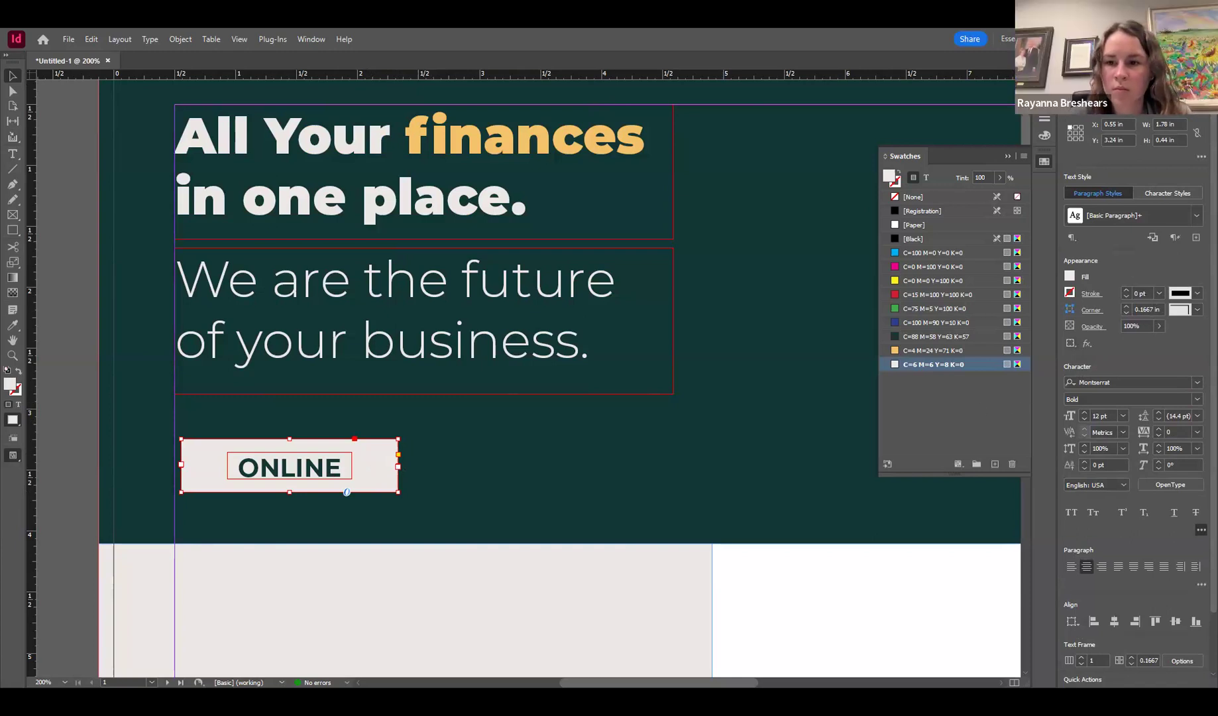
pyautogui.click(1092, 310)
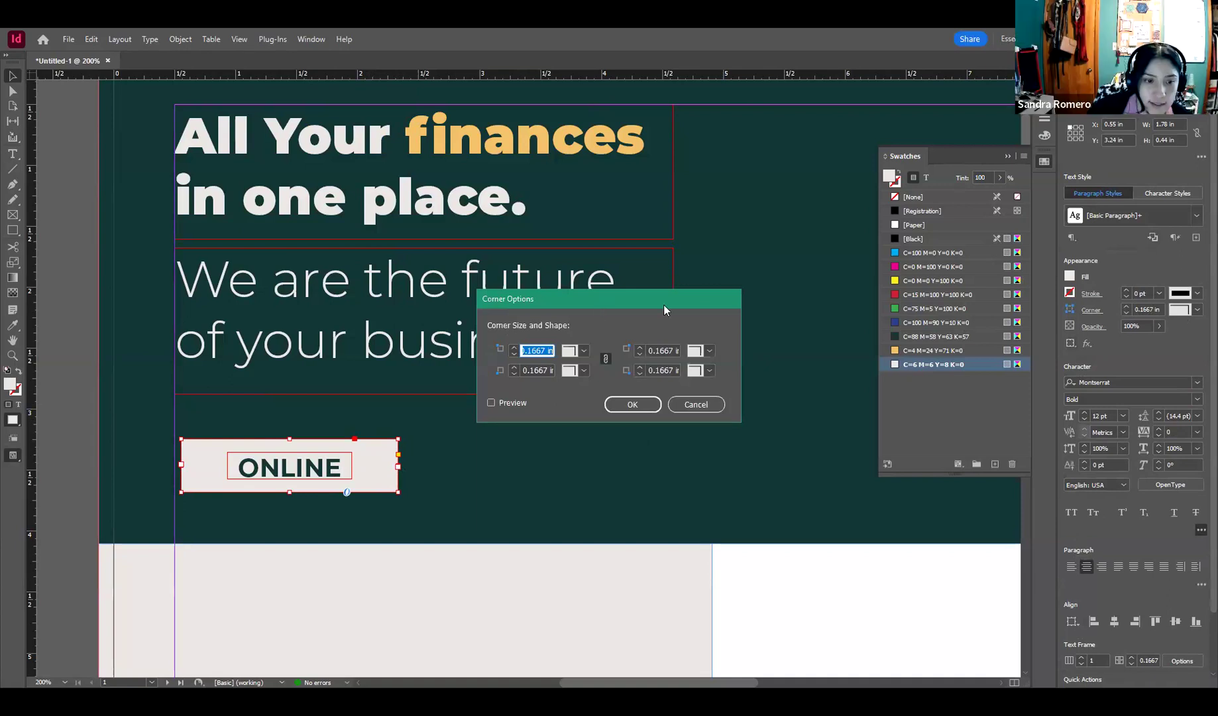
pyautogui.moveTo(663, 304); pyautogui.dragTo(728, 308)
pyautogui.click(556, 405)
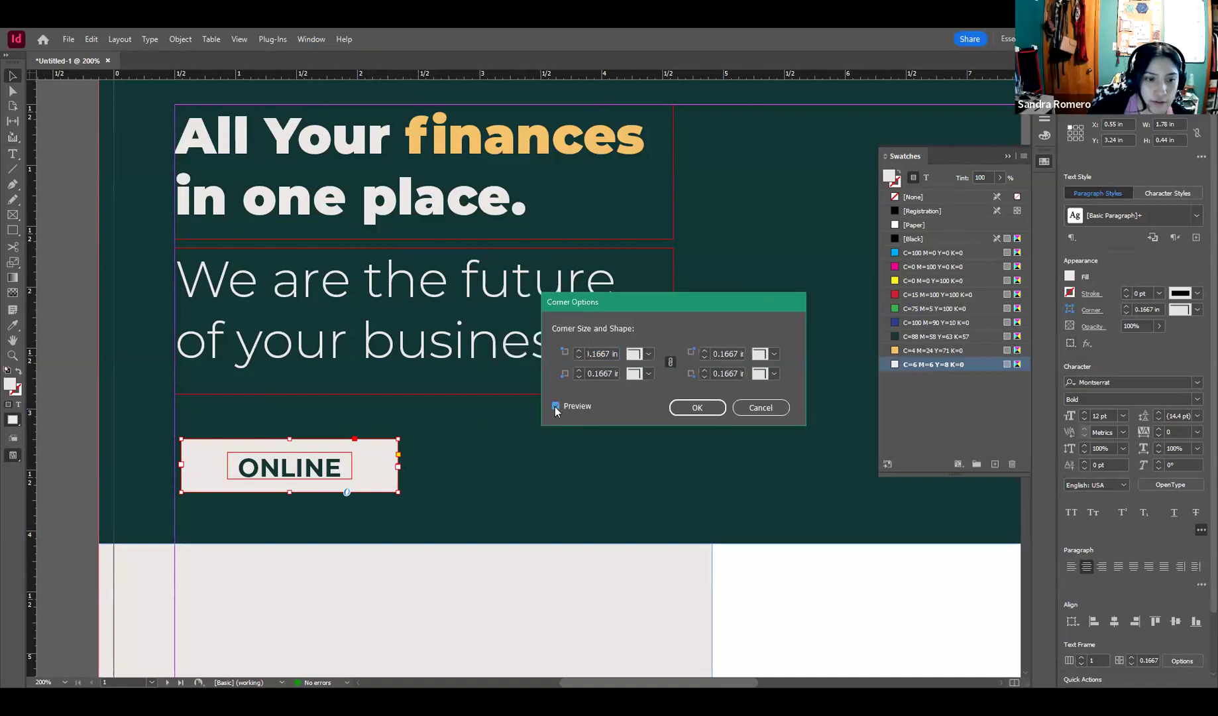
# Step: Try 0.5 in rounded corners on the button rectangle, then set the corner shape back to none
pyautogui.click(579, 354)
pyautogui.click(579, 354)
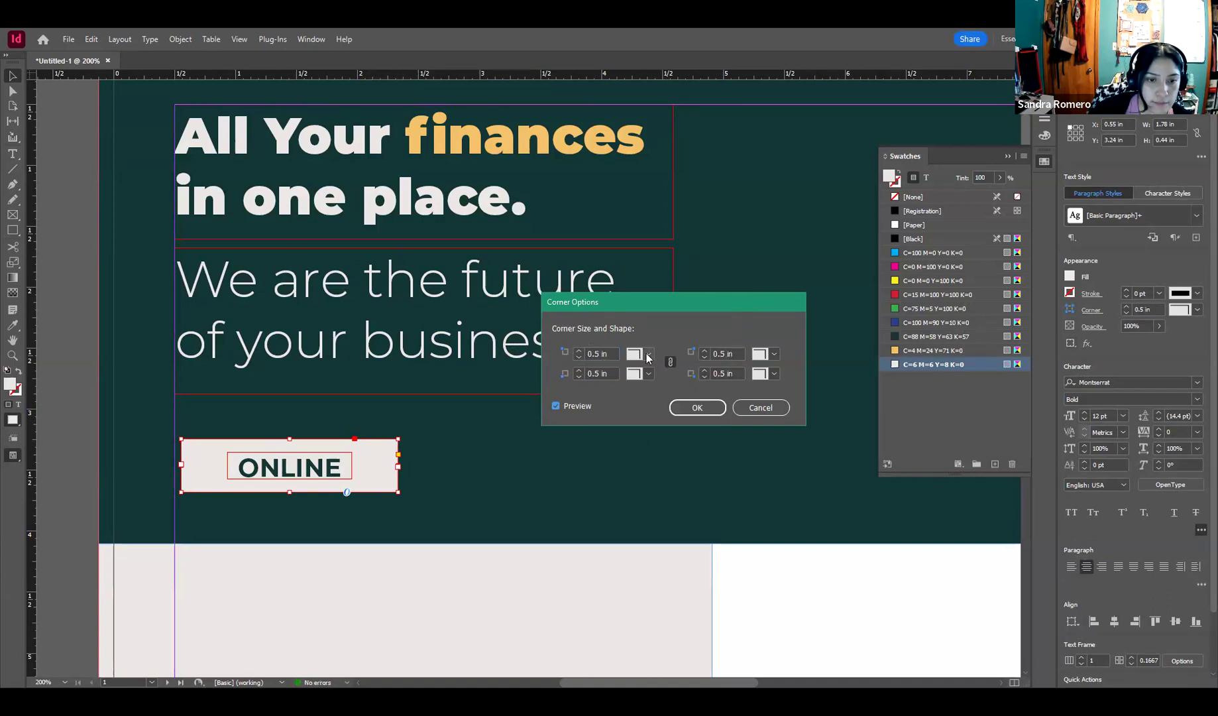
pyautogui.click(649, 354)
pyautogui.click(657, 436)
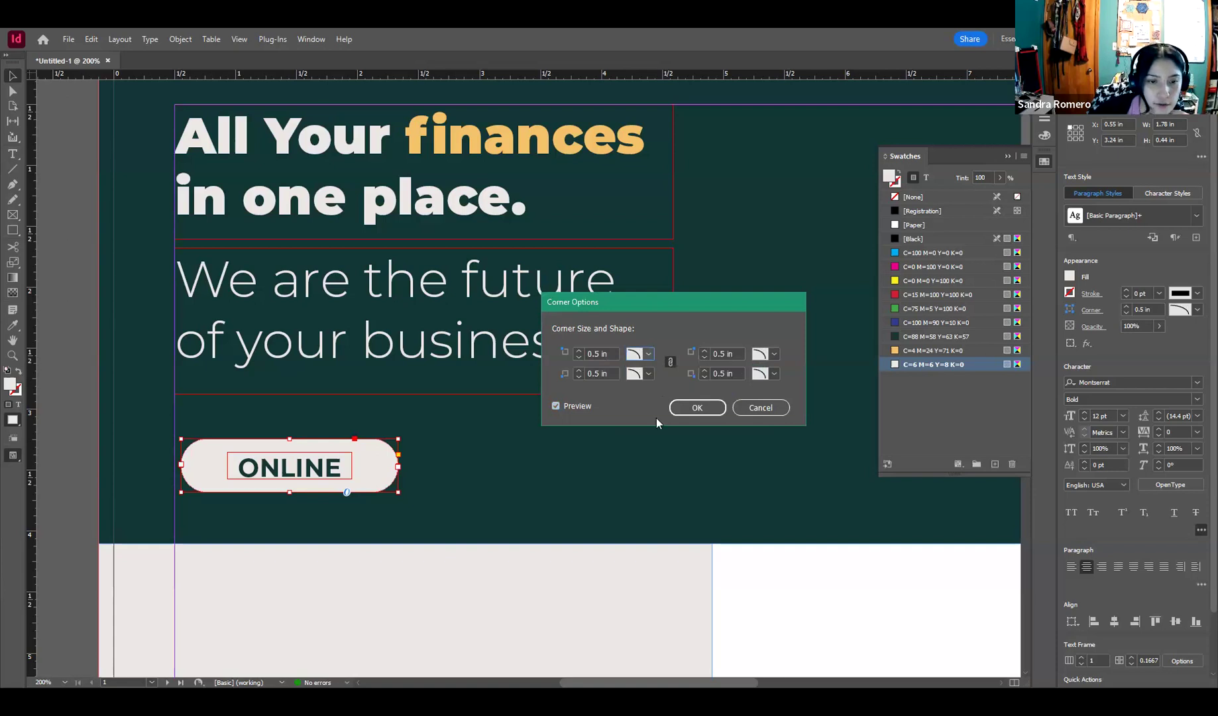
pyautogui.click(648, 354)
pyautogui.click(651, 369)
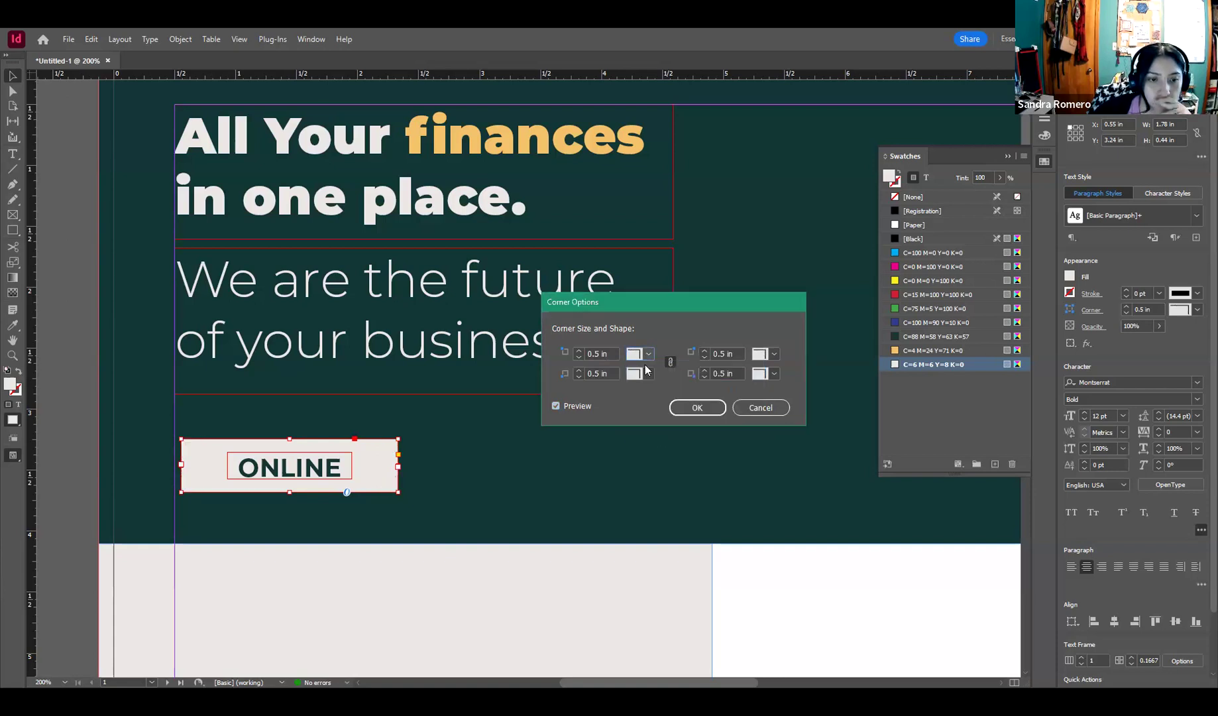
# Step: Reduce the size of all four linked corners to 0 in
pyautogui.click(579, 377)
pyautogui.click(579, 377)
pyautogui.click(579, 377)
pyautogui.click(578, 377)
pyautogui.click(579, 377)
pyautogui.click(578, 377)
pyautogui.click(579, 377)
pyautogui.click(579, 377)
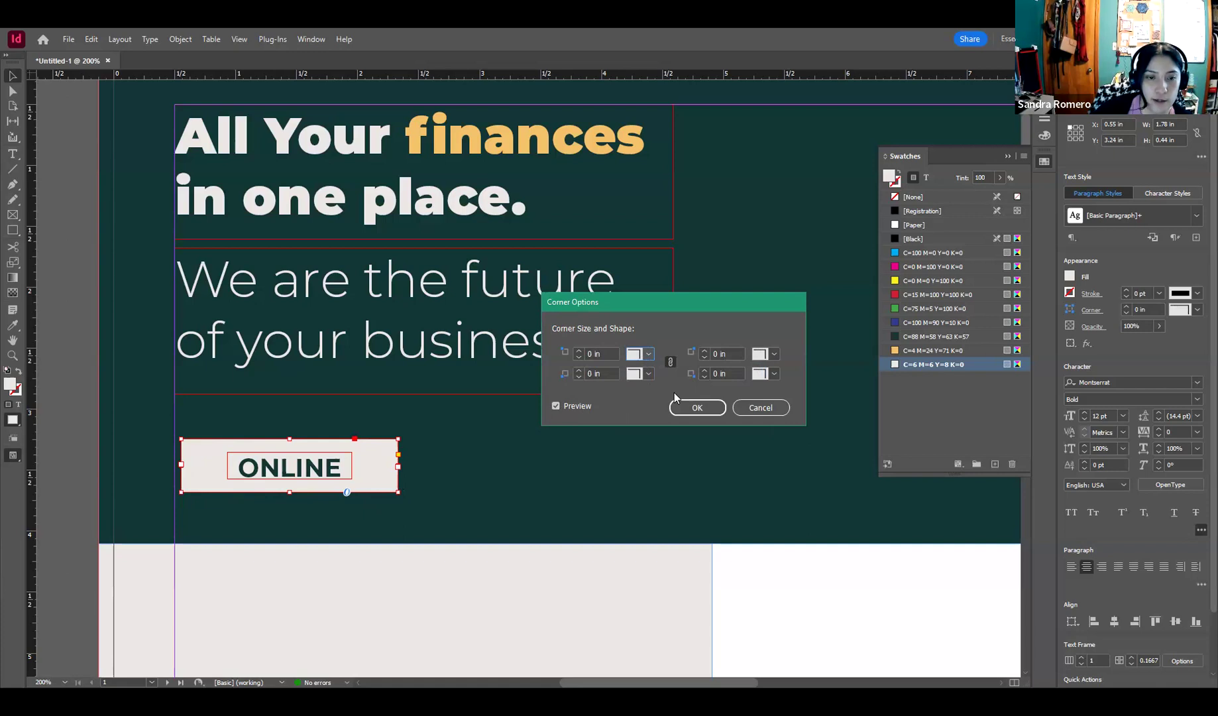
# Step: Unlink the corner settings, make only the button's top-left corner rounded, and test its size before returning it to 0 in
pyautogui.click(670, 361)
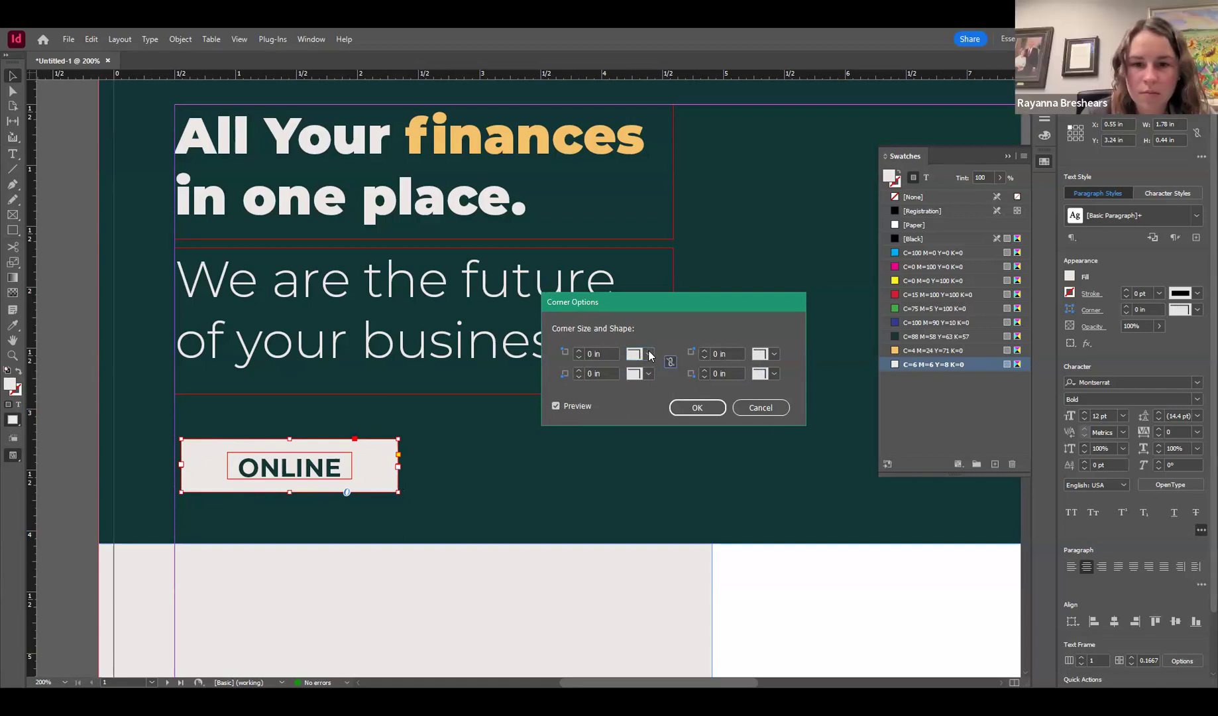
pyautogui.click(659, 442)
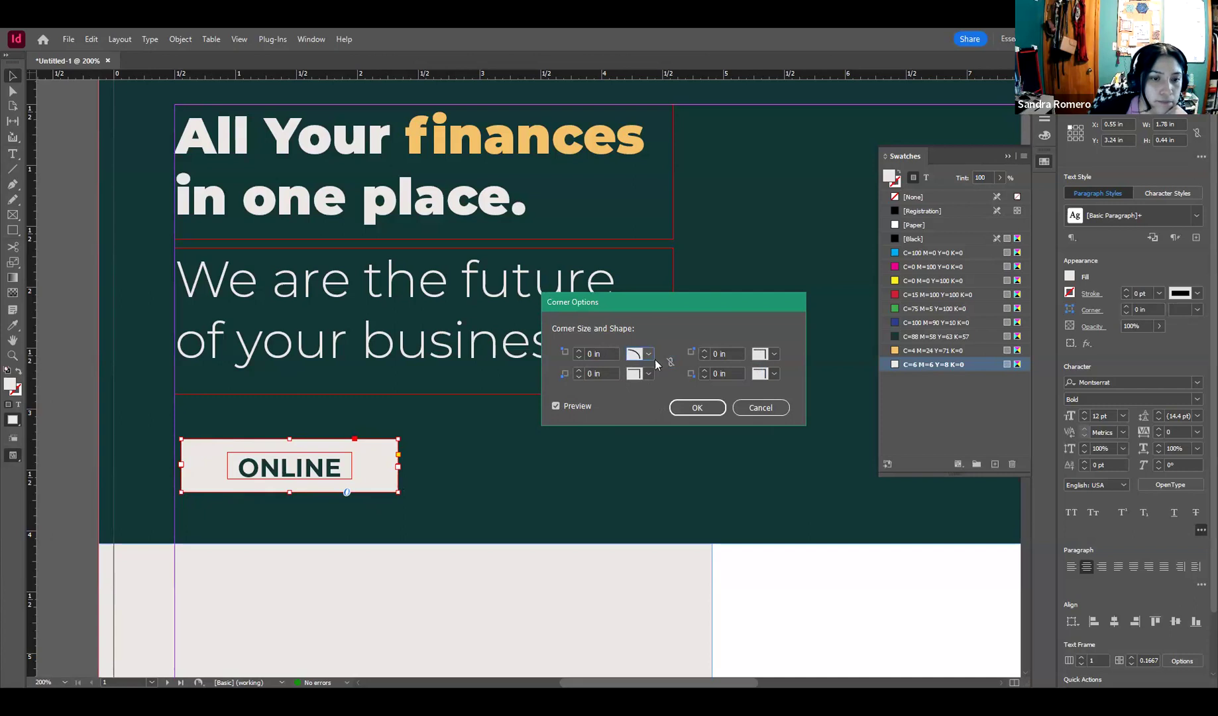
pyautogui.click(578, 352)
pyautogui.click(578, 351)
pyautogui.click(579, 351)
pyautogui.click(578, 352)
pyautogui.click(578, 358)
pyautogui.click(578, 358)
pyautogui.click(578, 358)
pyautogui.click(578, 358)
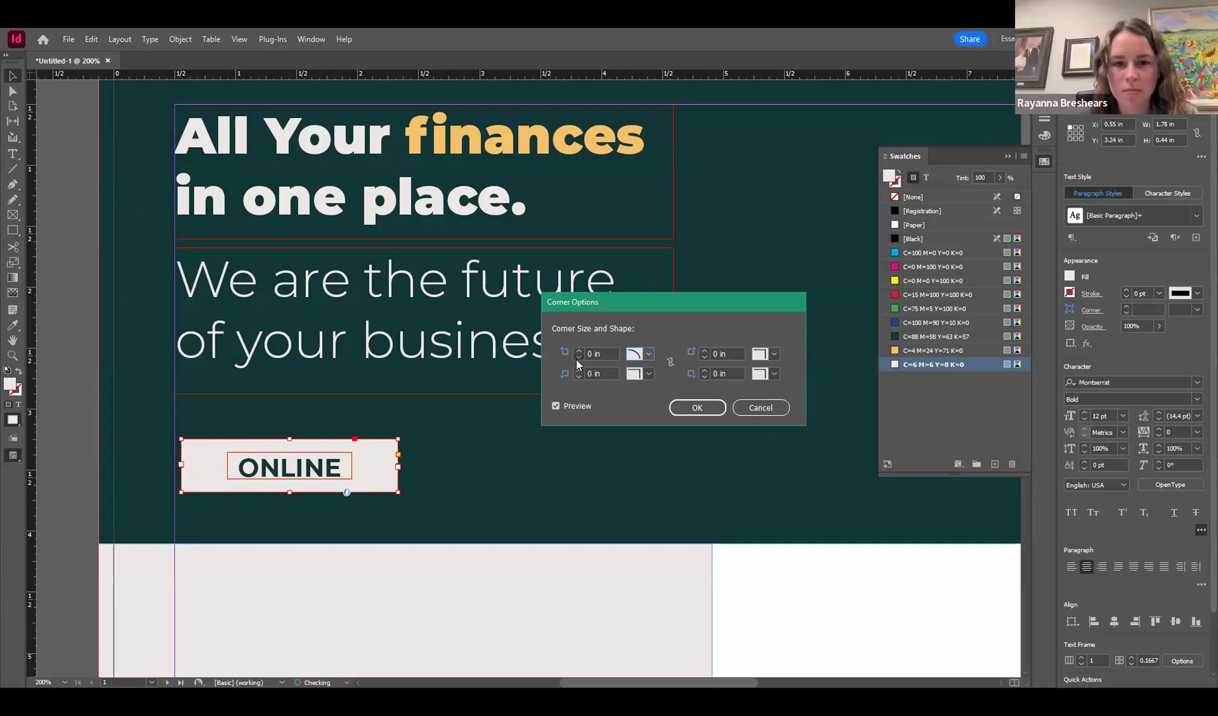
# Step: Relink the corner settings with the rounded shape and set all four corners to 0.125 in
pyautogui.click(670, 361)
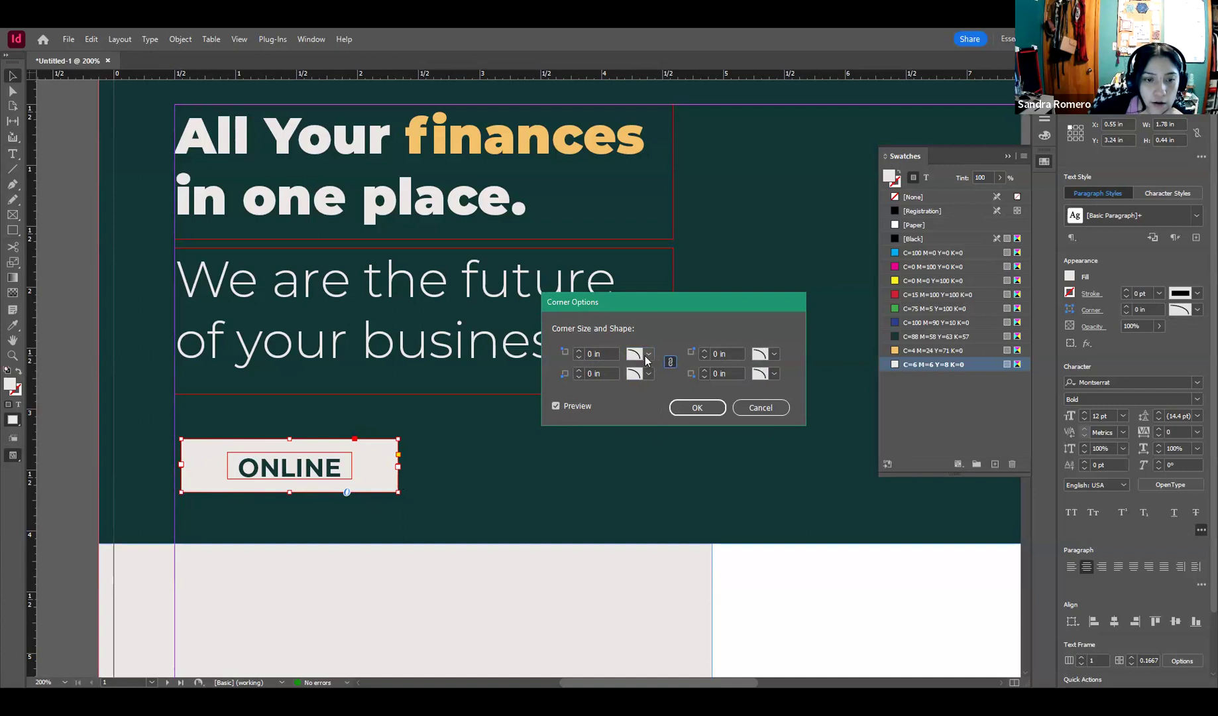
pyautogui.click(580, 352)
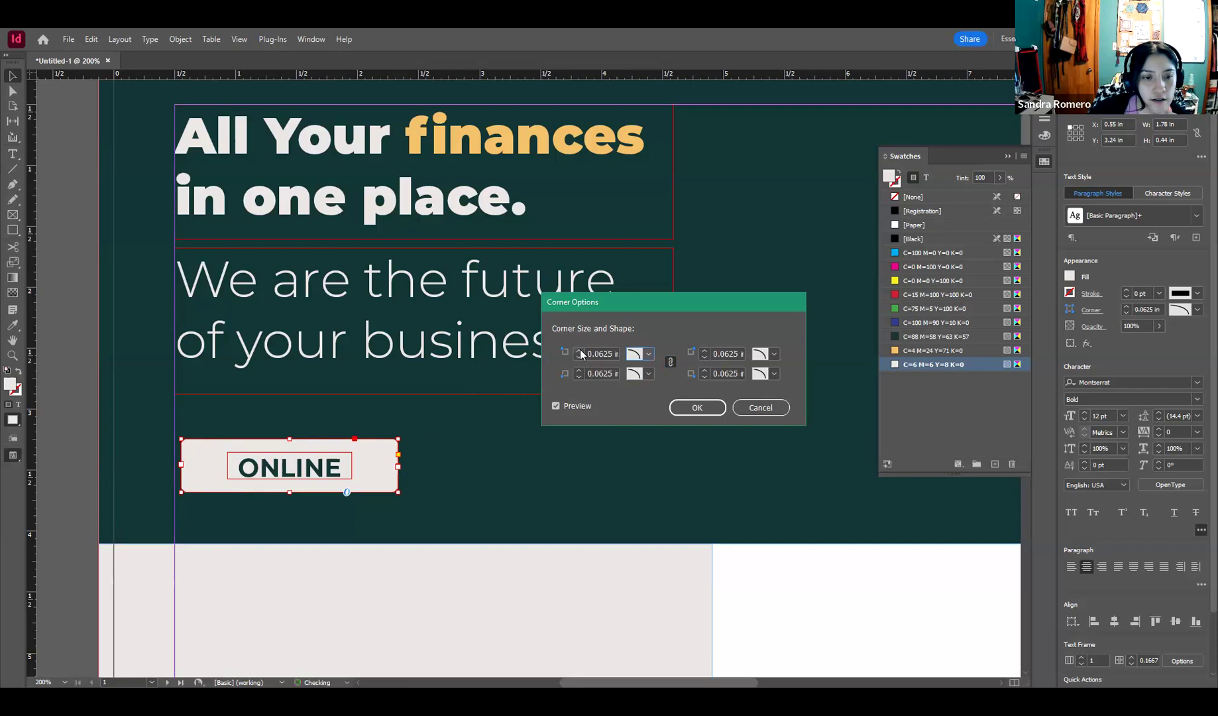
pyautogui.click(579, 351)
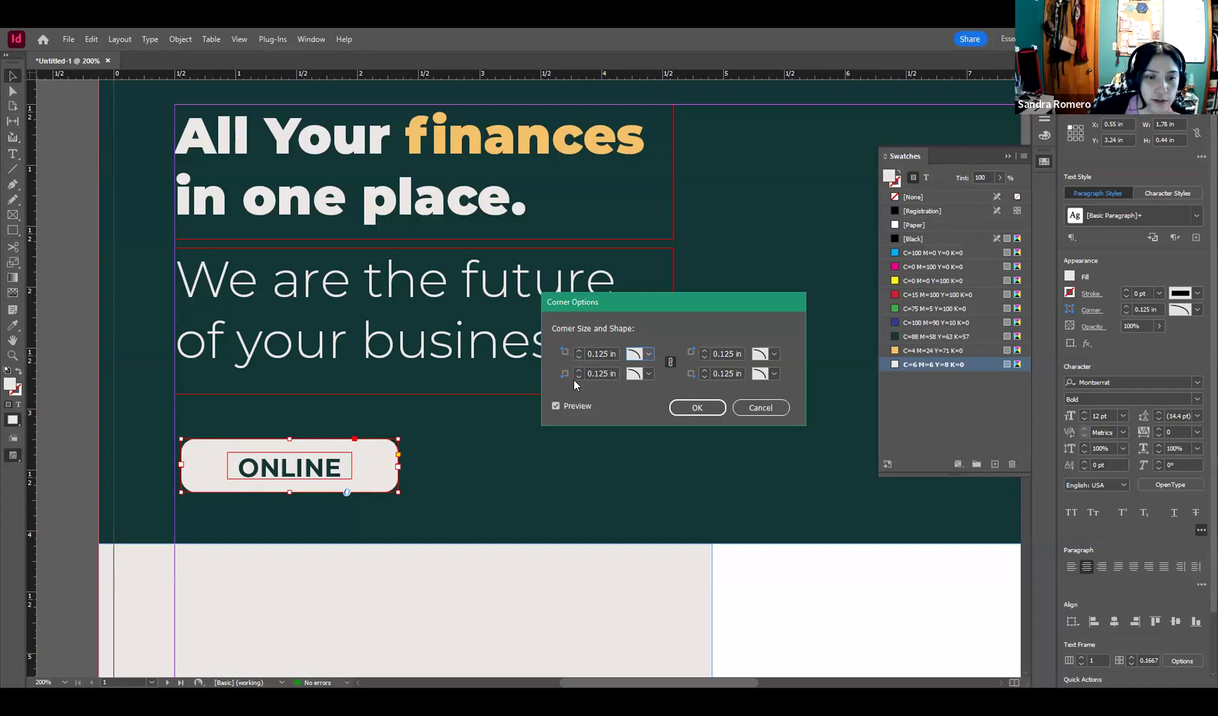
# Step: Try a range of larger and smaller sizes on the button's four linked rounded corners
pyautogui.click(579, 351)
pyautogui.click(579, 351)
pyautogui.click(580, 351)
pyautogui.click(582, 351)
pyautogui.click(579, 352)
pyautogui.click(579, 351)
pyautogui.click(579, 351)
pyautogui.click(579, 351)
pyautogui.click(579, 351)
pyautogui.click(579, 351)
pyautogui.click(578, 351)
pyautogui.click(578, 351)
pyautogui.click(579, 351)
pyautogui.click(580, 352)
pyautogui.click(579, 351)
pyautogui.click(579, 351)
pyautogui.click(579, 352)
pyautogui.doubleClick(579, 358)
pyautogui.click(579, 359)
pyautogui.click(579, 358)
pyautogui.click(579, 358)
pyautogui.doubleClick(579, 359)
pyautogui.click(579, 358)
pyautogui.click(579, 358)
pyautogui.click(579, 358)
pyautogui.click(579, 358)
pyautogui.click(579, 358)
pyautogui.click(579, 358)
pyautogui.click(578, 359)
pyautogui.click(578, 358)
pyautogui.click(578, 358)
pyautogui.click(578, 359)
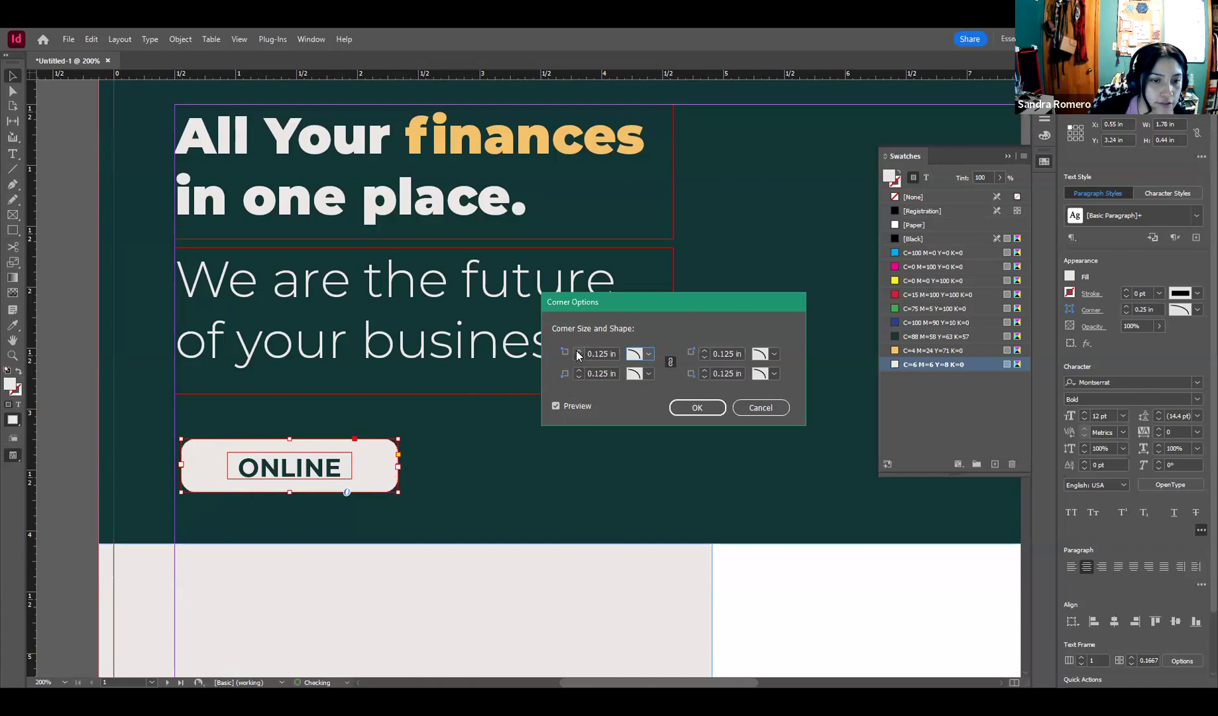
# Step: Set all four rounded corners of the button to 0.25 in, apply them, and deselect the shape
pyautogui.click(578, 351)
pyautogui.click(578, 351)
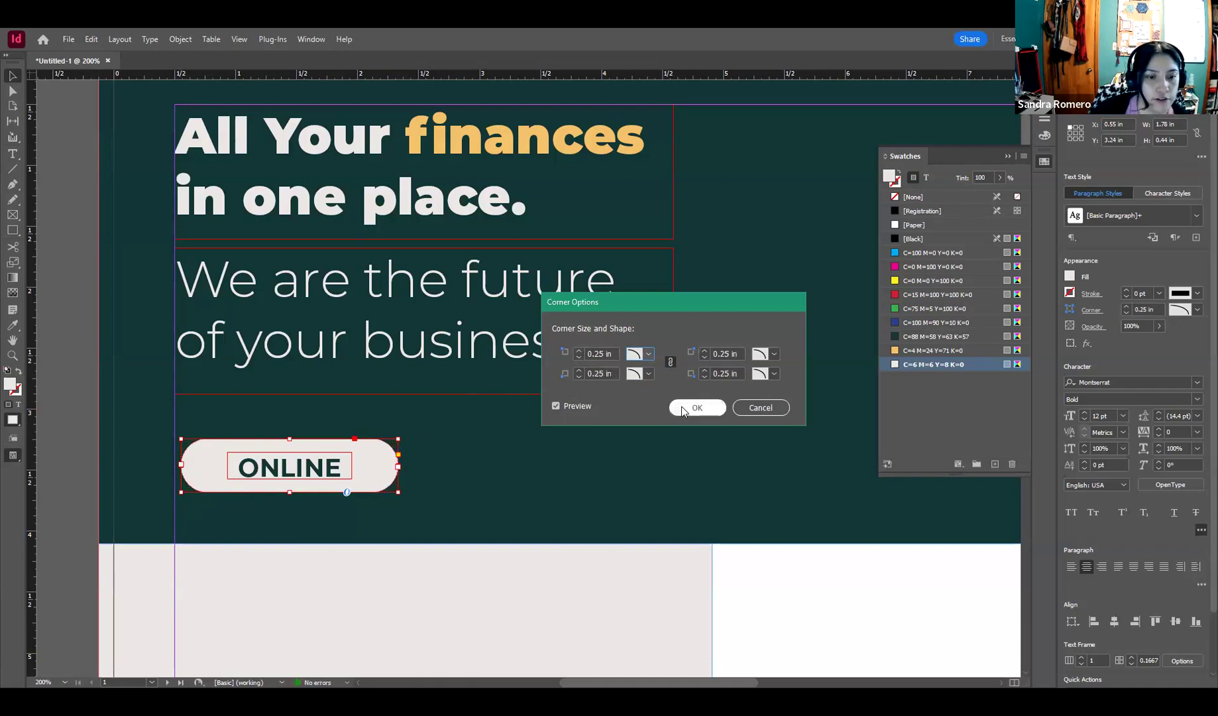
pyautogui.click(713, 410)
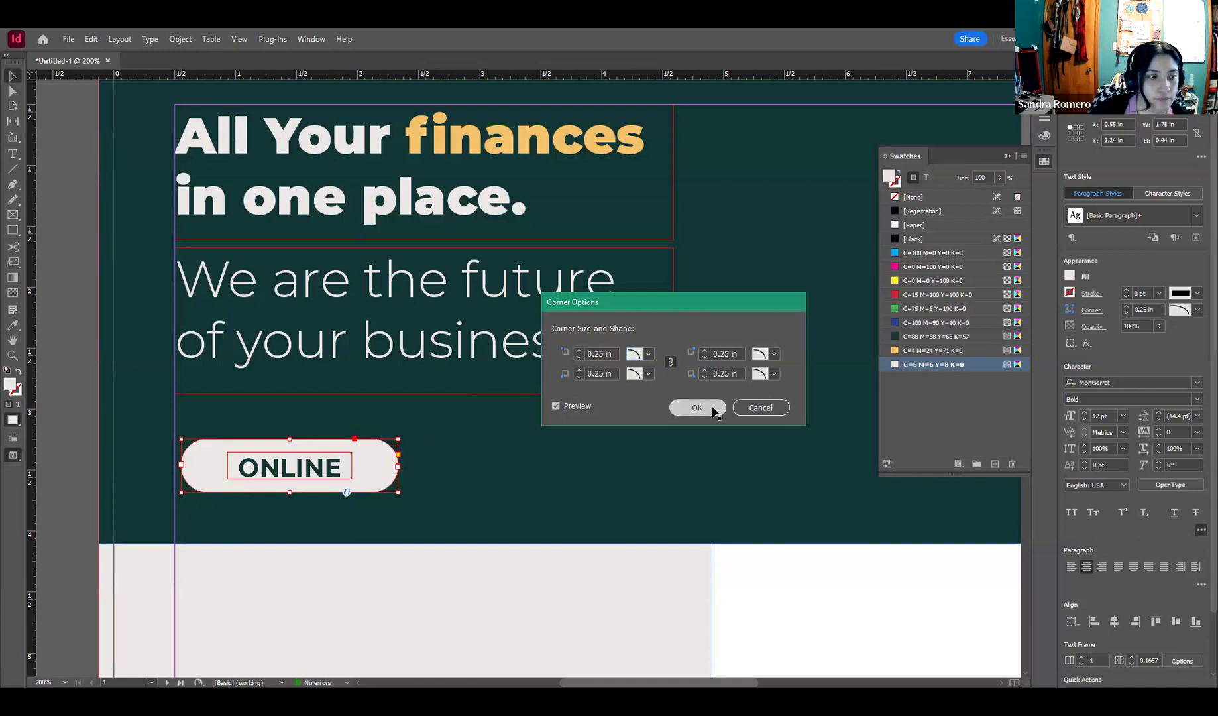
pyautogui.click(98, 328)
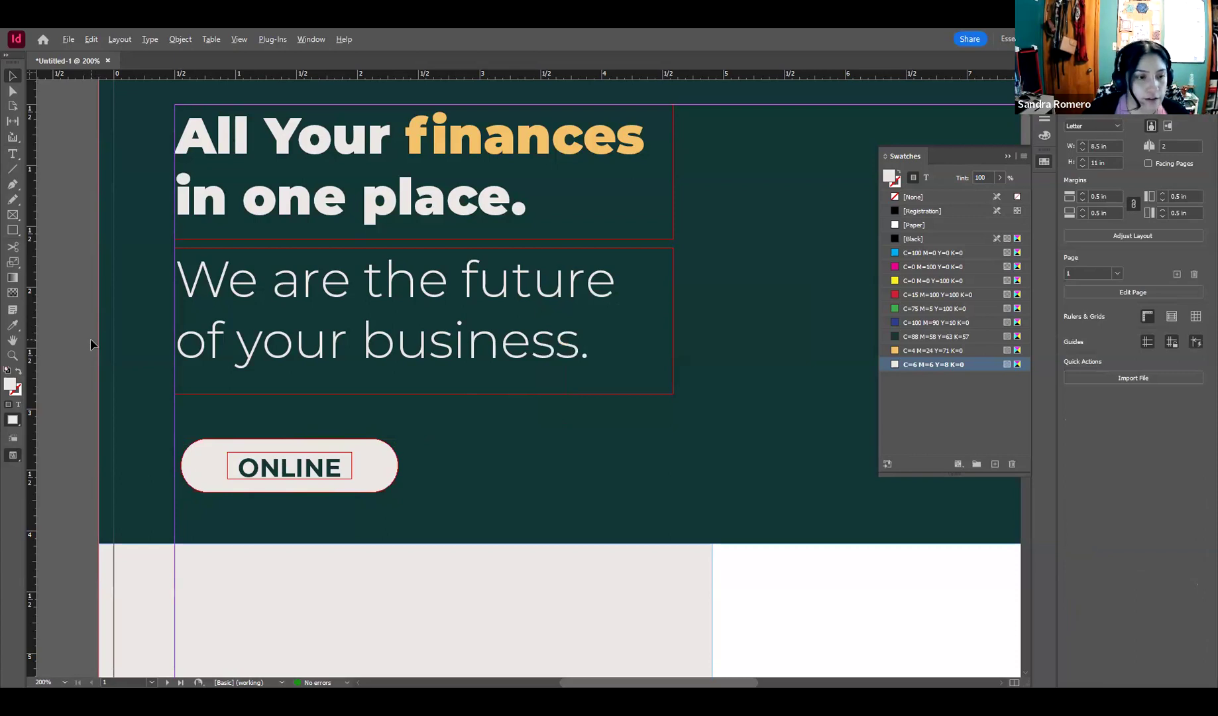
# Step: Review the rounded ONLINE button within the overall document layout
pyautogui.keyDown('alt'); pyautogui.scroll(-3, 90, 338); pyautogui.keyUp('alt')
pyautogui.scroll(-5, 336, 391)
pyautogui.scroll(-6, 336, 398)
pyautogui.scroll(9, 335, 401)
pyautogui.scroll(1, 335, 401)
pyautogui.scroll(-7, 335, 402)
pyautogui.scroll(5, 333, 405)
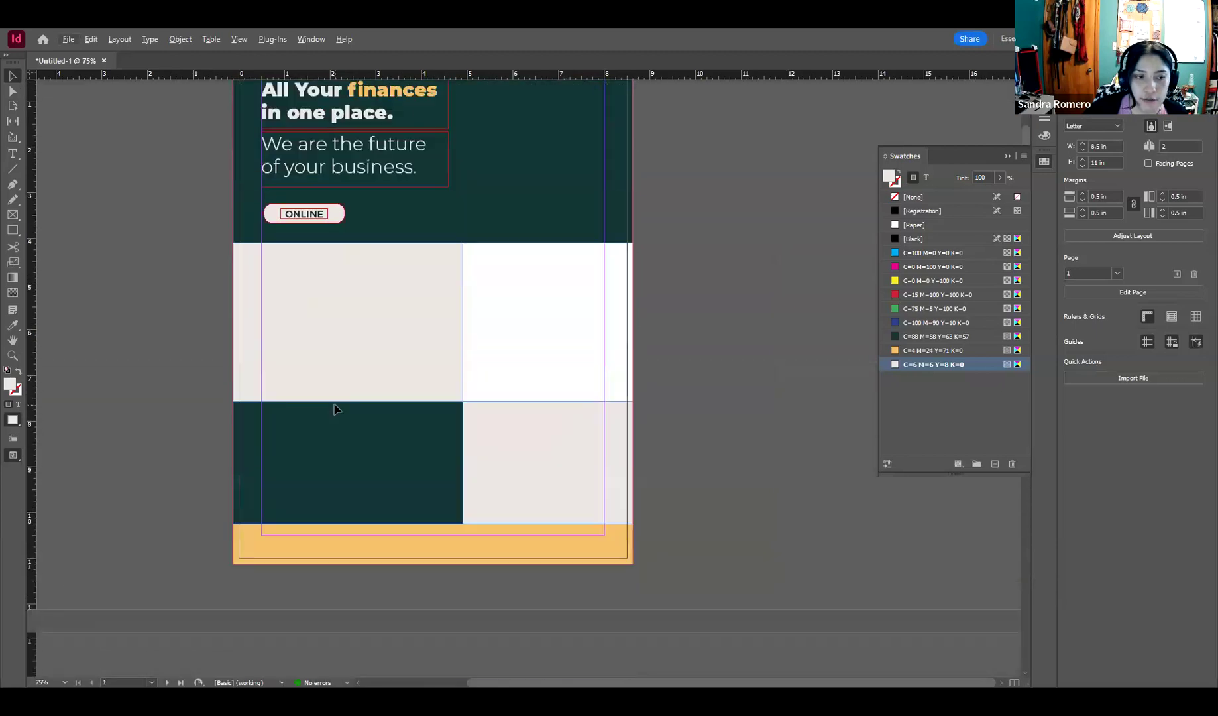
pyautogui.scroll(2, 328, 398)
pyautogui.keyDown('alt'); pyautogui.scroll(3, 304, 308); pyautogui.keyUp('alt')
pyautogui.keyDown('alt'); pyautogui.scroll(2, 302, 308); pyautogui.keyUp('alt')
pyautogui.keyDown('alt'); pyautogui.scroll(-2, 302, 311); pyautogui.keyUp('alt')
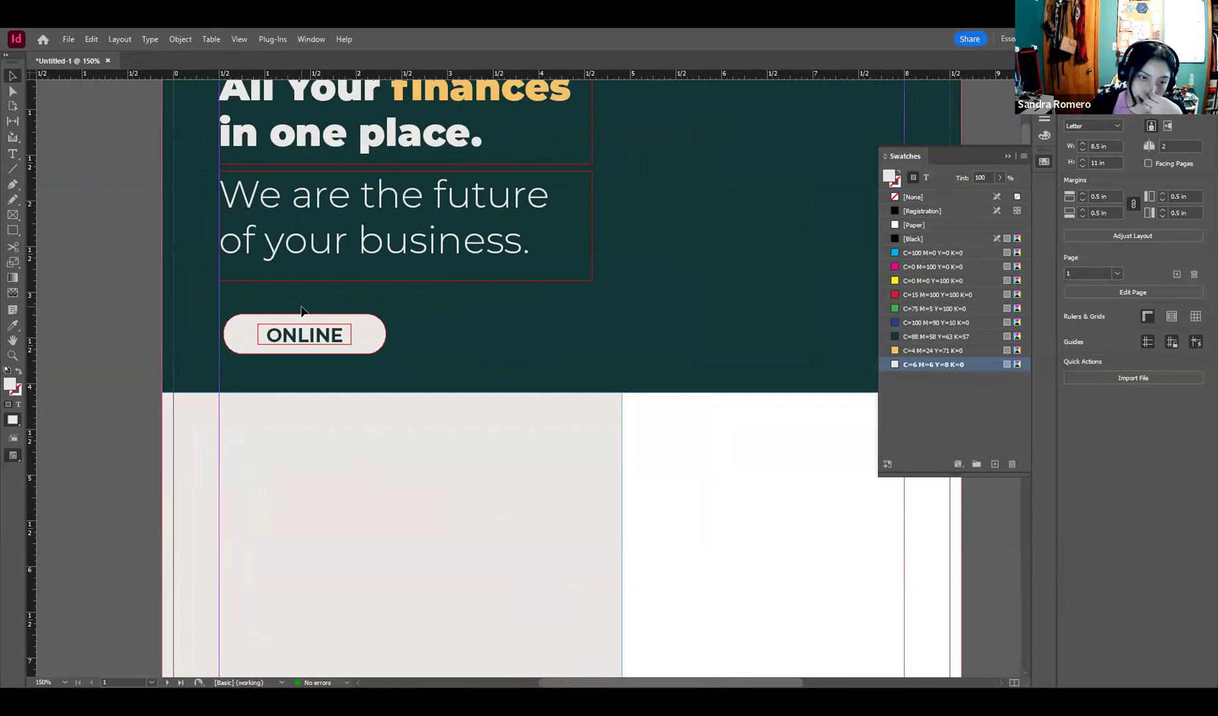
# Step: Duplicate the ONLINE button together with its text straight to the right, at about X 2.81 in
pyautogui.click(374, 333)
pyautogui.keyDown('shift'); pyautogui.click(333, 339); pyautogui.keyUp('shift')
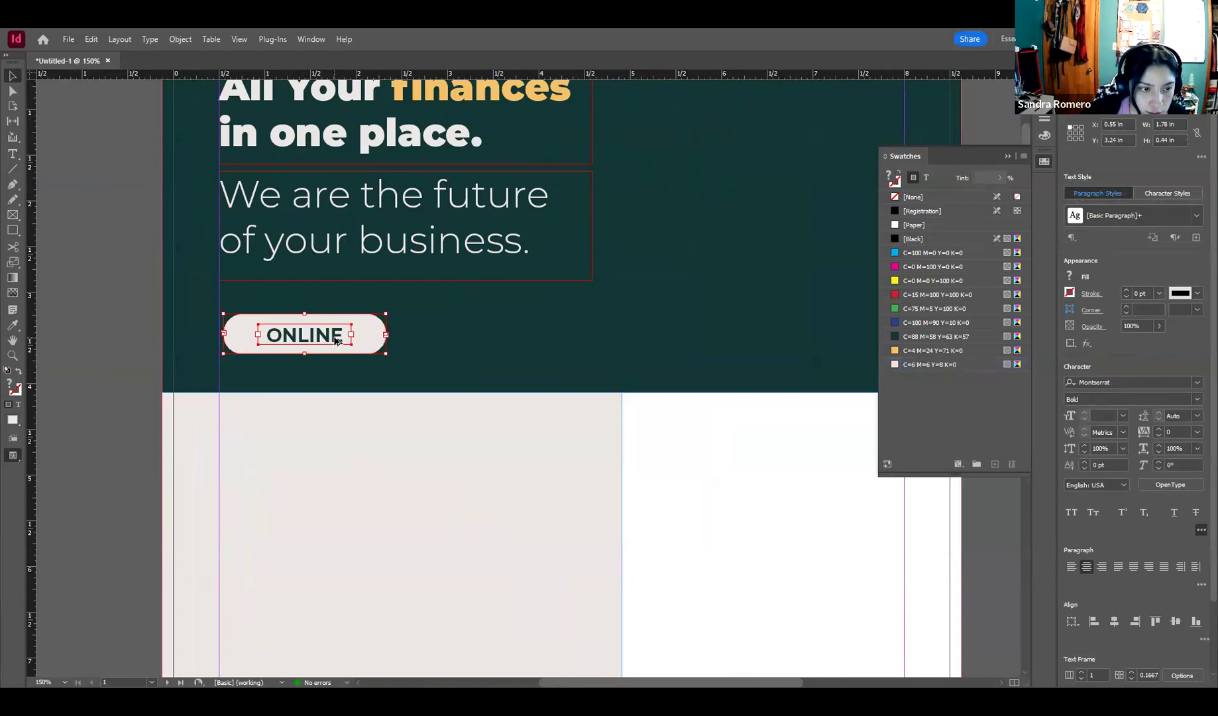
pyautogui.moveTo(337, 342); pyautogui.dragTo(542, 343)
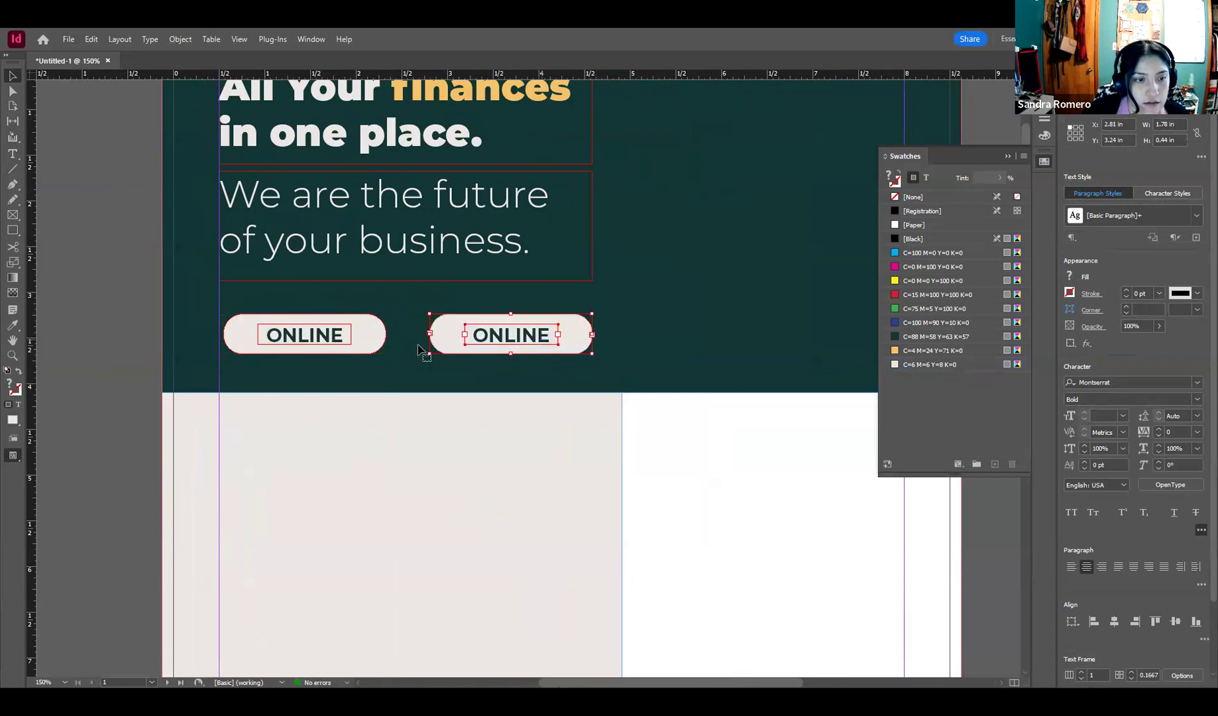
pyautogui.click(142, 323)
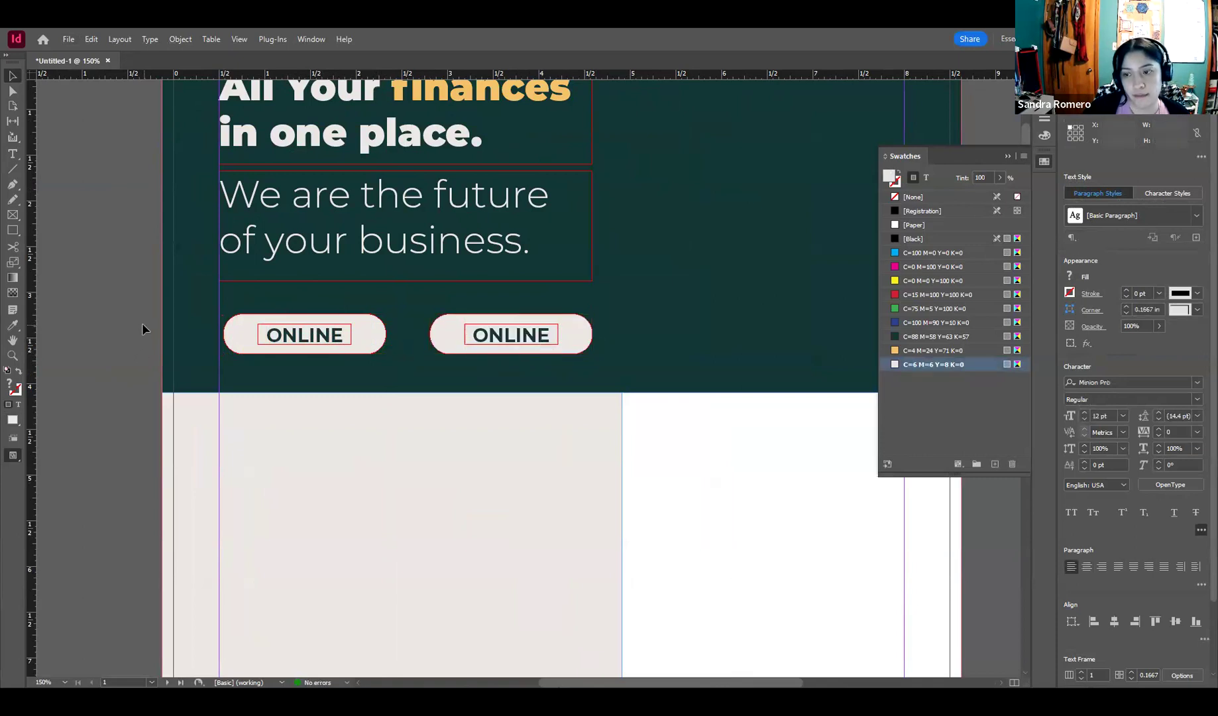
pyautogui.hscroll(3, 411, 376)
pyautogui.hscroll(-2, 391, 379)
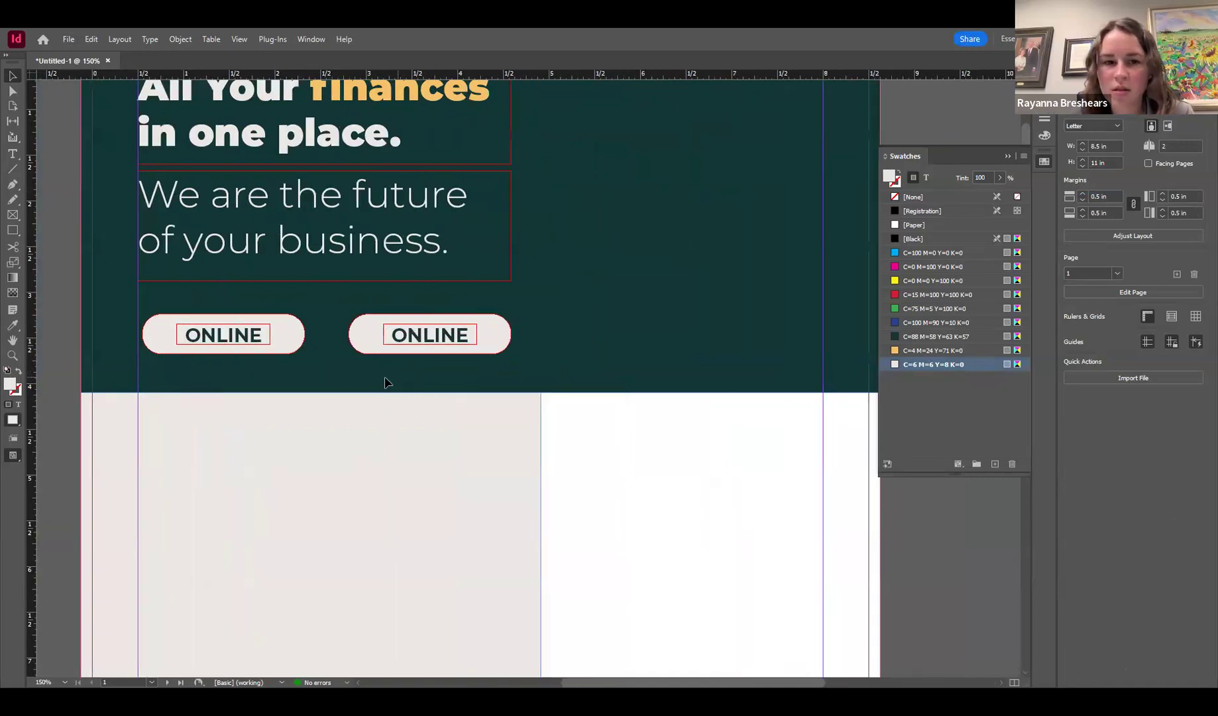
# Step: Compare the buttons with the page 2 reference and fill the second button with the gold swatch C=4 M=24 Y=71 K=0
pyautogui.scroll(2, 437, 384)
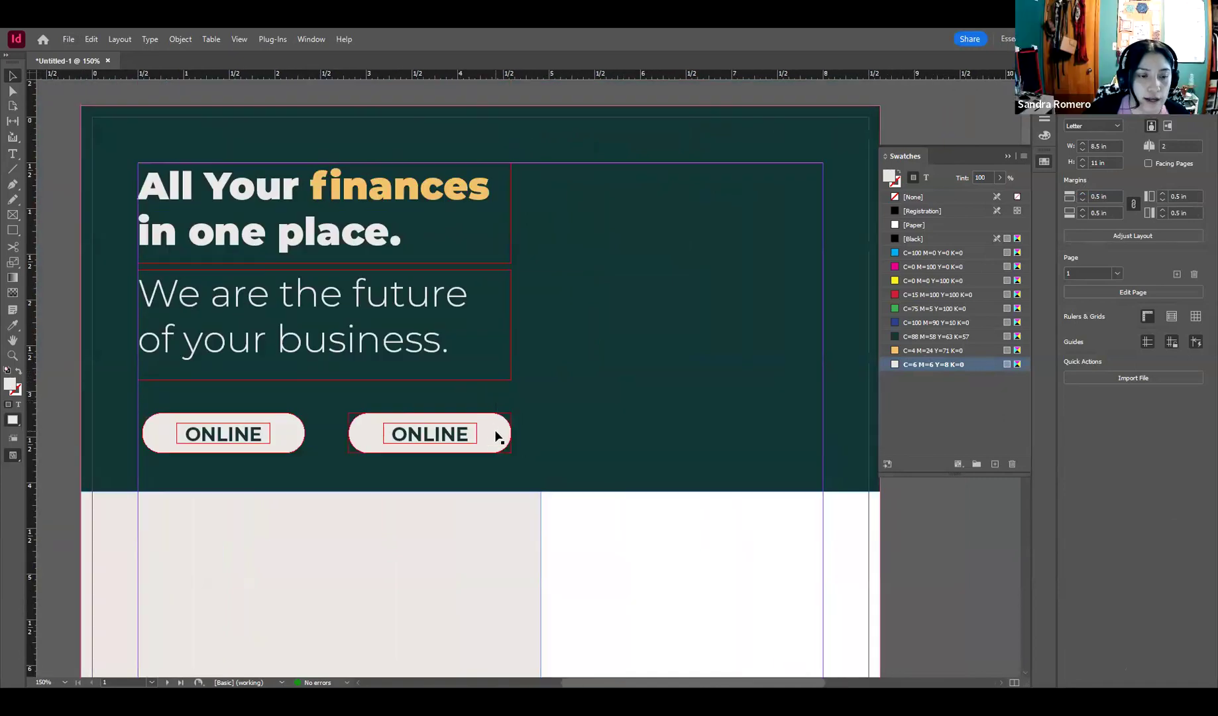
pyautogui.scroll(-1, 499, 430)
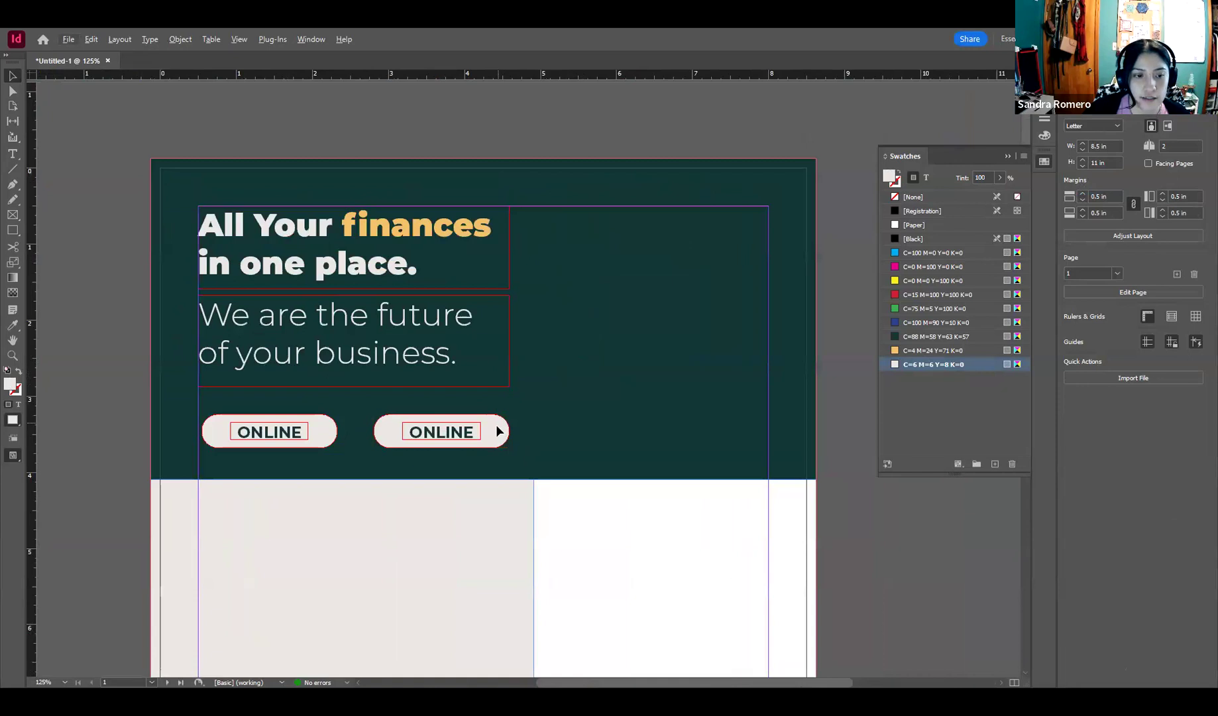
pyautogui.scroll(-10, 494, 439)
pyautogui.scroll(-1, 424, 479)
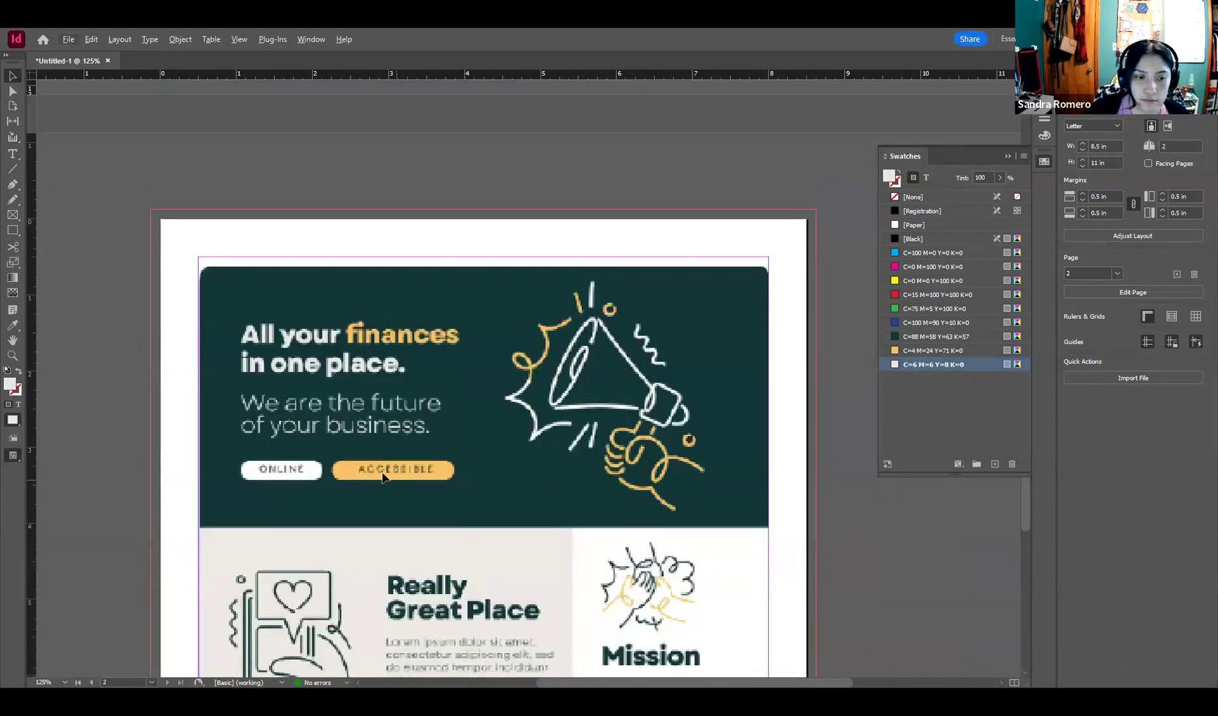
pyautogui.scroll(10, 388, 485)
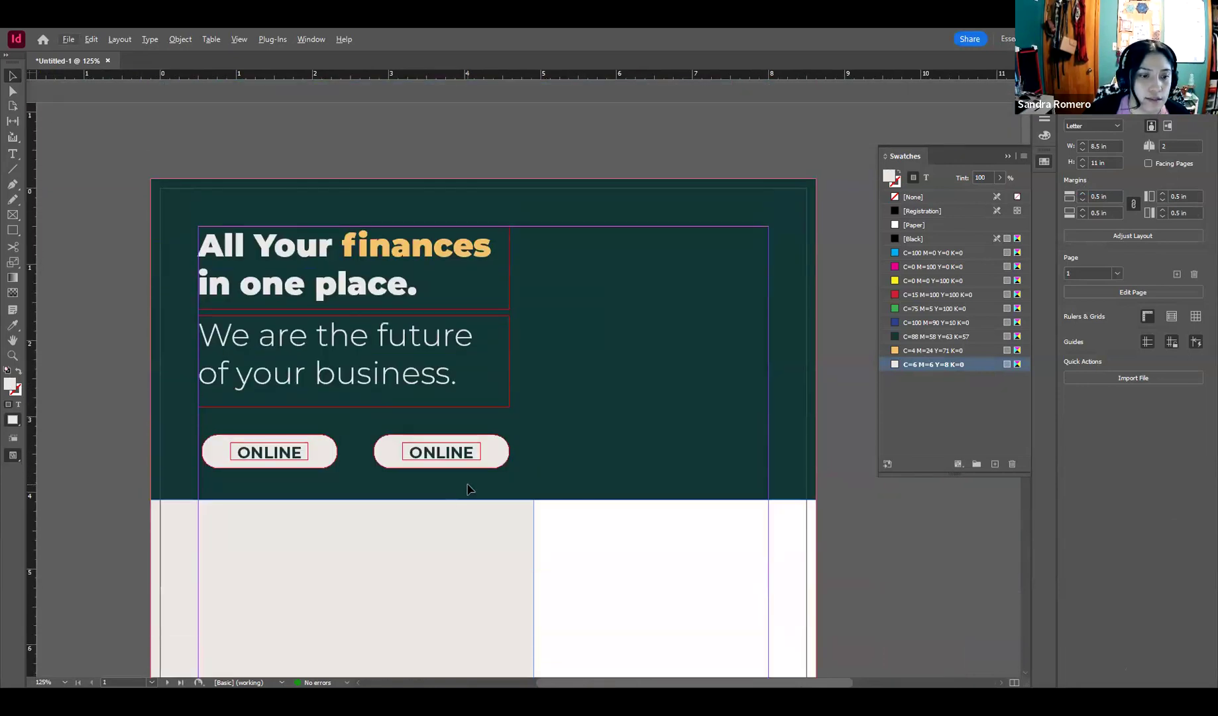
pyautogui.click(493, 454)
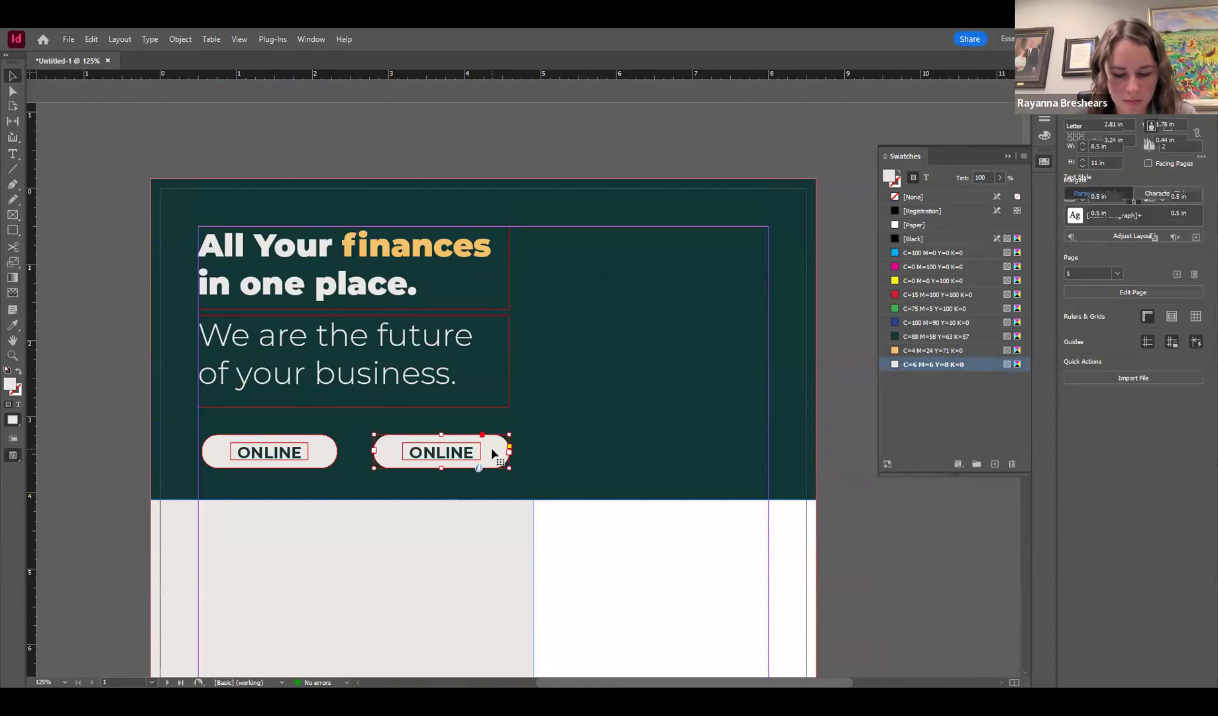
pyautogui.click(950, 352)
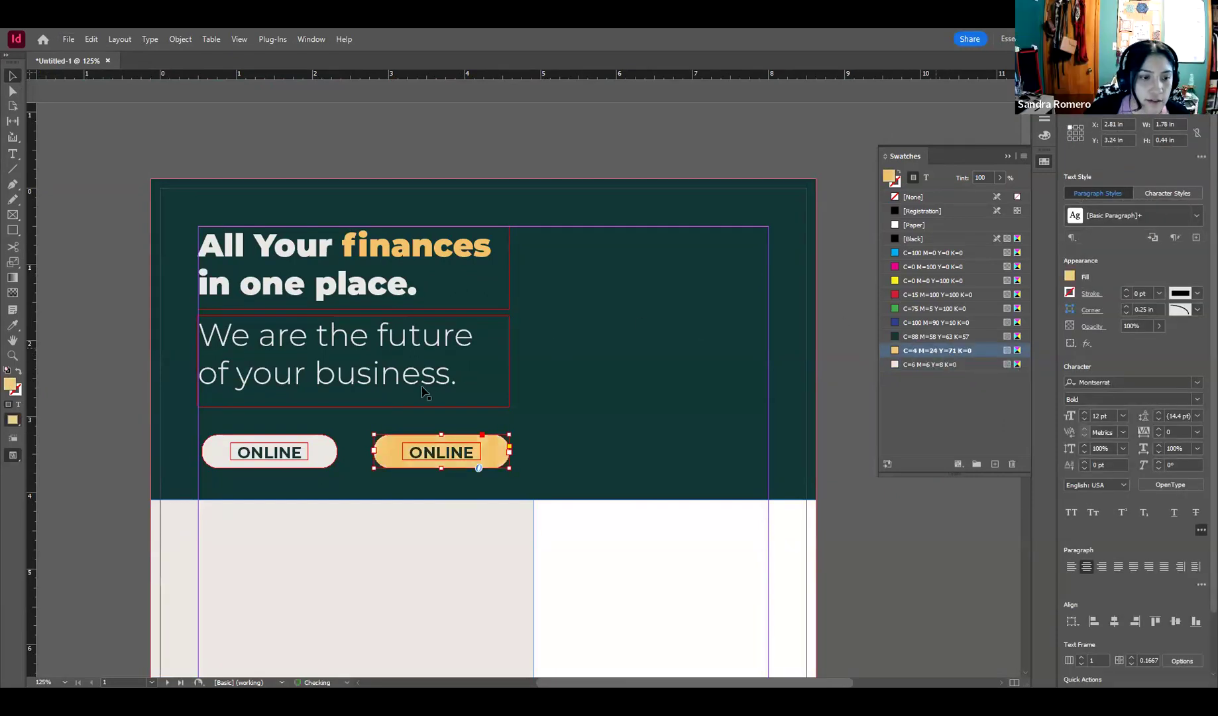
# Step: Check the reference wording and replace the gold button's text with ACCESSIBLE
pyautogui.click(459, 456)
pyautogui.scroll(-3, 448, 468)
pyautogui.scroll(-1, 448, 468)
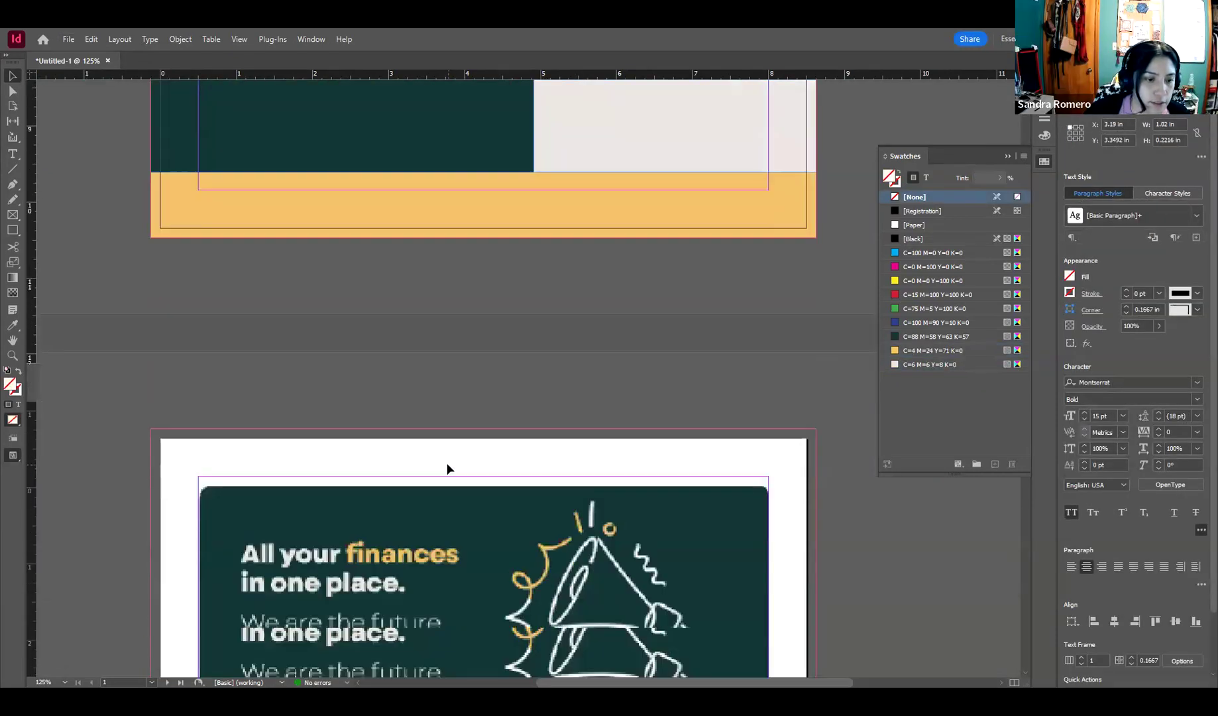
pyautogui.scroll(5, 424, 475)
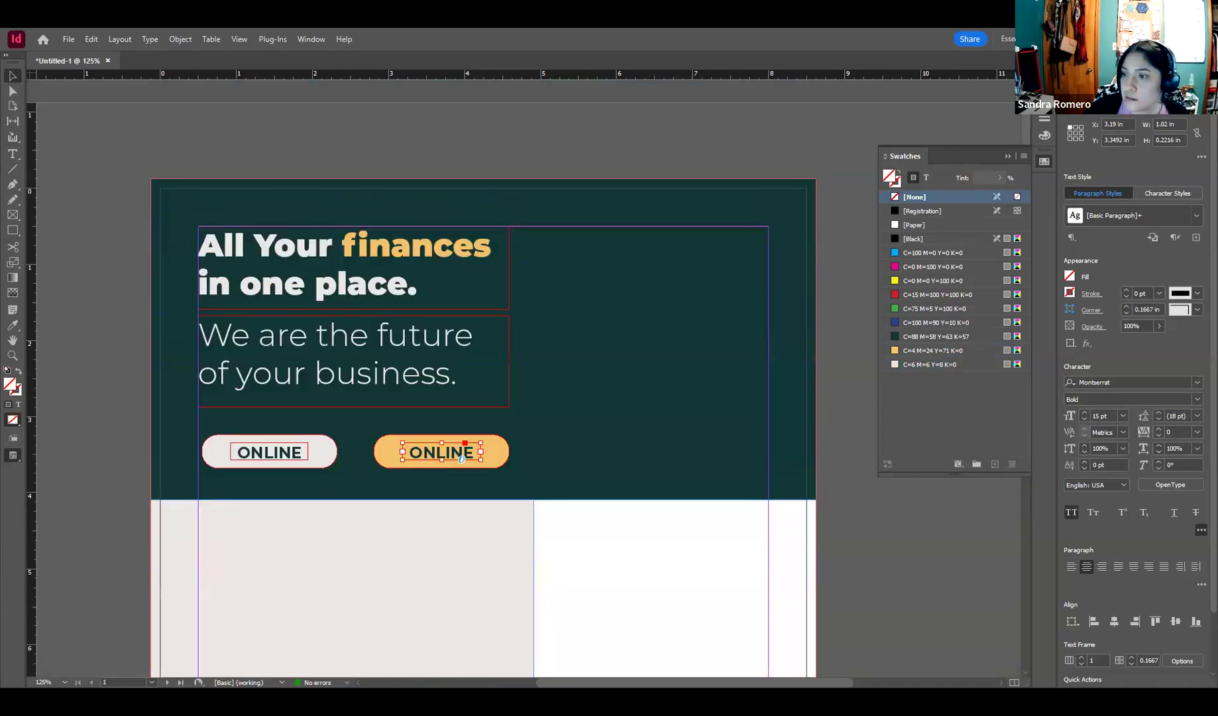
pyautogui.doubleClick(437, 451)
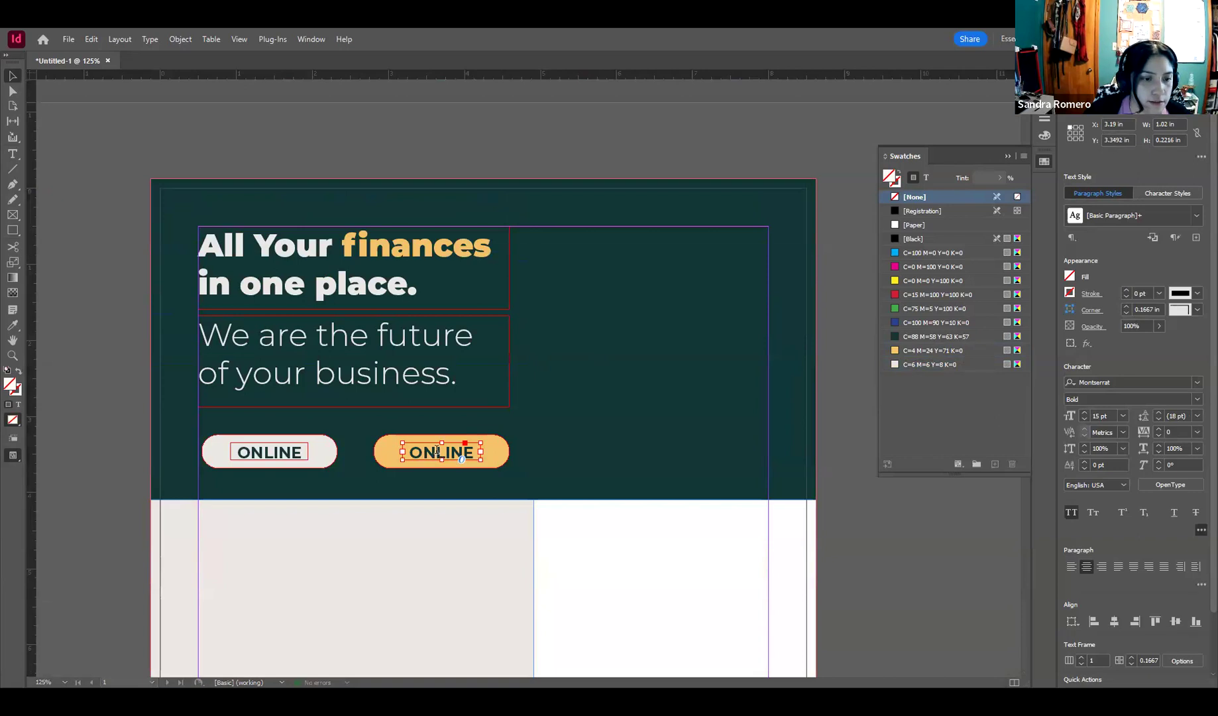
pyautogui.moveTo(471, 451); pyautogui.dragTo(404, 451)
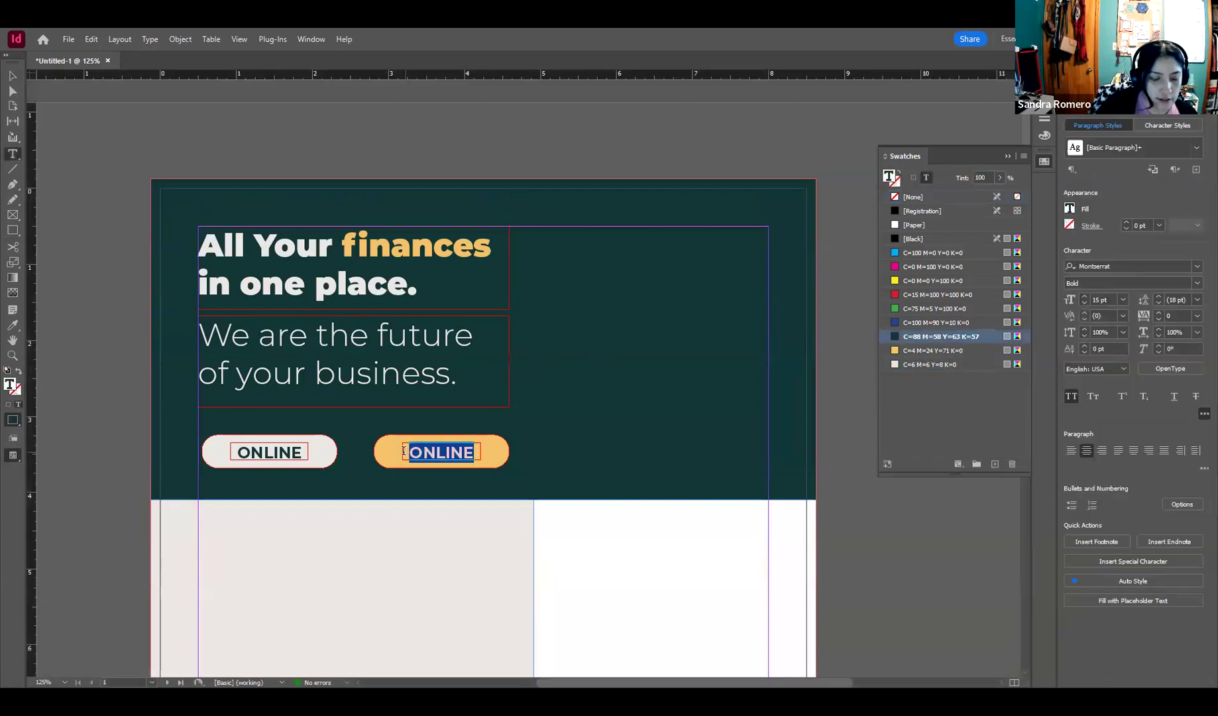
pyautogui.write('ACCESSI')
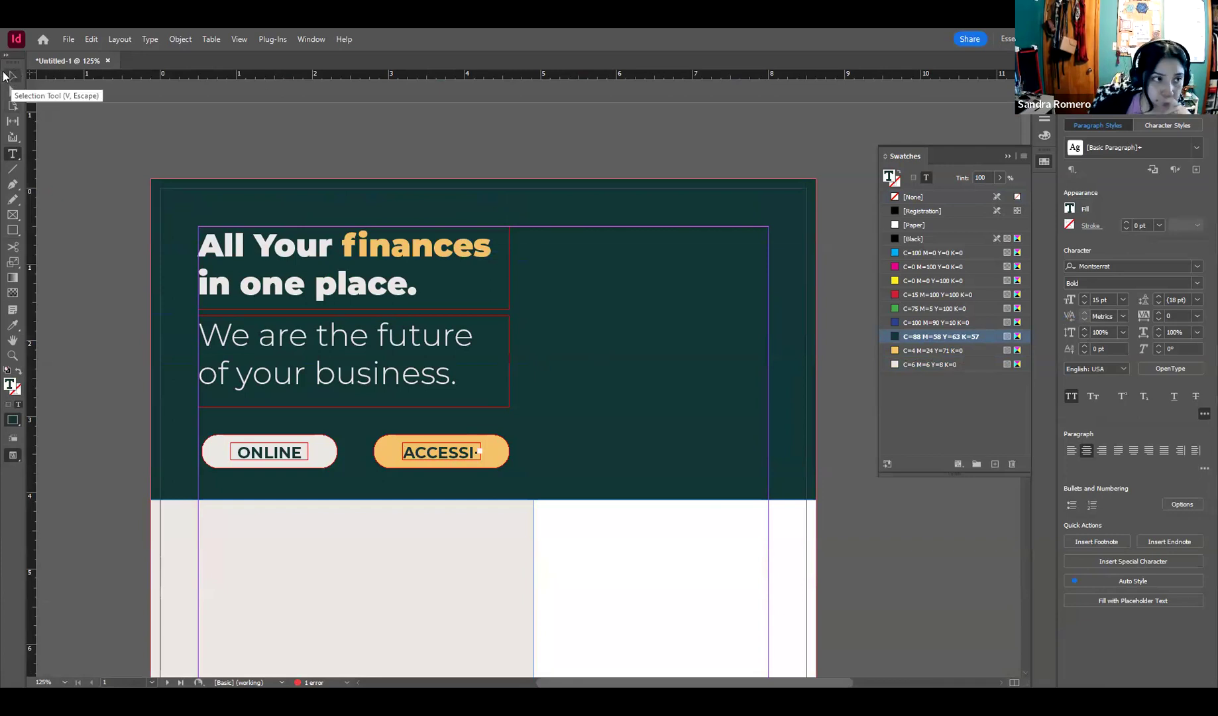
# Step: Widen the gold button's text frame on both sides to fit the whole word ACCESSIBLE, and deselect it
pyautogui.click(8, 75)
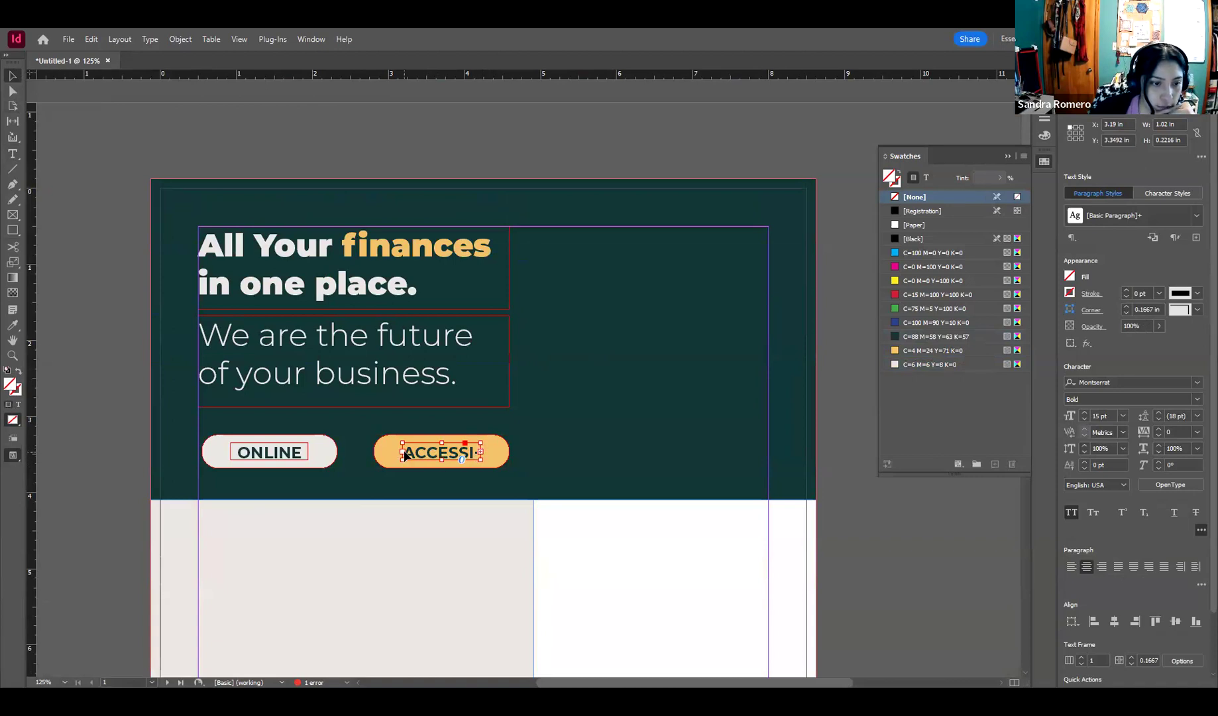
pyautogui.moveTo(400, 453); pyautogui.dragTo(384, 452)
pyautogui.moveTo(480, 453)
pyautogui.mouseDown()
pyautogui.moveTo(544, 453)
pyautogui.moveTo(501, 452)
pyautogui.mouseUp()
pyautogui.click(403, 165)
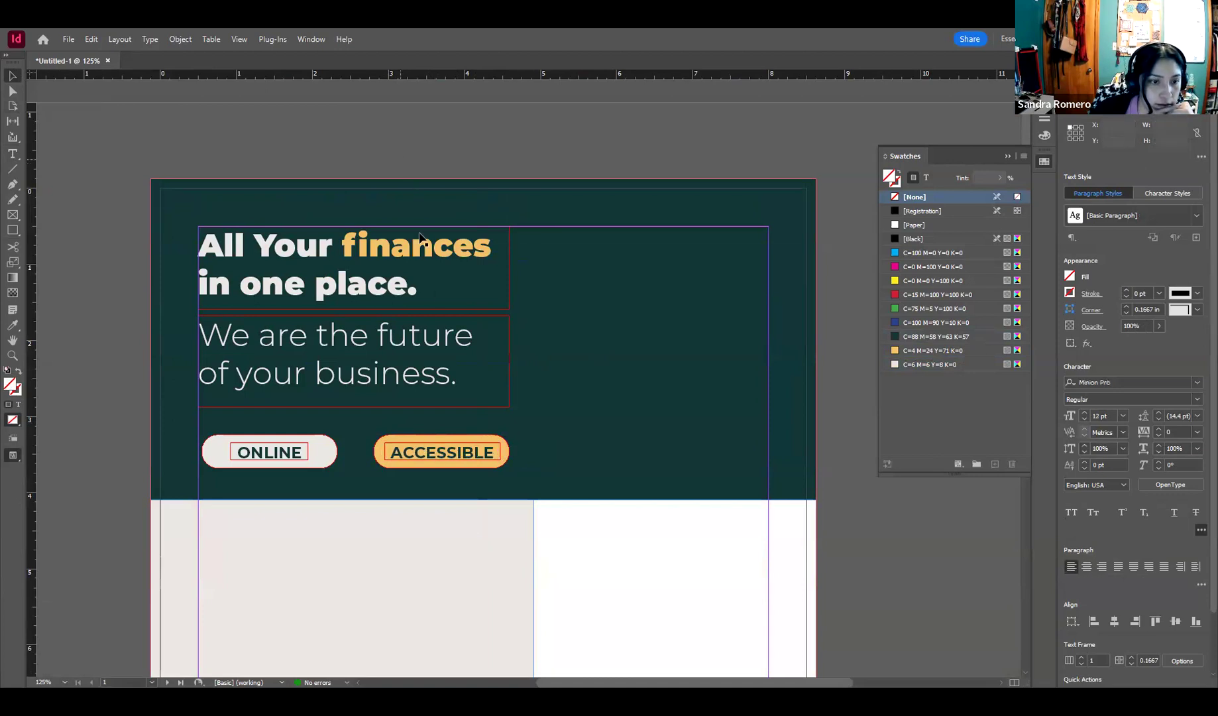
# Step: Center the ACCESSIBLE text frame on its gold button and deselect both objects
pyautogui.click(472, 447)
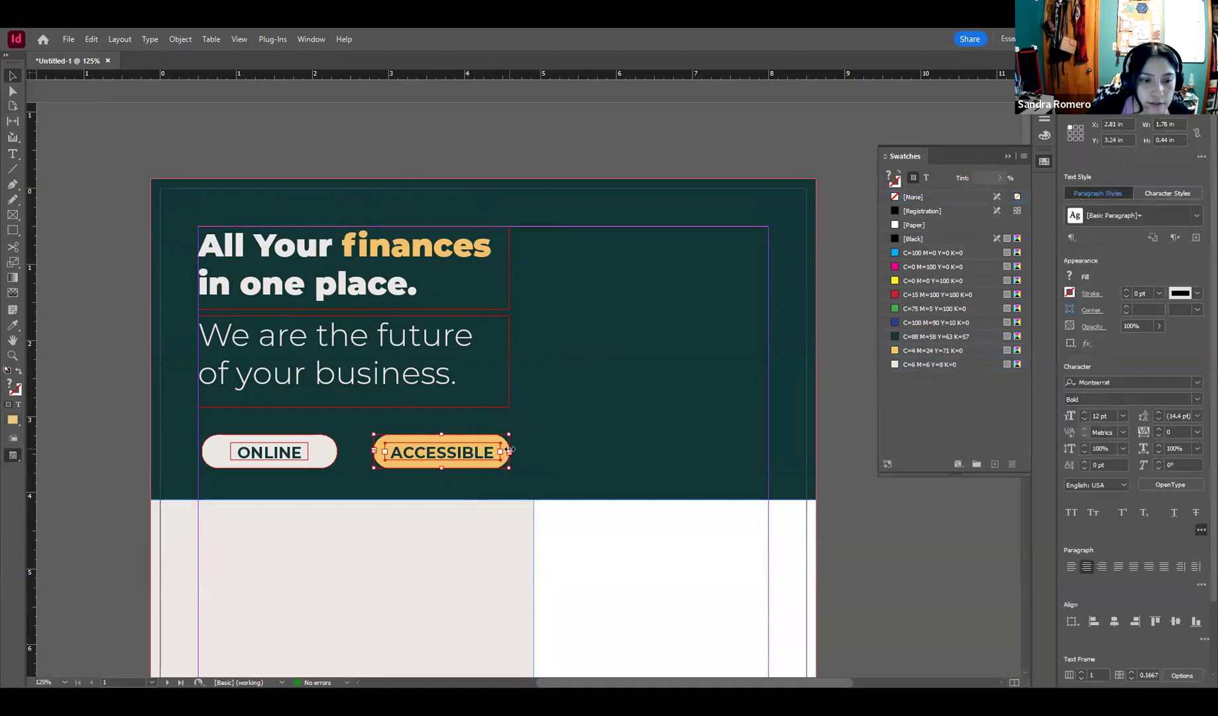
pyautogui.click(1175, 623)
pyautogui.click(856, 164)
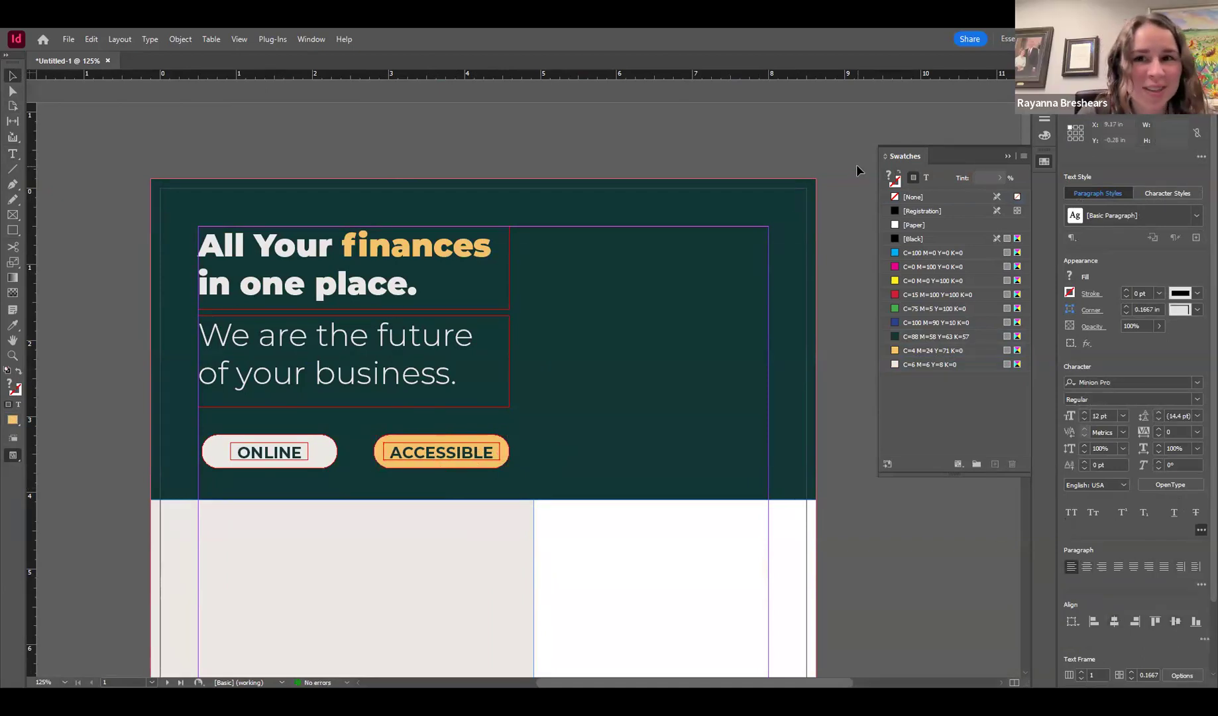
pyautogui.press('w')
pyautogui.press('w')
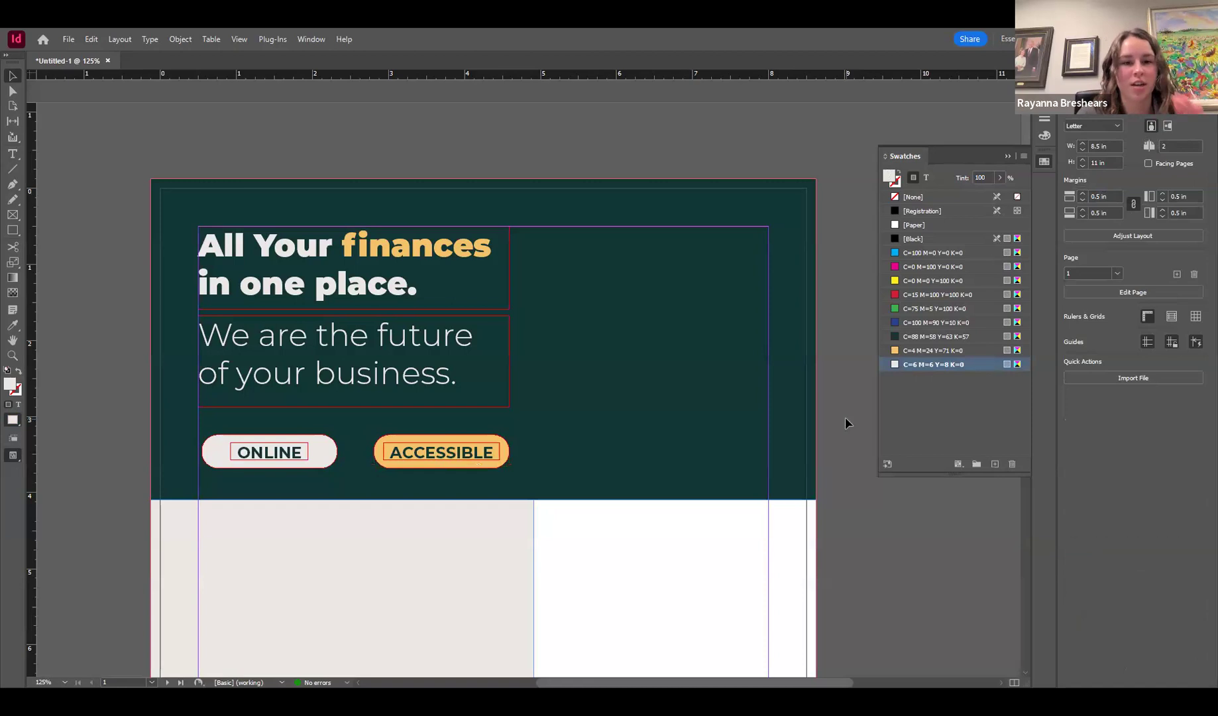
# Step: Delete the first "u" from "future" in the subheading to create a deliberate misspelling, and deselect the text
pyautogui.doubleClick(390, 353)
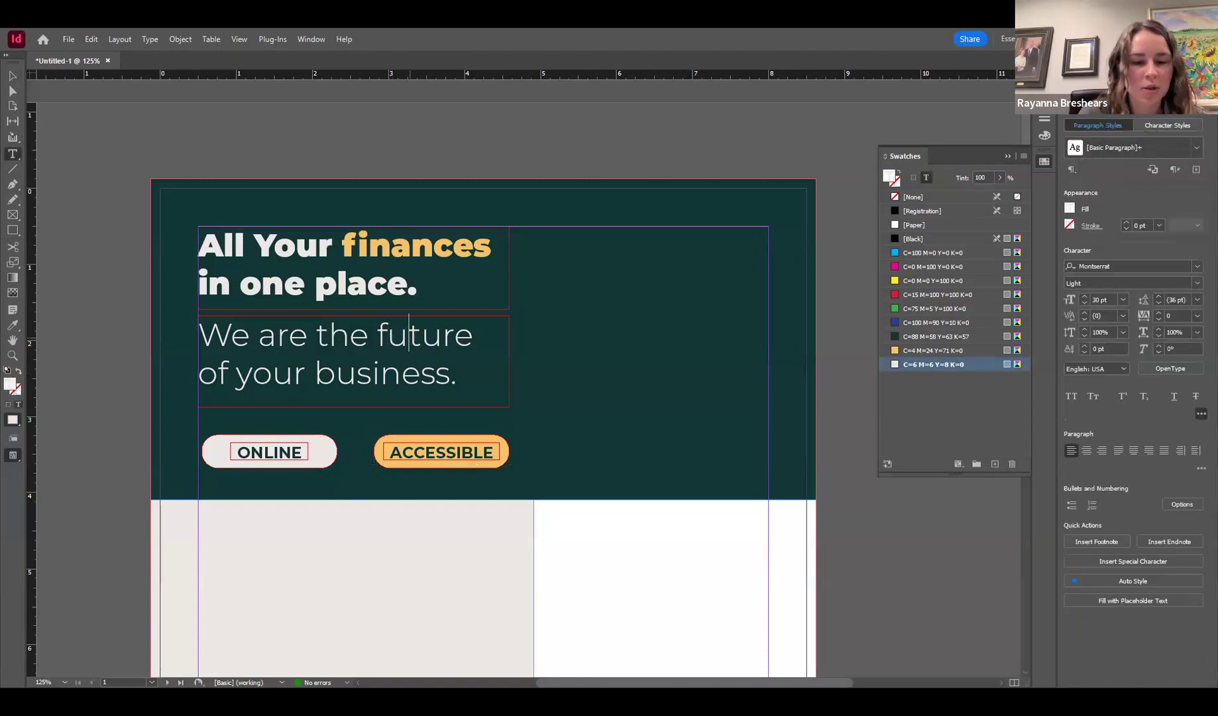
pyautogui.press('BackSpace')
pyautogui.press('Escape')
pyautogui.click(140, 169)
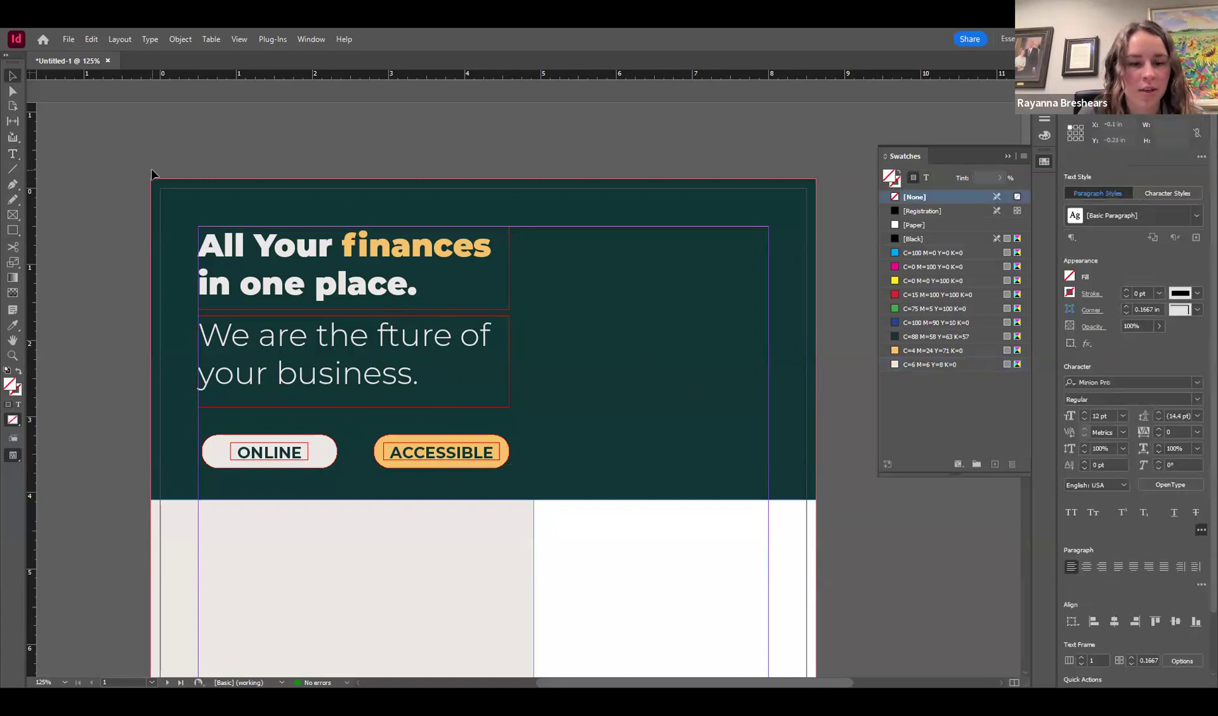
pyautogui.click(91, 40)
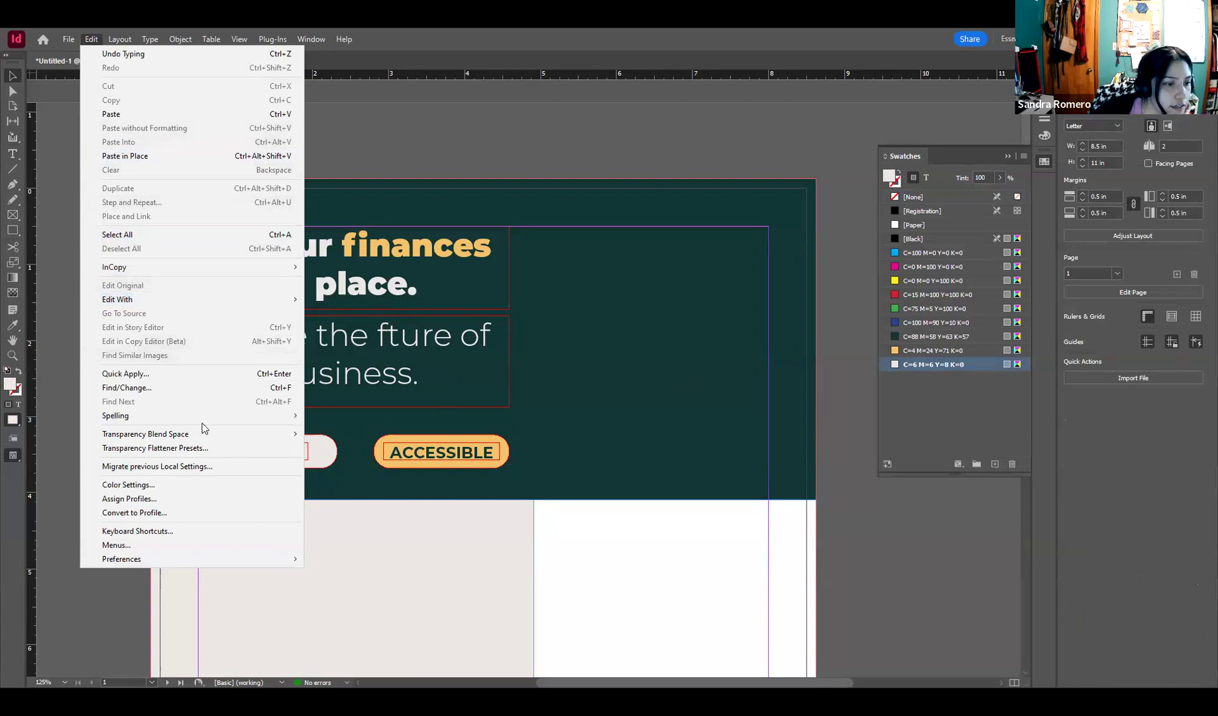
pyautogui.moveTo(202, 420)
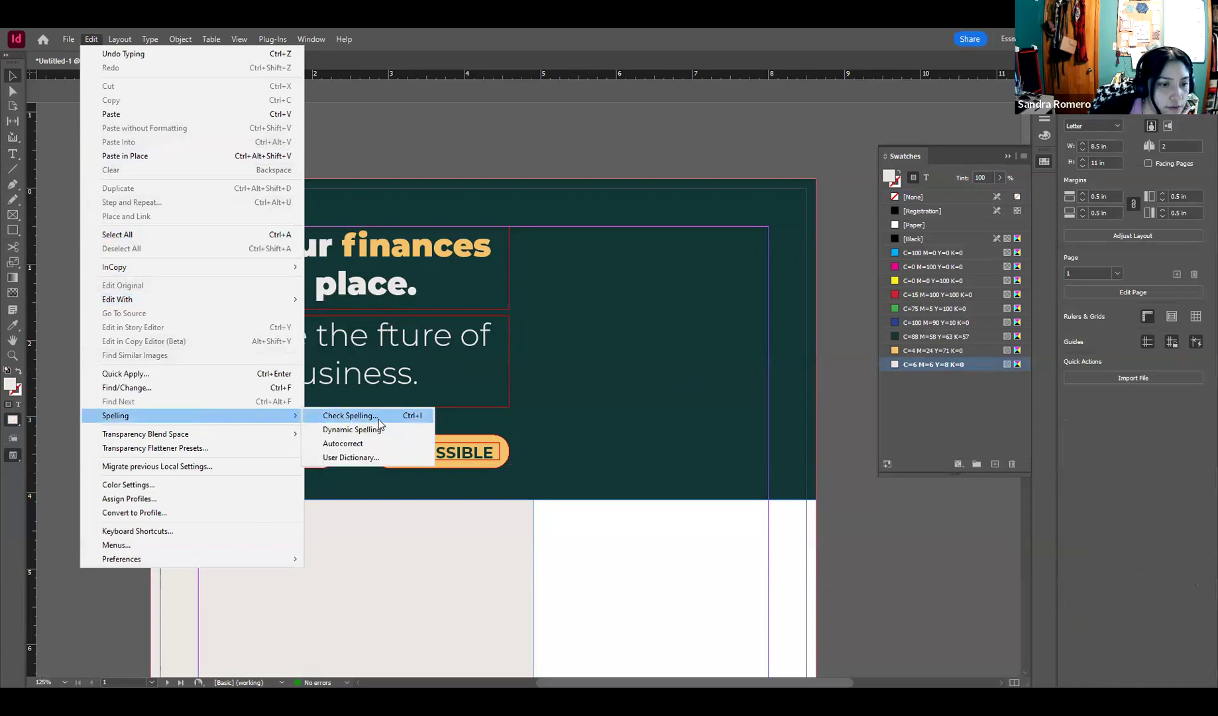
pyautogui.click(415, 128)
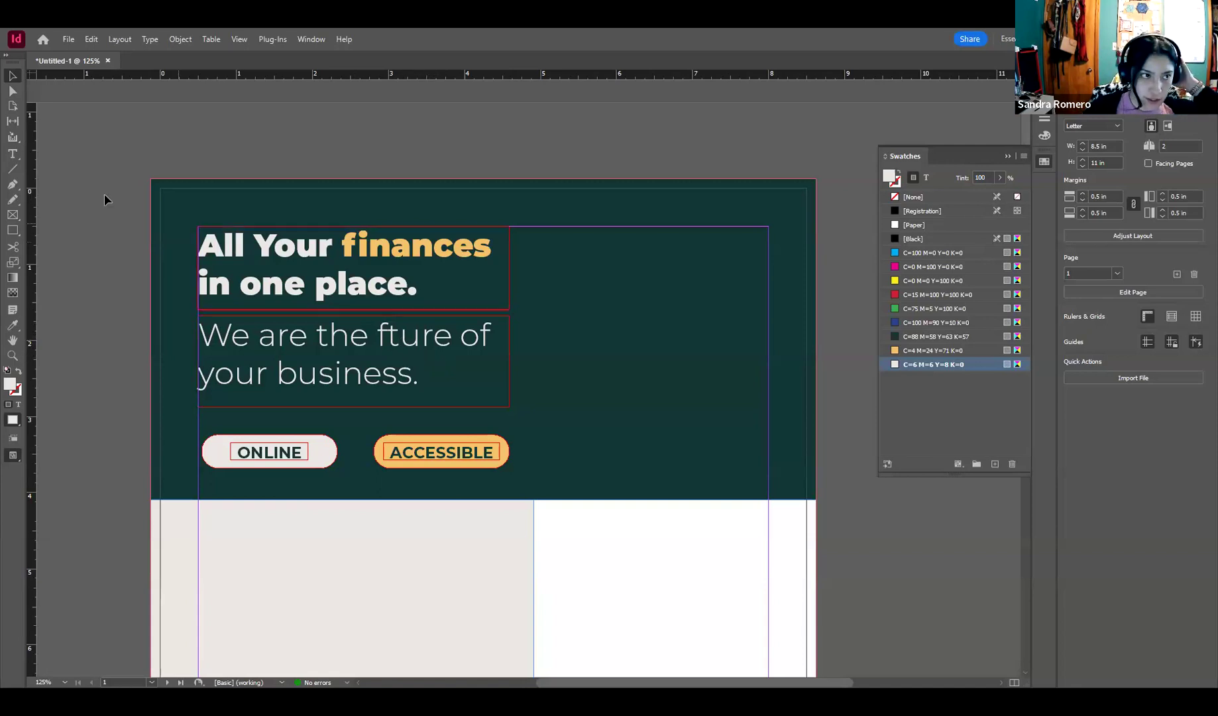
pyautogui.scroll(-2, 100, 194)
pyautogui.scroll(2, 118, 117)
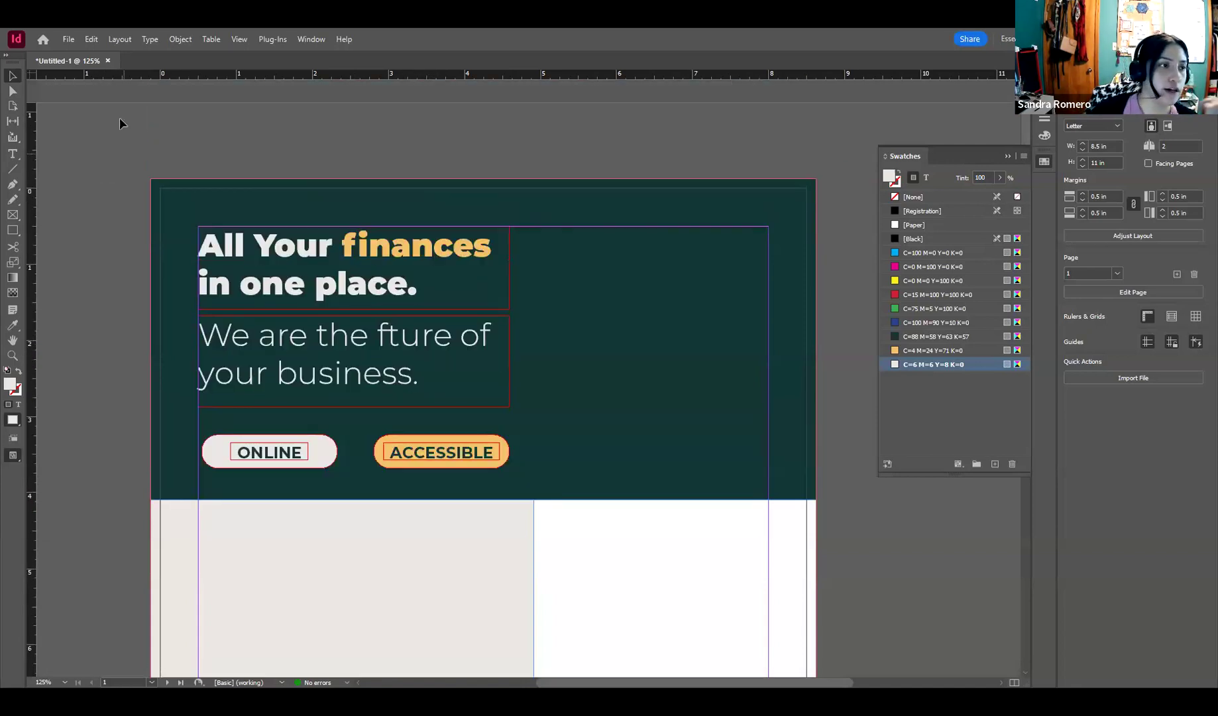
# Step: Run Check Spelling on the document and change "fture" to the suggested correction "future"
pyautogui.click(91, 41)
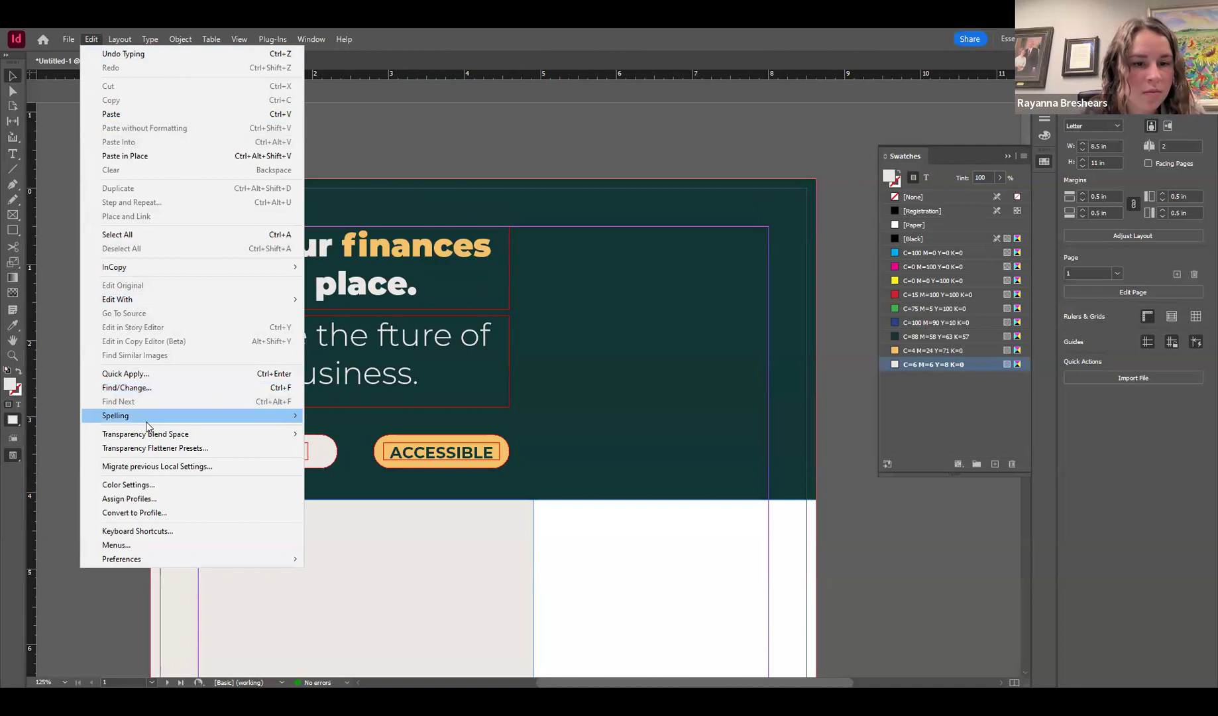
pyautogui.moveTo(298, 417)
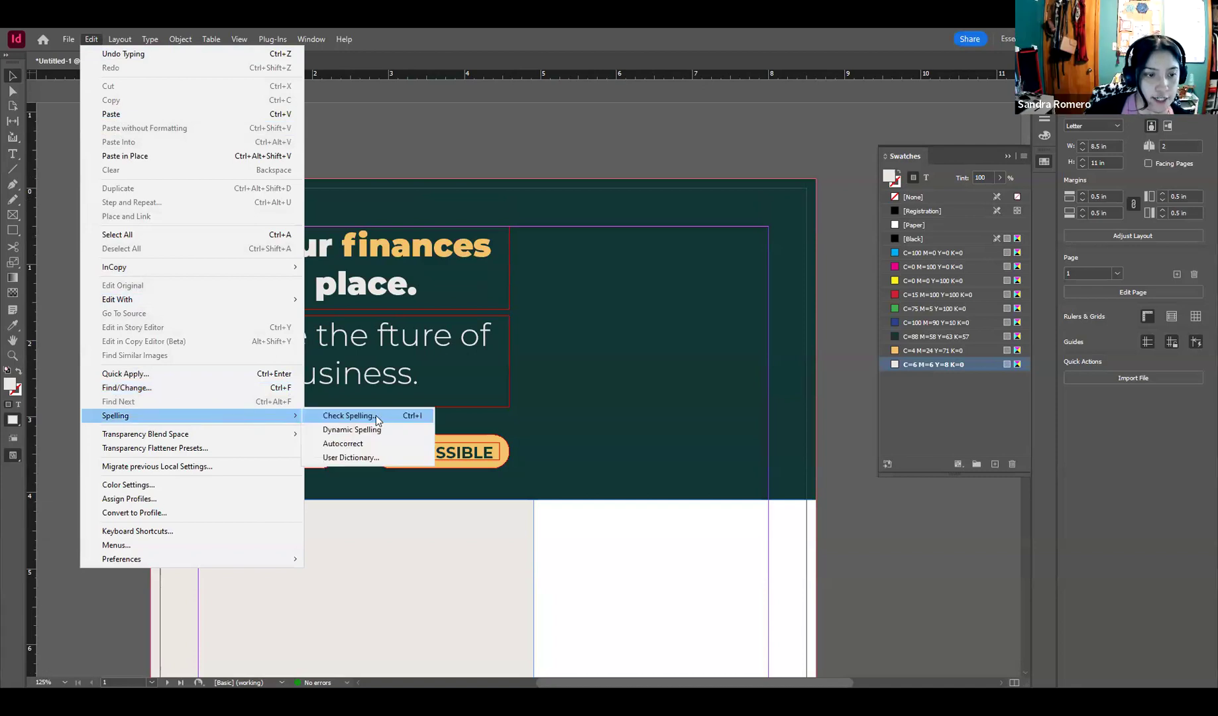
pyautogui.click(405, 416)
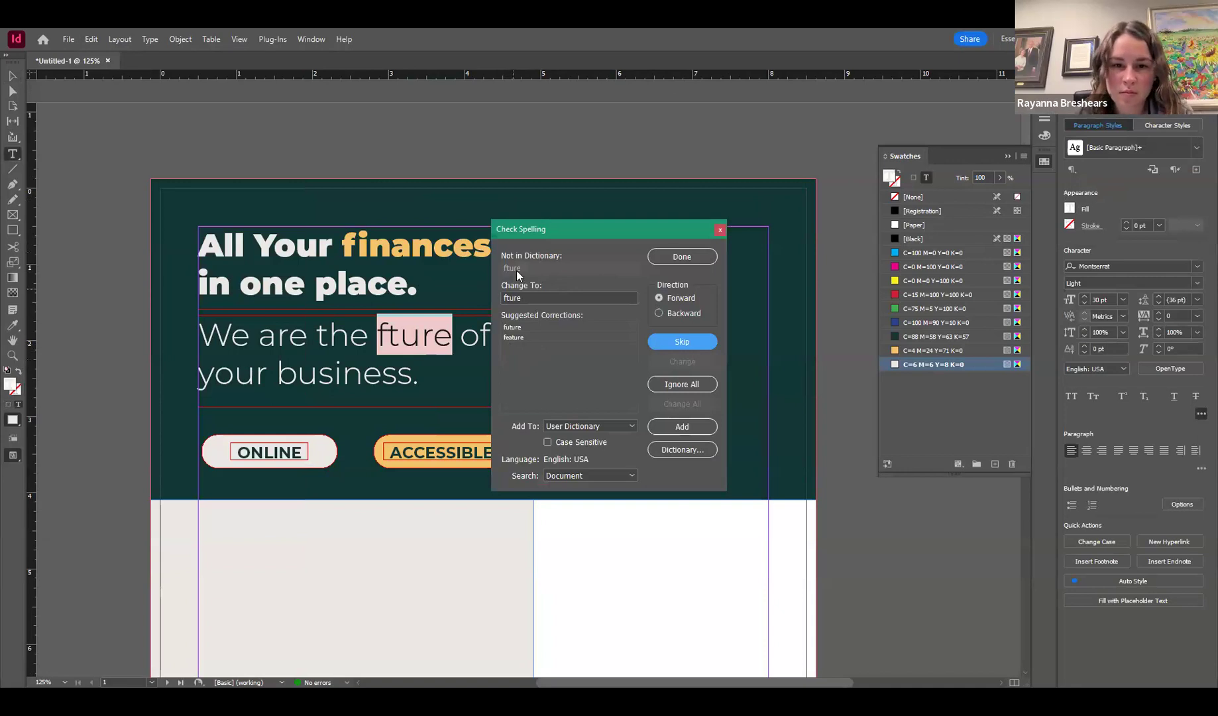
pyautogui.click(515, 328)
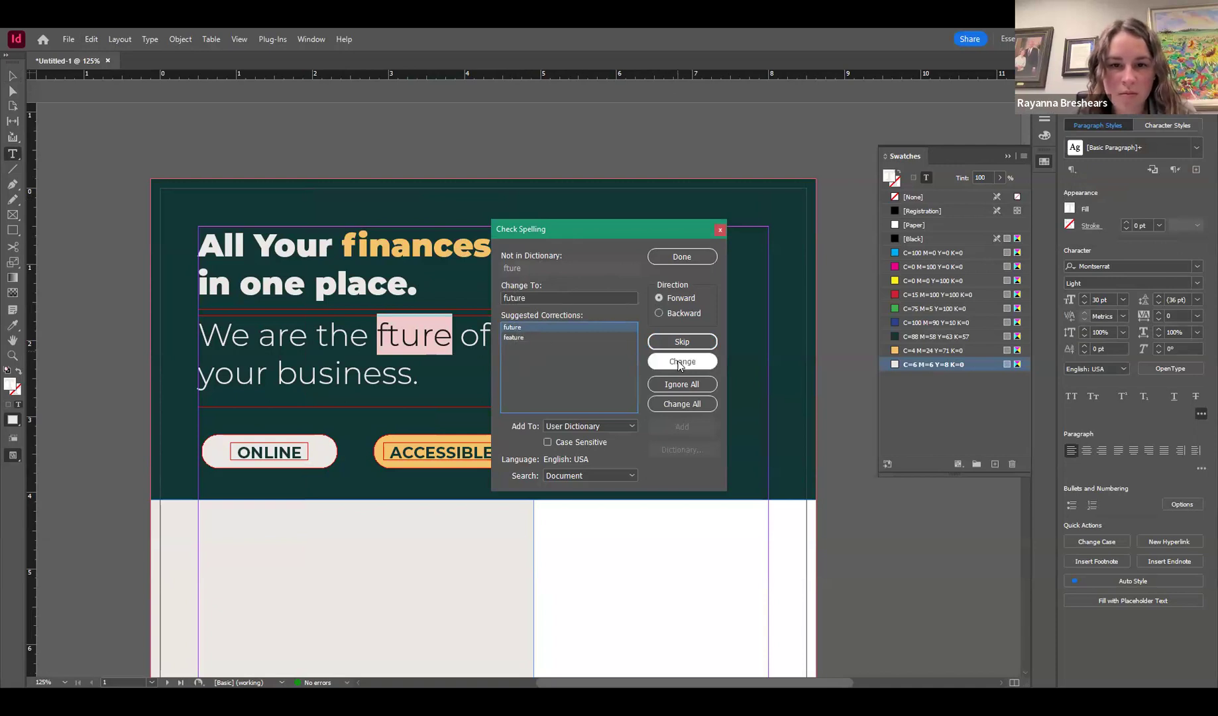
pyautogui.click(680, 362)
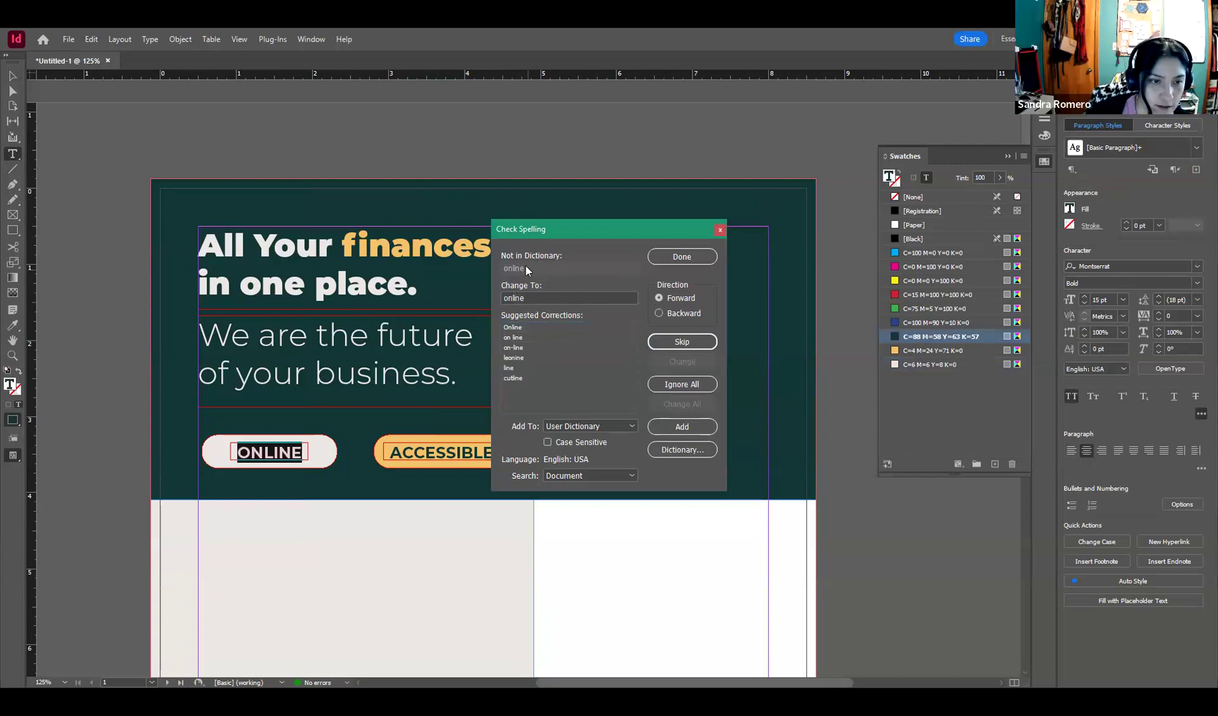
# Step: Change "online" to the suggested "Online", finish the spelling check, and deselect the text frame
pyautogui.click(517, 330)
pyautogui.click(673, 363)
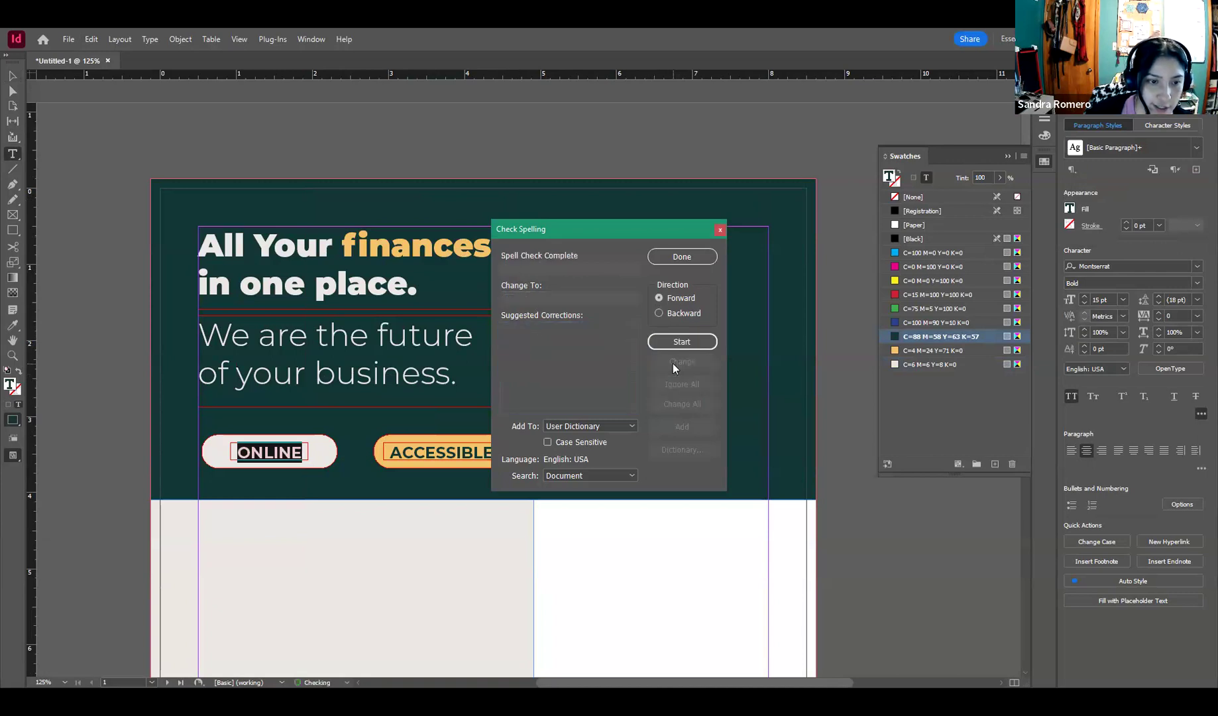
pyautogui.click(683, 259)
pyautogui.press('Escape')
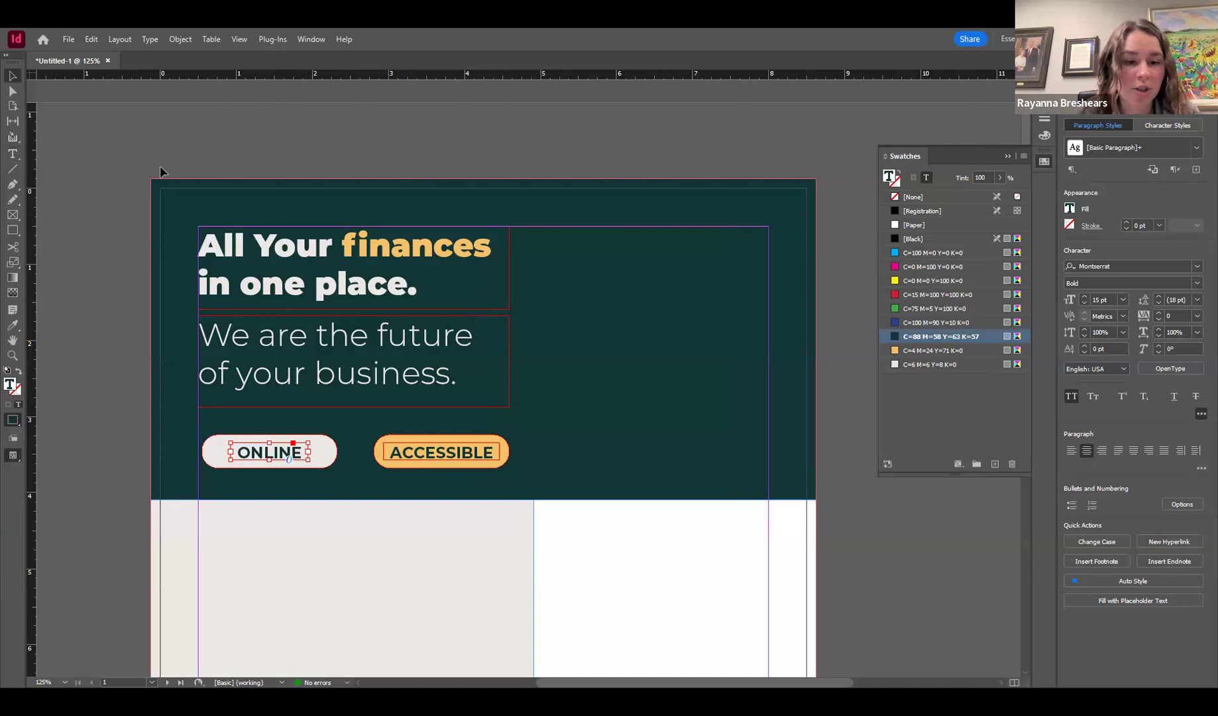
pyautogui.click(160, 167)
# Step: Delete the "a" from "finances" in the gold headline word to create another misspelling, and deselect the text
pyautogui.doubleClick(391, 248)
pyautogui.moveTo(391, 248); pyautogui.dragTo(416, 248)
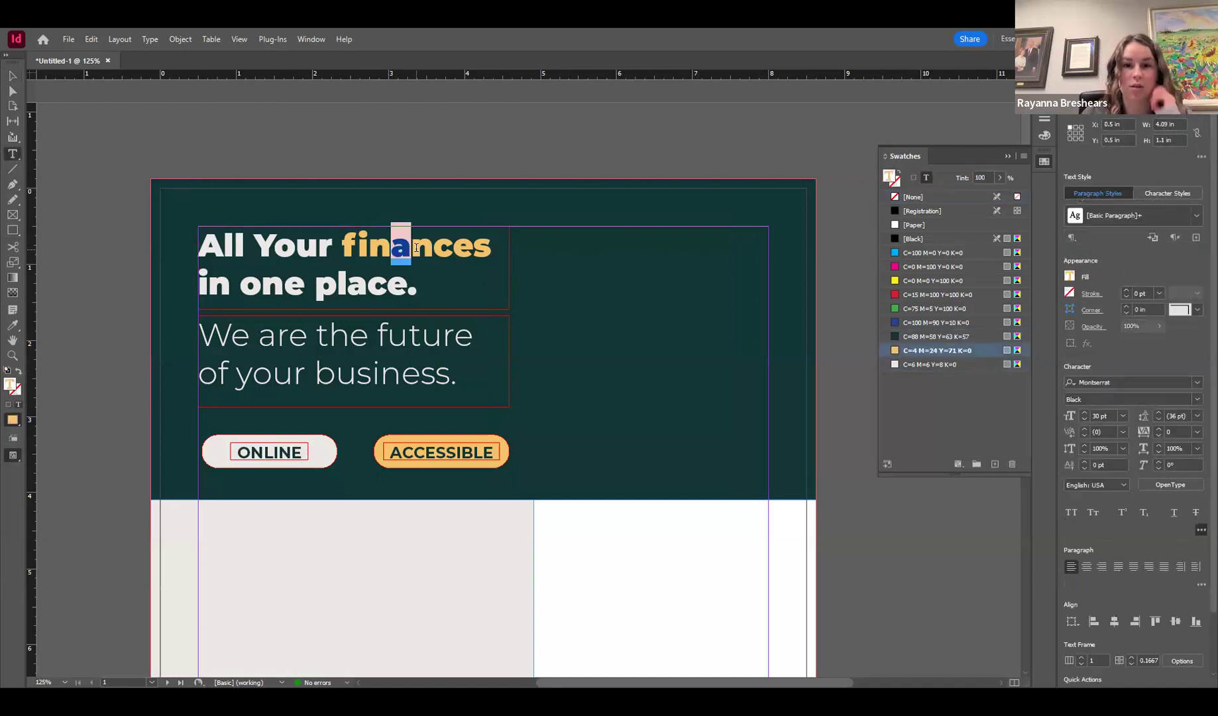
pyautogui.press('BackSpace')
pyautogui.press('Escape')
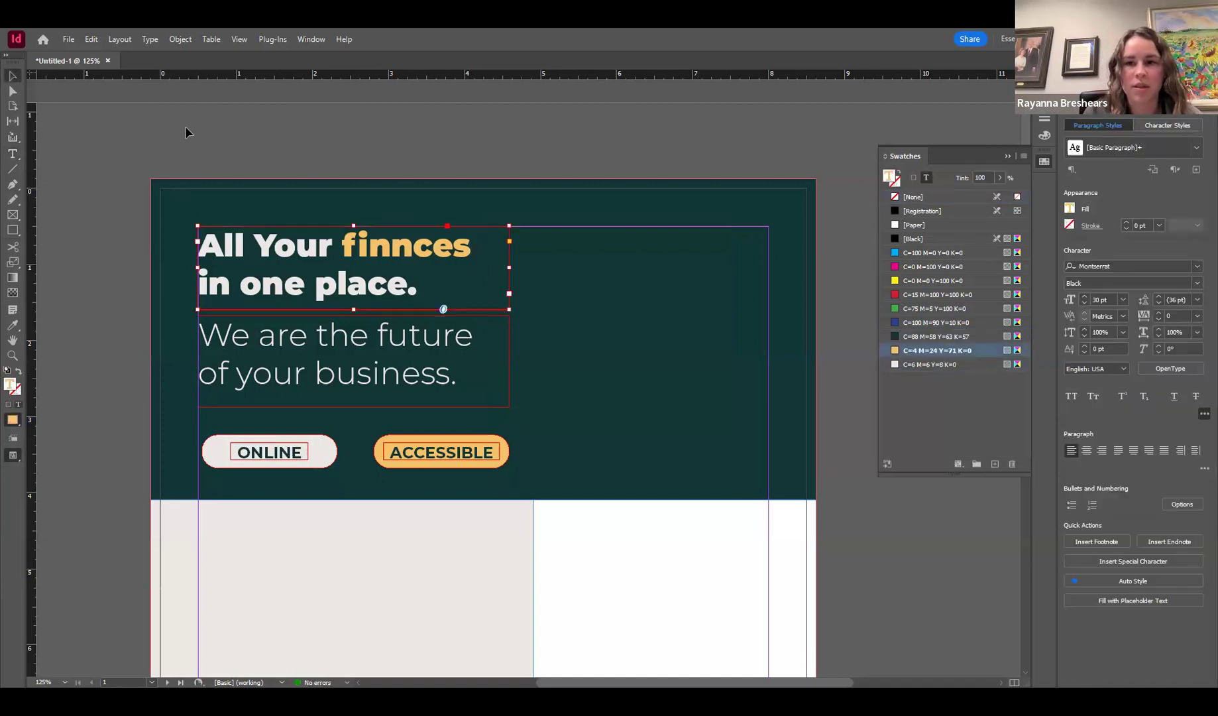
pyautogui.click(185, 131)
# Step: Turn on Autocorrect in the document's spelling options
pyautogui.click(93, 40)
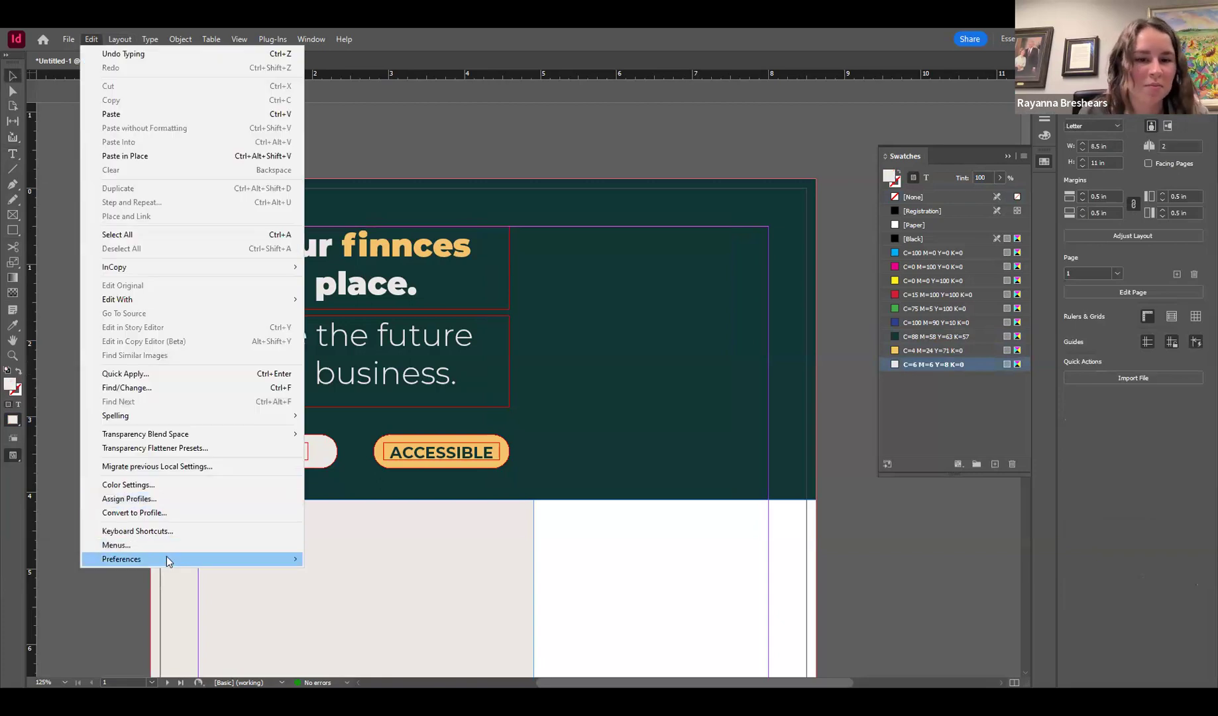
pyautogui.moveTo(165, 559)
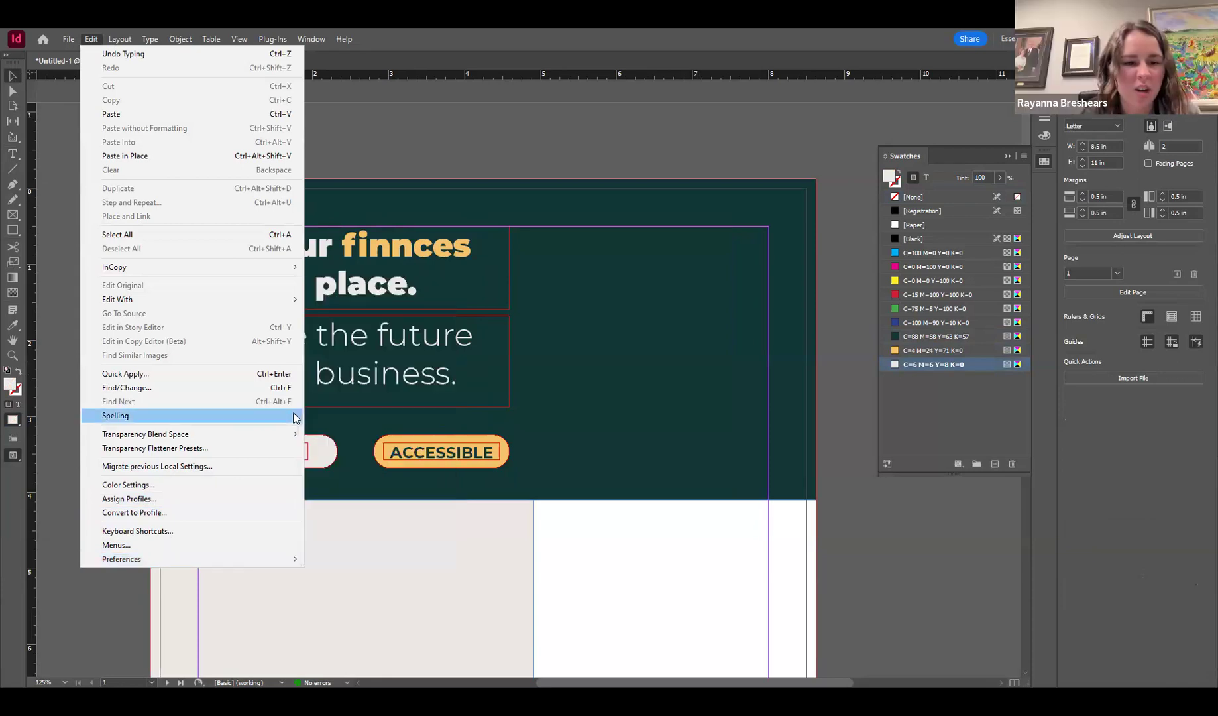
pyautogui.moveTo(293, 416)
pyautogui.click(340, 450)
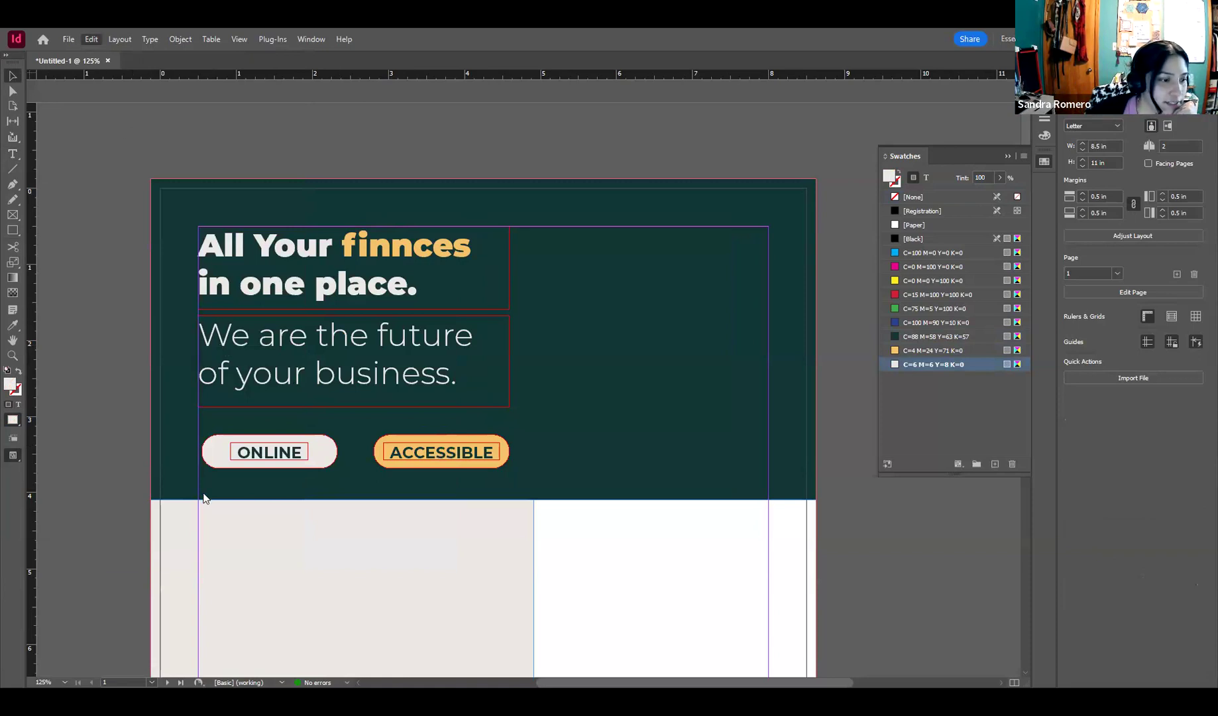
# Step: Turn the Autocorrect spelling option back off
pyautogui.hotkey('alt', 'e')
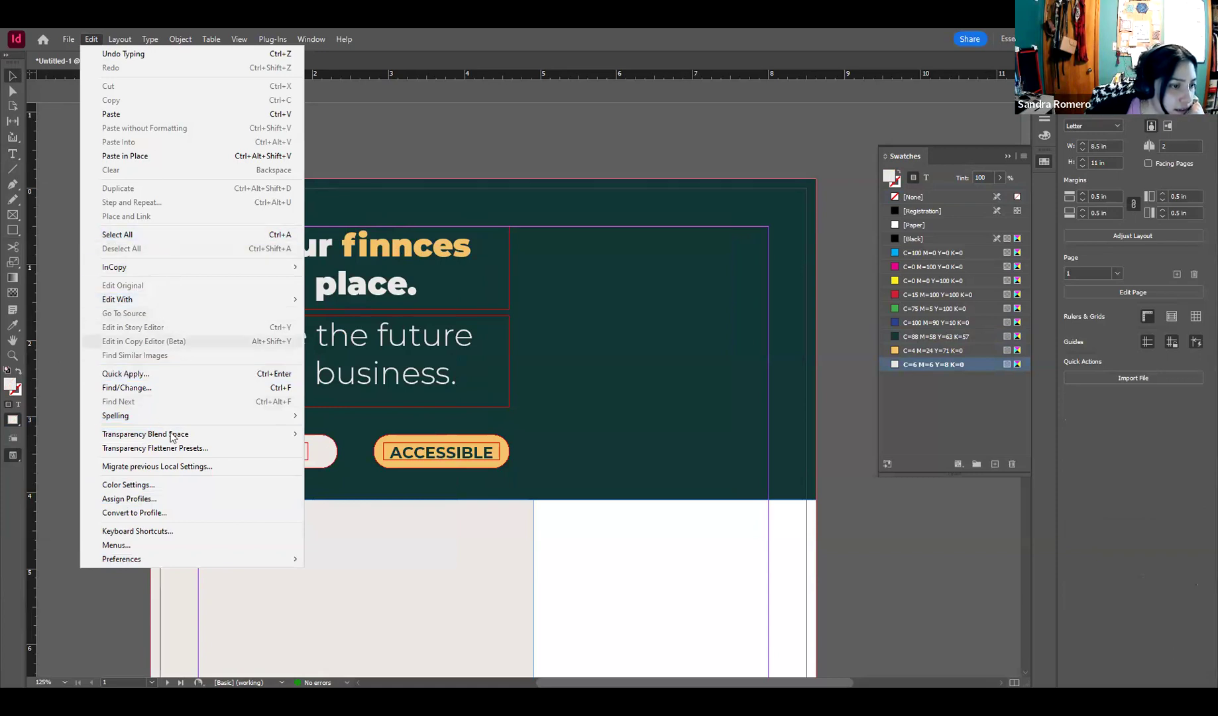
pyautogui.moveTo(191, 422)
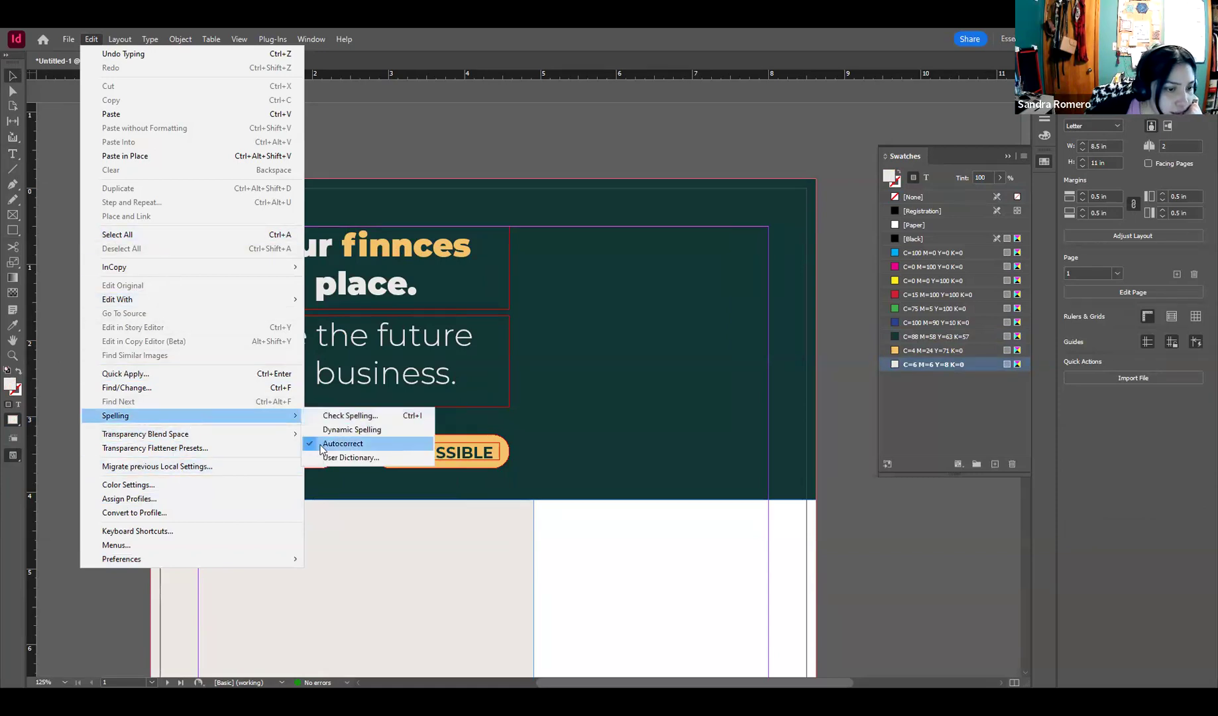
pyautogui.click(313, 449)
# Step: Restore the missing "a" in the gold headline word so that it reads "finances"
pyautogui.click(397, 253)
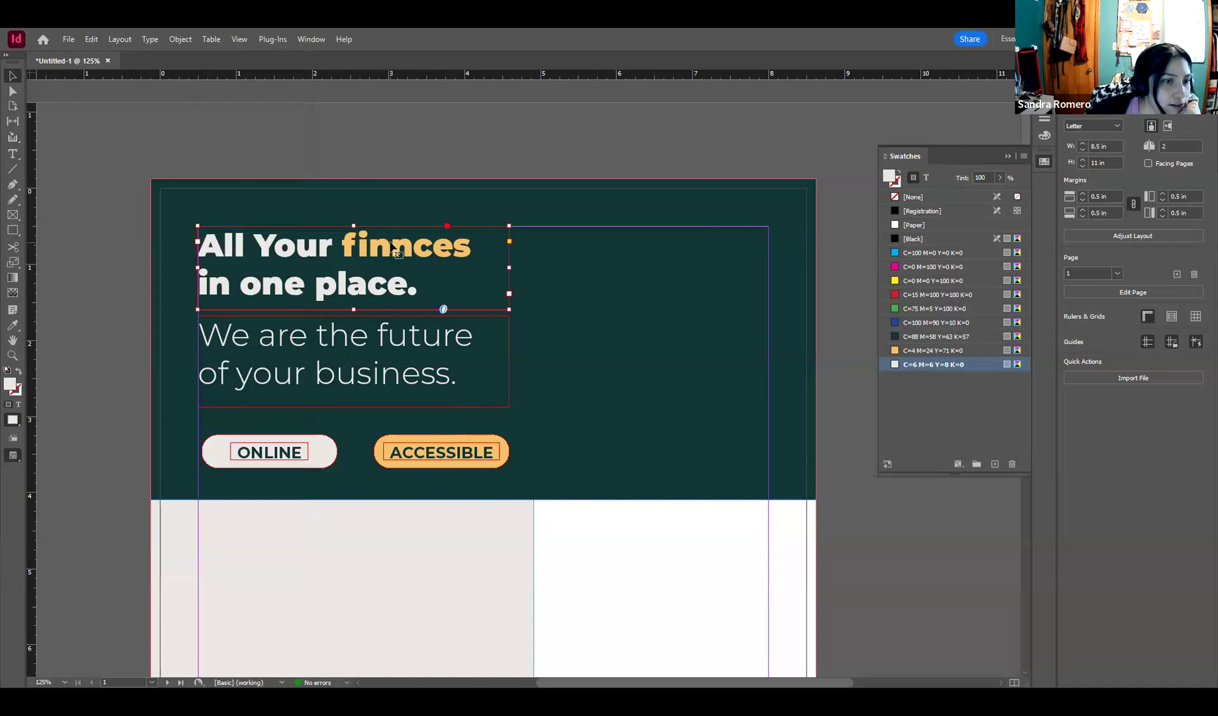
pyautogui.press('t')
pyautogui.moveTo(471, 244); pyautogui.dragTo(346, 244)
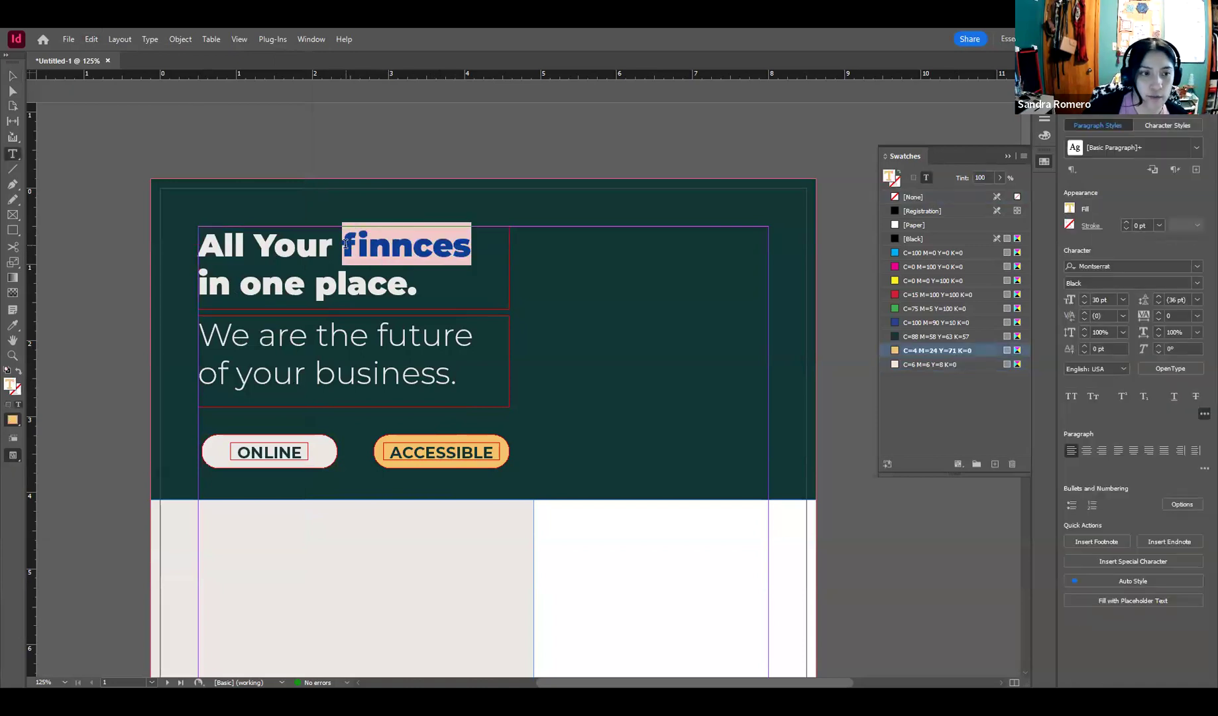
pyautogui.click(391, 243)
pyautogui.write('a')
pyautogui.press('Escape')
# Step: Duplicate the subheading text frame beside the original and clear all the text in the copy
pyautogui.click(443, 349)
pyautogui.moveTo(442, 350); pyautogui.dragTo(701, 367)
pyautogui.doubleClick(701, 366)
pyautogui.hotkey('ctrl', 'a')
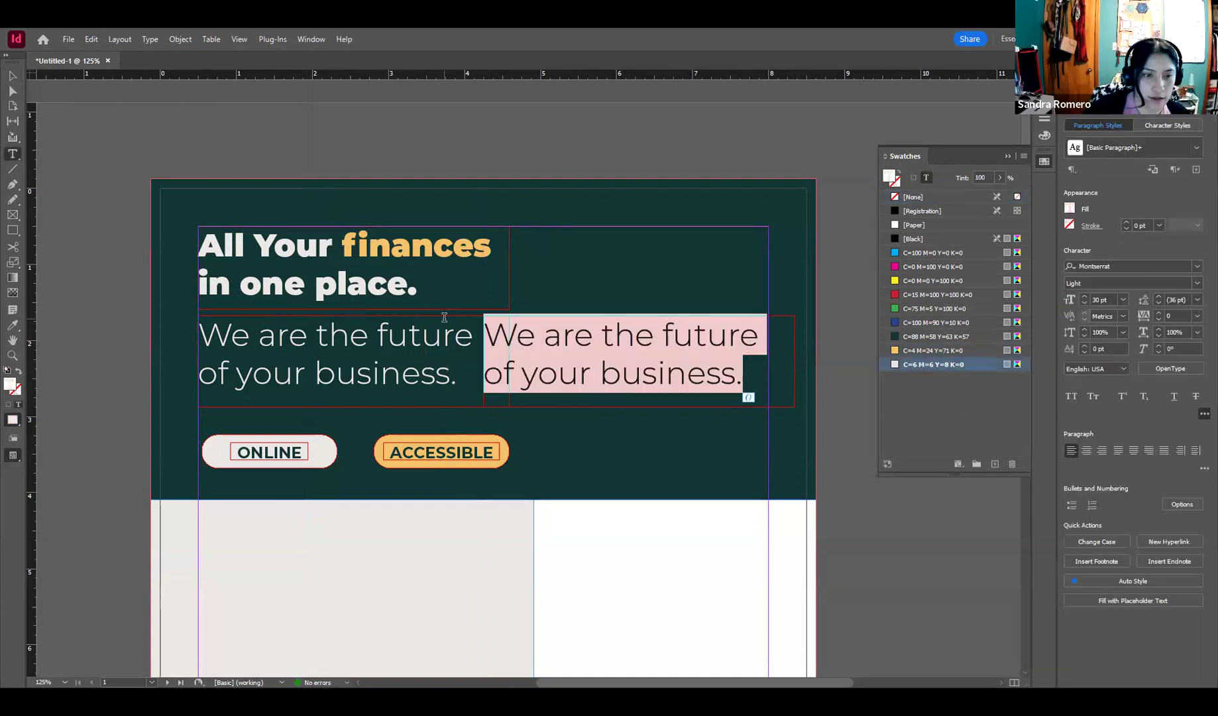
pyautogui.press('BackSpace')
# Step: Switch on Autocorrect and enter the test sentence "Hello aret you going to slep?" in the empty duplicate frame
pyautogui.click(91, 39)
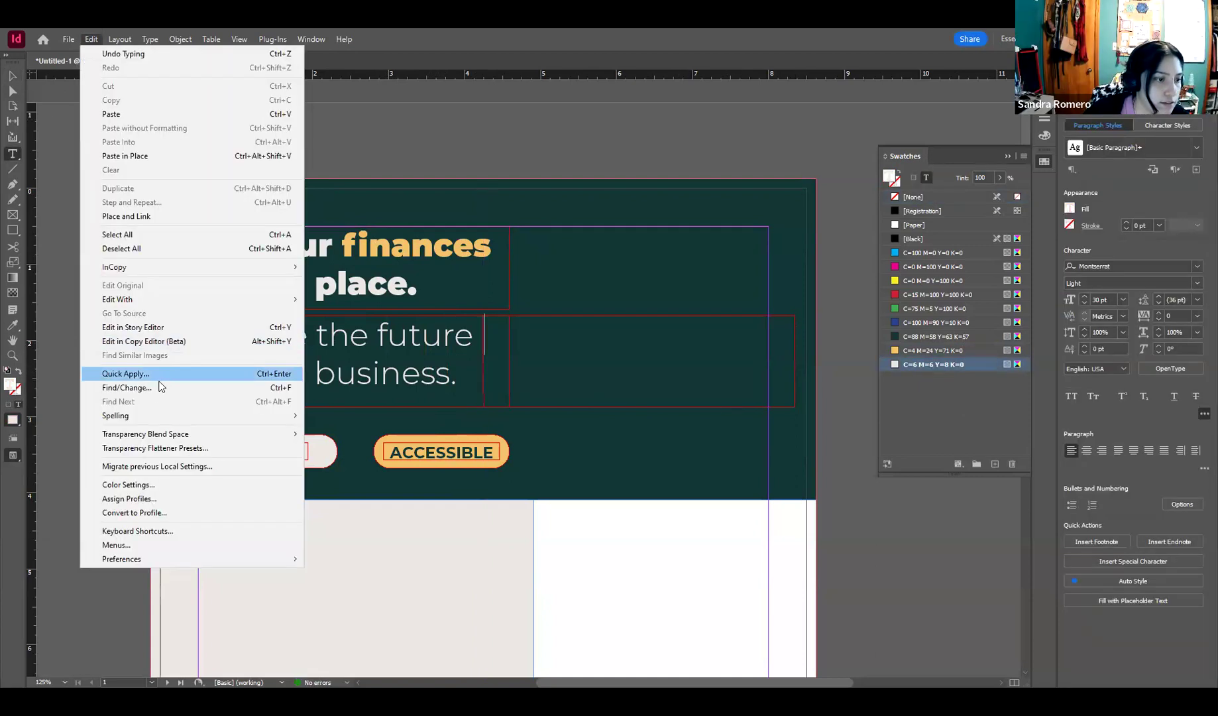
pyautogui.moveTo(158, 416)
pyautogui.click(369, 444)
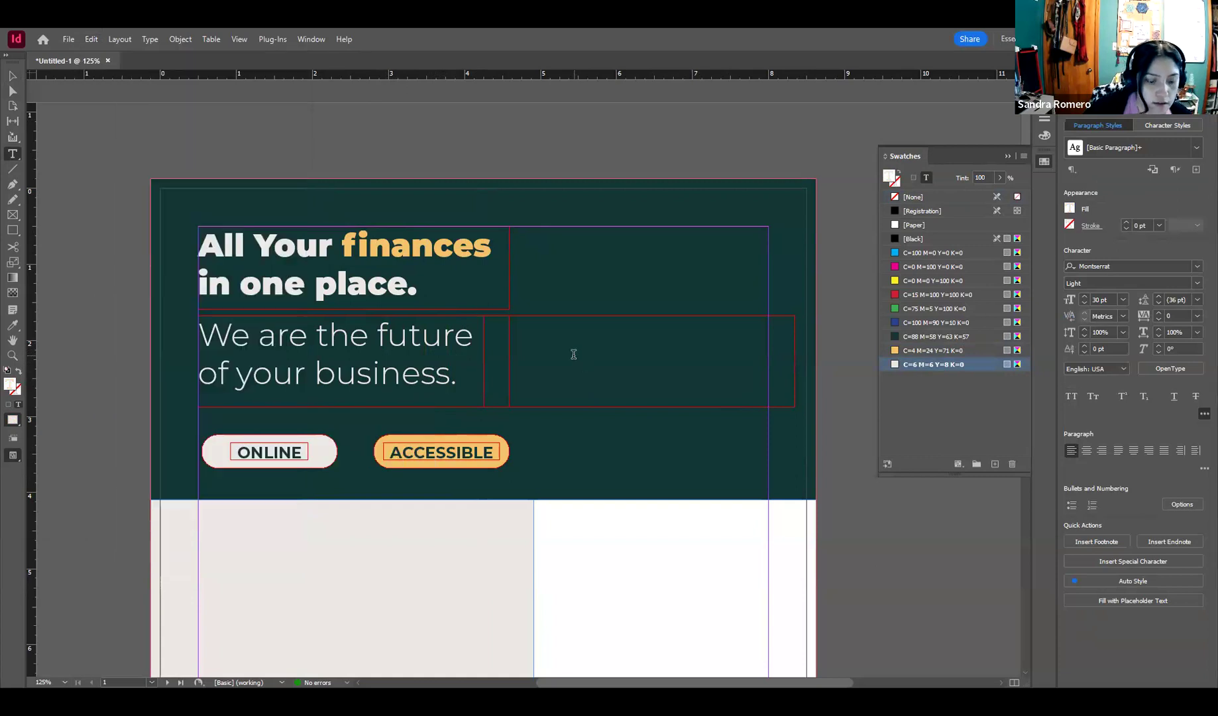
pyautogui.write('Hello ')
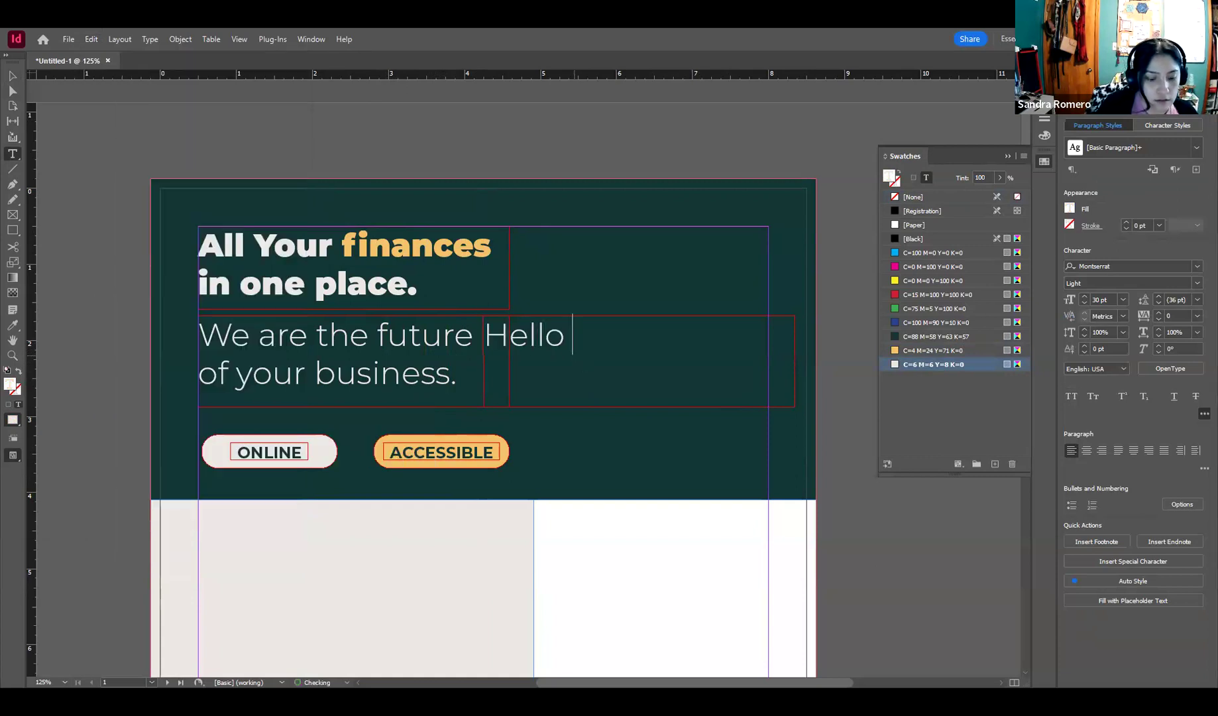
pyautogui.write('aret ')
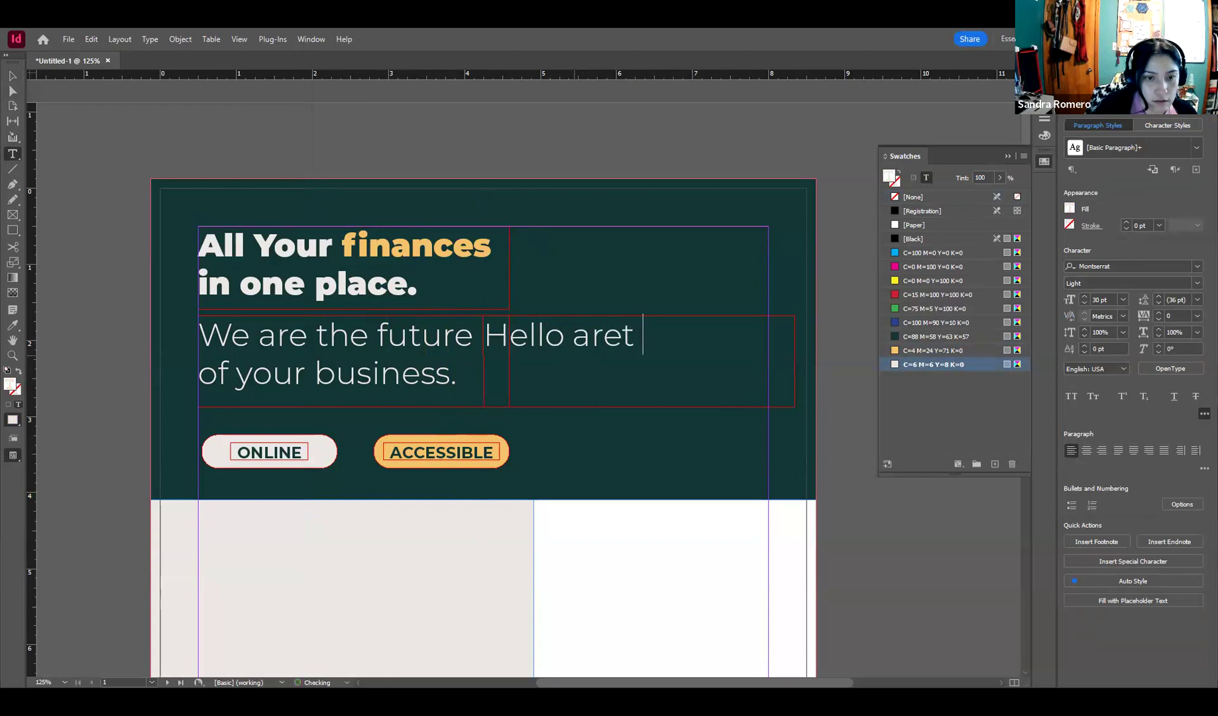
pyautogui.write('you going ')
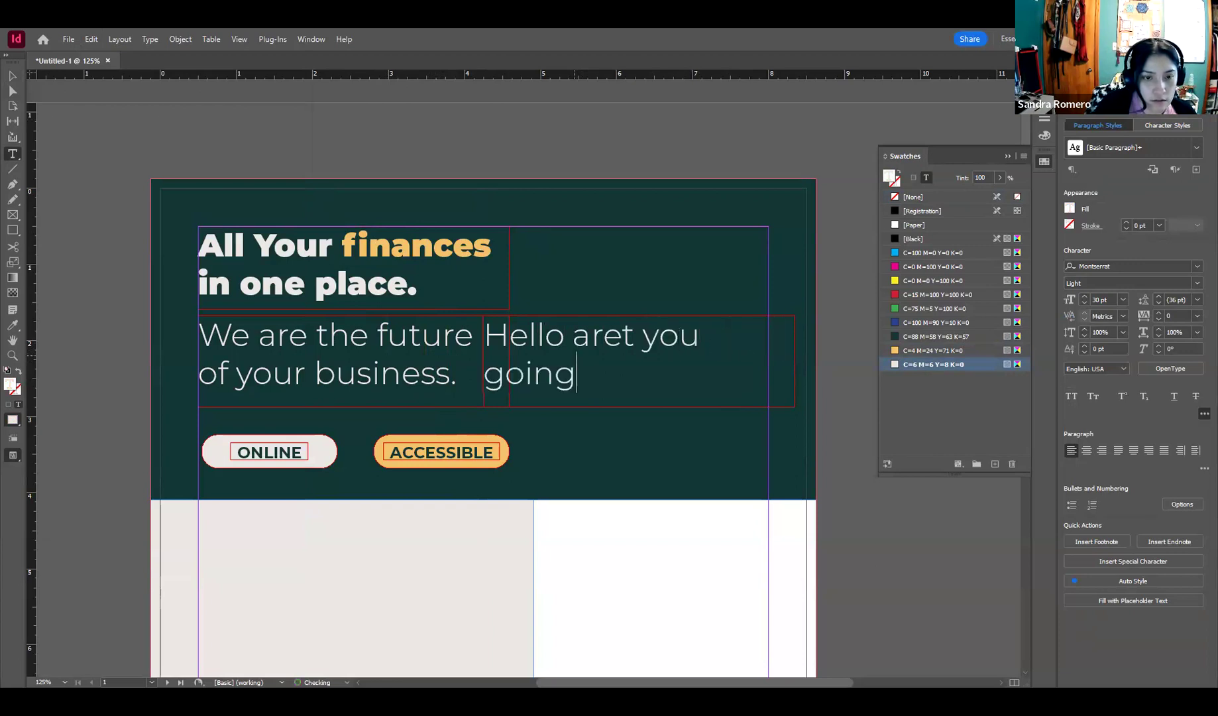
pyautogui.write('to slep')
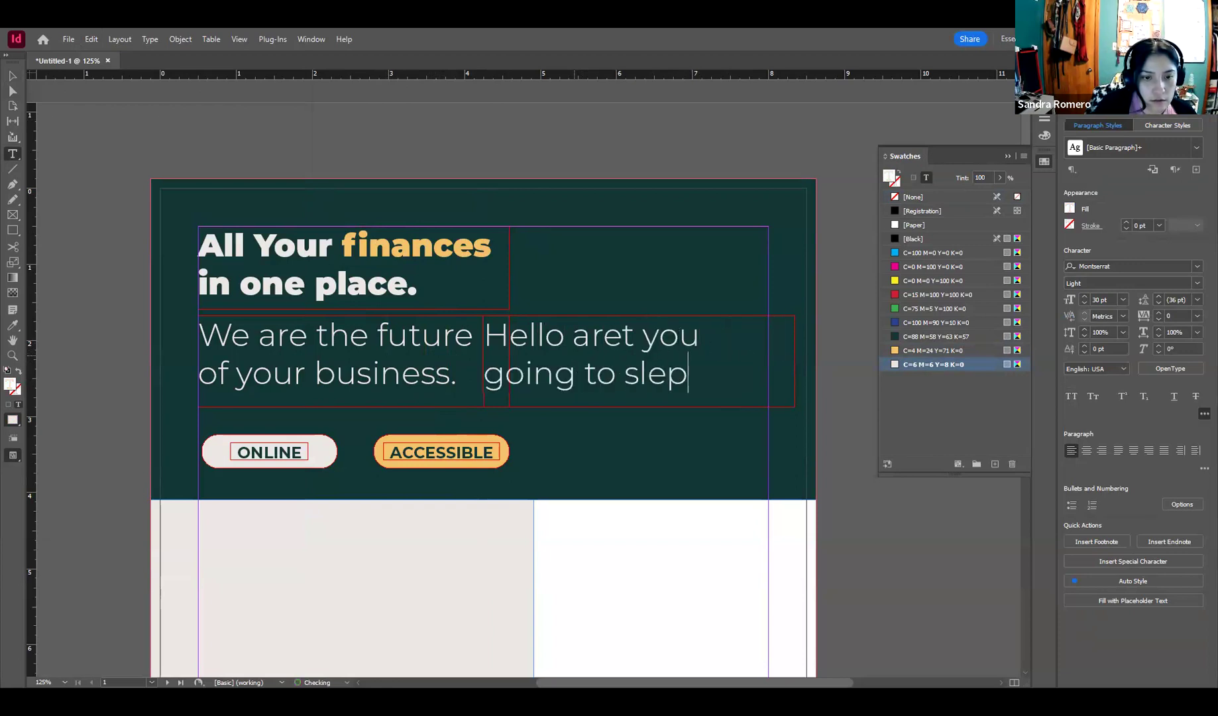
pyautogui.write('?')
# Step: Delete the test text frame and switch Autocorrect off
pyautogui.press('Escape')
pyautogui.press('Delete')
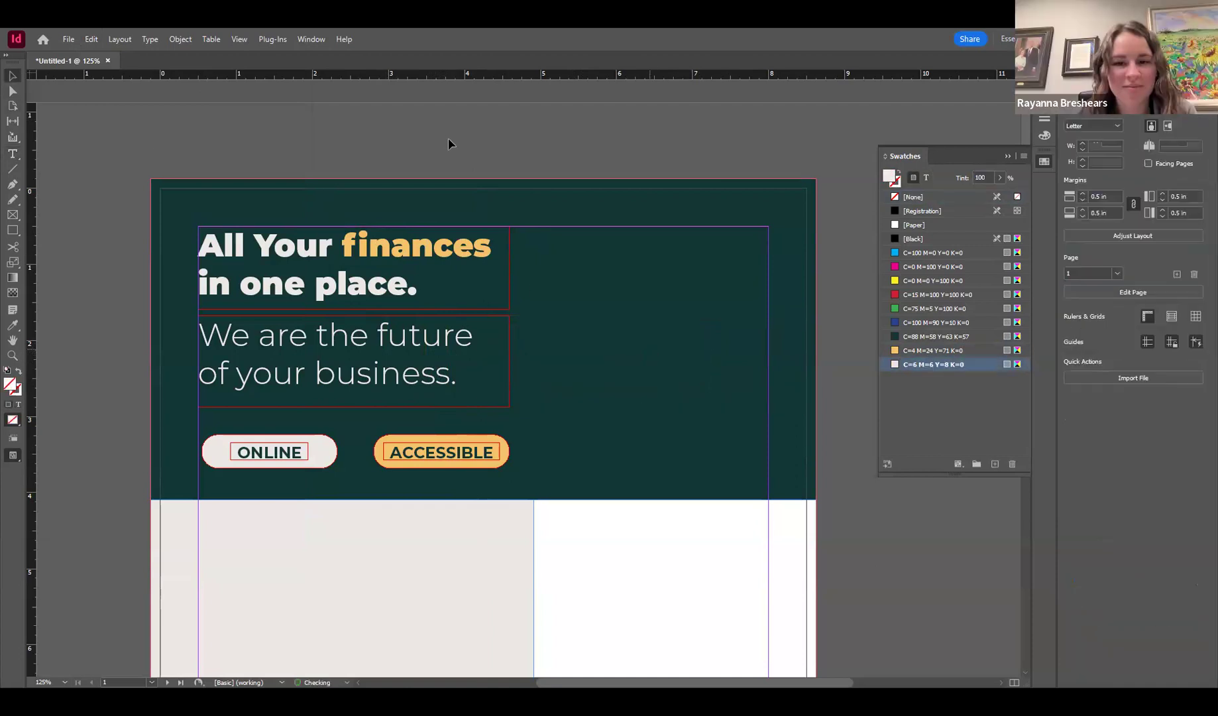
pyautogui.click(91, 40)
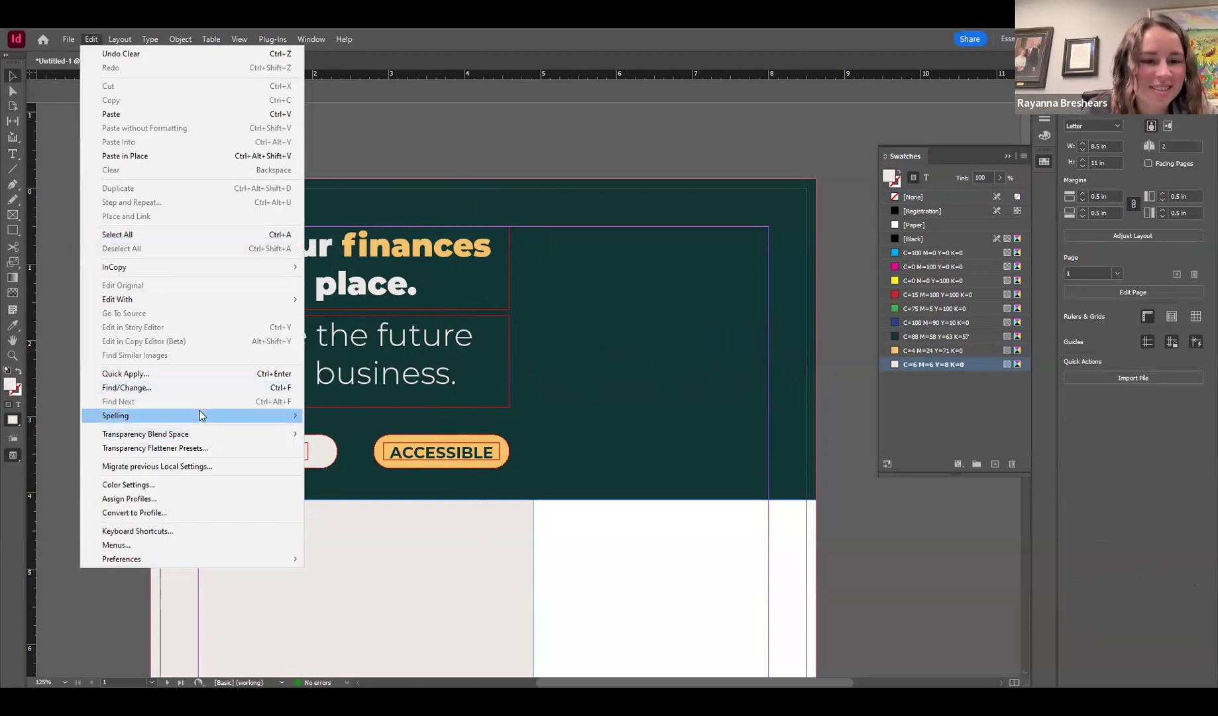
pyautogui.moveTo(202, 416)
pyautogui.click(344, 442)
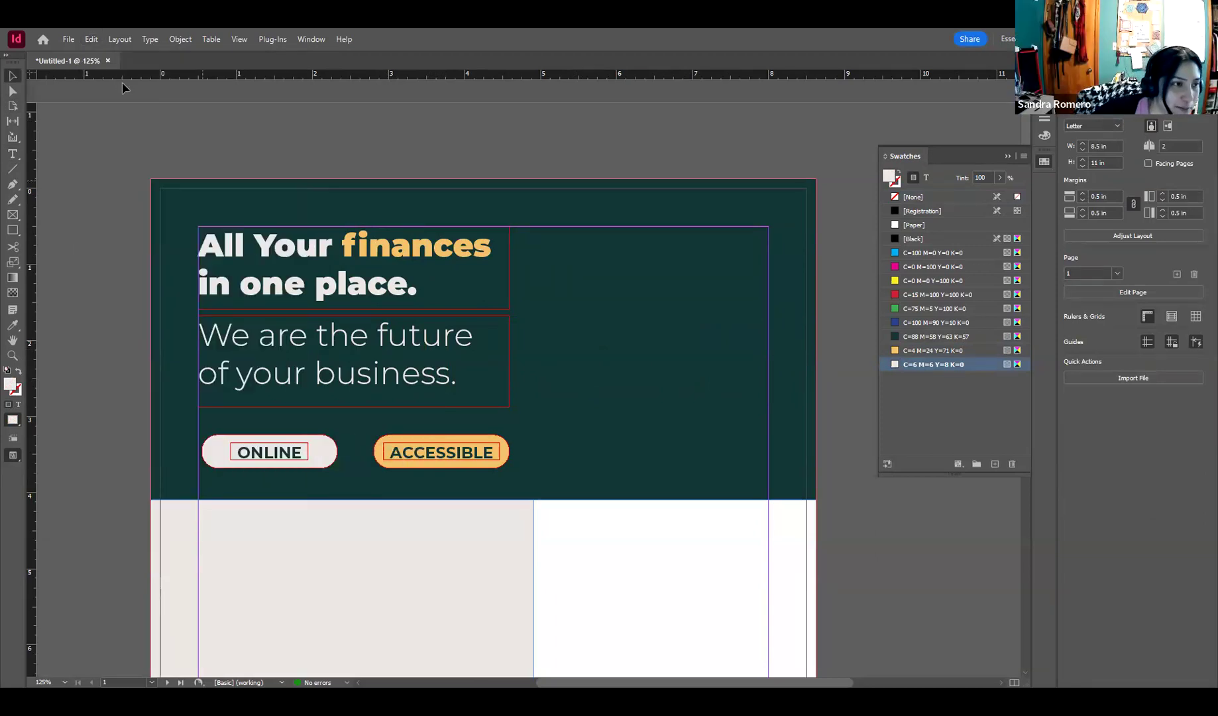
pyautogui.click(91, 40)
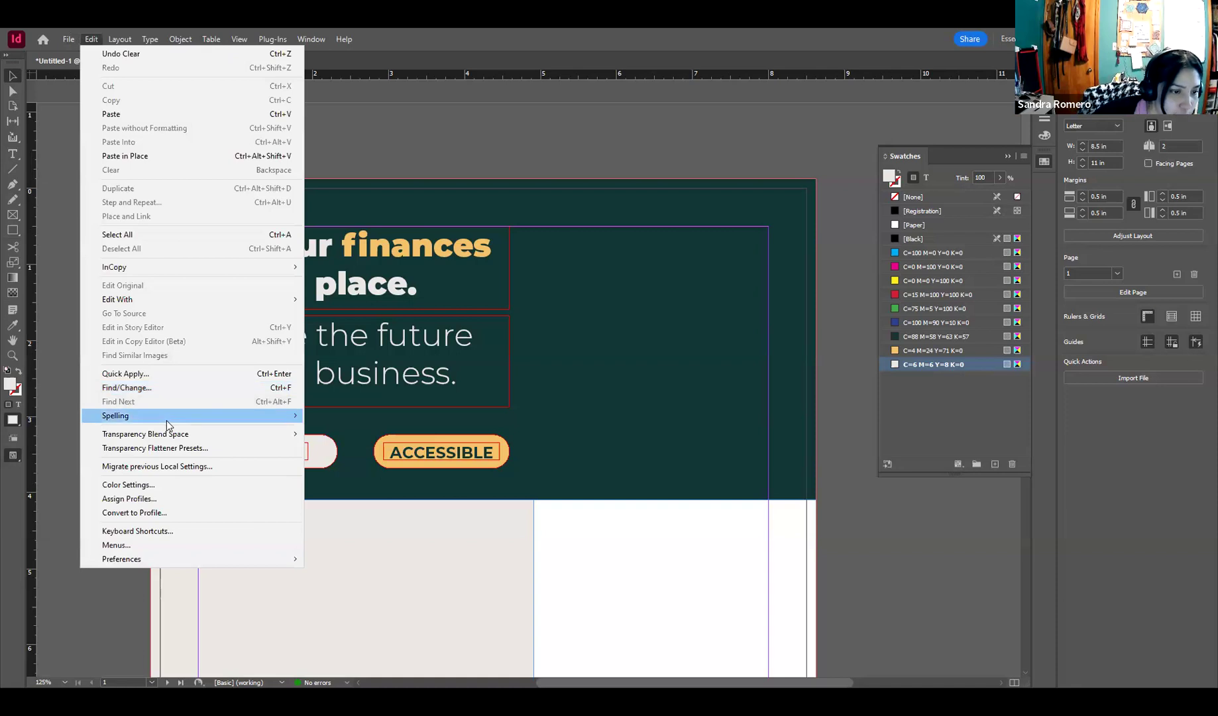
pyautogui.click(363, 346)
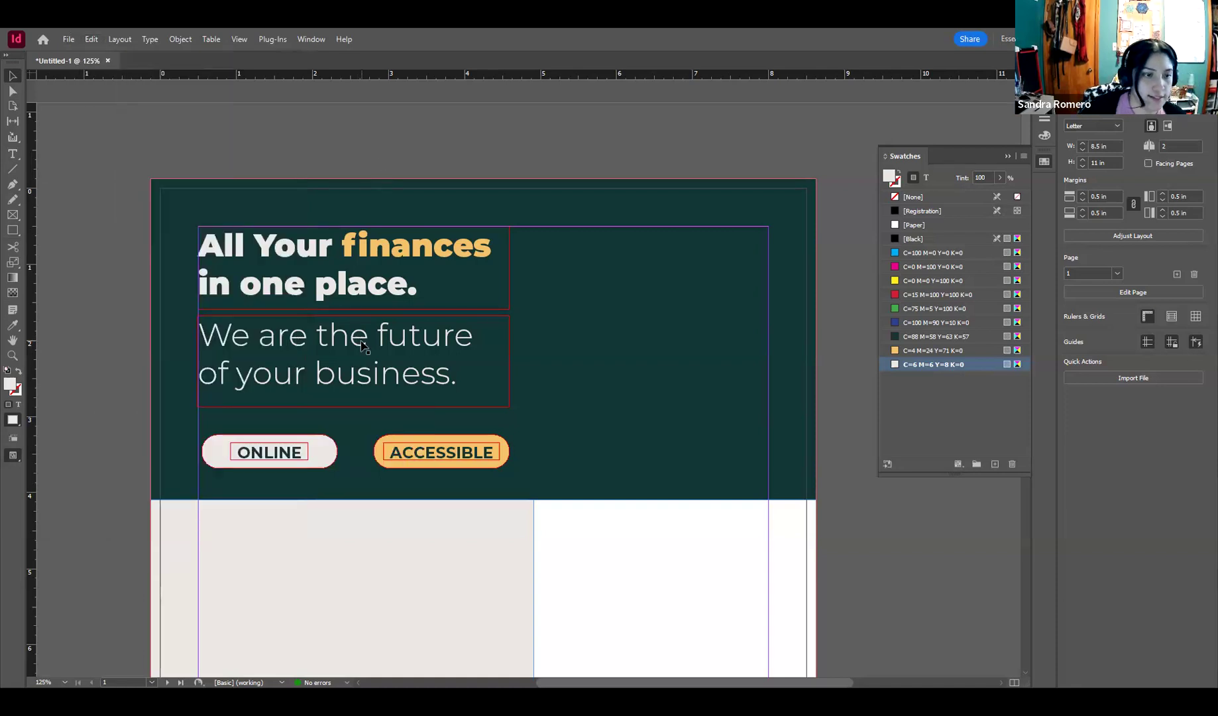
# Step: Examine the full page 1 layout and compare it with the reference design on page 2
pyautogui.hotkey('ctrl', '-')
pyautogui.hotkey('ctrl', '-')
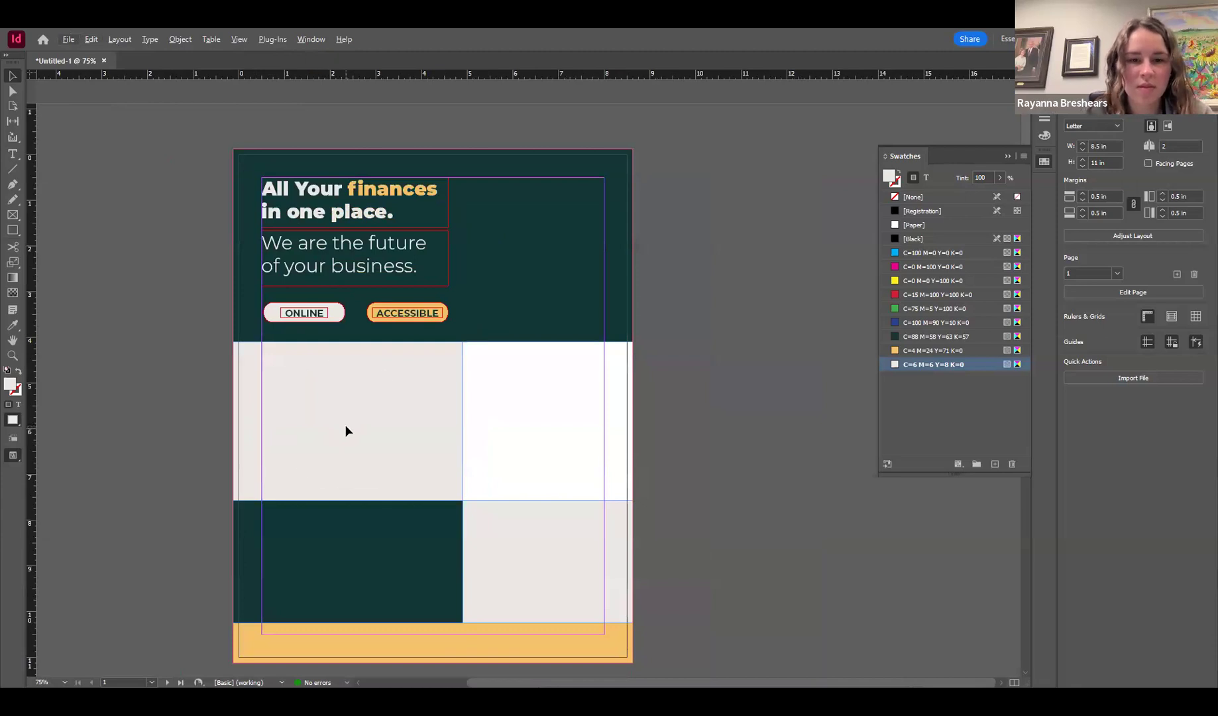
pyautogui.scroll(-3, 345, 424)
pyautogui.scroll(2, 346, 429)
pyautogui.scroll(-10, 345, 429)
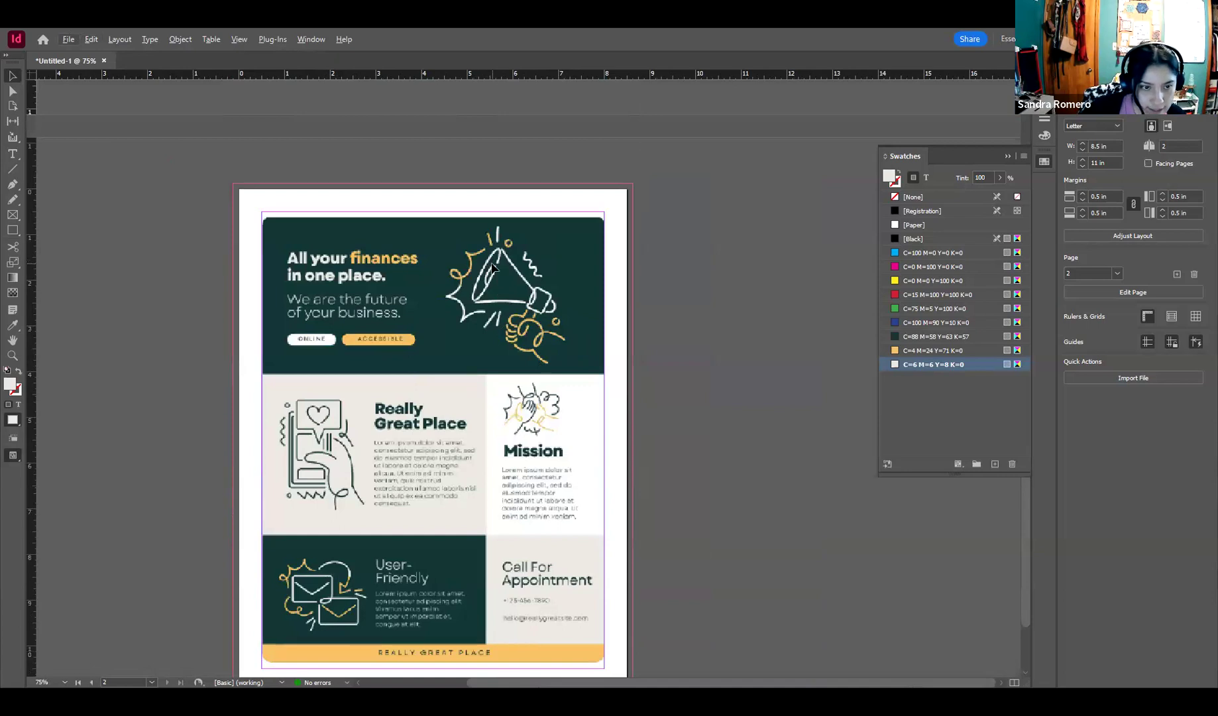
pyautogui.scroll(-1, 404, 398)
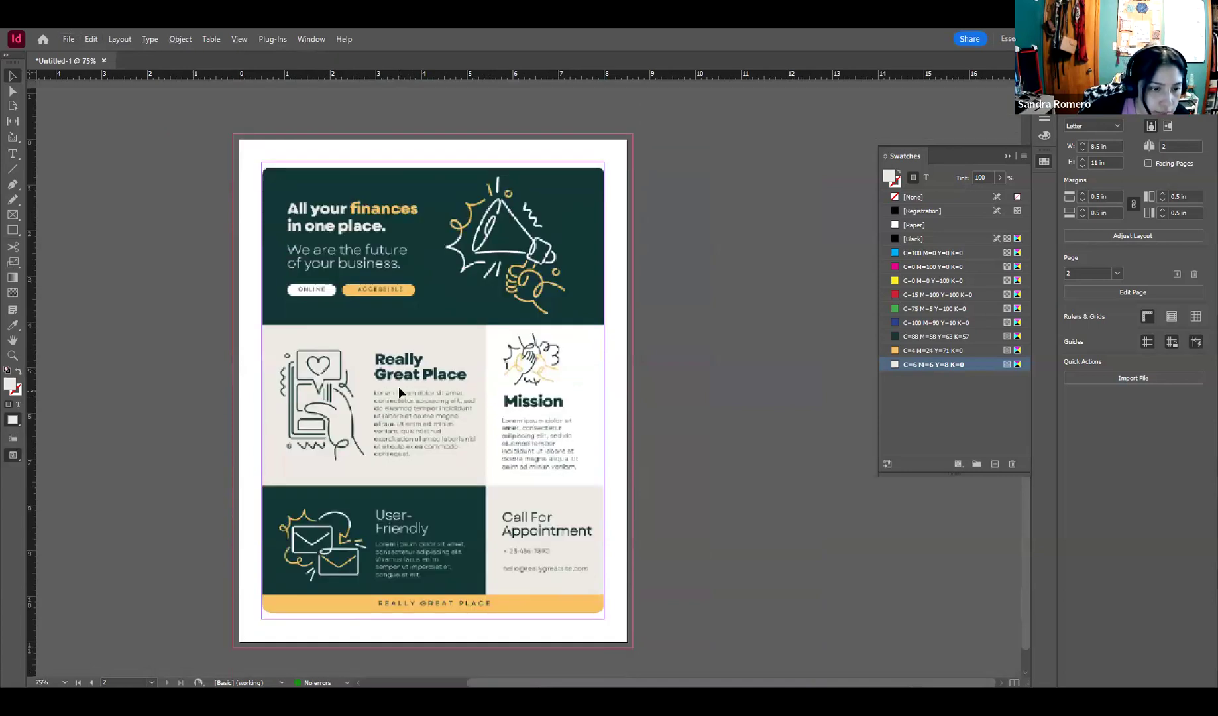
pyautogui.scroll(-1, 400, 387)
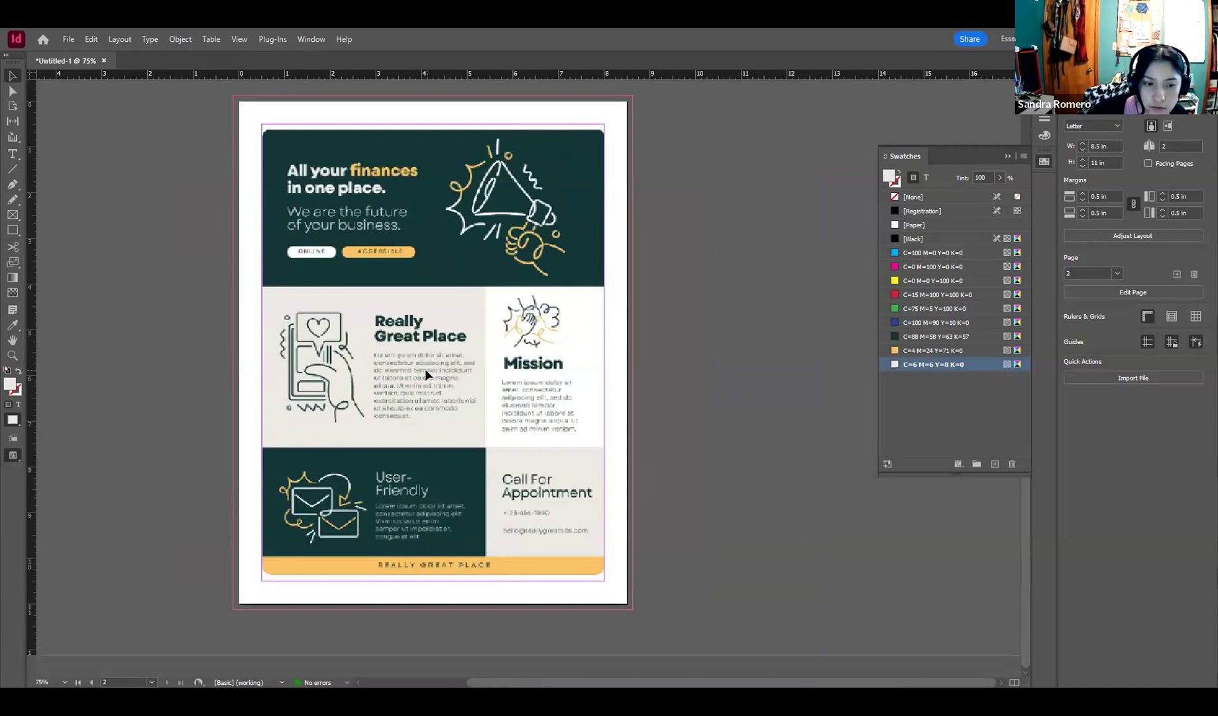
pyautogui.scroll(2, 419, 469)
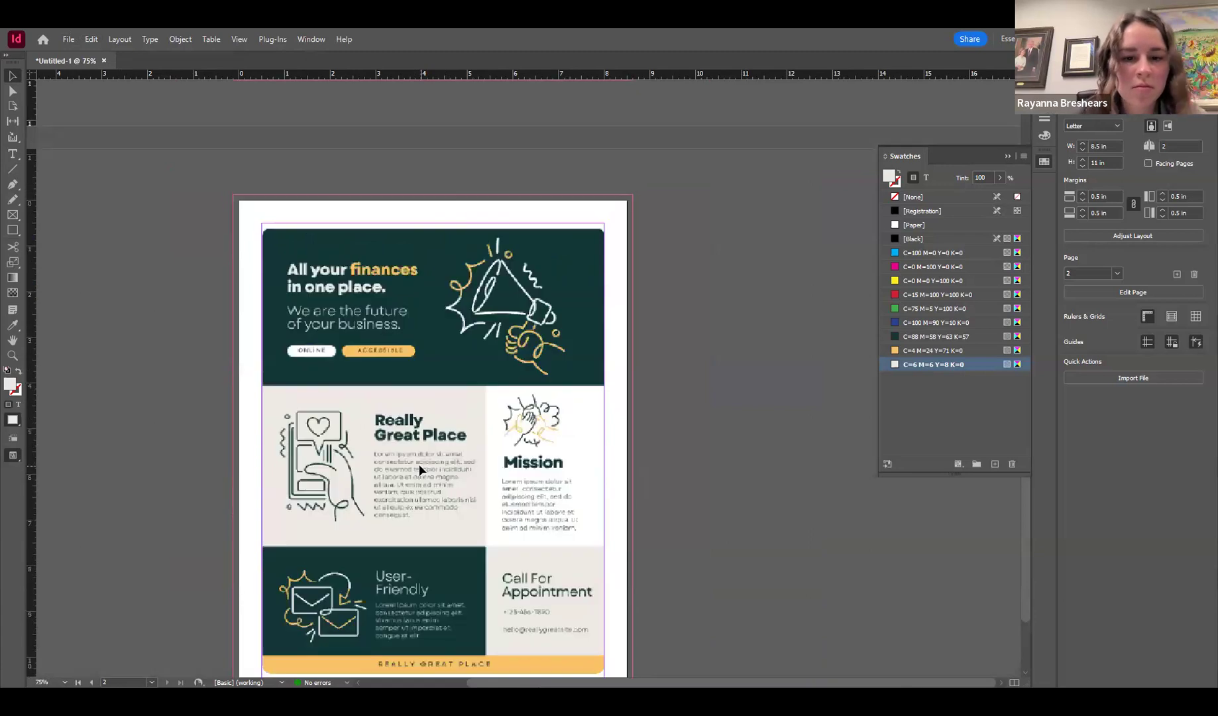
pyautogui.scroll(-10, 421, 470)
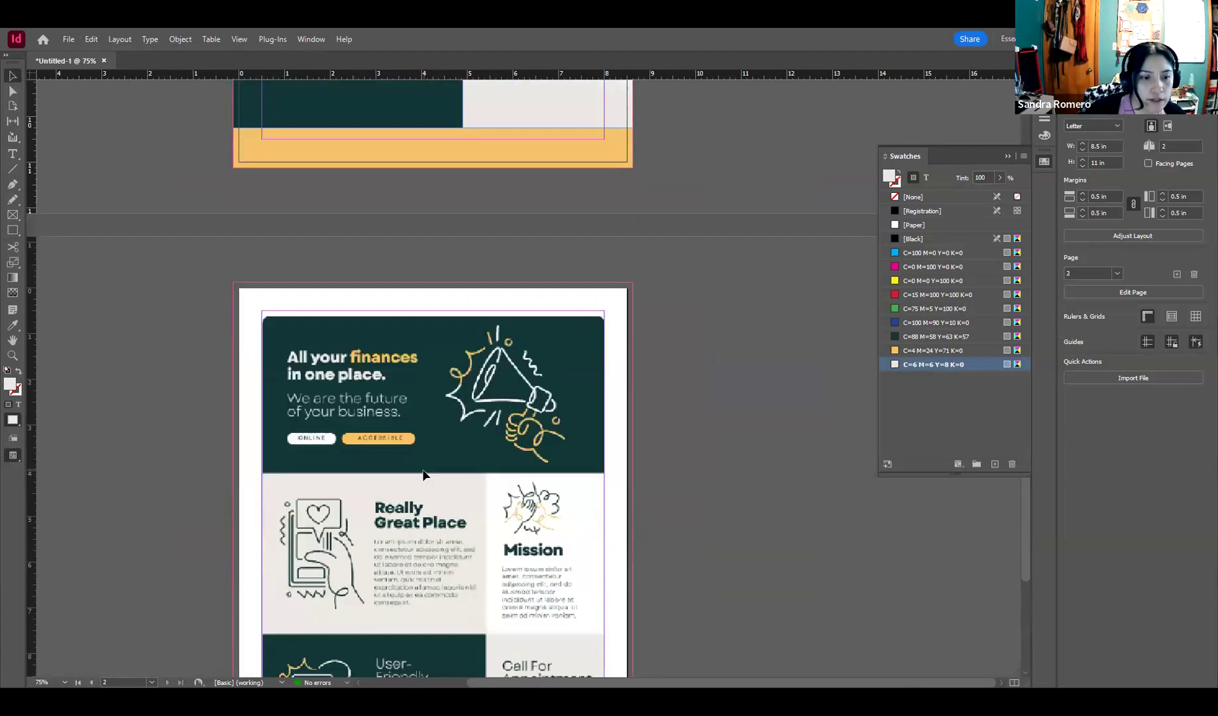
pyautogui.scroll(-1, 457, 467)
pyautogui.scroll(2, 430, 472)
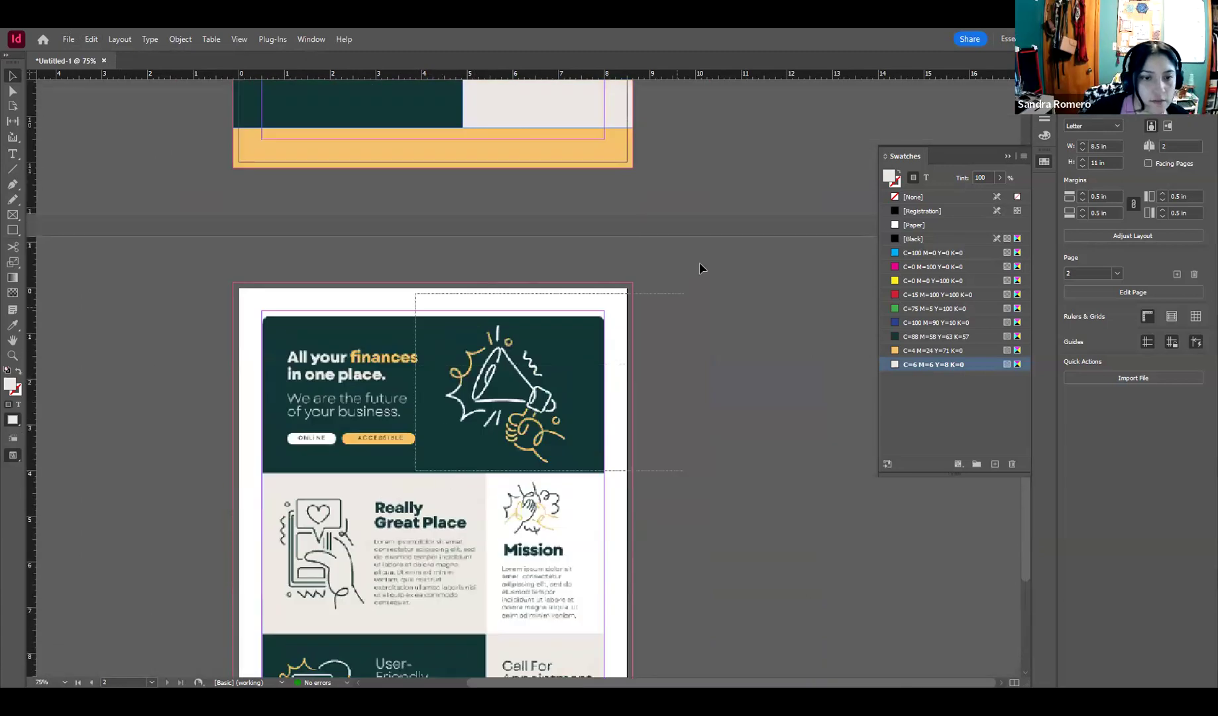
# Step: Unlock the Background layer and move the reference image from page 2 onto the pasteboard directly beside page 1
pyautogui.click(1045, 77)
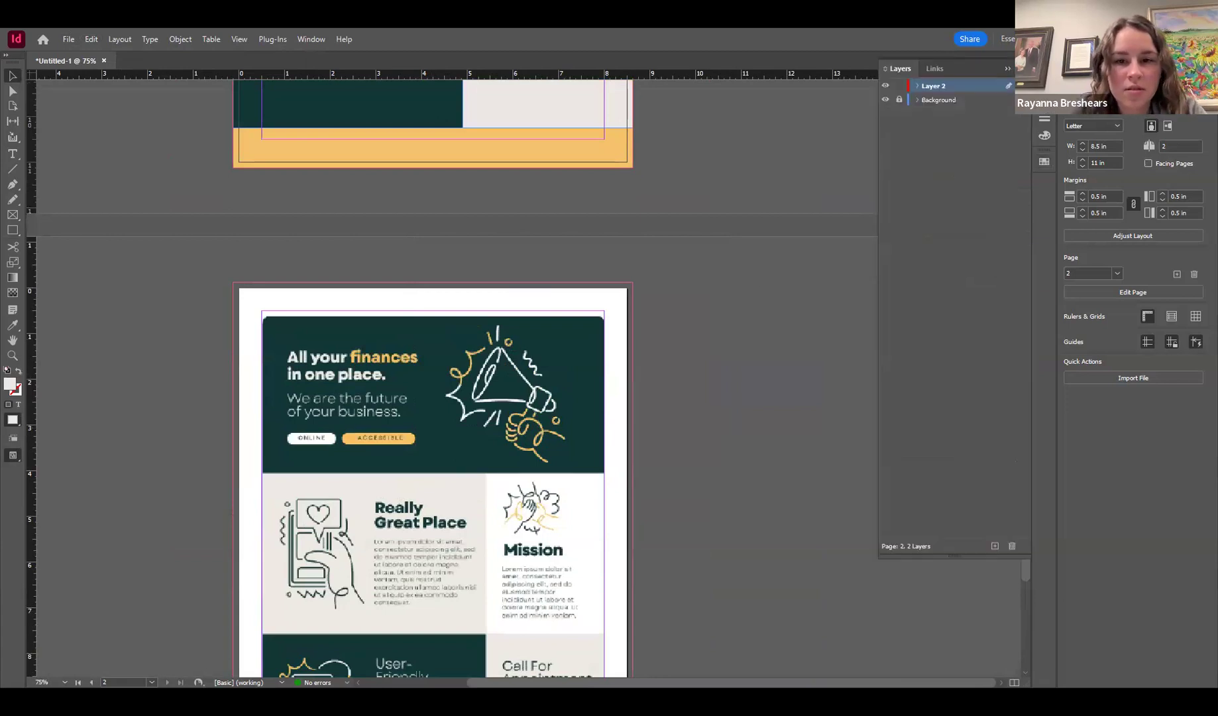
pyautogui.click(900, 100)
pyautogui.moveTo(542, 412); pyautogui.dragTo(846, 149)
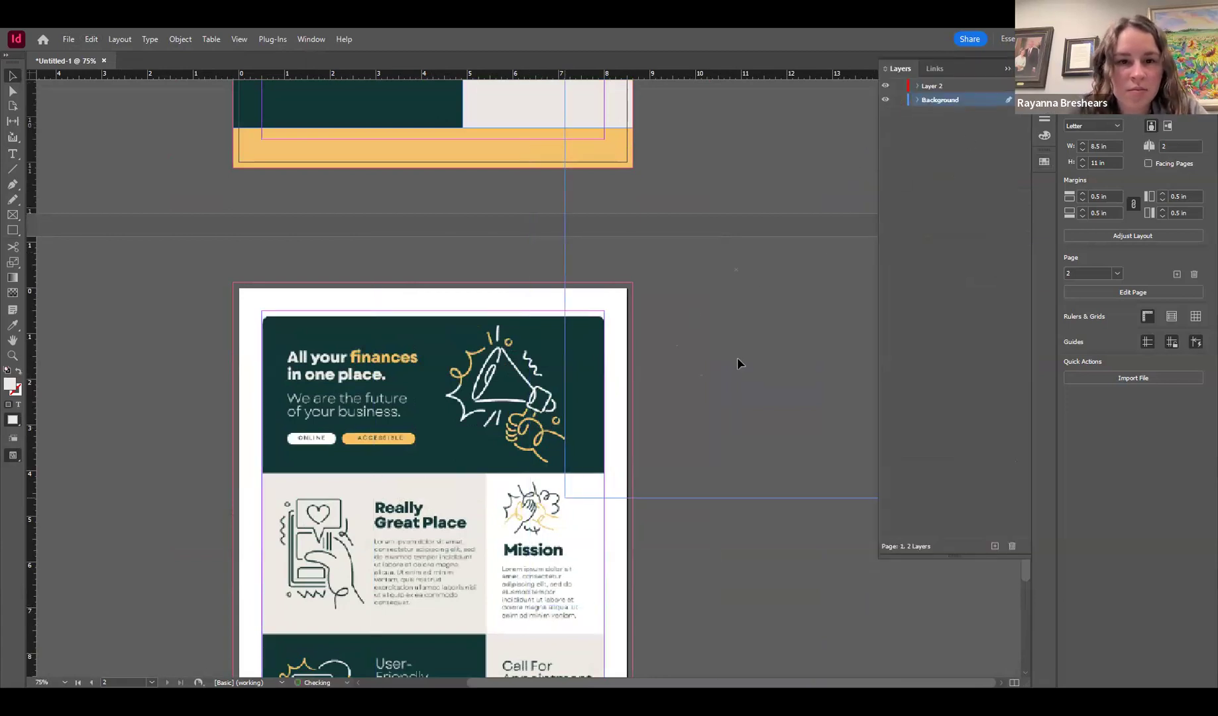
pyautogui.scroll(7, 736, 358)
pyautogui.moveTo(737, 503); pyautogui.dragTo(760, 255)
pyautogui.scroll(3, 760, 260)
pyautogui.moveTo(726, 368); pyautogui.dragTo(772, 243)
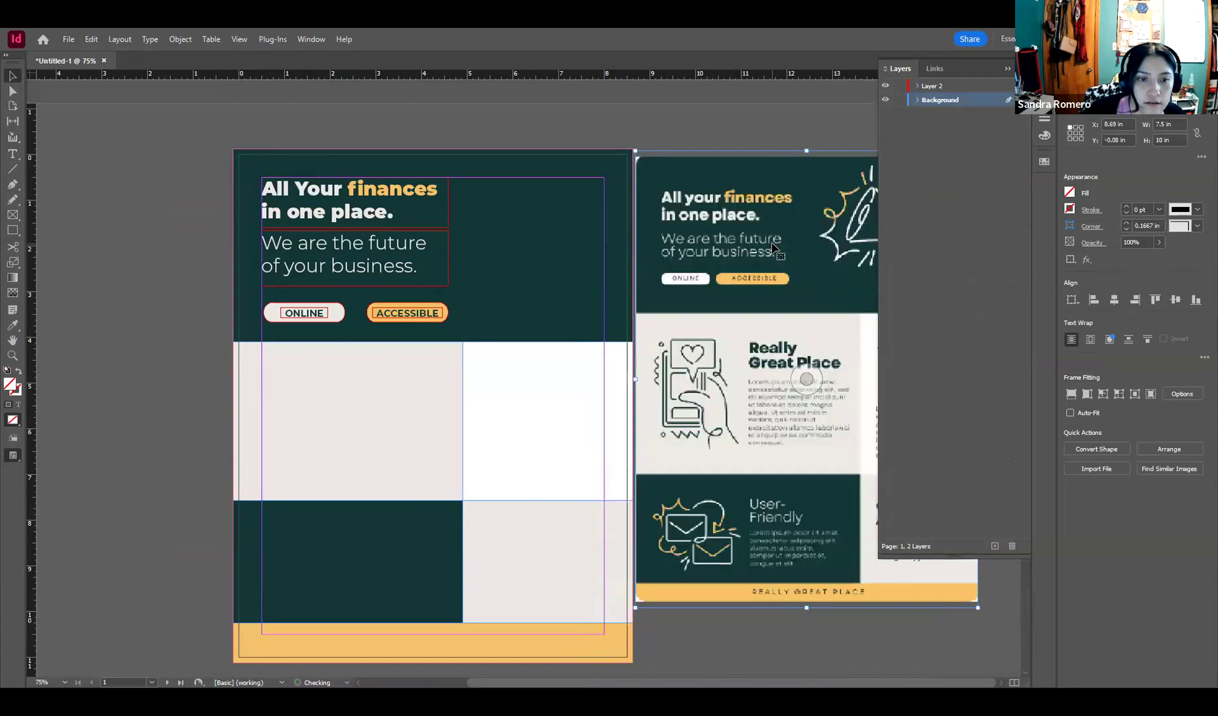
# Step: Enlarge the reference image to about the height of page 1, and lock the Background layer
pyautogui.moveTo(977, 607); pyautogui.dragTo(1018, 662)
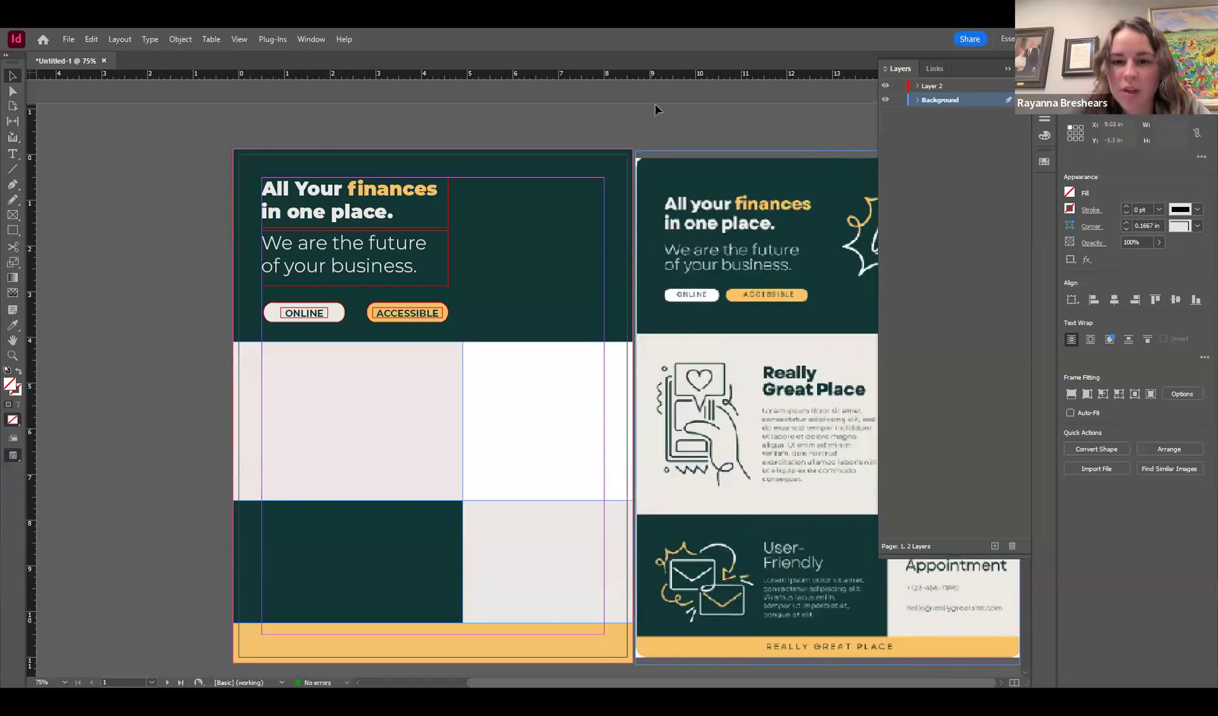
pyautogui.click(898, 100)
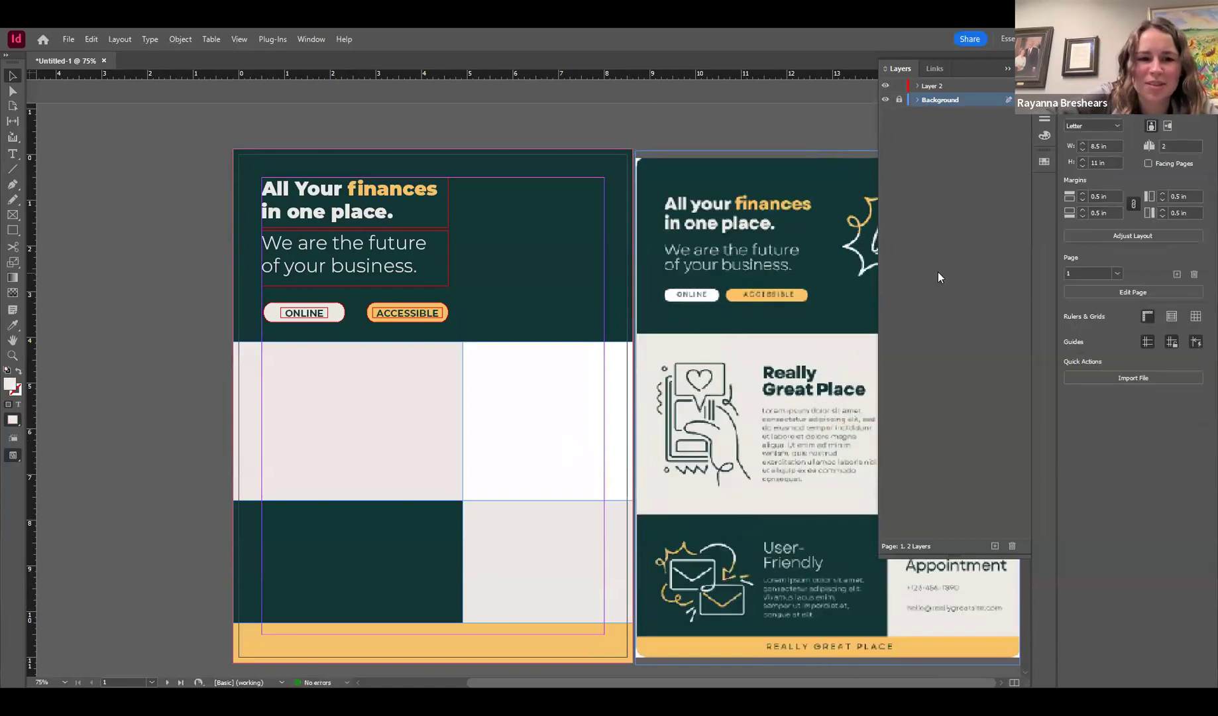
pyautogui.click(1005, 69)
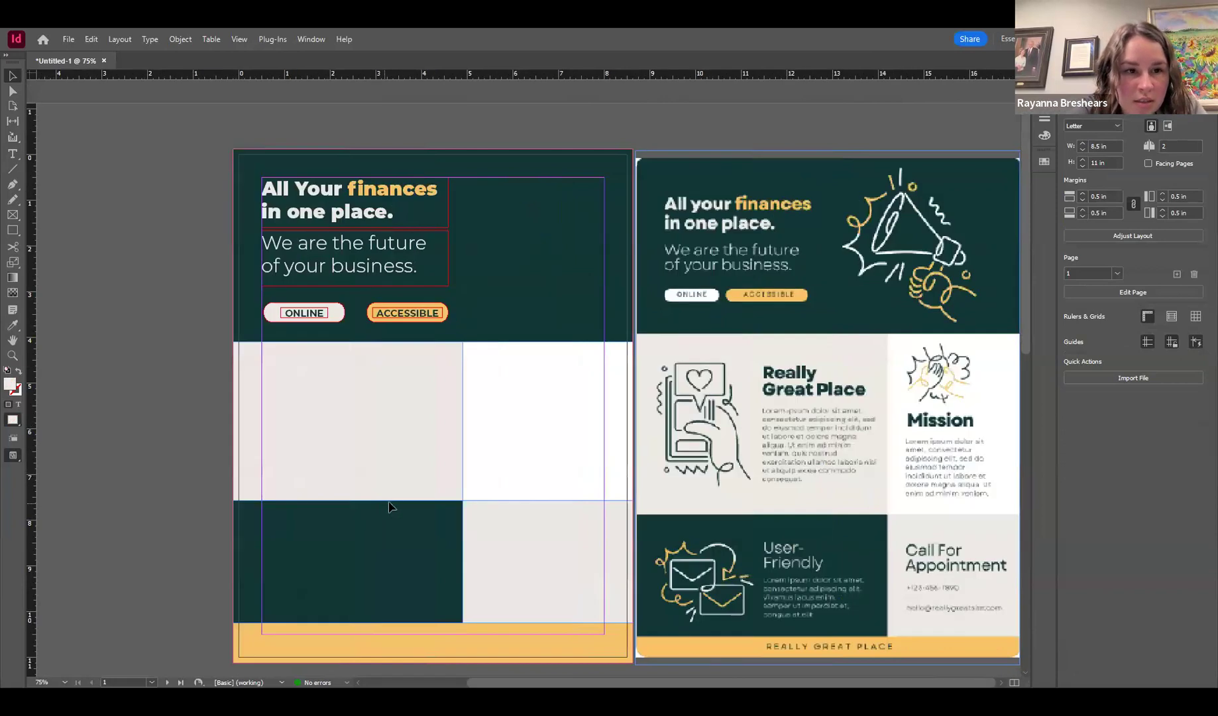
# Step: Make Layer 2 the active layer for adding the section text
pyautogui.press('t')
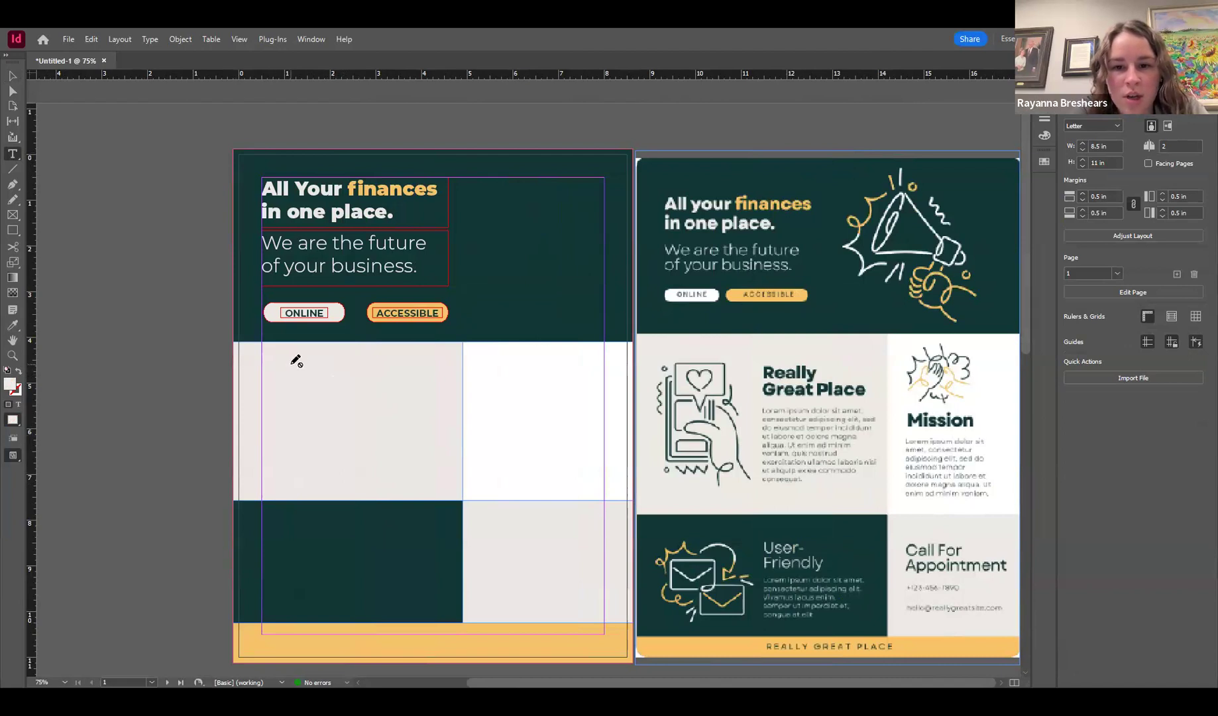
pyautogui.click(1044, 77)
pyautogui.click(941, 87)
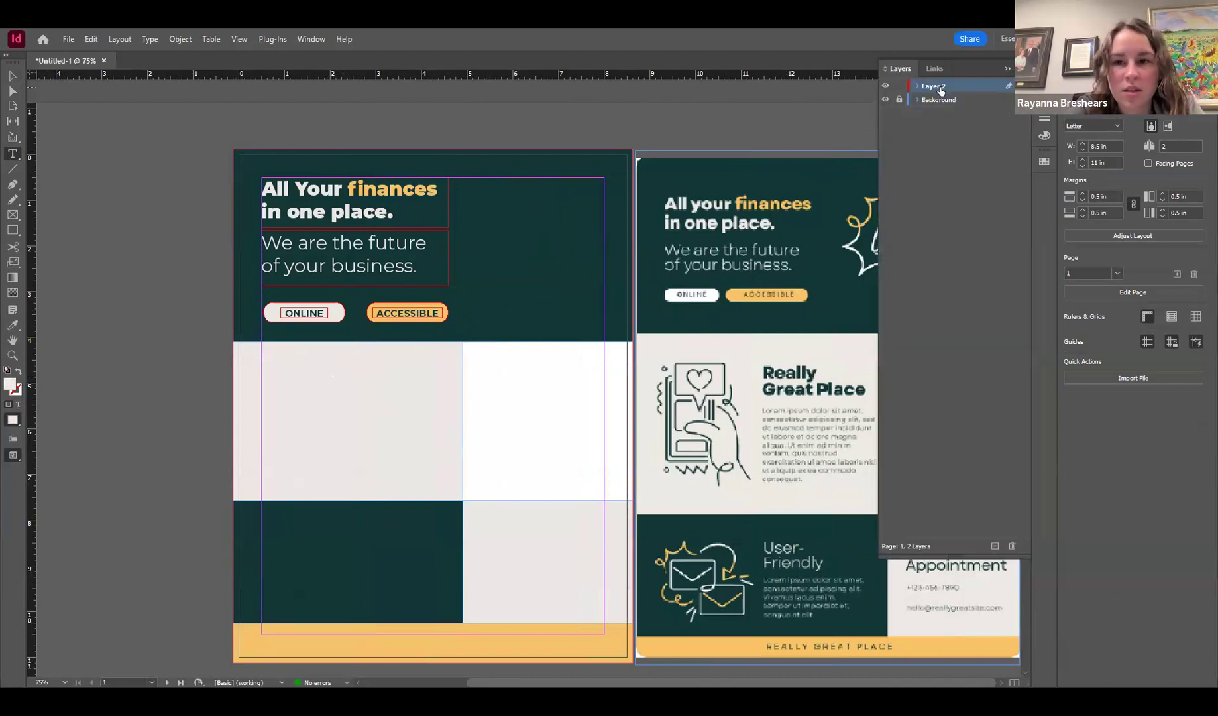
pyautogui.moveTo(271, 352); pyautogui.dragTo(413, 410)
pyautogui.write('R')
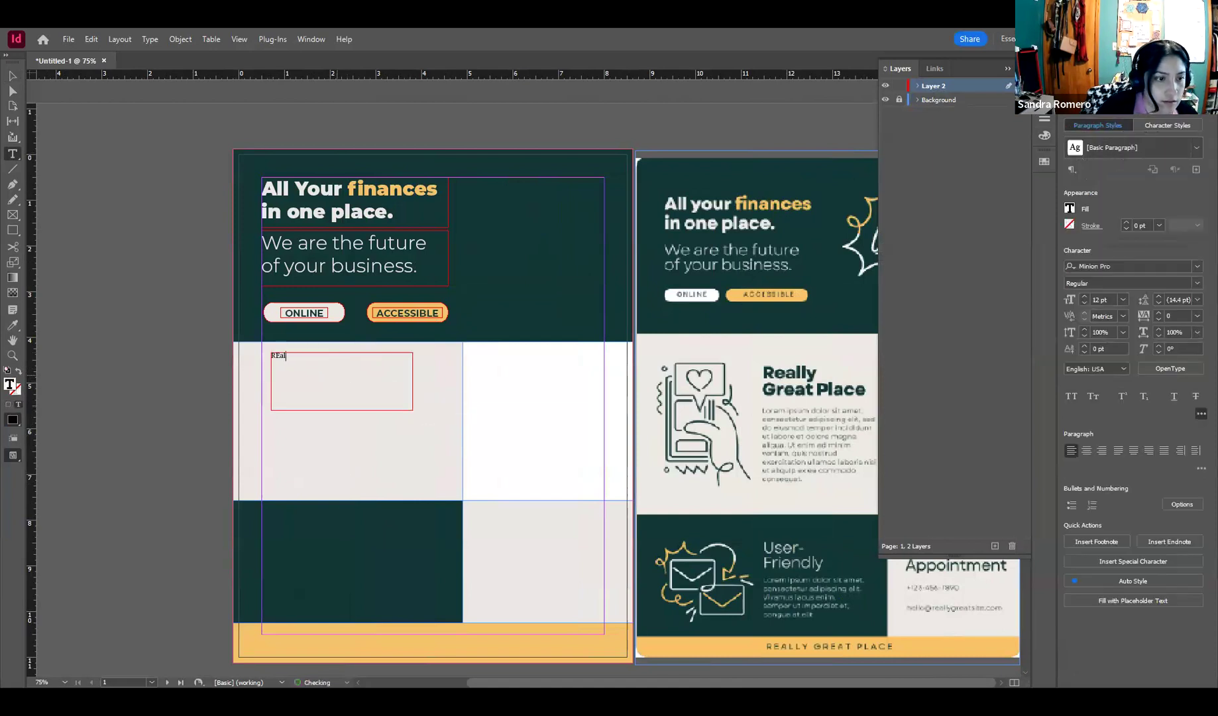
pyautogui.write('eally')
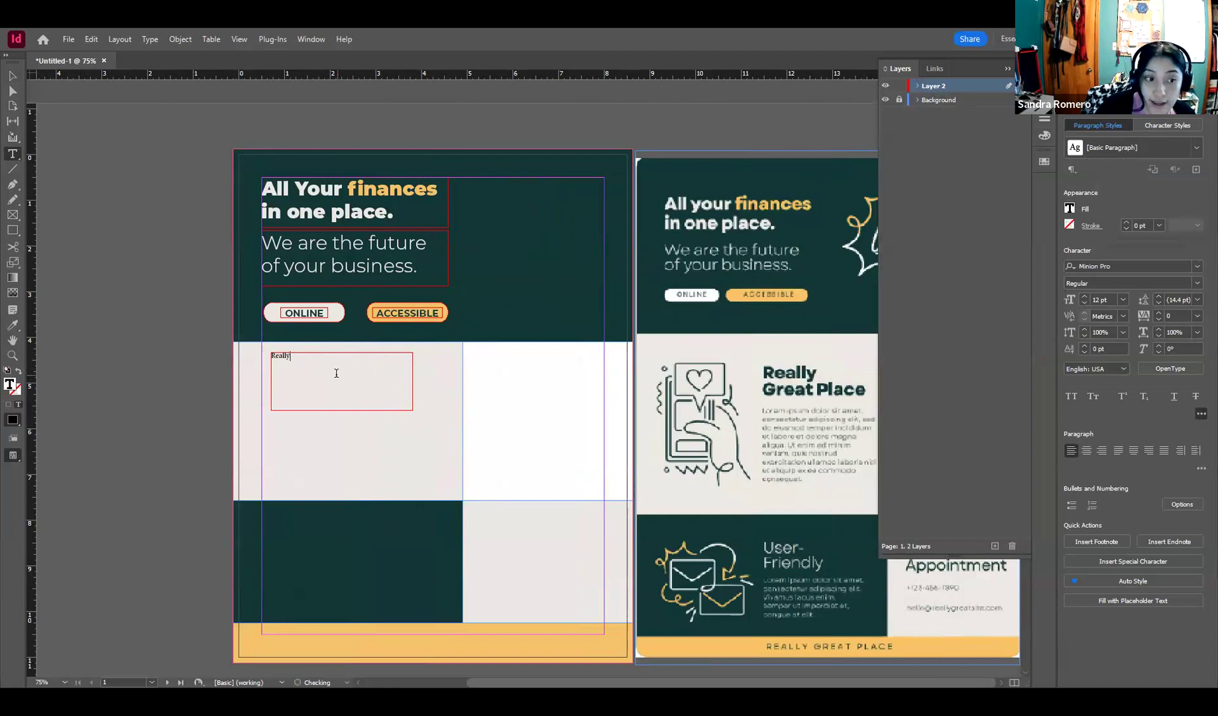
pyautogui.write(' Great')
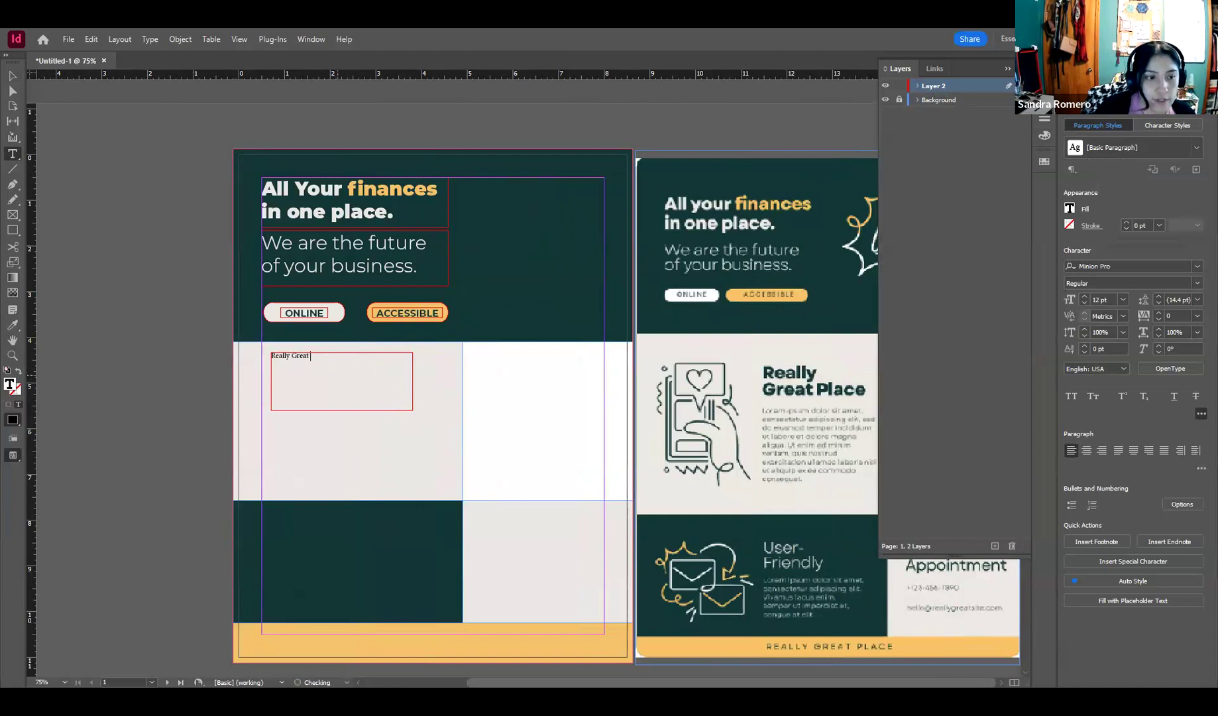
pyautogui.press('Escape')
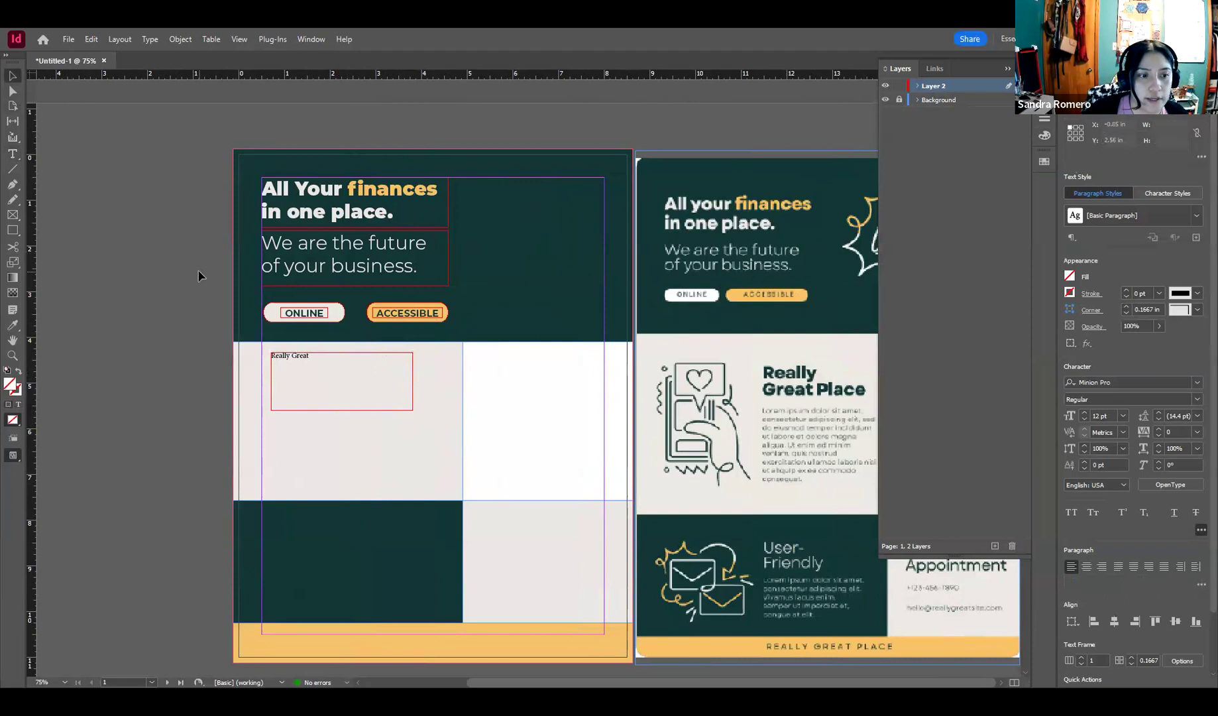
pyautogui.click(297, 361)
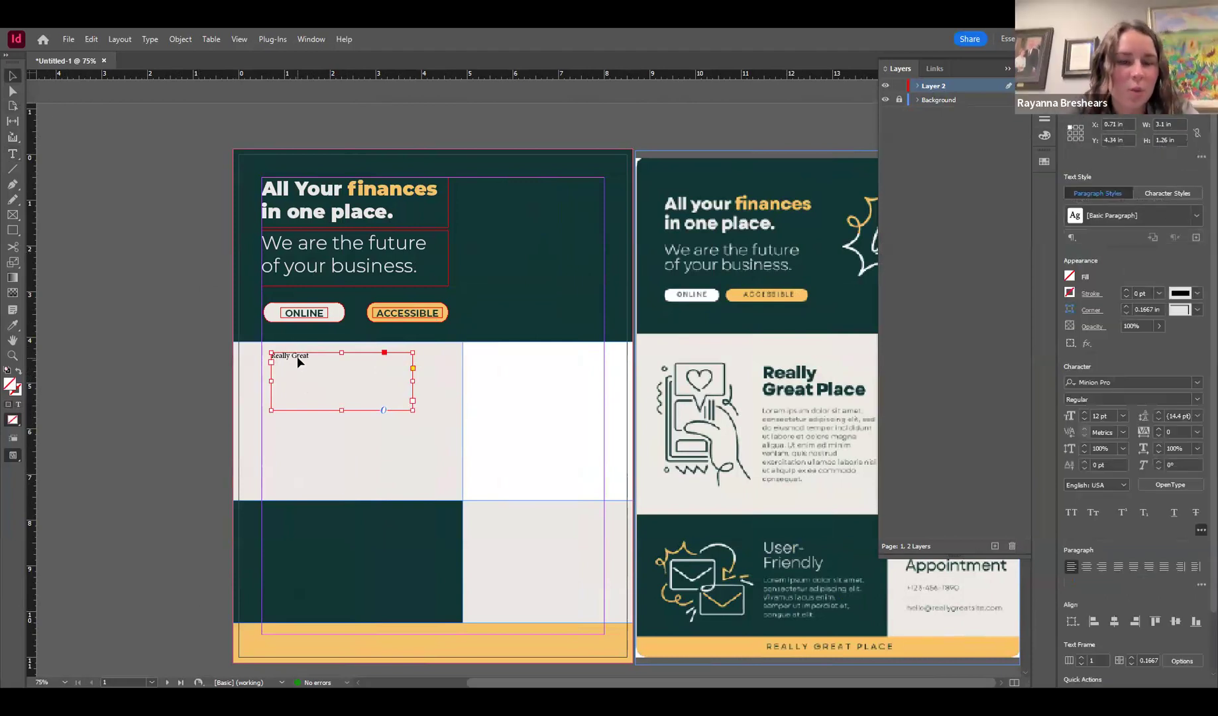
pyautogui.press('Delete')
# Step: Duplicate the "All Your finances in one place." headline into the beige block and colour all its text dark green 103636
pyautogui.click(336, 191)
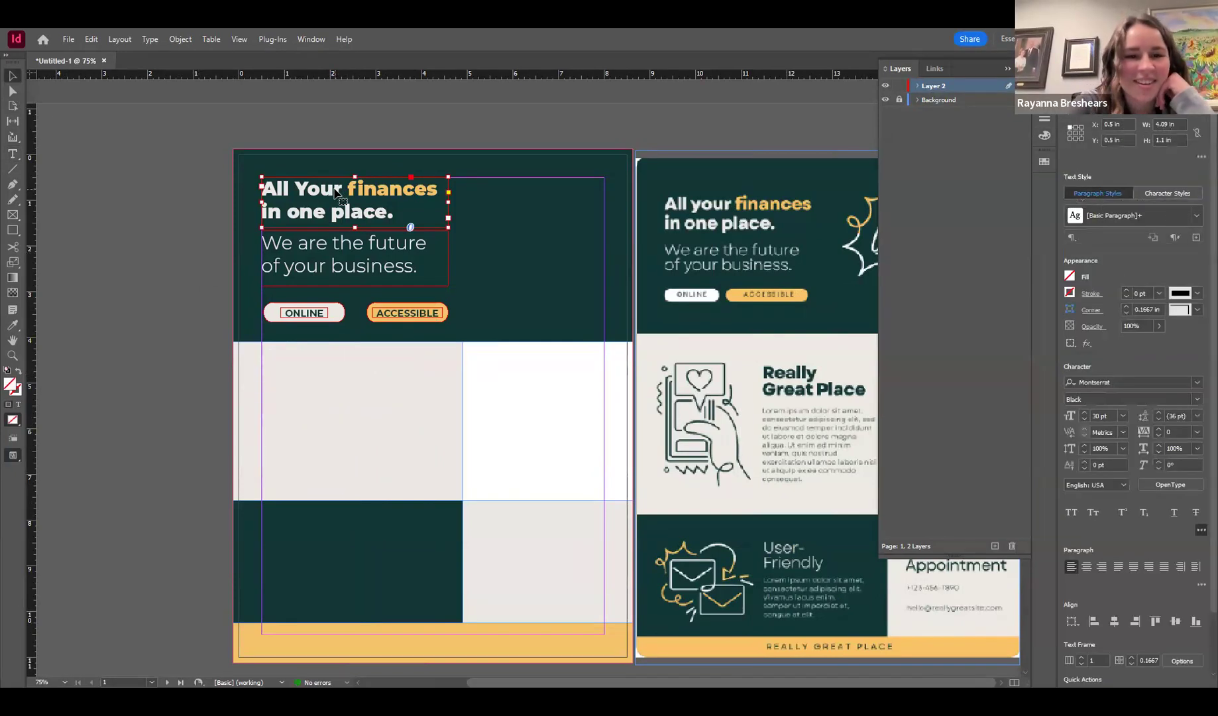
pyautogui.moveTo(336, 191); pyautogui.dragTo(342, 371)
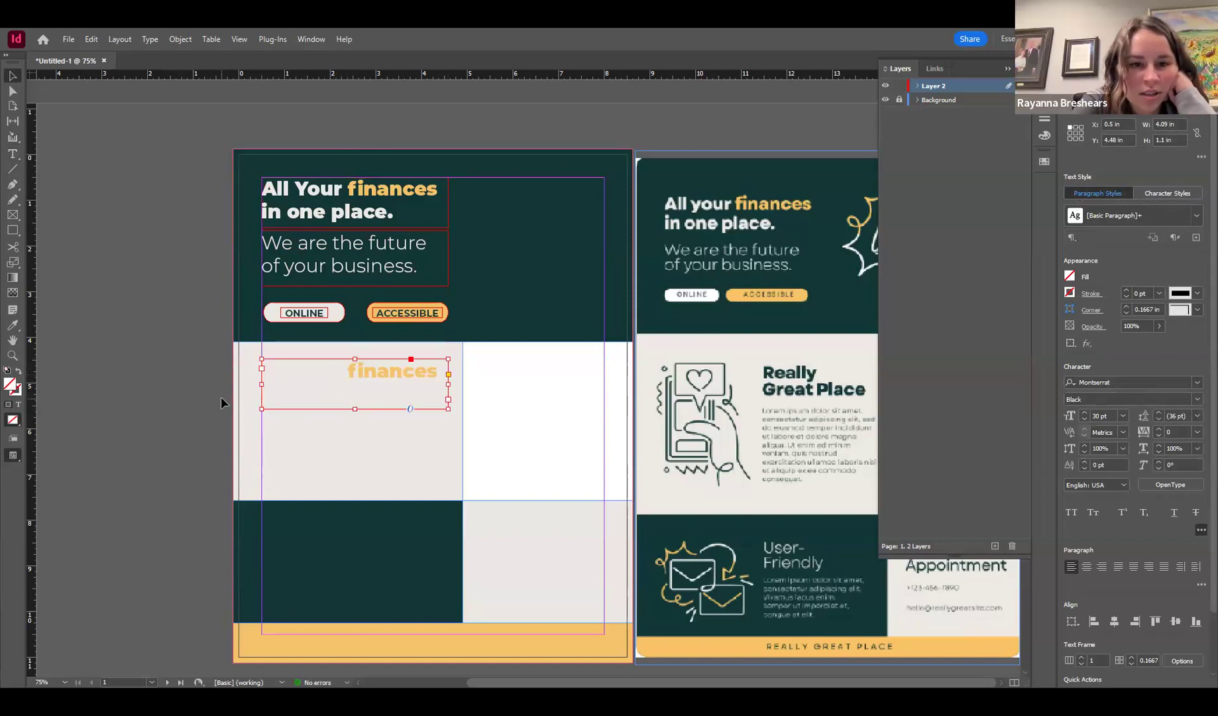
pyautogui.doubleClick(384, 381)
pyautogui.tripleClick(375, 375)
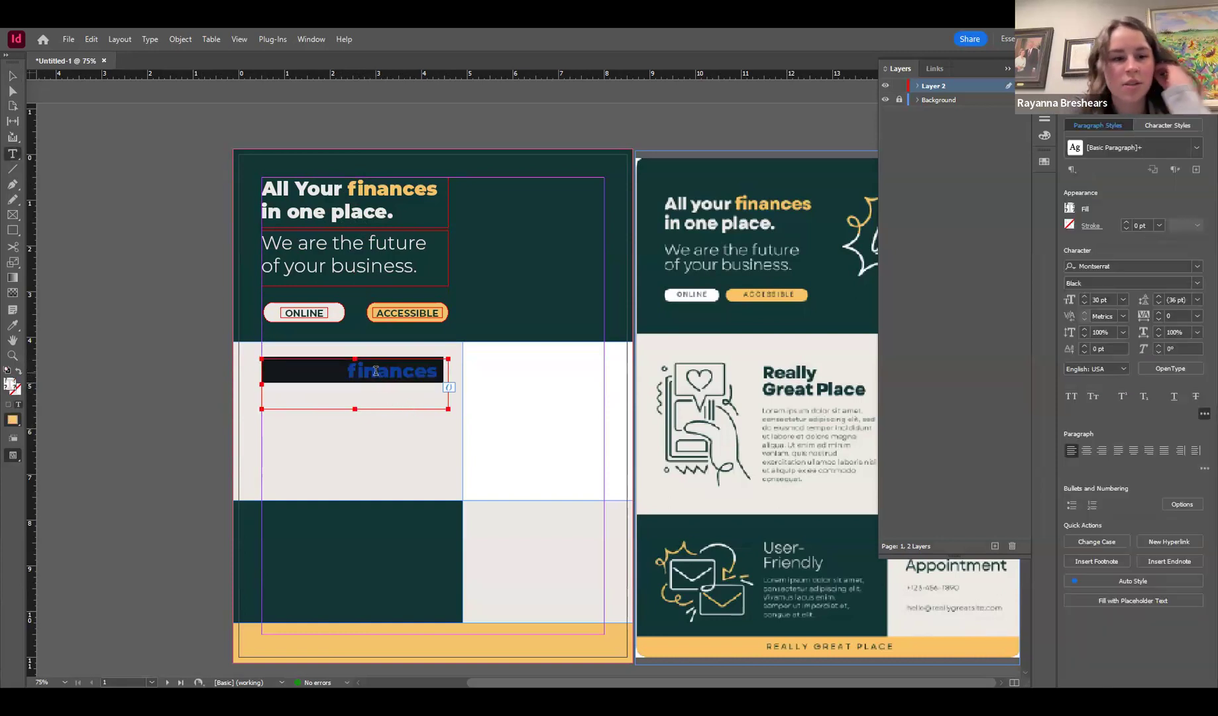
pyautogui.hotkey('ctrl', 'a')
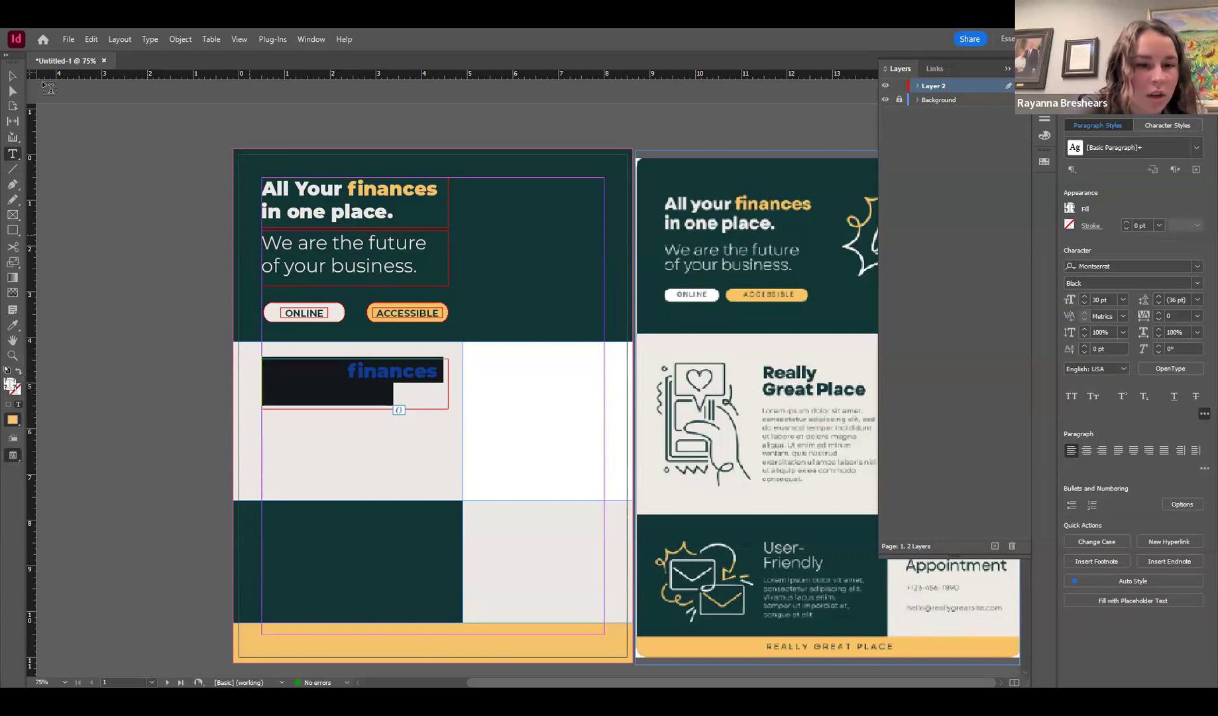
pyautogui.press('Escape')
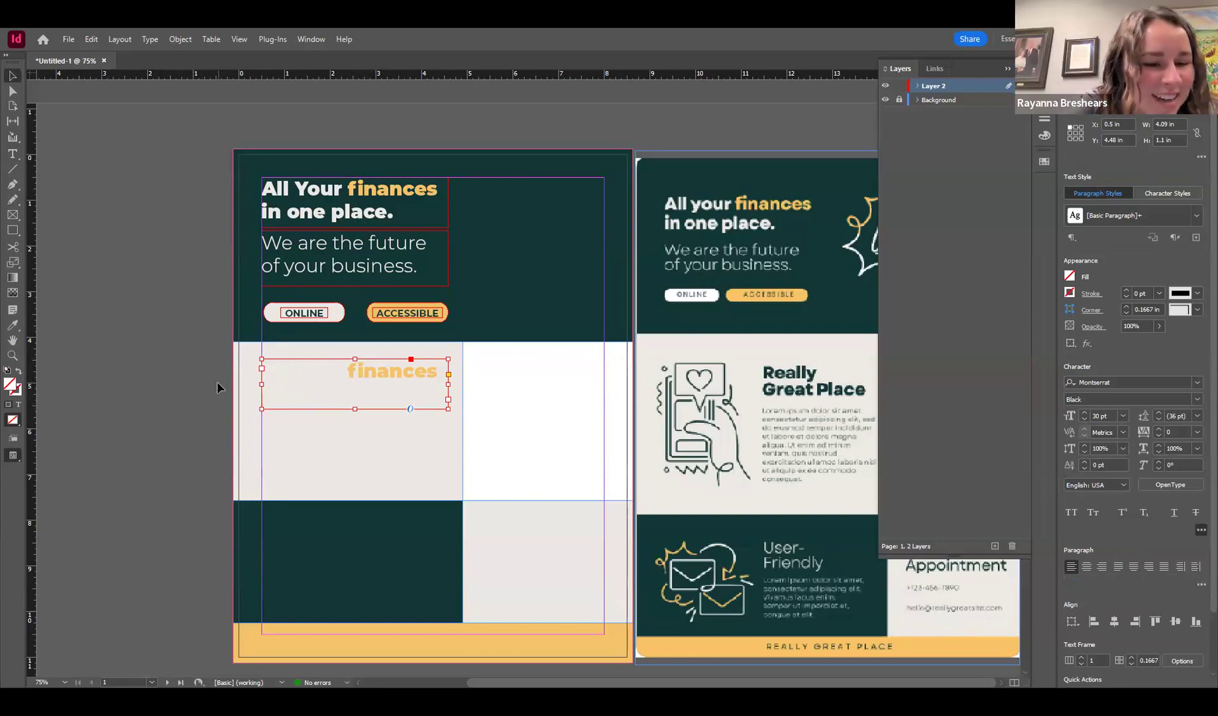
pyautogui.click(18, 406)
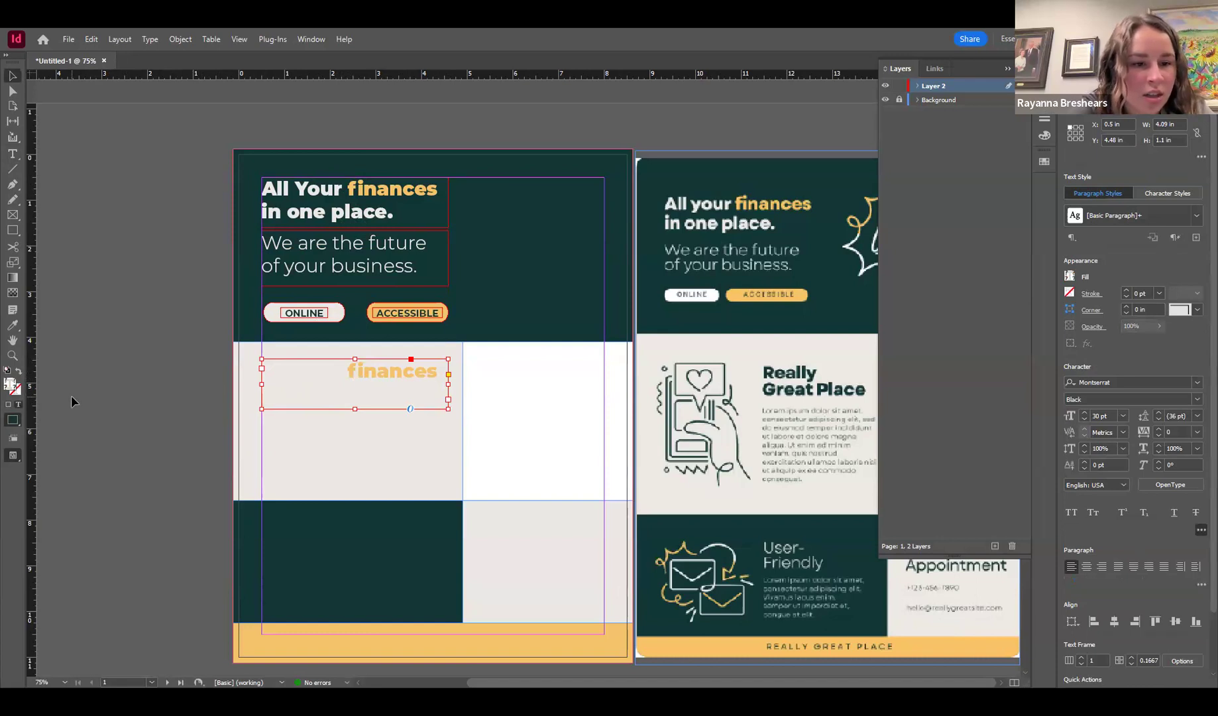
pyautogui.click(12, 424)
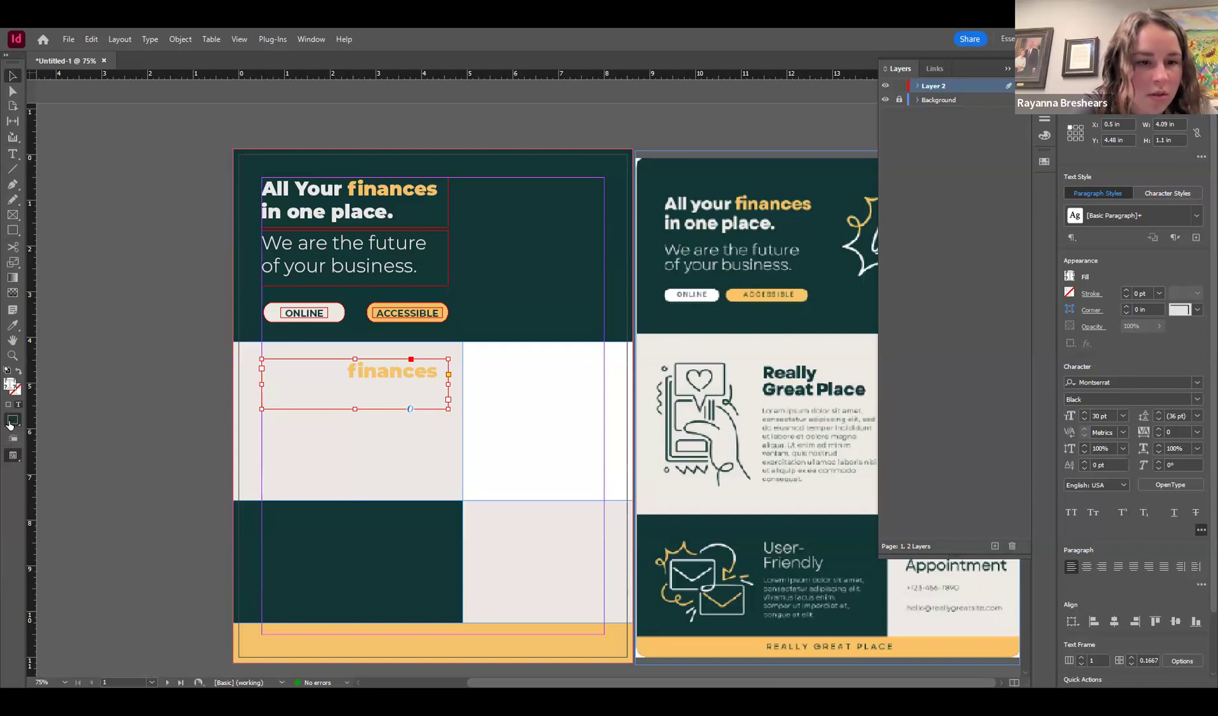
pyautogui.click(10, 423)
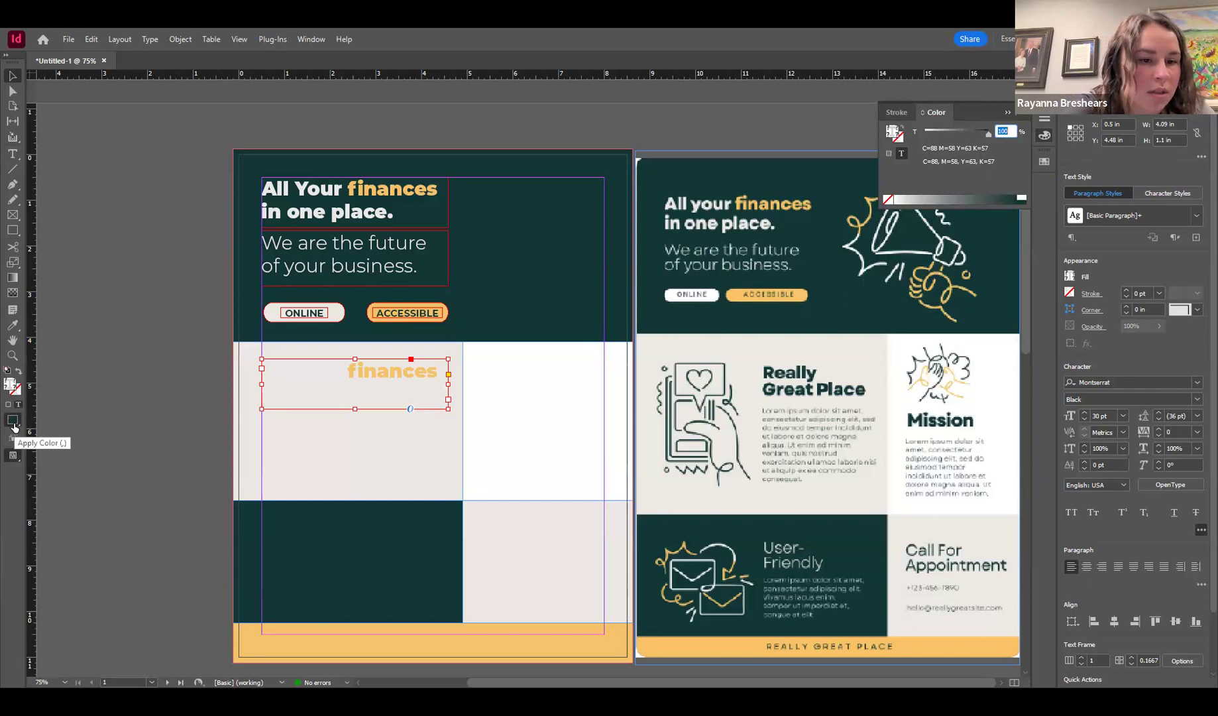
pyautogui.click(14, 388)
pyautogui.doubleClick(13, 388)
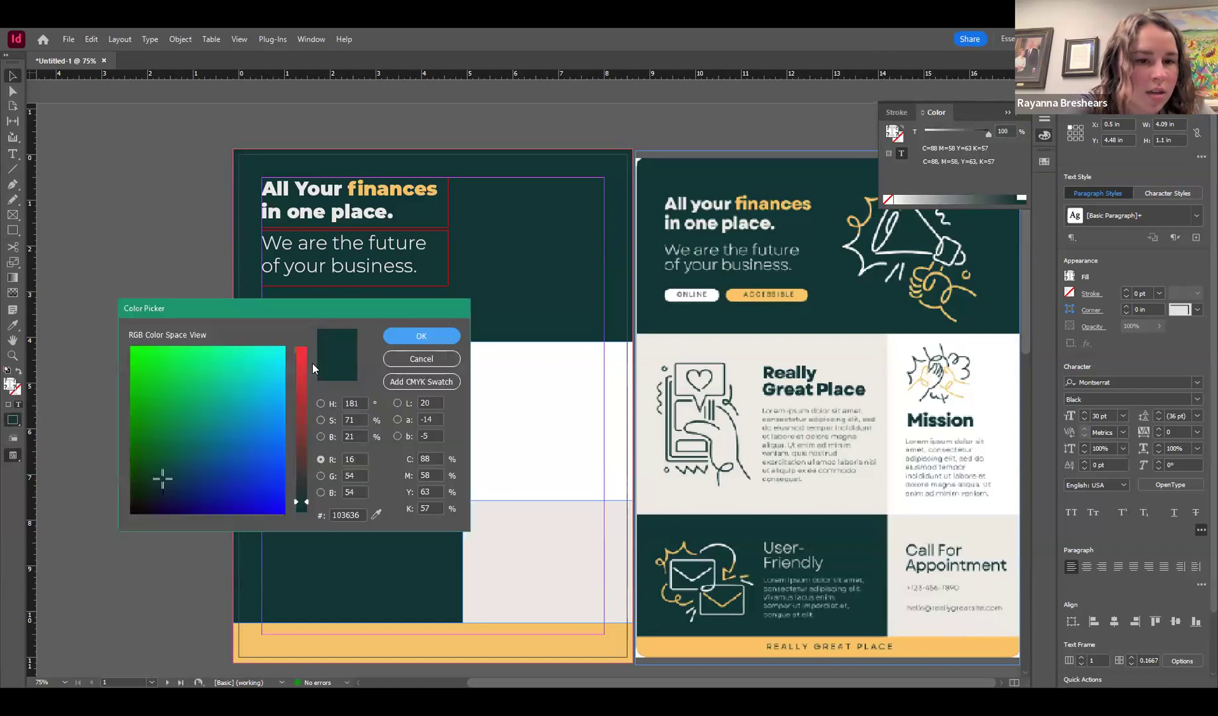
pyautogui.click(413, 332)
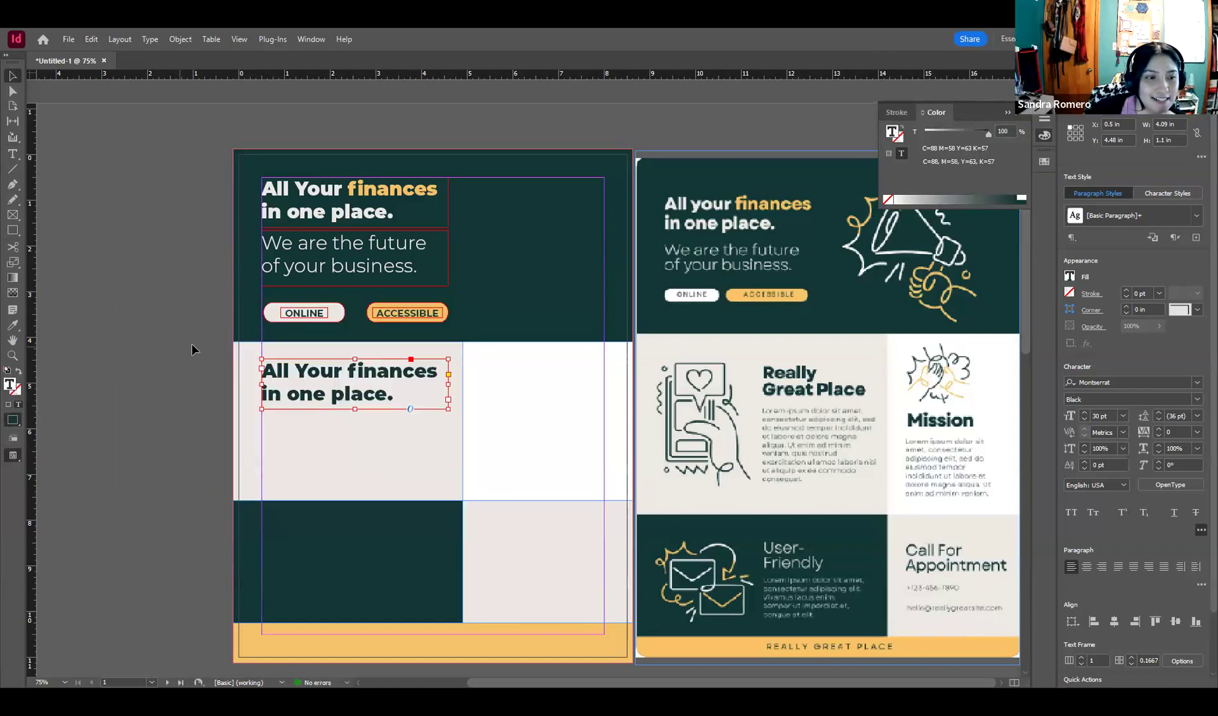
# Step: Try the yellow C=4 M=24 Y=71 K=0 swatch on the copied headline, and reapply the dark green C=88 M=58 Y=63 K=57 swatch
pyautogui.click(140, 370)
pyautogui.click(367, 378)
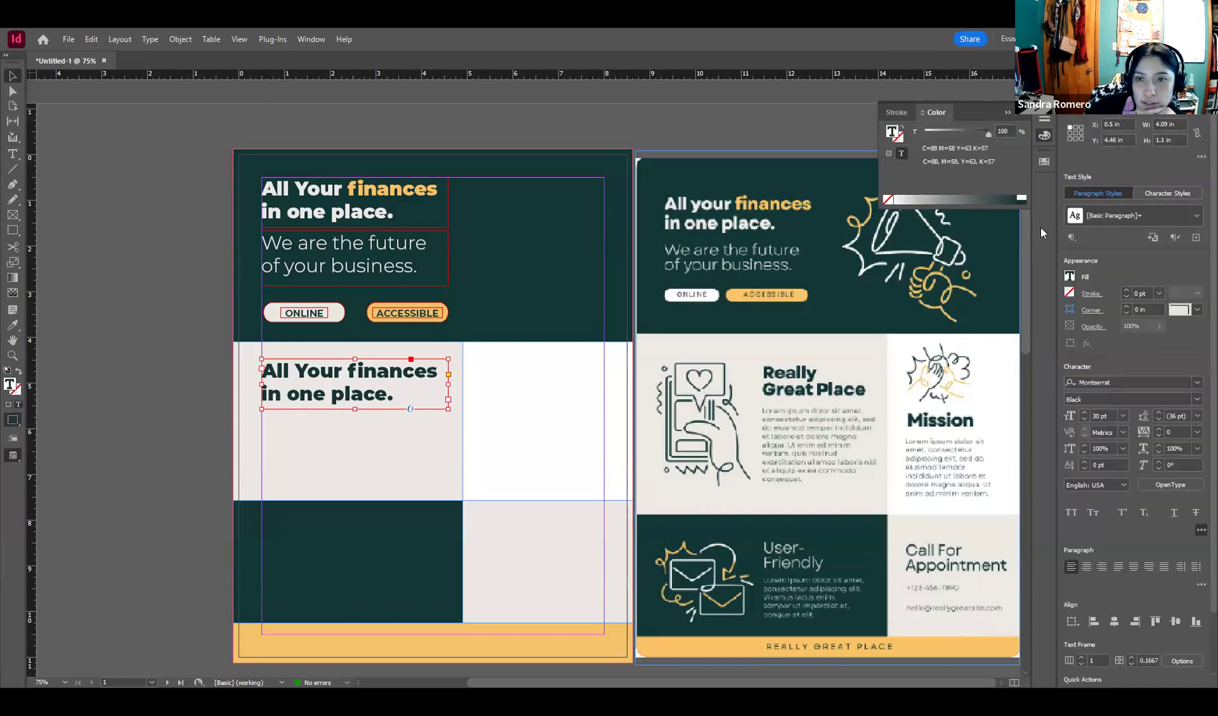
pyautogui.click(1044, 163)
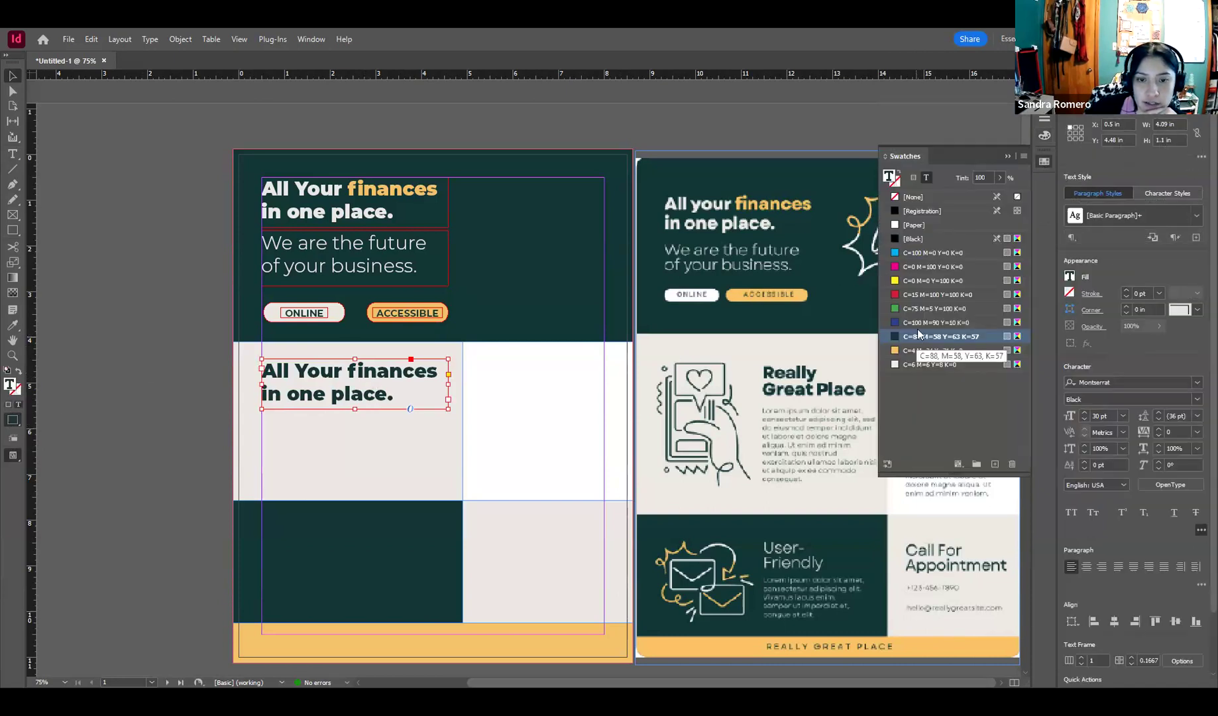
pyautogui.click(925, 350)
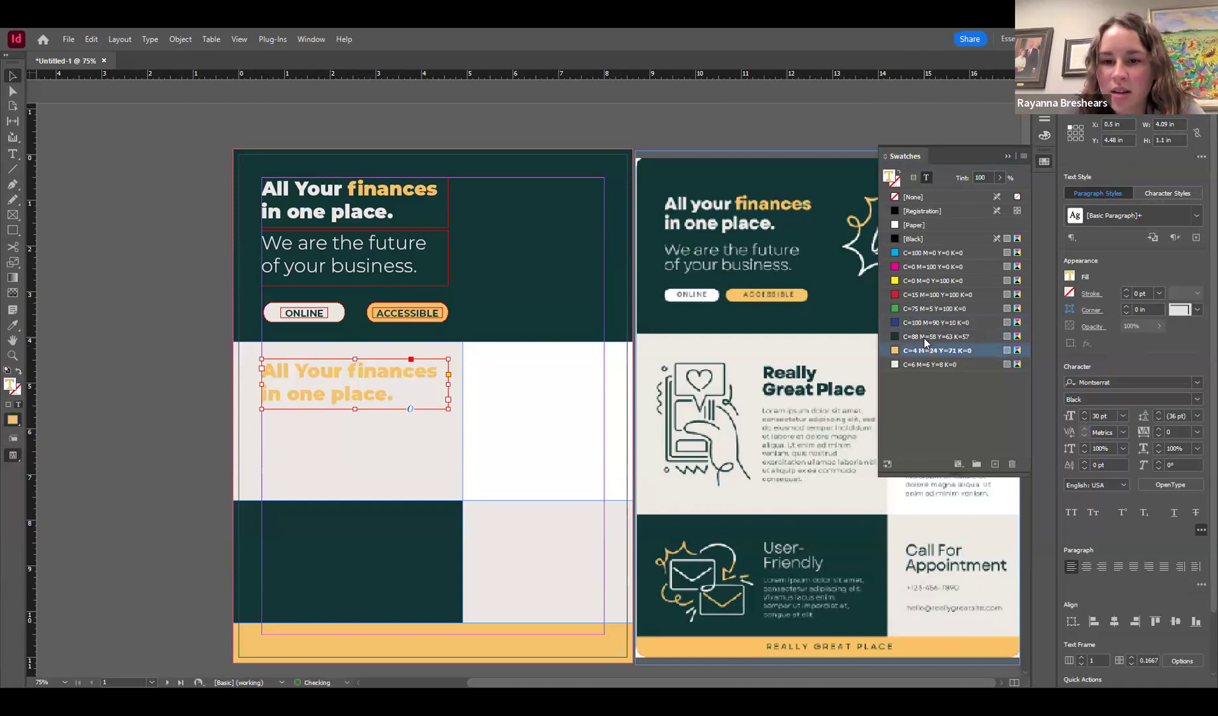
pyautogui.click(924, 337)
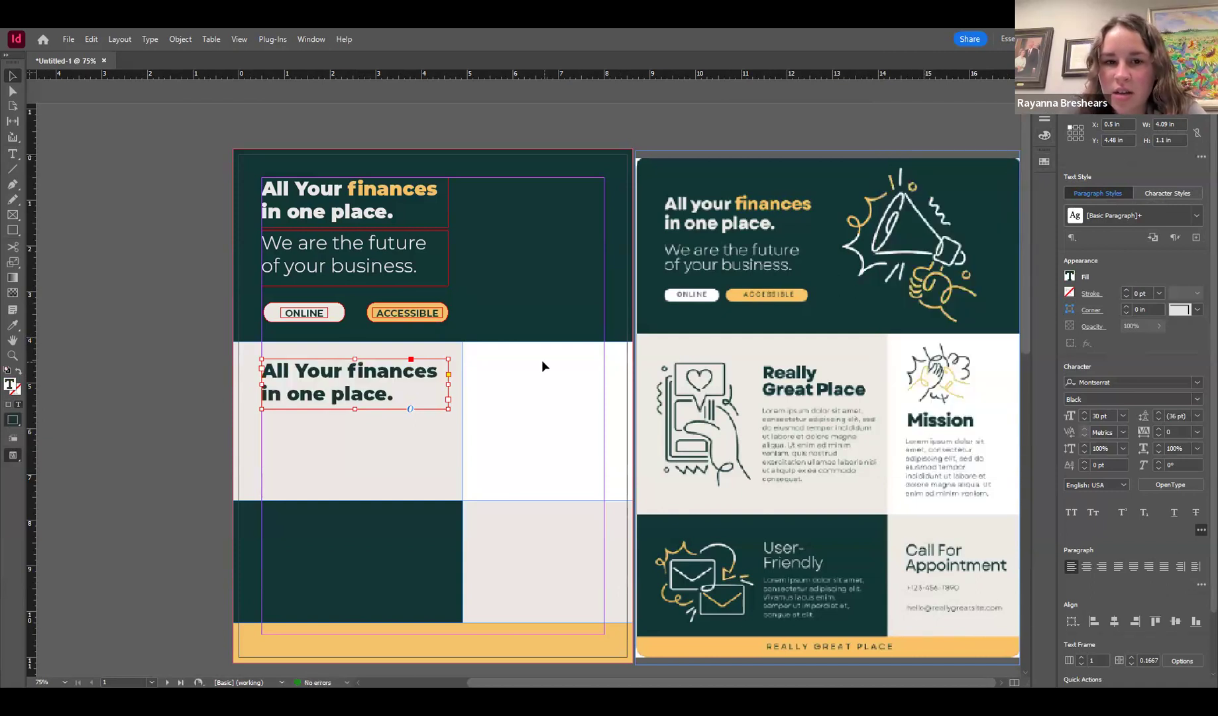
# Step: Replace the copied headline's text in the beige block with "Really Great Place"
pyautogui.doubleClick(351, 369)
pyautogui.tripleClick(352, 369)
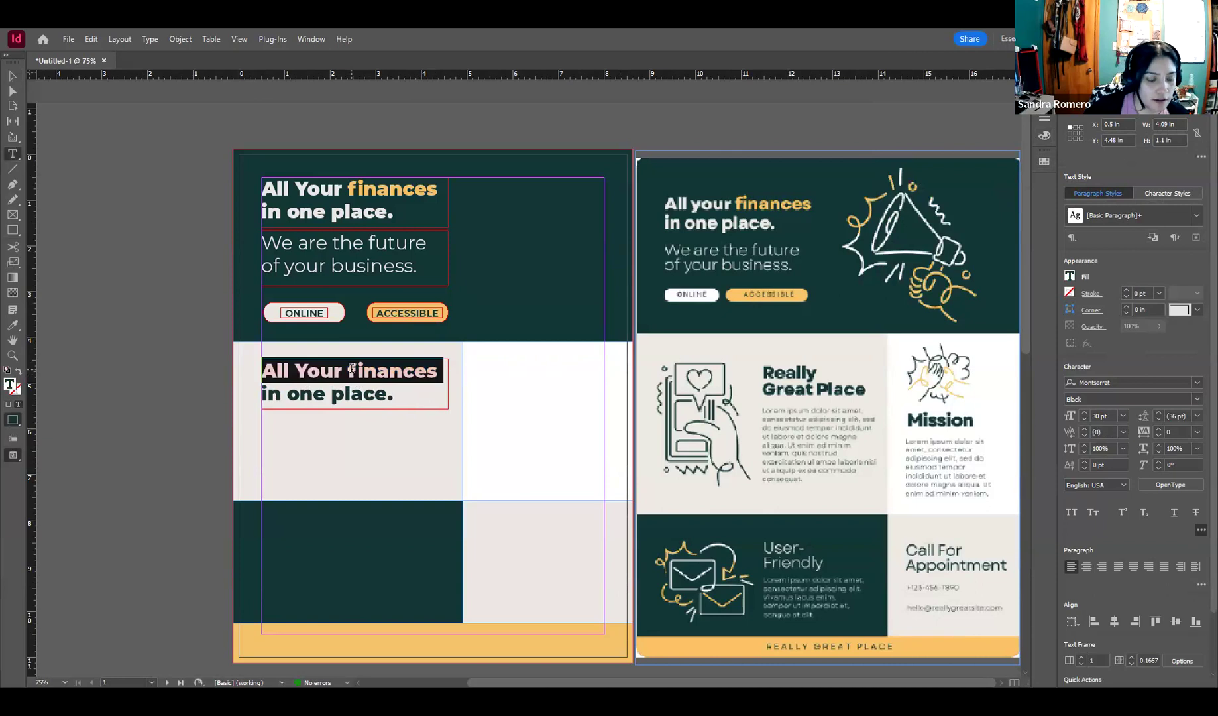
pyautogui.write('Really ')
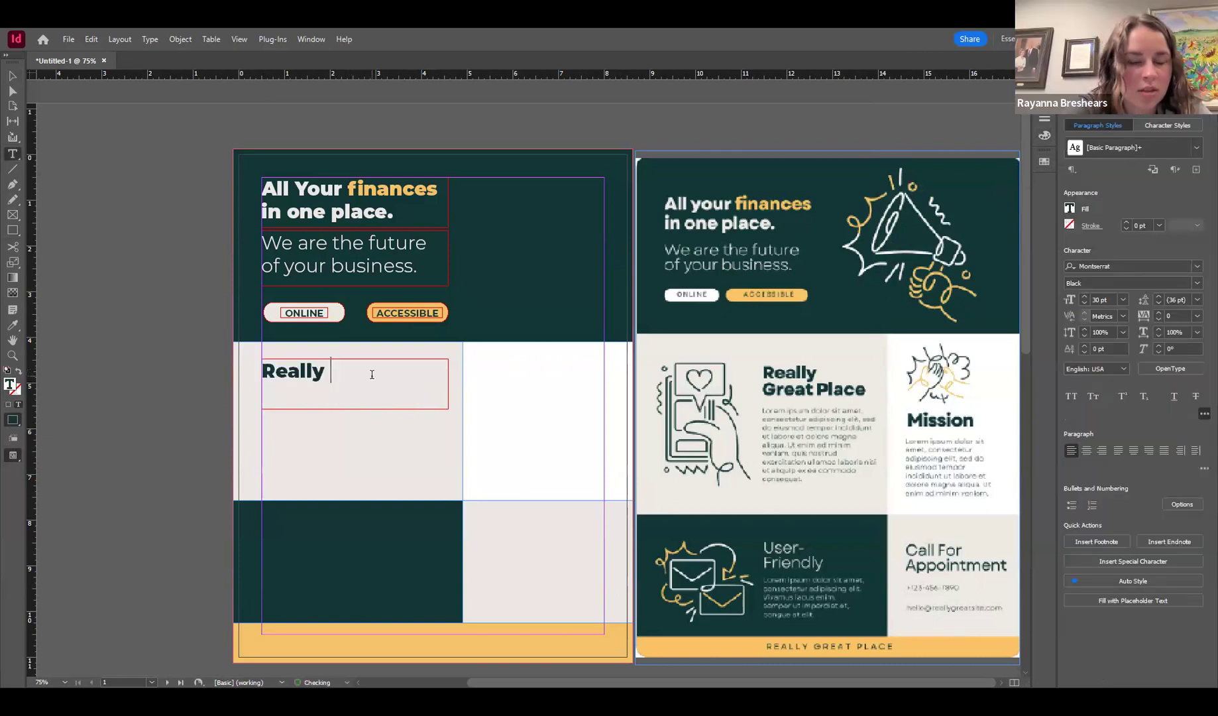
pyautogui.write('Great Pleace')
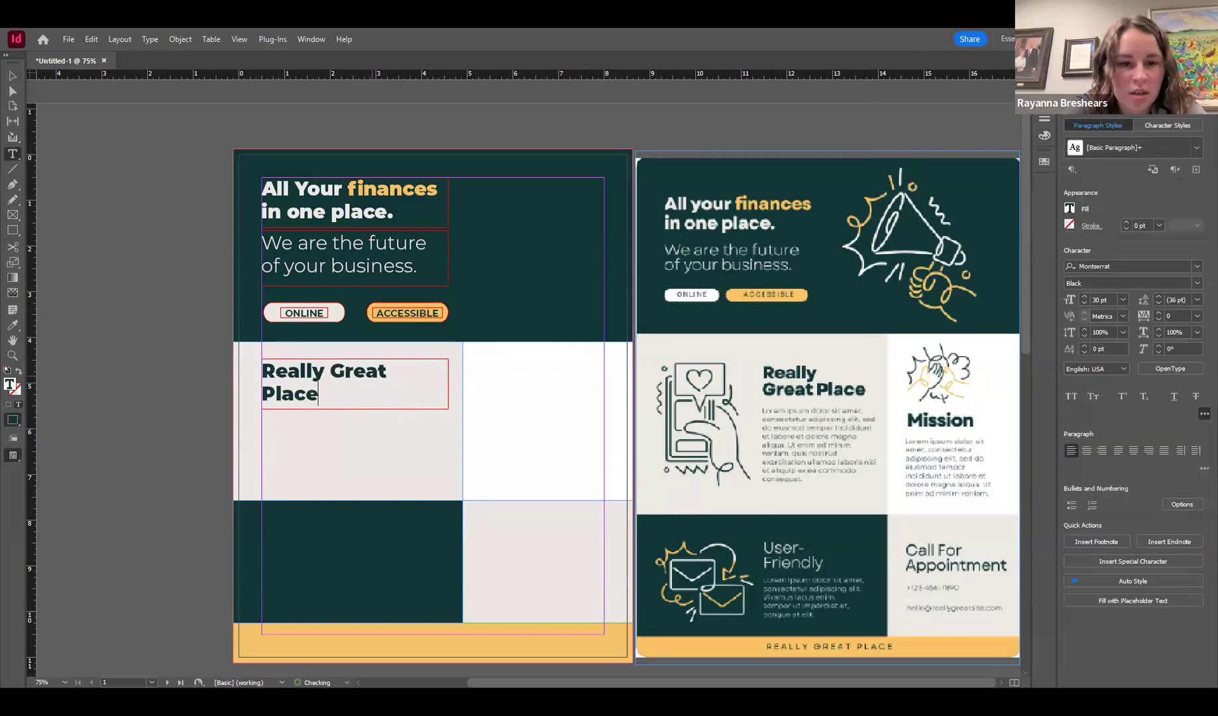
# Step: Resize the "Really Great Place" frame to about 2.95 by 1.46 in and place it near the beige block's right edge
pyautogui.click(12, 77)
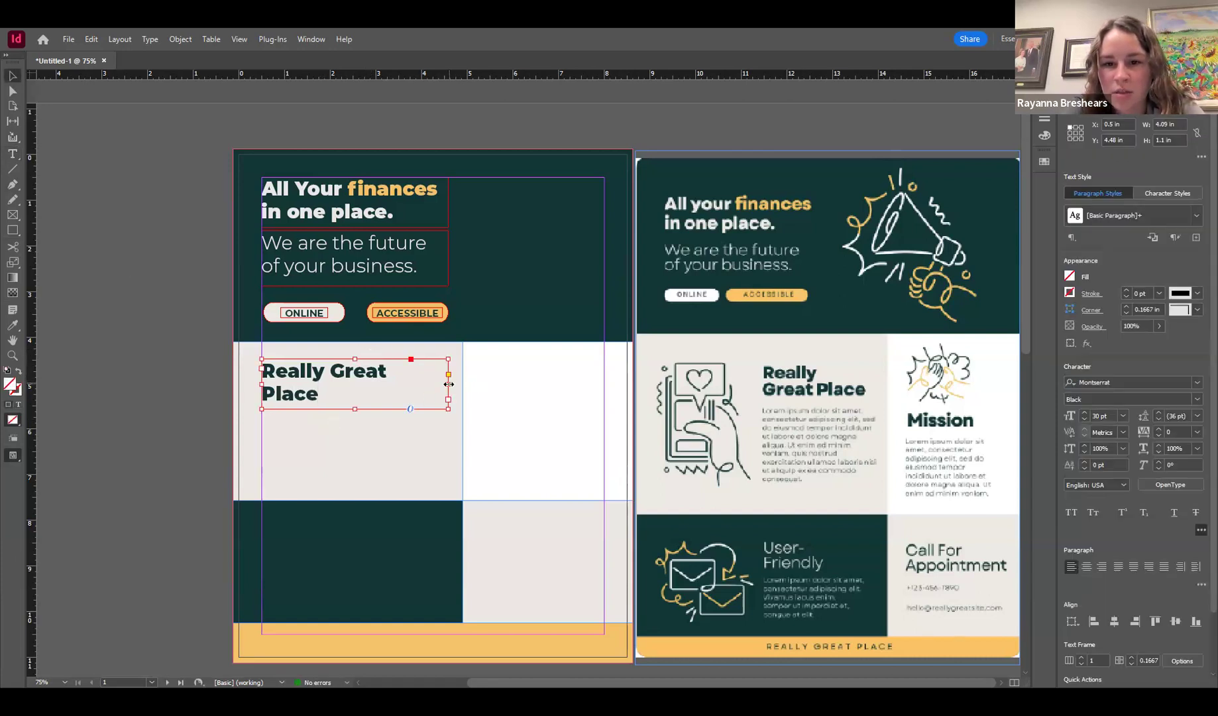
pyautogui.moveTo(449, 384); pyautogui.dragTo(397, 375)
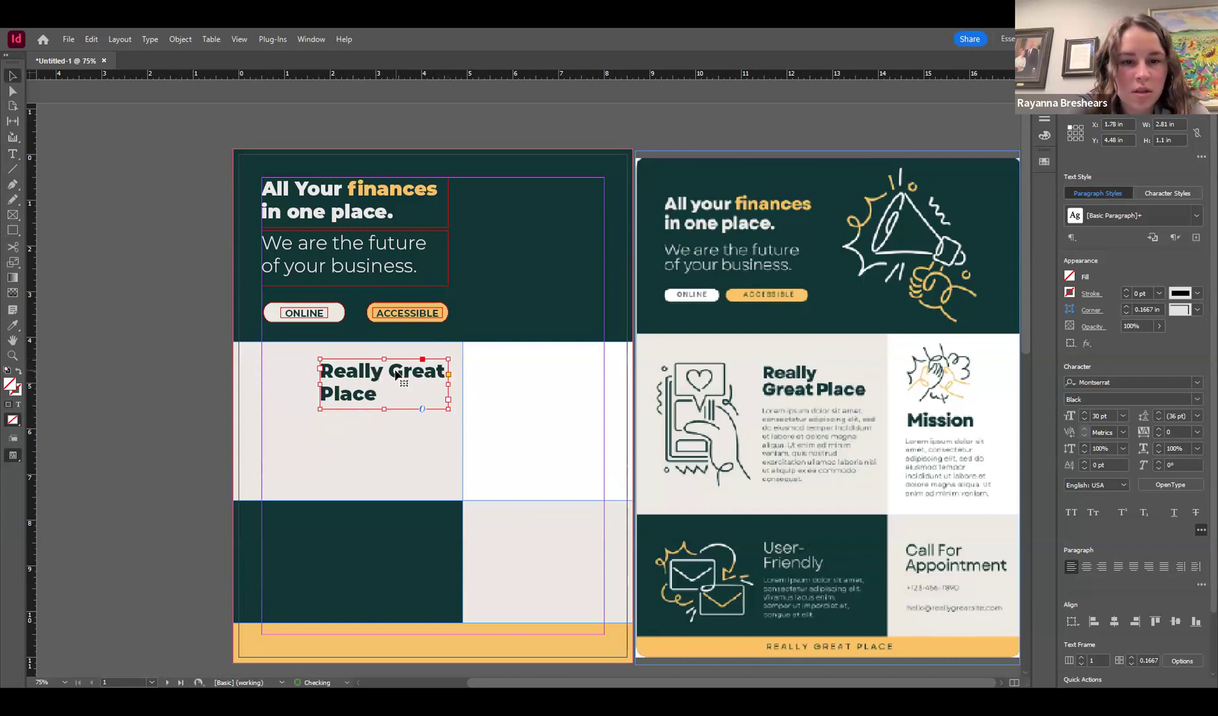
pyautogui.click(183, 464)
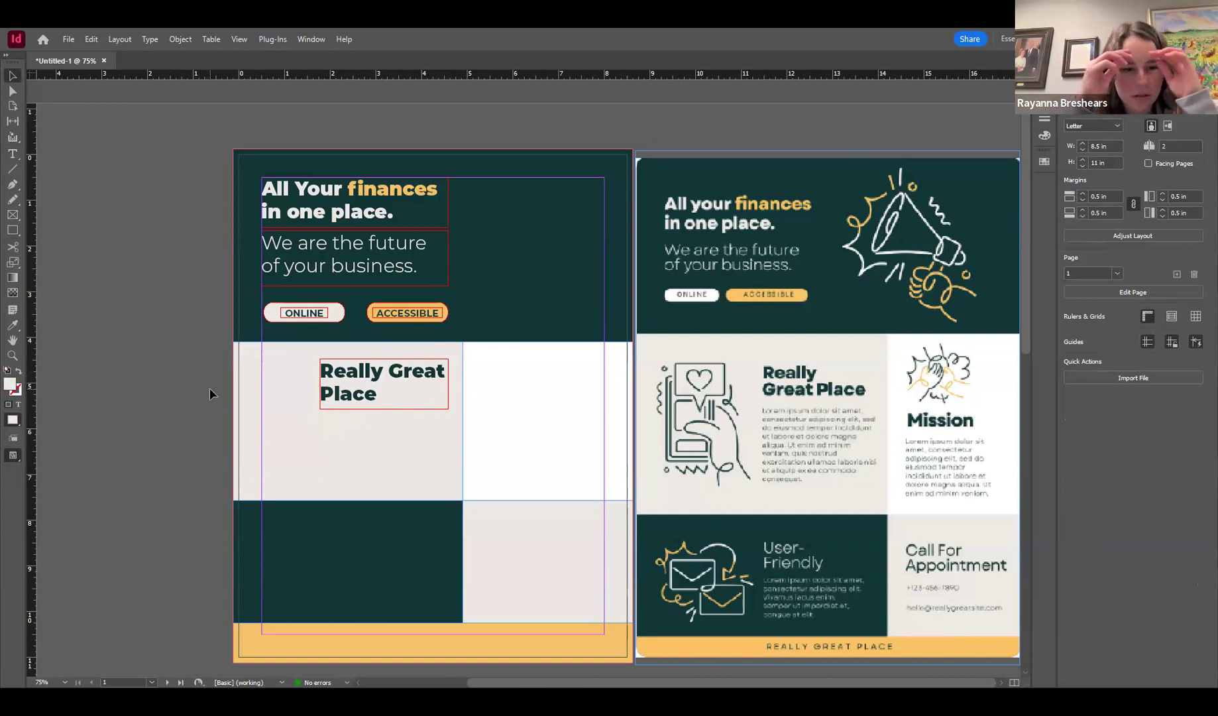
pyautogui.click(424, 378)
pyautogui.moveTo(448, 384); pyautogui.dragTo(378, 425)
pyautogui.moveTo(433, 392)
pyautogui.mouseDown()
pyautogui.moveTo(467, 393)
pyautogui.moveTo(455, 393)
pyautogui.mouseUp()
# Step: Break the heading after "Really" so that "Great Place" starts on the second line
pyautogui.doubleClick(396, 378)
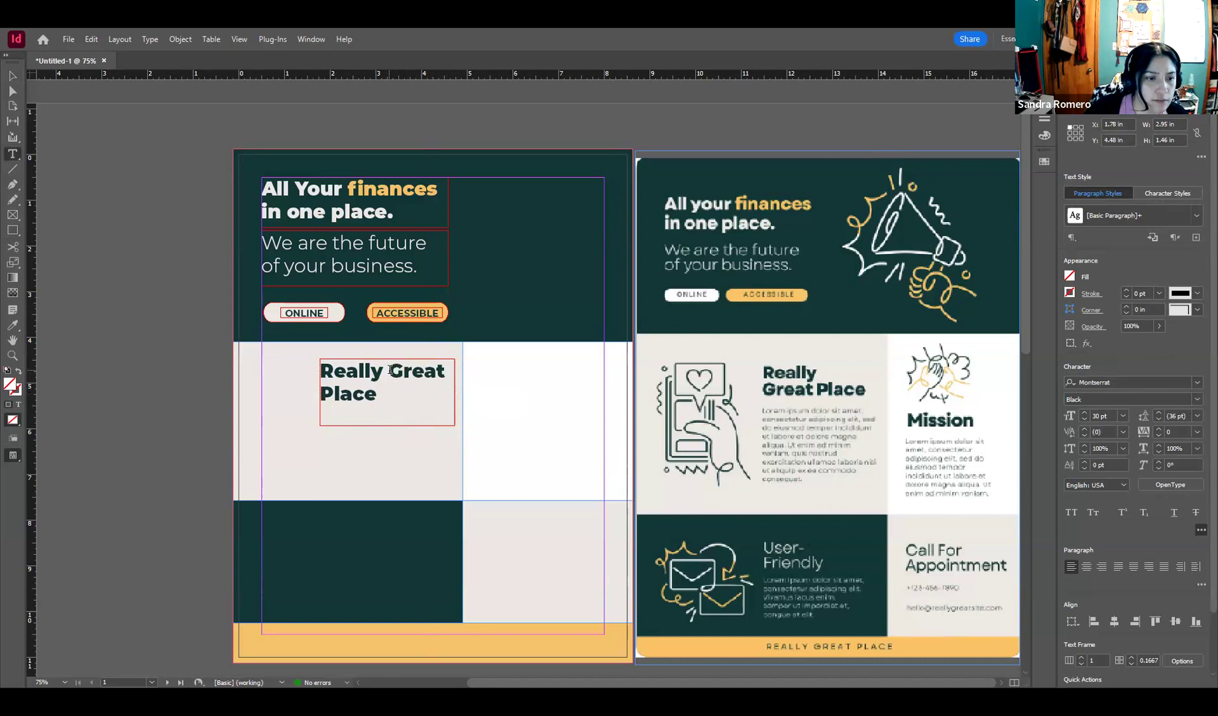
pyautogui.tripleClick(390, 371)
pyautogui.click(389, 370)
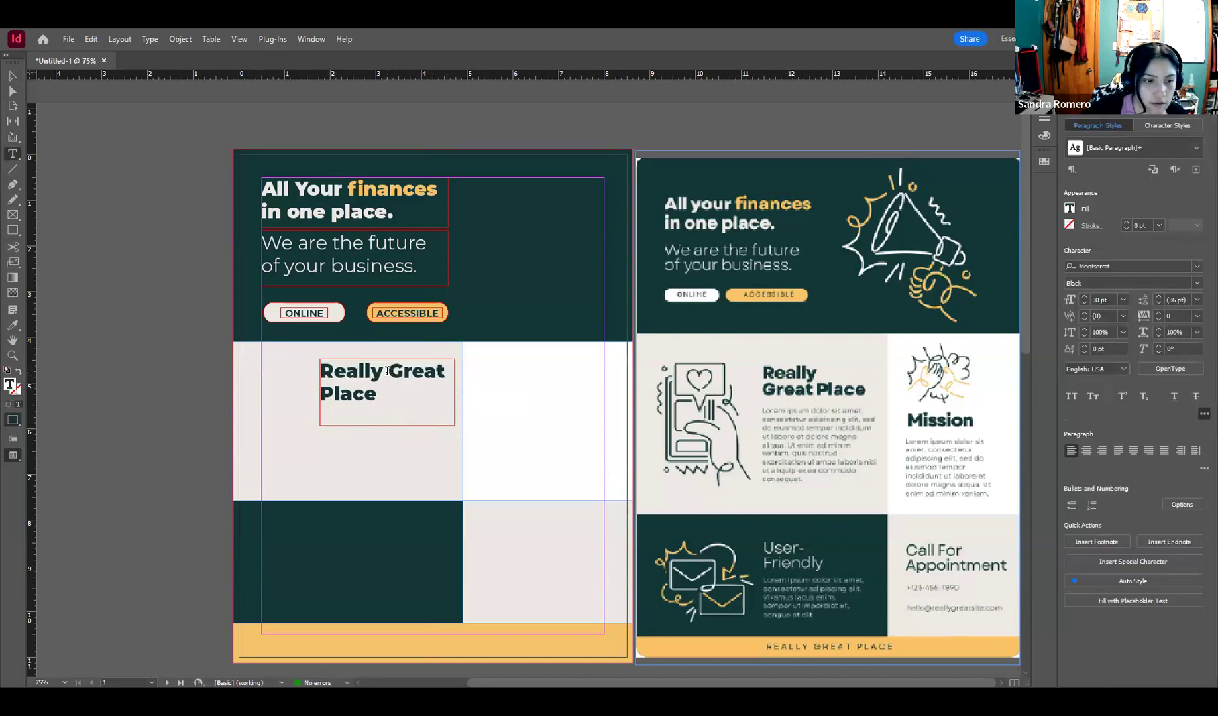
pyautogui.press('BackSpace')
pyautogui.press('Return')
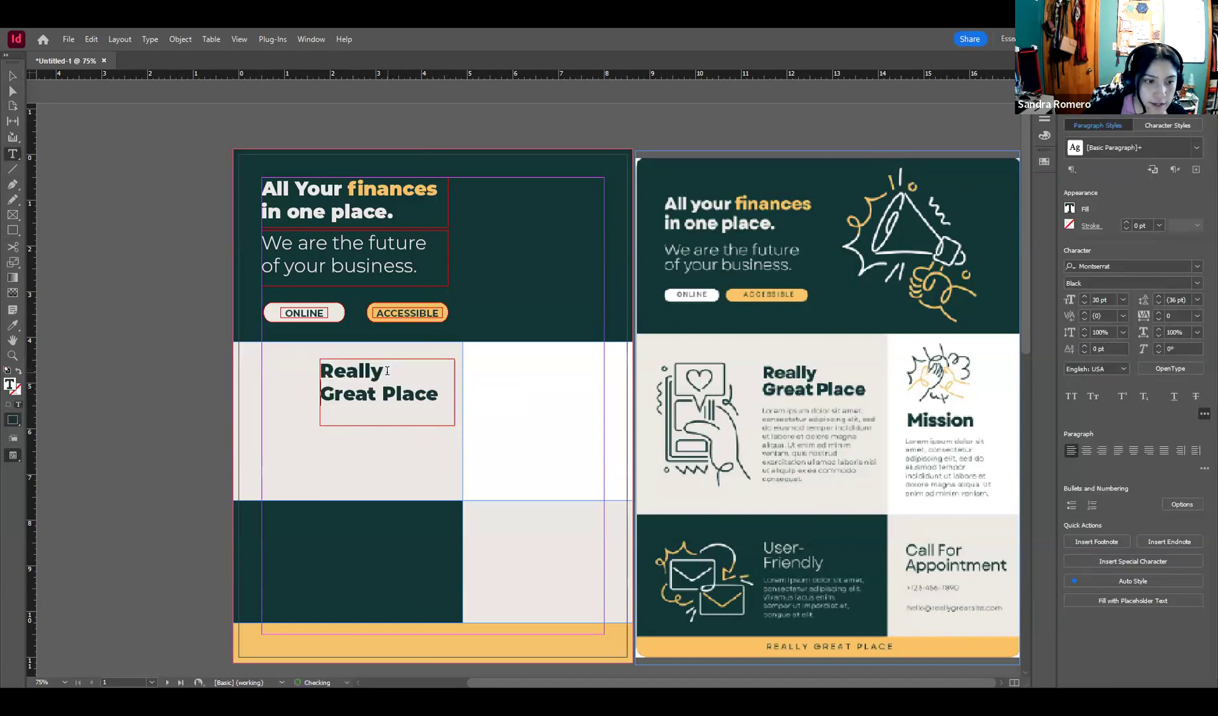
# Step: Shorten the "Really Great Place" frame to about 1.1 in high, closer to its two lines of text
pyautogui.click(12, 75)
pyautogui.click(351, 419)
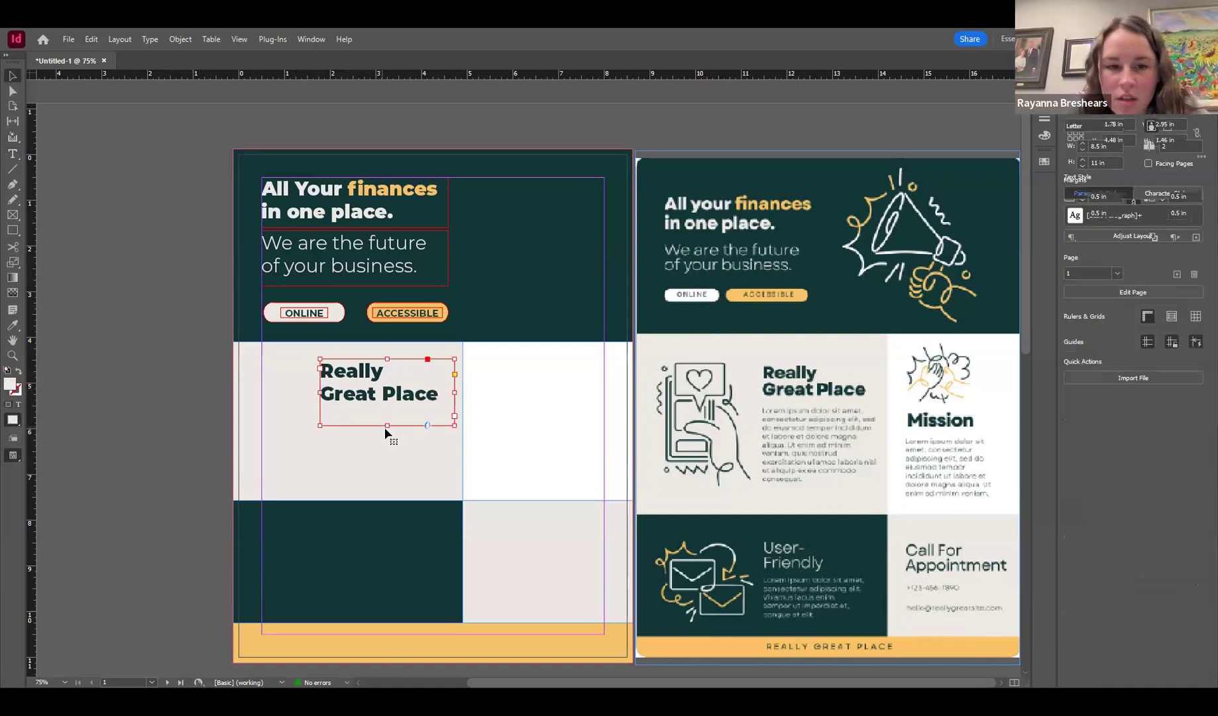
pyautogui.moveTo(387, 424); pyautogui.dragTo(389, 409)
pyautogui.click(148, 356)
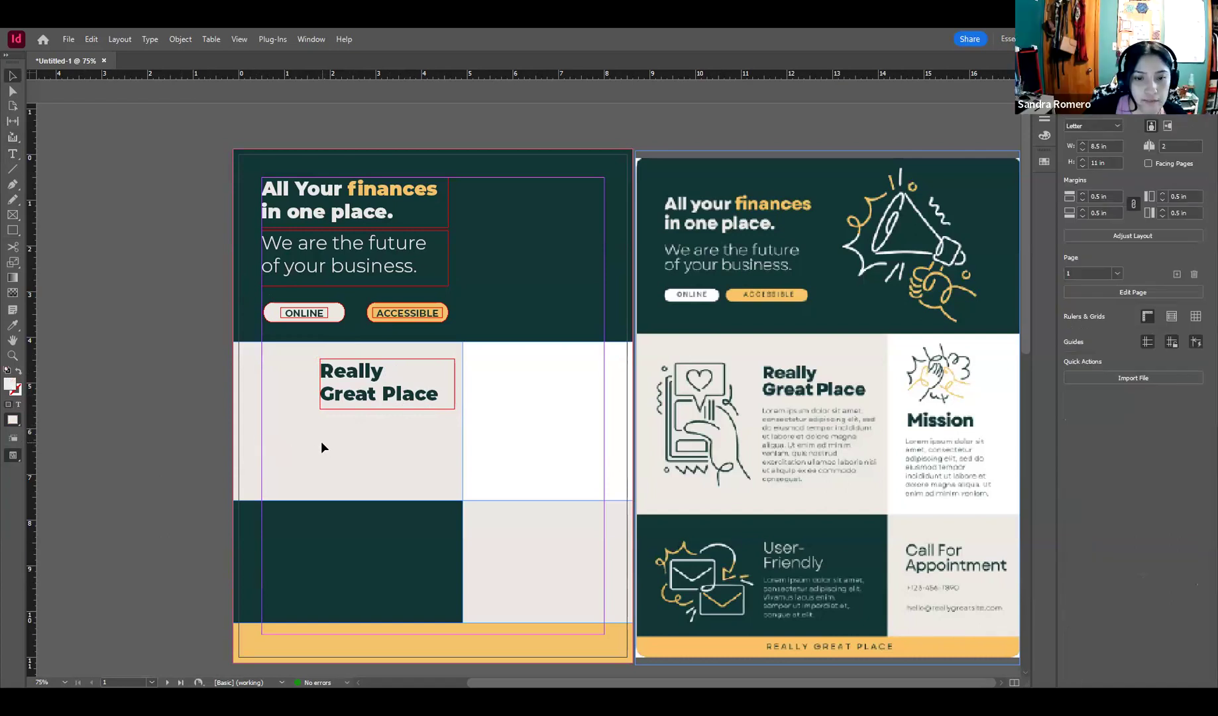
# Step: Duplicate the "Really Great Place" frame directly below the original within the beige block
pyautogui.click(367, 369)
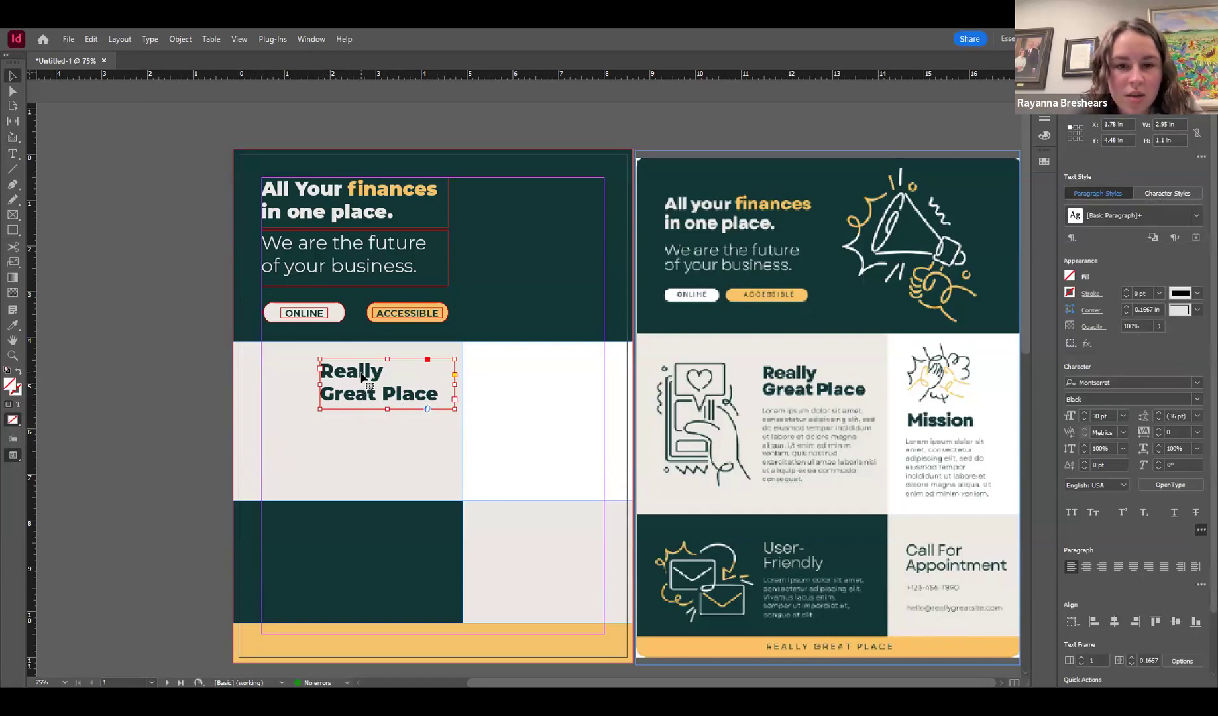
pyautogui.click(194, 376)
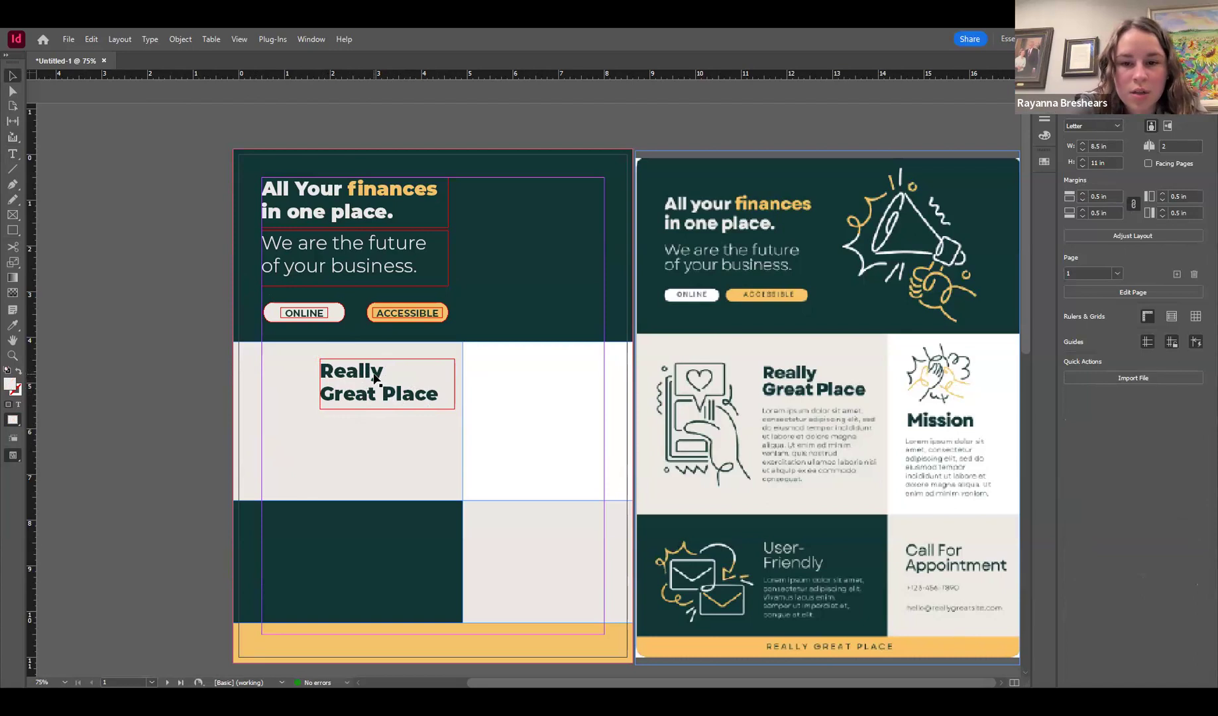
pyautogui.moveTo(375, 378); pyautogui.dragTo(375, 436)
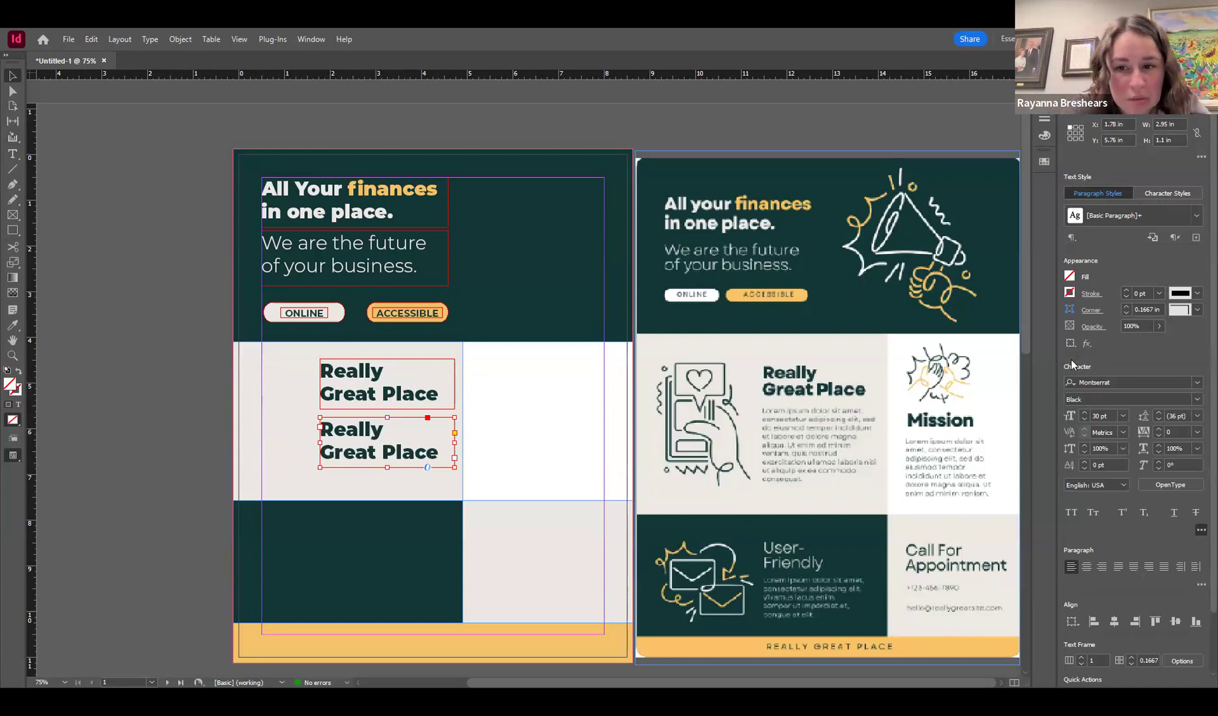
# Step: Set the text size in the duplicated frame below the heading to 10 pt and replace its words with placeholder text
pyautogui.click(1102, 415)
pyautogui.write('10')
pyautogui.press('Return')
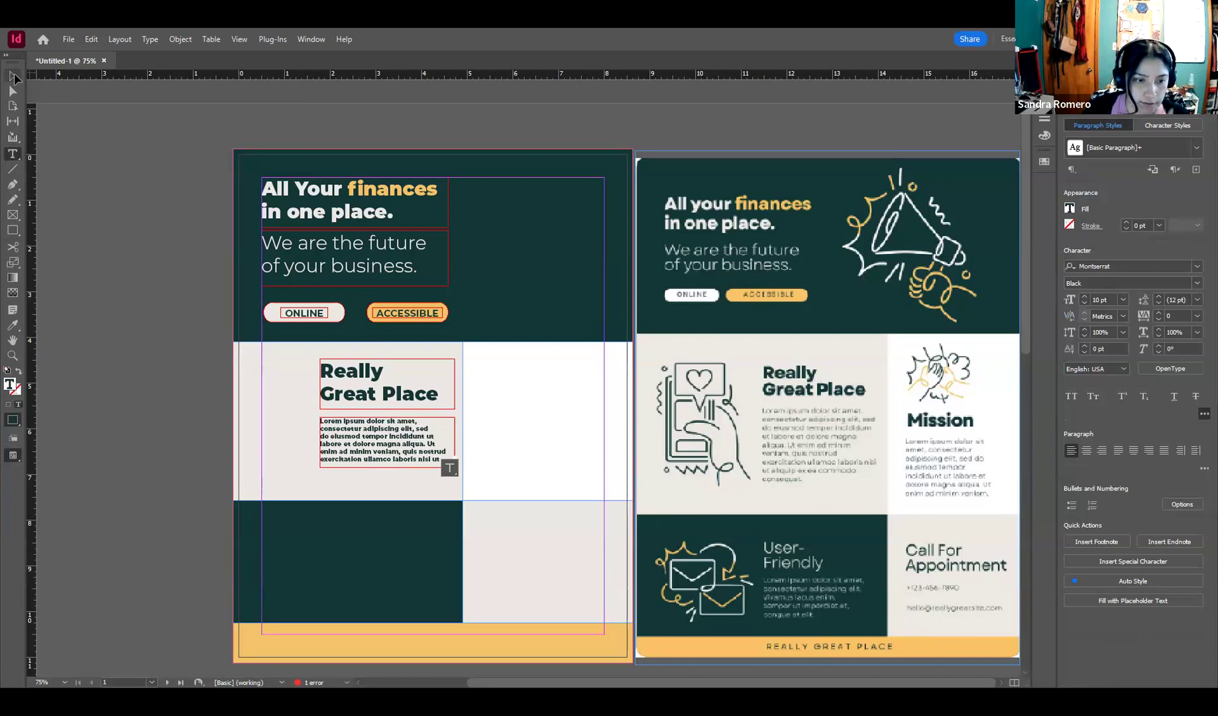
pyautogui.click(13, 77)
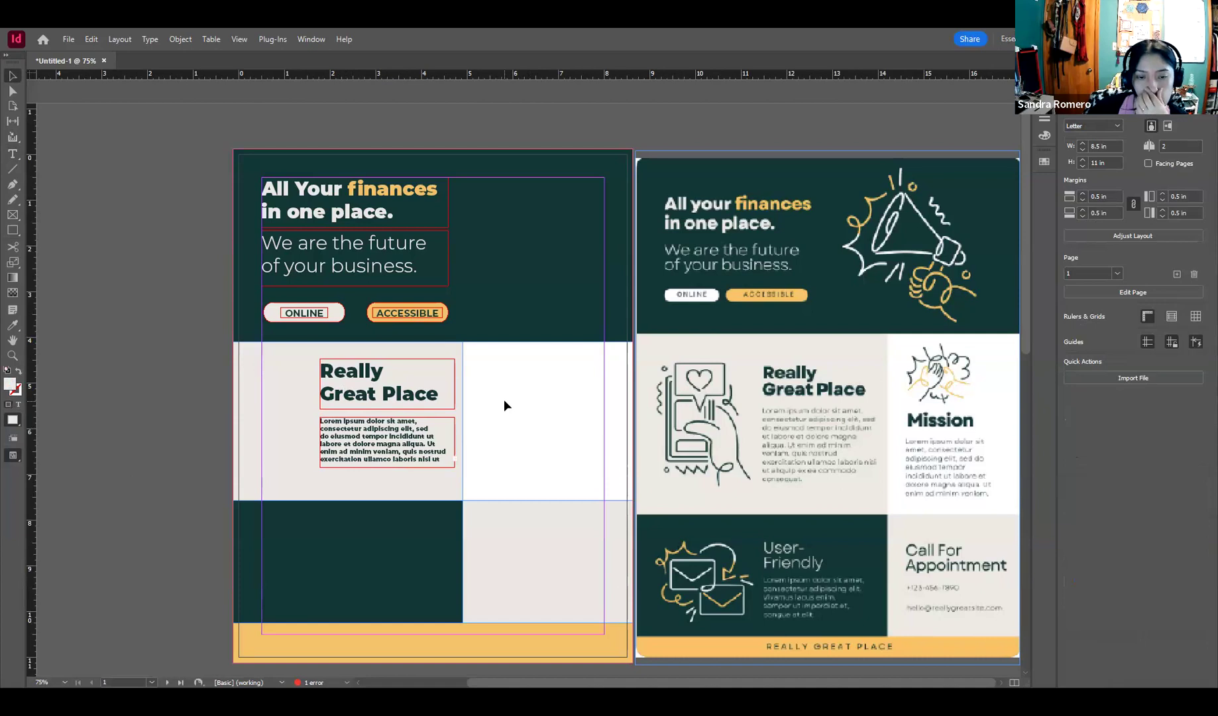
# Step: Lengthen the body text frame and narrow it from its left edge to about 2.4 by 1.58 in
pyautogui.click(373, 445)
pyautogui.moveTo(388, 467)
pyautogui.mouseDown()
pyautogui.moveTo(393, 497)
pyautogui.moveTo(377, 483)
pyautogui.mouseUp()
pyautogui.click(236, 474)
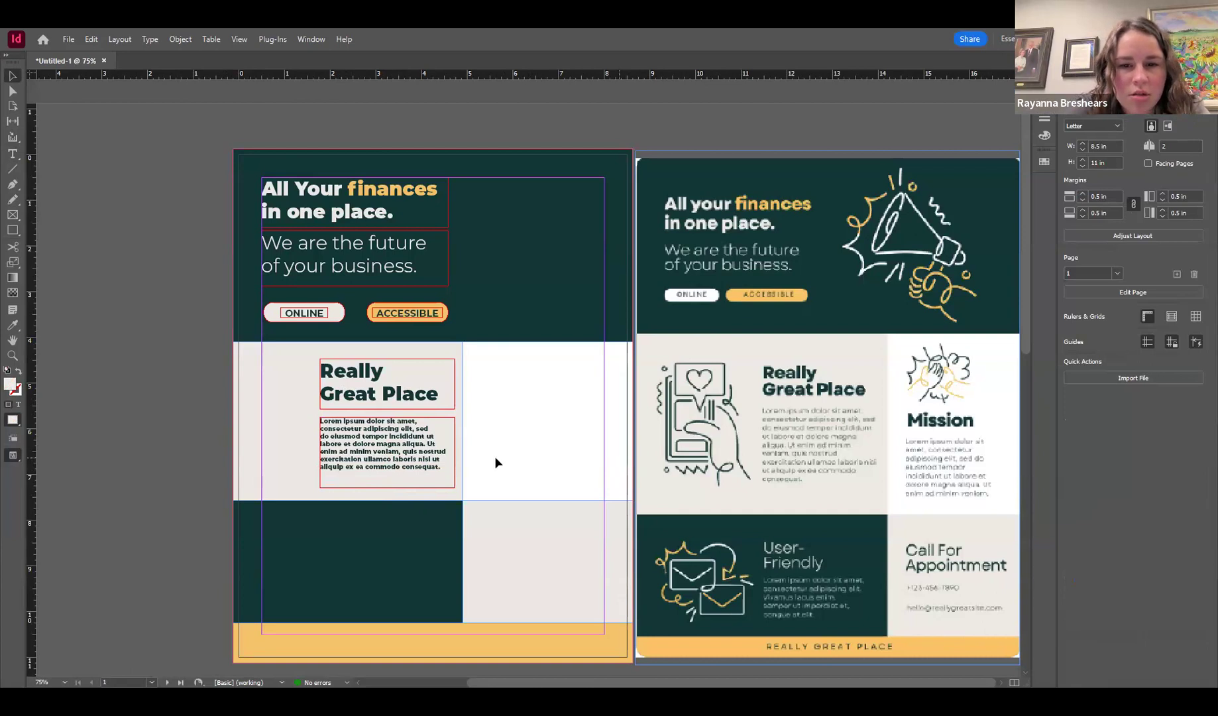
pyautogui.click(338, 372)
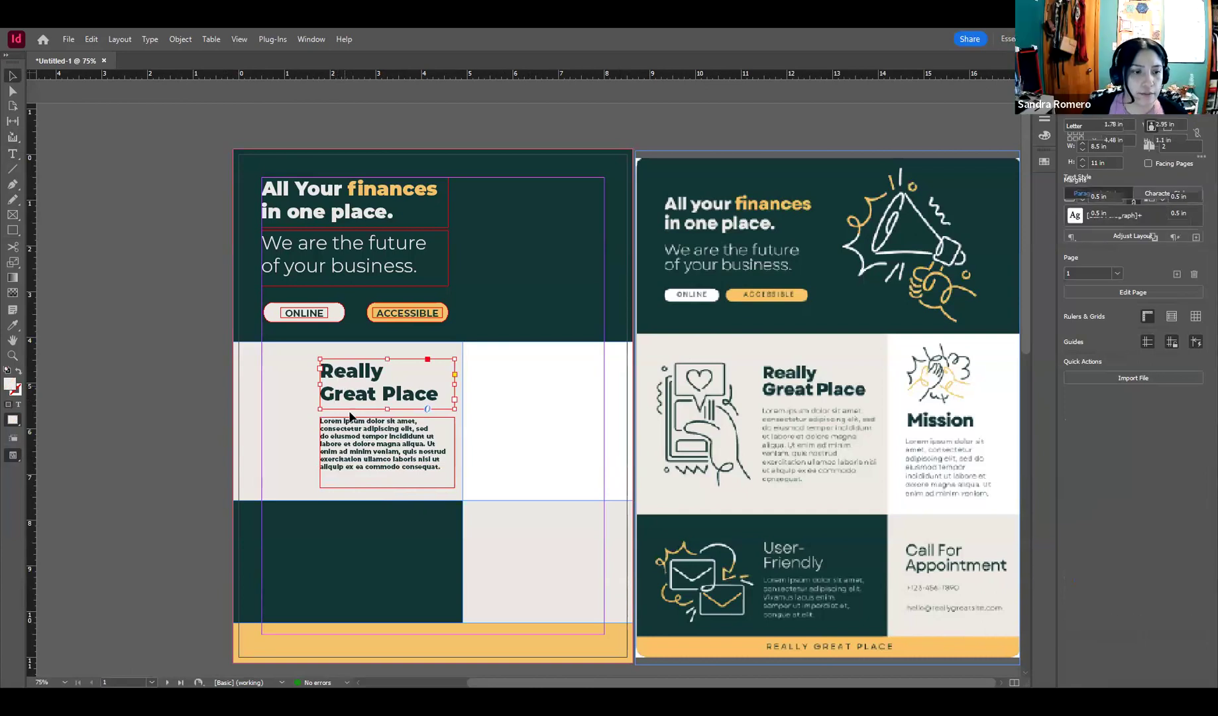
pyautogui.click(335, 442)
pyautogui.moveTo(319, 453); pyautogui.dragTo(344, 453)
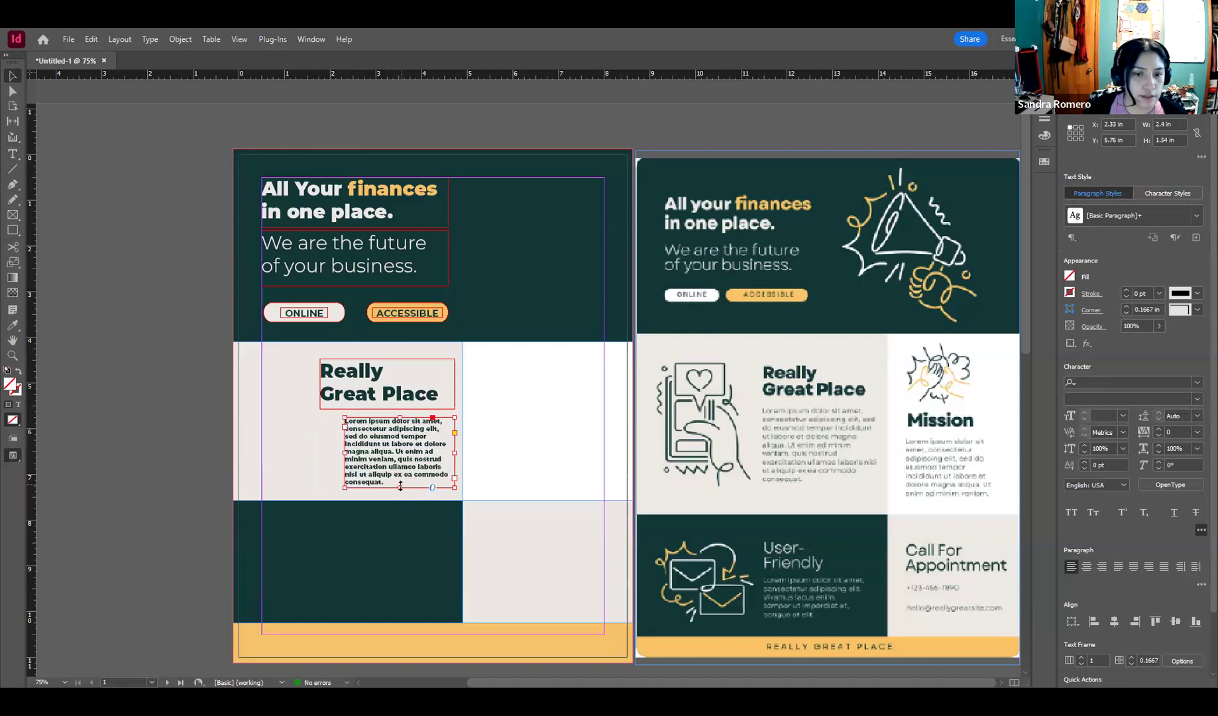
pyautogui.click(349, 383)
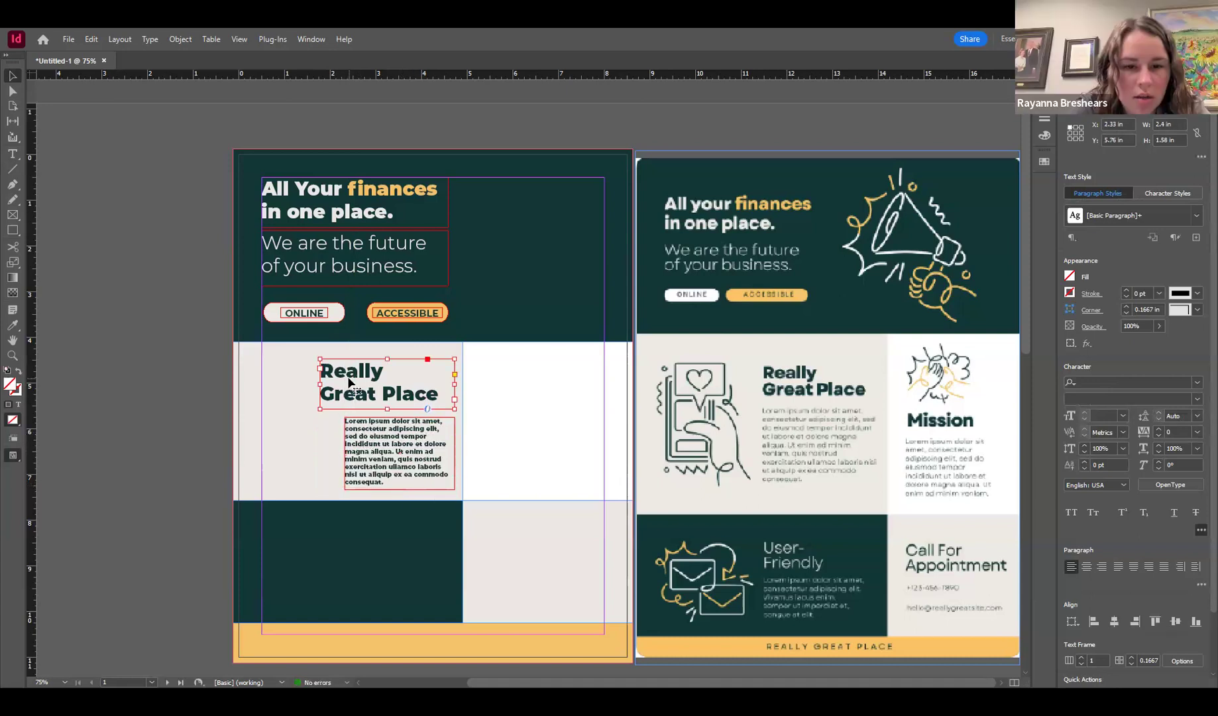
pyautogui.click(459, 428)
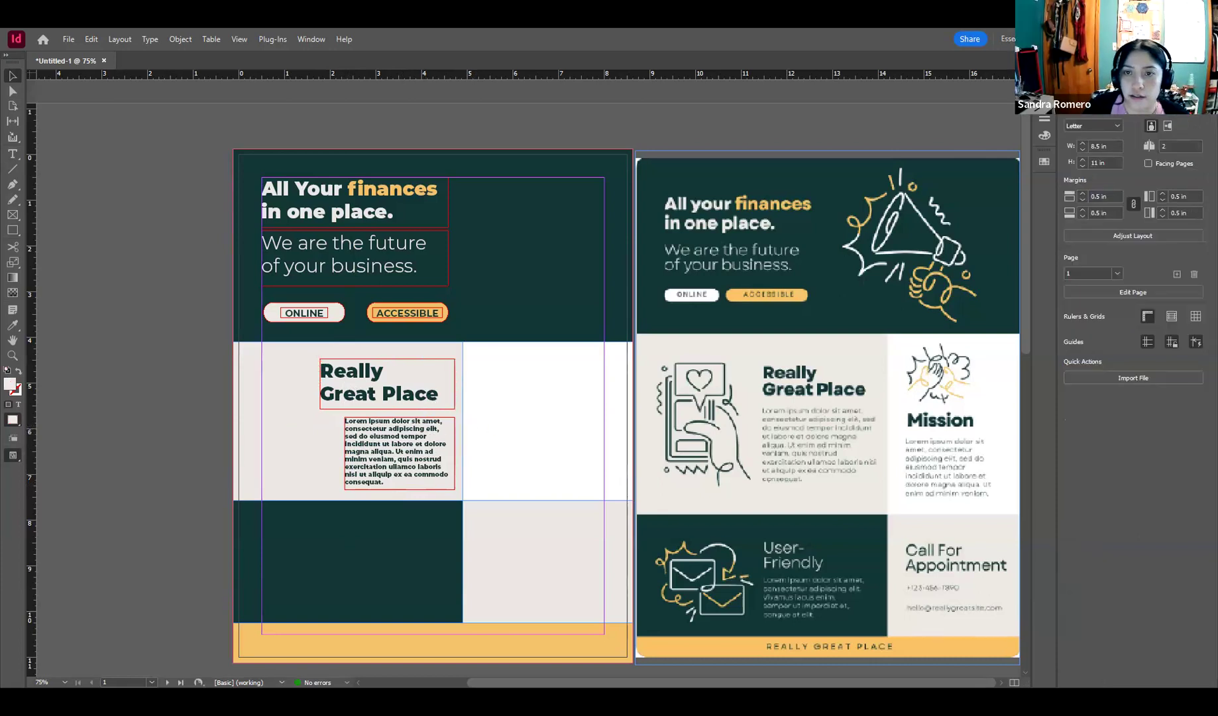
# Step: Unlock the Background layer so the colour blocks can be edited
pyautogui.click(1044, 76)
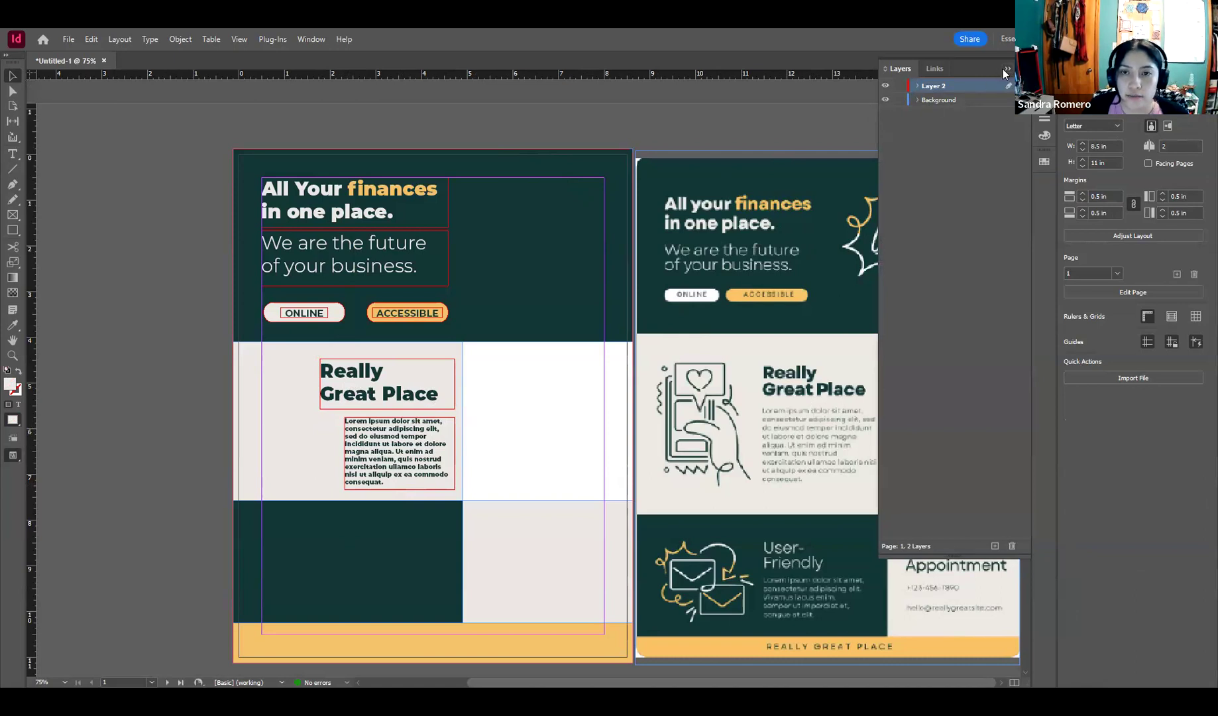
pyautogui.click(900, 100)
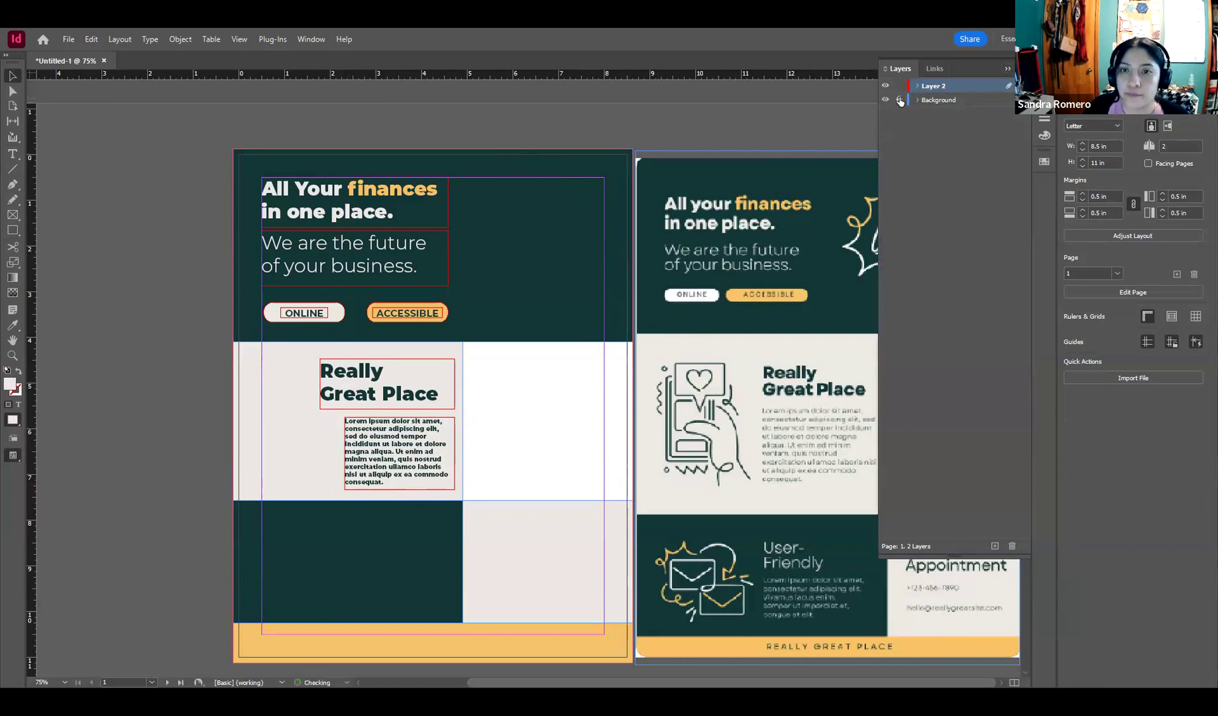
pyautogui.click(1007, 69)
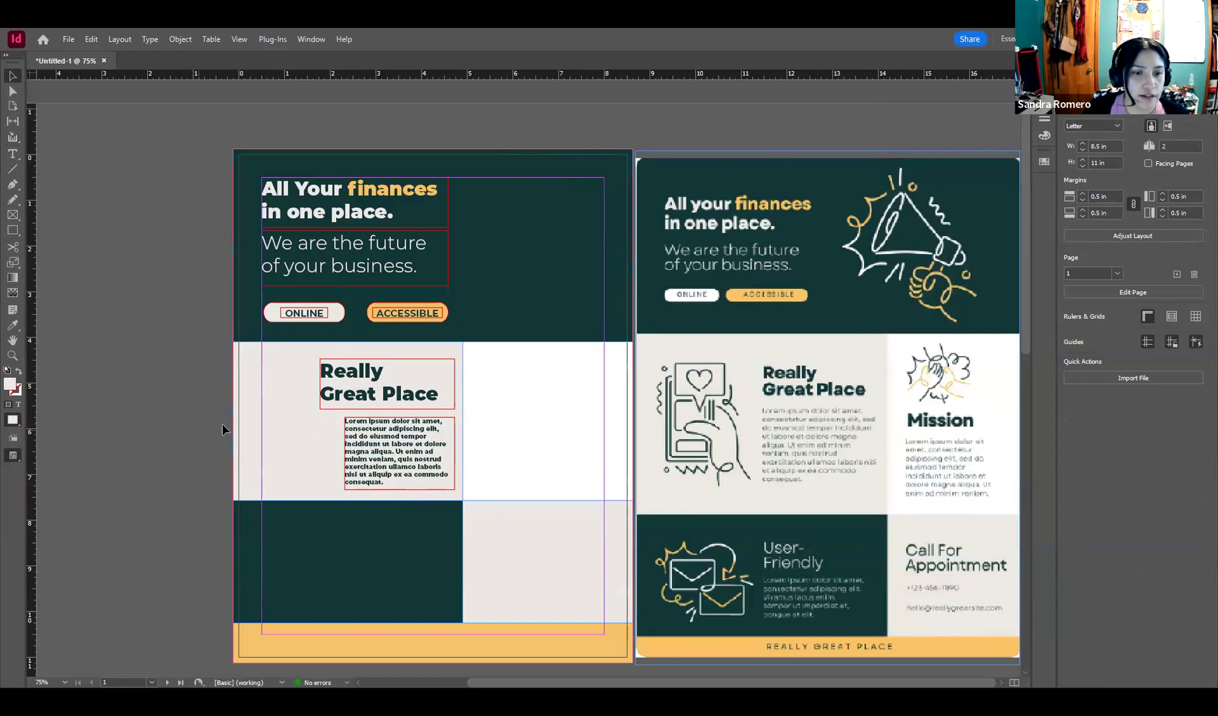
# Step: Widen the beige block to about 5.8 in and extend the dark green block beneath it to the same right edge
pyautogui.click(463, 420)
pyautogui.moveTo(463, 420); pyautogui.dragTo(499, 420)
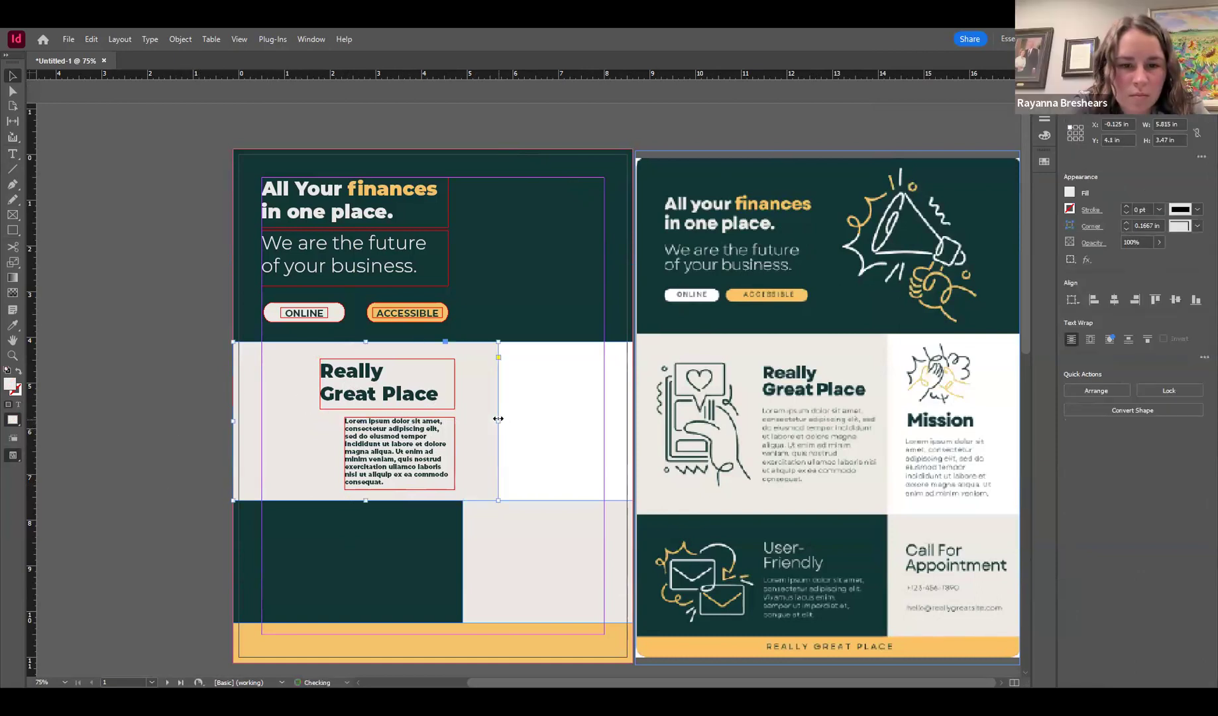
pyautogui.click(460, 563)
pyautogui.moveTo(461, 563); pyautogui.dragTo(497, 562)
pyautogui.click(476, 563)
pyautogui.click(158, 429)
# Step: Move the heading and body text frames toward the widened beige block's right edge, aligning their left edges at about X 2.545 in
pyautogui.click(403, 396)
pyautogui.keyDown('shift'); pyautogui.click(401, 456); pyautogui.keyUp('shift')
pyautogui.moveTo(388, 452)
pyautogui.mouseDown()
pyautogui.moveTo(439, 452)
pyautogui.moveTo(407, 446)
pyautogui.mouseUp()
pyautogui.click(141, 363)
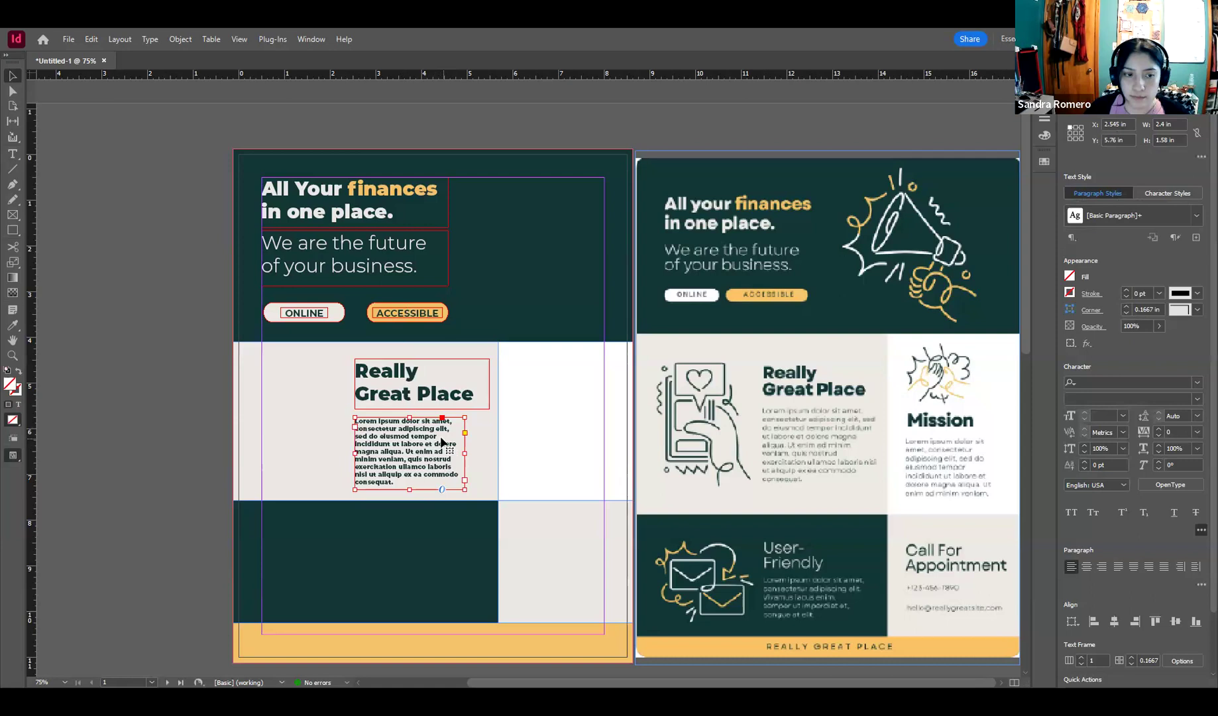
pyautogui.click(504, 409)
pyautogui.click(424, 459)
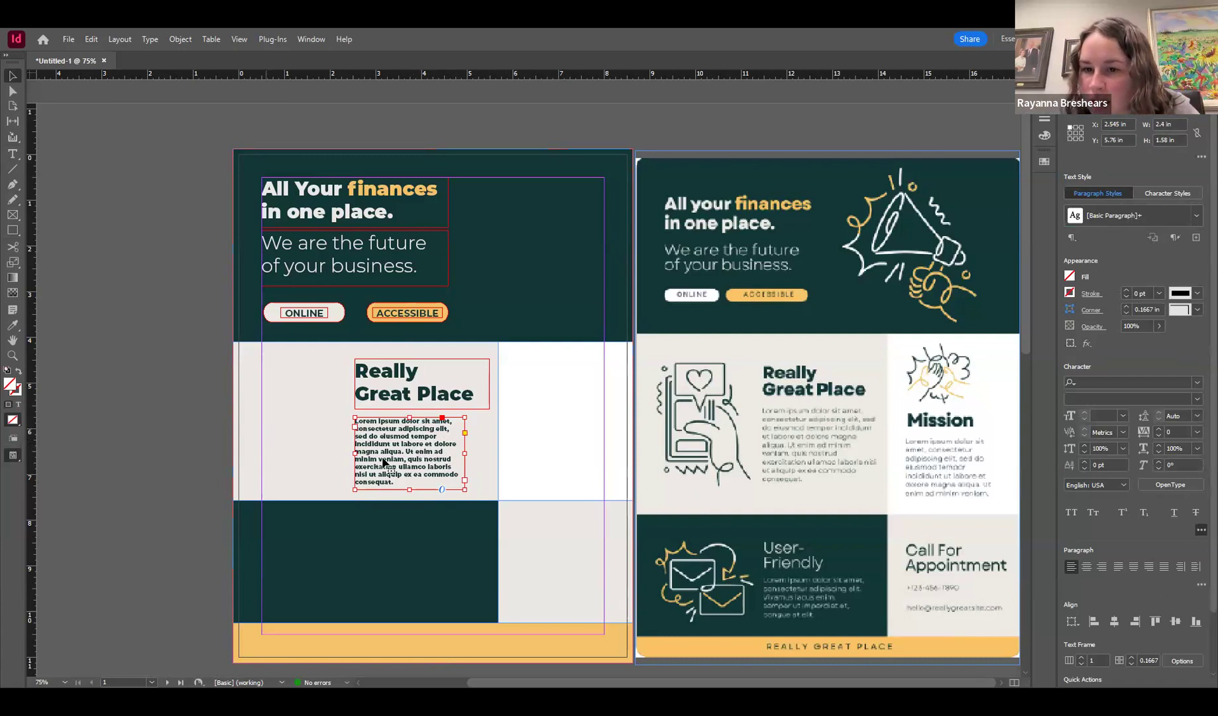
pyautogui.click(402, 393)
pyautogui.click(401, 451)
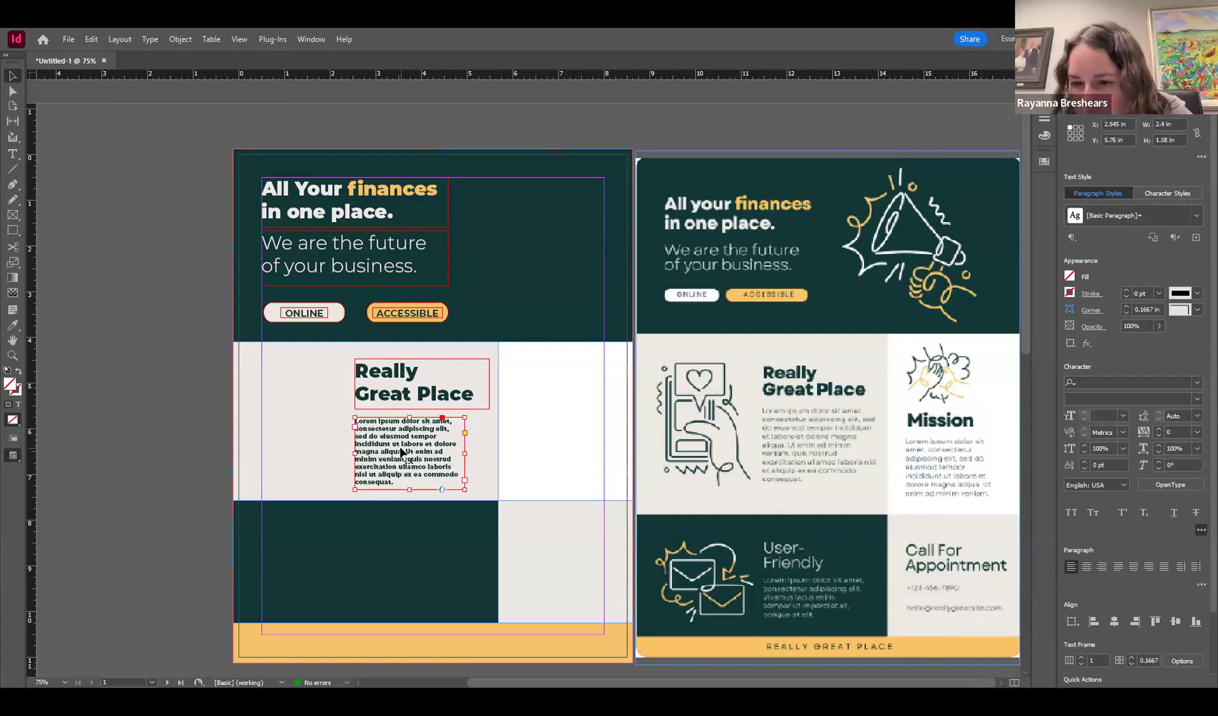
pyautogui.doubleClick(401, 436)
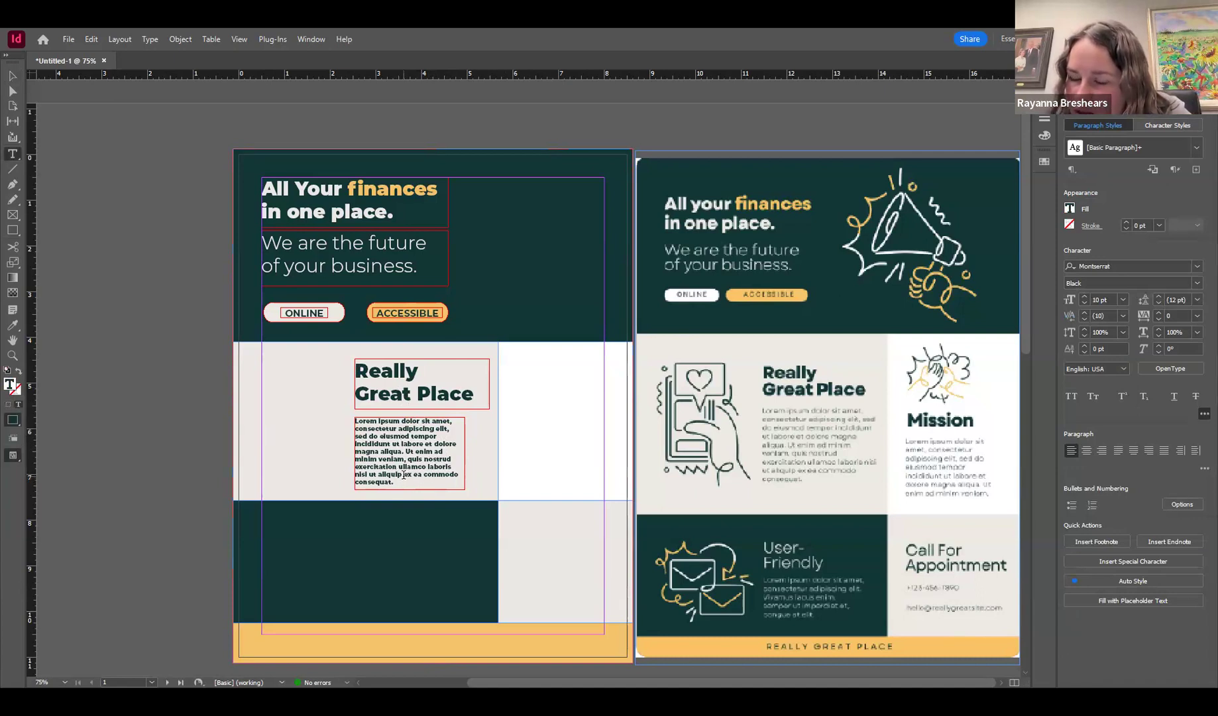
pyautogui.click(13, 75)
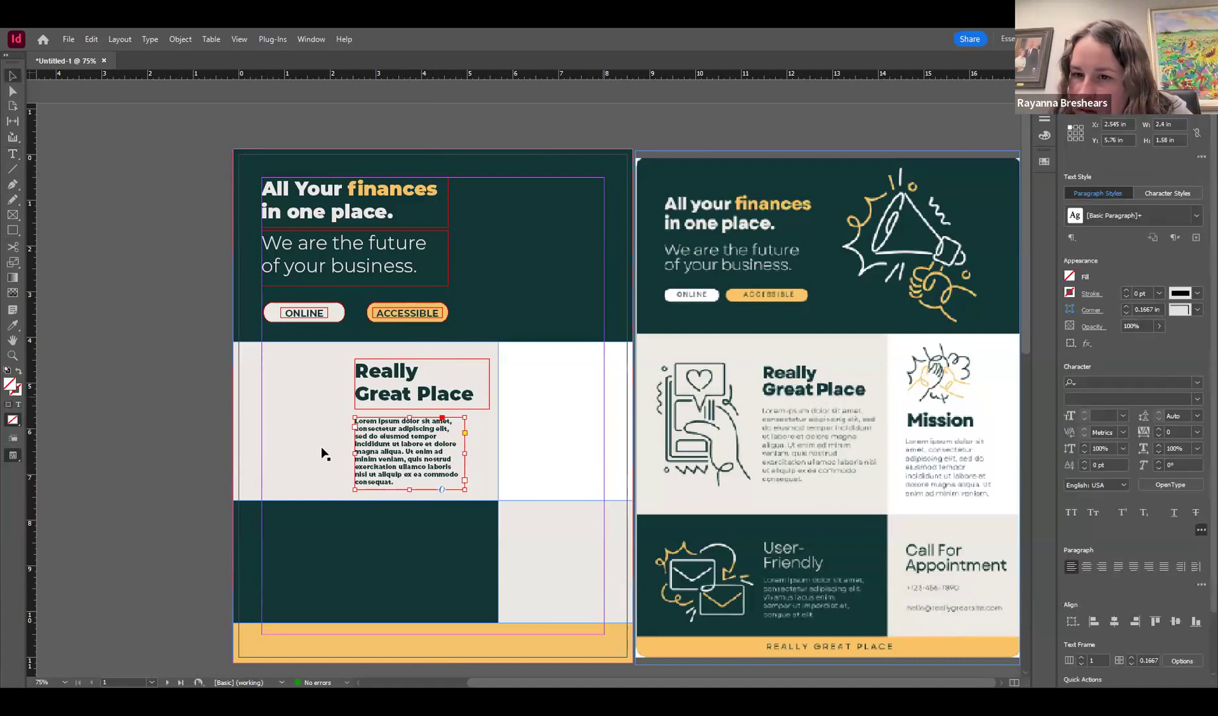
pyautogui.click(179, 388)
# Step: Try the Thin and Light font styles on all of the body text under the heading, and settle on Regular
pyautogui.click(398, 462)
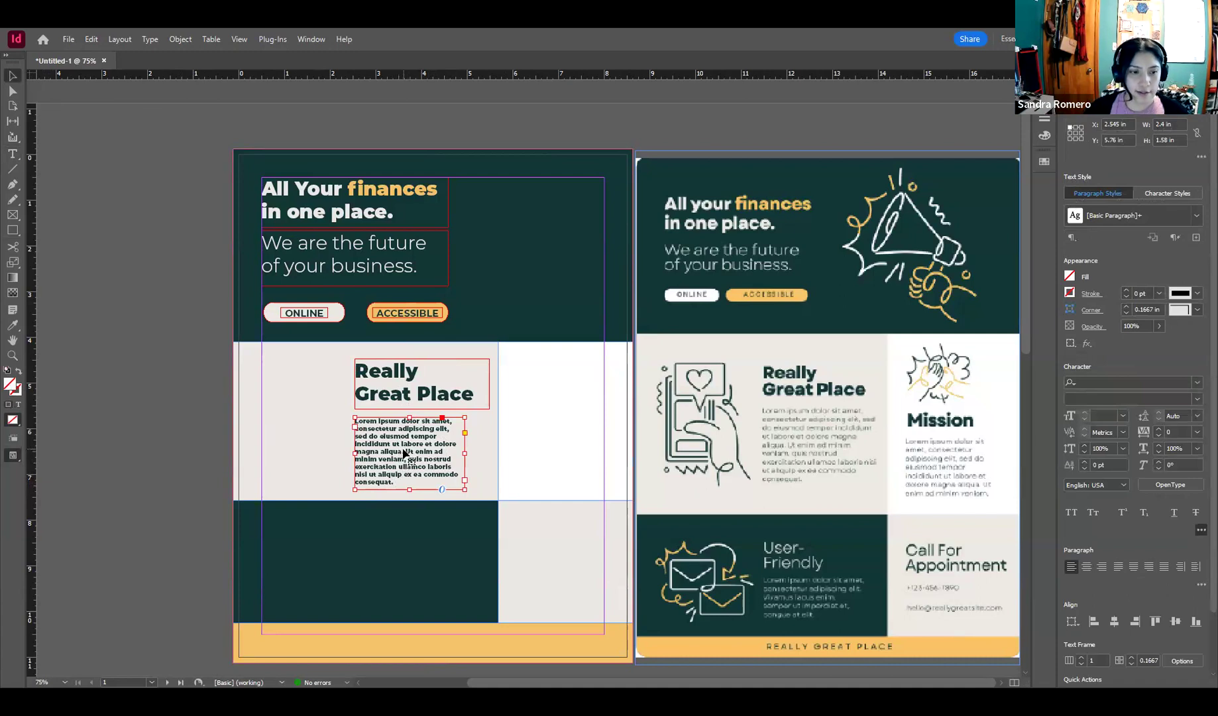
pyautogui.tripleClick(401, 451)
pyautogui.click(380, 437)
pyautogui.doubleClick(392, 458)
pyautogui.hotkey('ctrl', 'a')
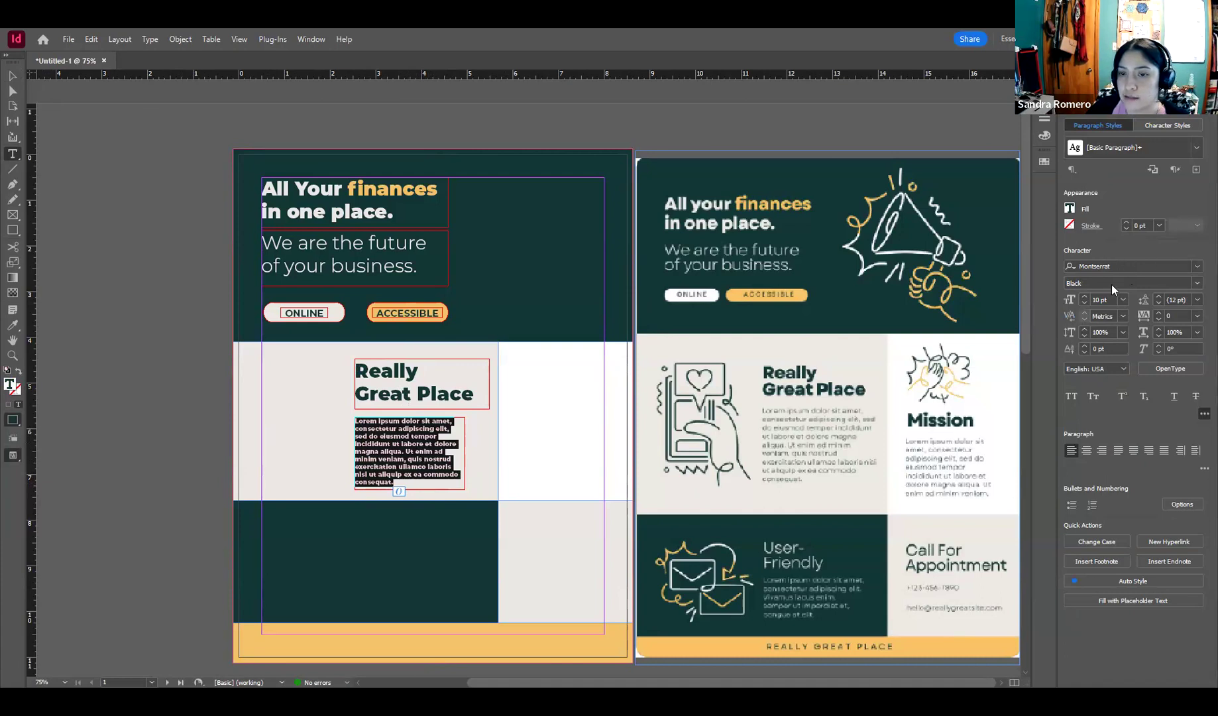
pyautogui.click(1196, 284)
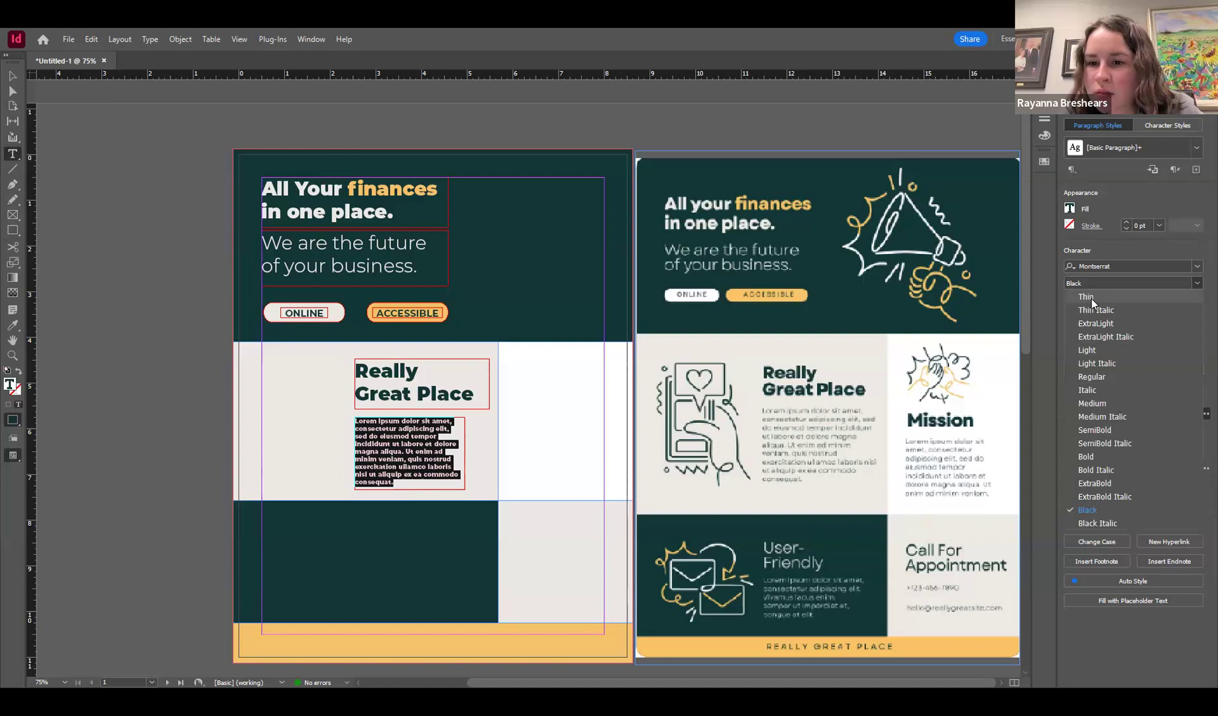
pyautogui.click(1087, 297)
pyautogui.click(1198, 286)
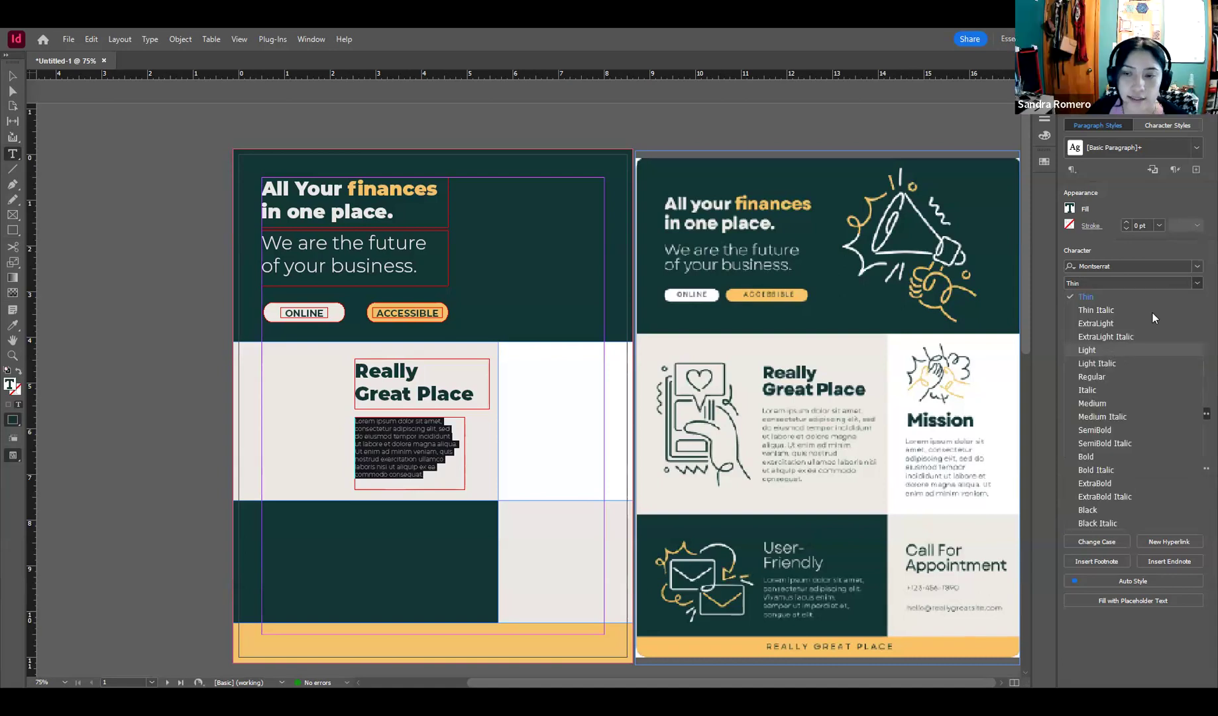
pyautogui.click(1109, 348)
pyautogui.click(1198, 286)
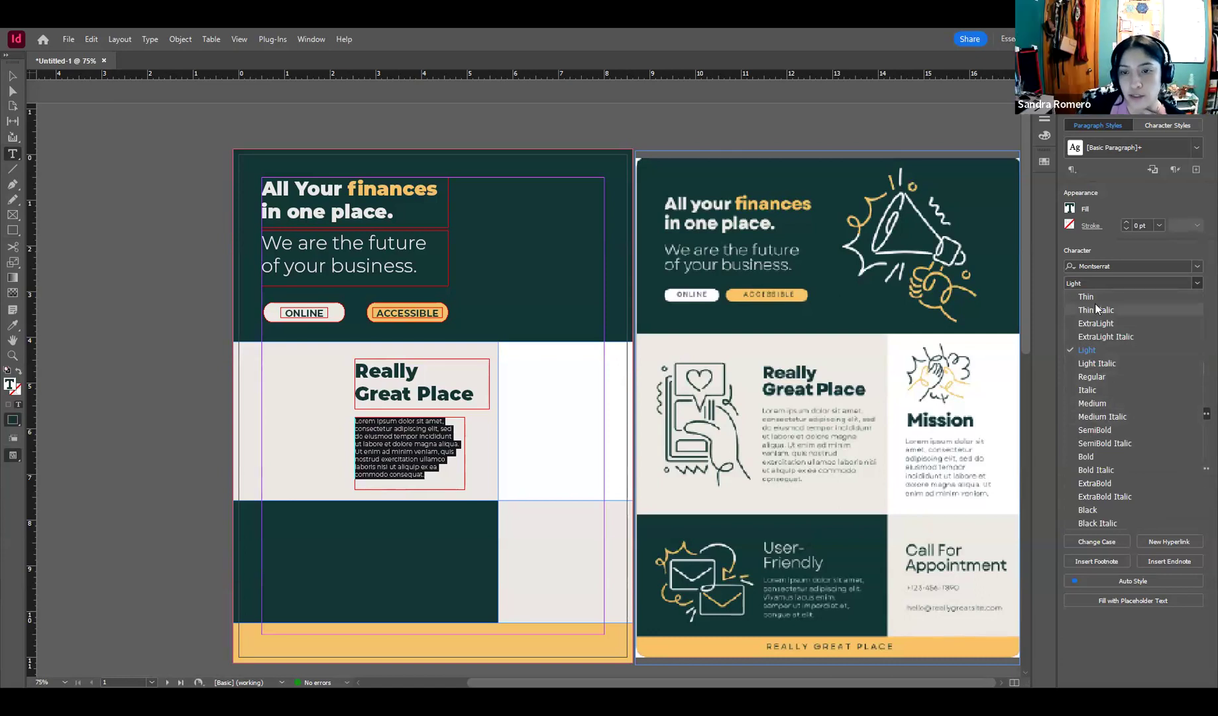
pyautogui.click(1091, 377)
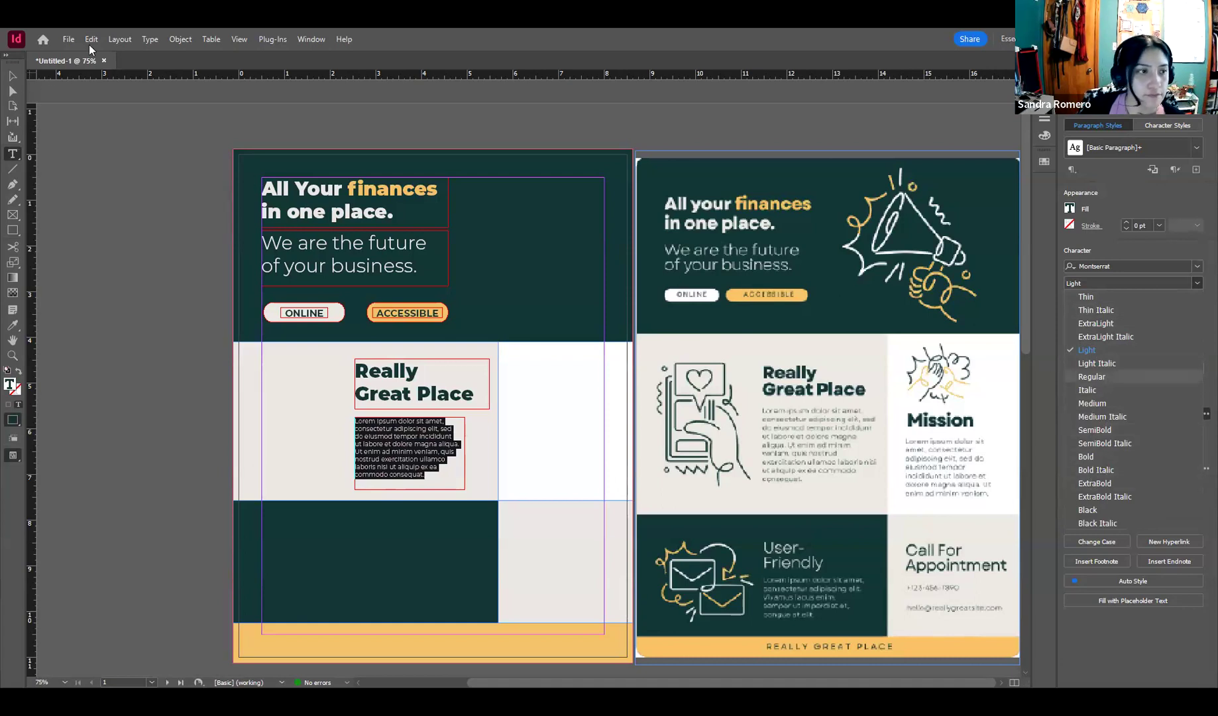
pyautogui.click(11, 78)
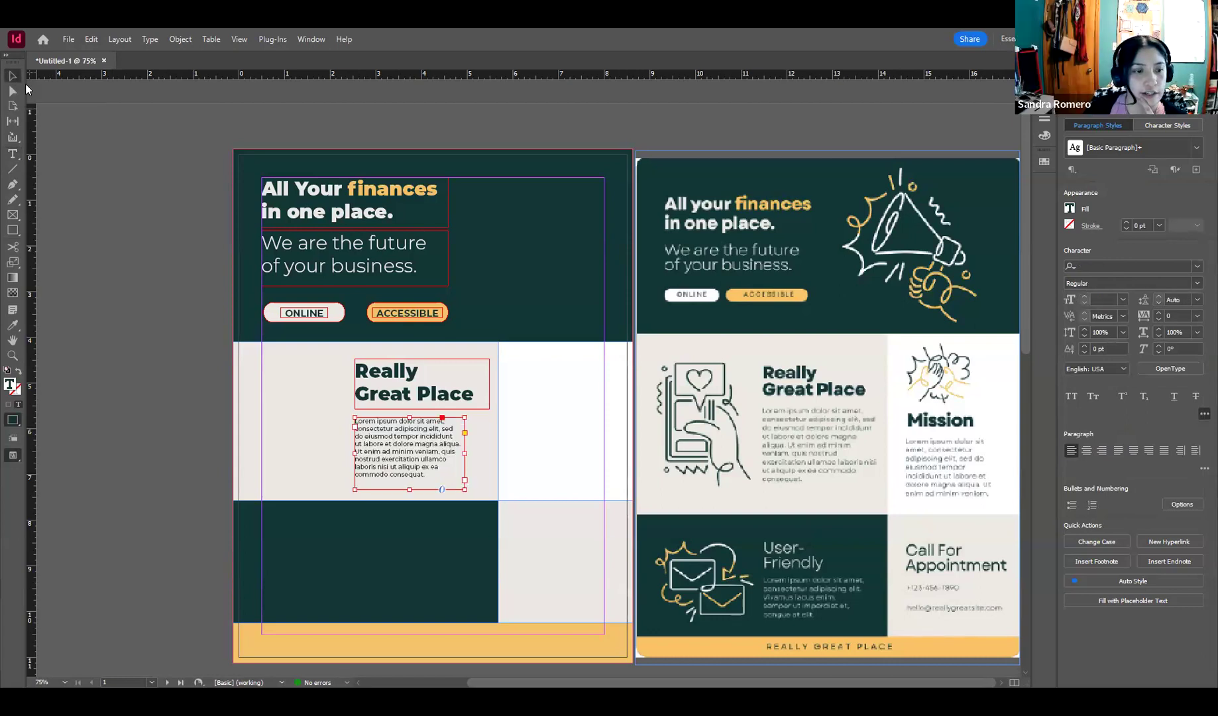
pyautogui.click(133, 188)
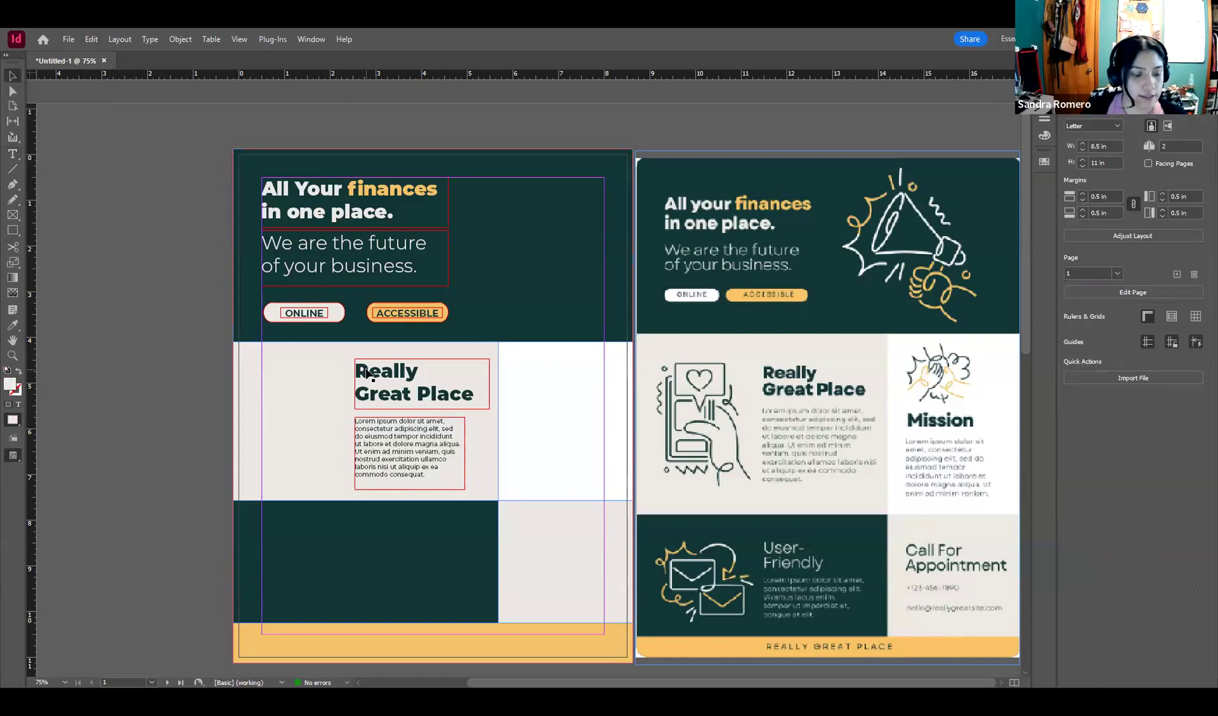
# Step: Examine the "Really Great Place" heading and body text up close and compare their size and weight with the reference layout
pyautogui.press('w')
pyautogui.press('w')
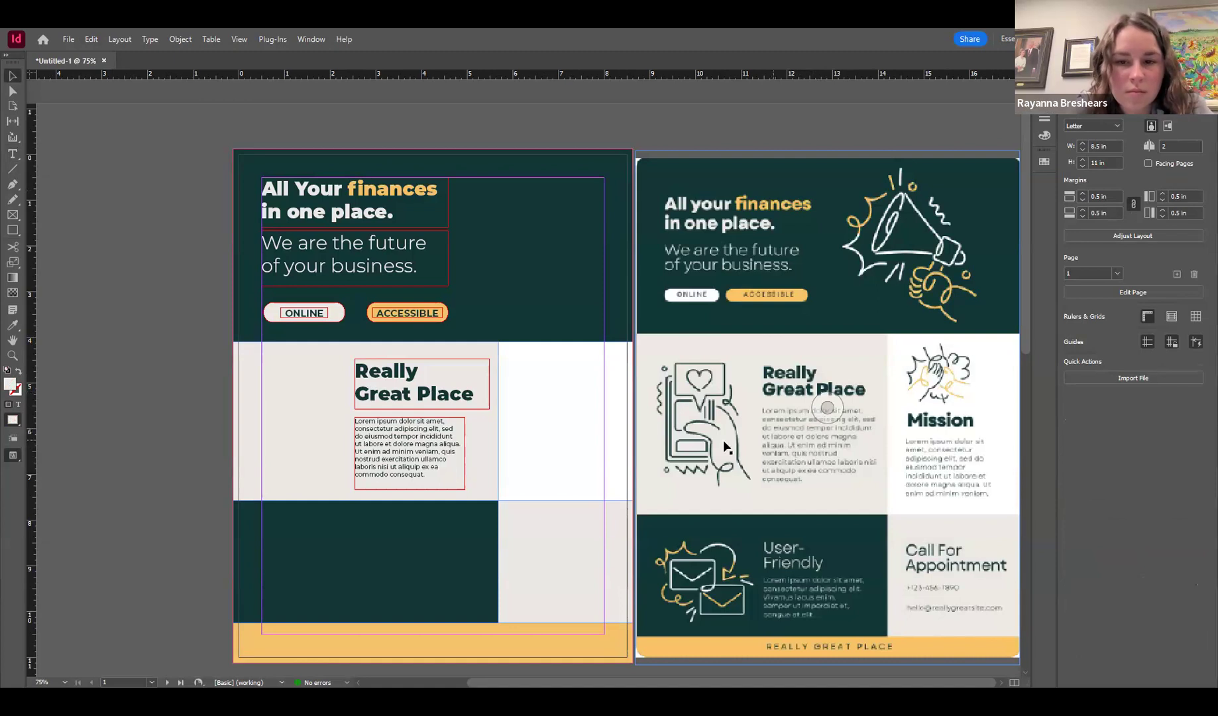
pyautogui.scroll(5, 389, 468)
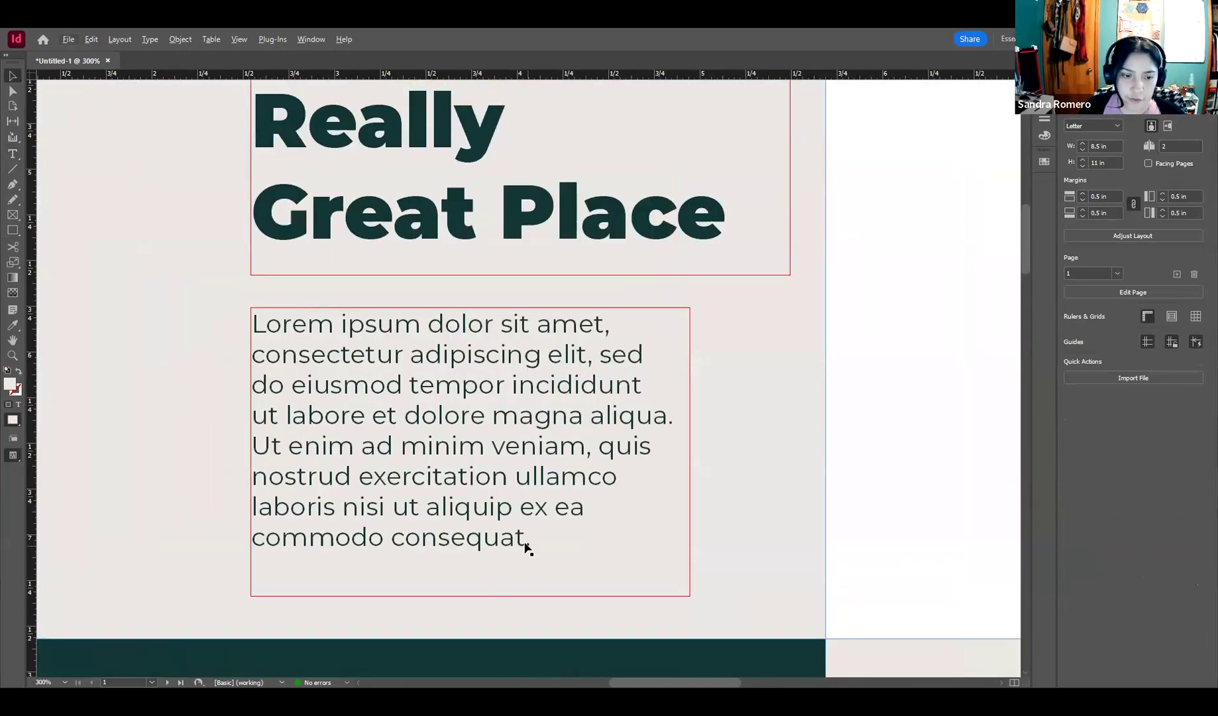
pyautogui.scroll(-4, 492, 516)
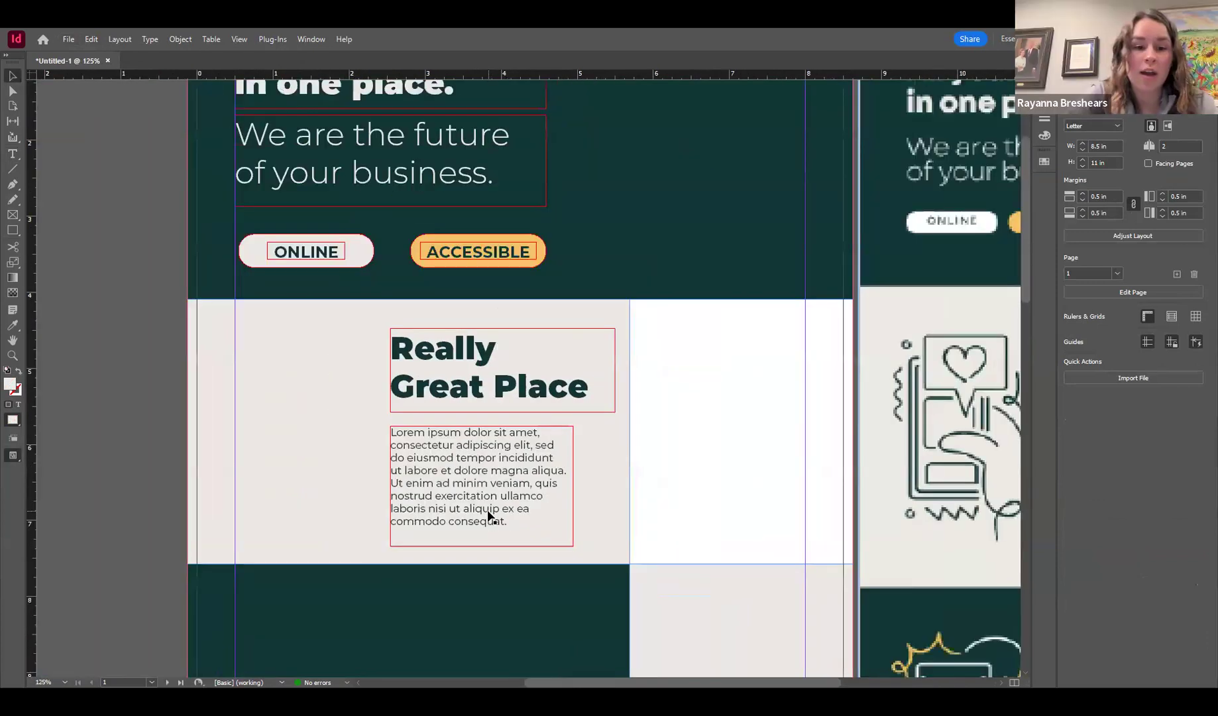
pyautogui.scroll(-1, 491, 516)
pyautogui.scroll(2, 490, 511)
pyautogui.scroll(-1, 489, 509)
pyautogui.moveTo(642, 506); pyautogui.dragTo(501, 413)
pyautogui.scroll(-1, 549, 516)
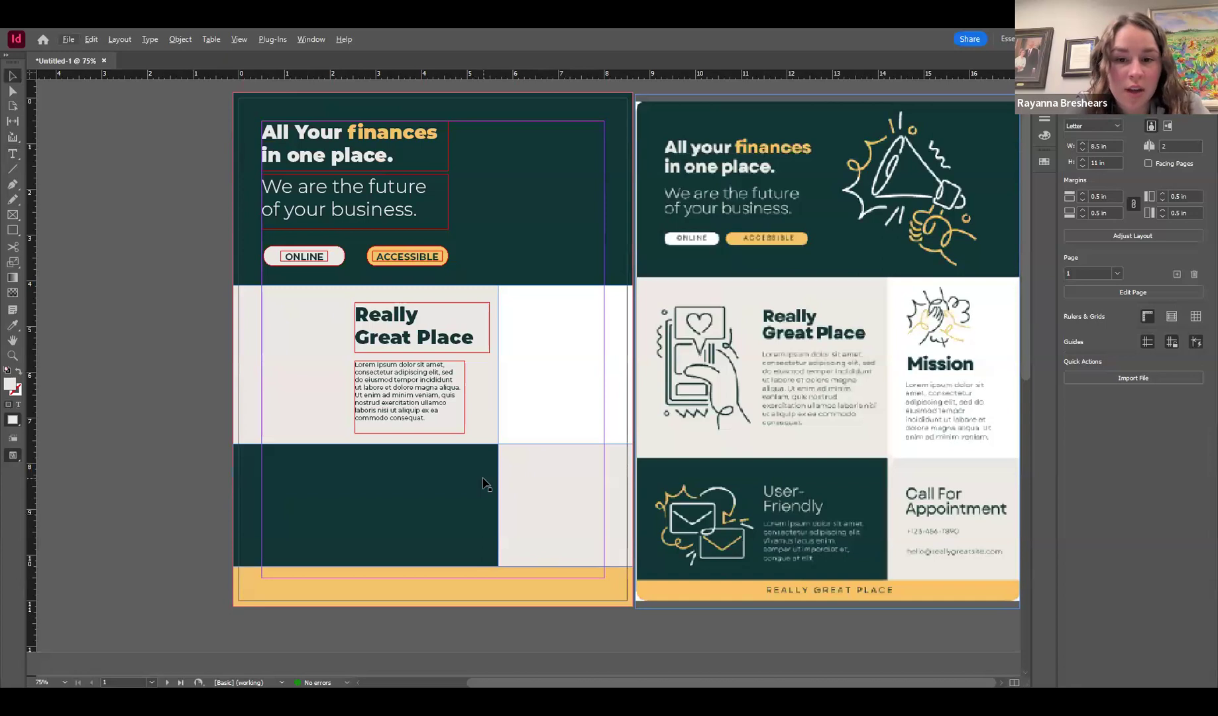
pyautogui.click(405, 392)
pyautogui.scroll(1, 369, 386)
pyautogui.click(284, 379)
pyautogui.scroll(3, 407, 395)
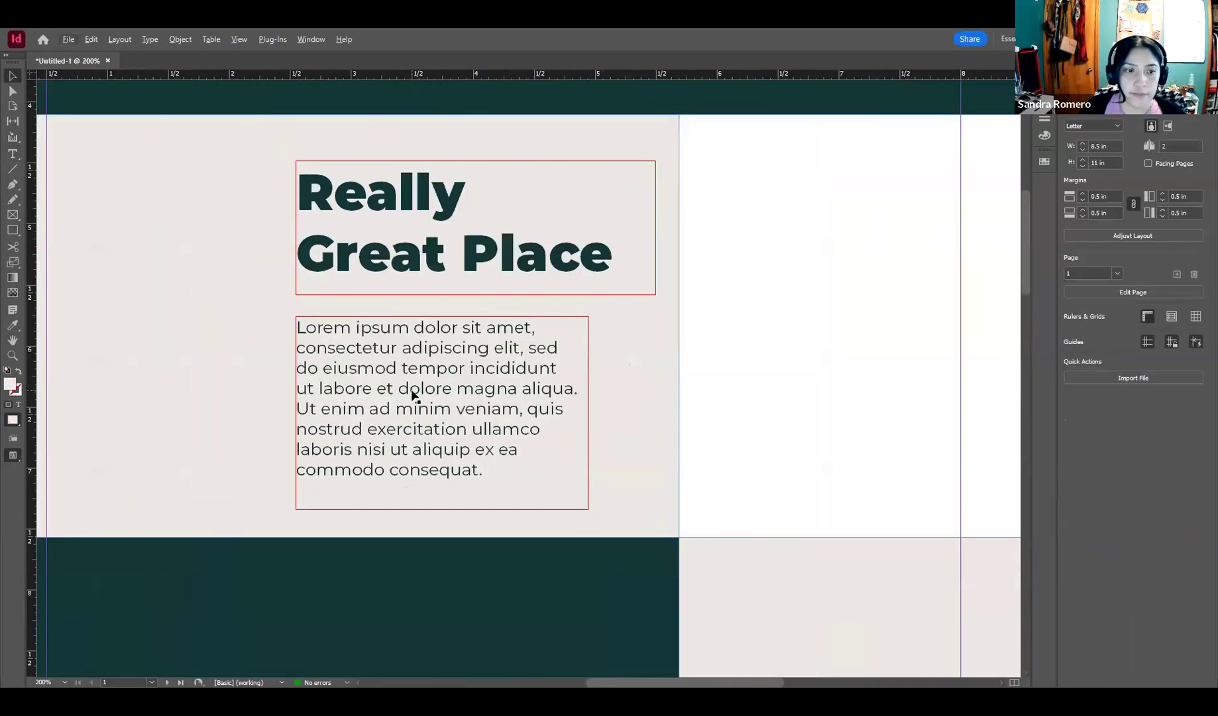
# Step: Check the character formatting of the opening words "Lorem ipsum" and compare the beige block with the reference again
pyautogui.doubleClick(409, 331)
pyautogui.moveTo(408, 331); pyautogui.dragTo(297, 325)
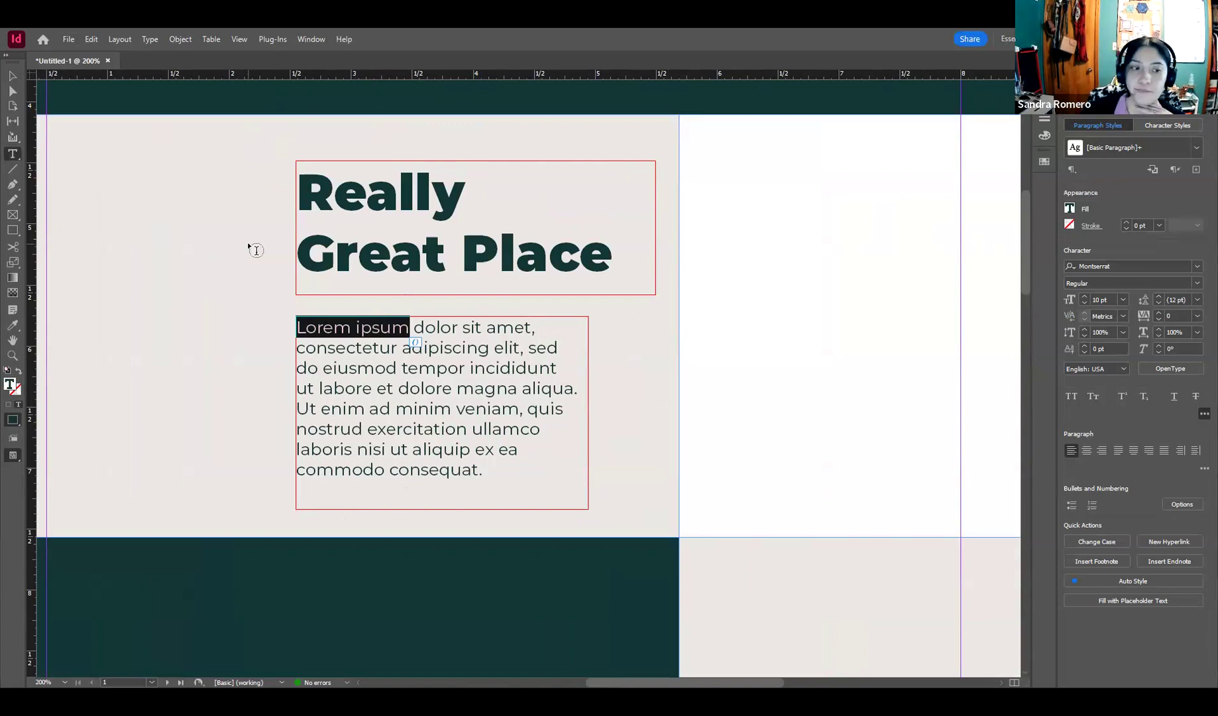
pyautogui.click(12, 77)
pyautogui.click(189, 228)
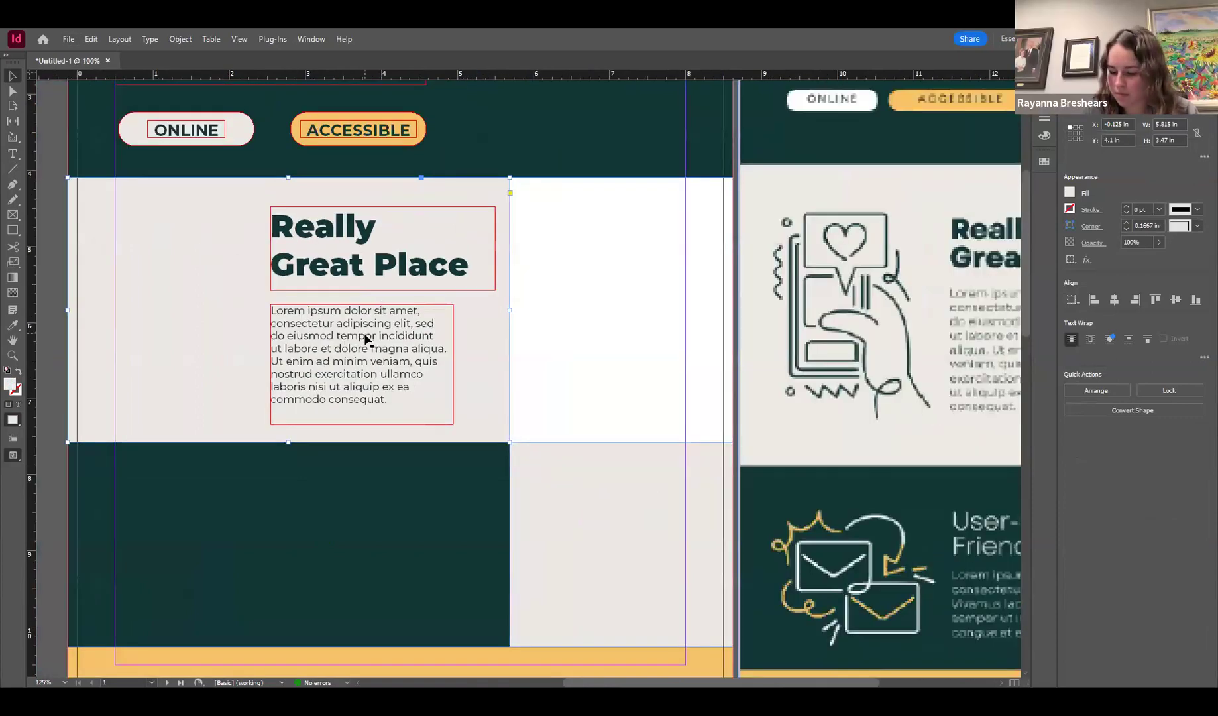
pyautogui.hotkey('ctrl', '-')
pyautogui.hotkey('ctrl', '-')
pyautogui.hotkey('ctrl', '1')
pyautogui.hscroll(2, 408, 344)
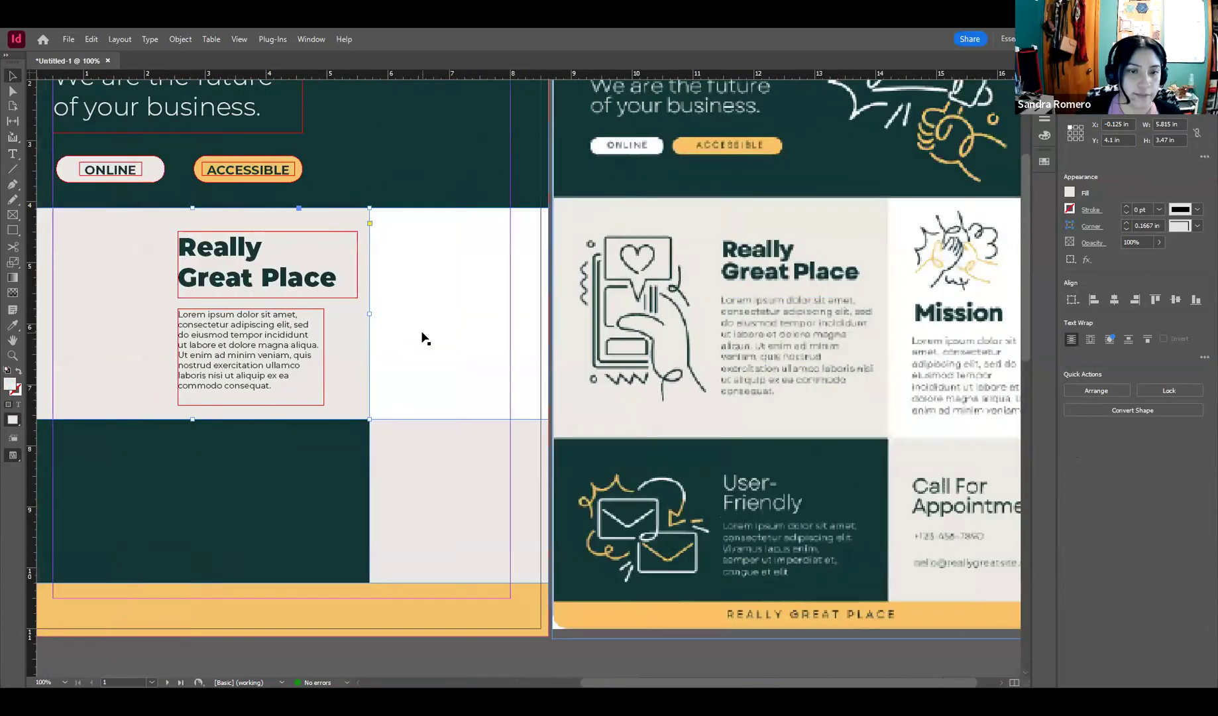
pyautogui.hscroll(-2, 399, 341)
pyautogui.scroll(-1, 398, 341)
pyautogui.click(171, 291)
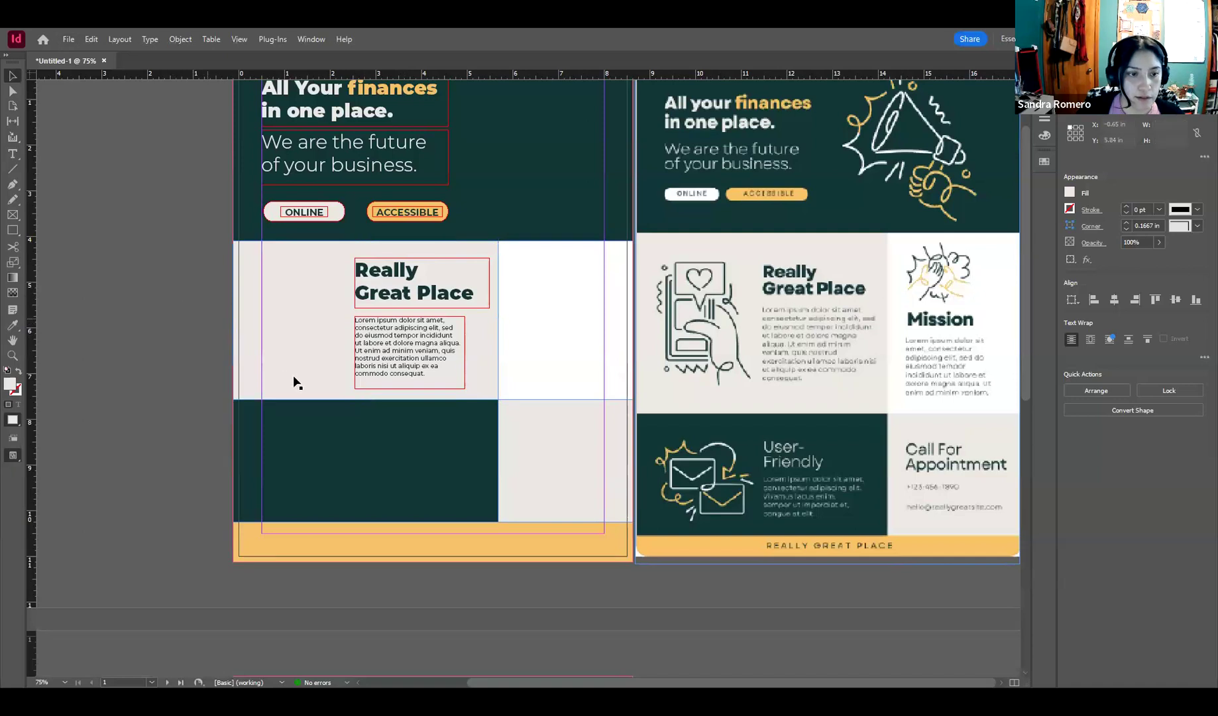
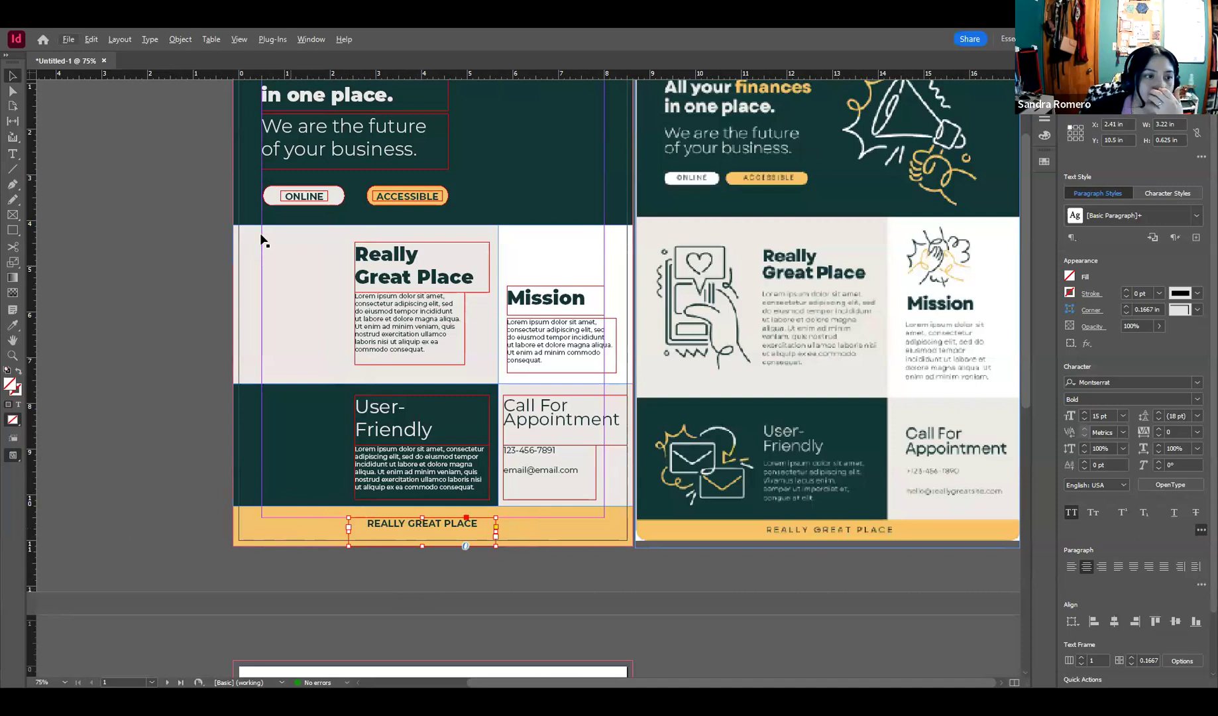
# Step: Align the left edges of the footer's "REALLY GREAT PLACE" text frame and the ONLINE button, relative to the selection
pyautogui.keyDown('shift'); pyautogui.click(271, 199); pyautogui.keyUp('shift')
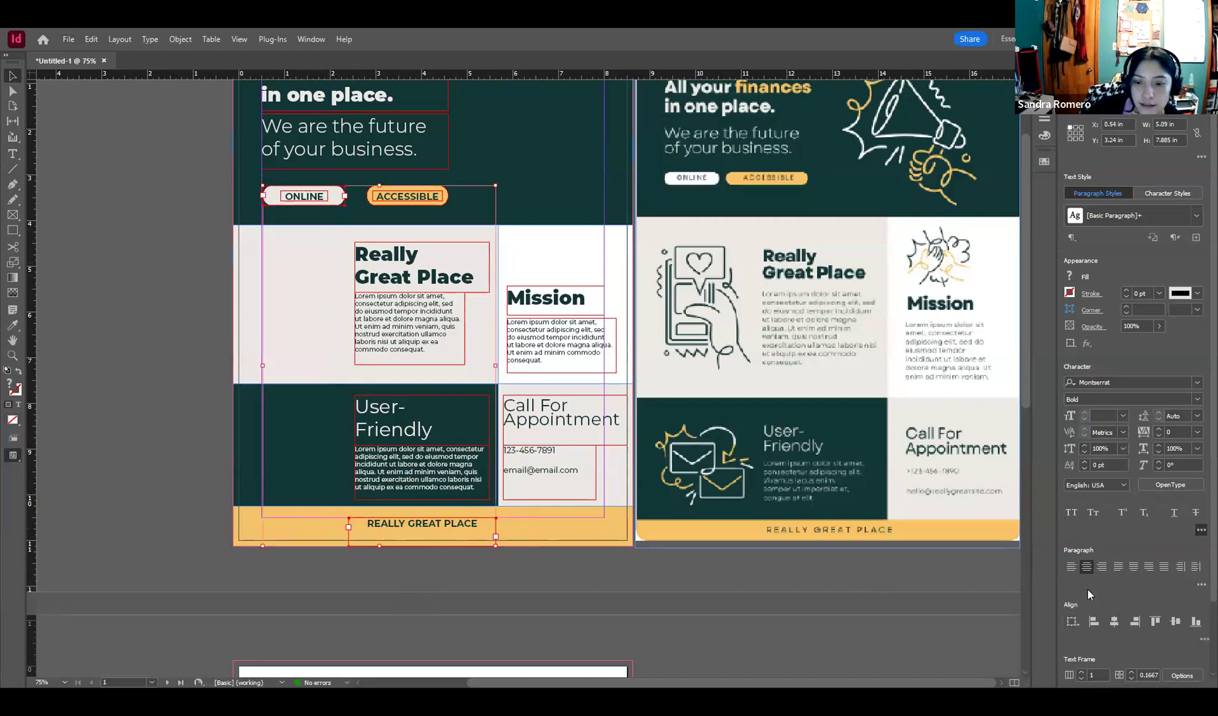
pyautogui.scroll(-3, 1088, 585)
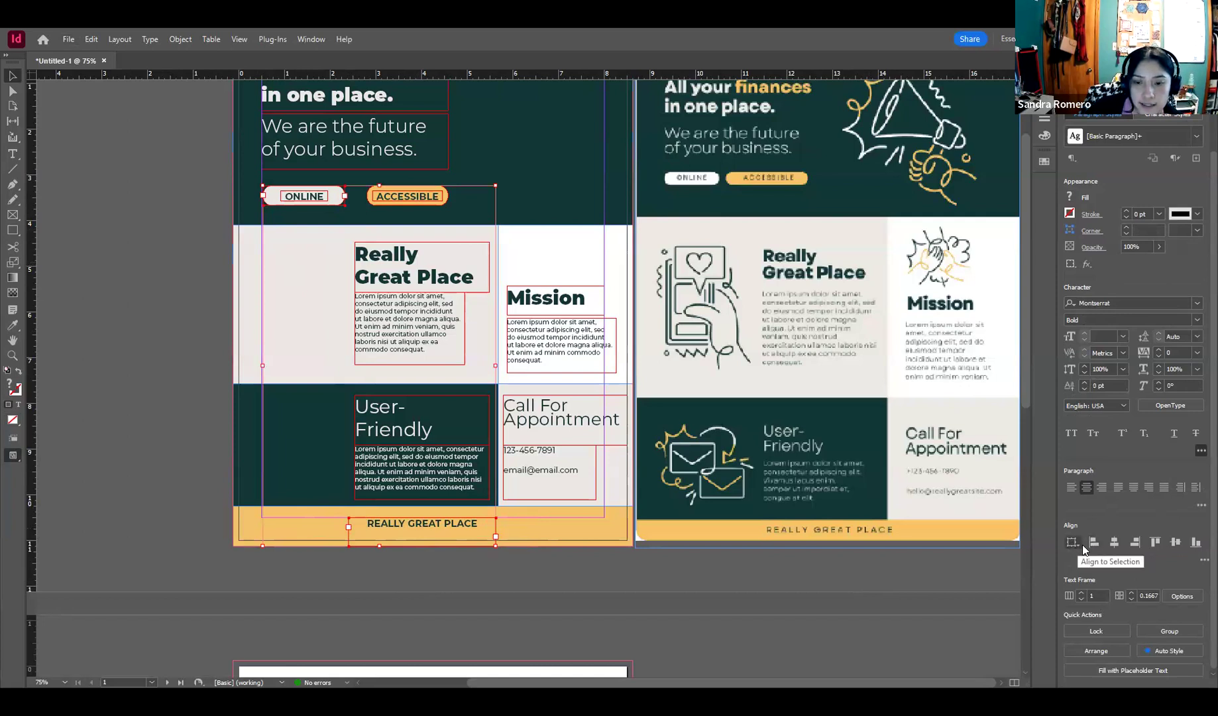
pyautogui.click(1093, 543)
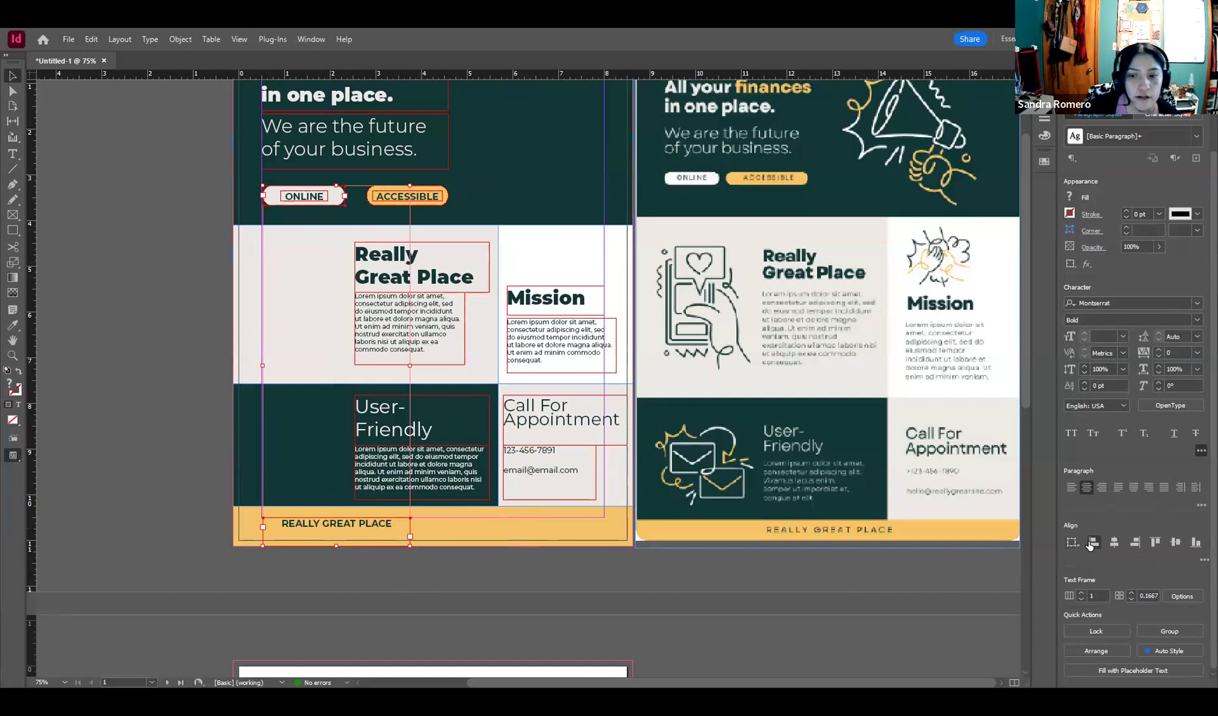
pyautogui.click(485, 596)
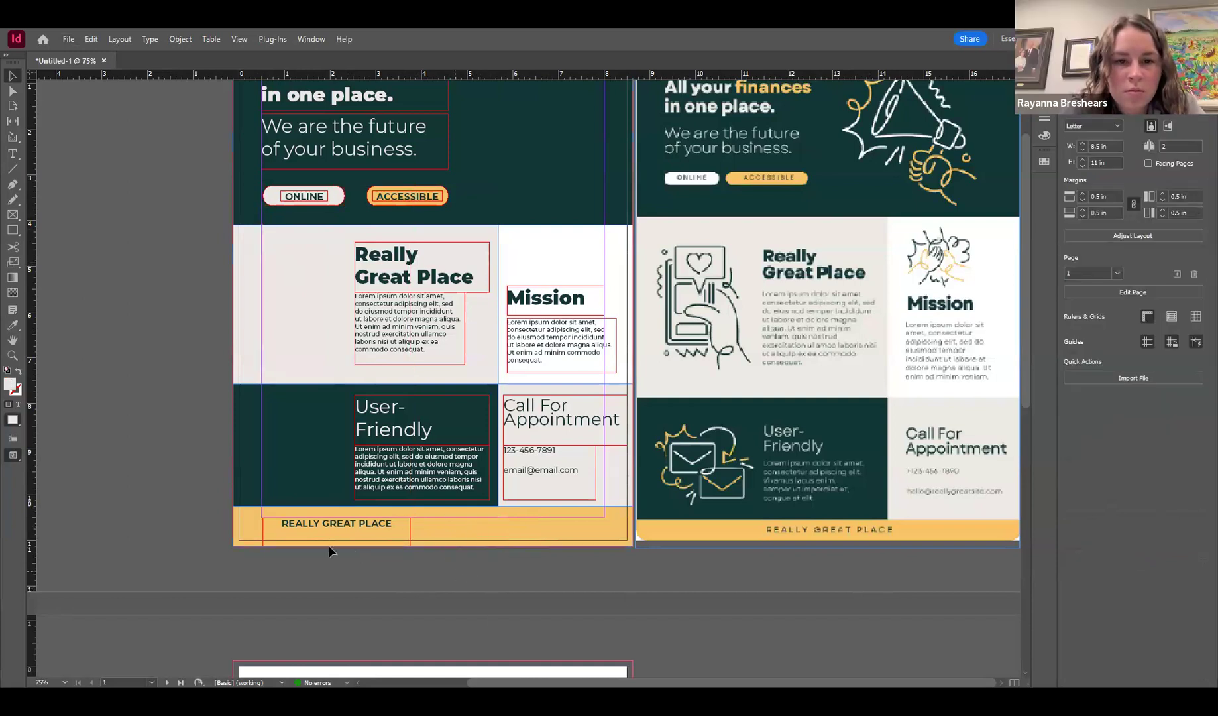
# Step: Center the "REALLY GREAT PLACE" footer text frame horizontally relative to the page and preview the layout without frame edges
pyautogui.click(376, 525)
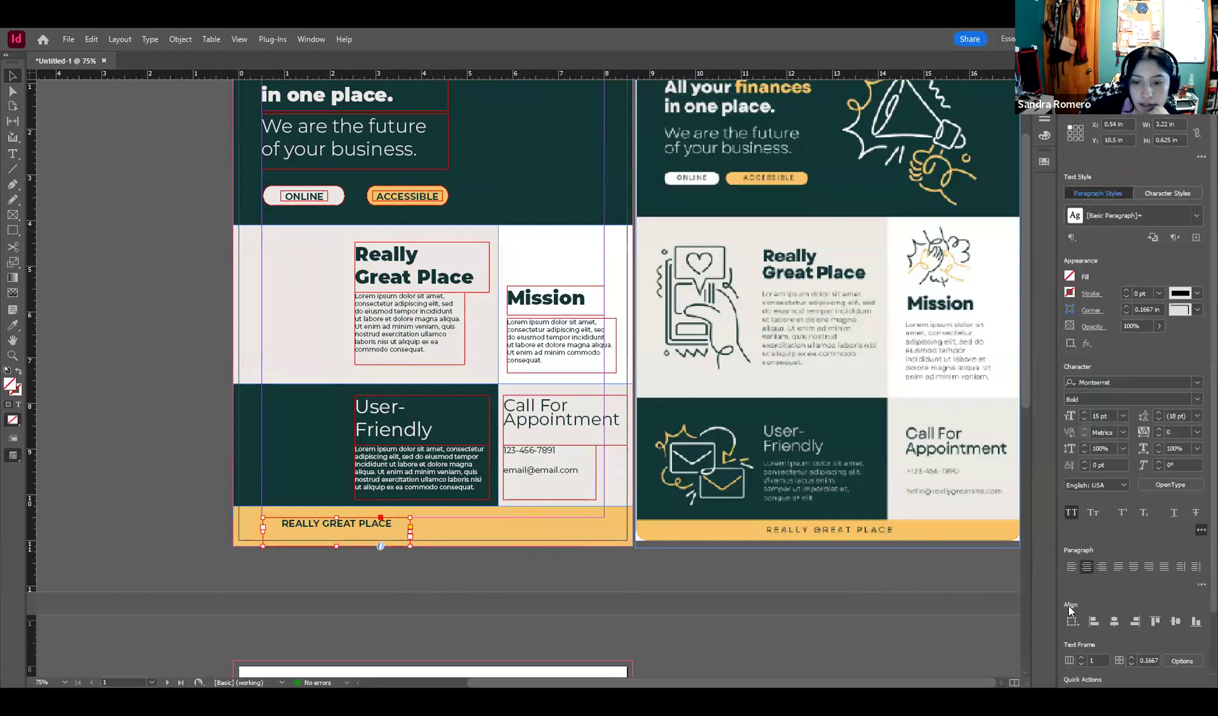
pyautogui.scroll(-2, 1060, 589)
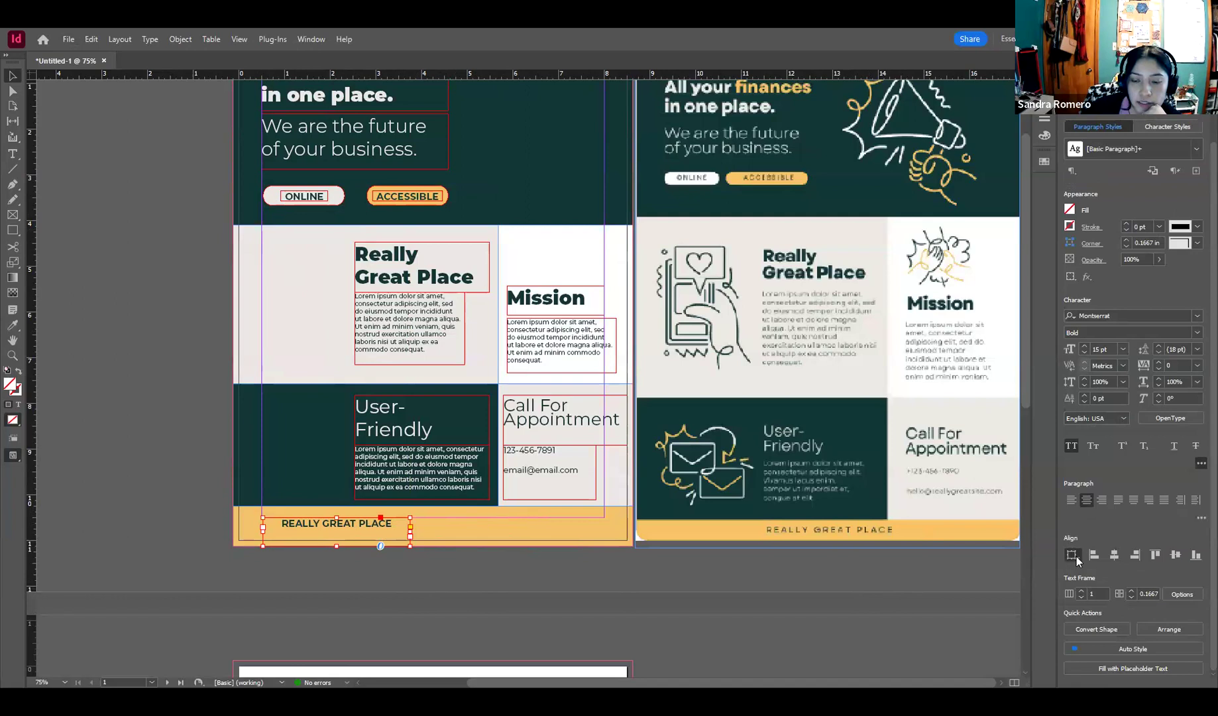
pyautogui.click(1074, 556)
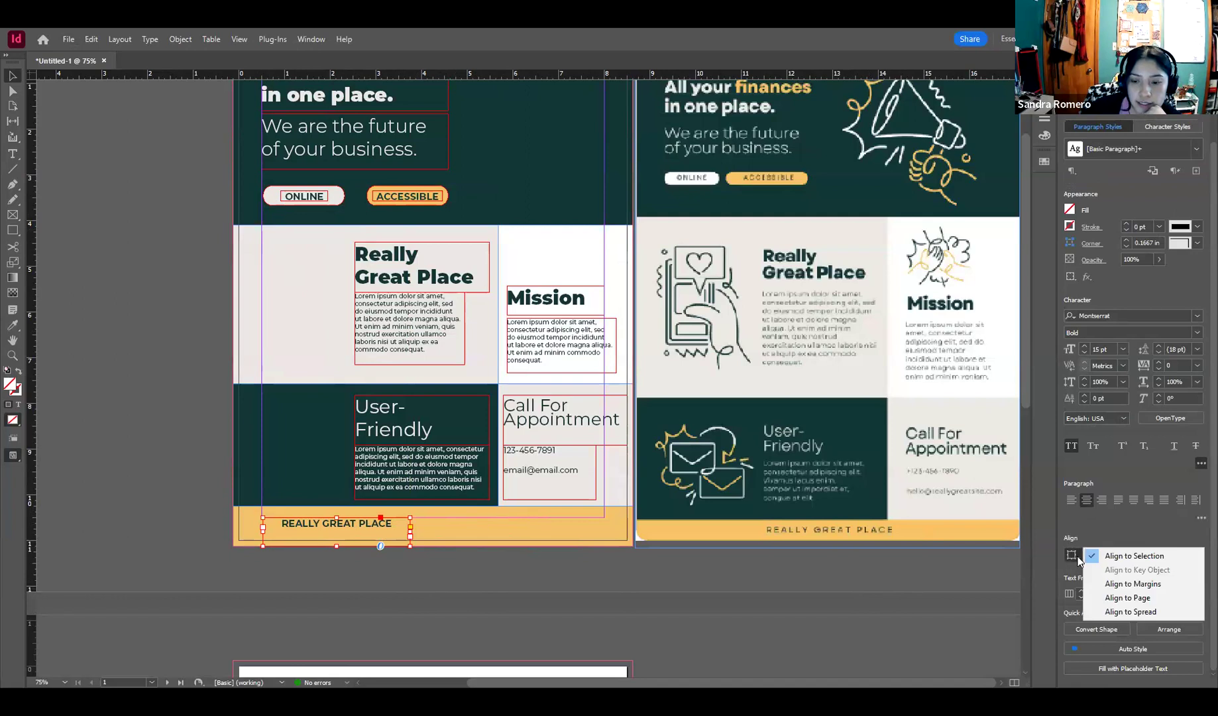
pyautogui.click(1102, 600)
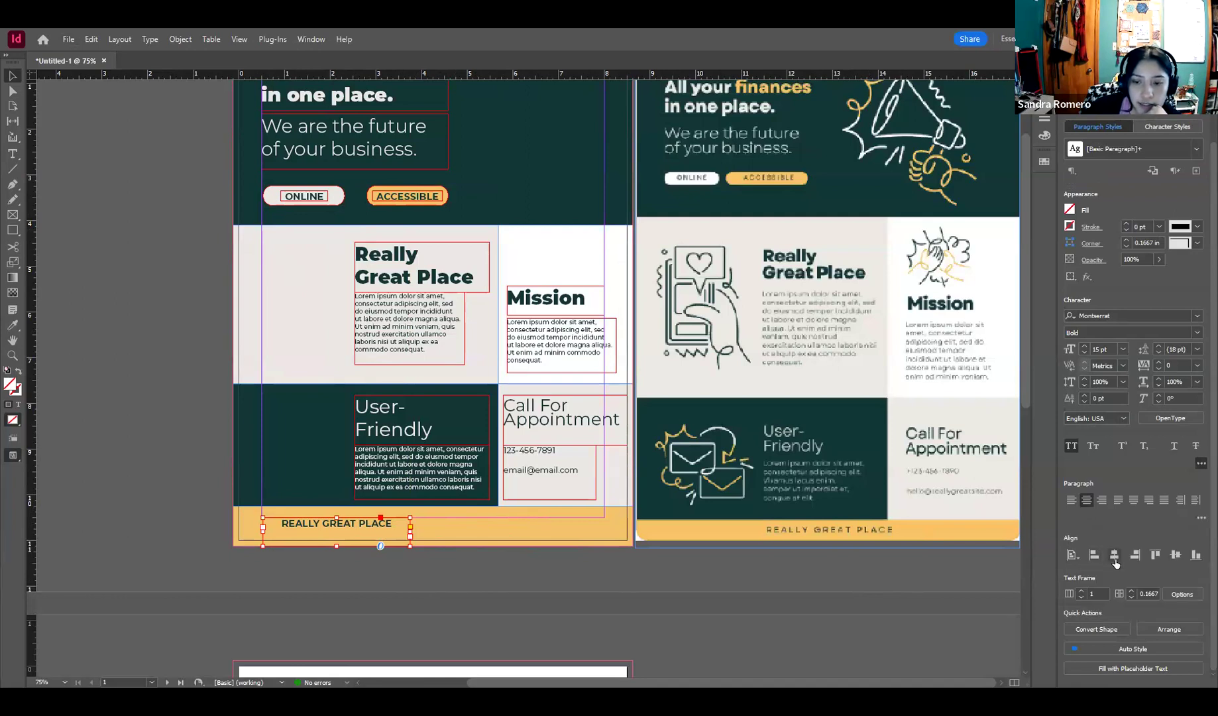
pyautogui.click(1114, 555)
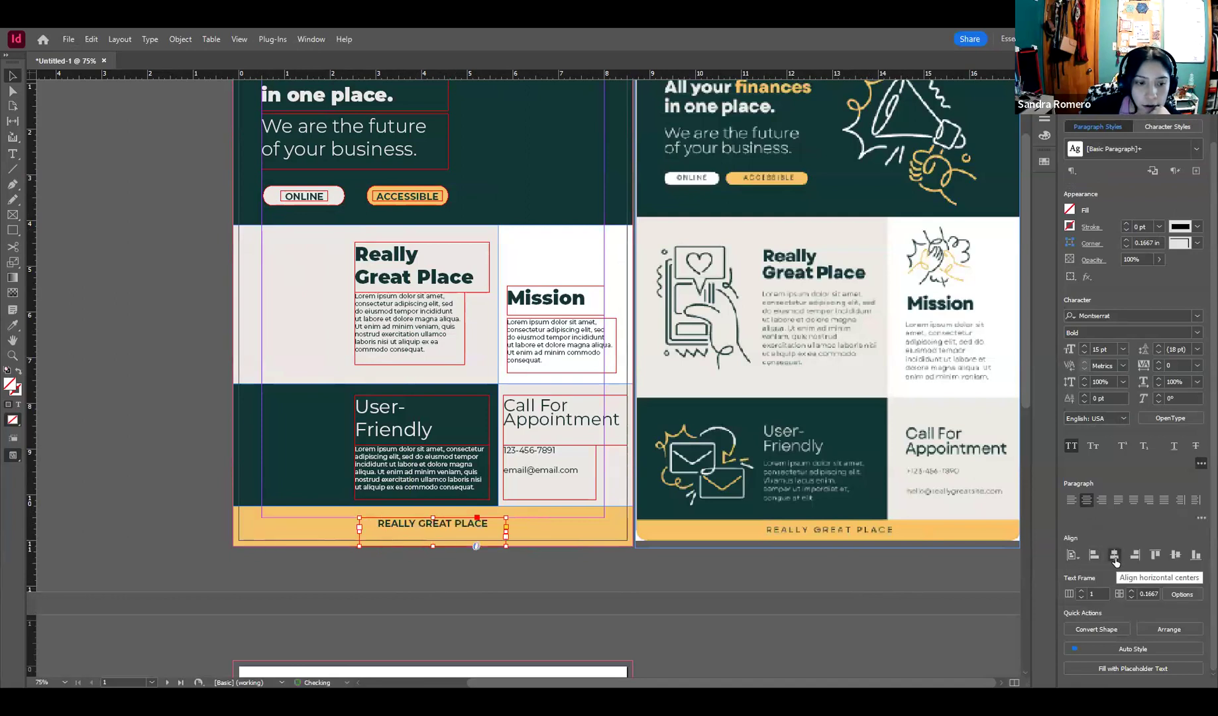
pyautogui.click(602, 574)
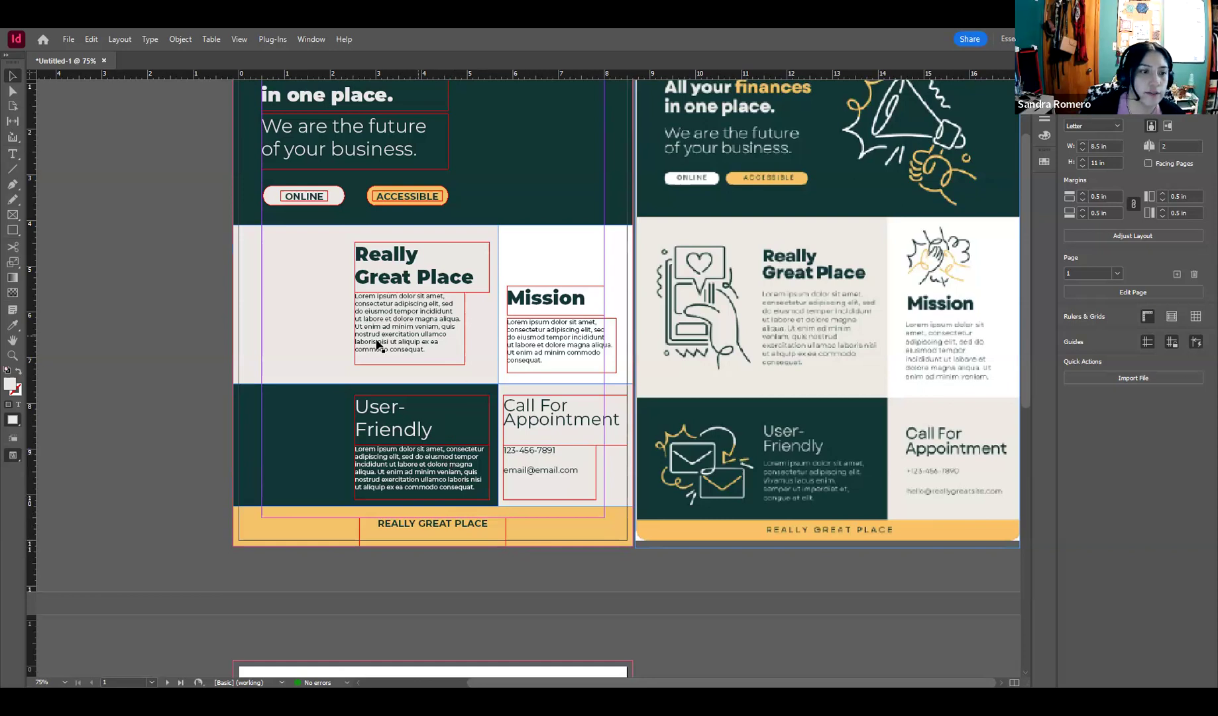
pyautogui.press('w')
pyautogui.scroll(3, 203, 373)
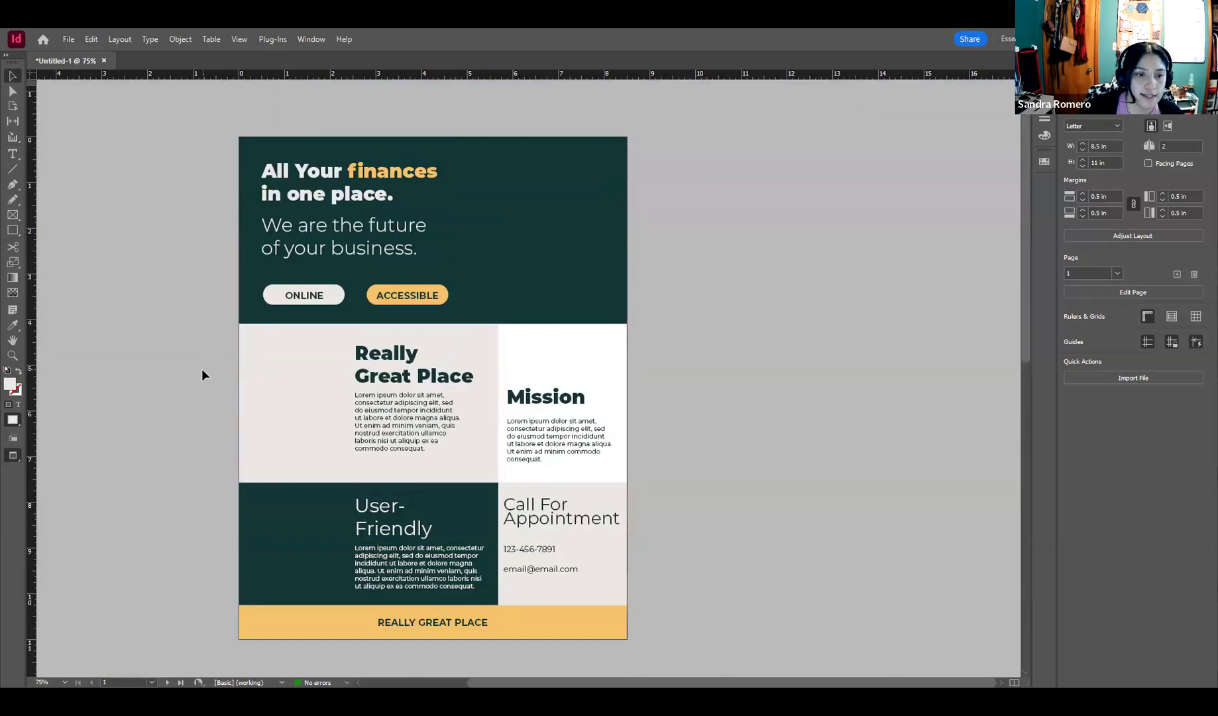
# Step: Offset the "Really Great Place", "User-Friendly" and "Call For Appointment" headings and the Mission body text sideways, and preview the misaligned layout
pyautogui.scroll(-2, 202, 375)
pyautogui.press('w')
pyautogui.moveTo(398, 326); pyautogui.dragTo(347, 326)
pyautogui.moveTo(534, 384); pyautogui.dragTo(548, 394)
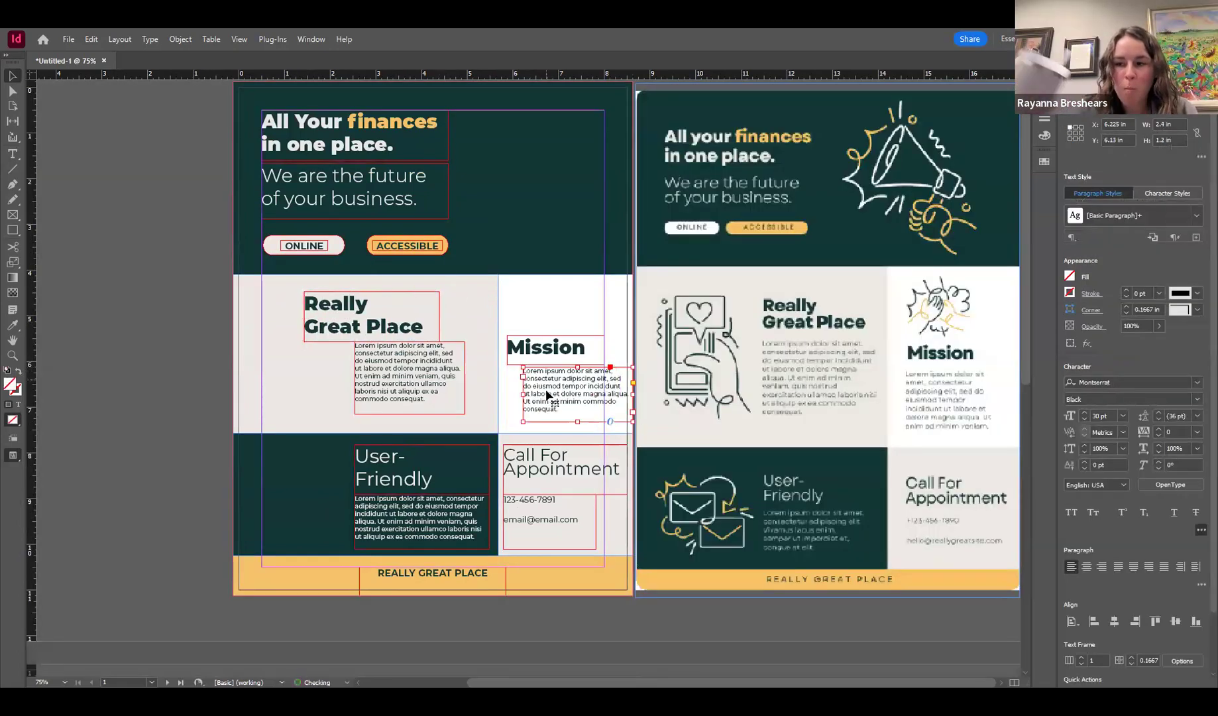
pyautogui.moveTo(542, 464); pyautogui.dragTo(556, 464)
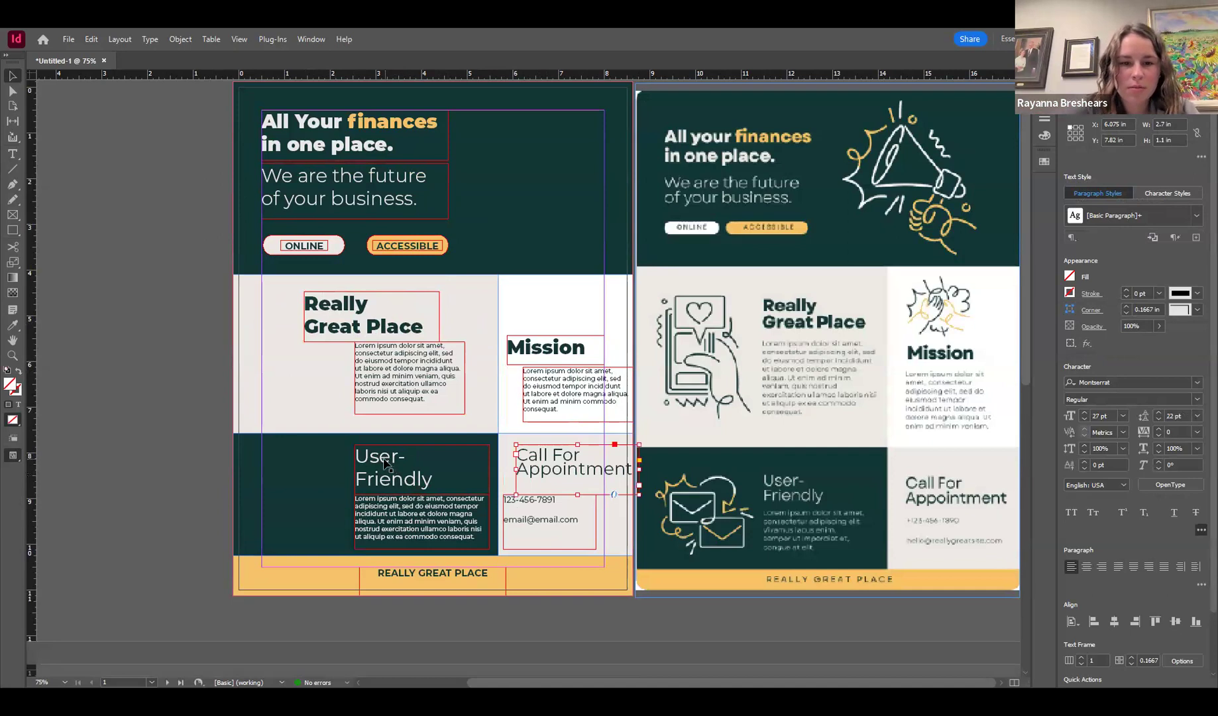
pyautogui.moveTo(385, 463); pyautogui.dragTo(370, 463)
pyautogui.click(176, 438)
pyautogui.press('w')
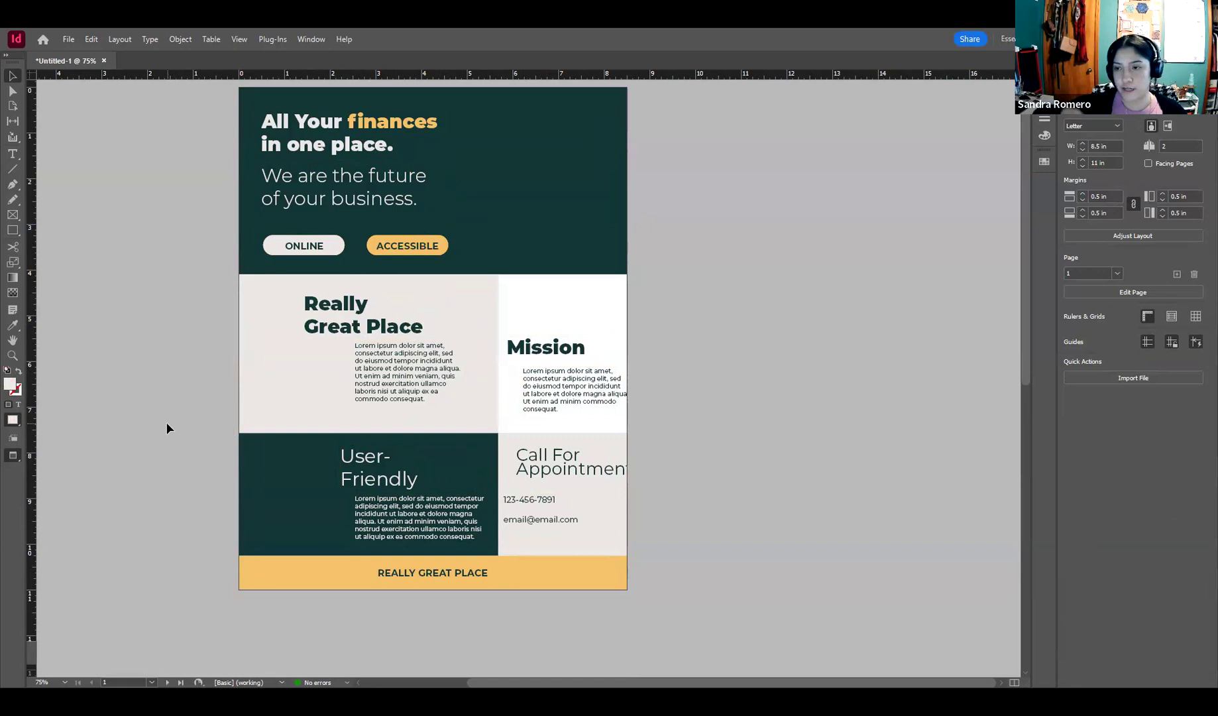
pyautogui.press('w')
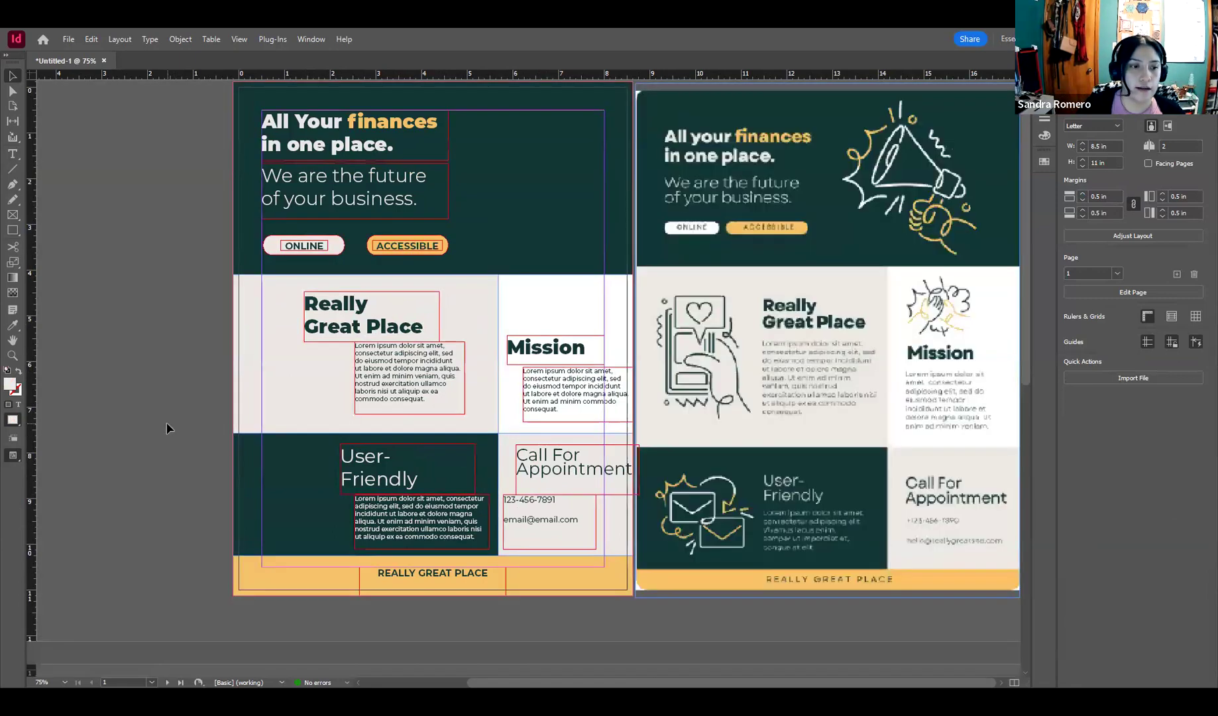
# Step: Try aligning the left edges of the "Really Great Place" heading and its body text to the selection, and undo it
pyautogui.click(400, 329)
pyautogui.keyDown('shift'); pyautogui.click(402, 375); pyautogui.keyUp('shift')
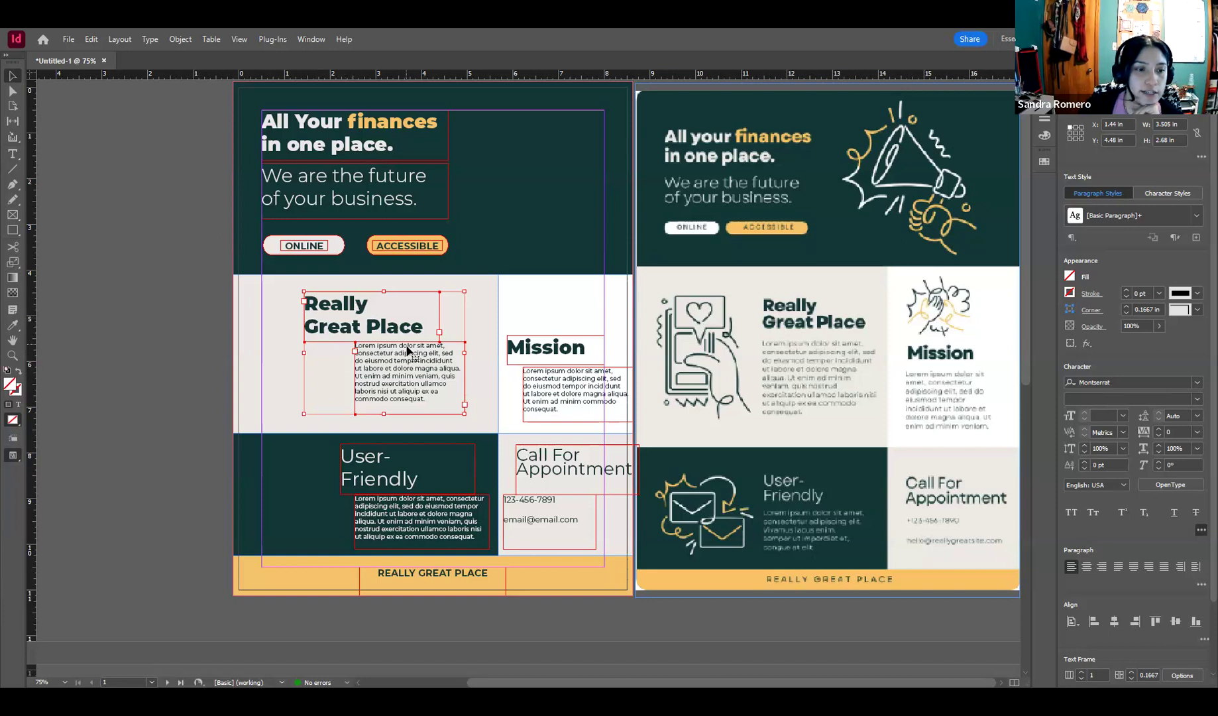
pyautogui.scroll(-3, 1065, 550)
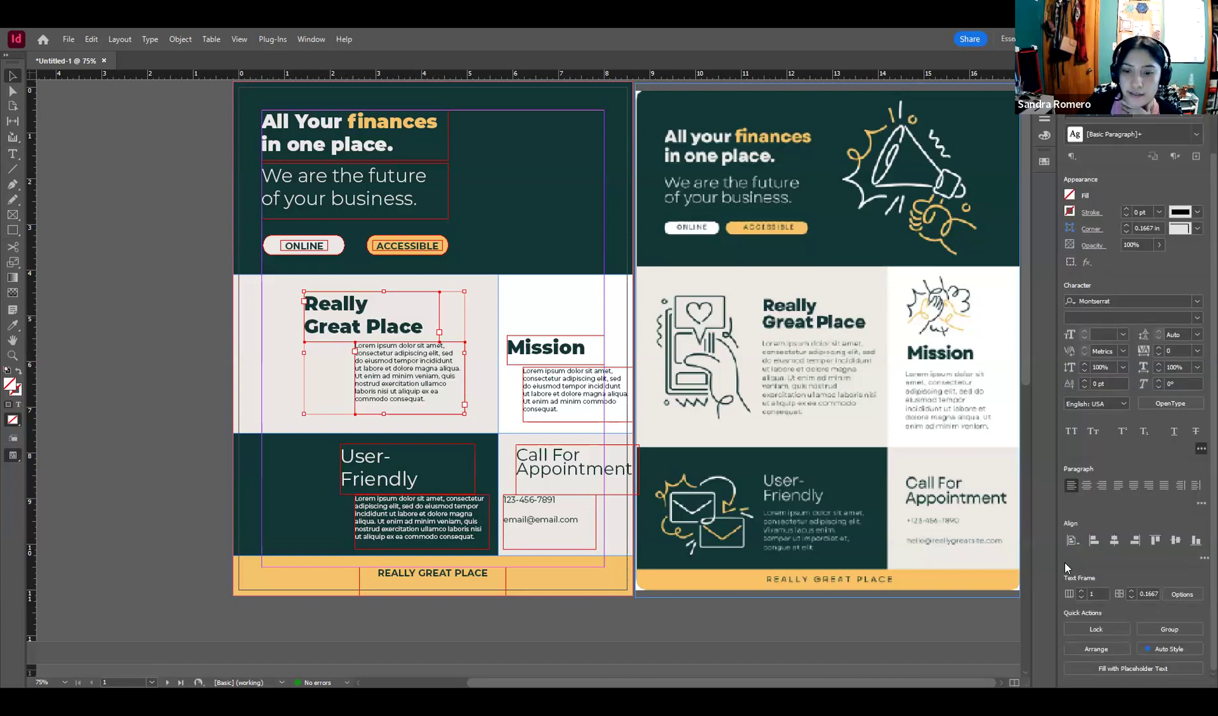
pyautogui.click(1076, 543)
pyautogui.click(1100, 538)
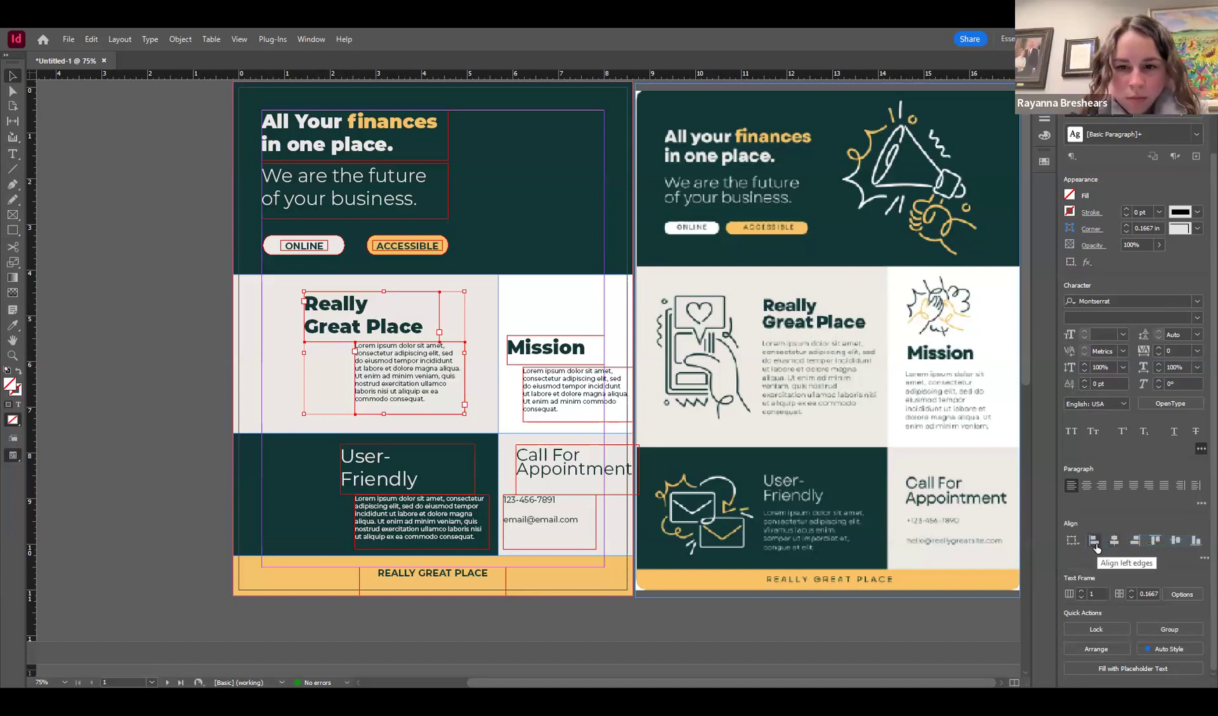
pyautogui.click(1096, 547)
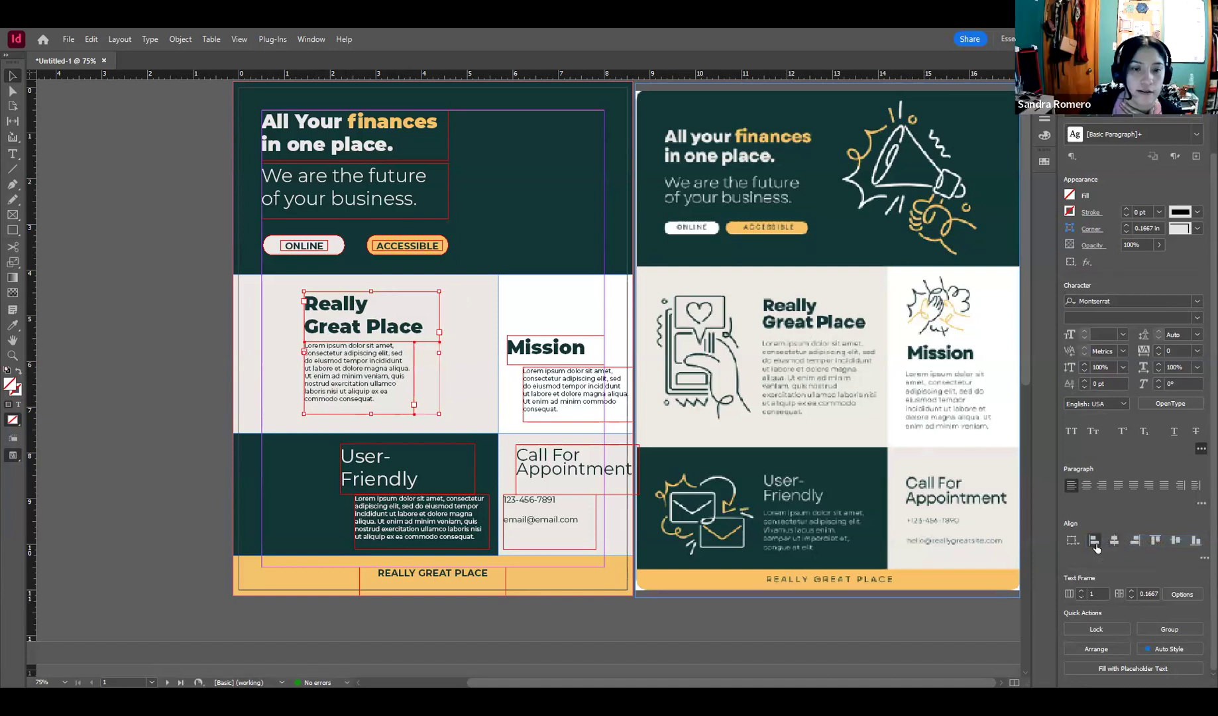
pyautogui.hotkey('ctrl', 'z')
pyautogui.click(182, 377)
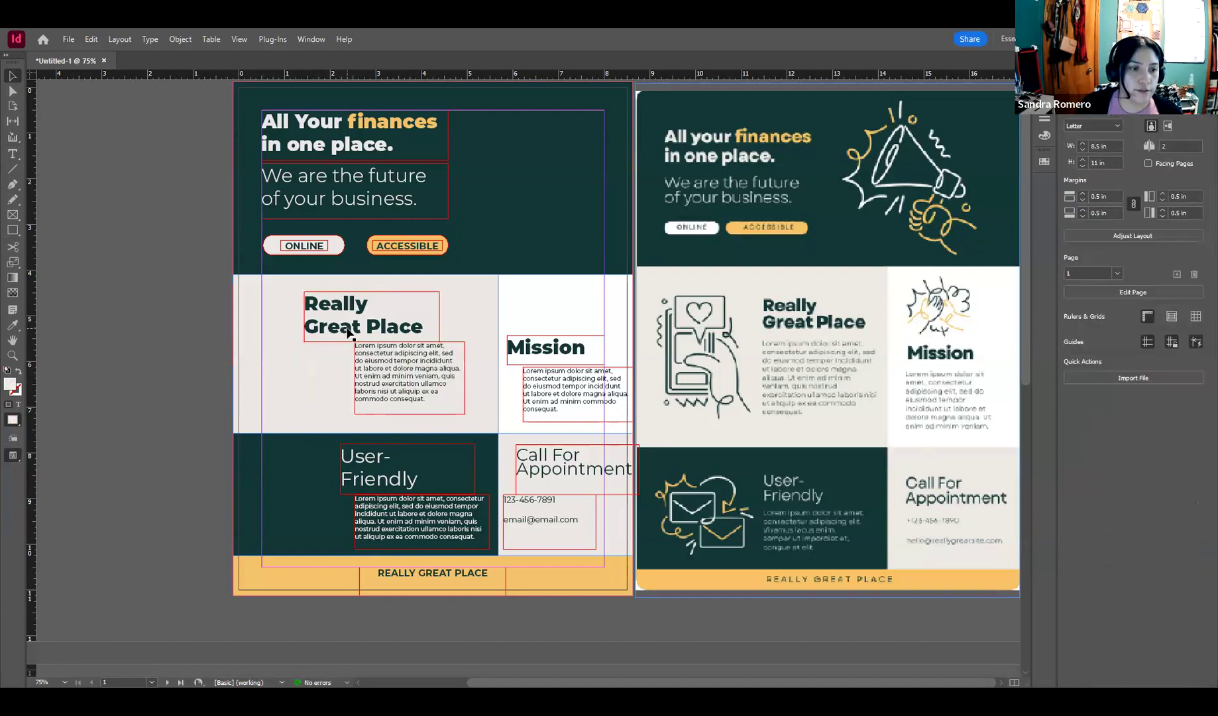
# Step: Move the "Really Great Place" heading and body text toward the beige block's right side, aligning their left edges at about X 2.81 in
pyautogui.moveTo(345, 331); pyautogui.dragTo(541, 371)
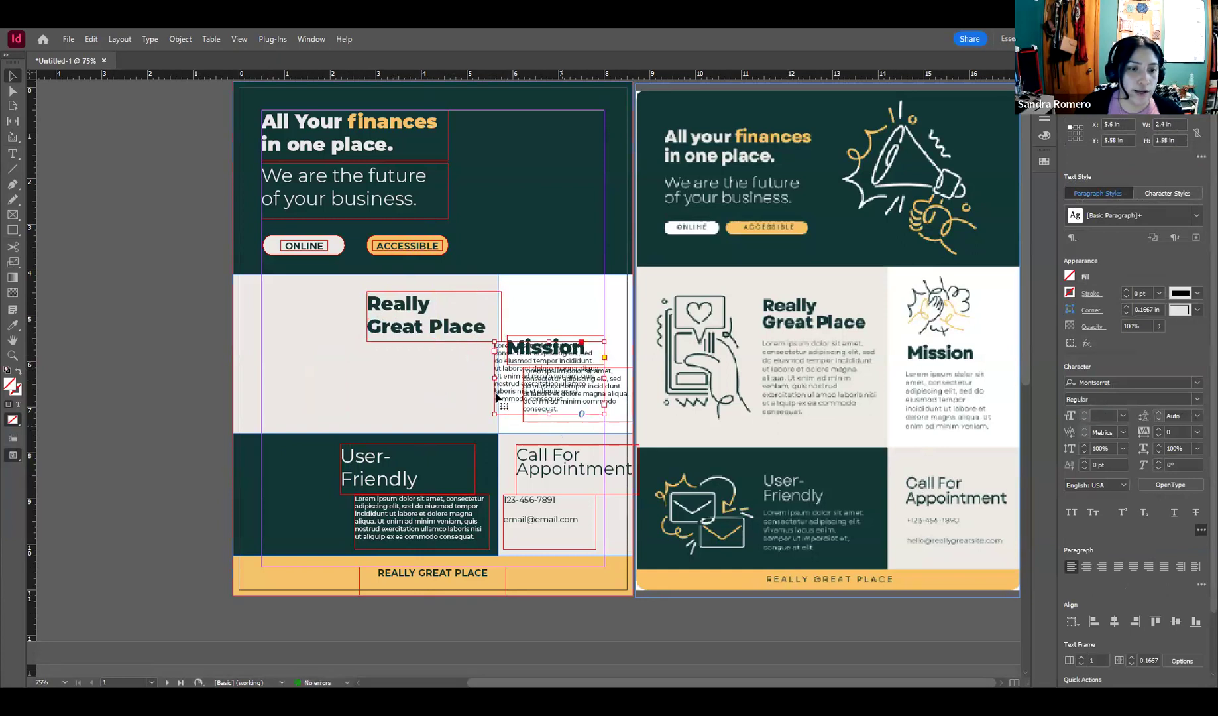
pyautogui.keyDown('shift'); pyautogui.click(405, 334); pyautogui.keyUp('shift')
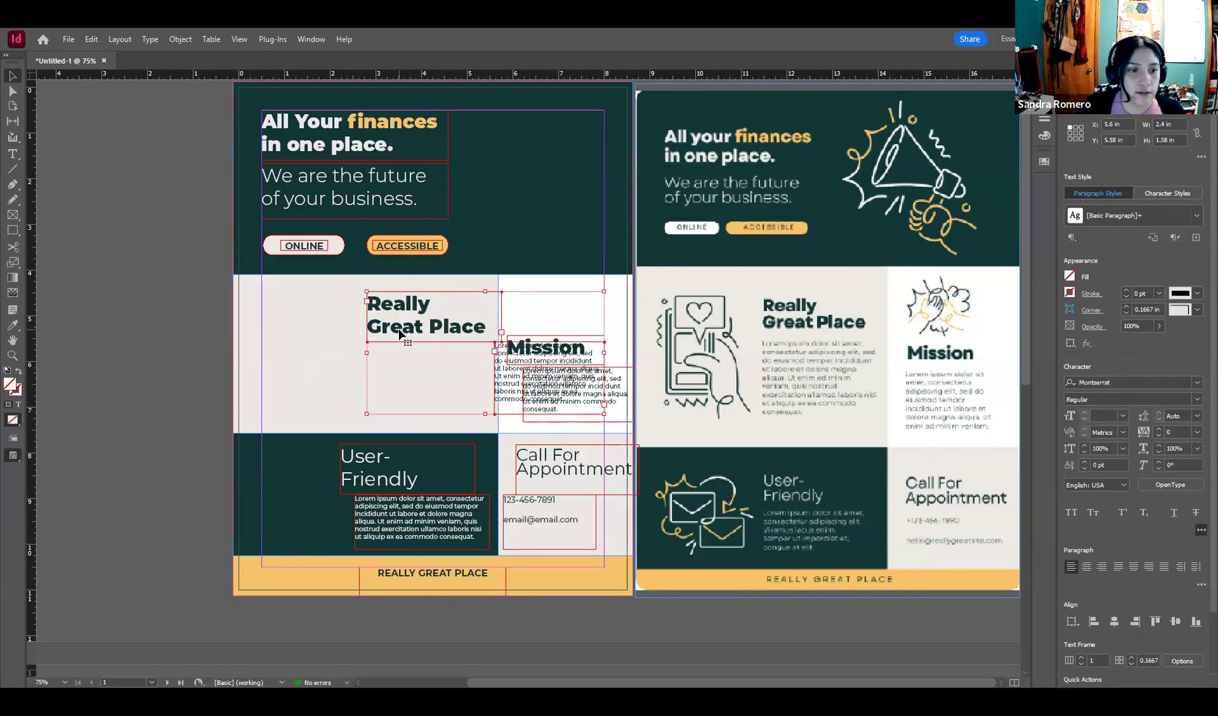
pyautogui.hotkey('ctrl', 'z')
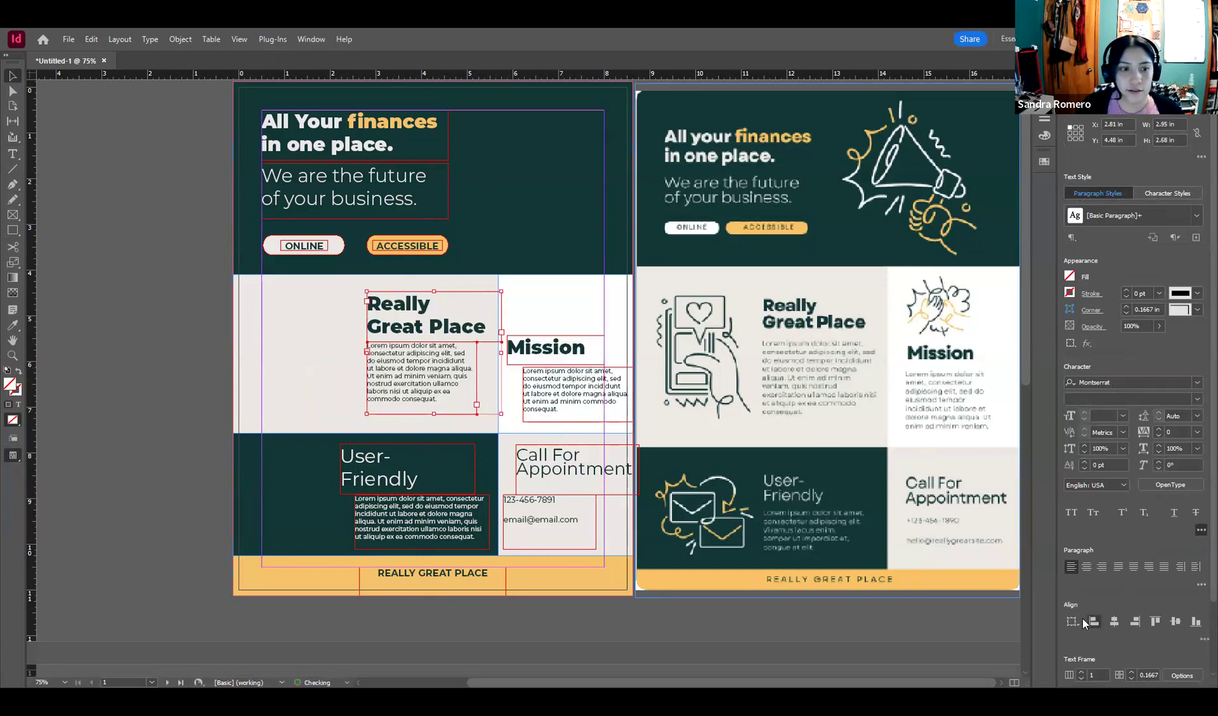
pyautogui.click(167, 441)
pyautogui.press('w')
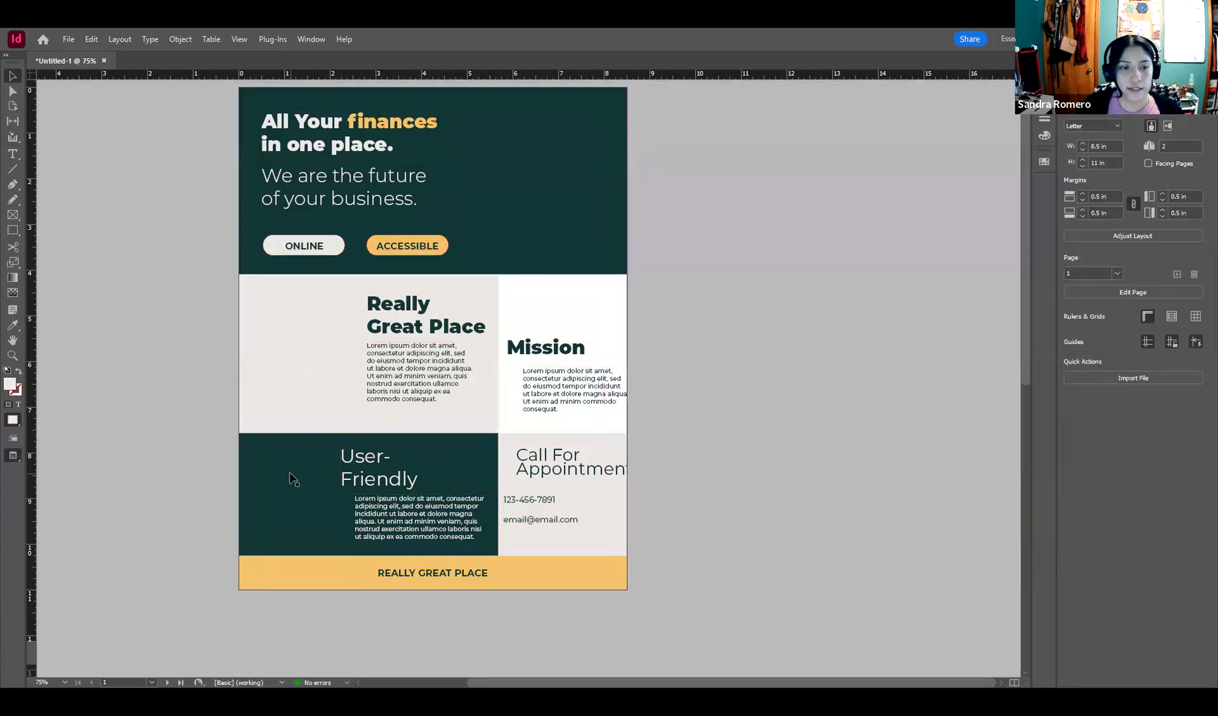
# Step: Try right-edge alignment on the Mission heading and body text frames, undo it, and align their left edges instead
pyautogui.press('w')
pyautogui.click(560, 352)
pyautogui.keyDown('shift'); pyautogui.click(557, 395); pyautogui.keyUp('shift')
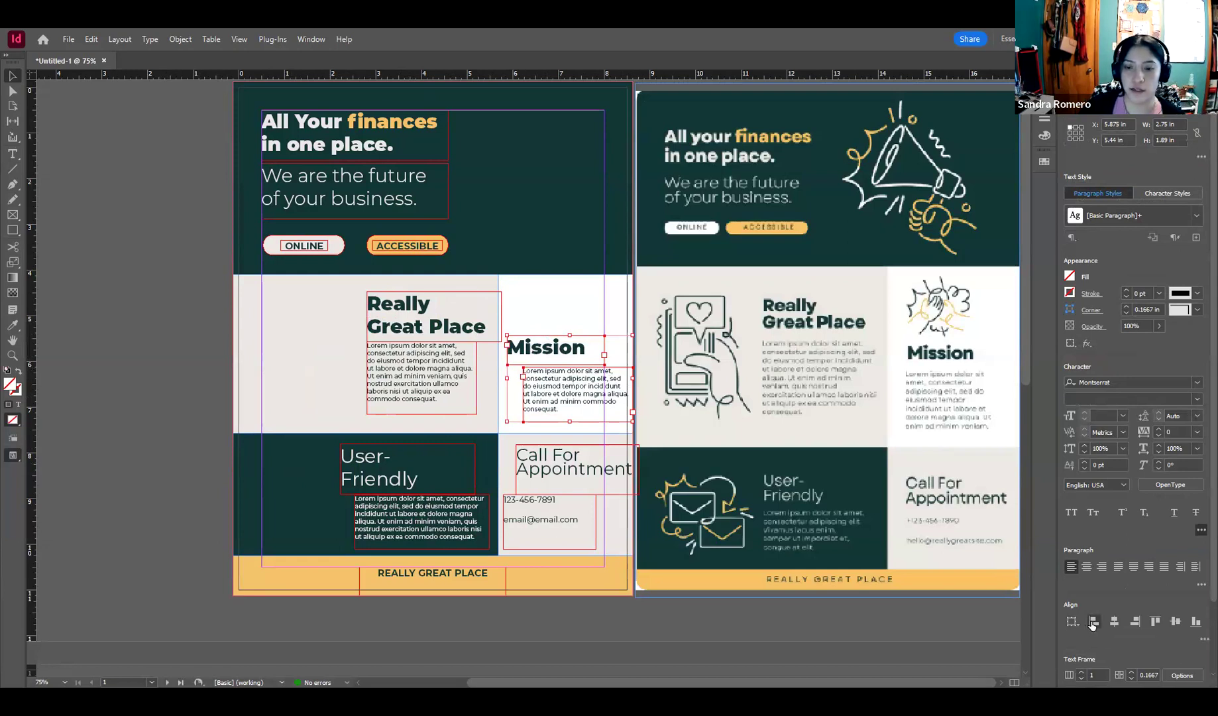
pyautogui.click(1136, 622)
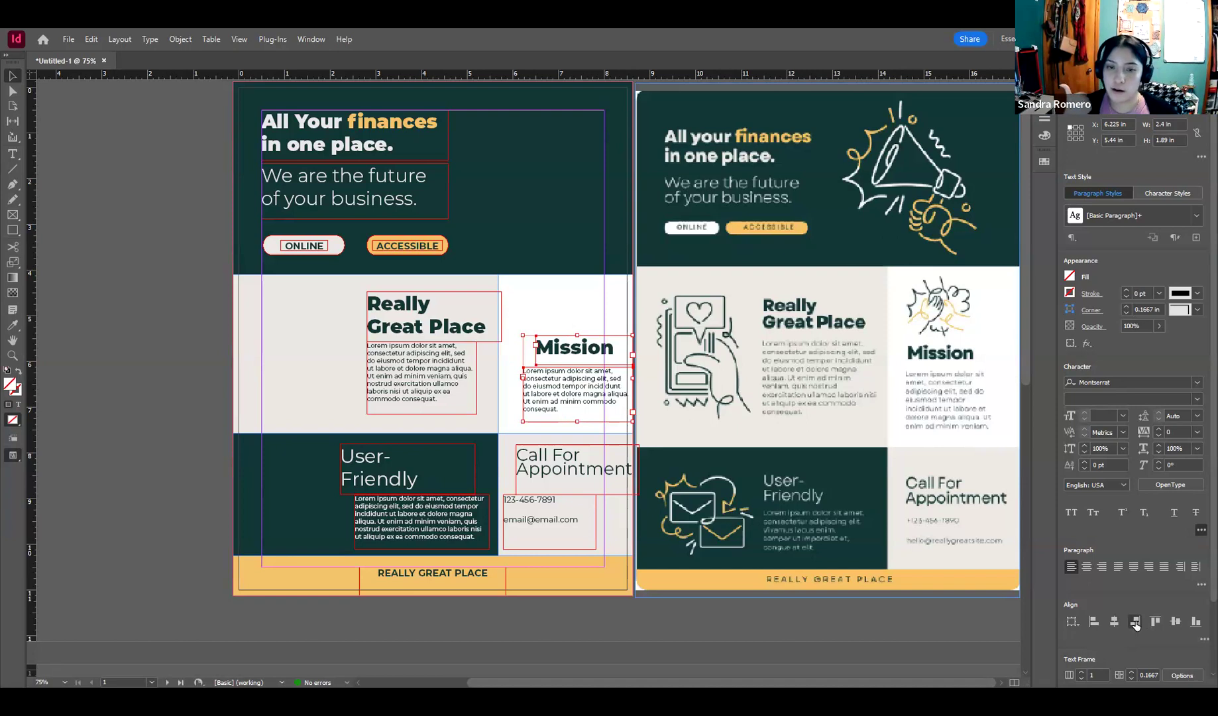
pyautogui.hotkey('ctrl', 'z')
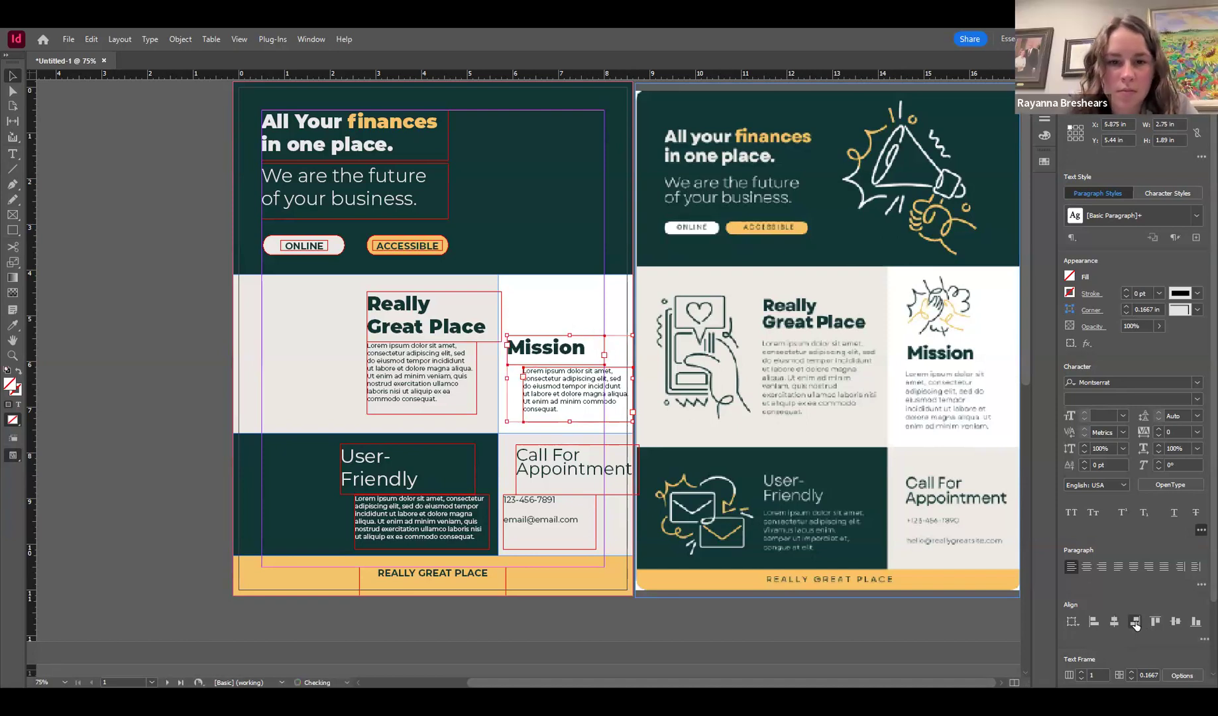
pyautogui.click(1093, 622)
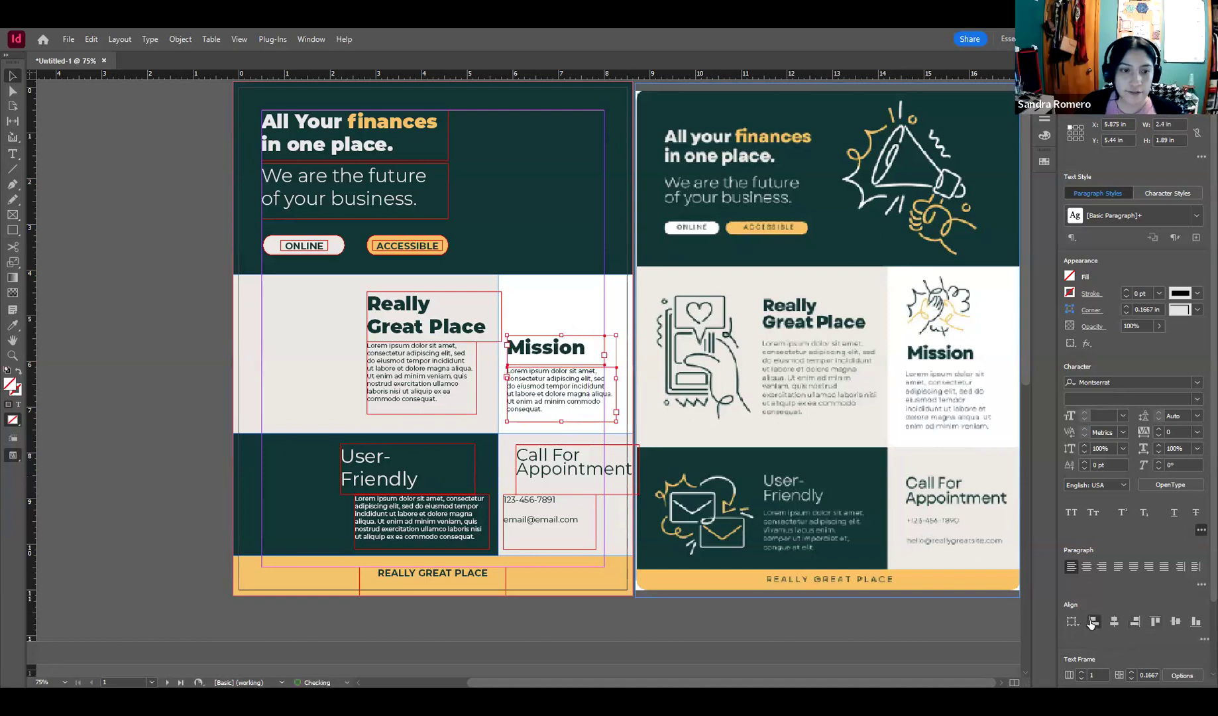
pyautogui.click(456, 606)
# Step: Shift the "User-Friendly" heading right to X 2.64 in and align the left edge of its body text with it
pyautogui.click(391, 487)
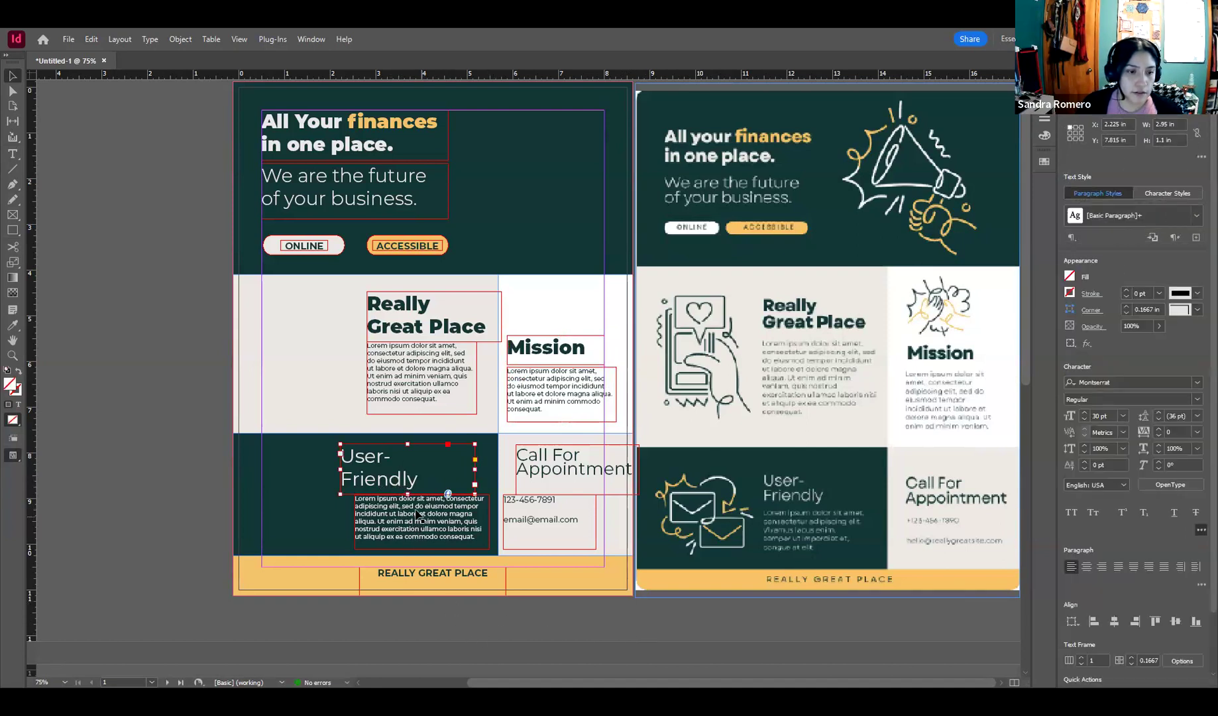
pyautogui.hotkey('shift', 'Right')
pyautogui.hotkey('shift', 'Right')
pyautogui.hotkey('shift', 'Right')
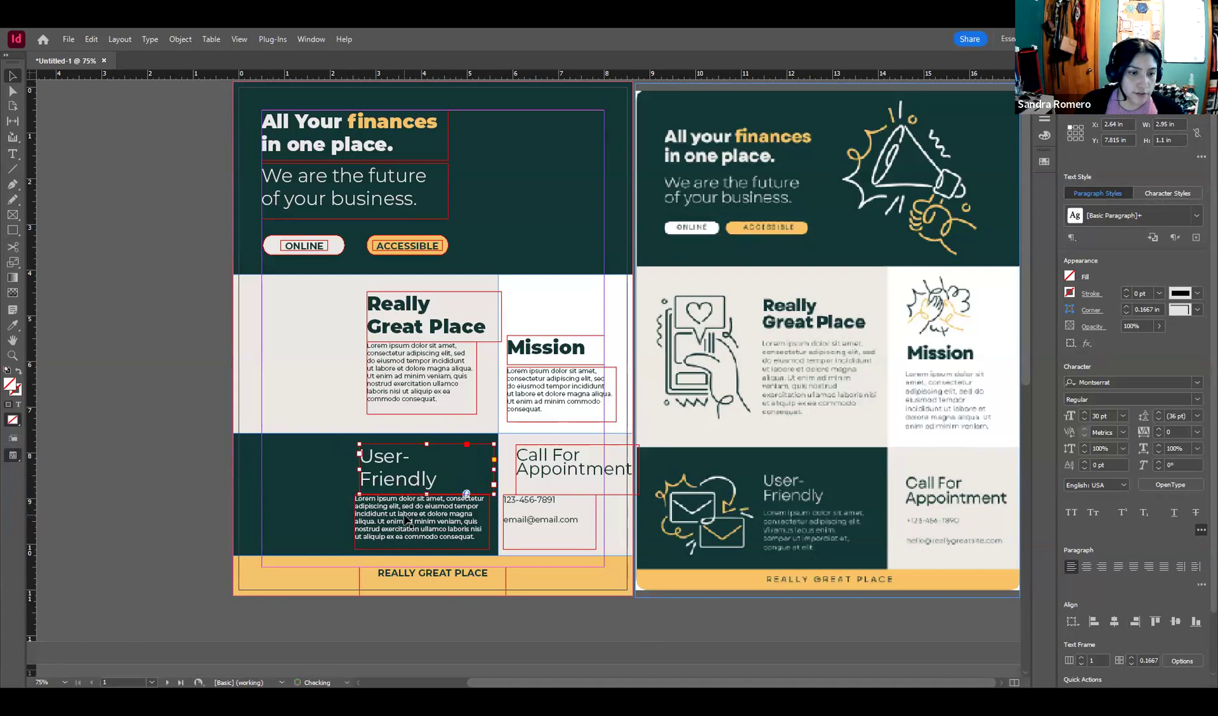
pyautogui.moveTo(408, 522); pyautogui.dragTo(435, 522)
pyautogui.keyDown('shift'); pyautogui.click(407, 472); pyautogui.keyUp('shift')
pyautogui.click(1093, 621)
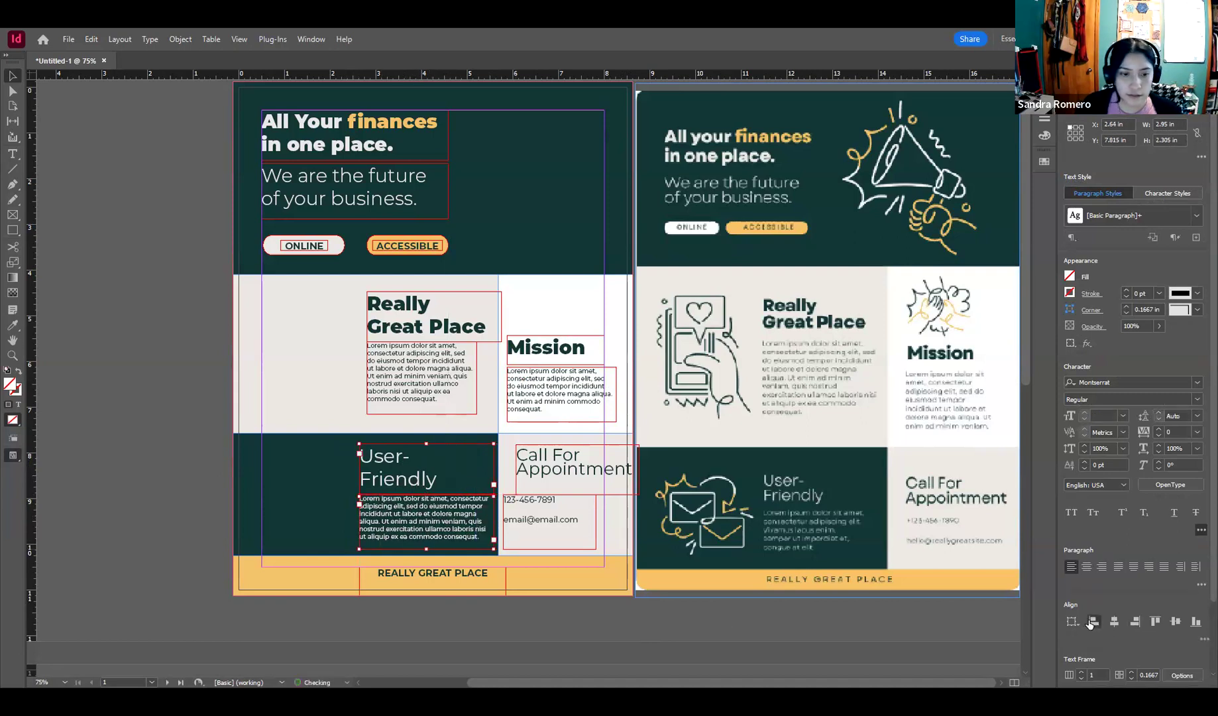
# Step: Align the left edges of the "Call For Appointment" heading and its contact text, and check the page against the reference layout
pyautogui.click(552, 472)
pyautogui.keyDown('shift'); pyautogui.click(587, 504); pyautogui.keyUp('shift')
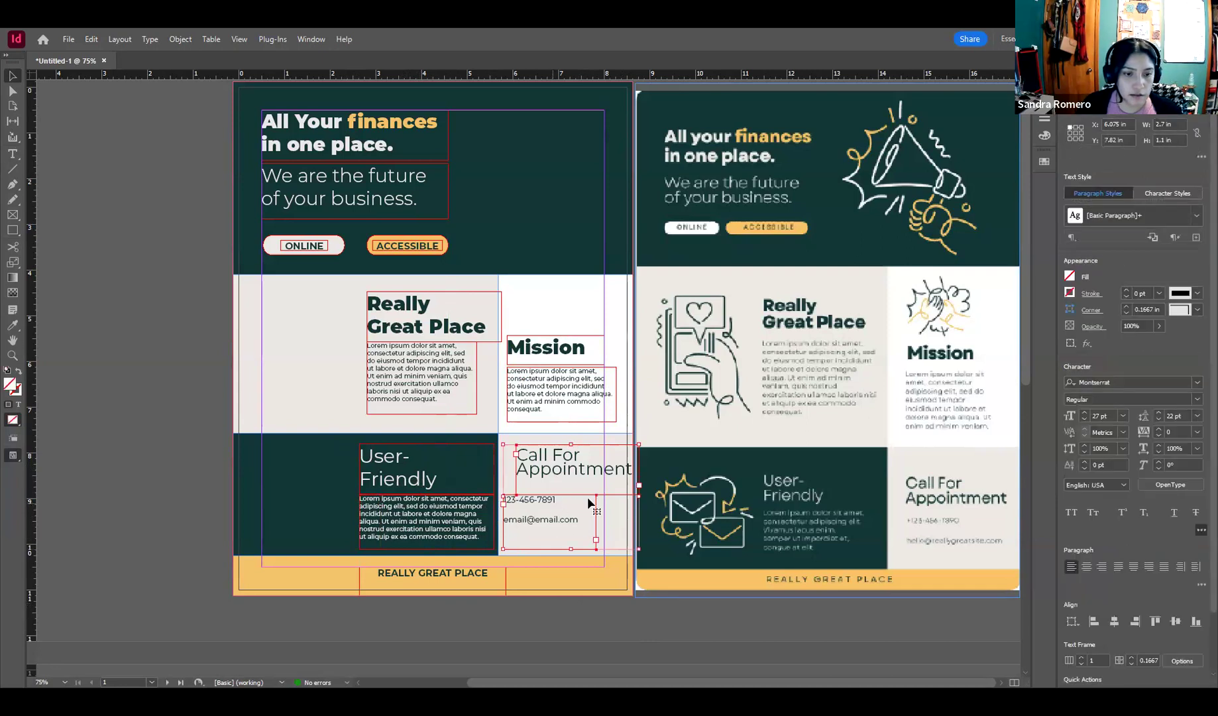
pyautogui.click(1094, 621)
pyautogui.click(556, 621)
pyautogui.press('w')
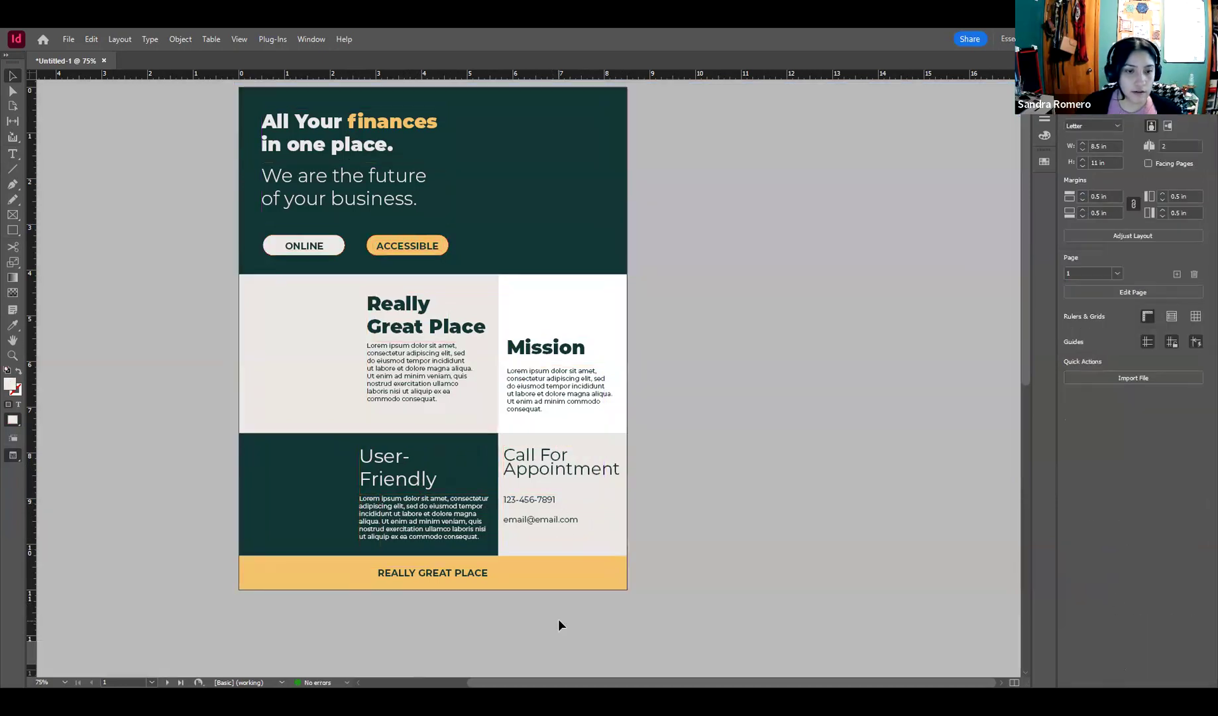
pyautogui.press('w')
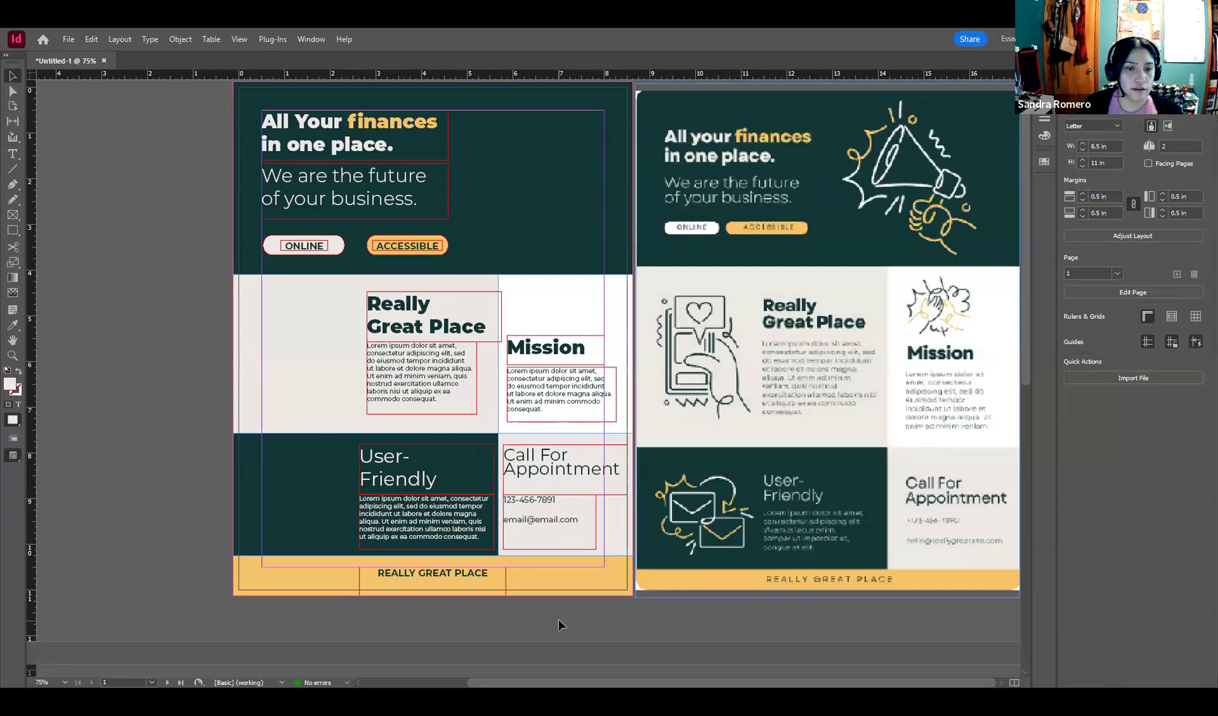
pyautogui.scroll(3, 198, 530)
pyautogui.scroll(-1, 199, 530)
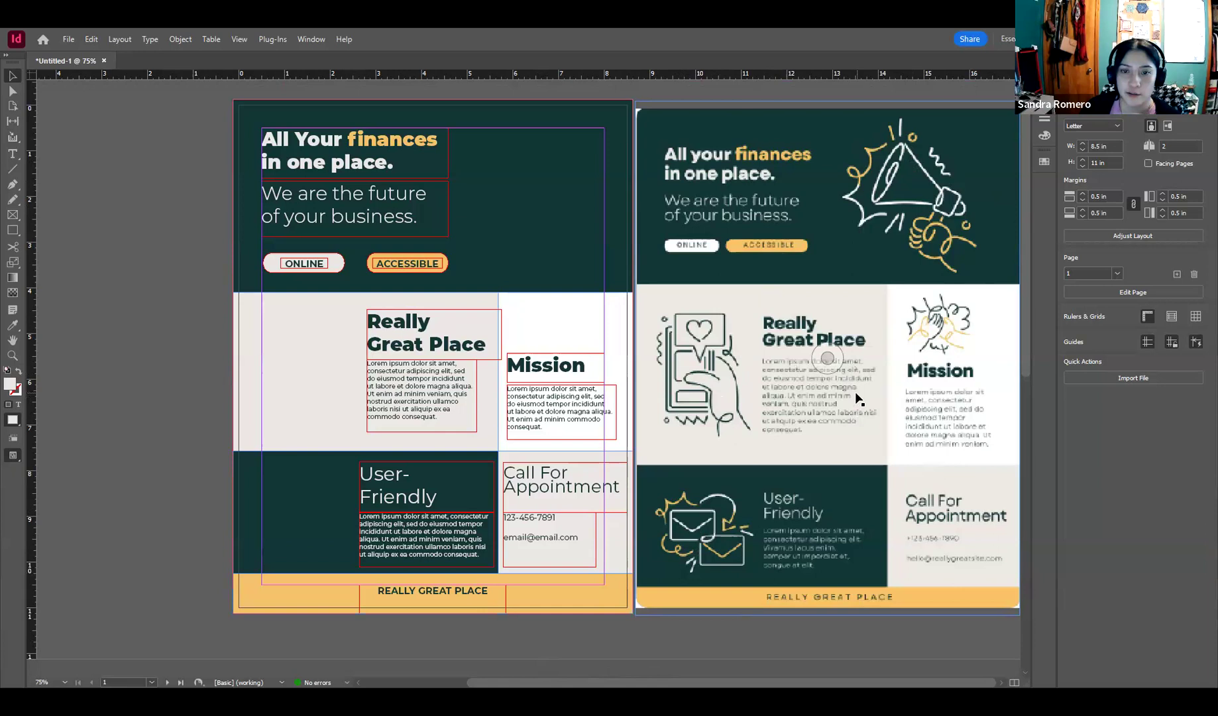
pyautogui.click(238, 356)
pyautogui.click(214, 335)
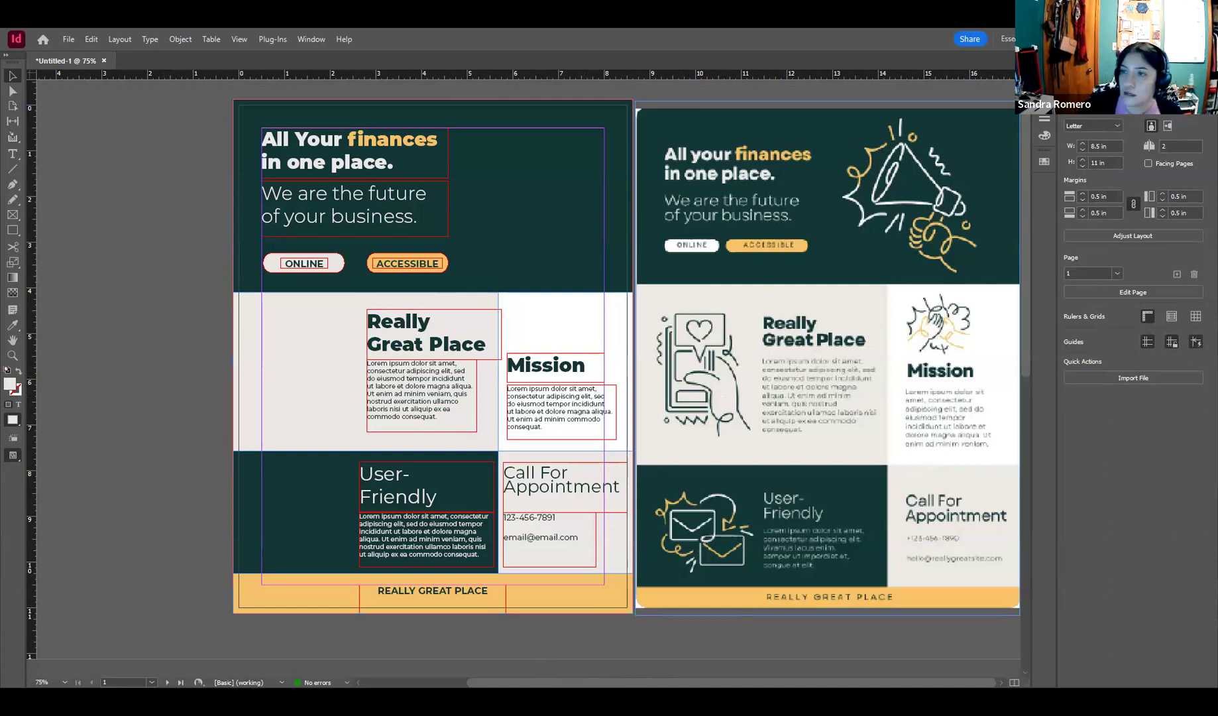
pyautogui.hotkey('ctrl', 'd')
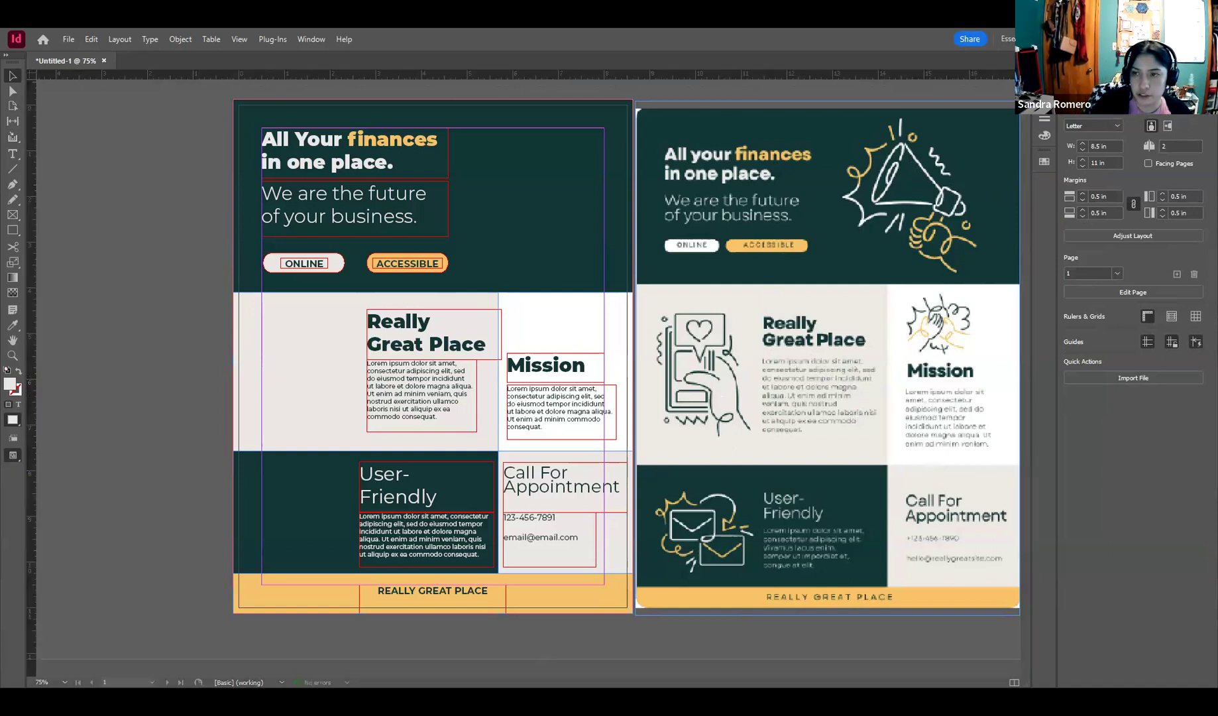
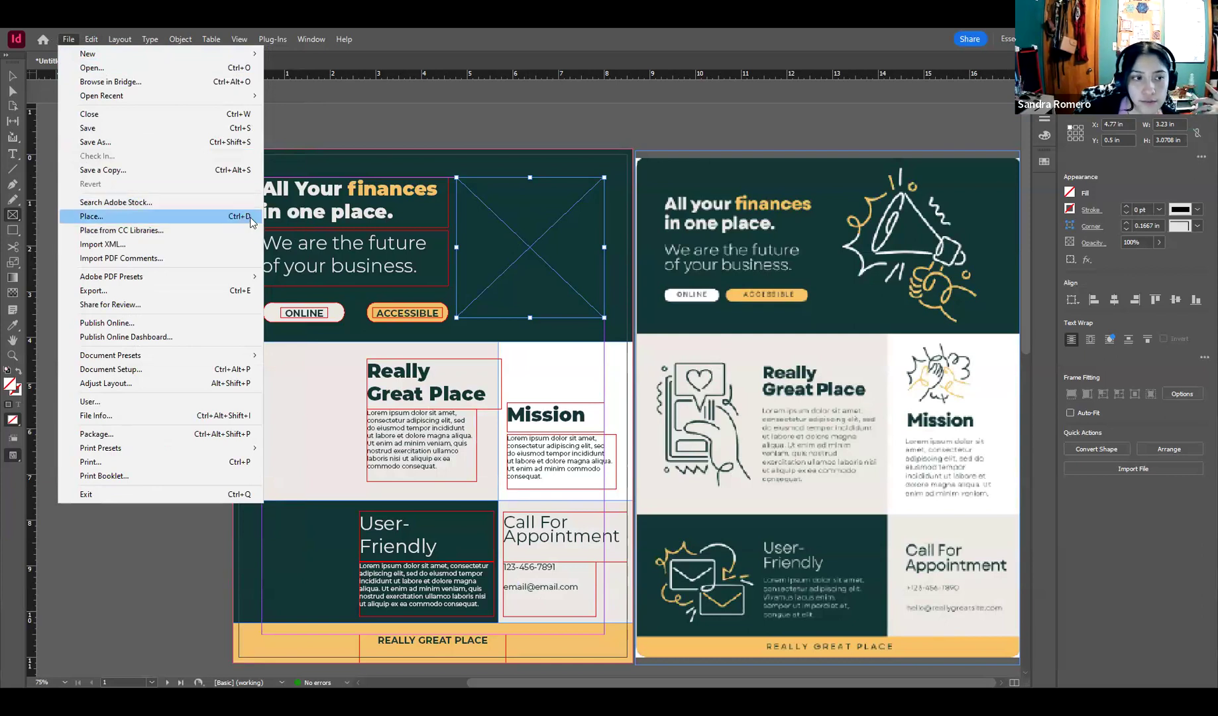
pyautogui.click(106, 217)
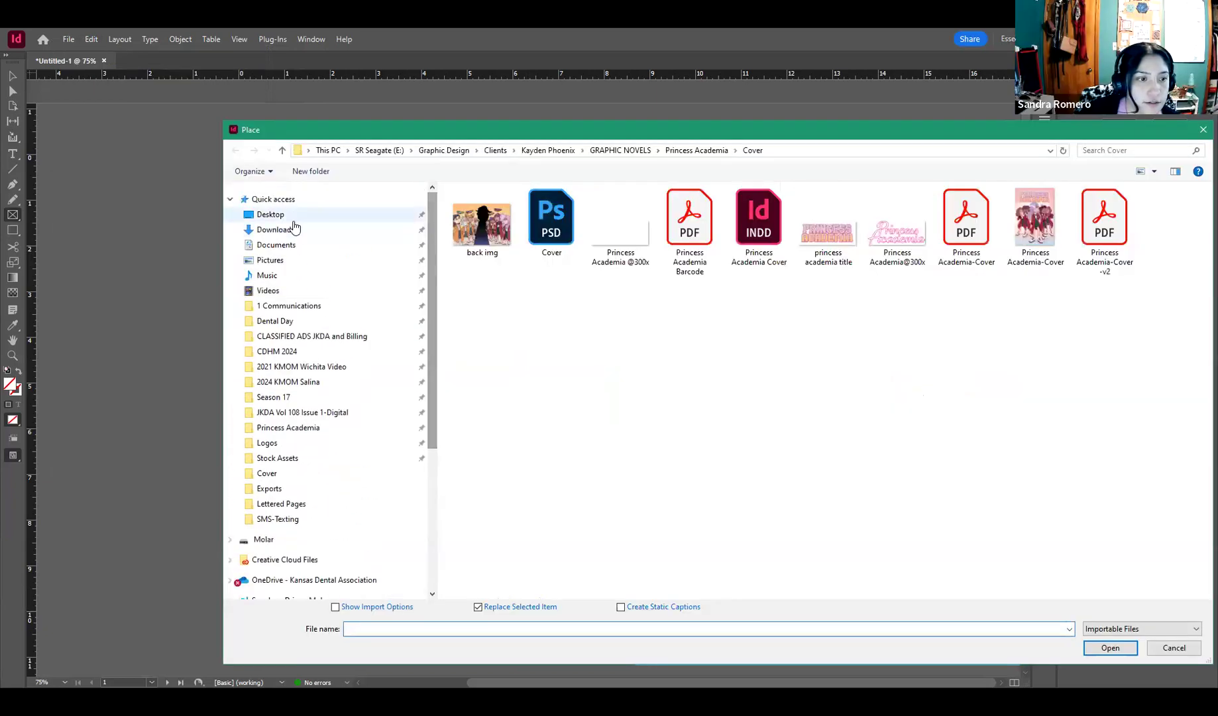
pyautogui.click(294, 229)
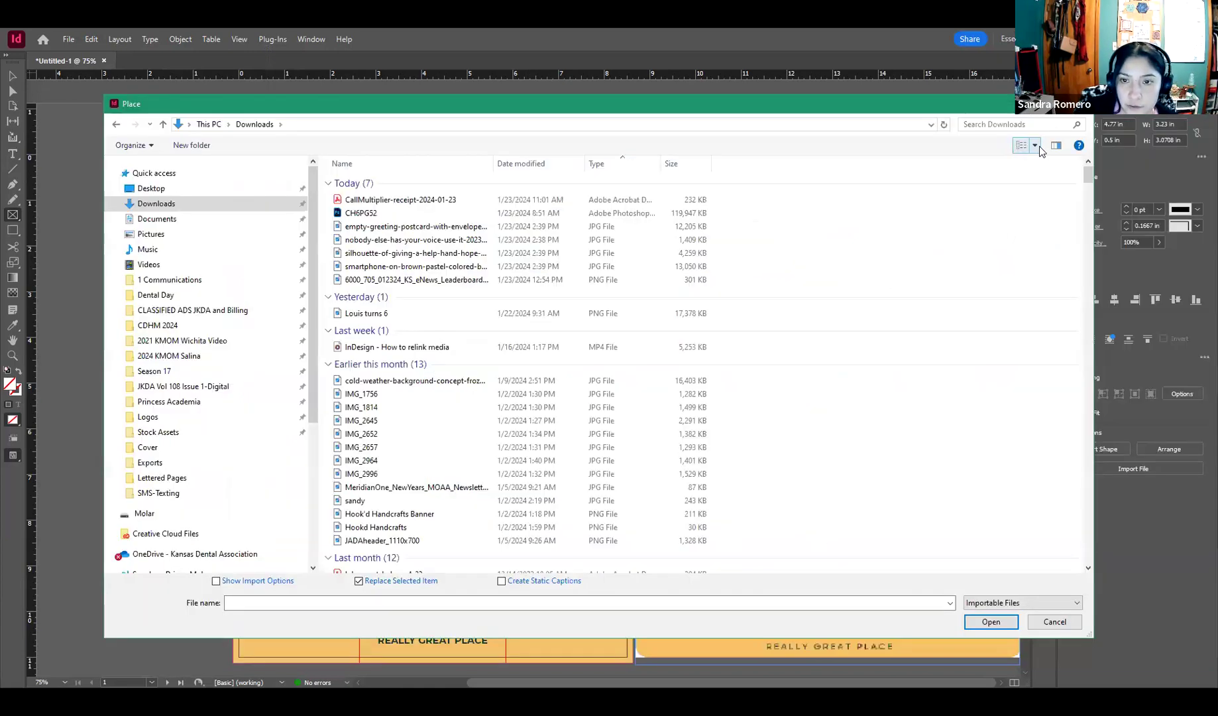
pyautogui.click(1038, 145)
pyautogui.click(1042, 184)
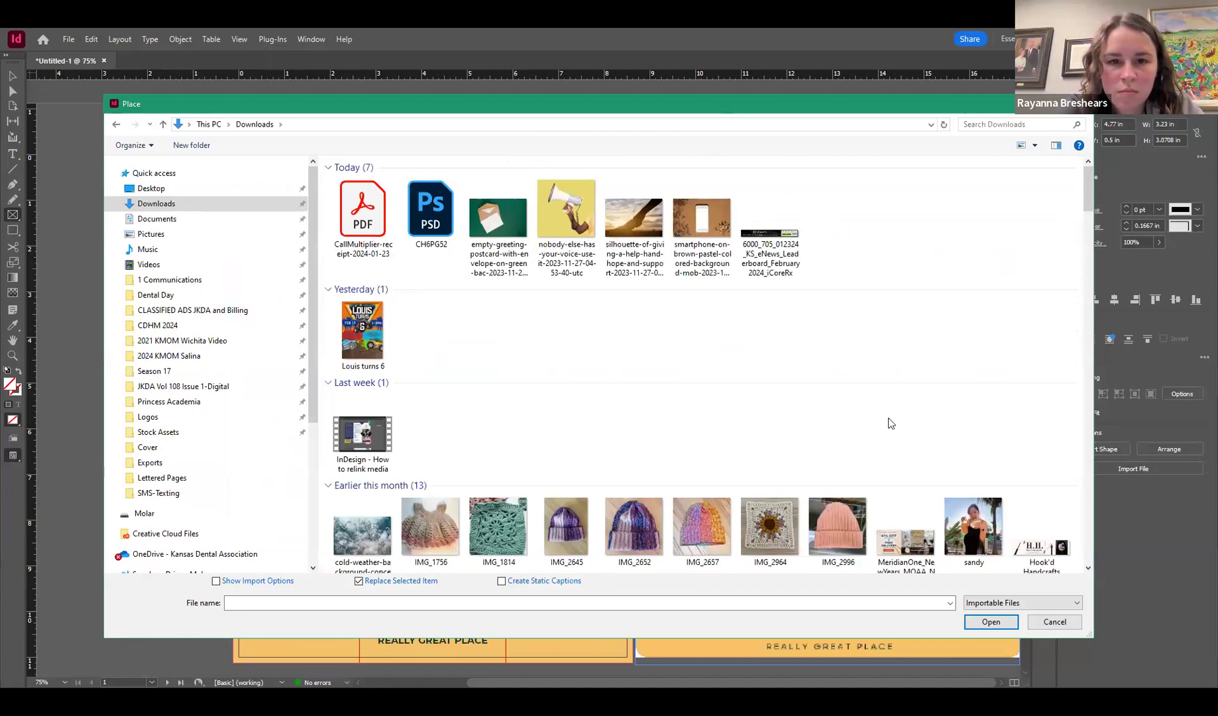
pyautogui.click(540, 233)
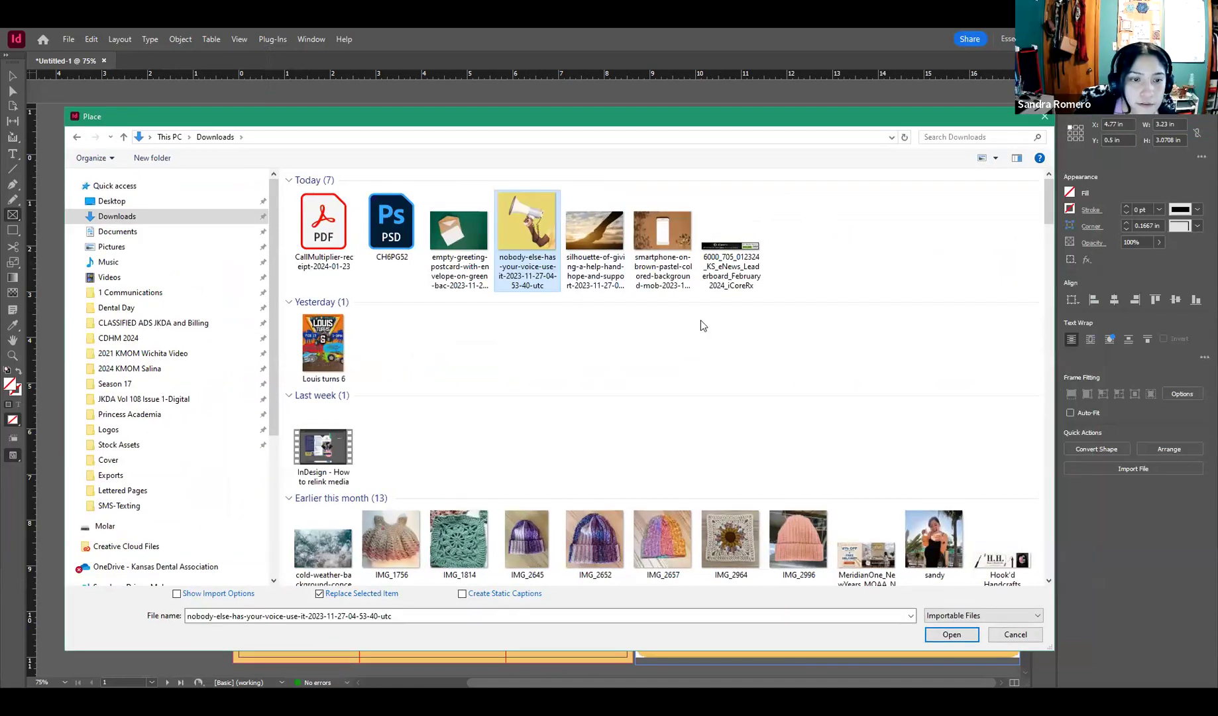
pyautogui.click(952, 634)
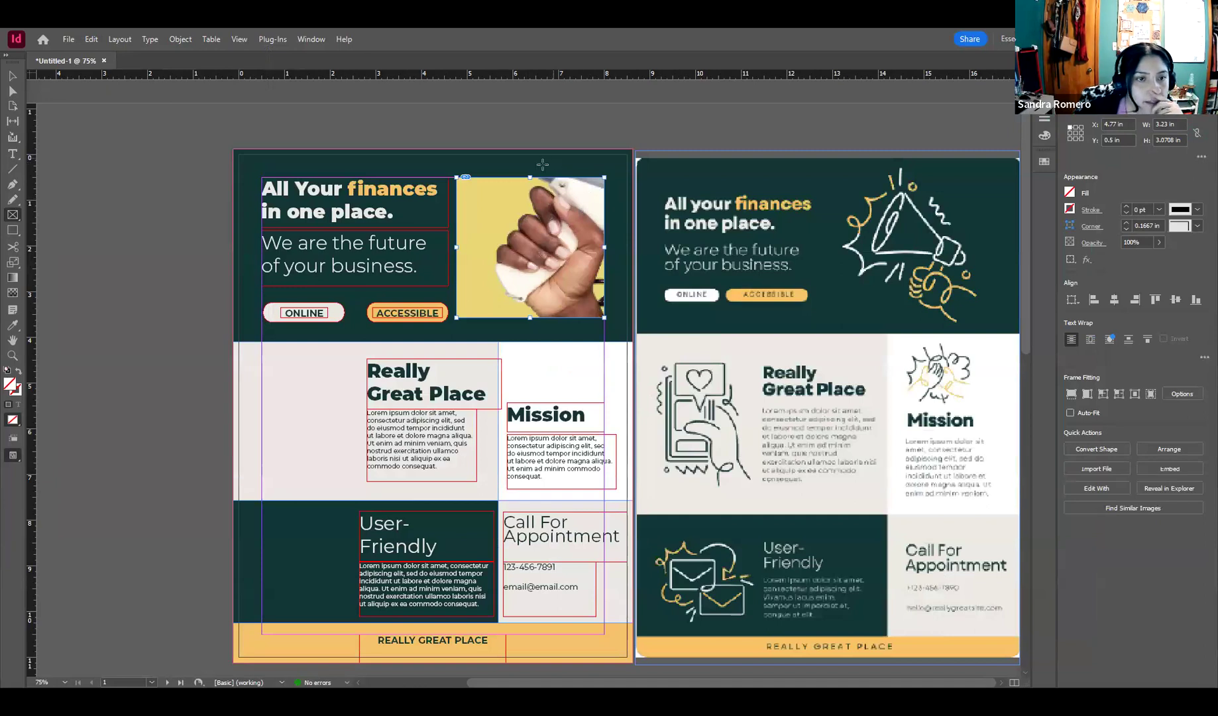
pyautogui.click(12, 75)
pyautogui.click(118, 318)
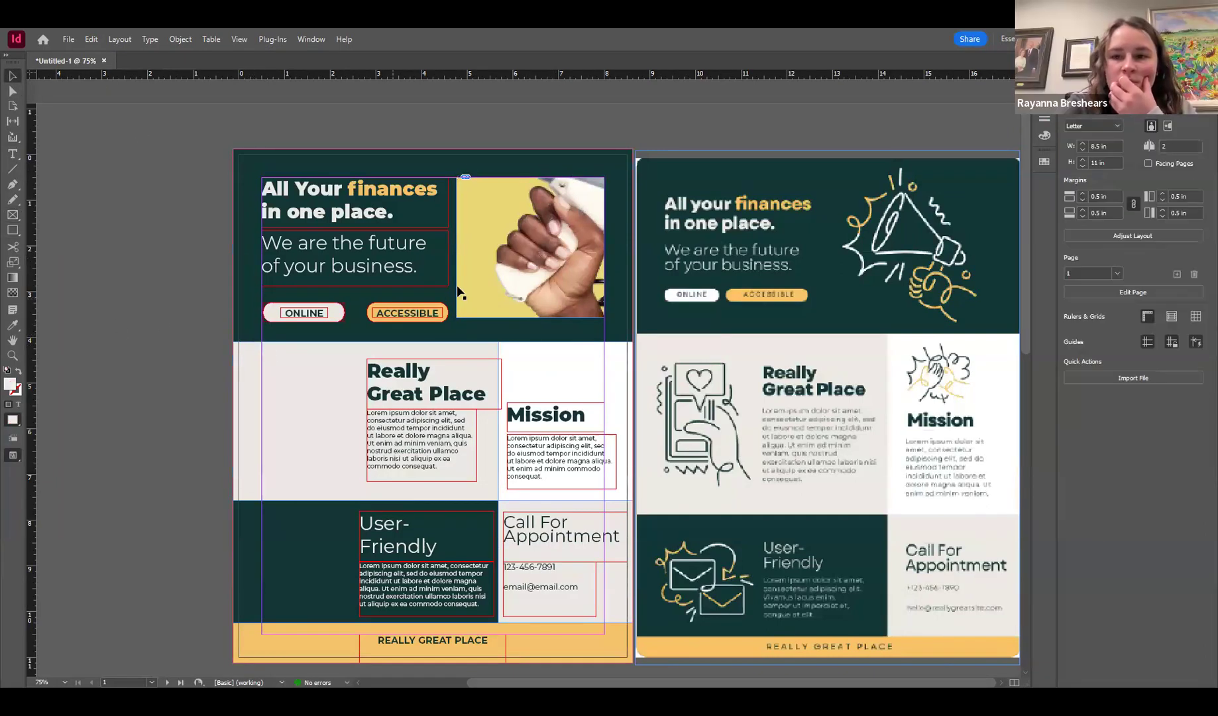
pyautogui.click(568, 265)
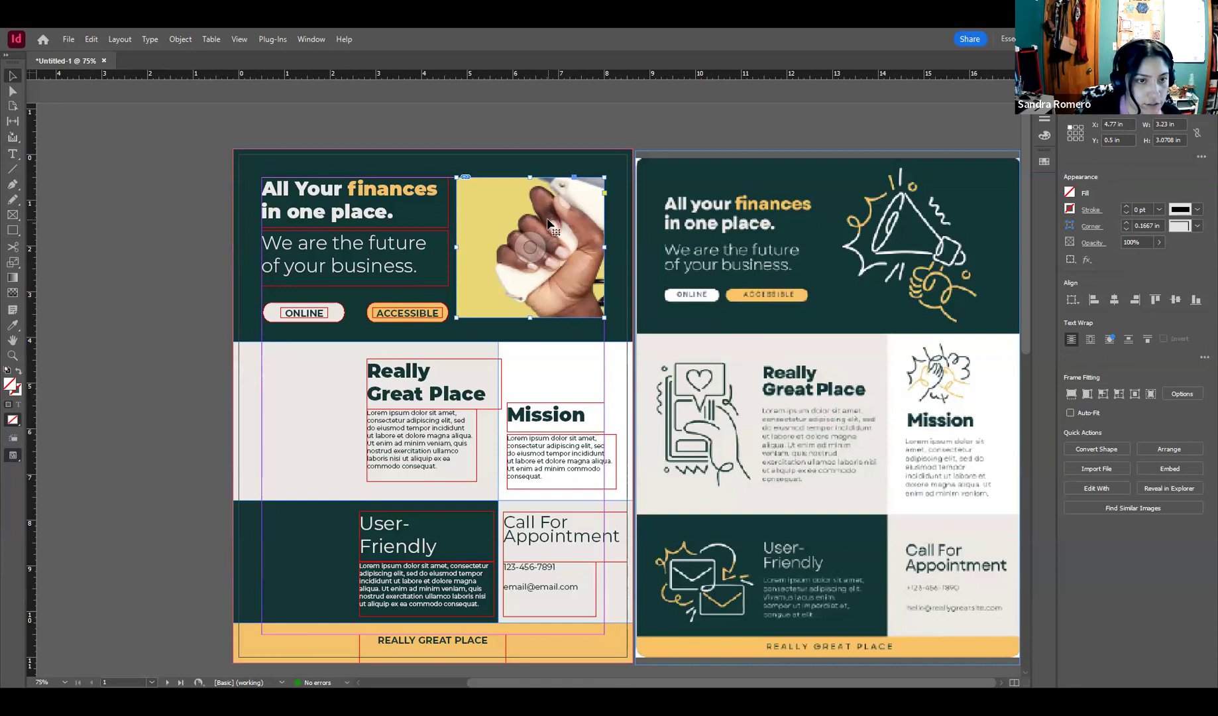
pyautogui.click(93, 39)
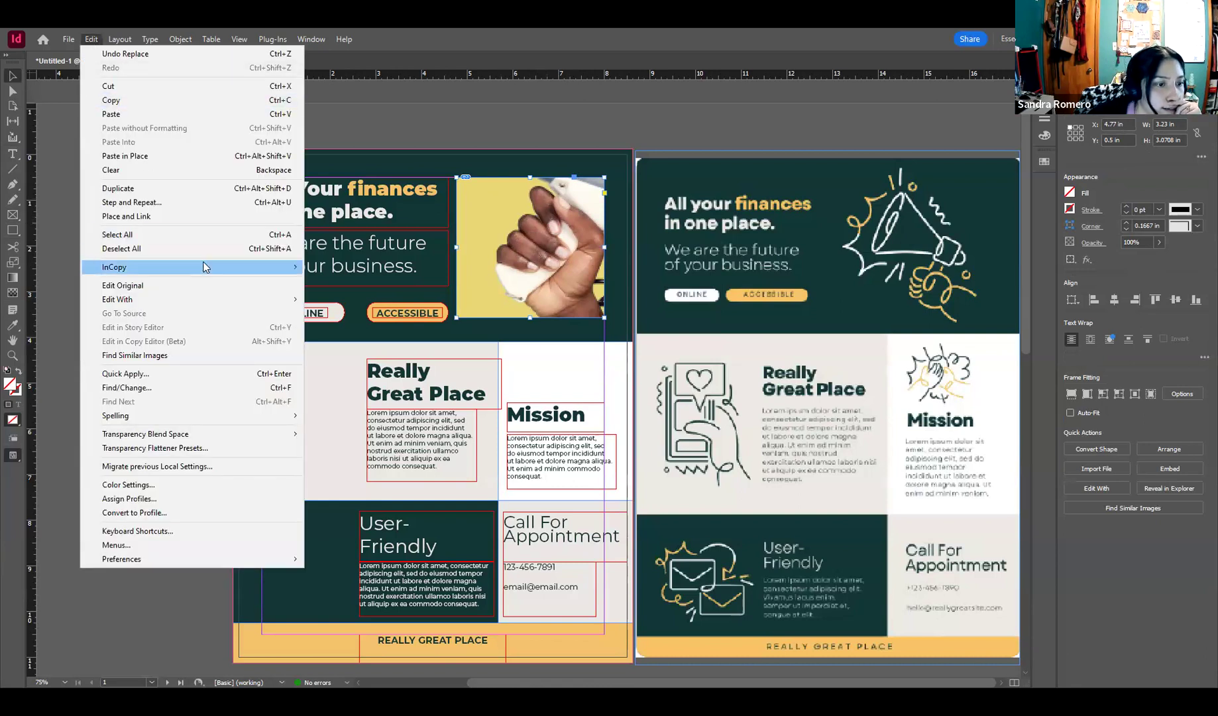
pyautogui.click(51, 52)
pyautogui.click(67, 40)
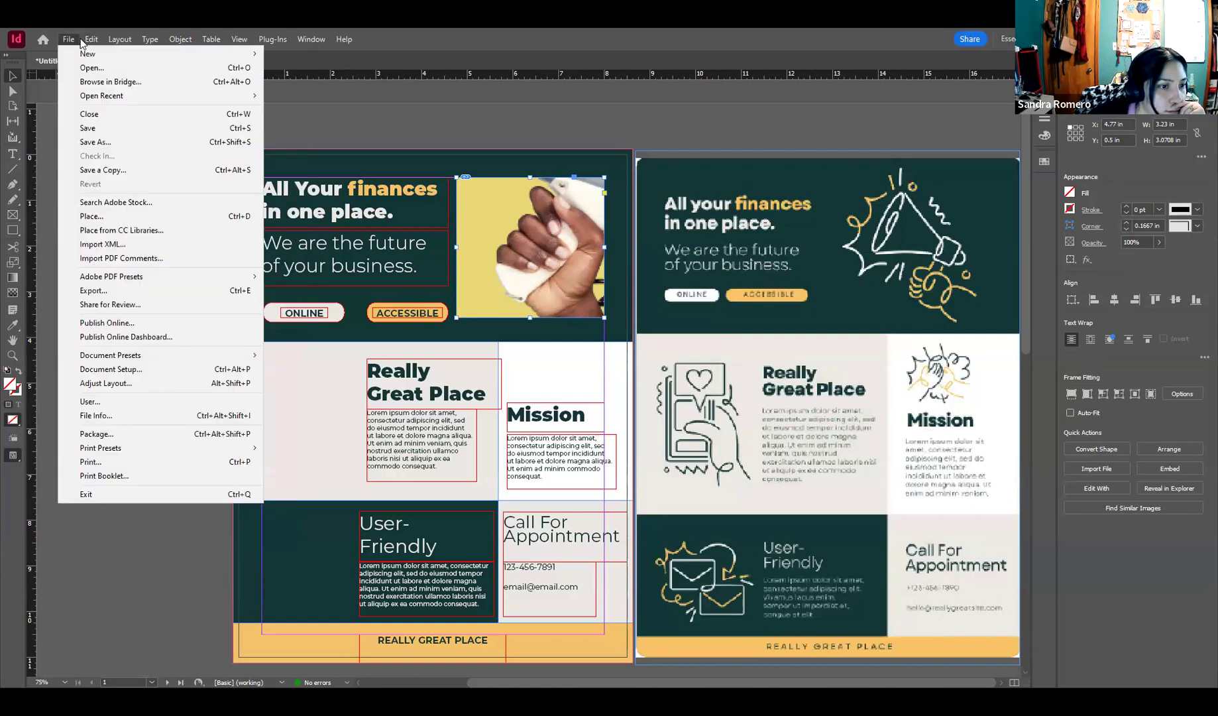
pyautogui.moveTo(139, 40)
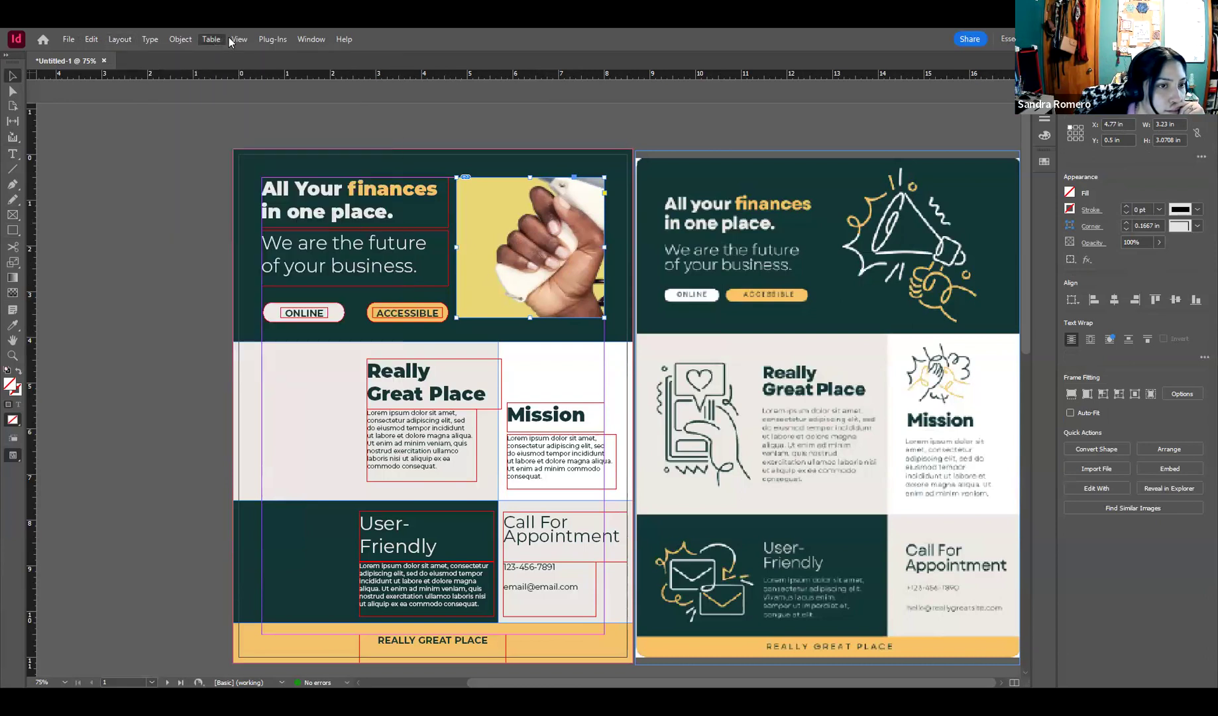
pyautogui.moveTo(270, 44)
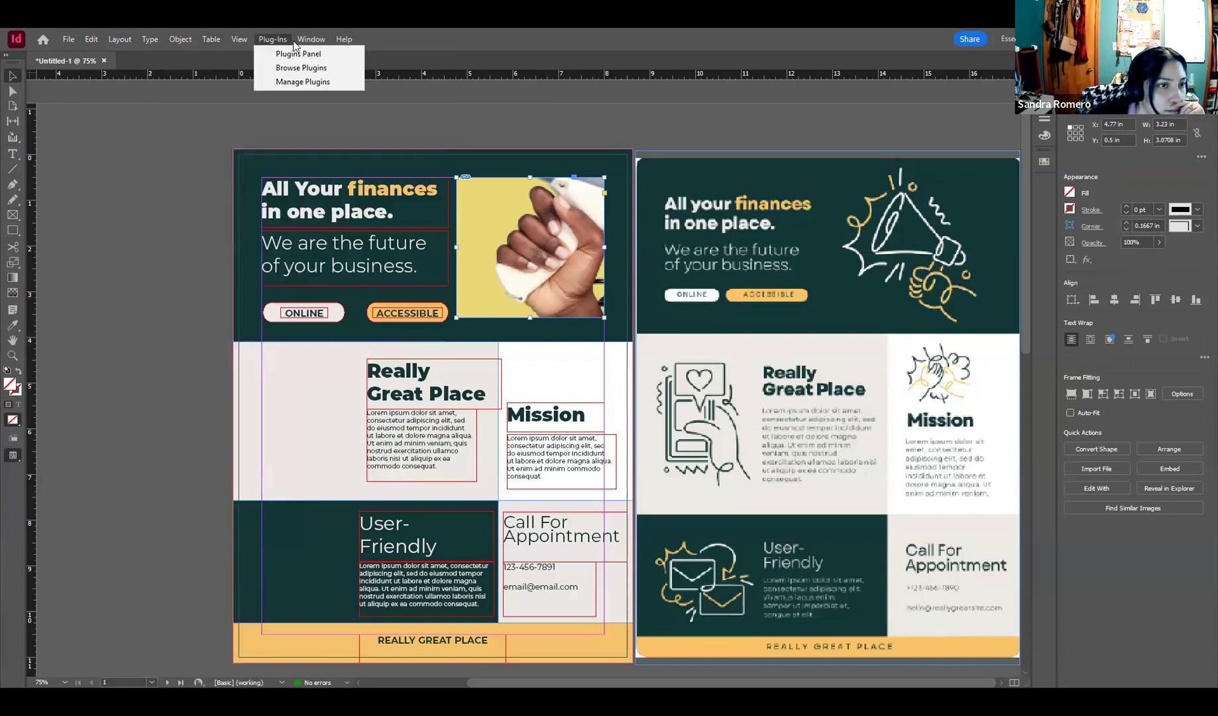
pyautogui.click(327, 40)
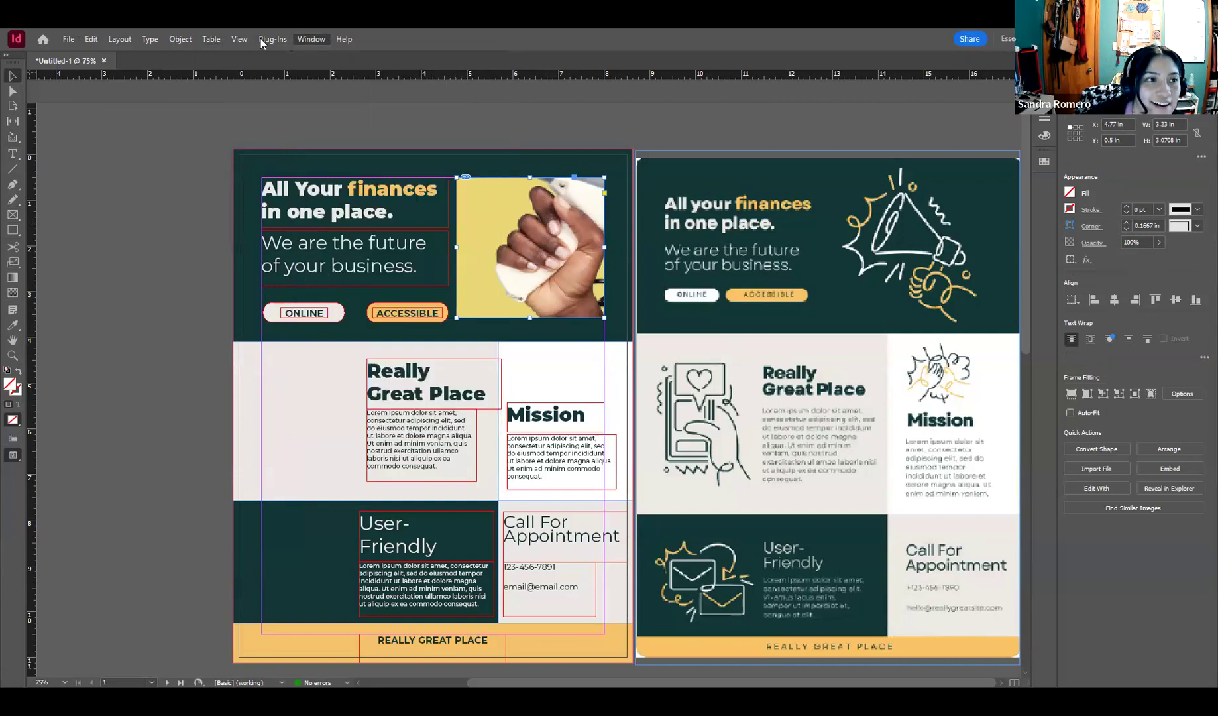
pyautogui.click(139, 39)
pyautogui.click(102, 38)
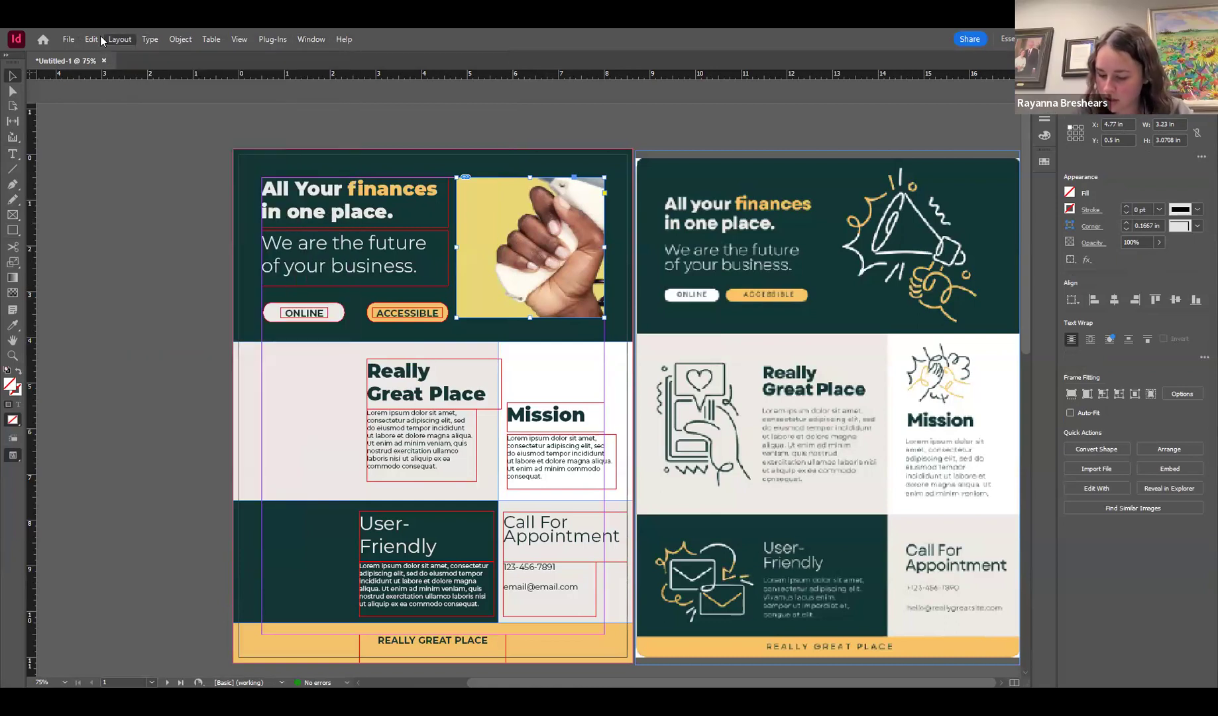
pyautogui.click(97, 38)
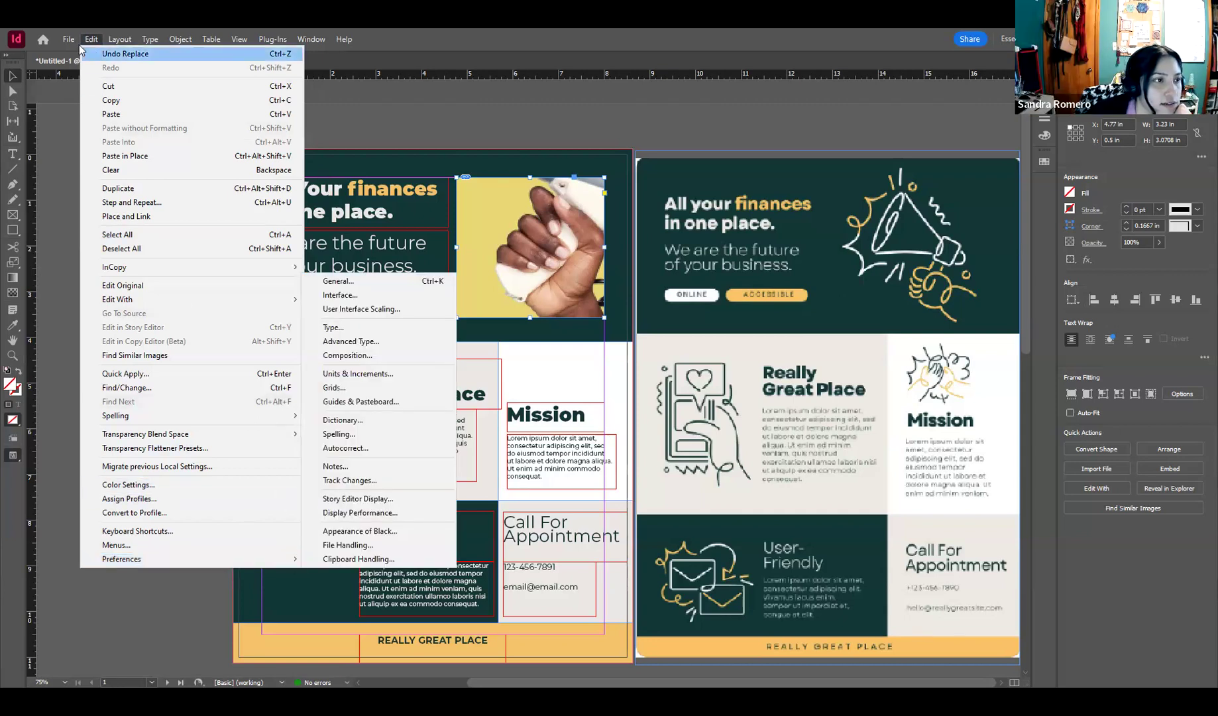
pyautogui.click(67, 41)
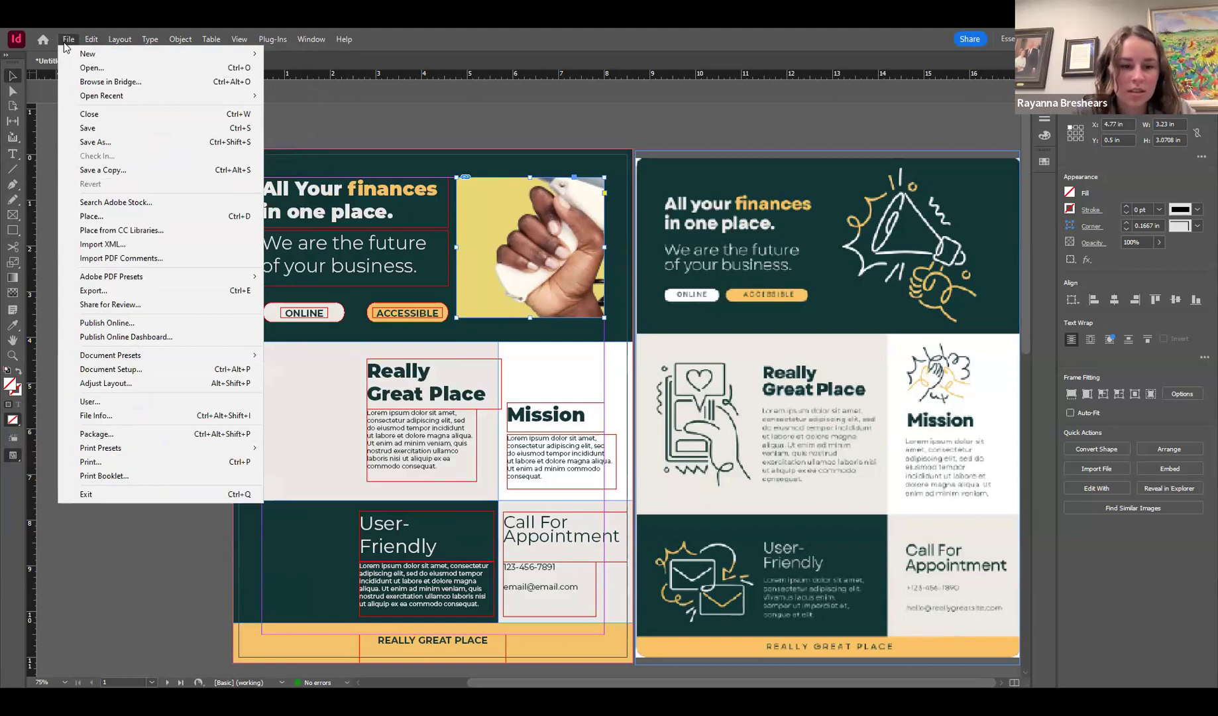
pyautogui.click(406, 114)
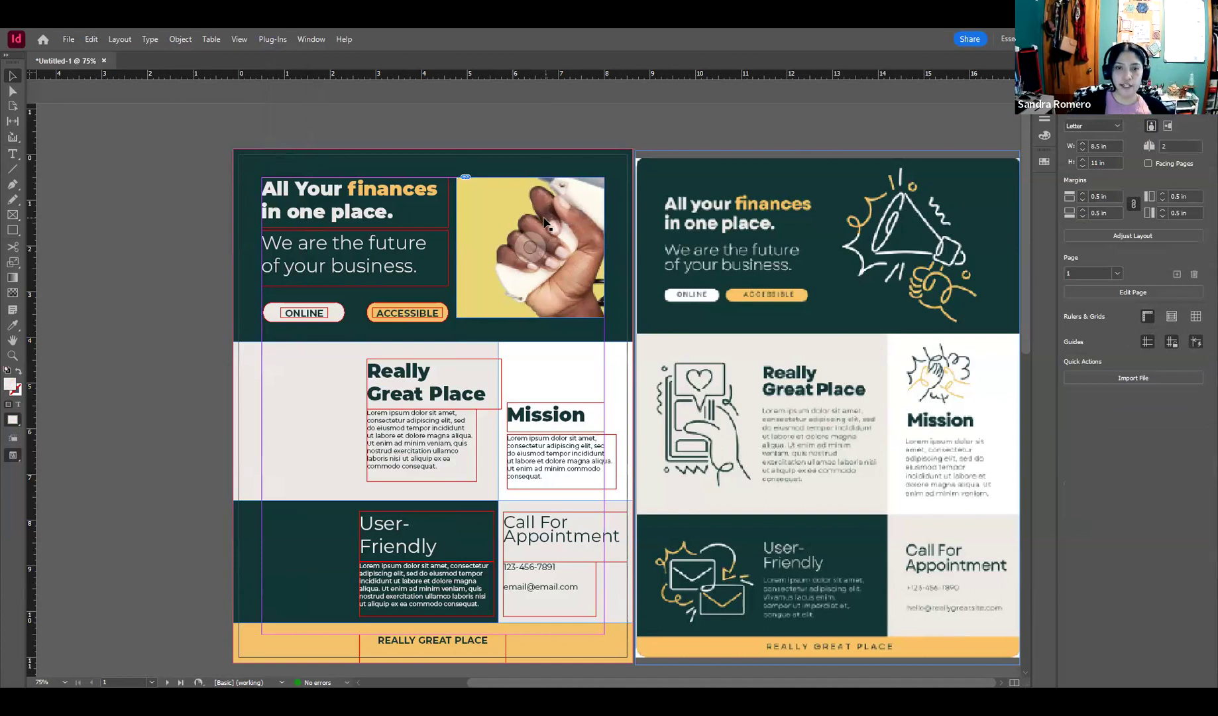
# Step: Fit the megaphone photo proportionally inside its frame beside the heading
pyautogui.click(602, 192)
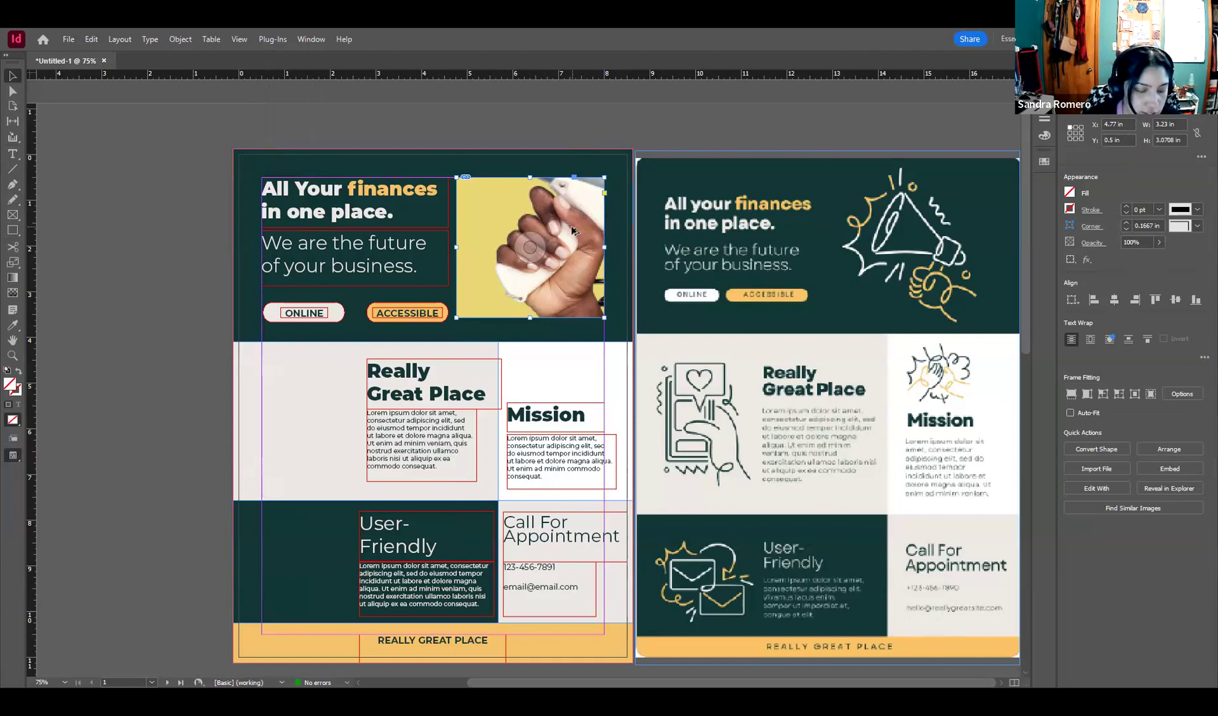
pyautogui.hotkey('ctrl', 'alt', 'shift', 'e')
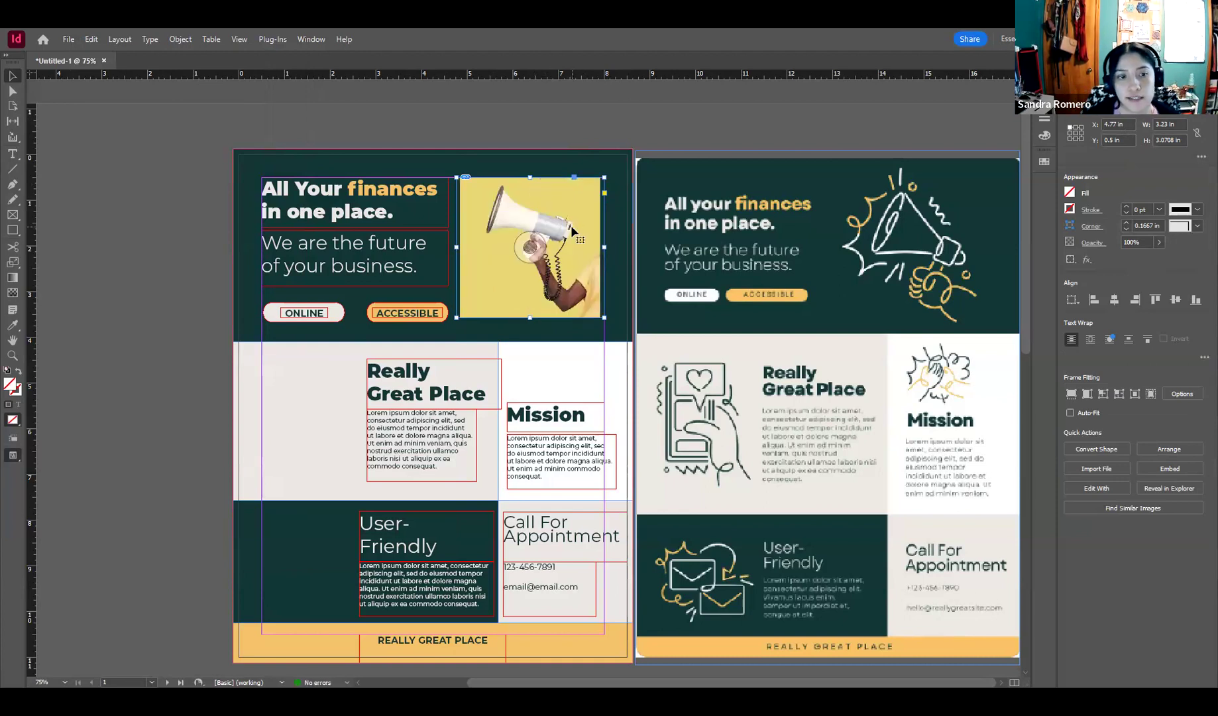
pyautogui.click(522, 134)
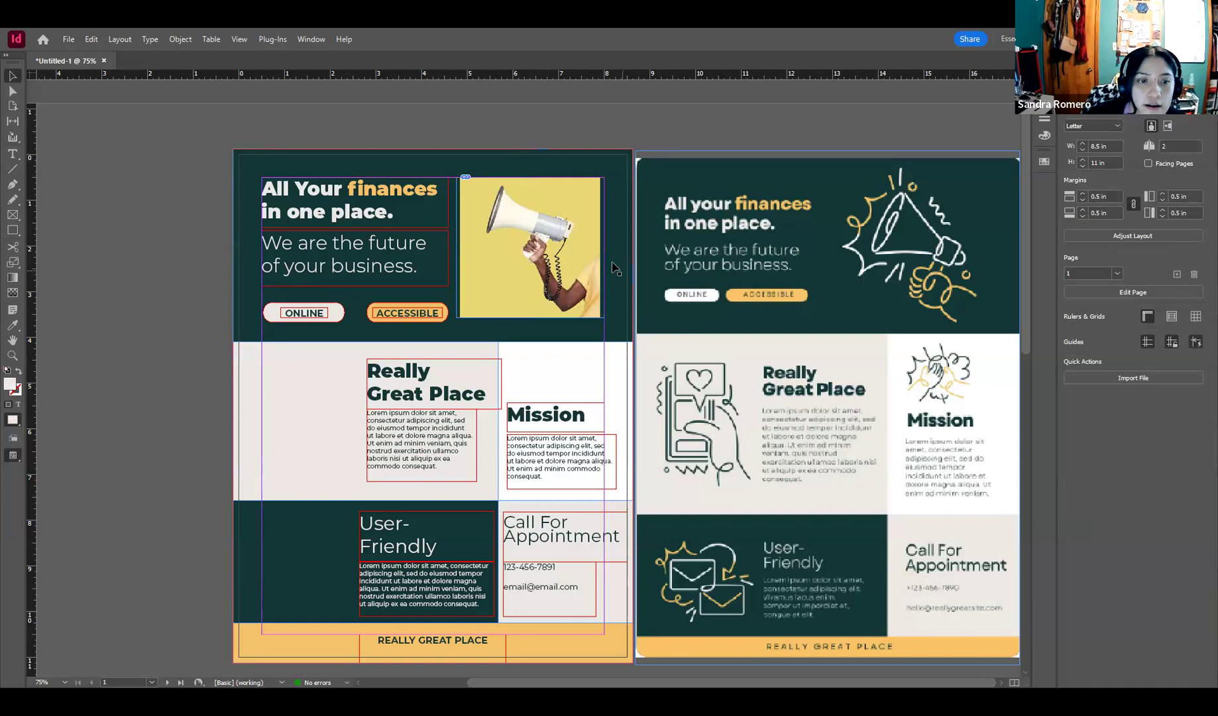
# Step: Shrink the megaphone photo's frame to about 2.045 by 2.1 in and refit the photo proportionally
pyautogui.click(583, 242)
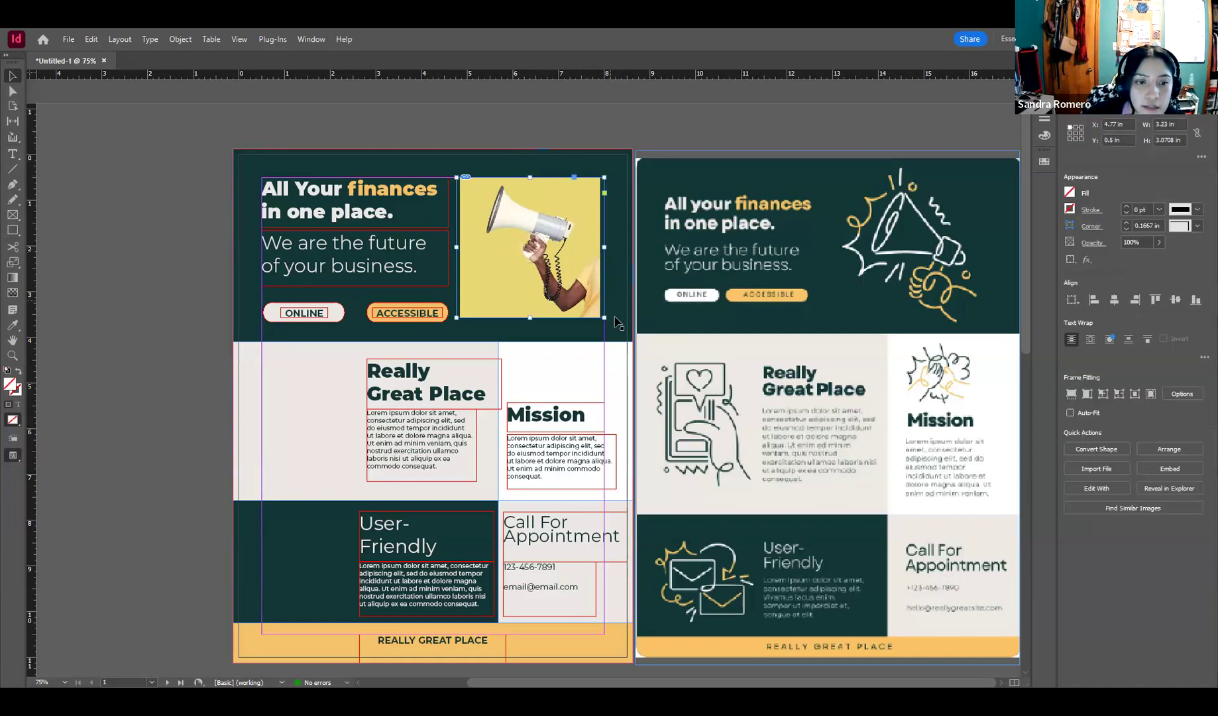
pyautogui.moveTo(603, 317); pyautogui.dragTo(550, 273)
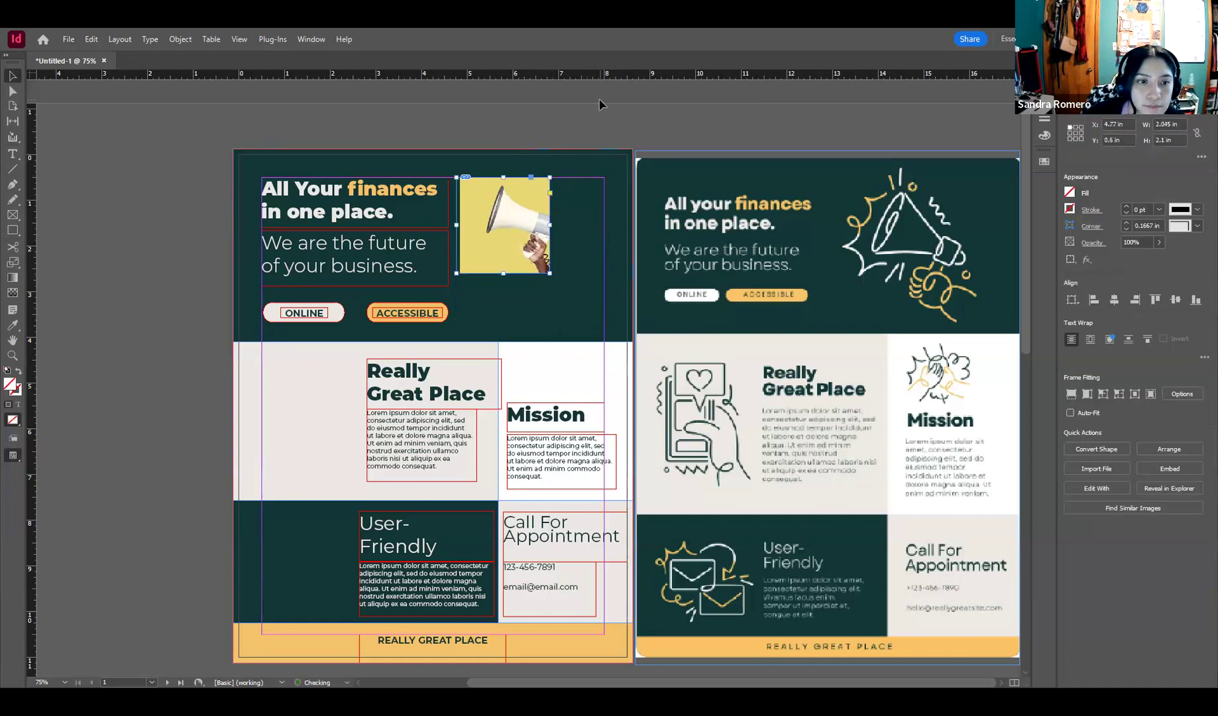
pyautogui.click(591, 321)
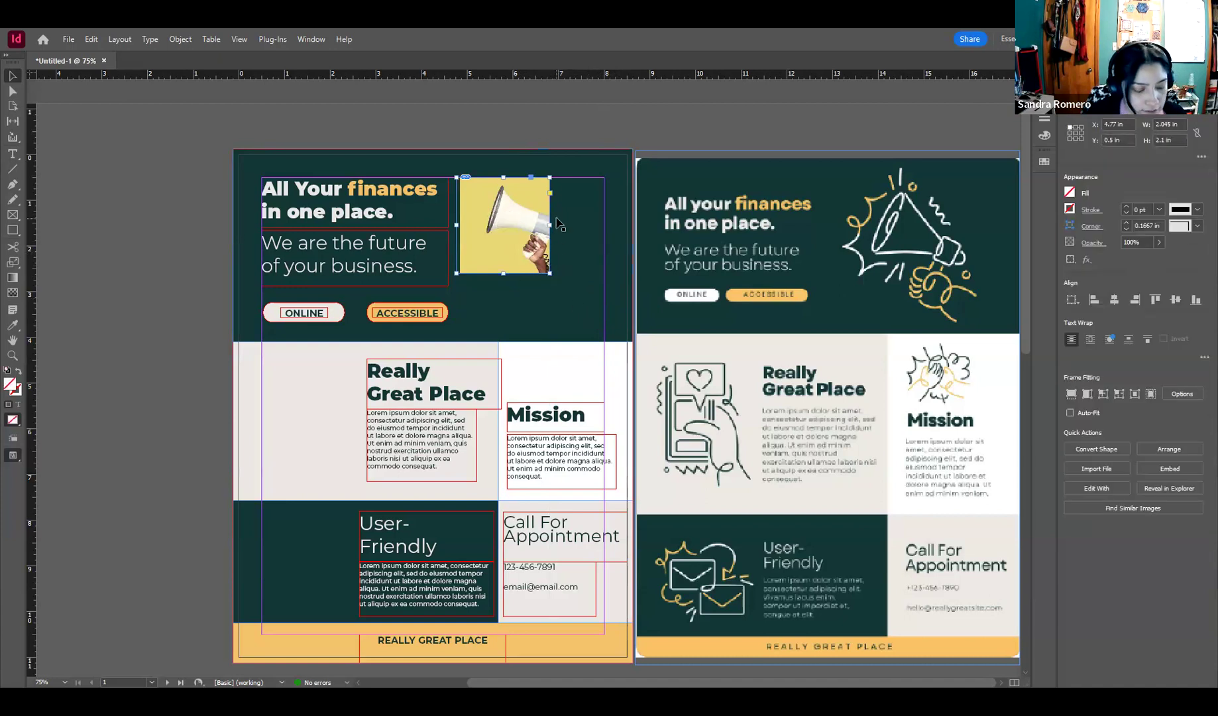
pyautogui.hotkey('ctrl', 'alt', 'shift', 'e')
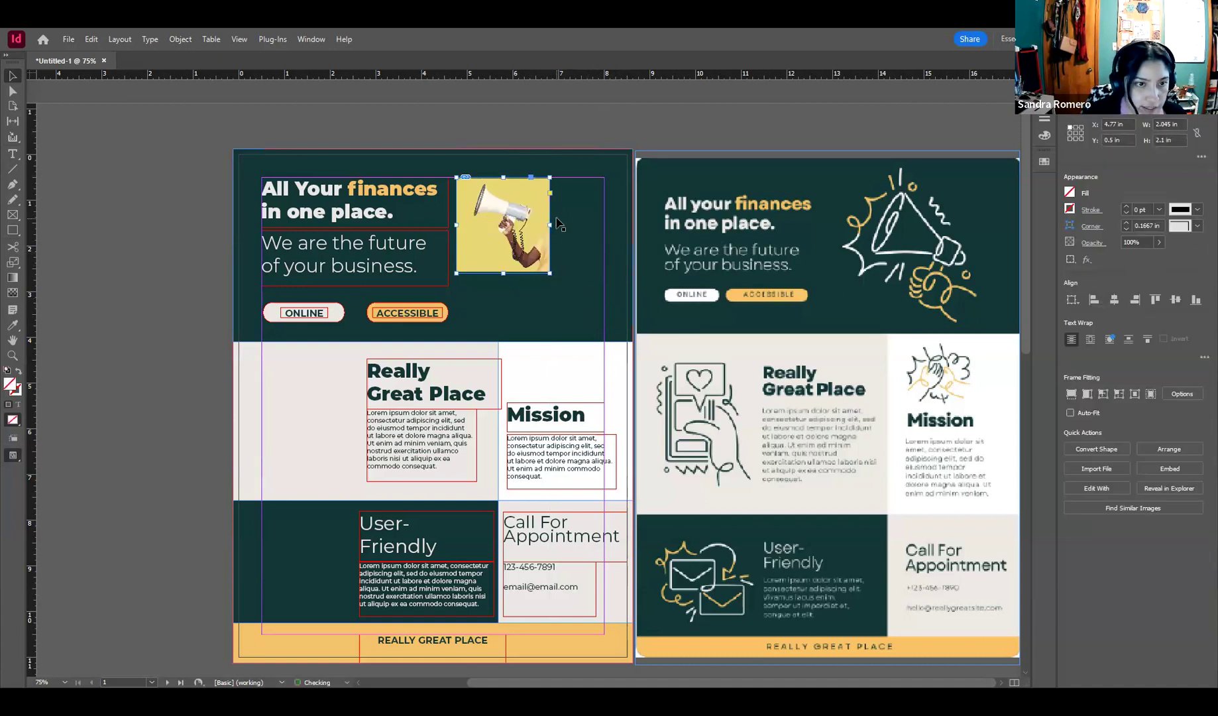
pyautogui.click(549, 157)
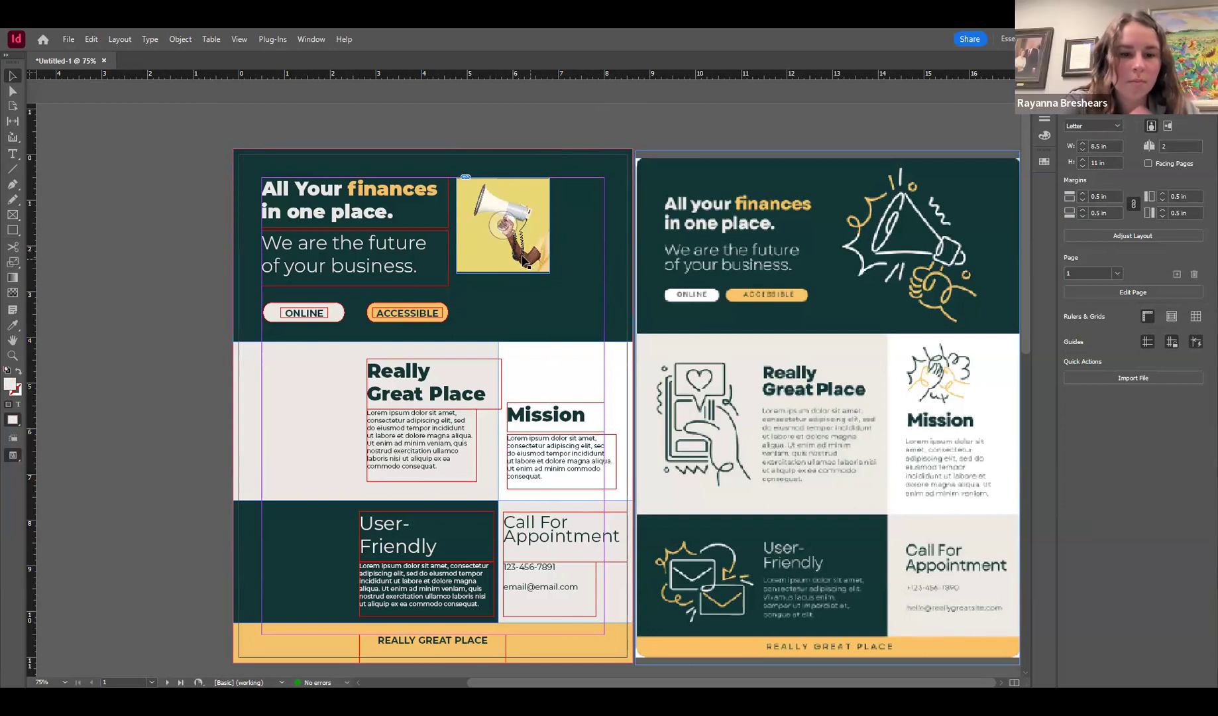
# Step: Inspect the photo's fit at its frame edge, narrow the frame to about 0.92 in wide, and refit the photo proportionally
pyautogui.click(537, 242)
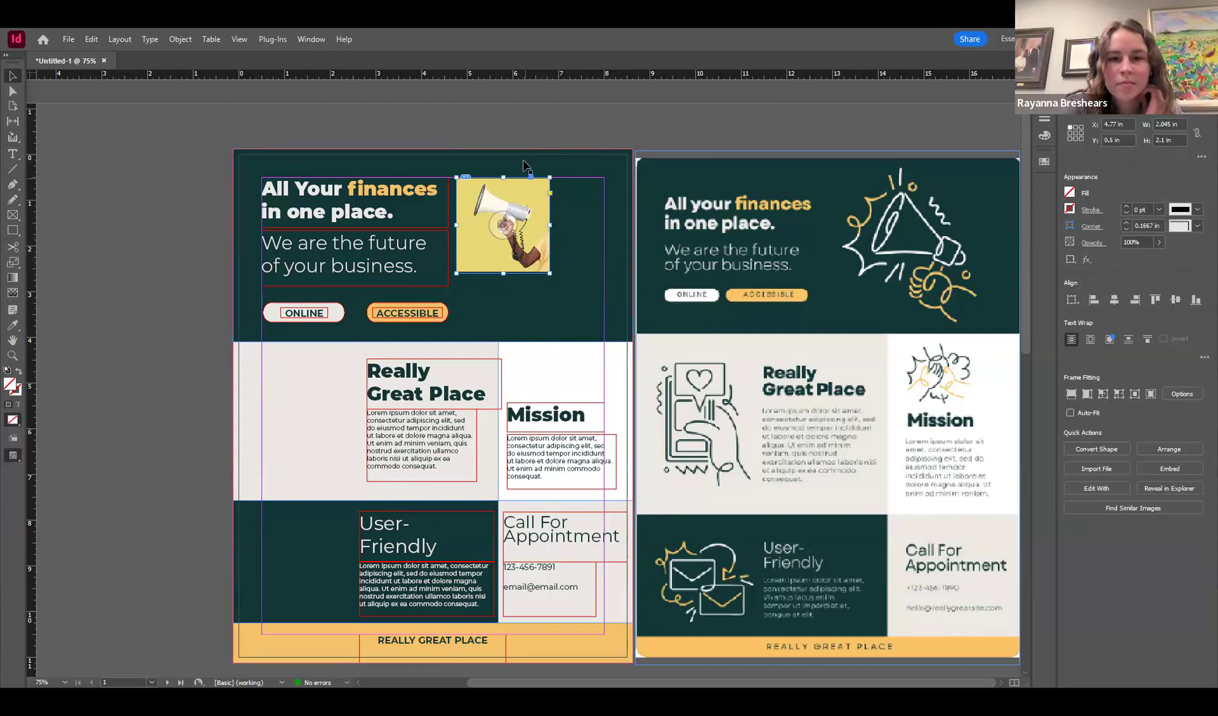
pyautogui.scroll(6, 516, 288)
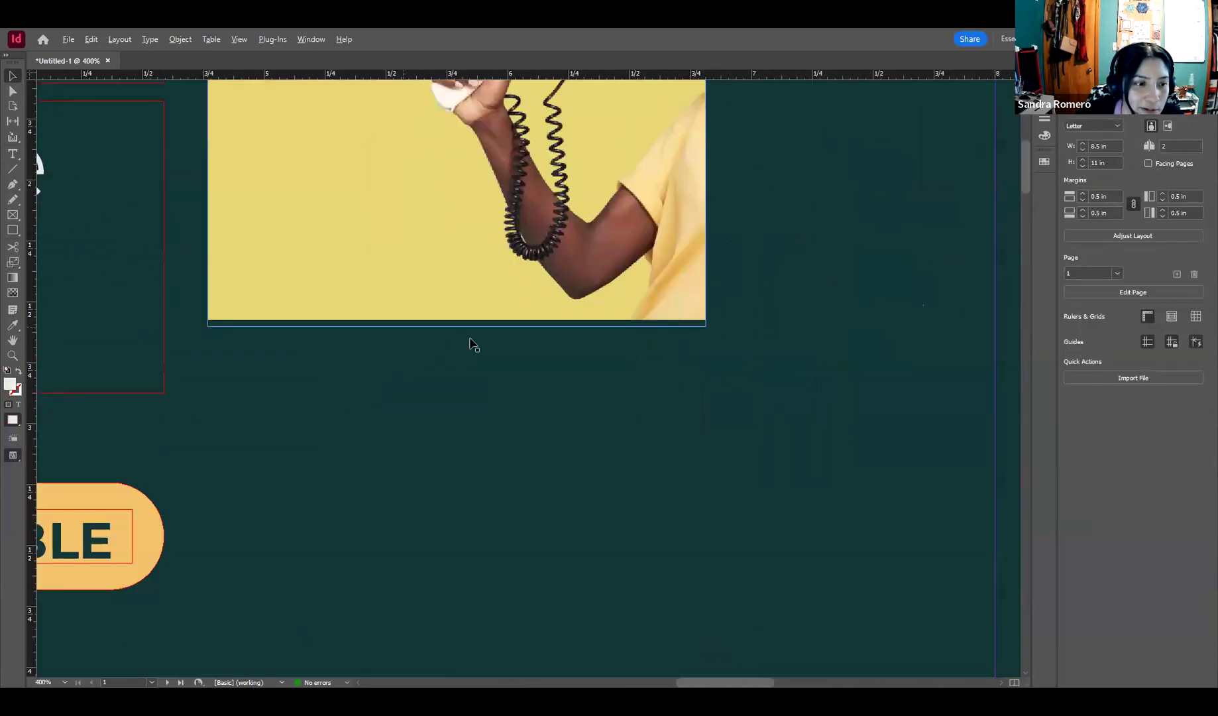
pyautogui.scroll(-6, 523, 314)
pyautogui.click(570, 249)
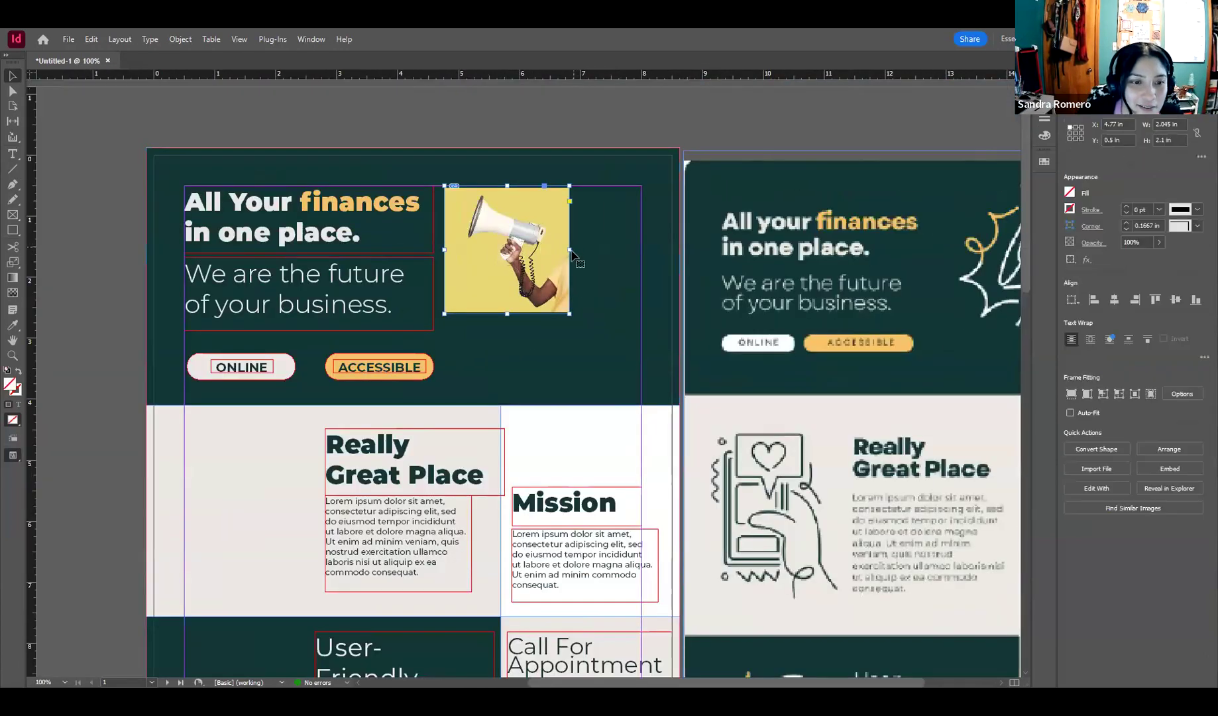
pyautogui.moveTo(570, 249); pyautogui.dragTo(501, 249)
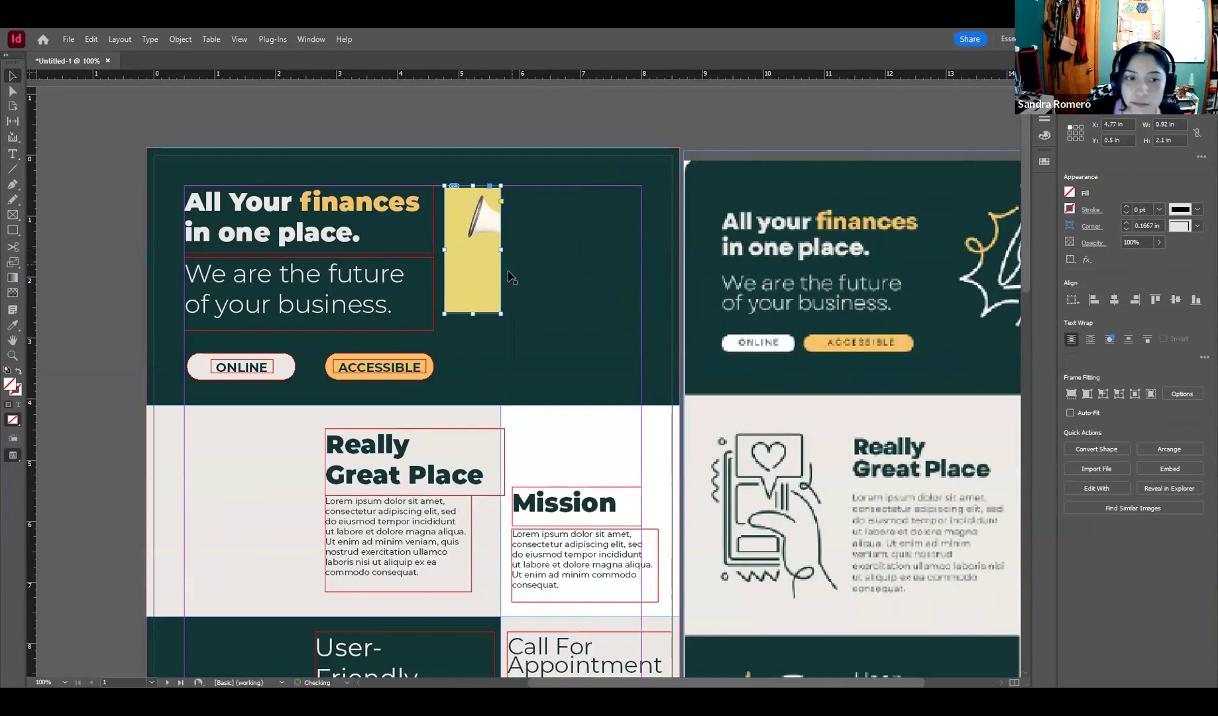
pyautogui.hotkey('ctrl', 'alt', 'shift', 'e')
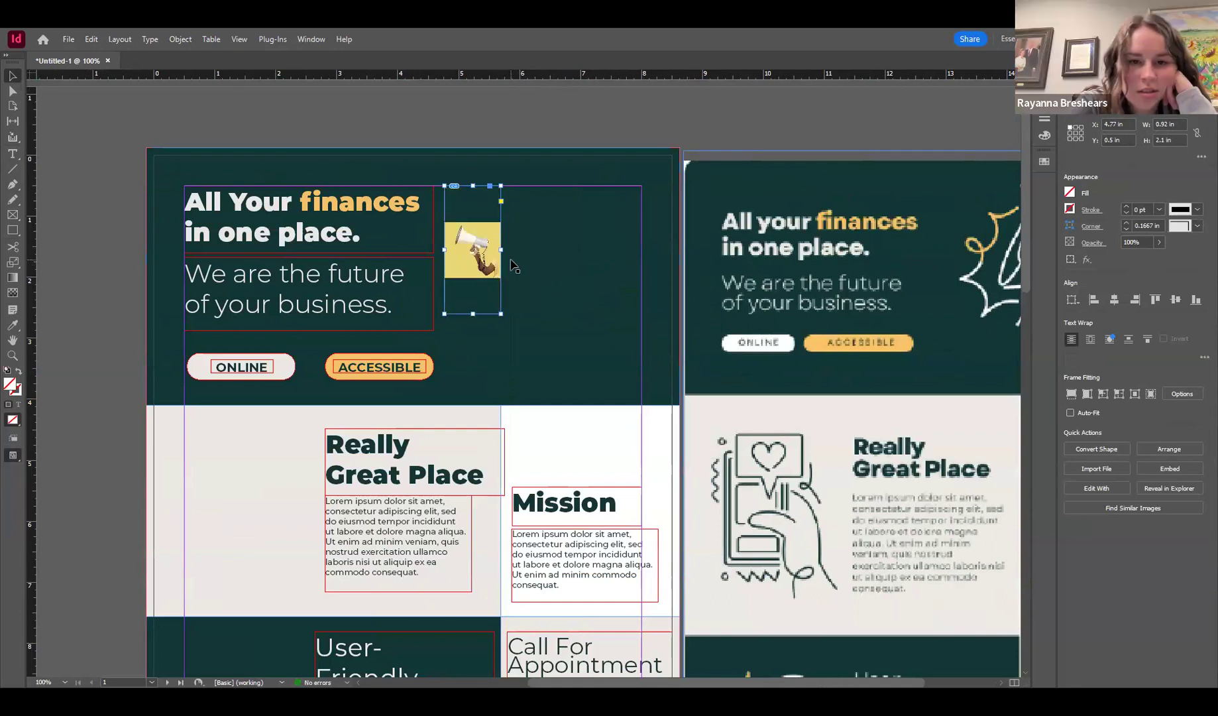
pyautogui.click(480, 124)
# Step: Enlarge the megaphone photo's frame to about 3.23 by 2.375 in, reaching the page margin, and refit the photo proportionally
pyautogui.click(483, 206)
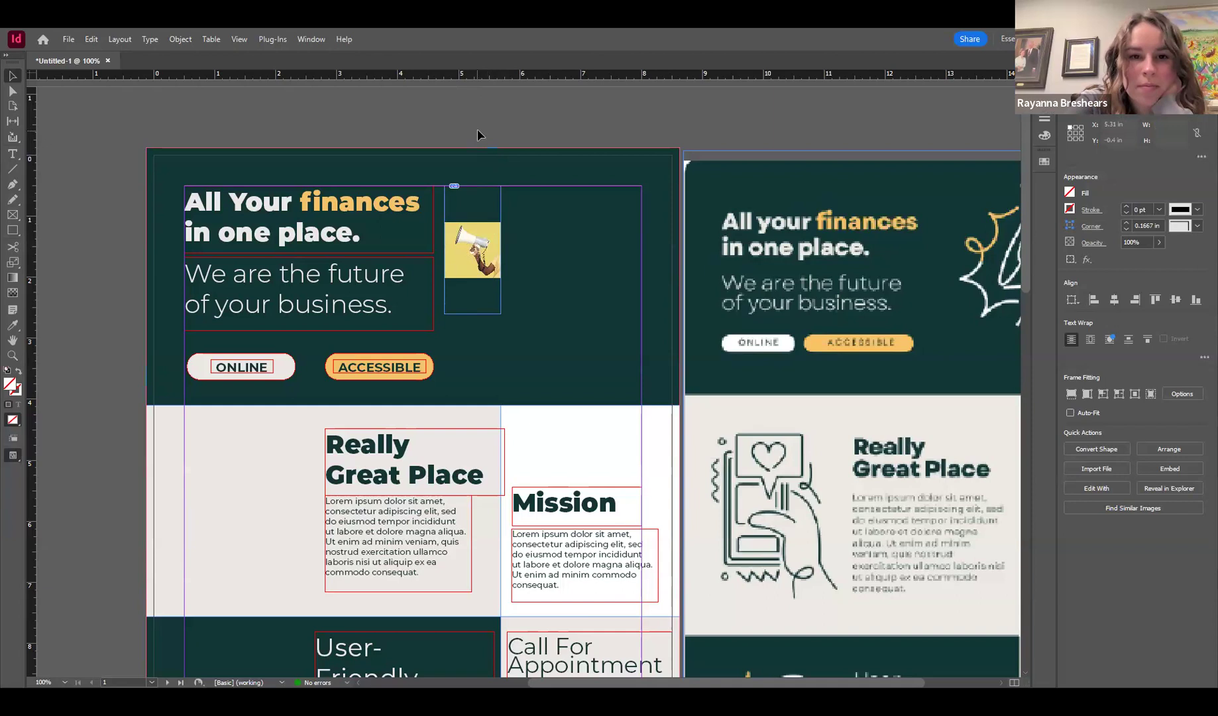
pyautogui.moveTo(500, 249); pyautogui.dragTo(647, 250)
pyautogui.moveTo(542, 314); pyautogui.dragTo(542, 330)
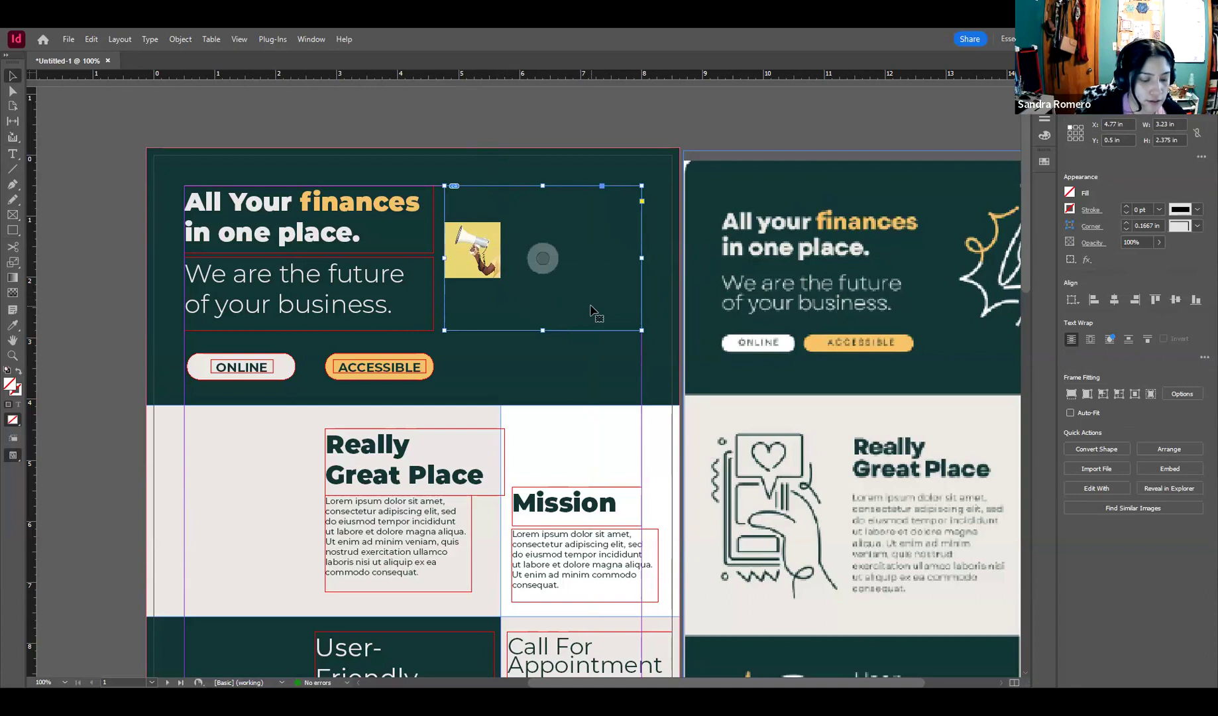
pyautogui.hotkey('ctrl', 'alt', 'shift', 'e')
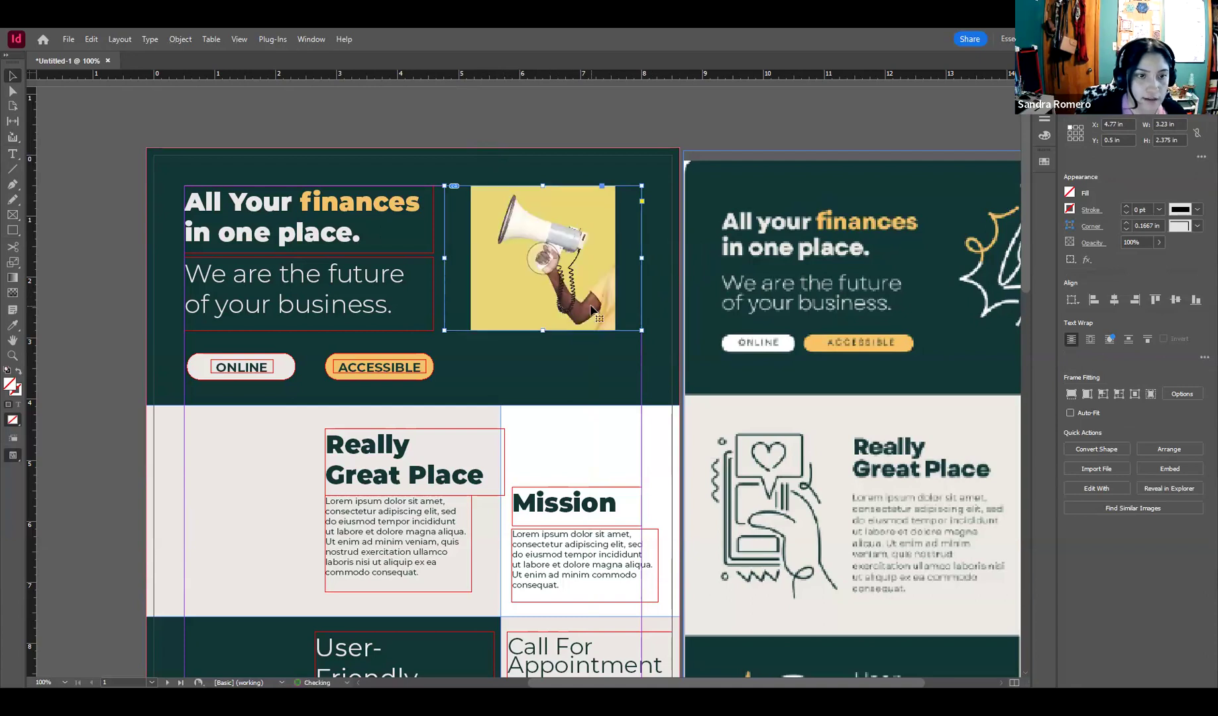
# Step: Enlarge the megaphone photo inside its frame to about 3.12 in square and shift it down about 0.3 in so the whole horn shows
pyautogui.click(556, 133)
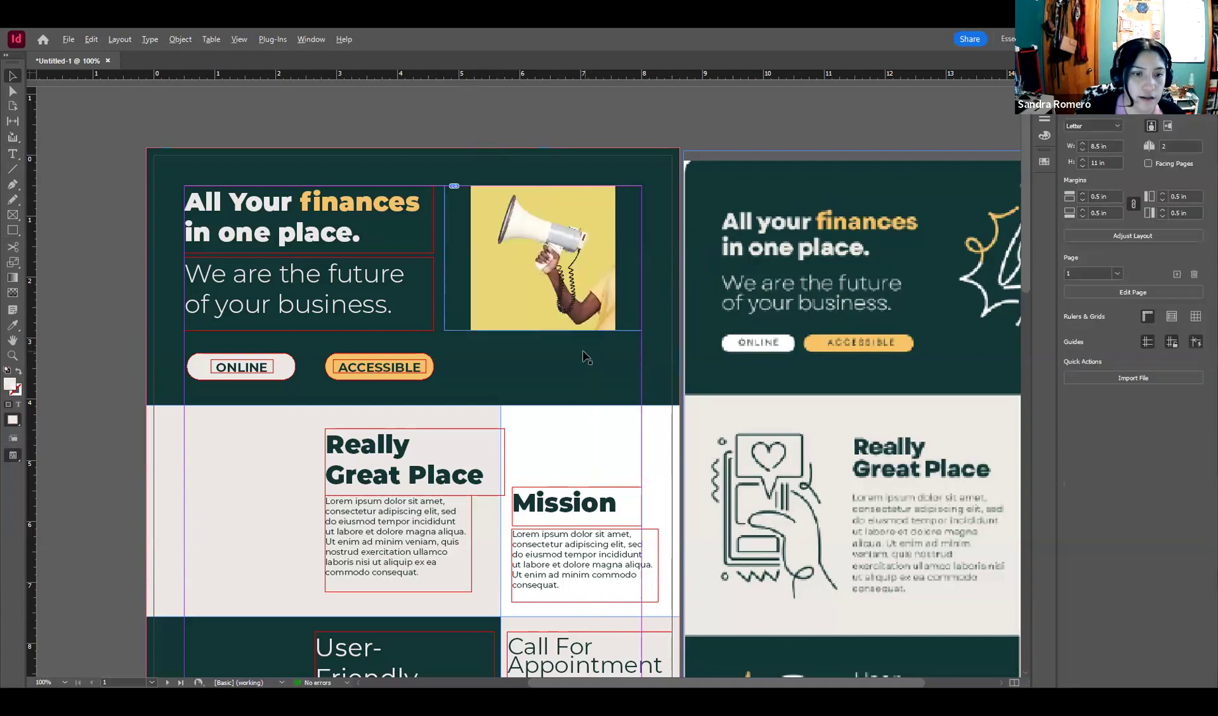
pyautogui.hotkey('ctrl', '-')
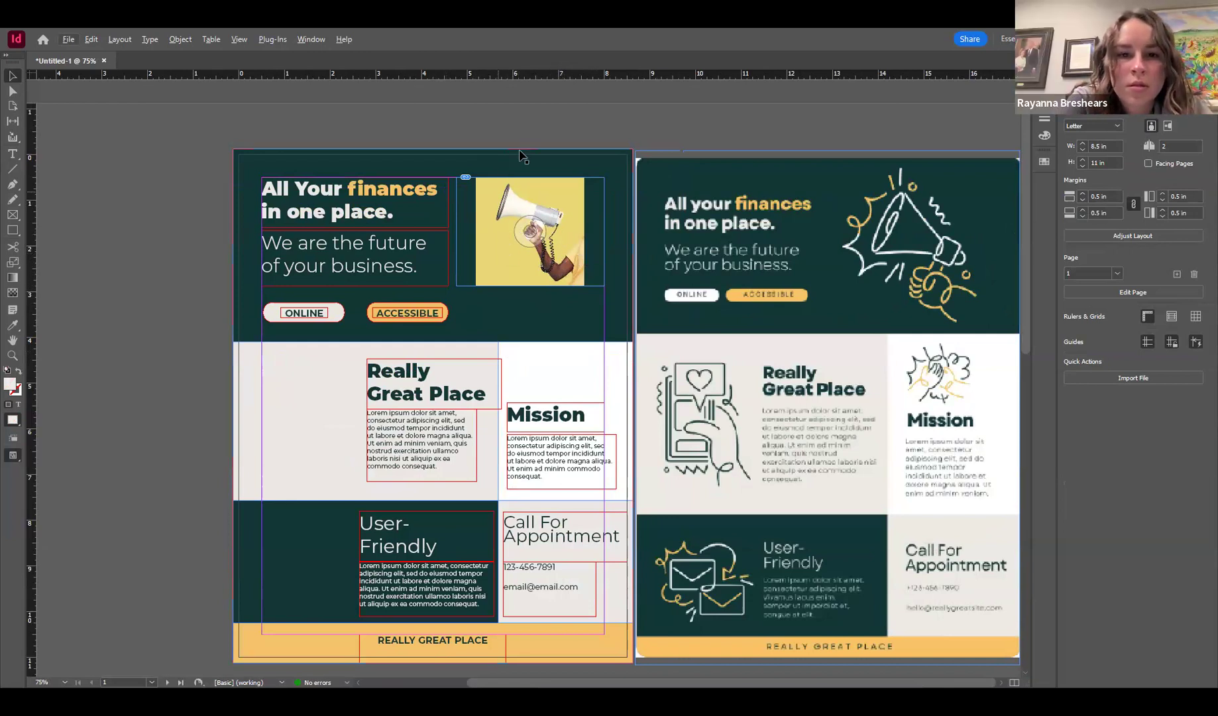
pyautogui.click(551, 214)
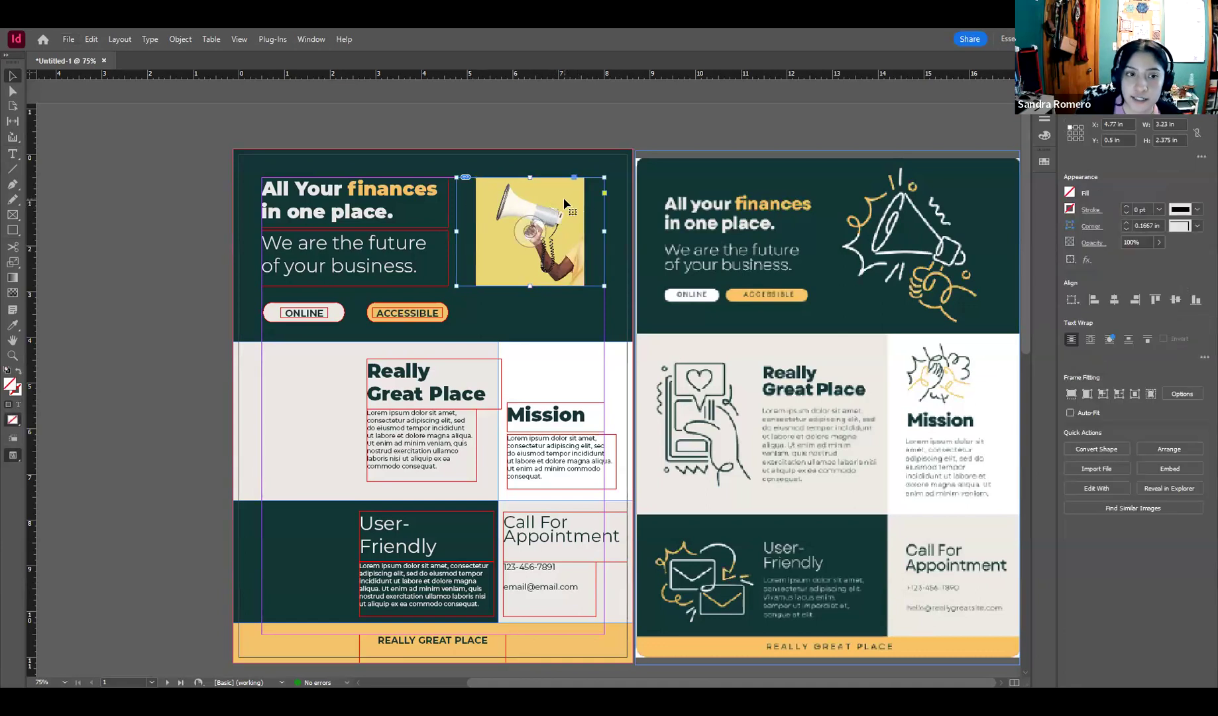
pyautogui.scroll(3, 549, 184)
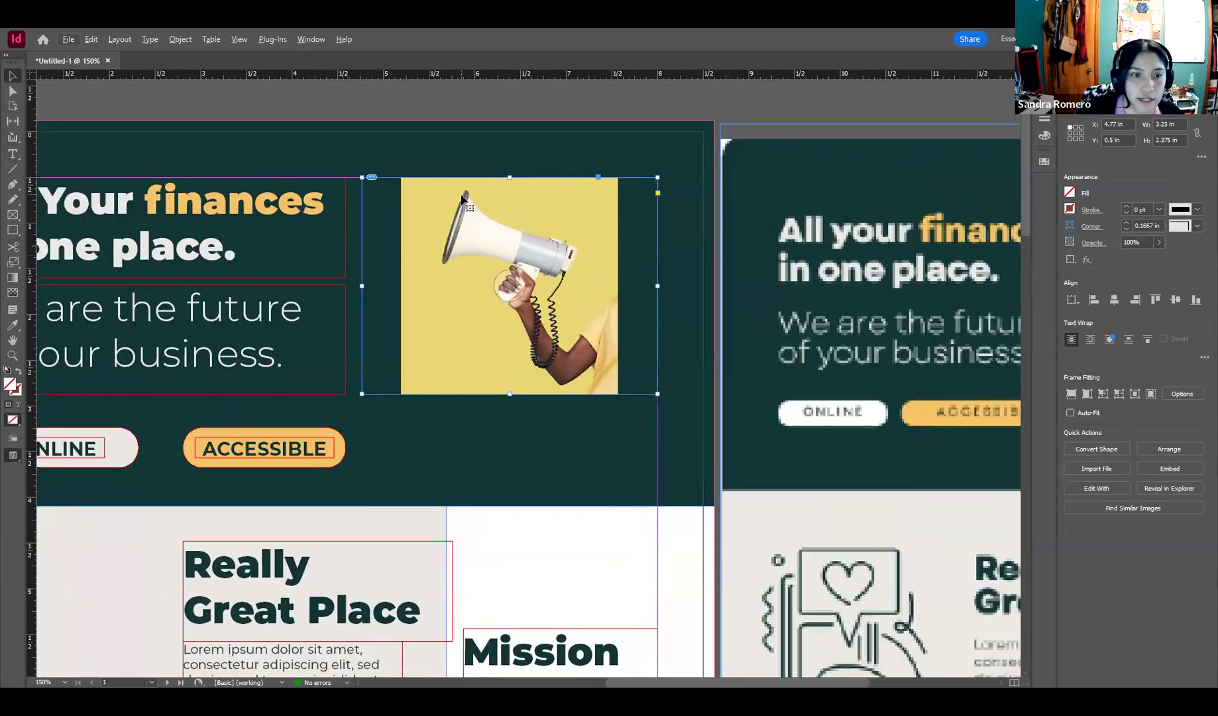
pyautogui.doubleClick(586, 216)
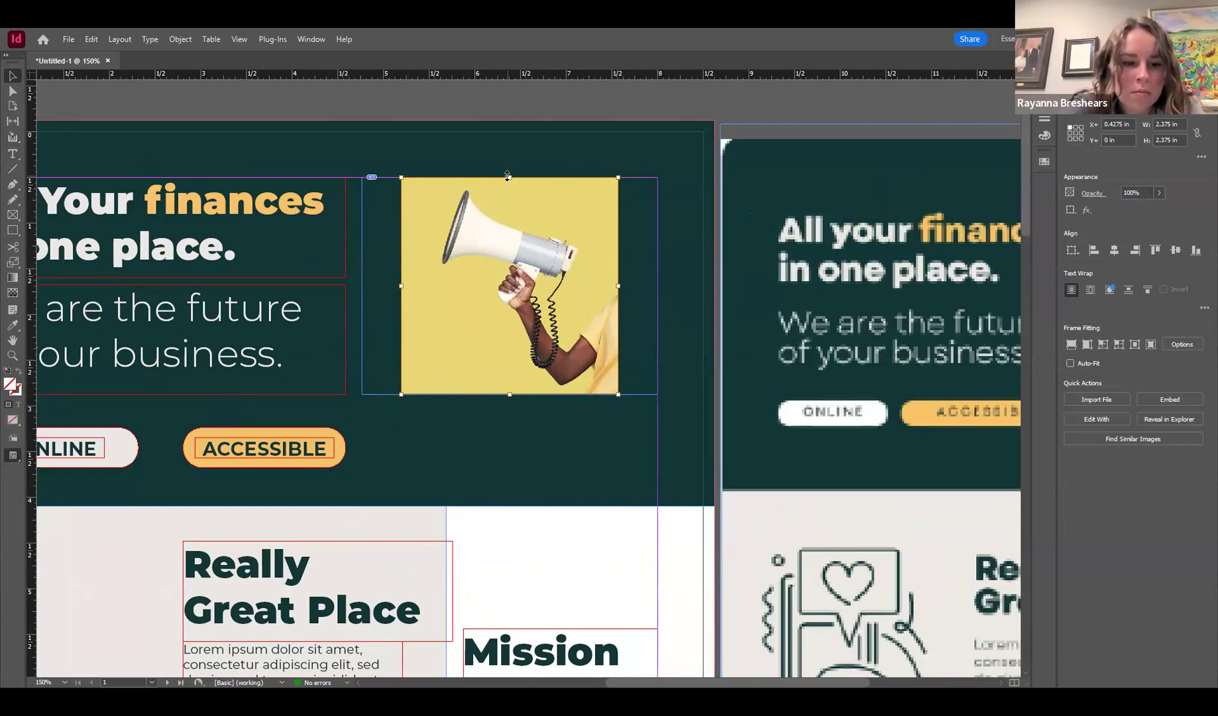
pyautogui.moveTo(509, 176); pyautogui.dragTo(509, 243)
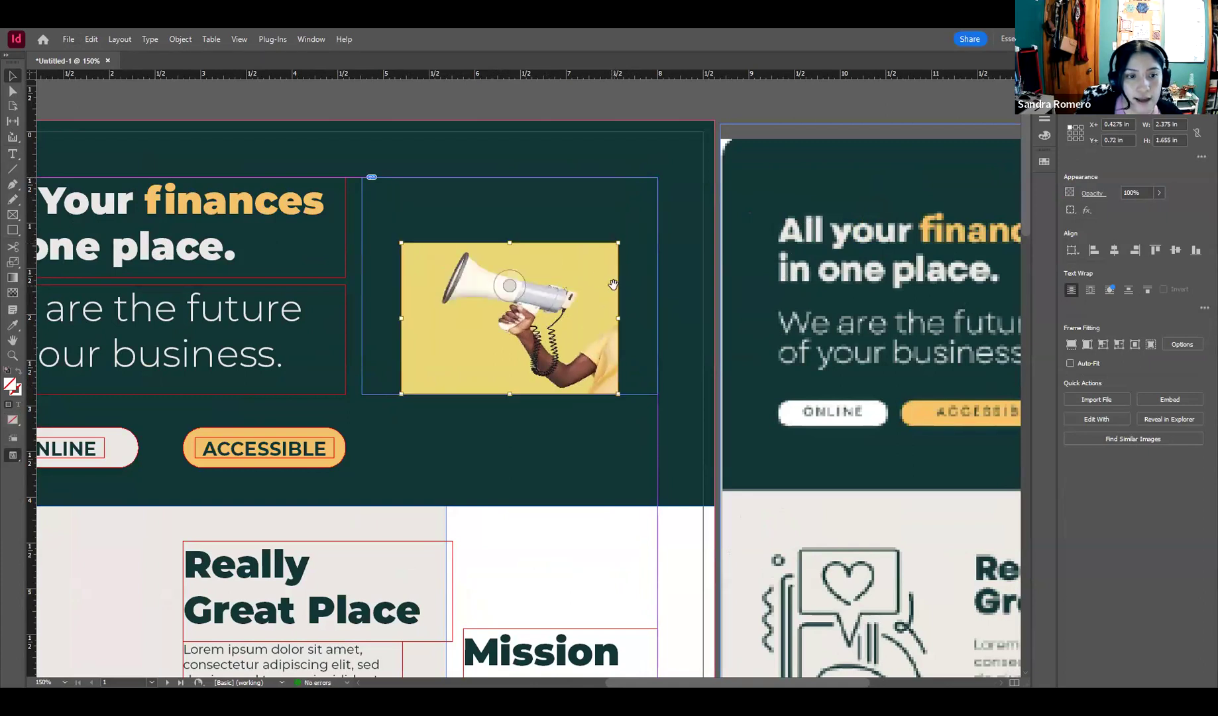
pyautogui.hotkey('ctrl', 'z')
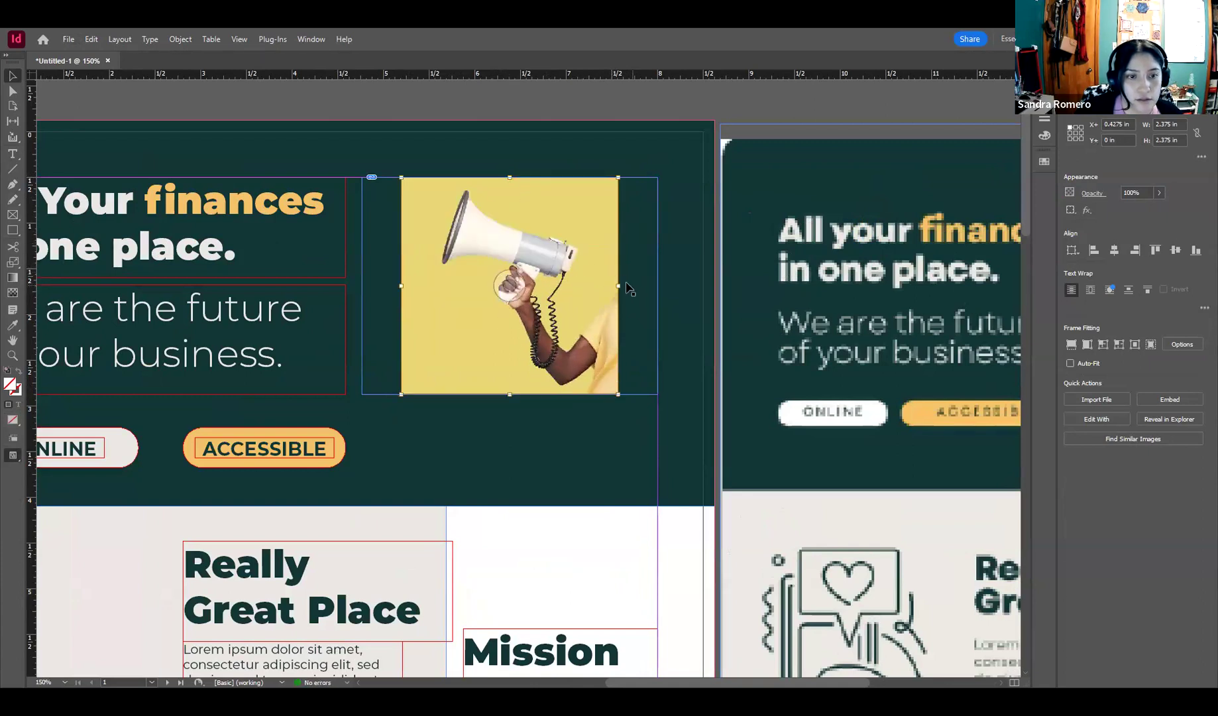
pyautogui.moveTo(618, 286); pyautogui.dragTo(686, 294)
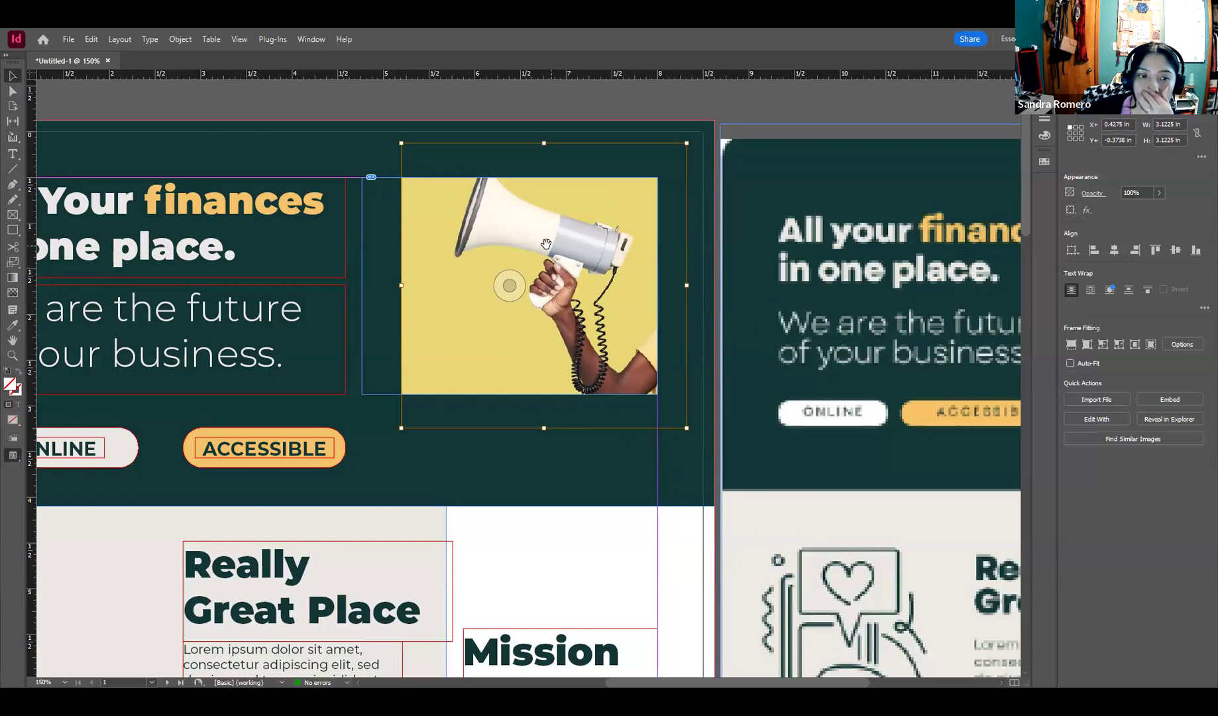
pyautogui.moveTo(543, 211); pyautogui.dragTo(540, 237)
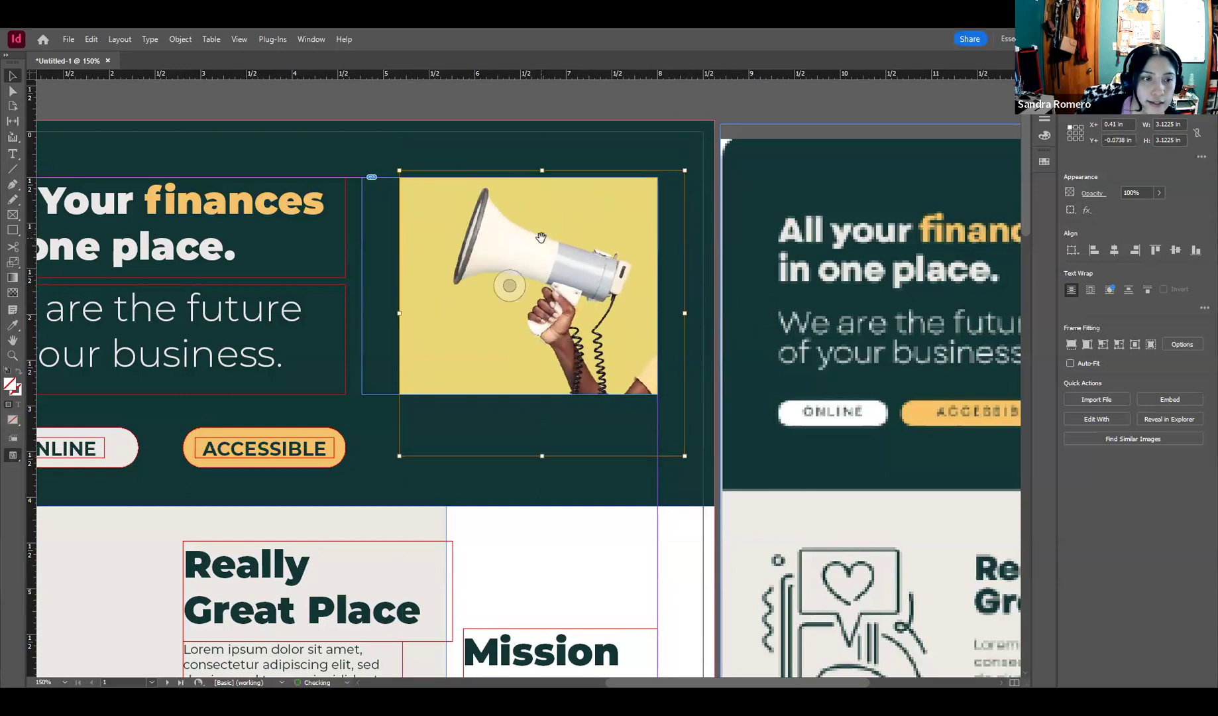
pyautogui.click(482, 96)
# Step: Check the full page in preview mode without frame edges or guides, and return to the normal editing view
pyautogui.hotkey('ctrl', '1')
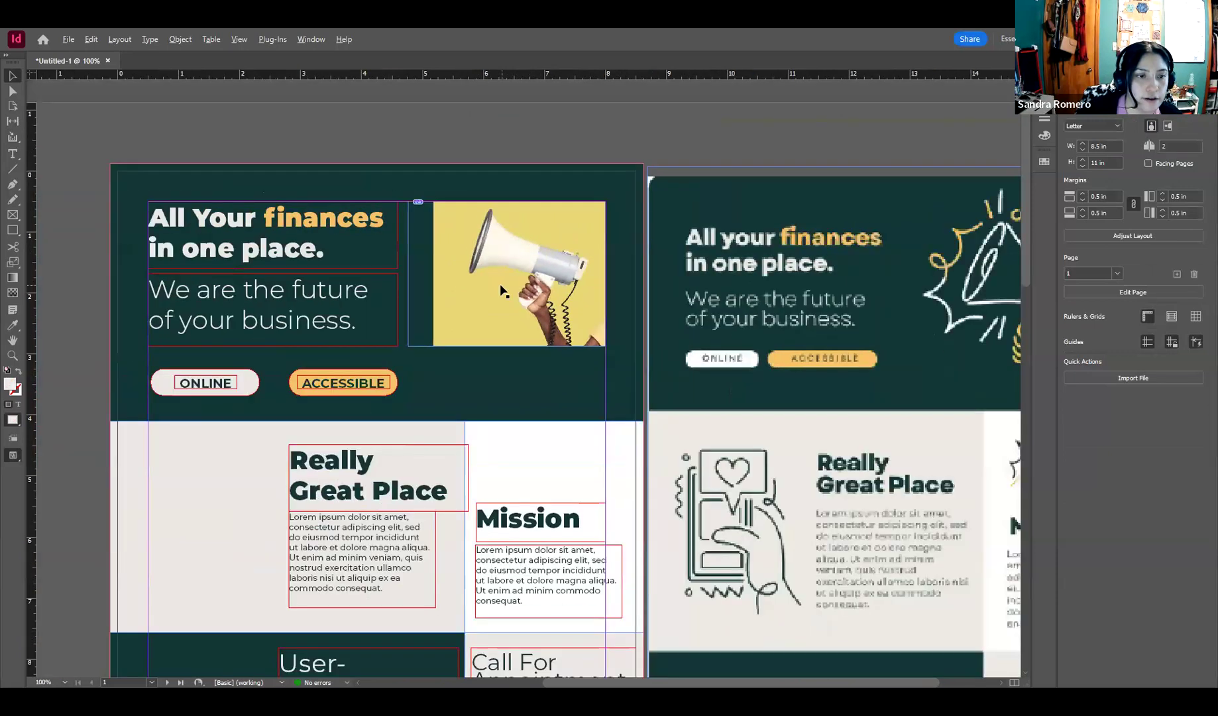
pyautogui.hotkey('ctrl', '-')
pyautogui.press('w')
pyautogui.click(591, 135)
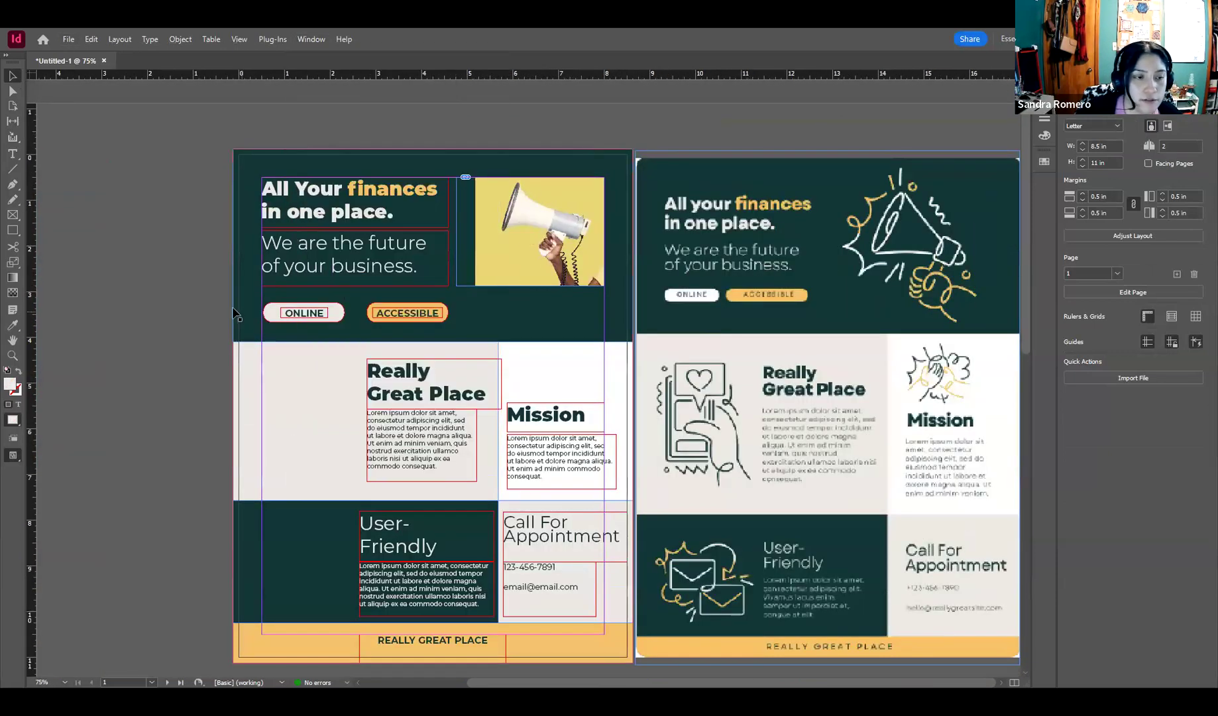
pyautogui.scroll(-1, 232, 313)
pyautogui.press('w')
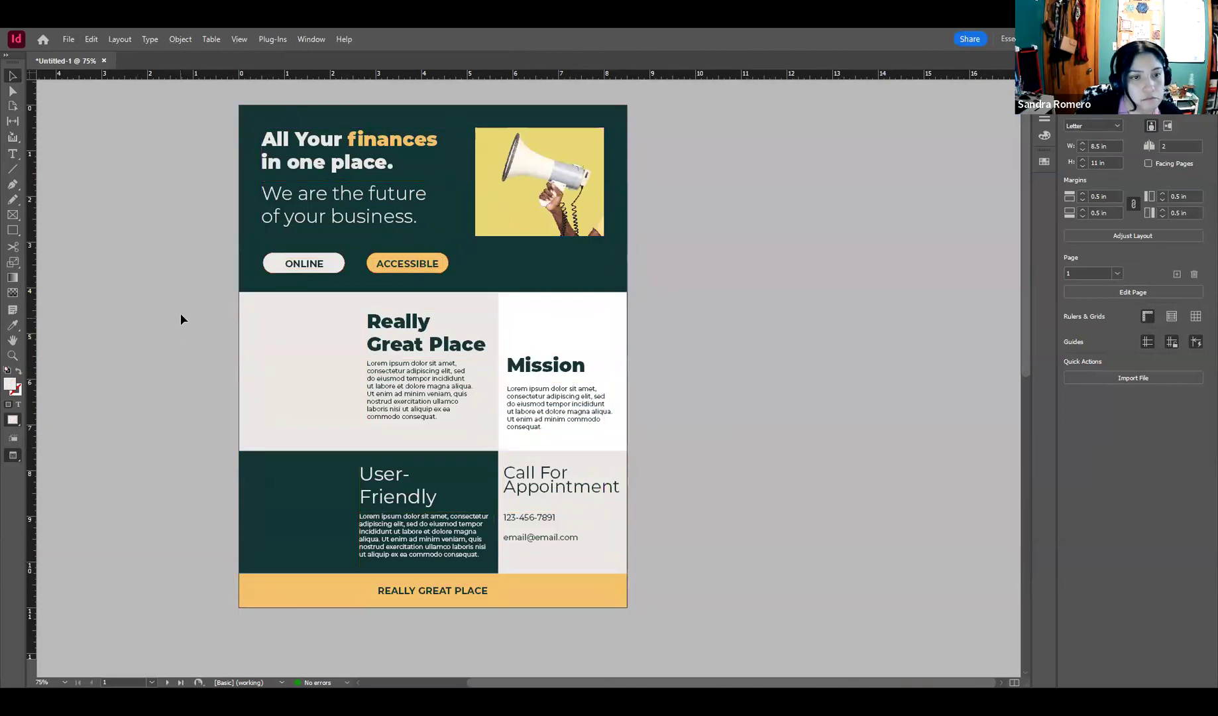
pyautogui.press('w')
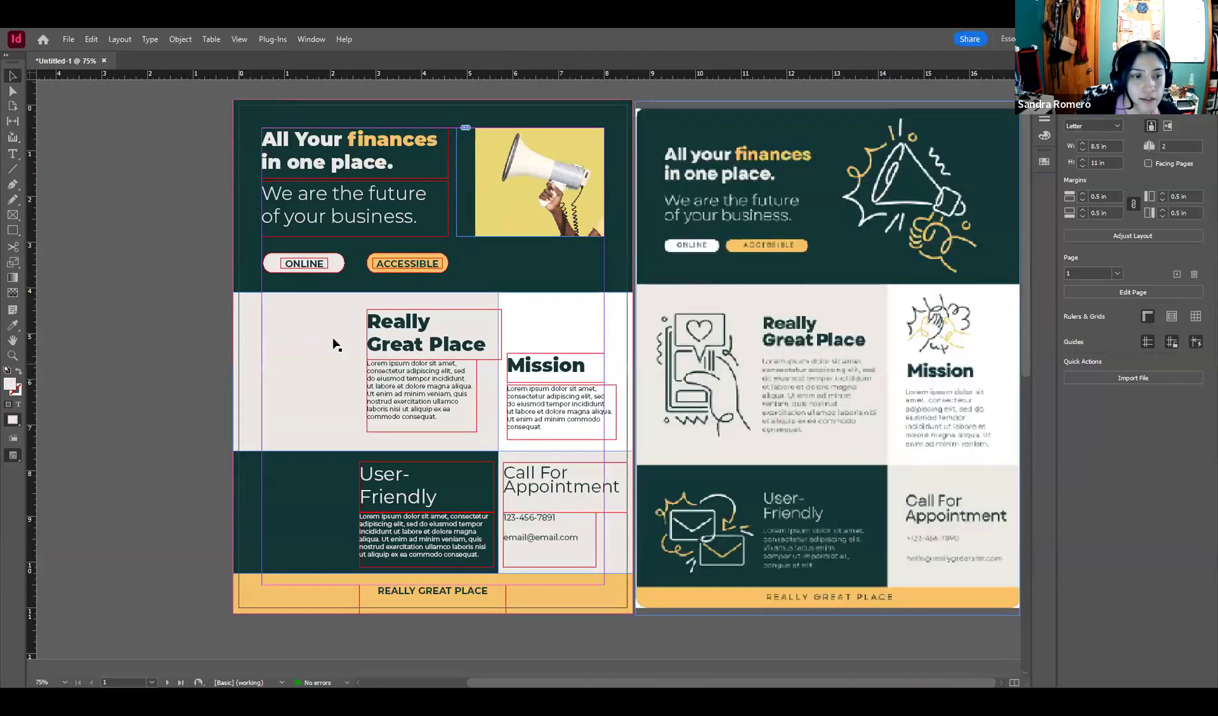
# Step: Draw an empty rectangle frame of about 2.045 by 2.68 in between the page margin and the Really Great Place text
pyautogui.click(303, 356)
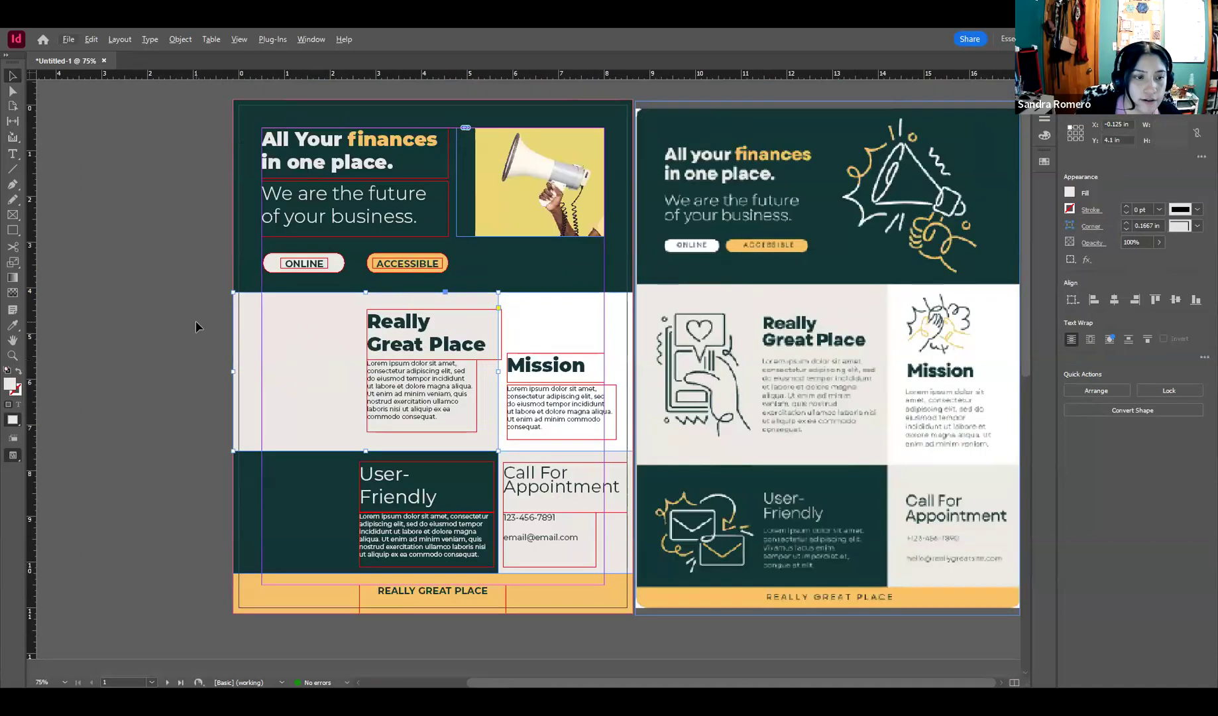
pyautogui.click(195, 319)
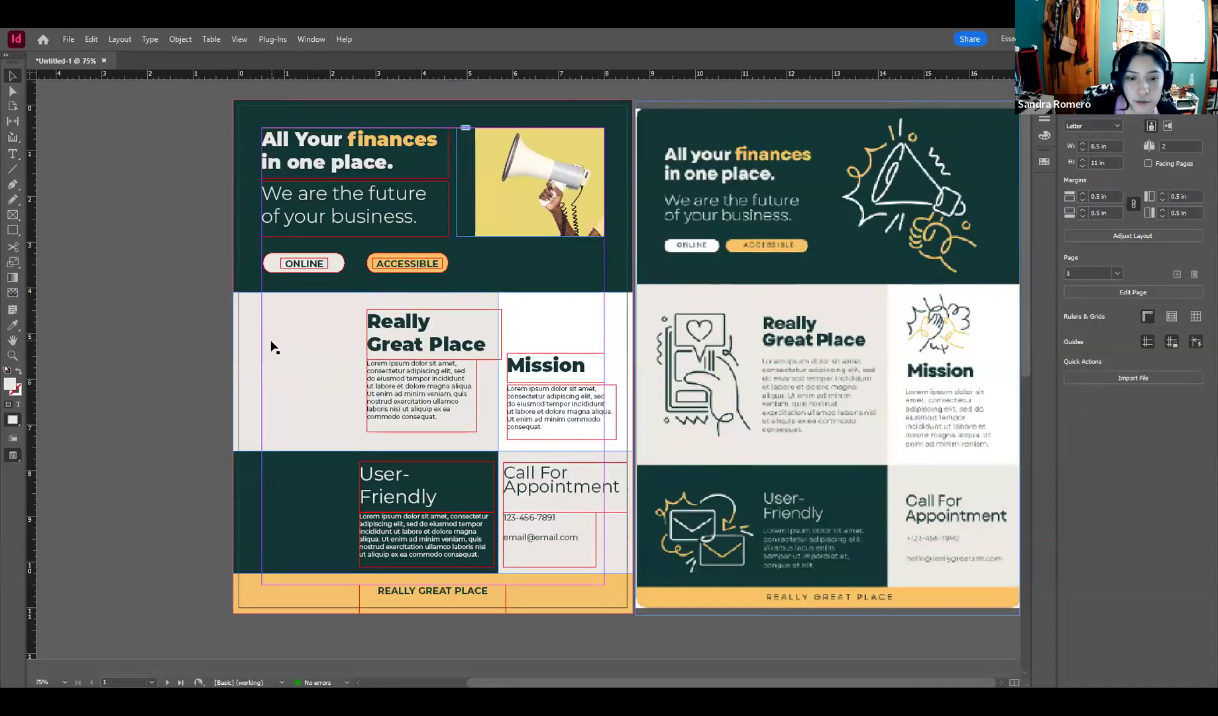
pyautogui.scroll(1, 260, 332)
pyautogui.scroll(-1, 259, 331)
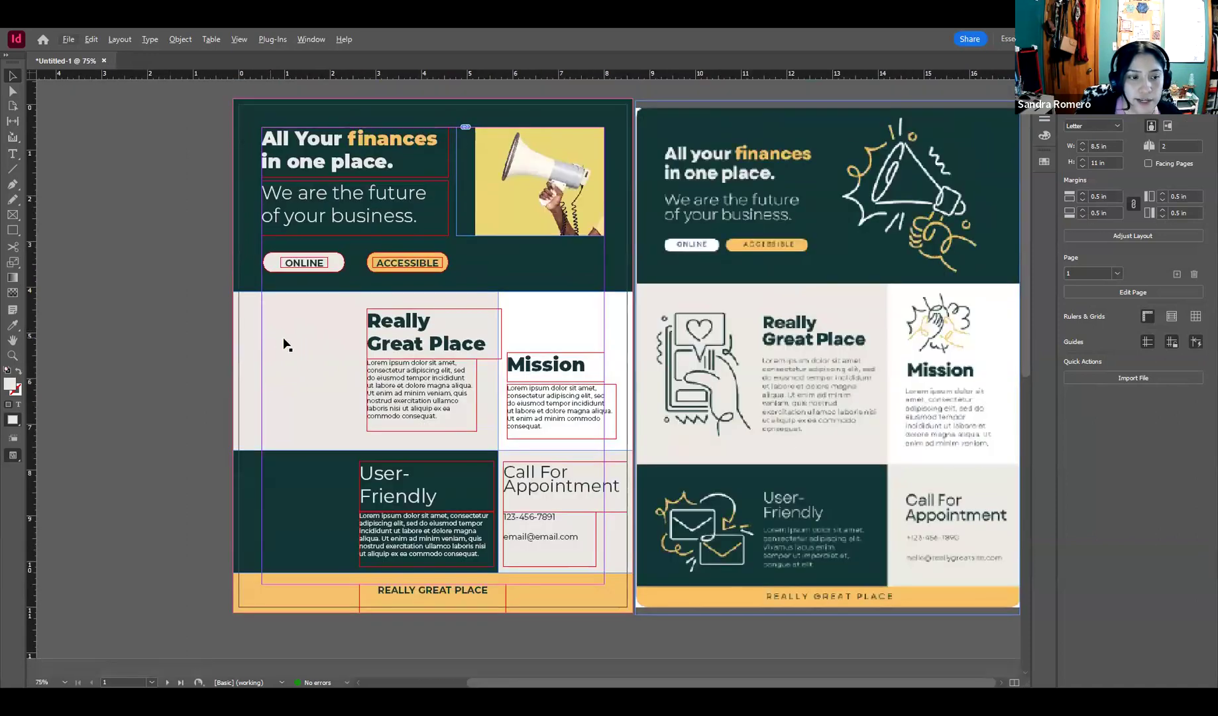
pyautogui.scroll(2, 285, 343)
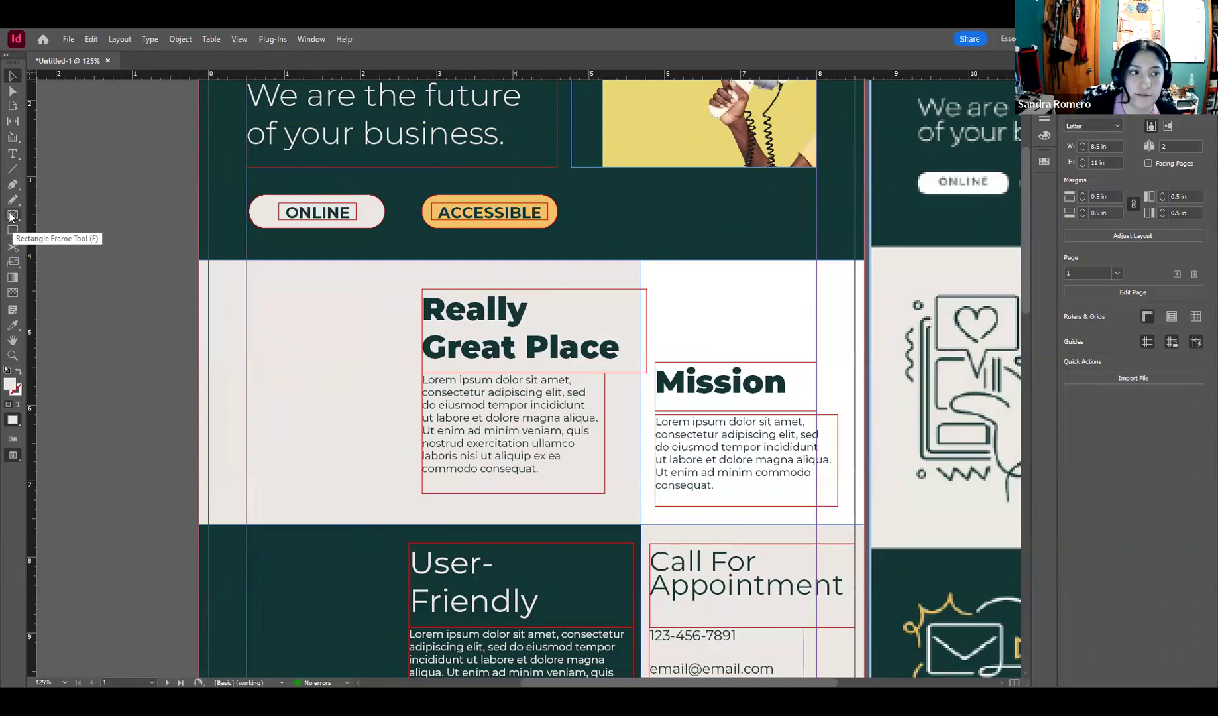
pyautogui.click(12, 216)
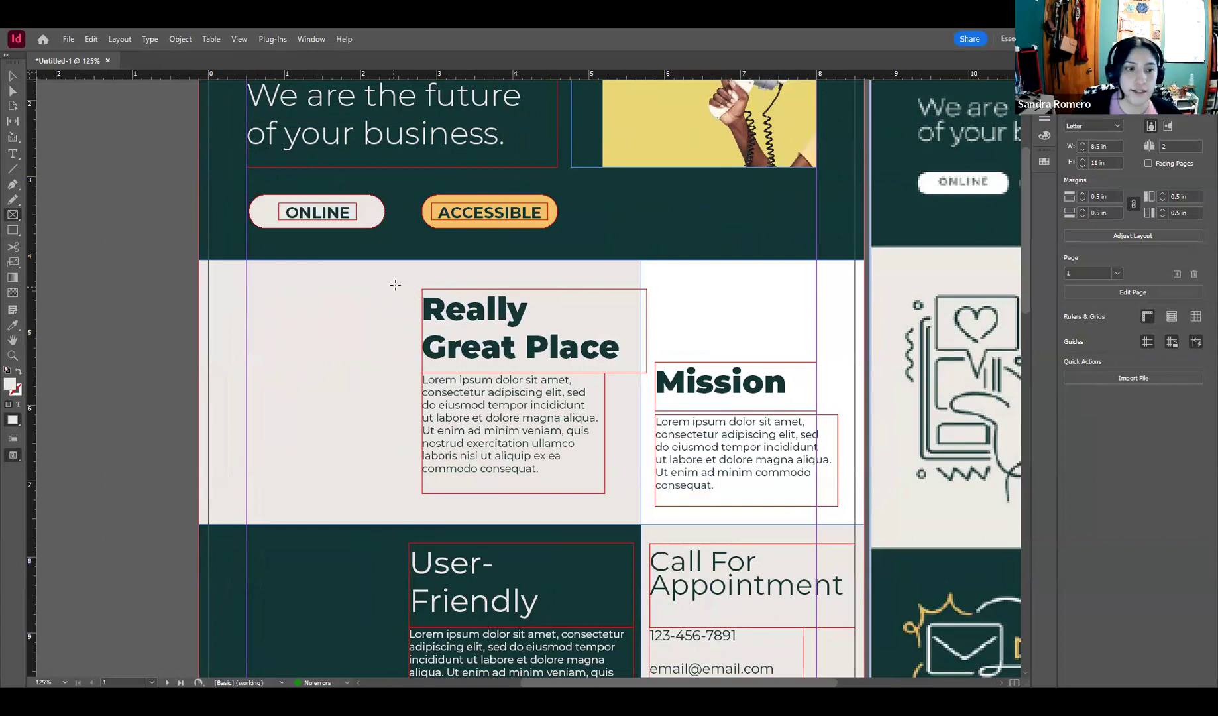
pyautogui.moveTo(403, 291); pyautogui.dragTo(248, 494)
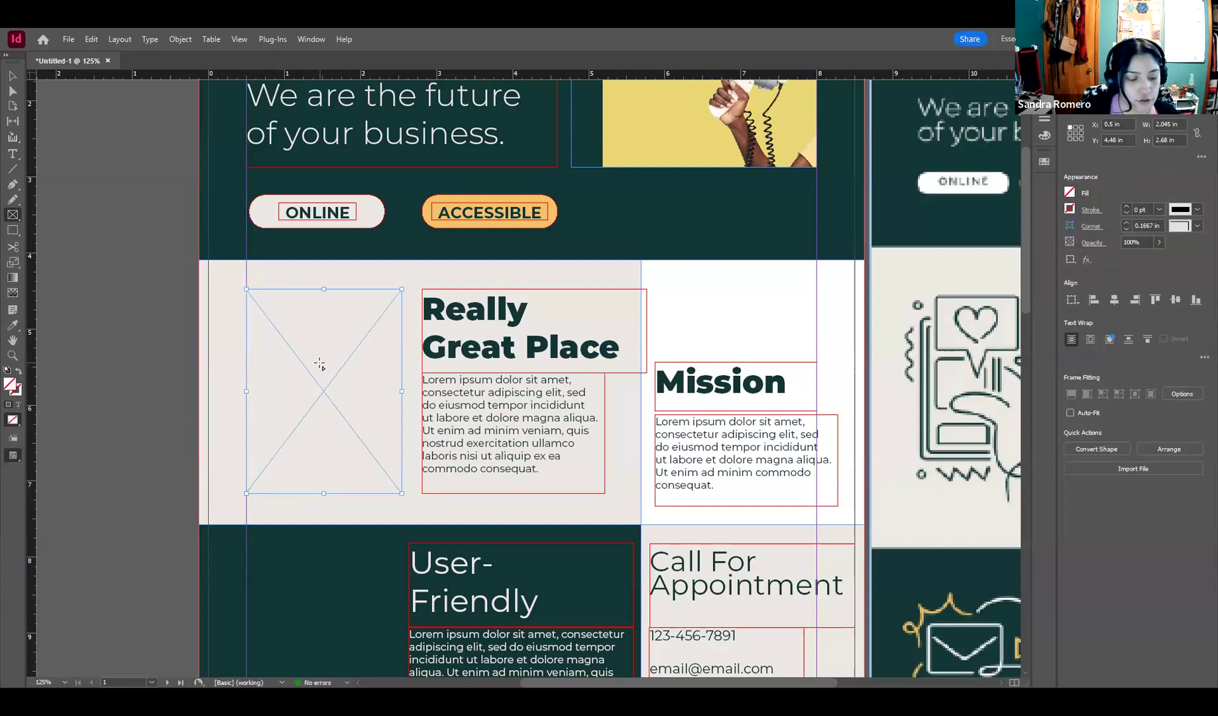
# Step: Place the smartphone-on-brown-pastel-colored-background photo from Downloads into the new frame beside Really Great Place
pyautogui.click(69, 41)
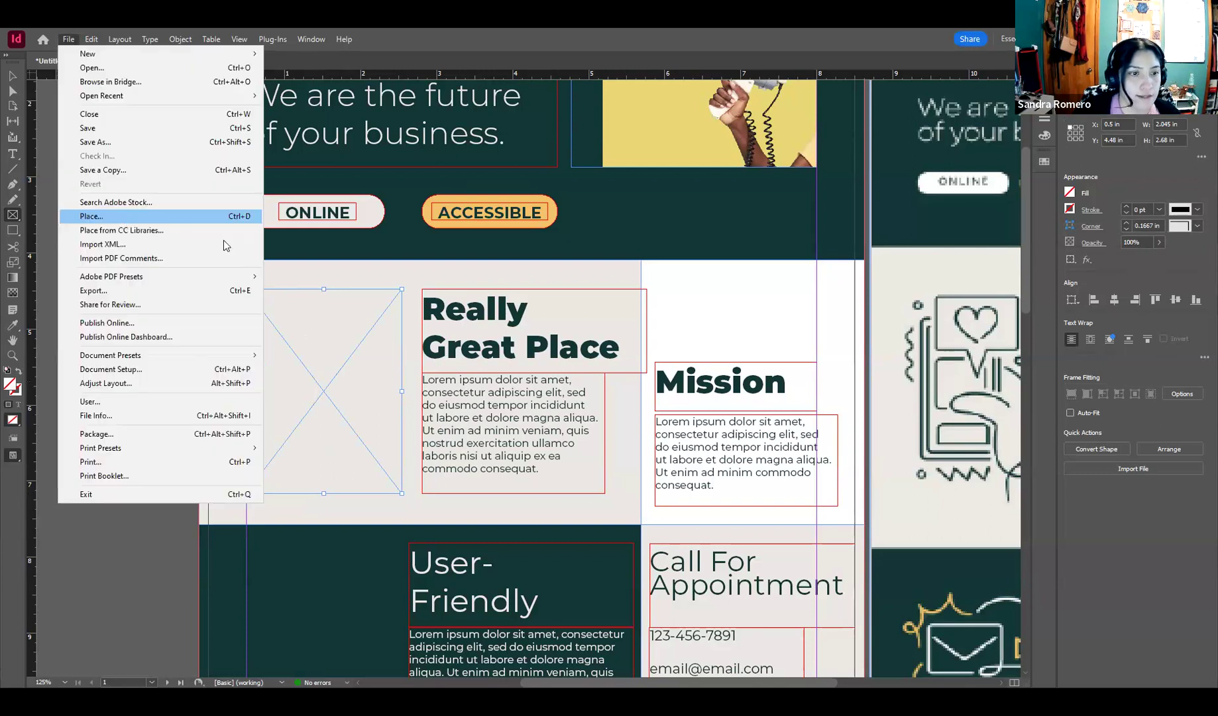
pyautogui.click(224, 217)
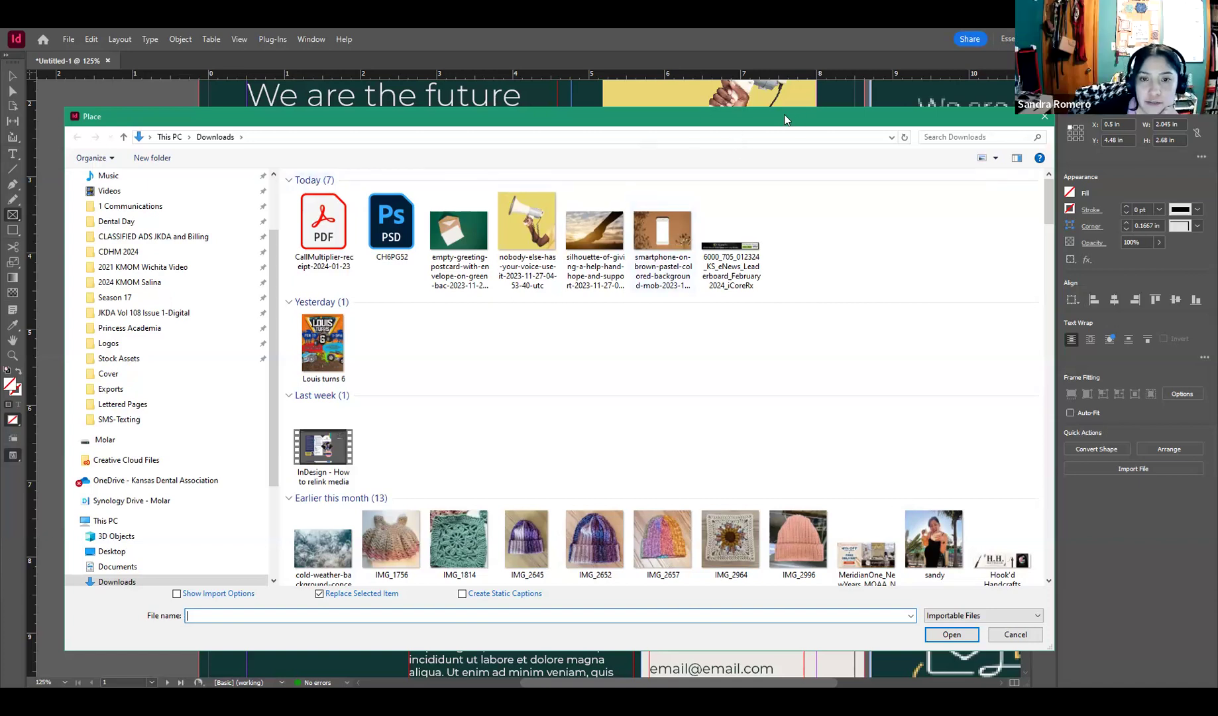
pyautogui.moveTo(785, 116); pyautogui.dragTo(882, 123)
pyautogui.click(762, 235)
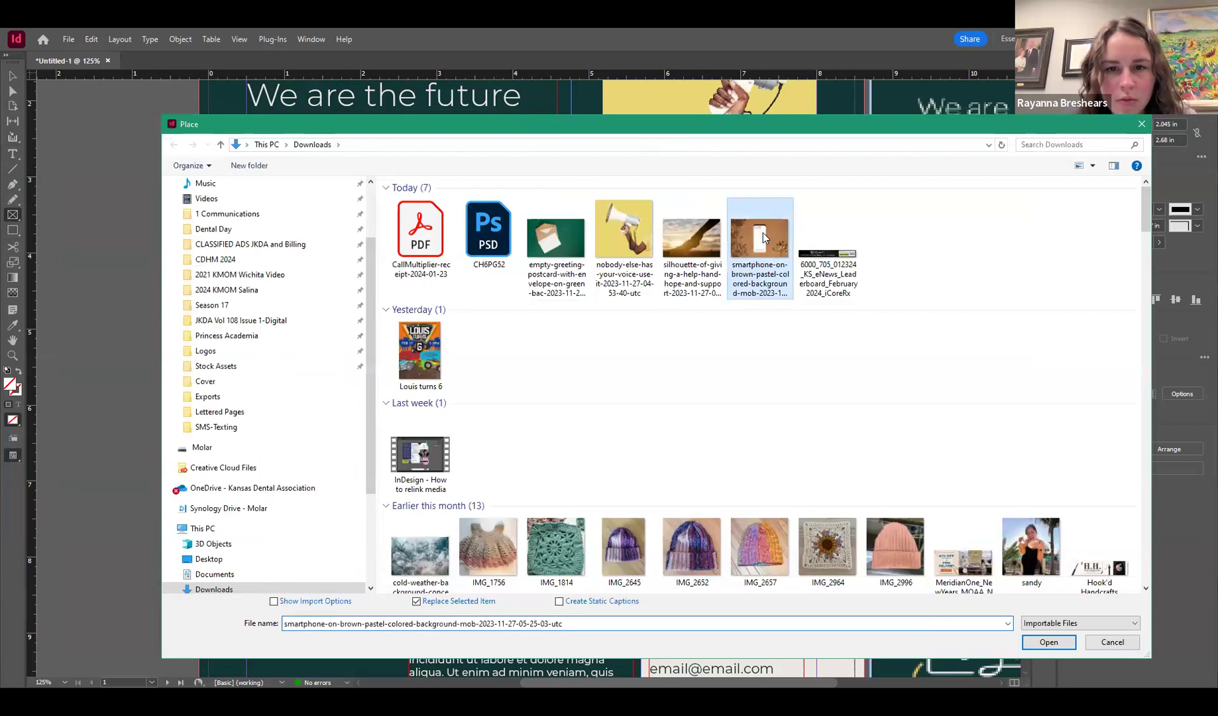
pyautogui.click(1050, 643)
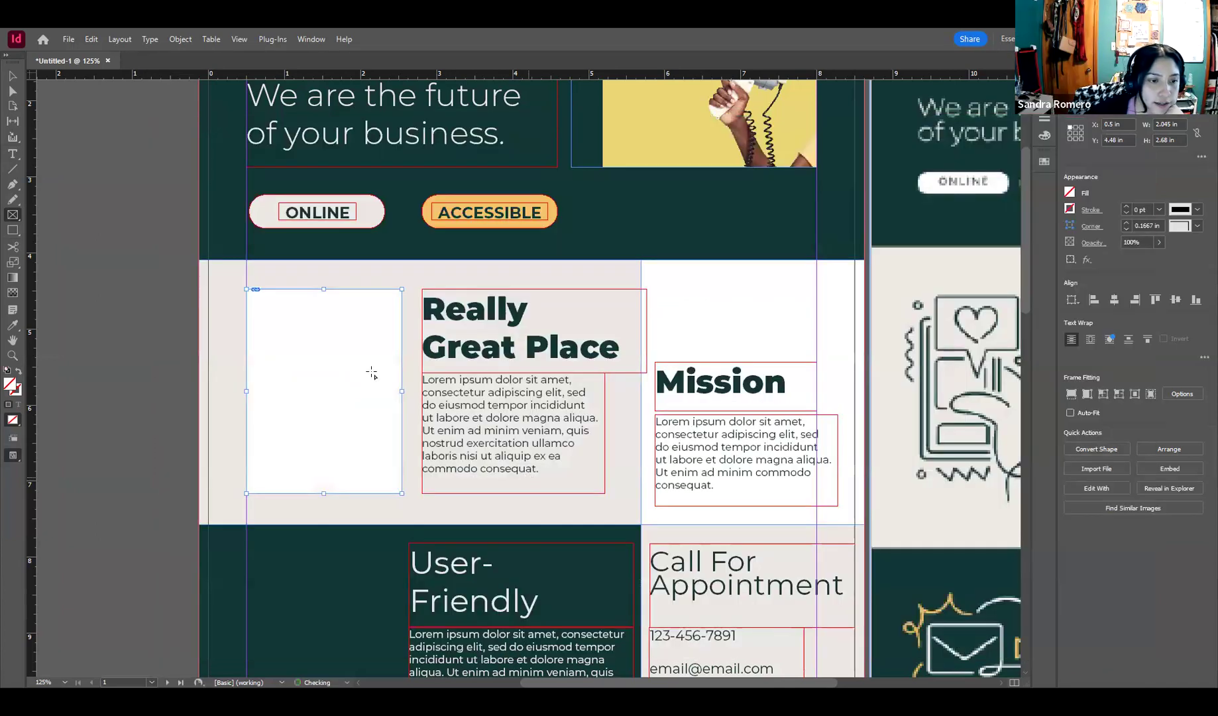
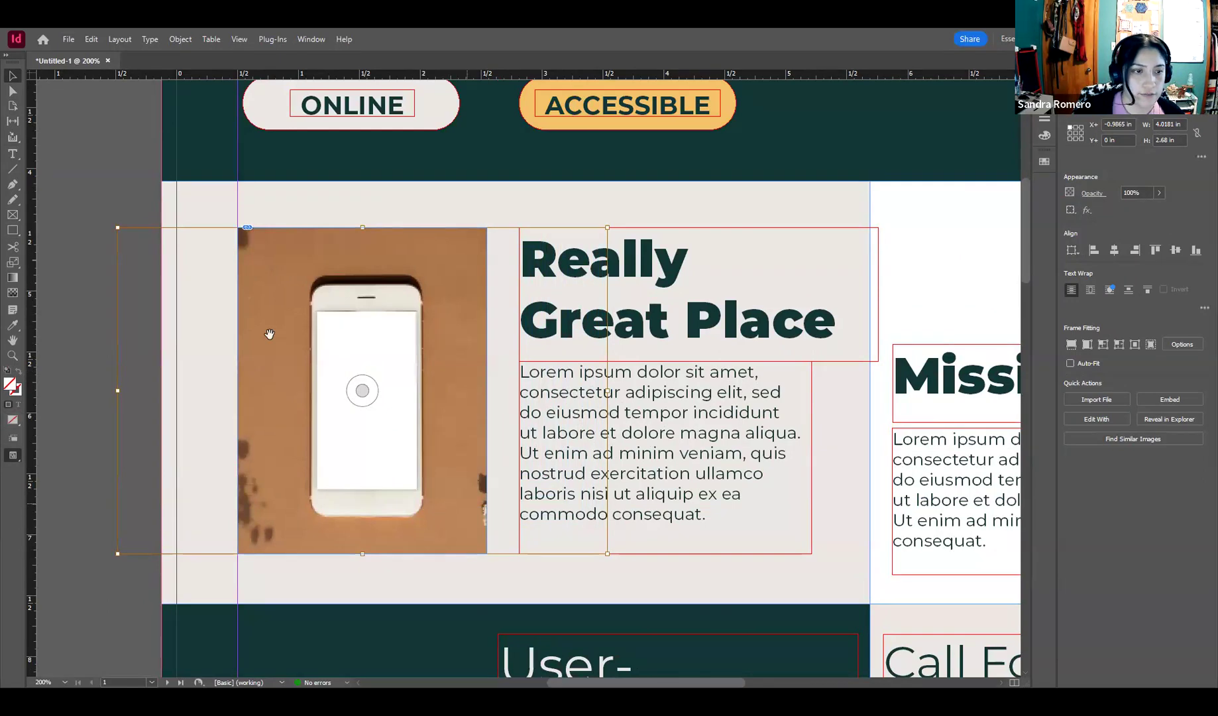
# Step: Draw an empty rectangle frame of about 2.15 by 1.05 in above the Mission heading, ending at the page margin
pyautogui.scroll(-2, 291, 500)
pyautogui.scroll(-1, 291, 501)
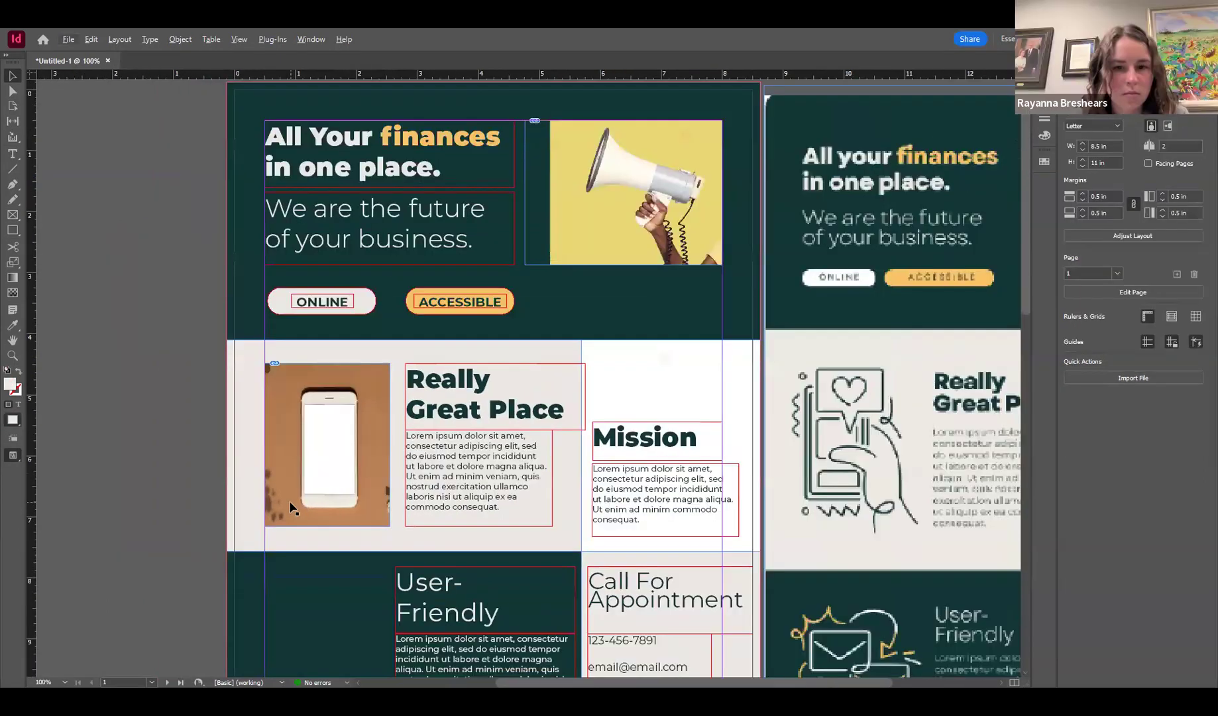
pyautogui.hscroll(4, 384, 479)
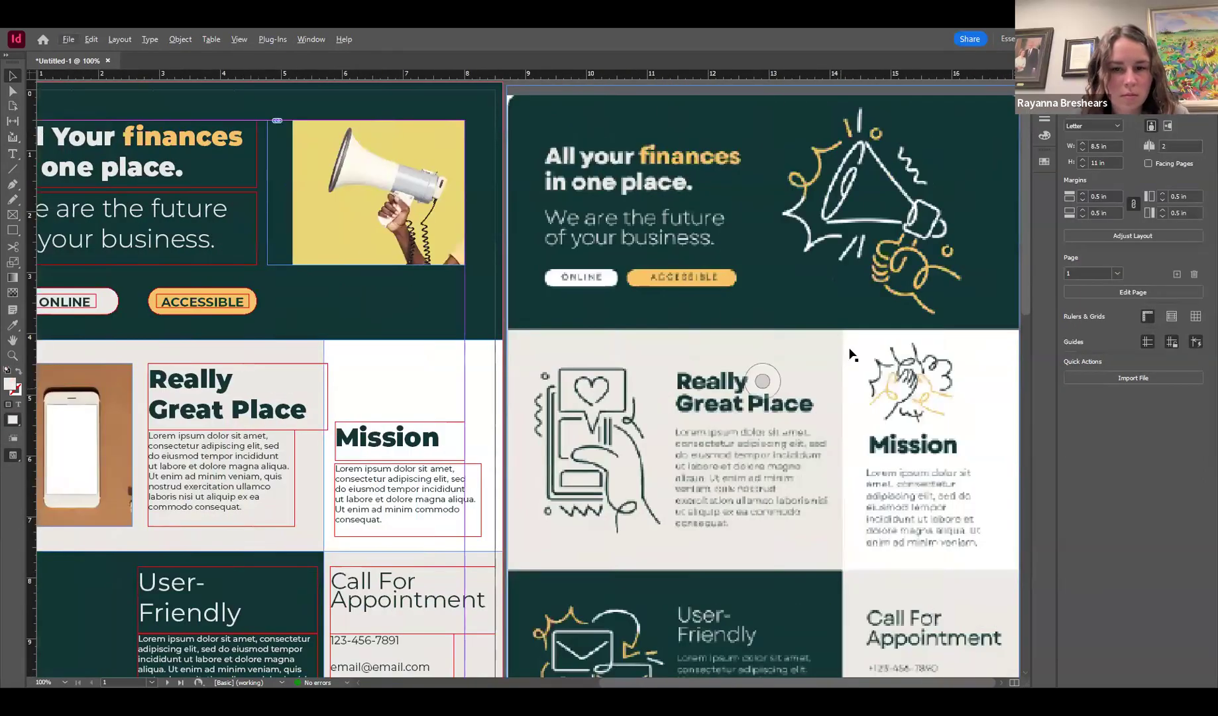
pyautogui.hscroll(-3, 285, 432)
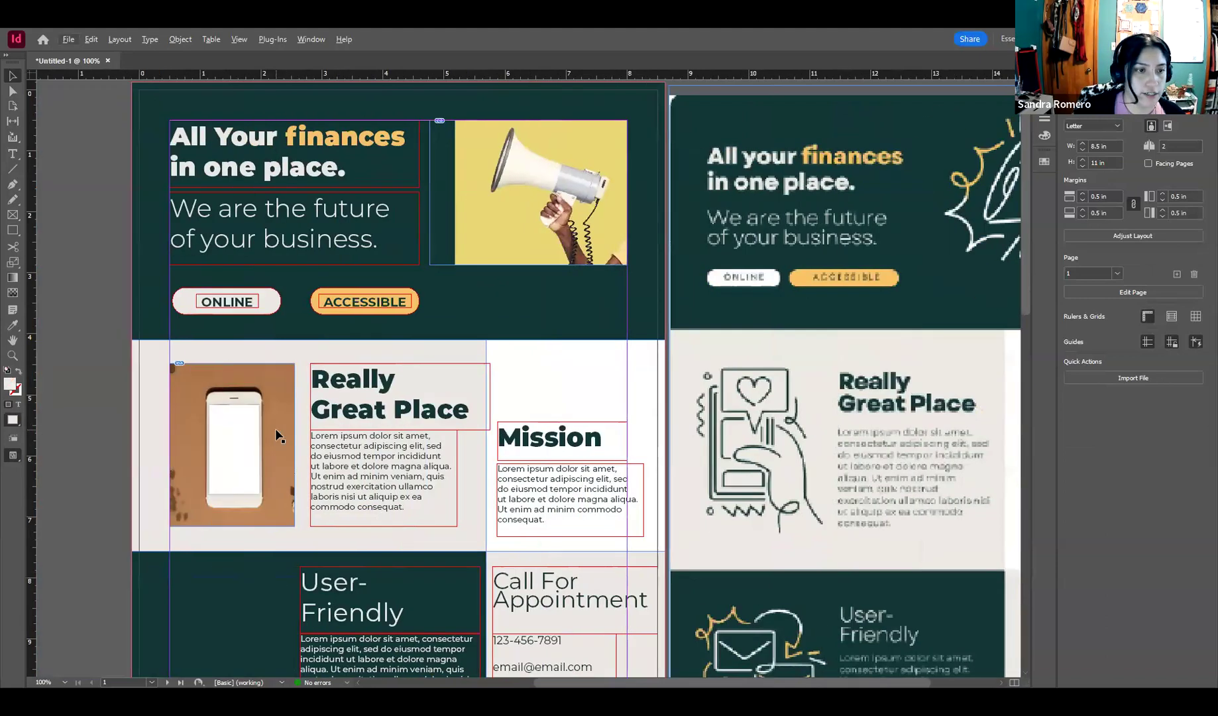
pyautogui.scroll(-1, 186, 410)
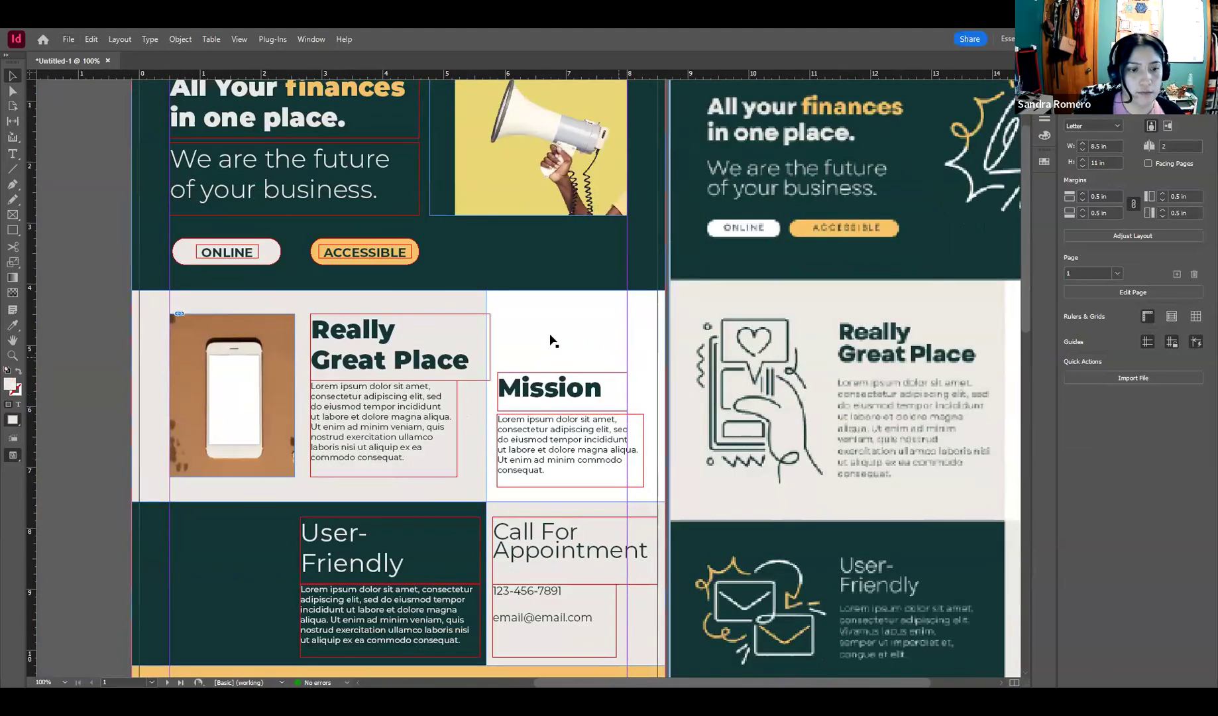
pyautogui.scroll(2, 607, 350)
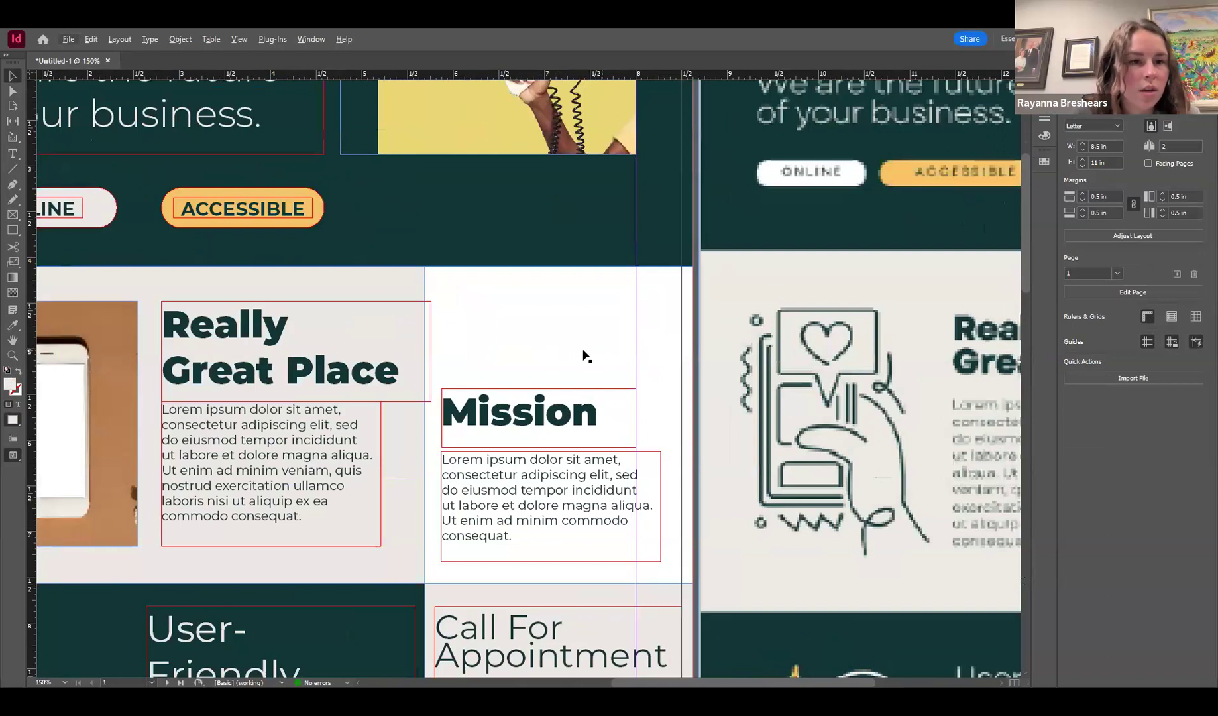
pyautogui.scroll(1, 585, 355)
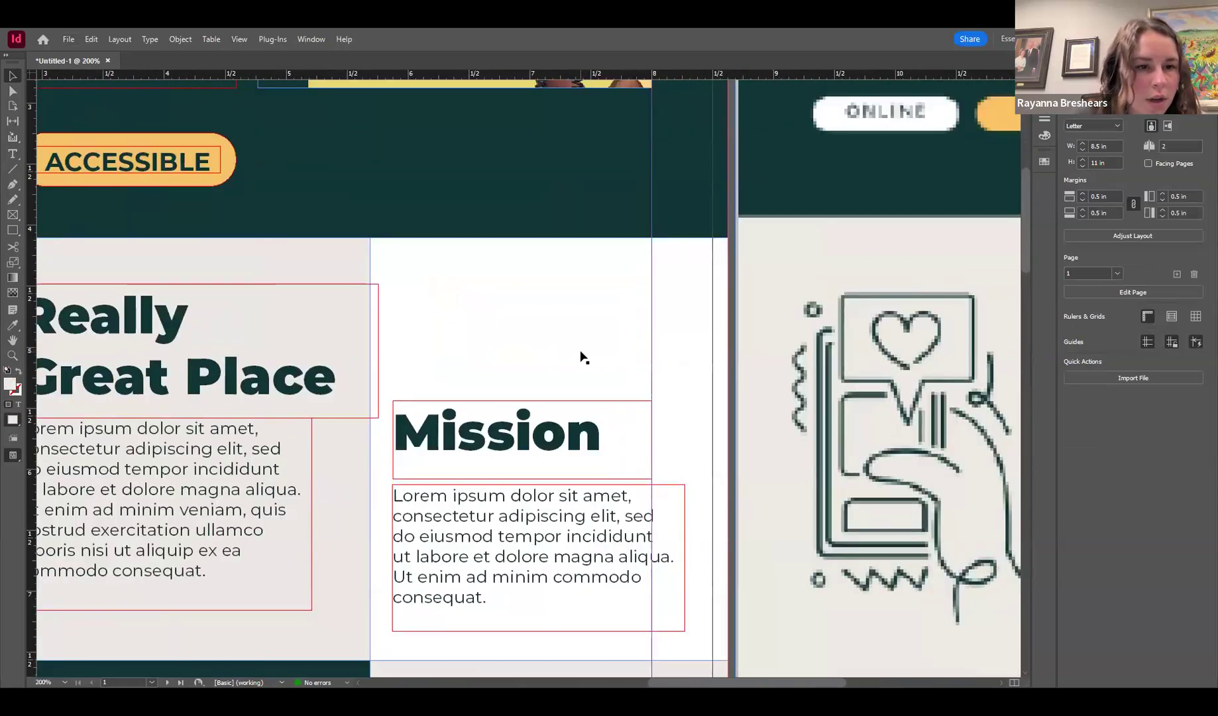
pyautogui.click(13, 215)
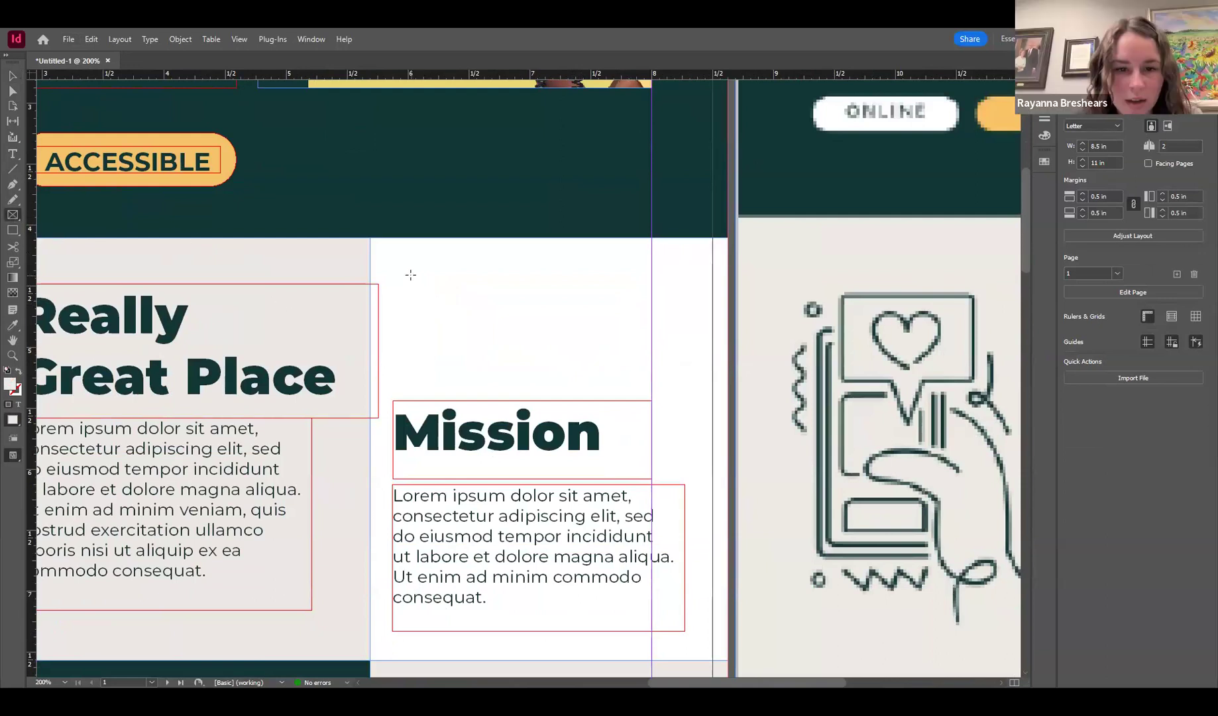
pyautogui.moveTo(389, 258); pyautogui.dragTo(652, 387)
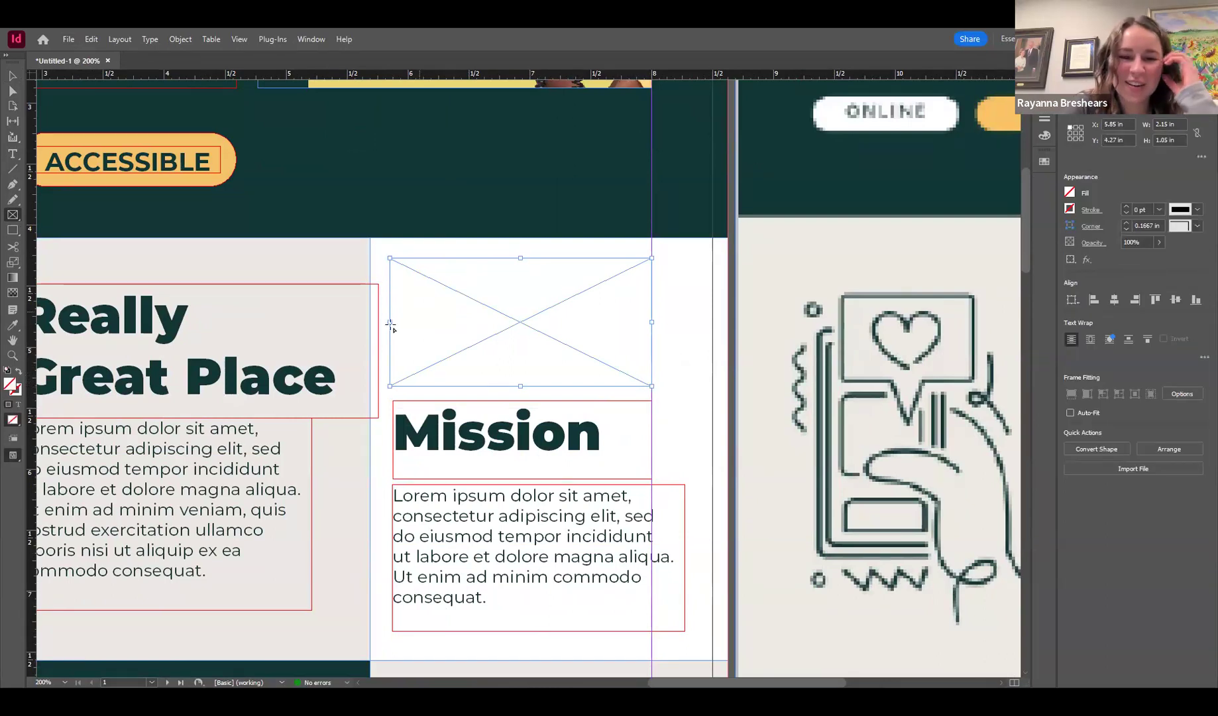
# Step: Narrow the frame above Mission to 2.125 in, aligned with the heading's starting edge, and the Really Great Place heading frame to 2.67 in
pyautogui.click(12, 75)
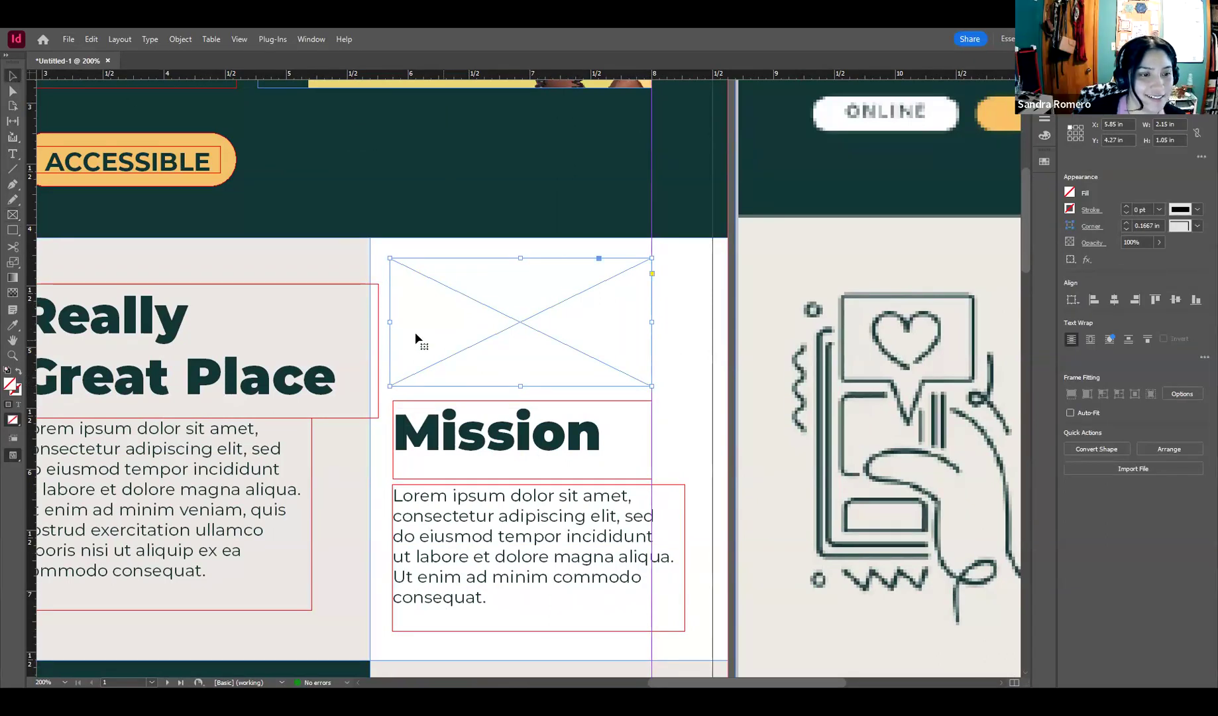
pyautogui.moveTo(389, 321); pyautogui.dragTo(346, 350)
pyautogui.click(368, 341)
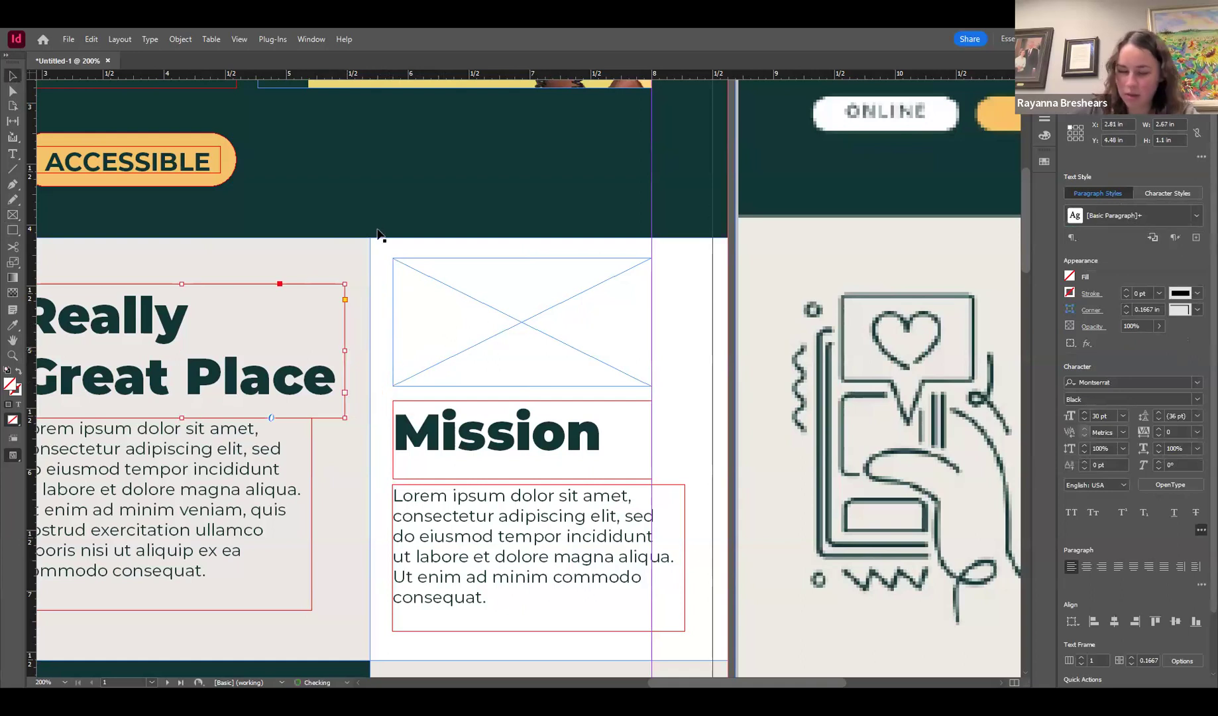
pyautogui.click(455, 317)
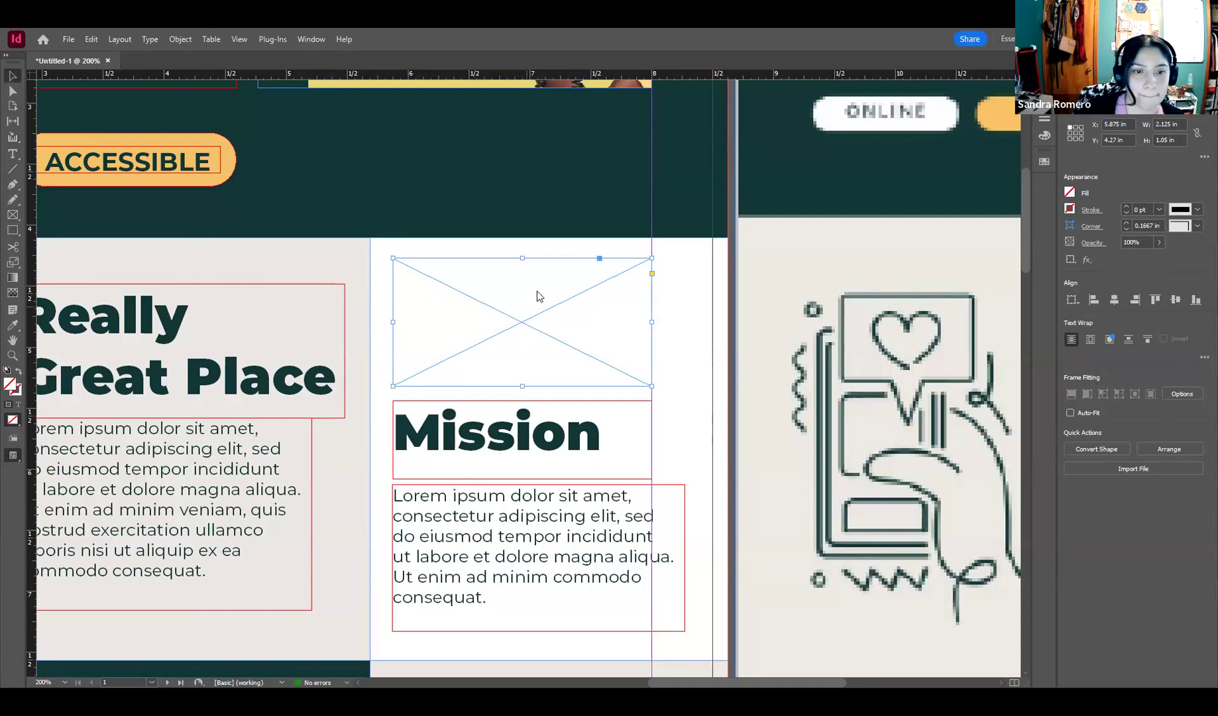
# Step: Place the silhouette-of-giving-a-help-hand photo from Downloads into the frame above Mission and fit it proportionally
pyautogui.hotkey('ctrl', 'd')
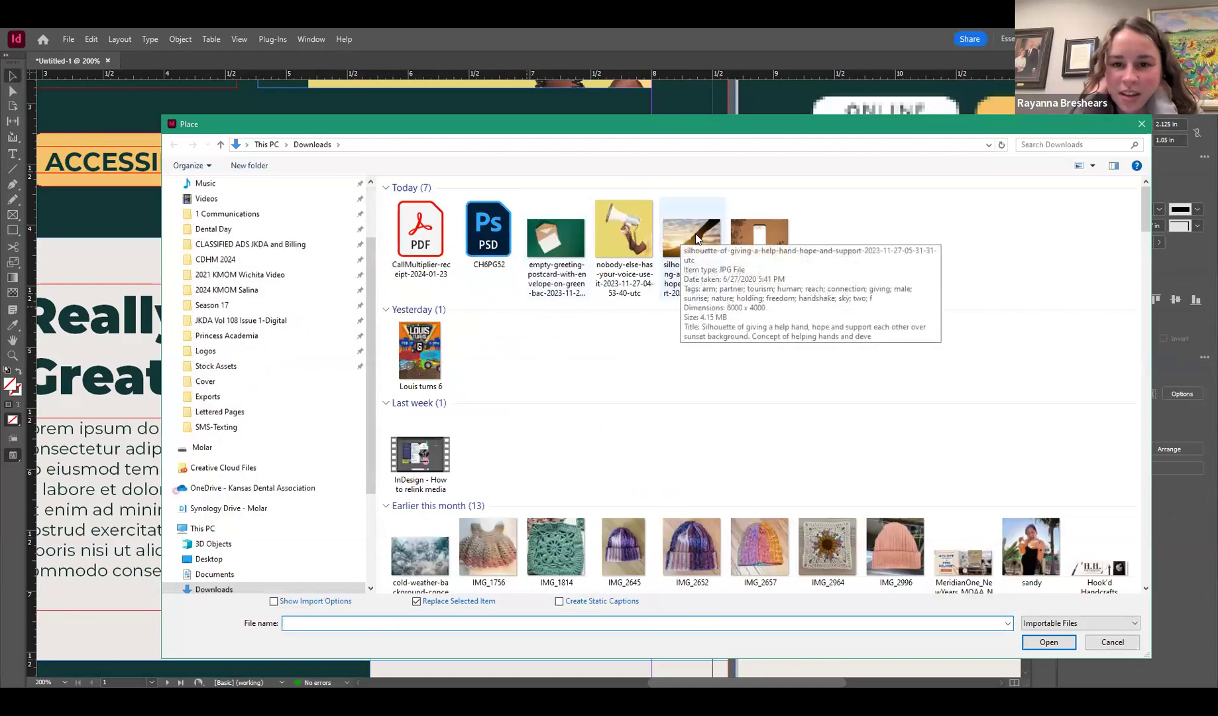
pyautogui.click(693, 233)
pyautogui.click(1038, 641)
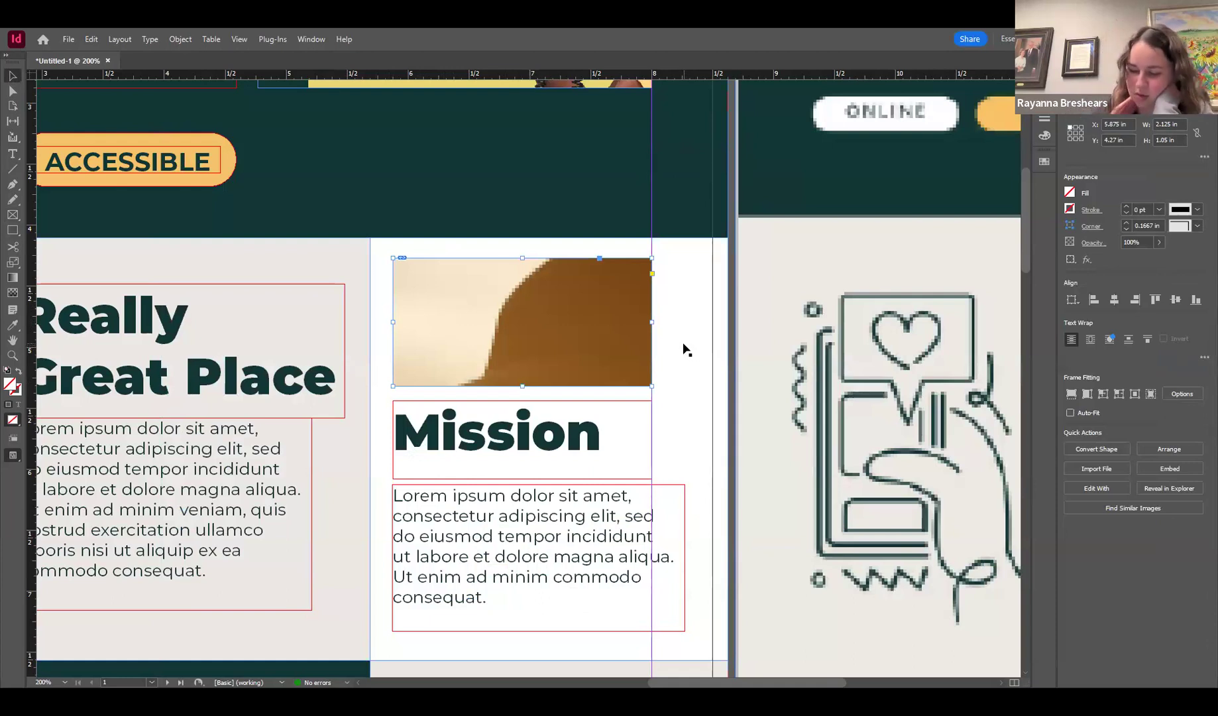
pyautogui.hotkey('ctrl', 'alt', 'shift', 'e')
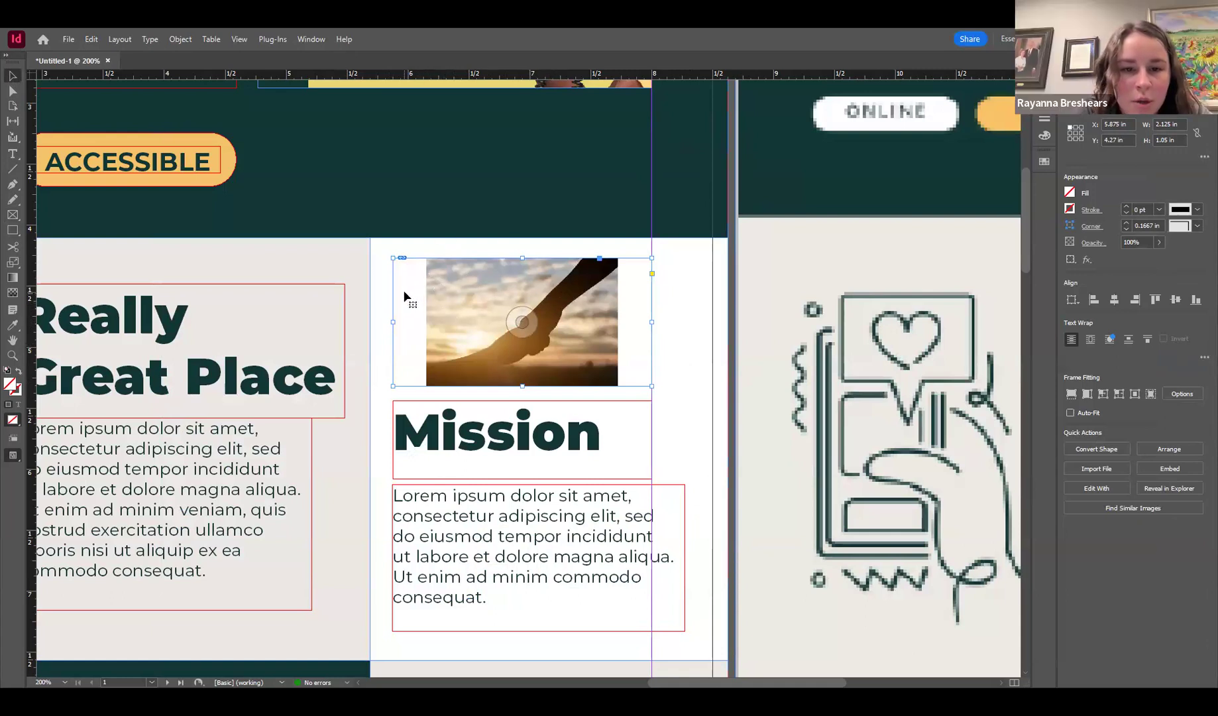
# Step: Enlarge the helping-hands photo proportionally to 2.125 in wide so it spans the full width of its frame
pyautogui.doubleClick(454, 296)
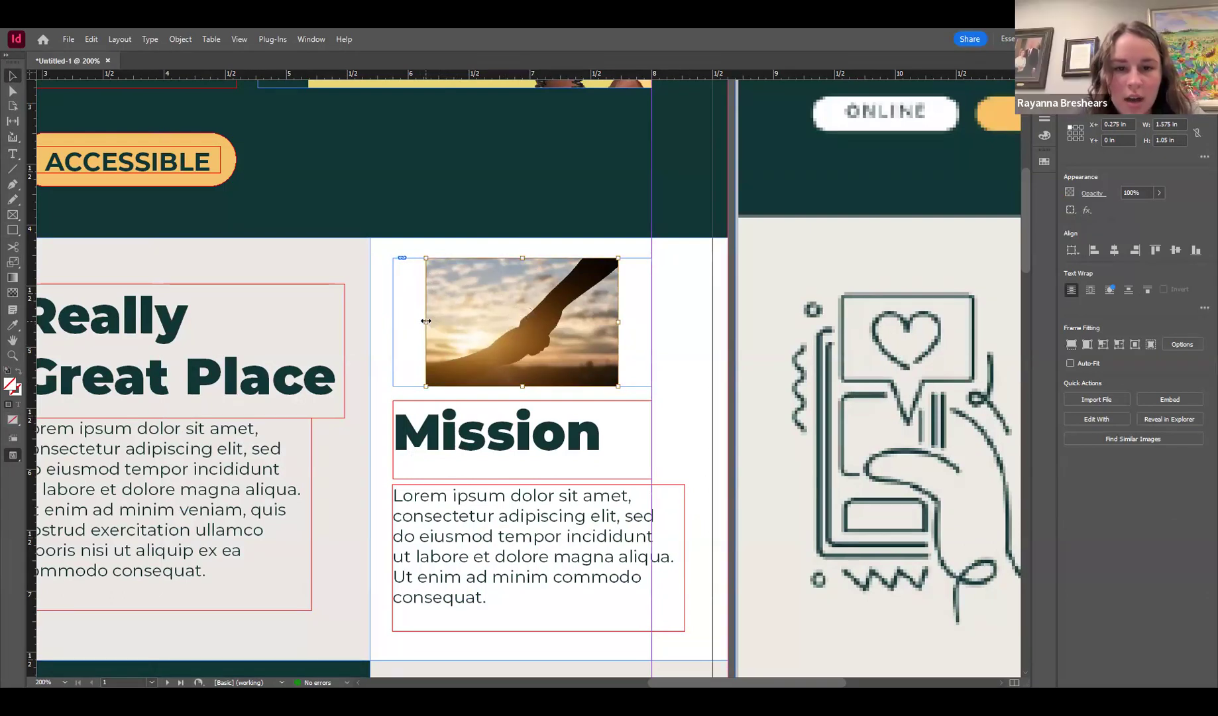
pyautogui.moveTo(425, 321); pyautogui.dragTo(393, 319)
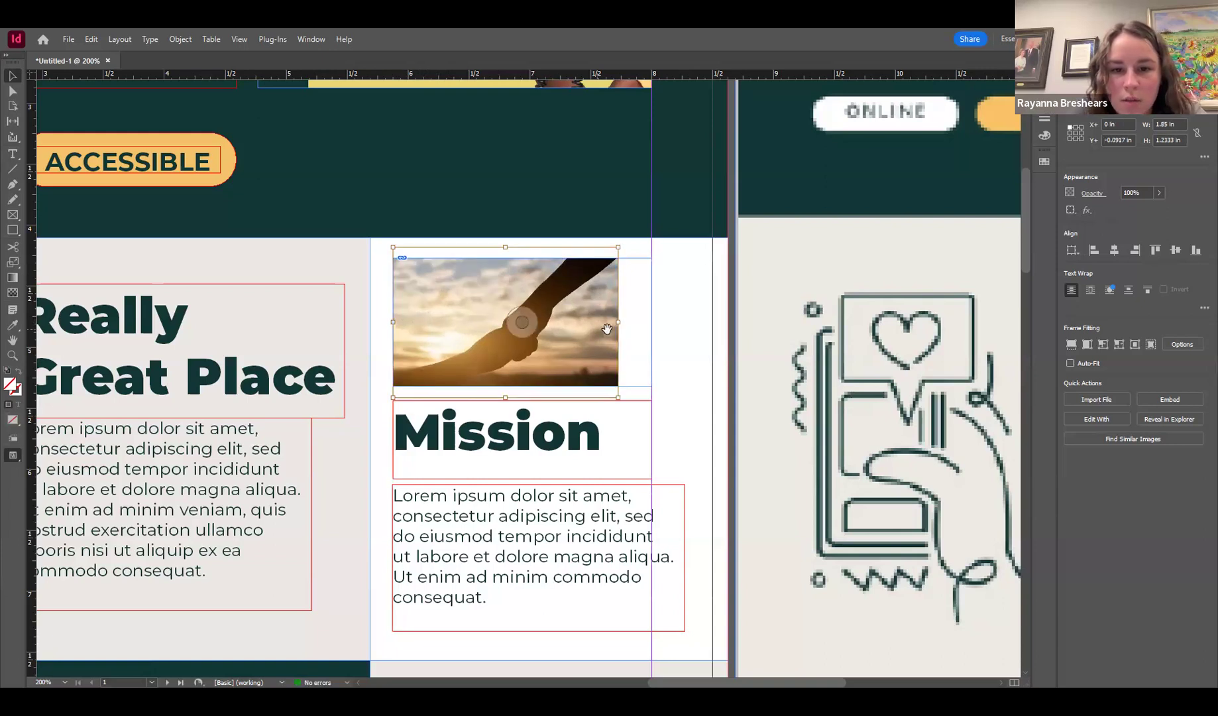
pyautogui.moveTo(620, 321); pyautogui.dragTo(650, 323)
pyautogui.click(672, 313)
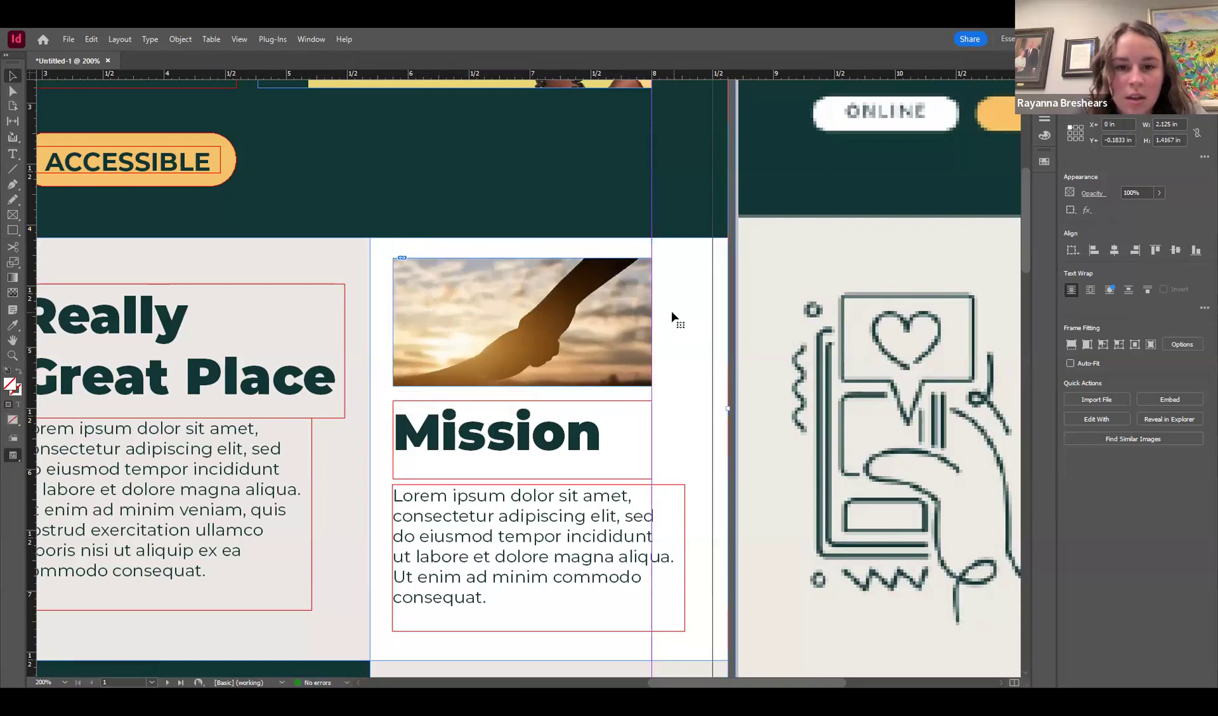
pyautogui.scroll(-1, 555, 358)
pyautogui.scroll(-2, 555, 358)
pyautogui.scroll(-2, 555, 361)
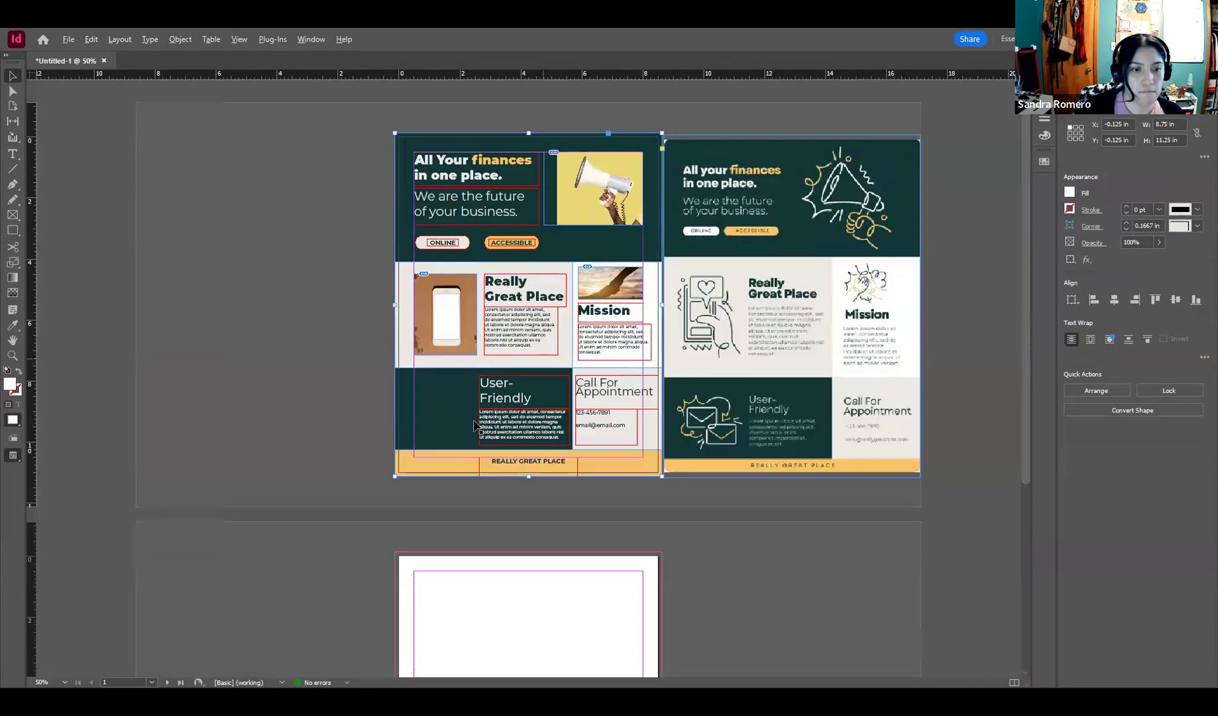
pyautogui.scroll(3, 487, 428)
pyautogui.scroll(3, 496, 439)
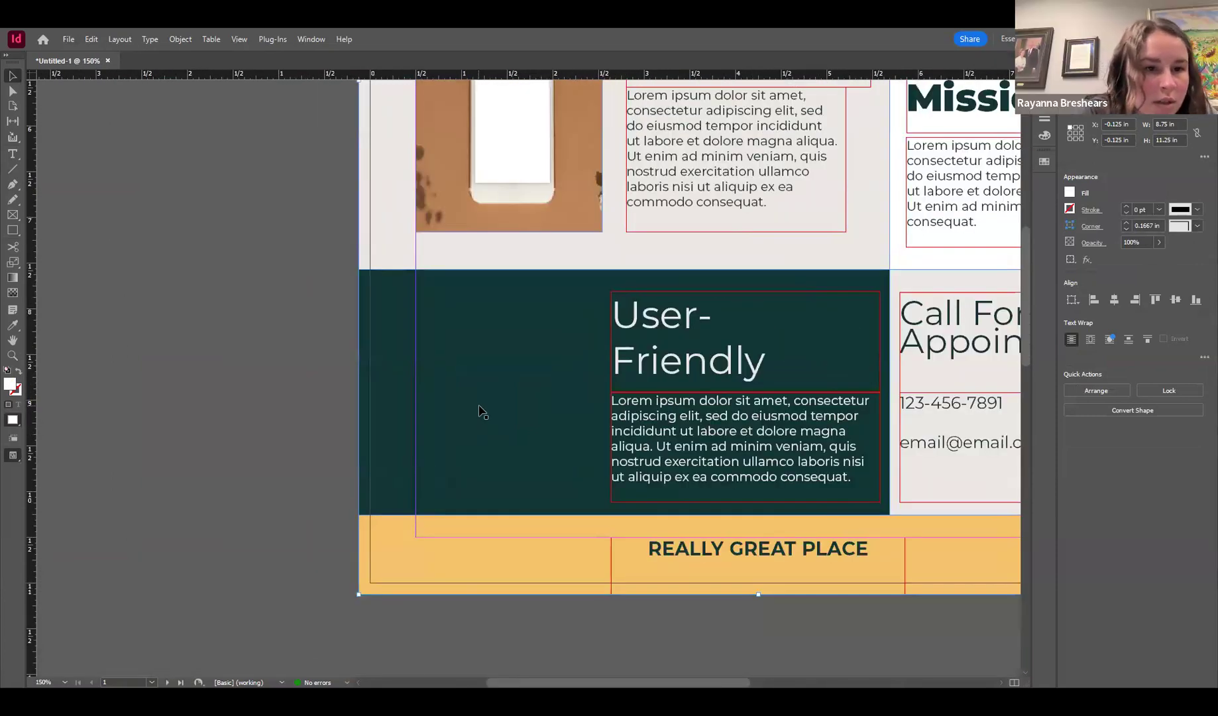
pyautogui.click(13, 216)
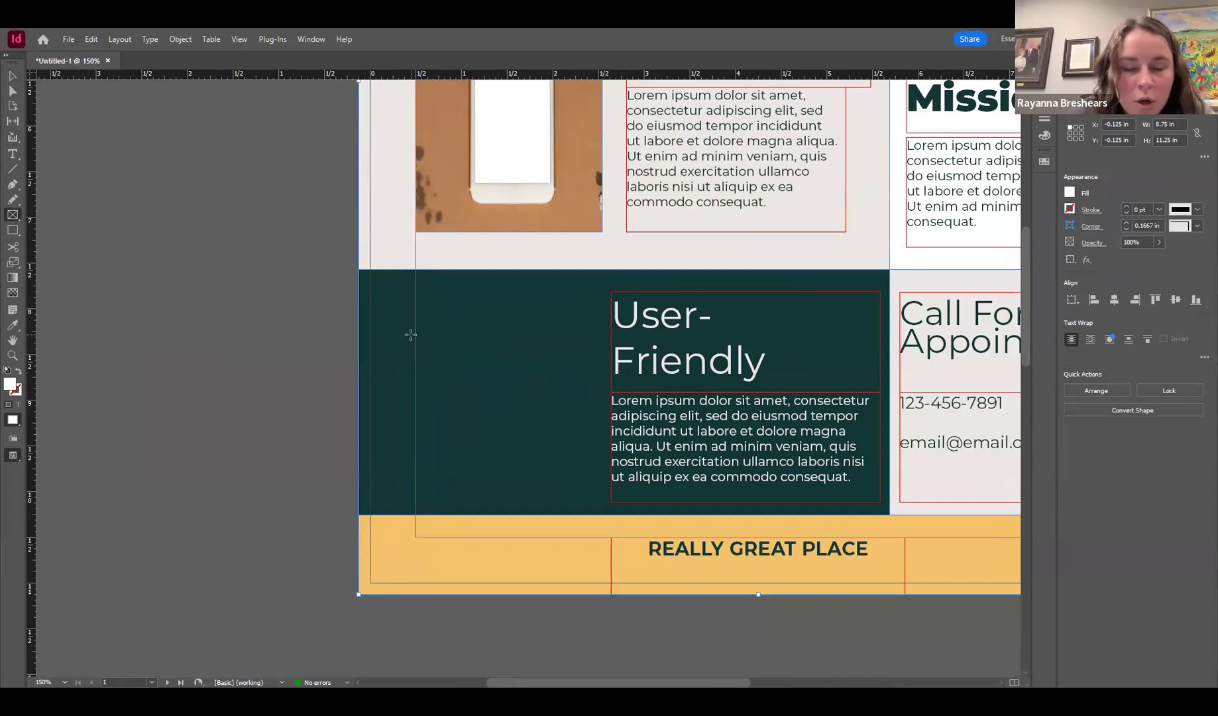
pyautogui.moveTo(415, 296)
pyautogui.mouseDown()
pyautogui.moveTo(559, 365)
pyautogui.moveTo(616, 358)
pyautogui.moveTo(600, 379)
pyautogui.moveTo(602, 502)
pyautogui.mouseUp()
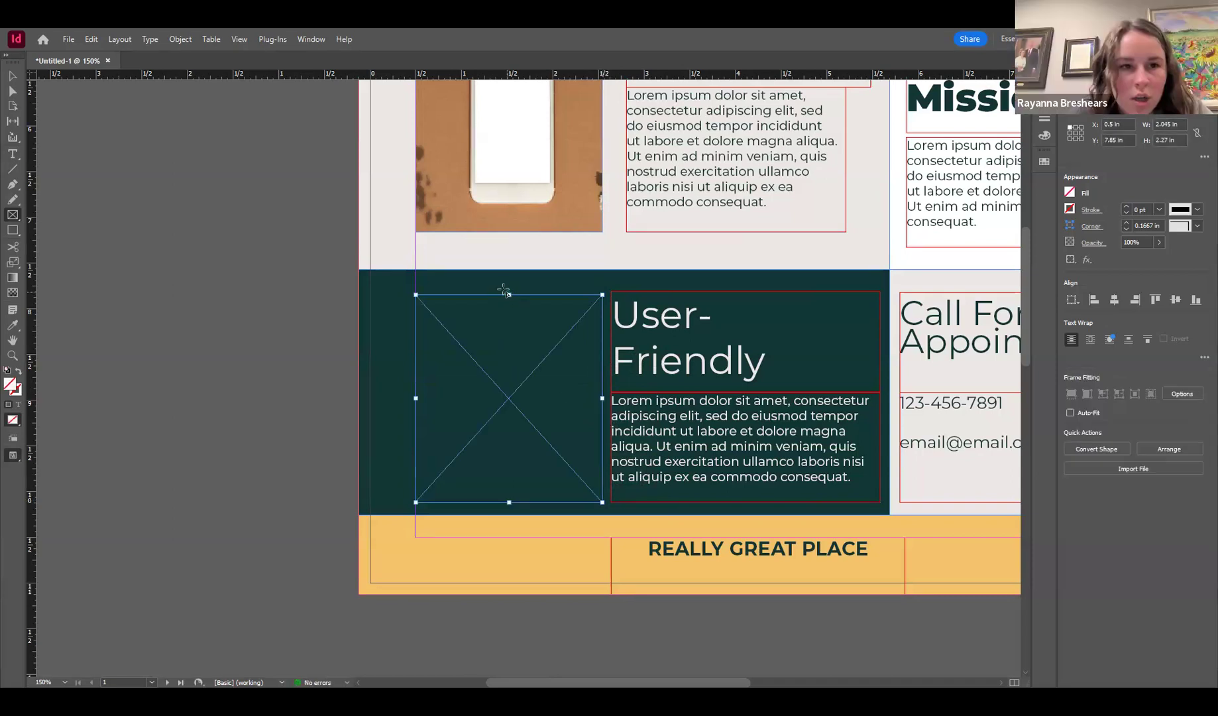
pyautogui.click(12, 75)
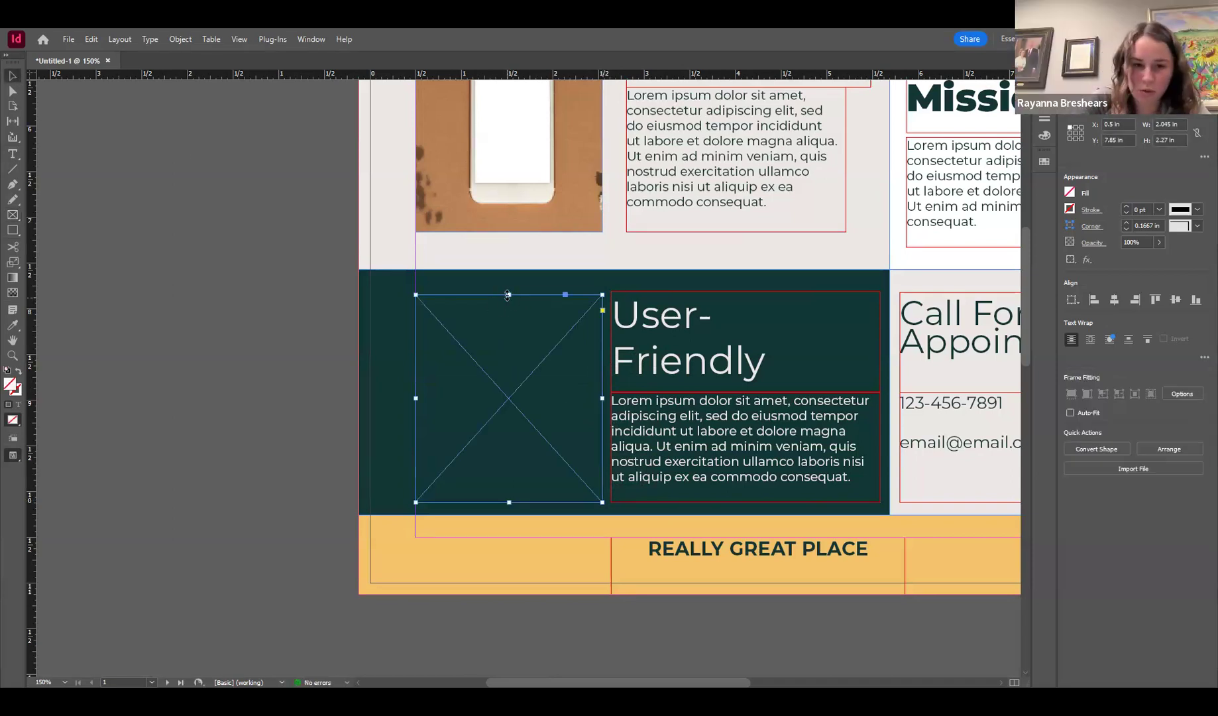
pyautogui.hotkey('ctrl', 'z')
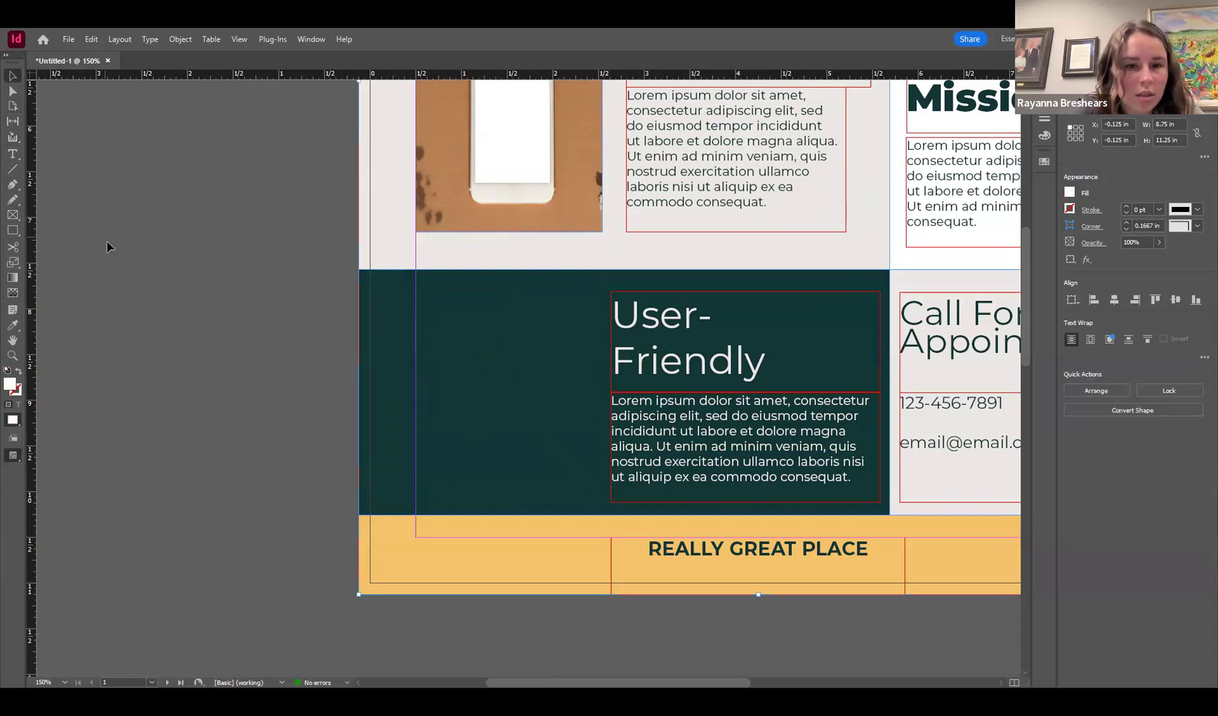
# Step: Draw a frame of about 2.045 by 2.34 in beside the User-Friendly text and place the empty-greeting-postcard photo in it, fitted proportionally
pyautogui.click(13, 214)
pyautogui.moveTo(416, 292); pyautogui.dragTo(602, 501)
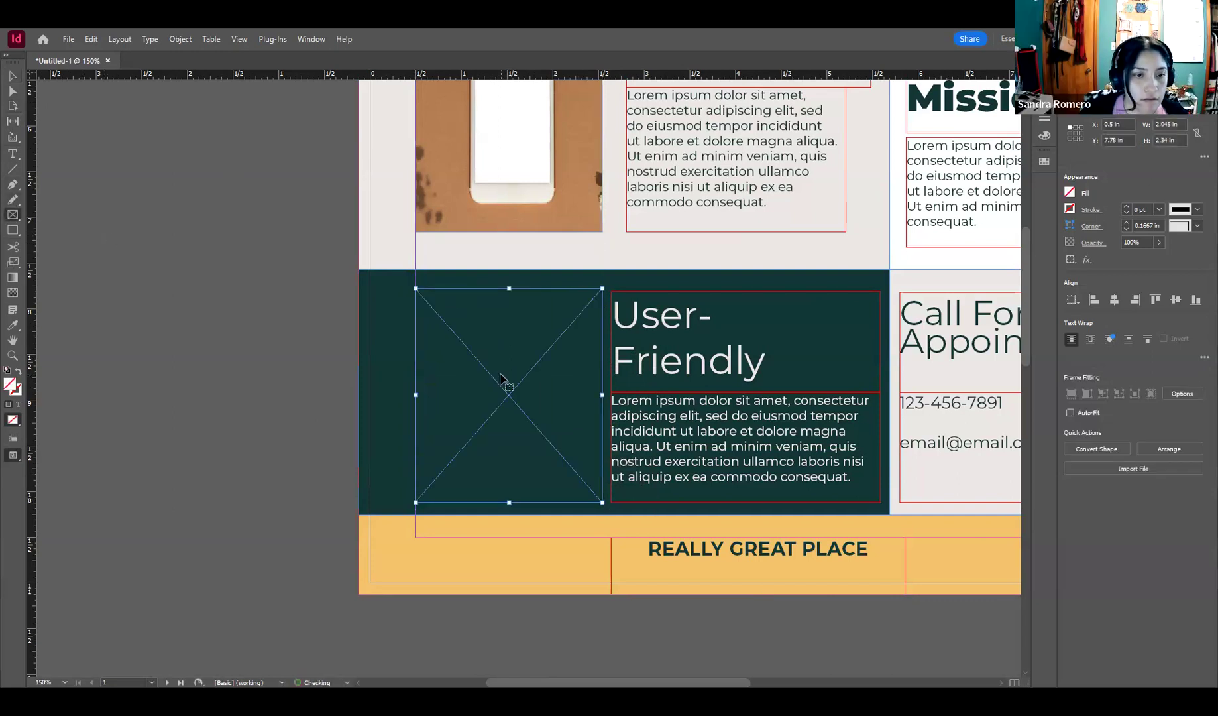
pyautogui.hotkey('ctrl', 'd')
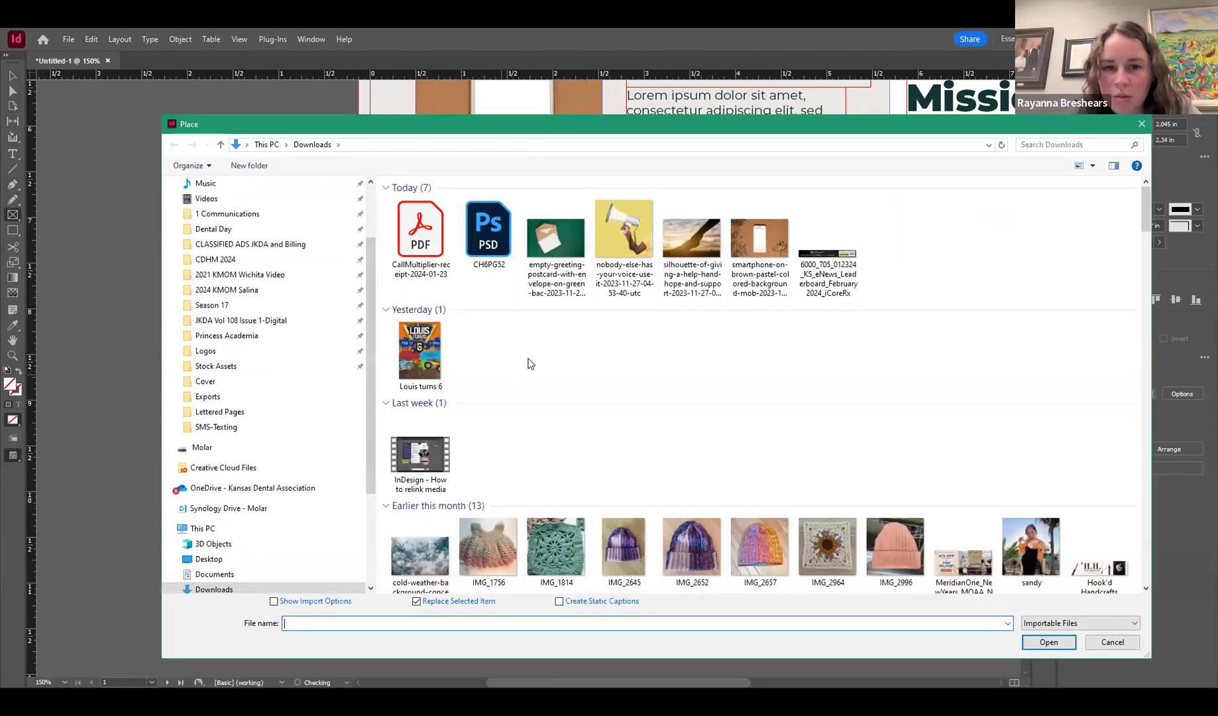
pyautogui.click(556, 242)
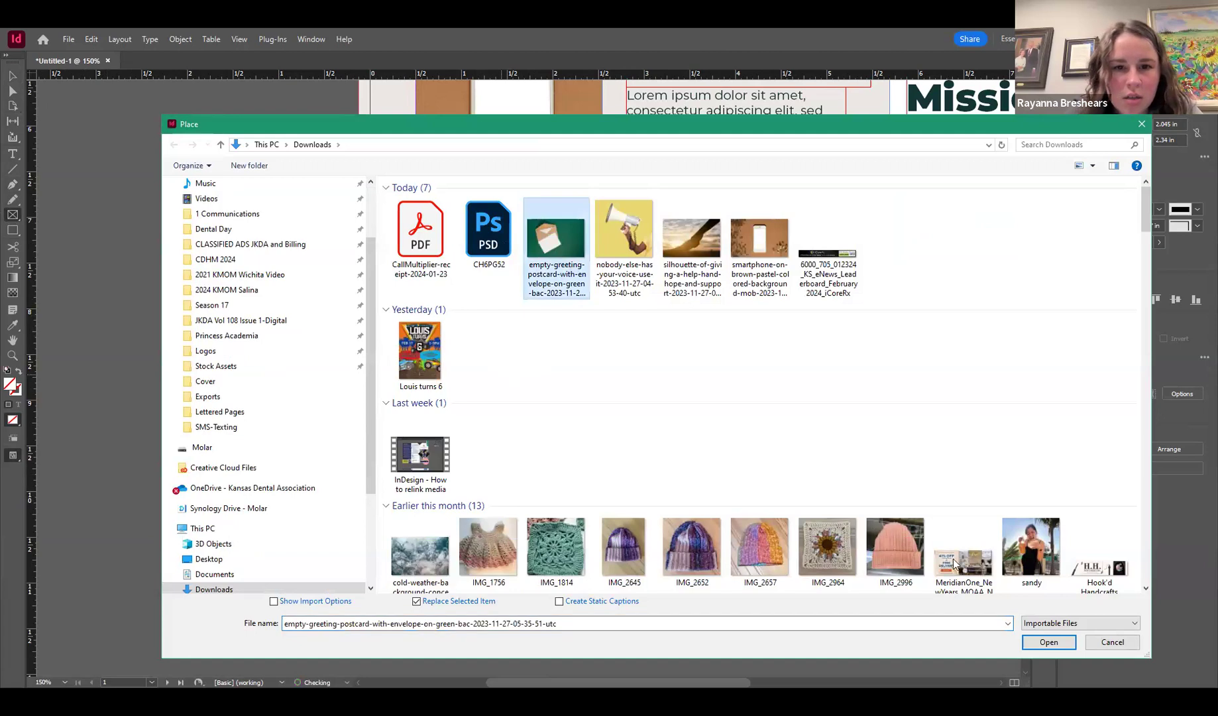
pyautogui.click(1047, 642)
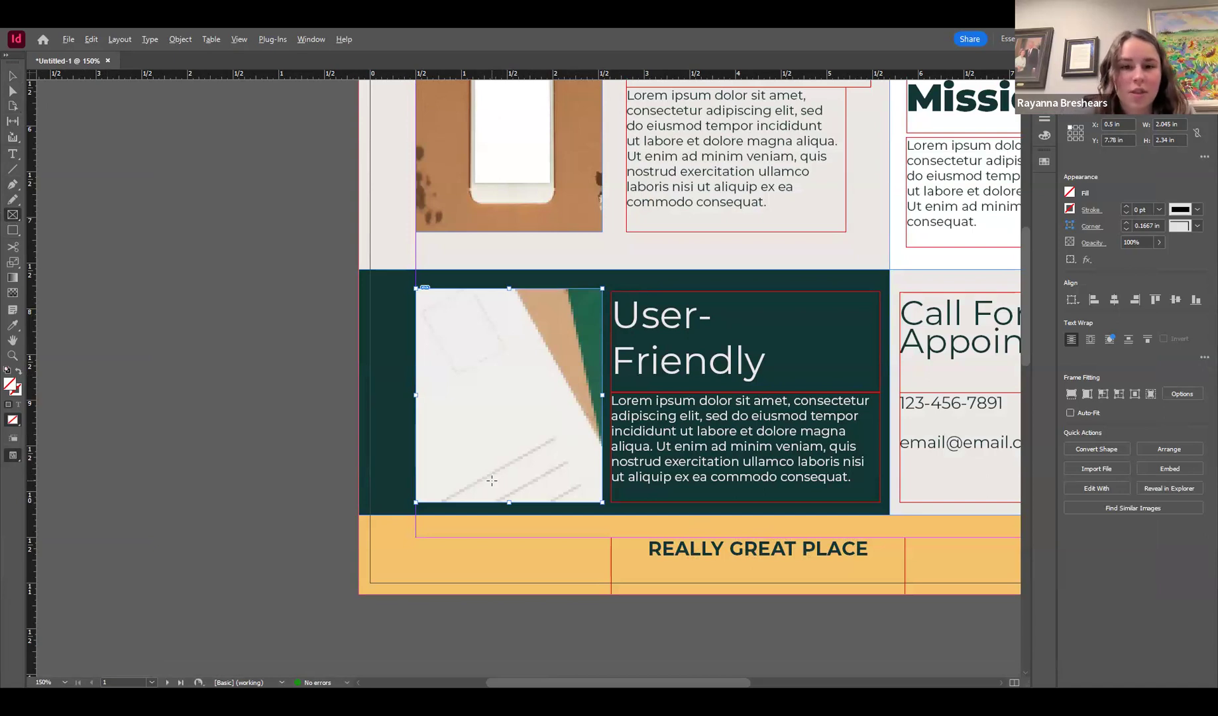
pyautogui.hotkey('ctrl', 'alt', 'shift', 'e')
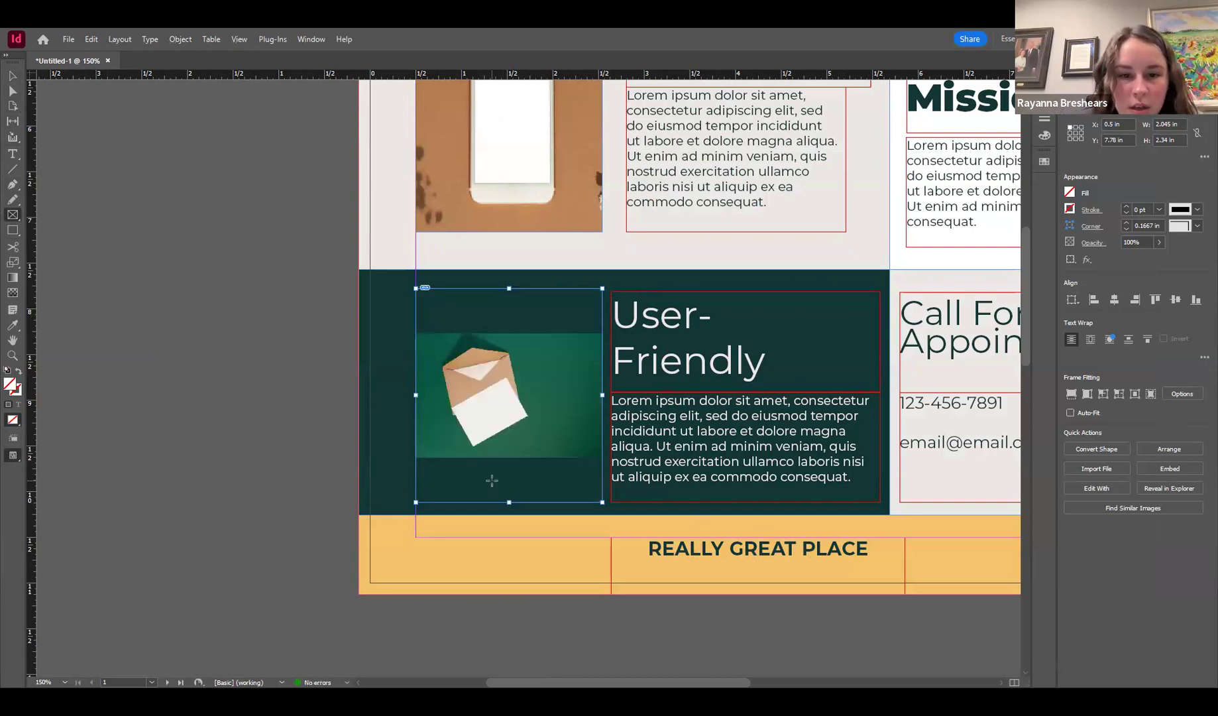
pyautogui.scroll(-1, 441, 437)
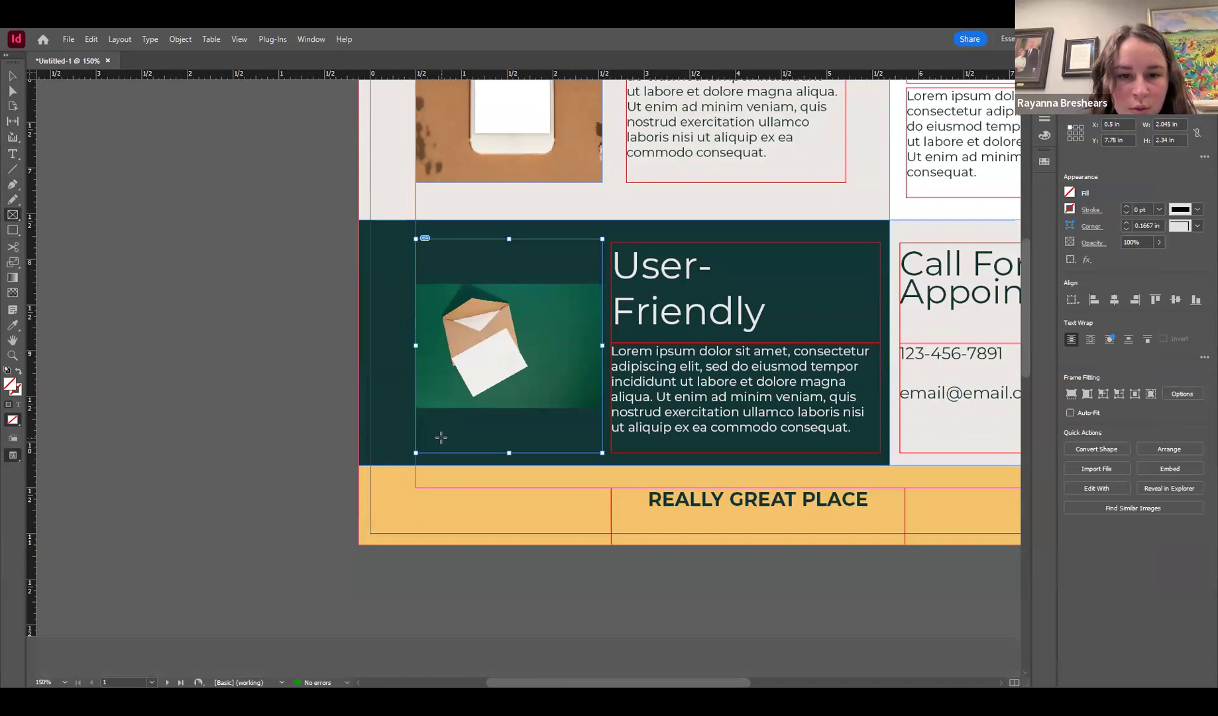
pyautogui.scroll(1, 452, 424)
pyautogui.hscroll(3, 449, 425)
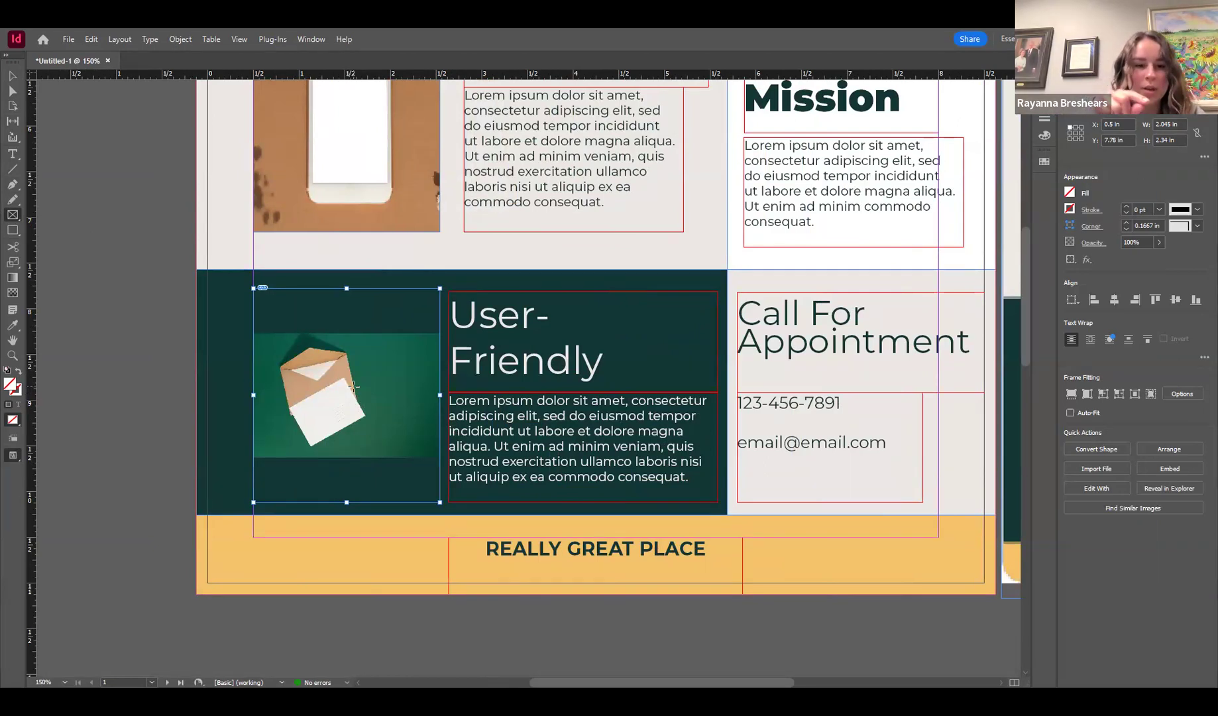
pyautogui.click(370, 347)
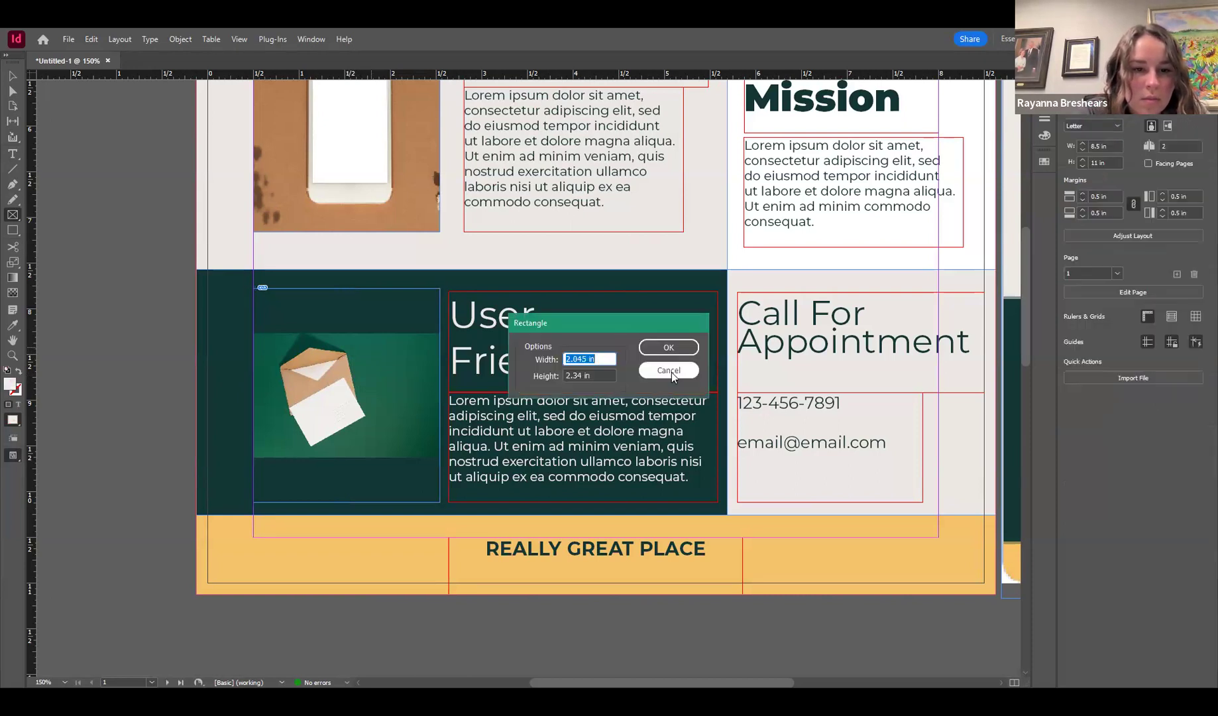
pyautogui.click(670, 371)
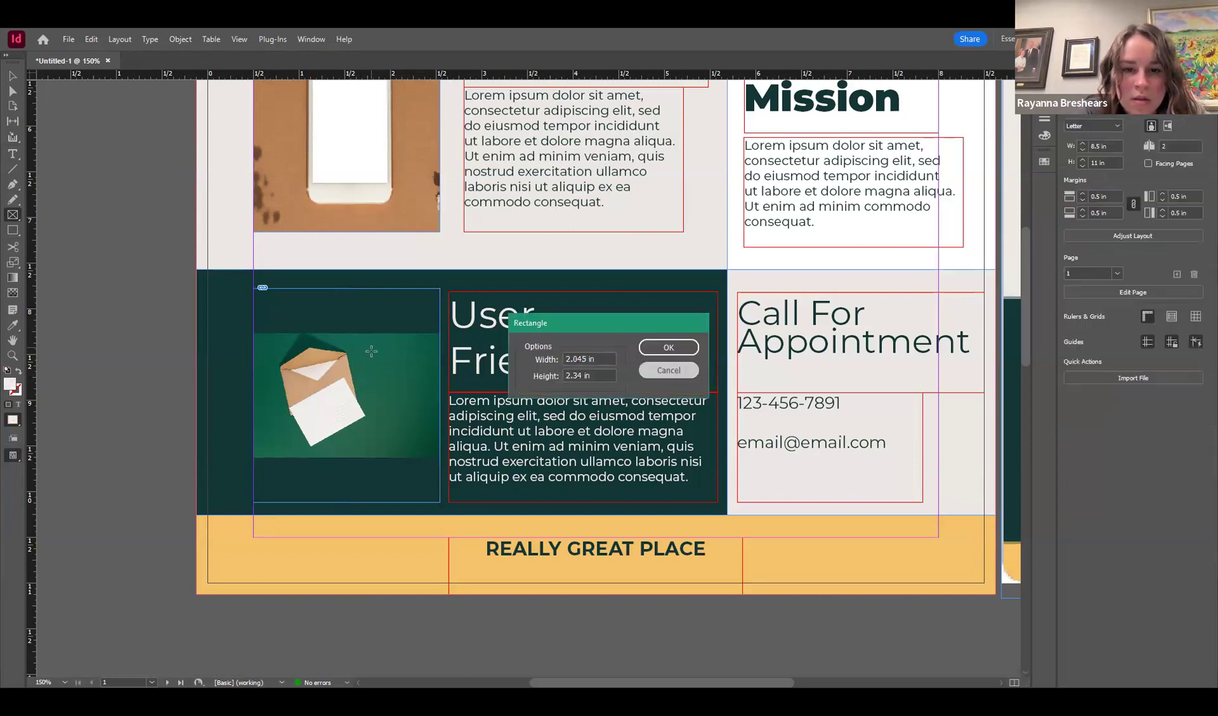
pyautogui.press('Escape')
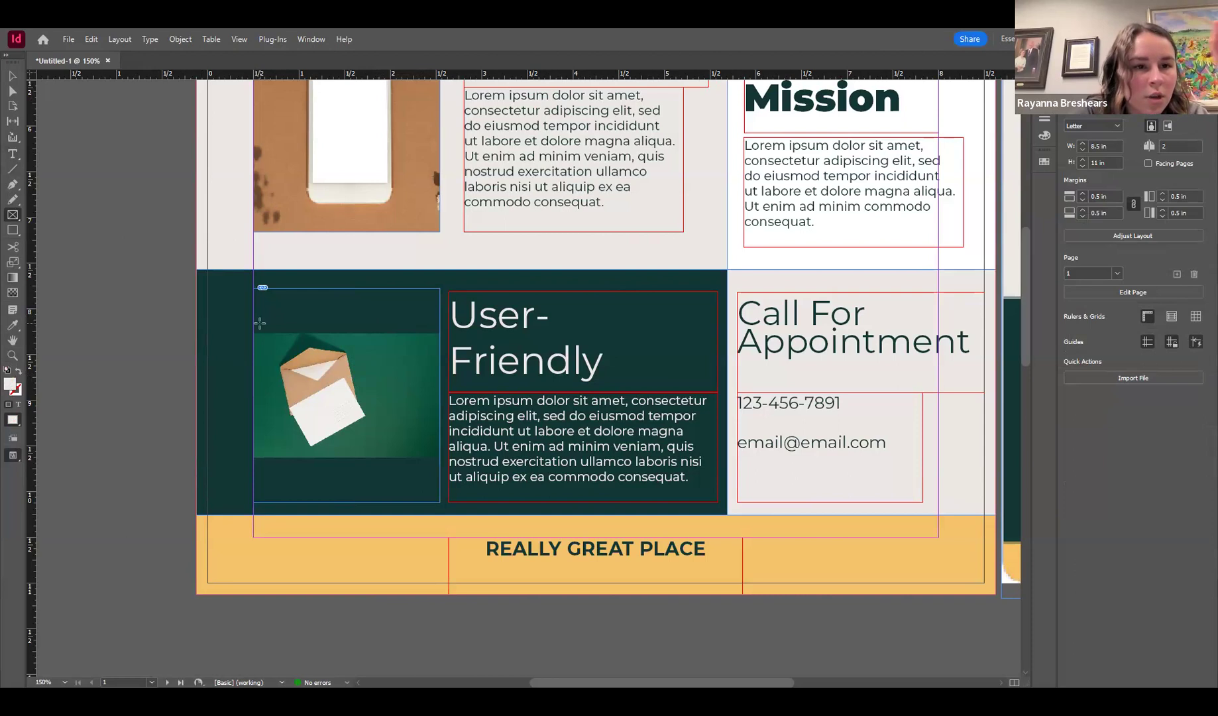
# Step: Enlarge the envelope photo to about 3.51 by 2.34 in, filling the frame's height, and shift it sideways to centre the envelope
pyautogui.click(14, 76)
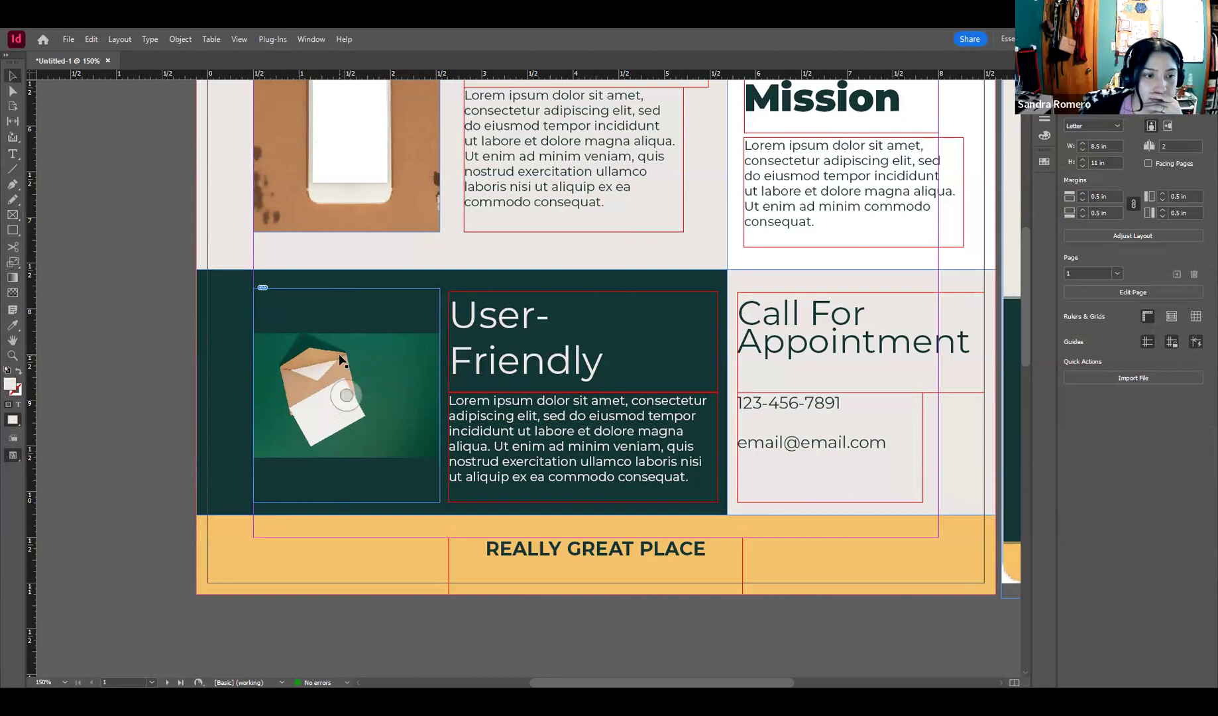
pyautogui.click(375, 369)
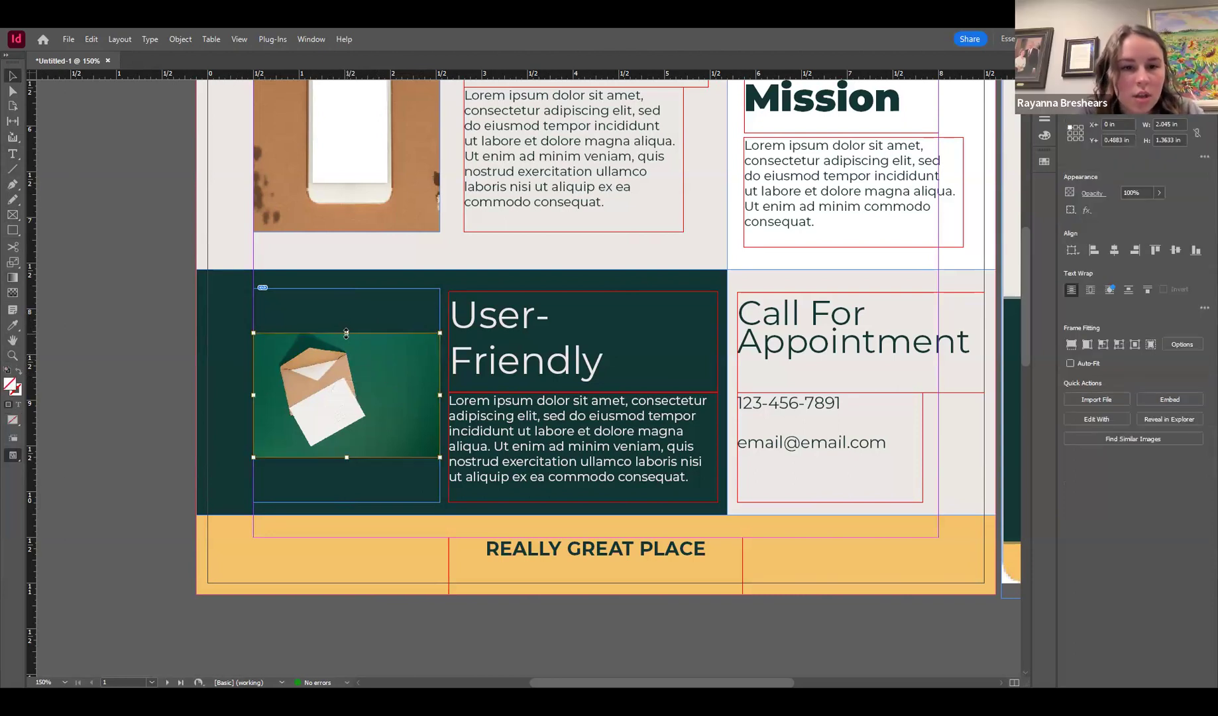
pyautogui.moveTo(346, 332); pyautogui.dragTo(347, 288)
pyautogui.moveTo(347, 457); pyautogui.dragTo(353, 502)
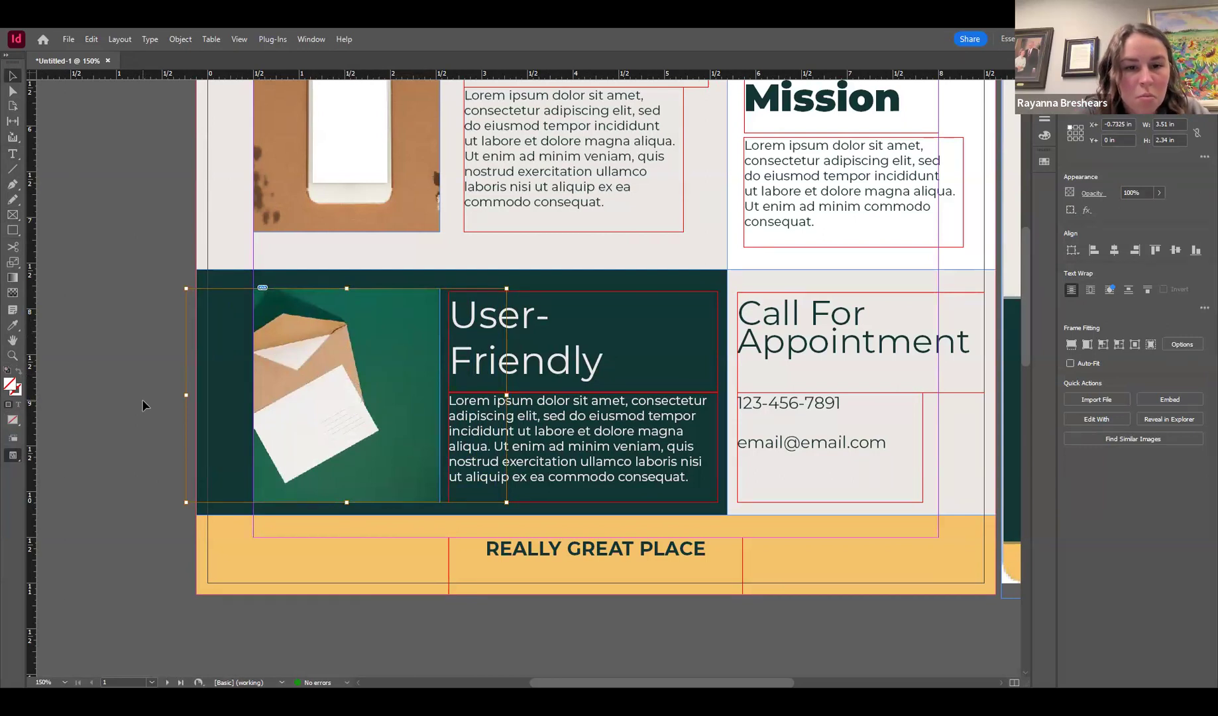
pyautogui.moveTo(282, 410); pyautogui.dragTo(386, 403)
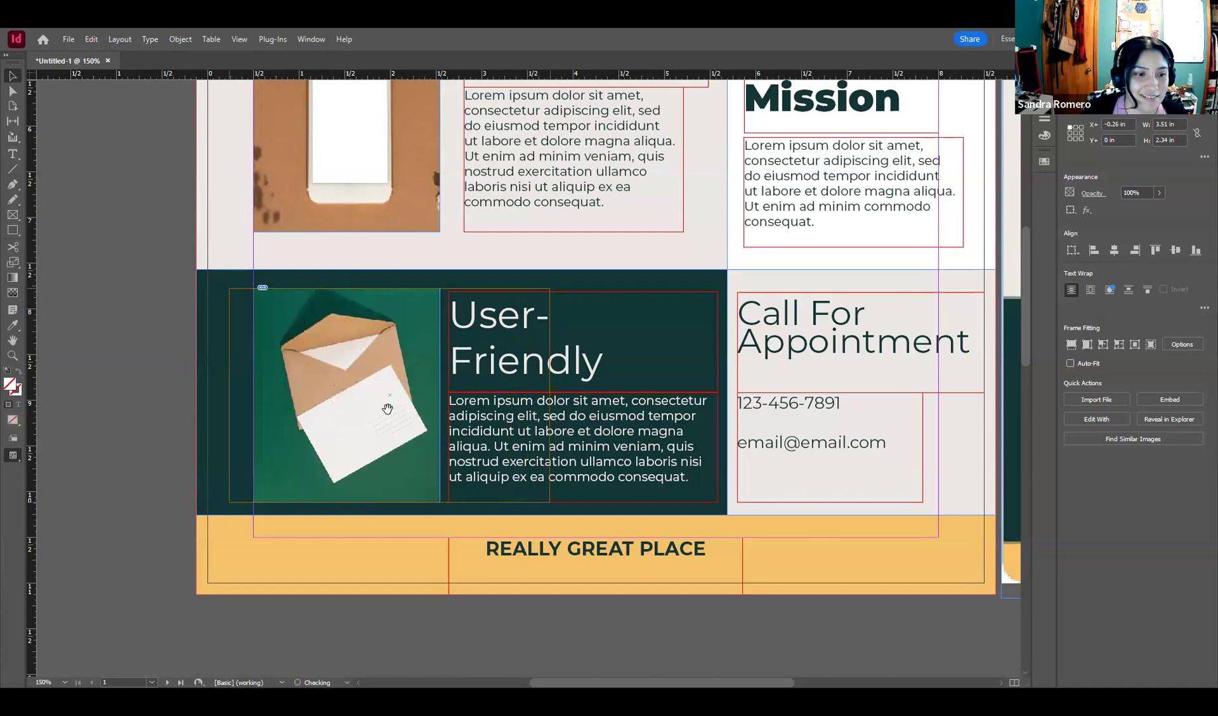
pyautogui.click(121, 396)
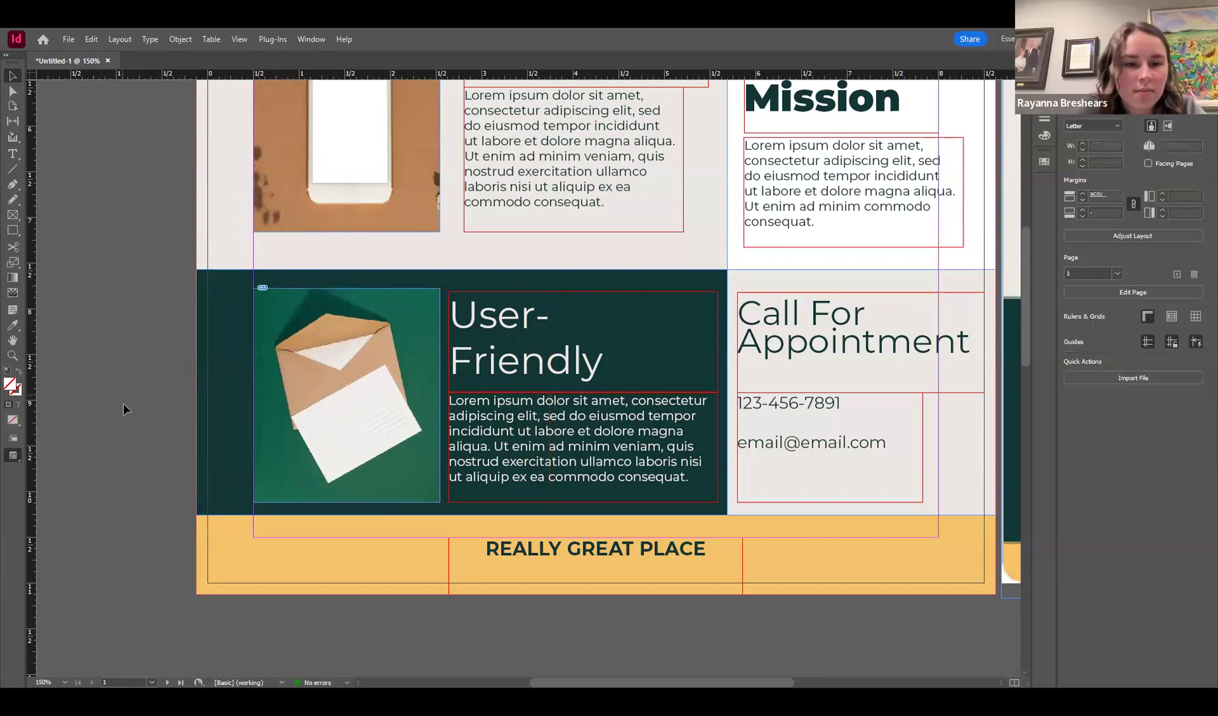
# Step: Compare page 1 with the reference layout and preview it without guides and frame edges
pyautogui.scroll(-2, 264, 454)
pyautogui.scroll(-4, 264, 456)
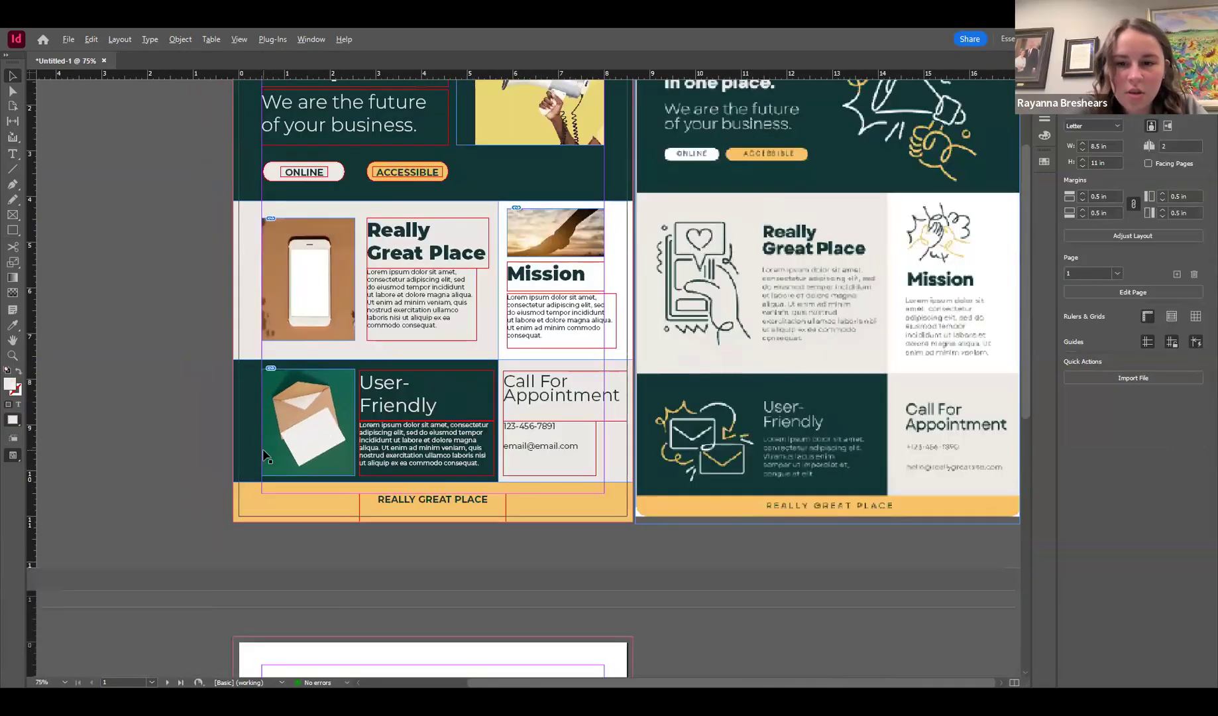
pyautogui.scroll(3, 264, 451)
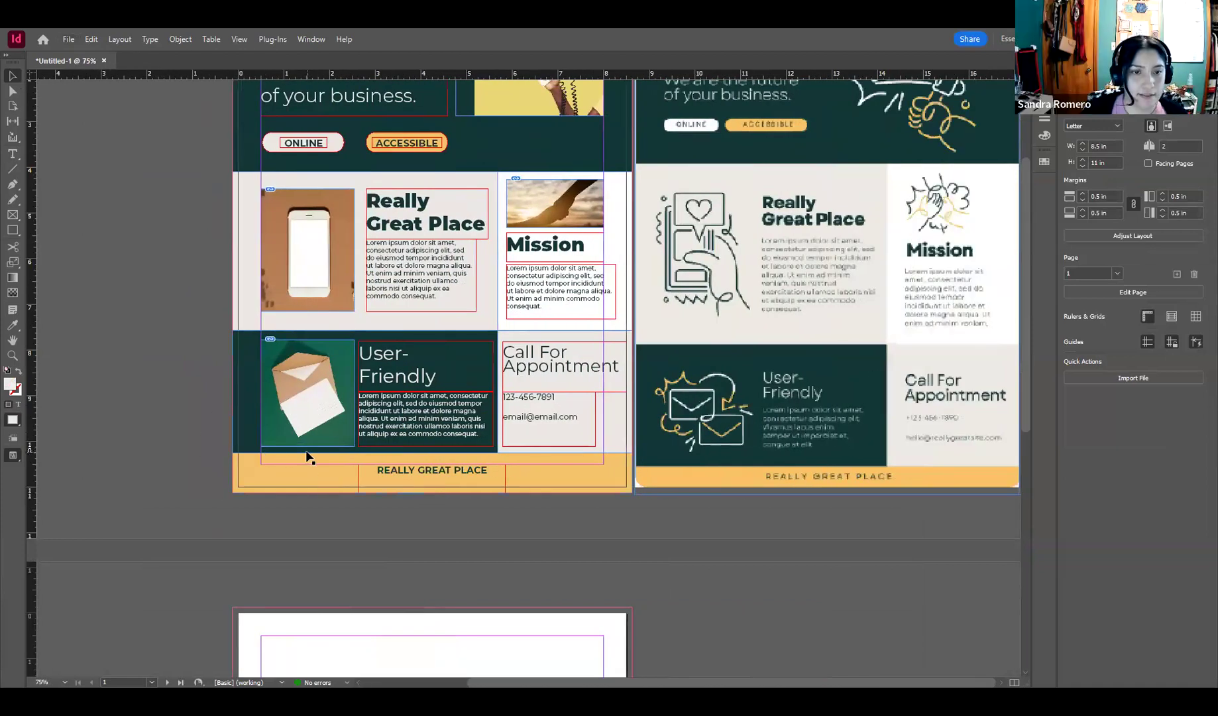
pyautogui.scroll(-1, 307, 456)
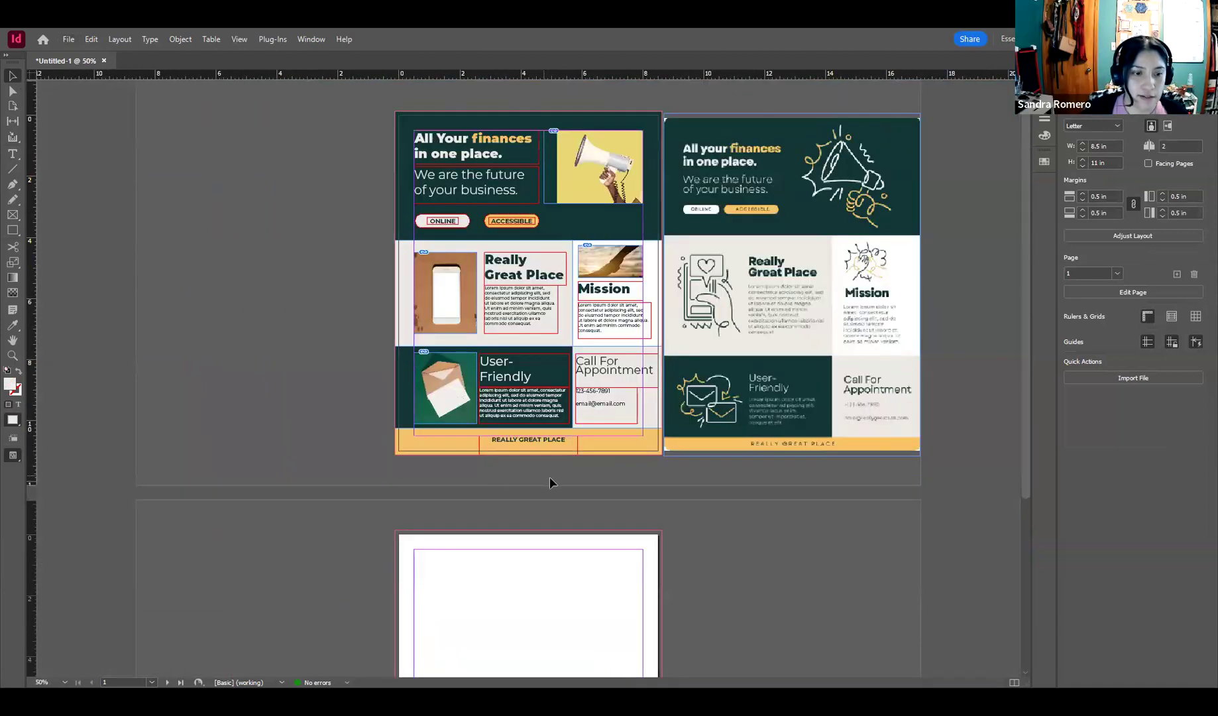
pyautogui.scroll(1, 550, 476)
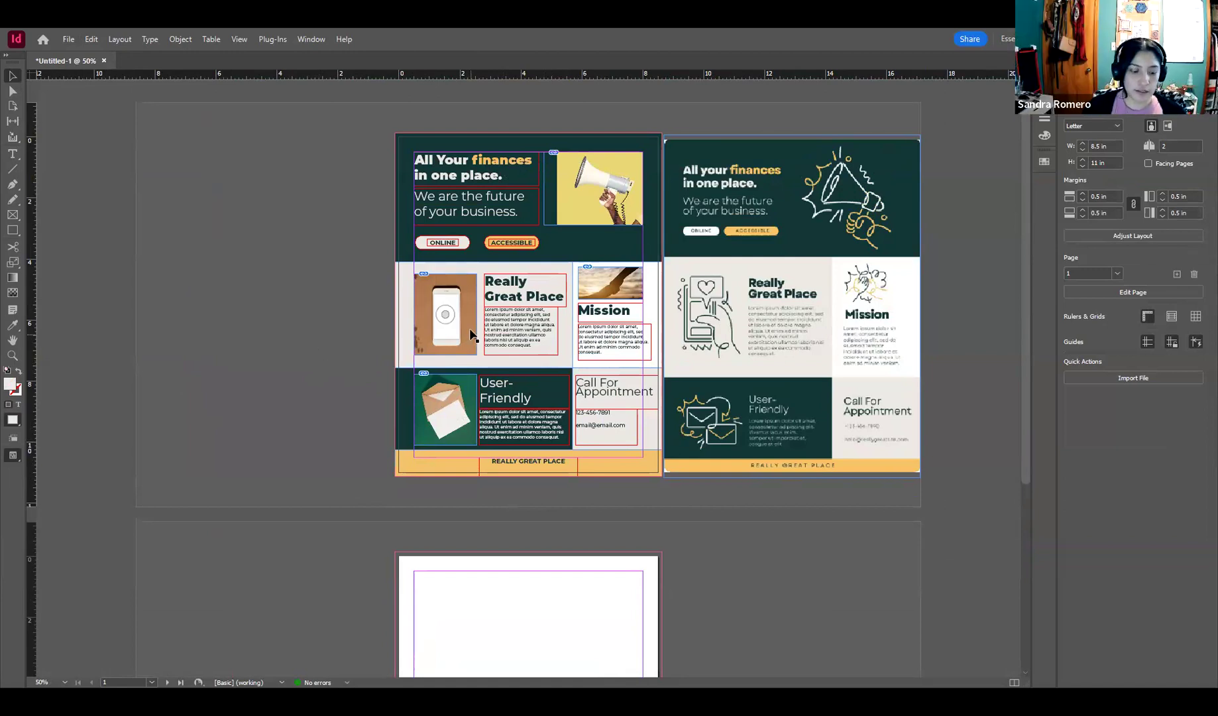
pyautogui.scroll(1, 471, 332)
pyautogui.hscroll(2, 478, 328)
pyautogui.scroll(1, 483, 361)
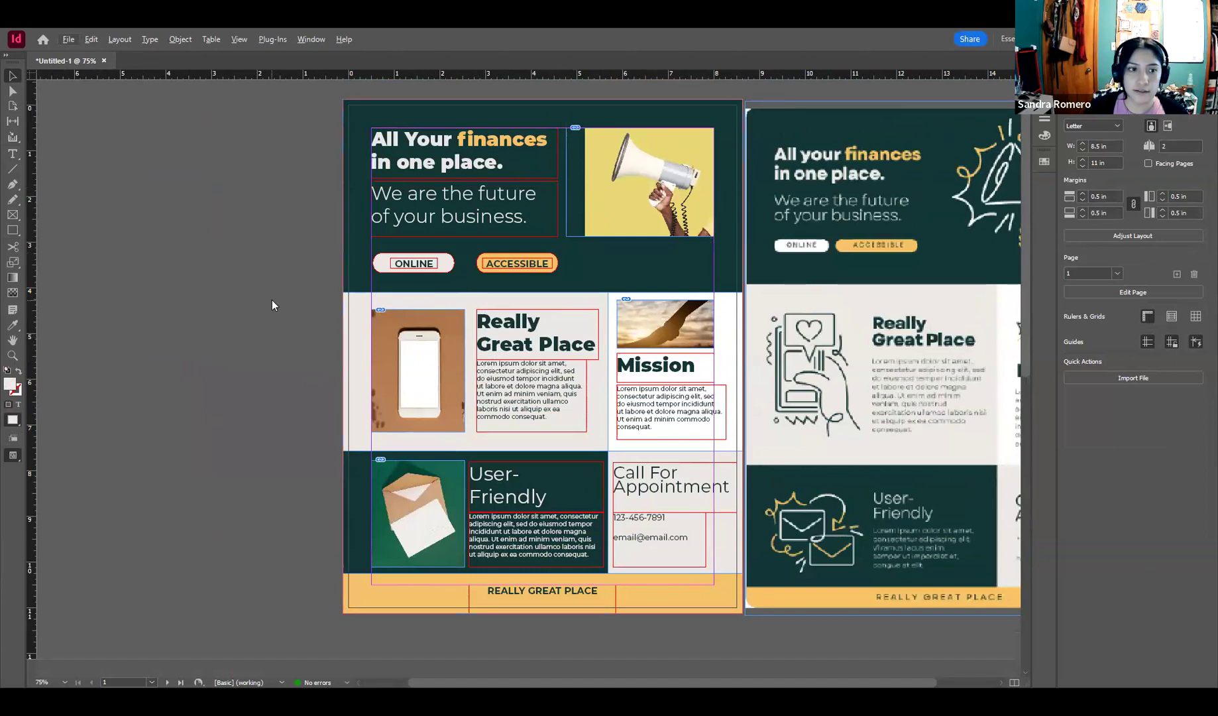
pyautogui.press('w')
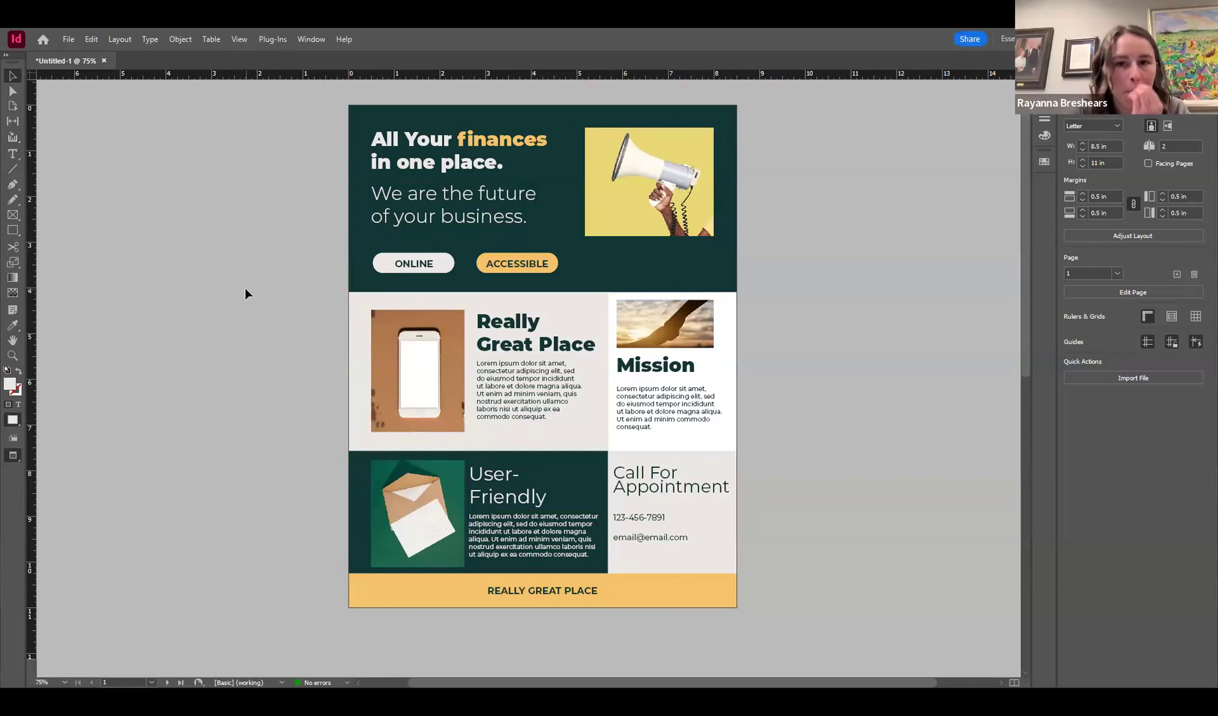
pyautogui.press('w')
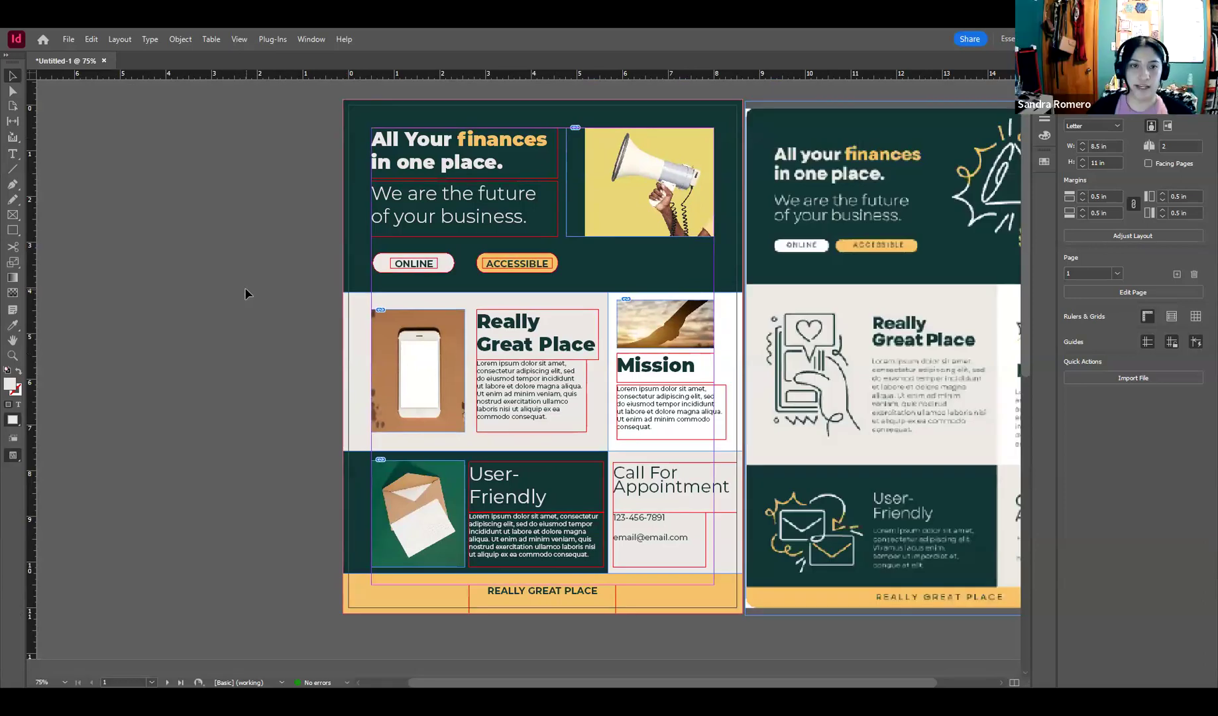
# Step: Move the reference image down from beside page 1 to the page 2 area so page 1 stands alone
pyautogui.moveTo(860, 331); pyautogui.dragTo(858, 562)
pyautogui.hotkey('ctrl', '-')
pyautogui.hotkey('ctrl', '-')
pyautogui.hotkey('ctrl', '-')
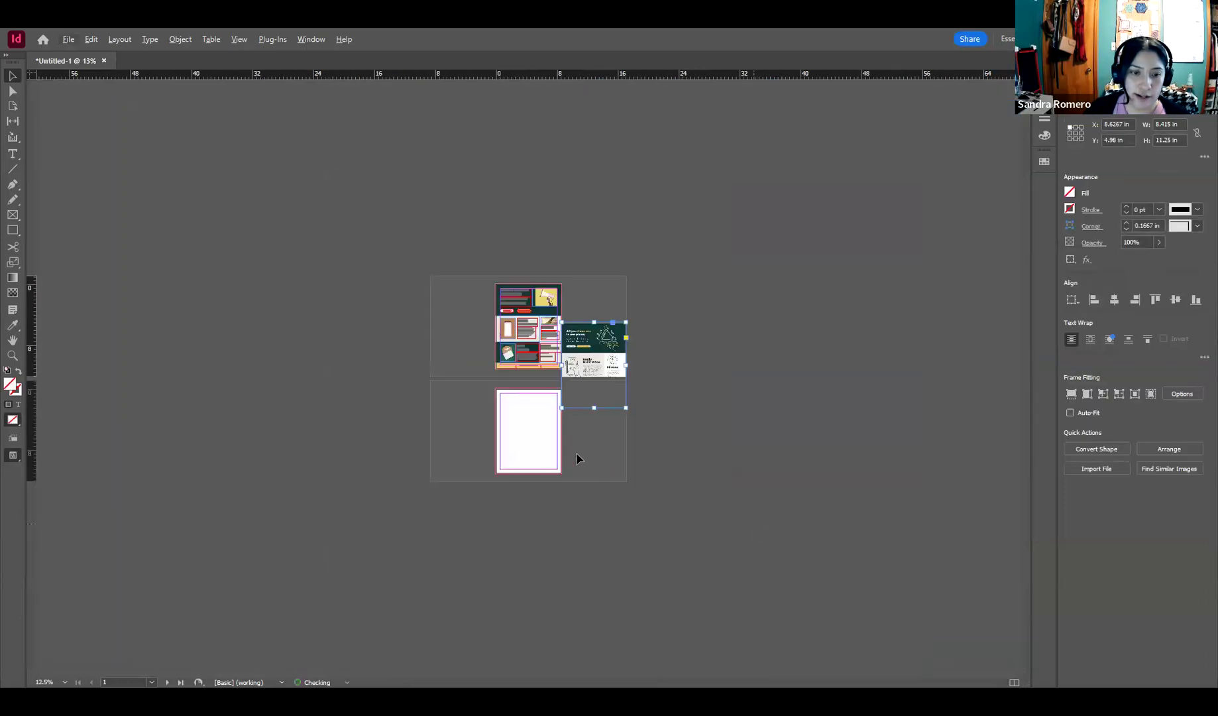
pyautogui.hotkey('ctrl', '=')
pyautogui.hotkey('ctrl', '=')
pyautogui.moveTo(775, 255); pyautogui.dragTo(514, 518)
pyautogui.click(746, 424)
pyautogui.scroll(3, 514, 487)
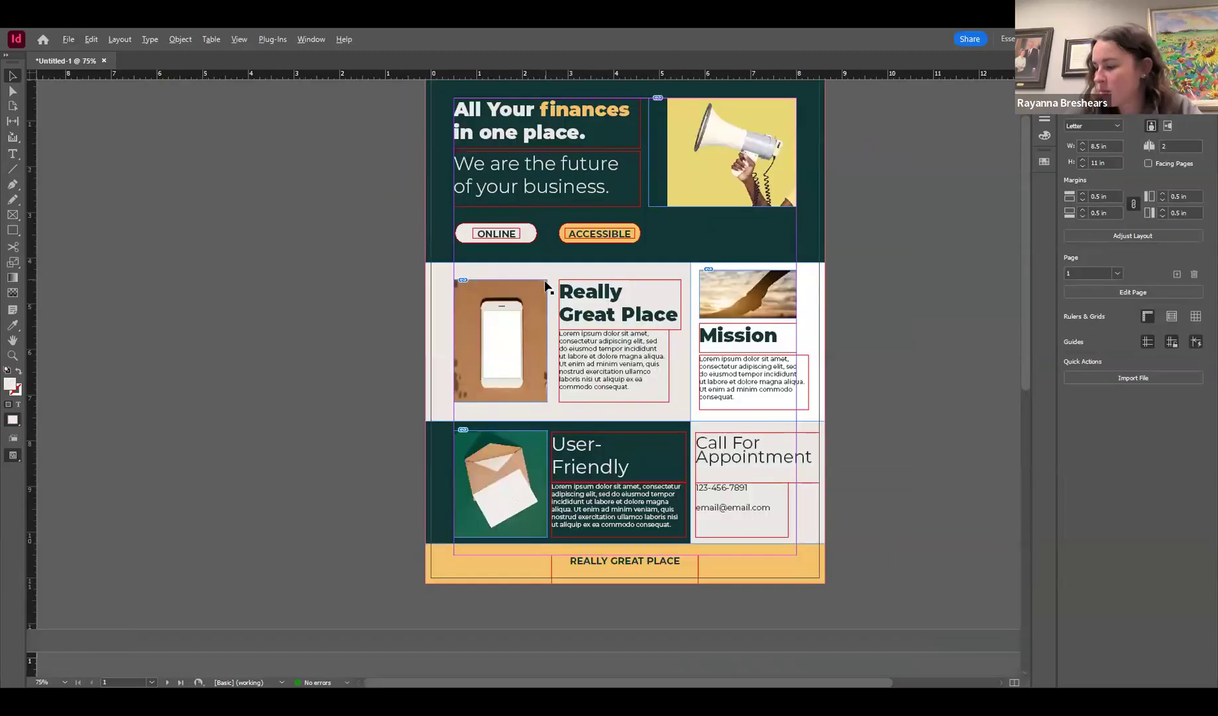
pyautogui.scroll(3, 546, 278)
pyautogui.hscroll(3, 562, 356)
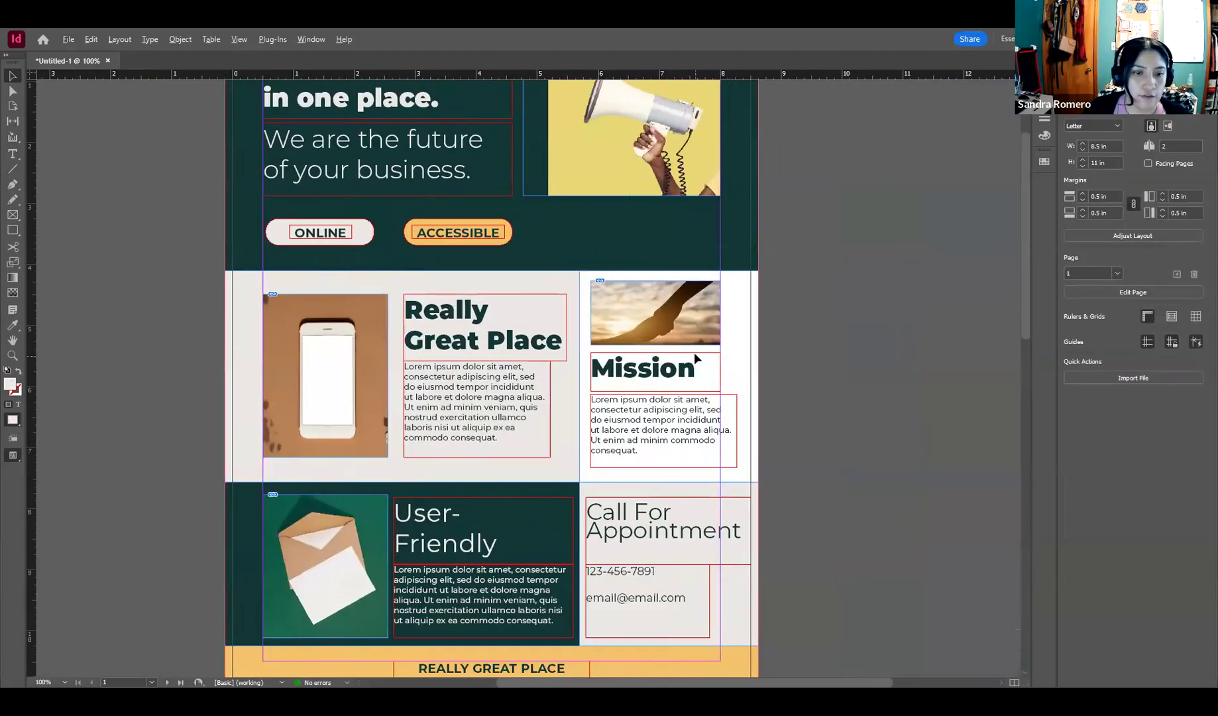
pyautogui.scroll(-1, 477, 359)
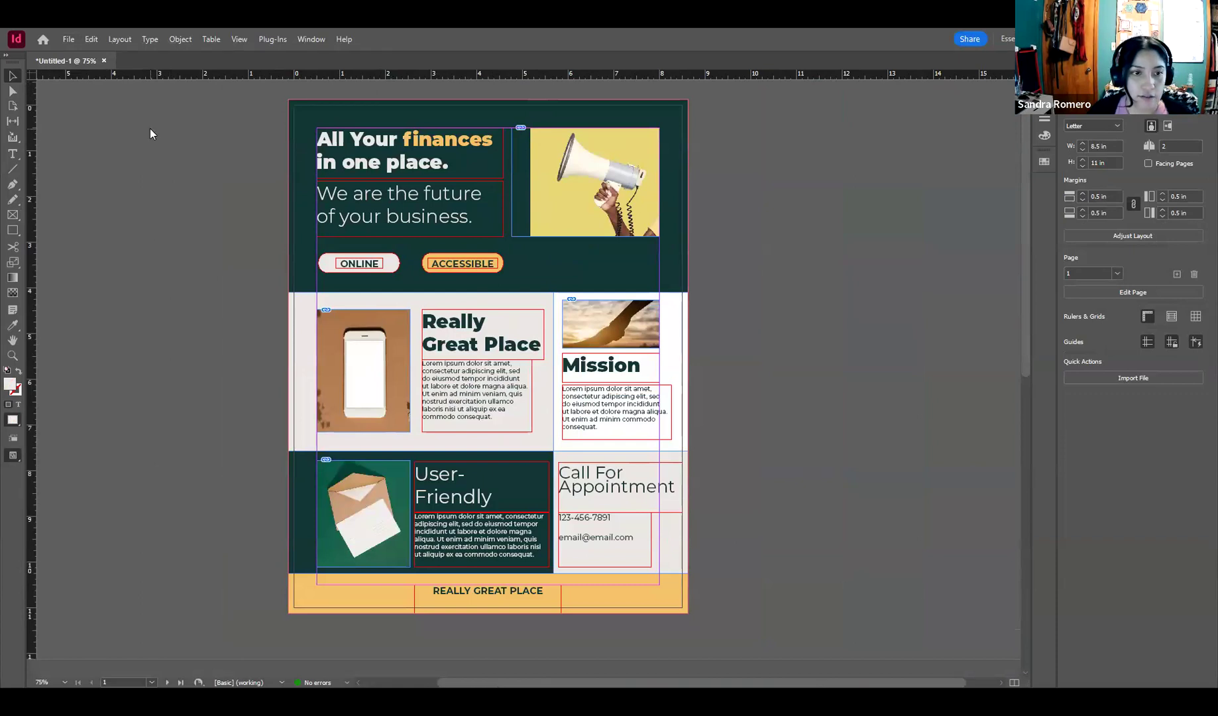
# Step: Start exporting the document and choose the Downloads folder as the destination
pyautogui.hotkey('ctrl', 'e')
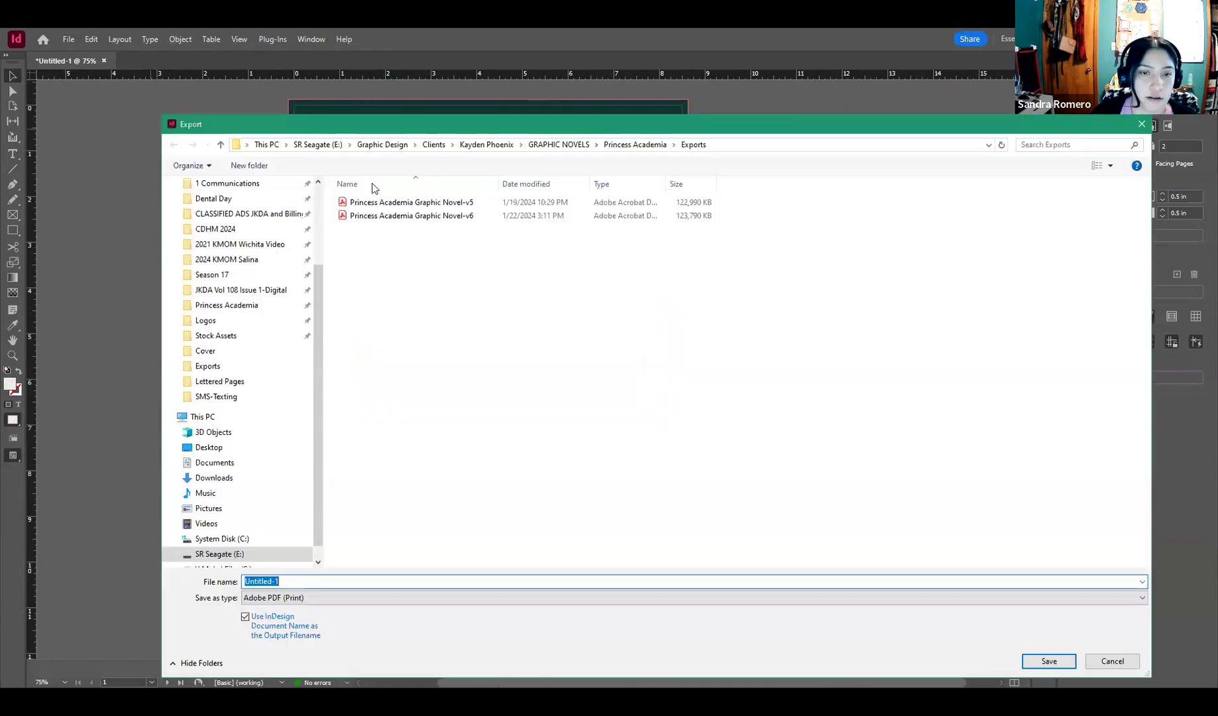
pyautogui.click(1142, 125)
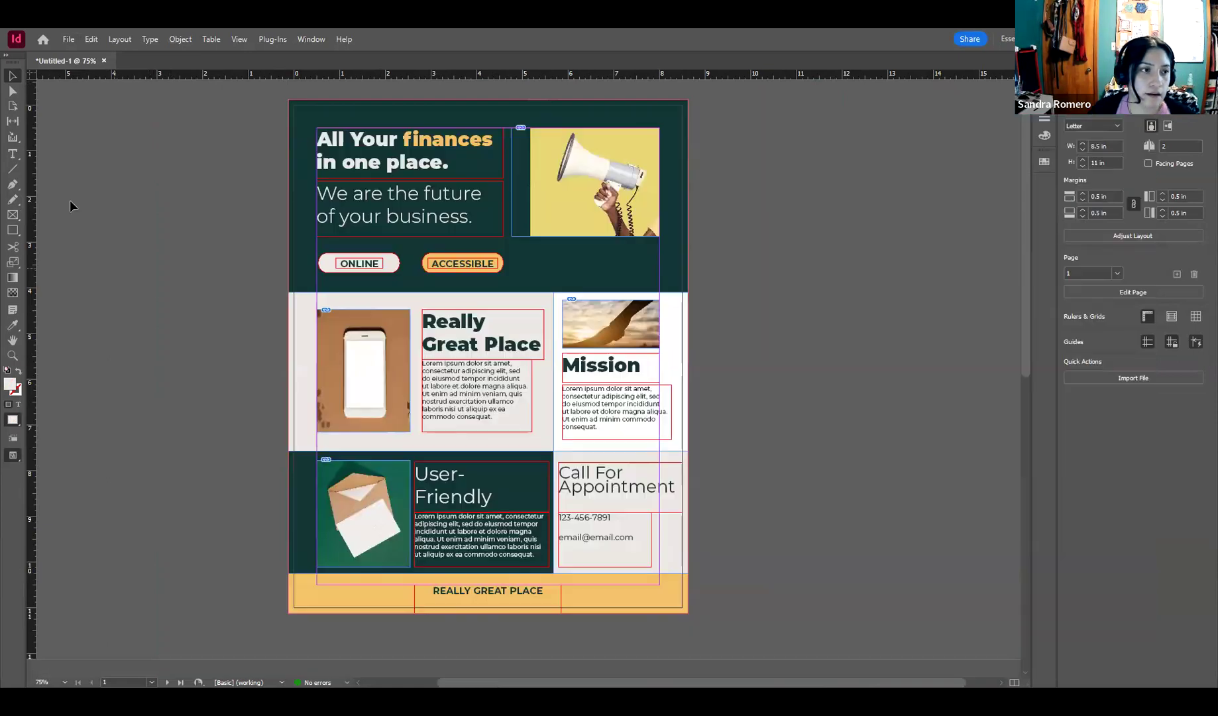
pyautogui.click(69, 40)
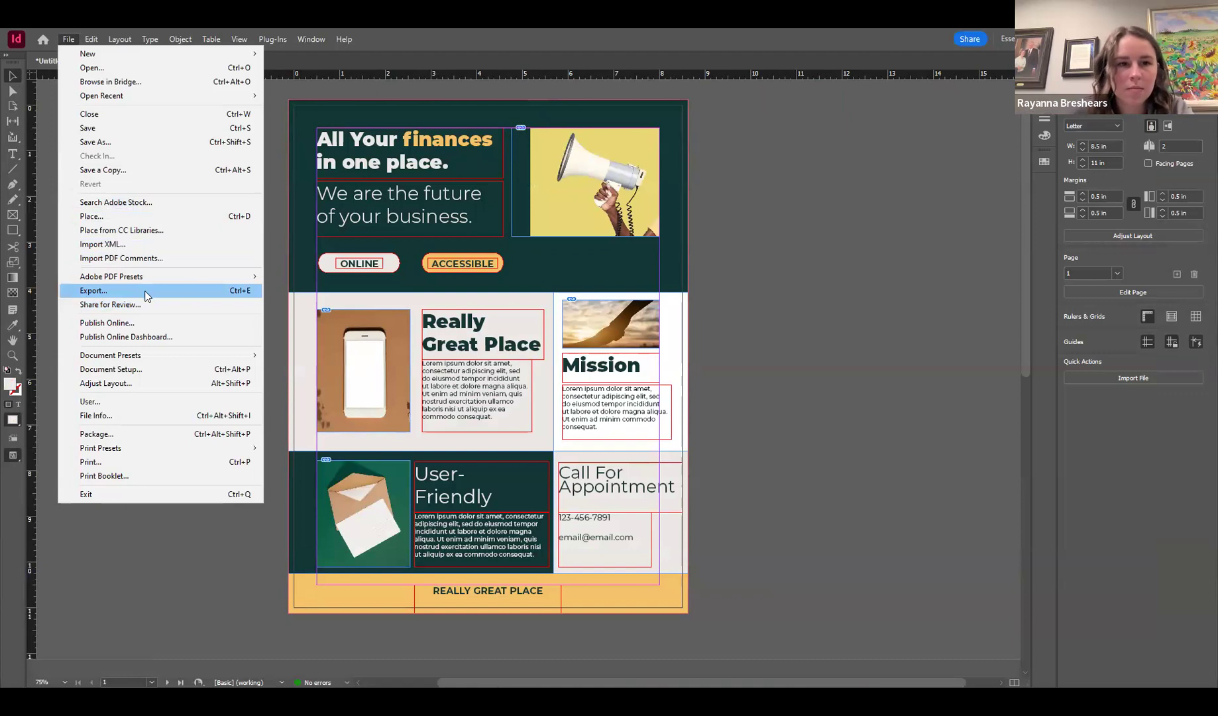
pyautogui.click(147, 290)
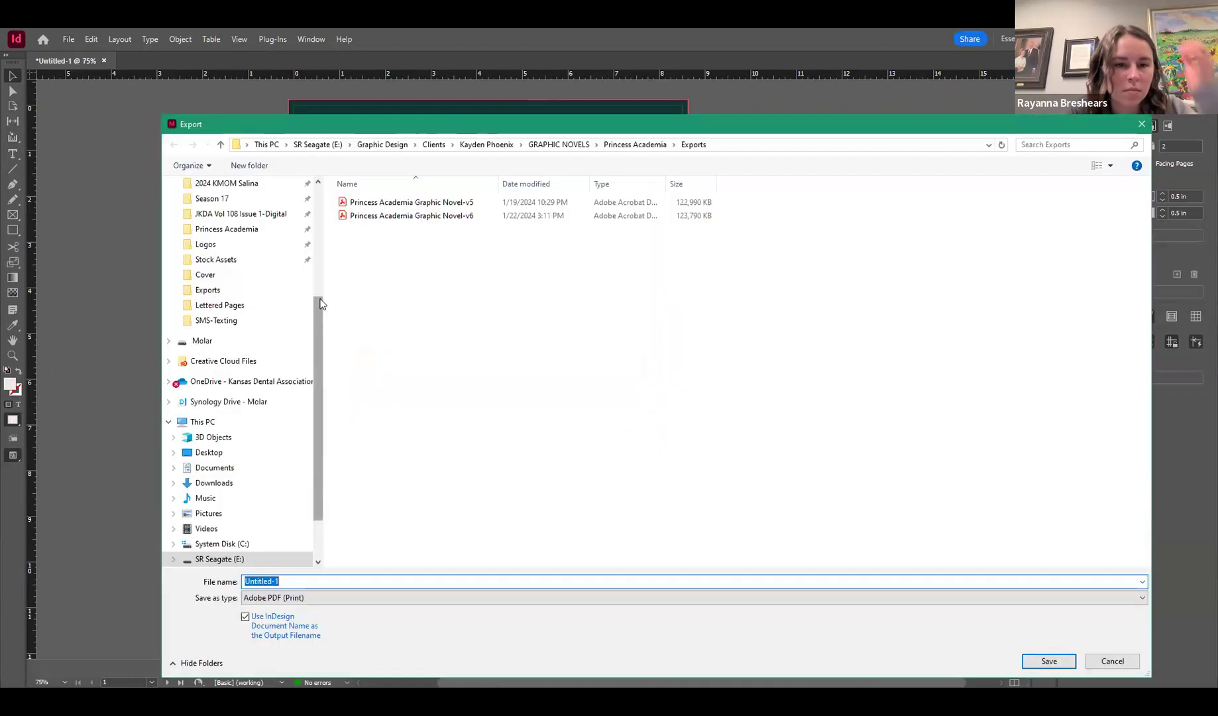
pyautogui.scroll(5, 271, 229)
pyautogui.click(226, 227)
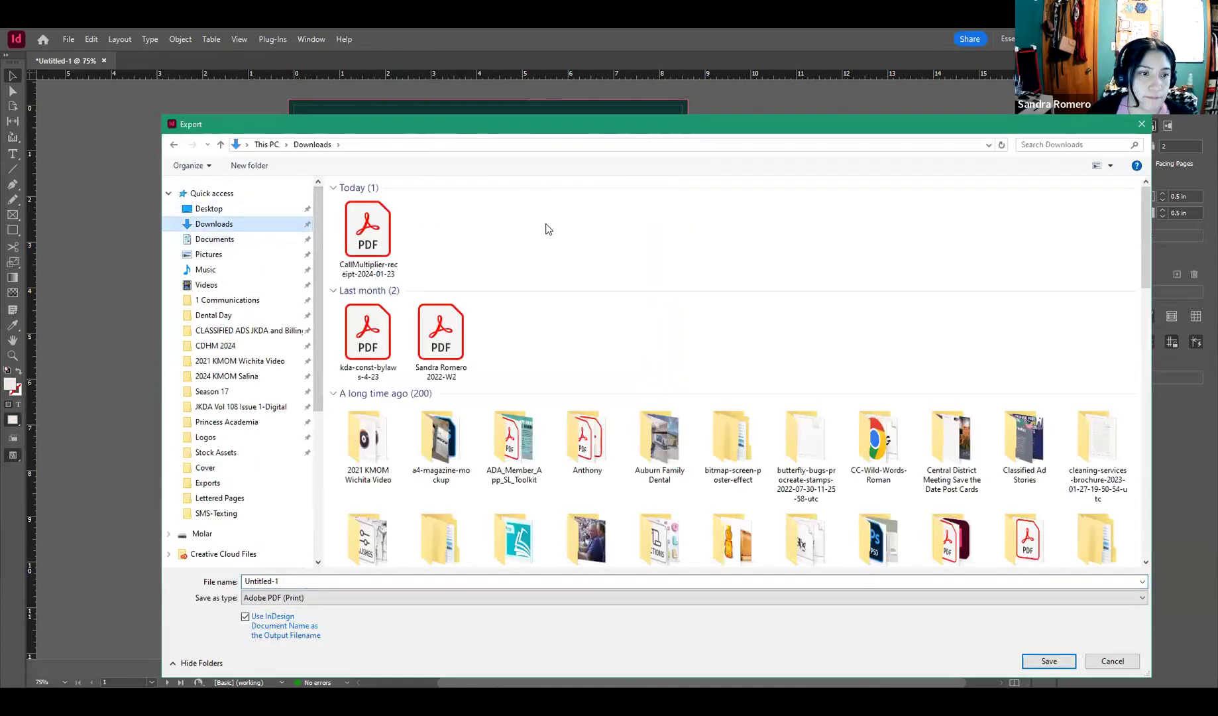
# Step: Name the export file with the trainee's first name followed by "InDesign Trial"
pyautogui.click(293, 582)
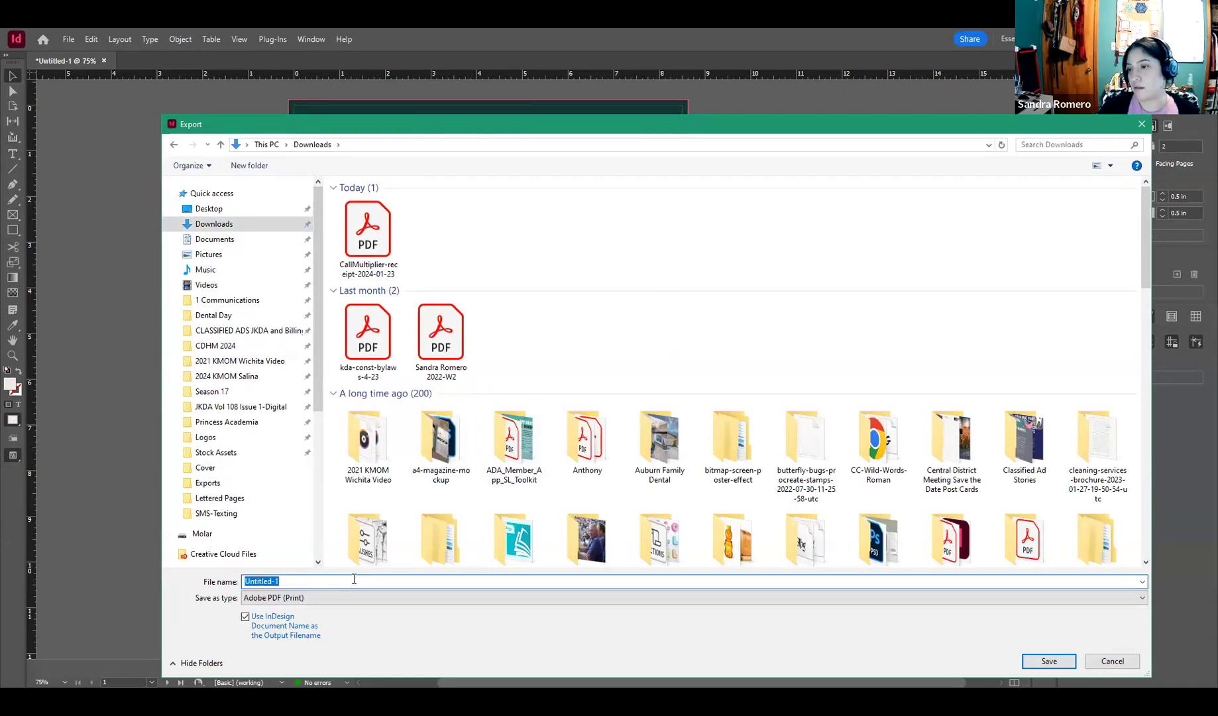
pyautogui.write('Rayanna')
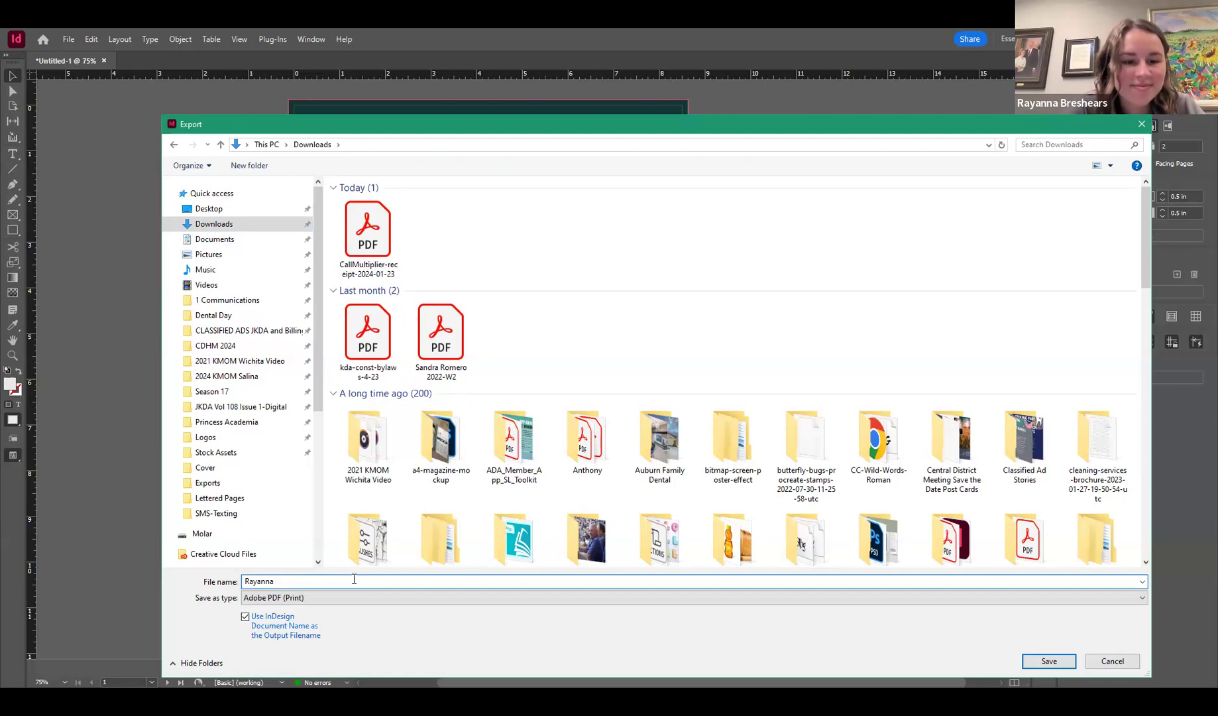
pyautogui.write(' InDesign')
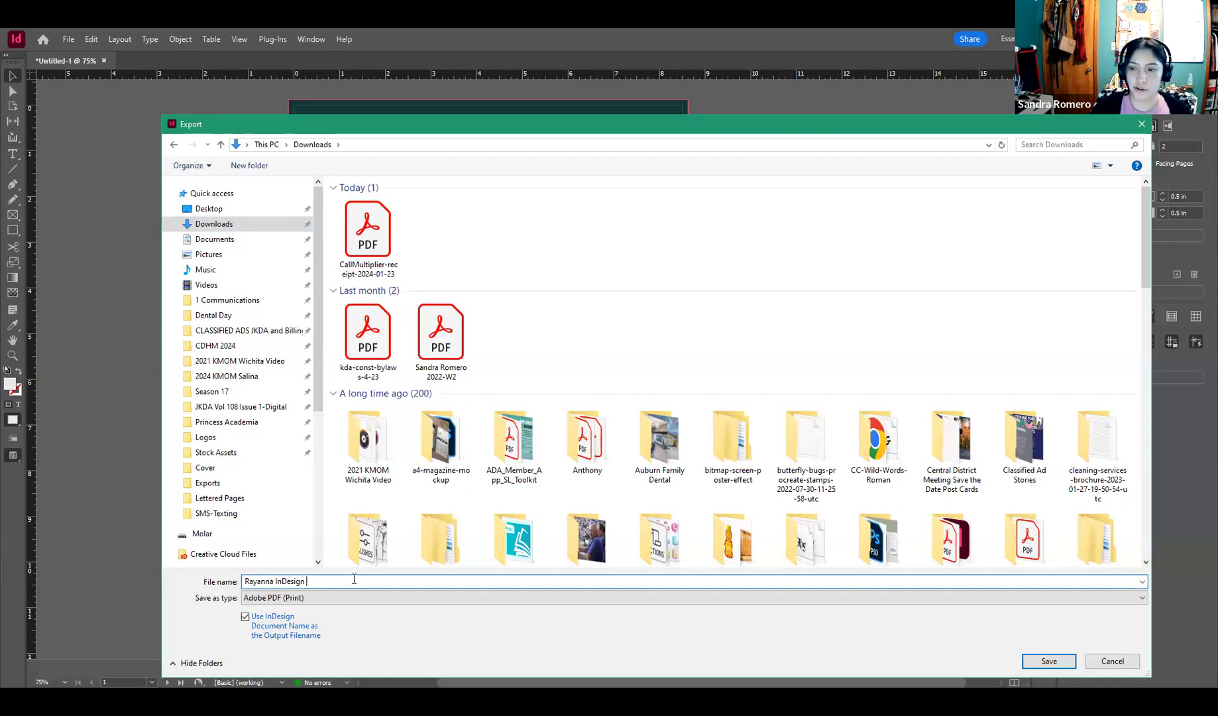
pyautogui.write('Trial')
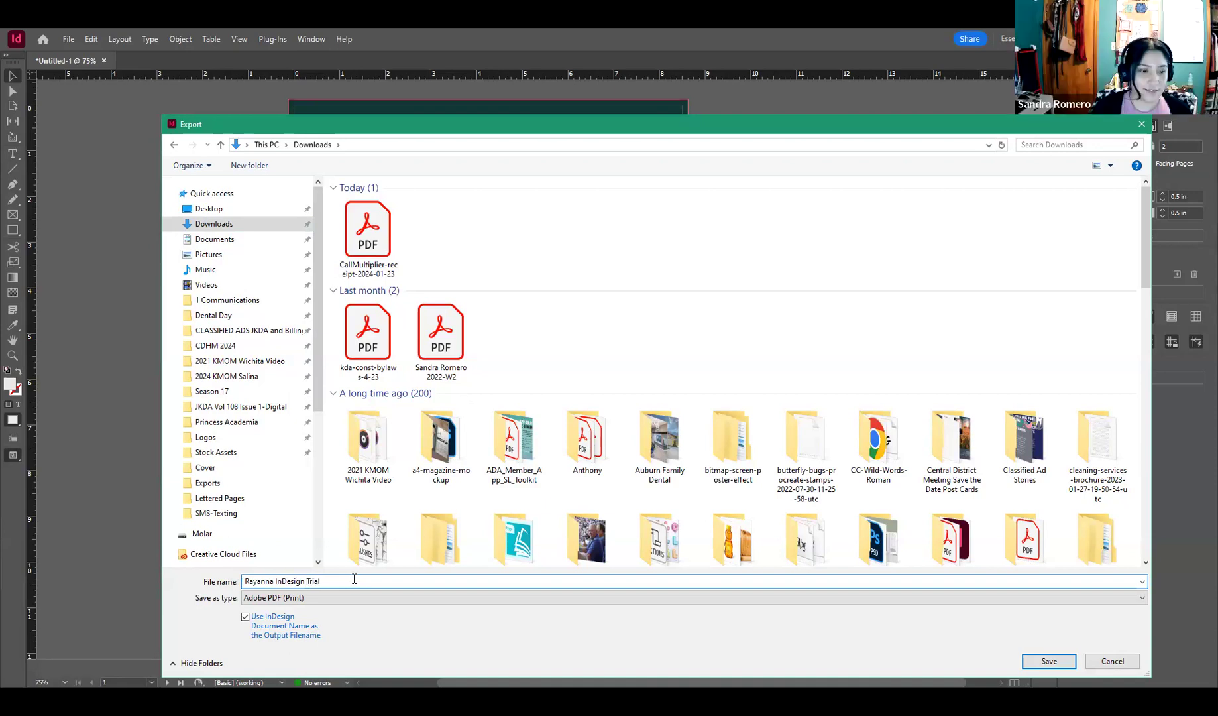
pyautogui.moveTo(281, 581)
pyautogui.mouseDown()
pyautogui.moveTo(316, 581)
pyautogui.moveTo(288, 581)
pyautogui.mouseUp()
pyautogui.click(280, 581)
pyautogui.click(285, 581)
pyautogui.click(311, 580)
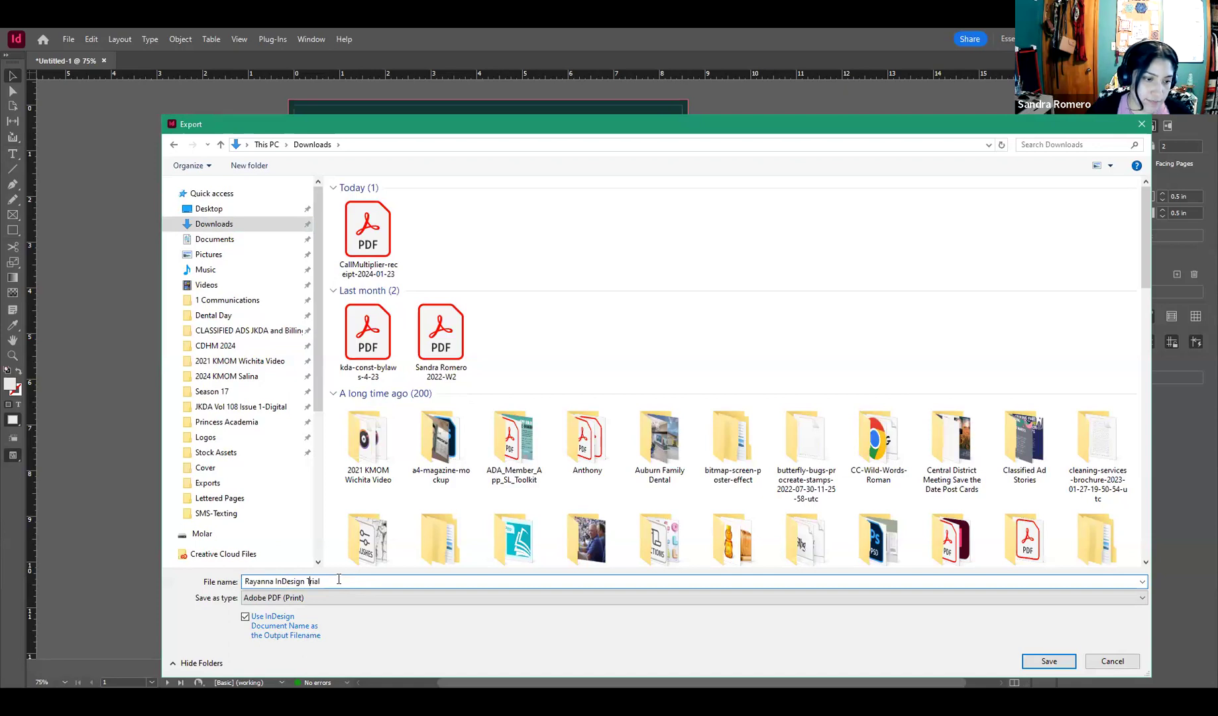
pyautogui.click(338, 579)
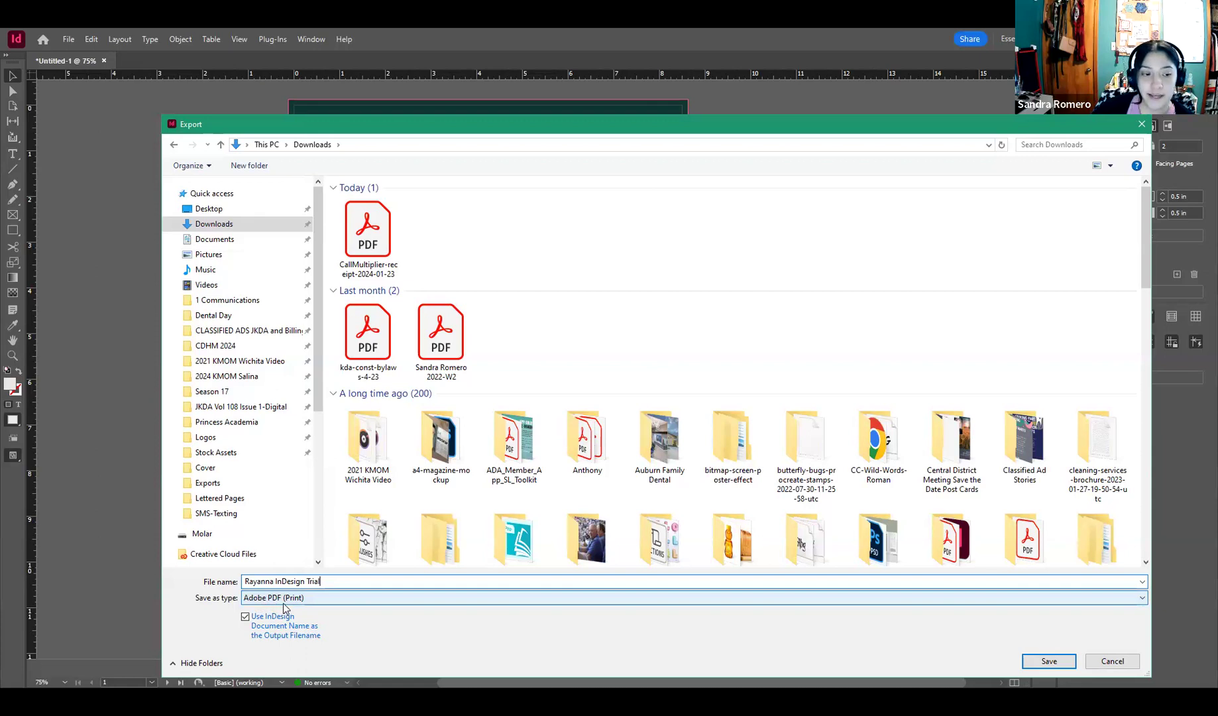
# Step: Choose Adobe PDF (Print) as the export format and save to reach the PDF export settings
pyautogui.click(315, 598)
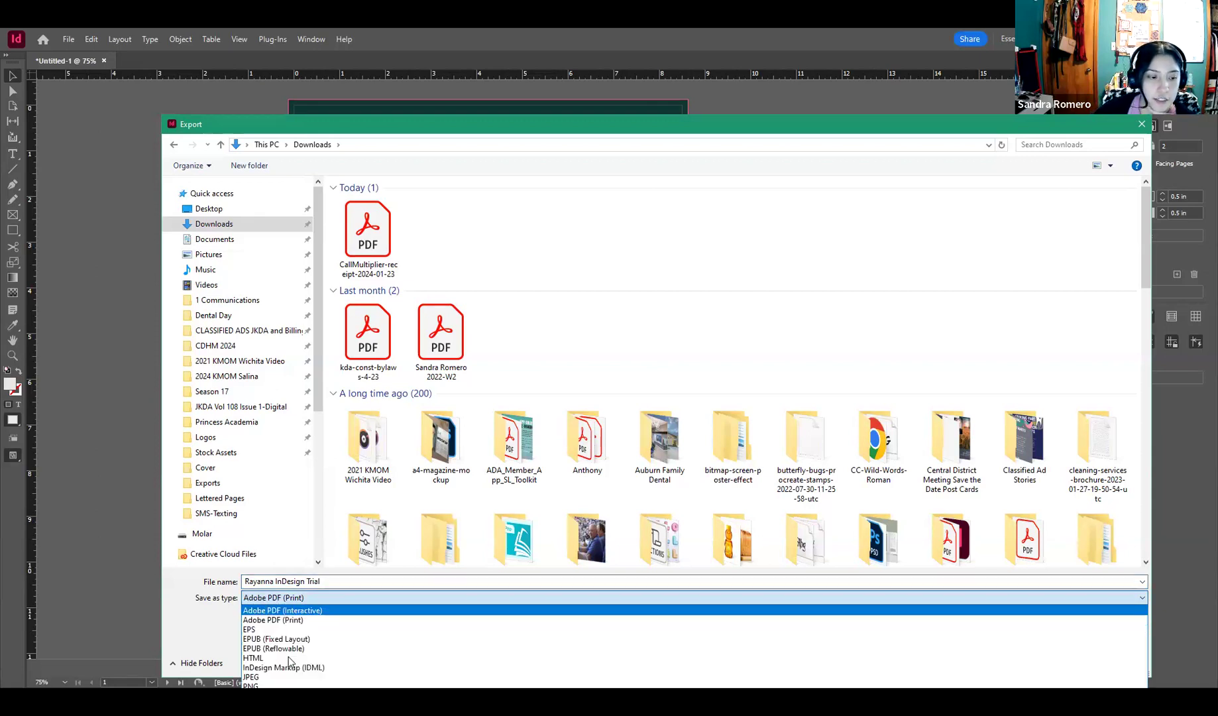
pyautogui.click(322, 620)
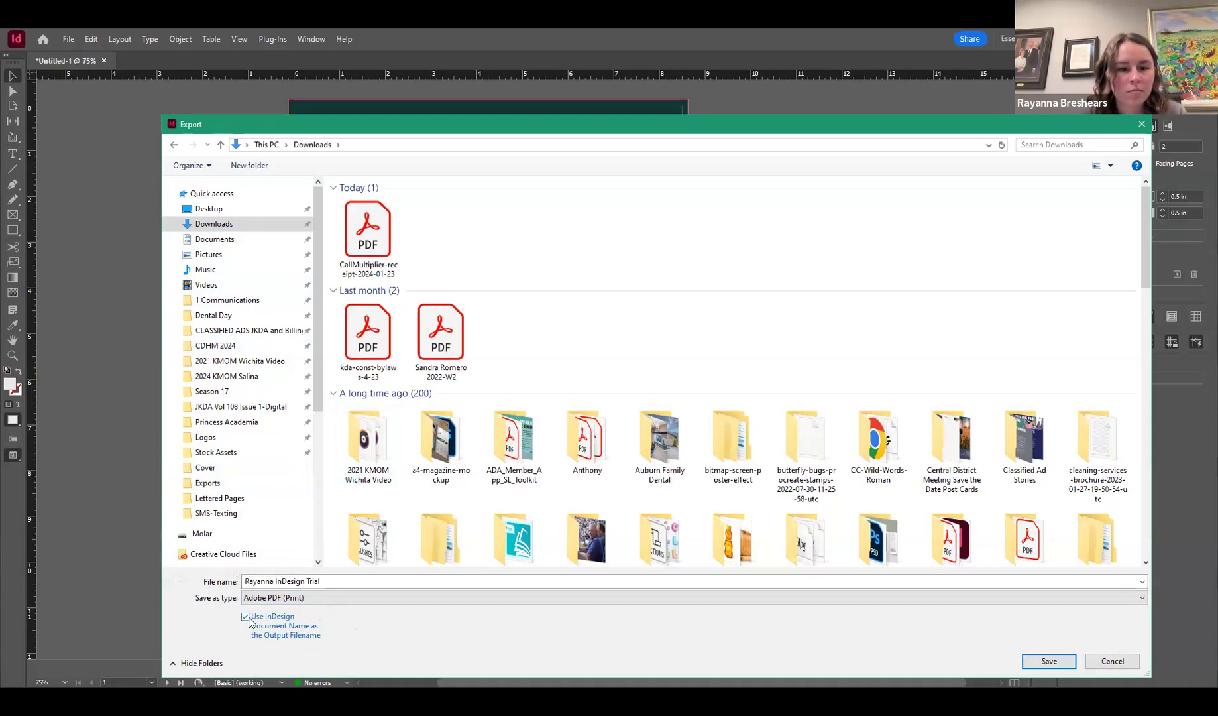
pyautogui.click(314, 582)
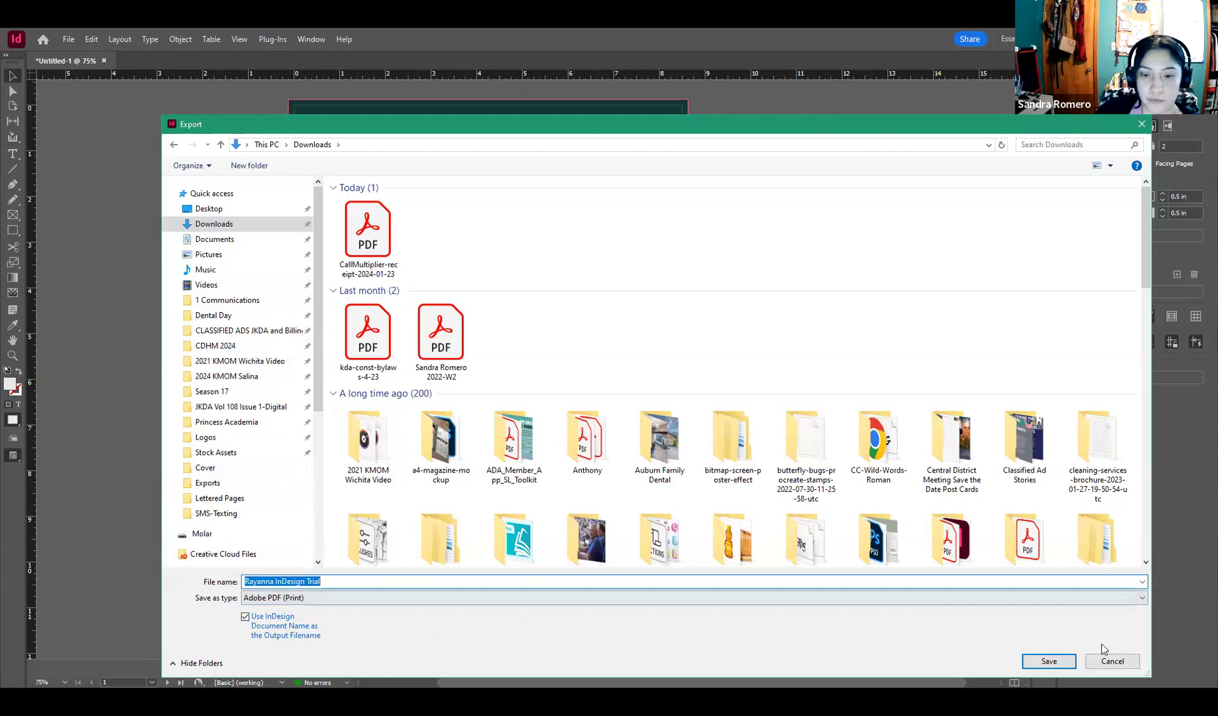
pyautogui.click(1052, 664)
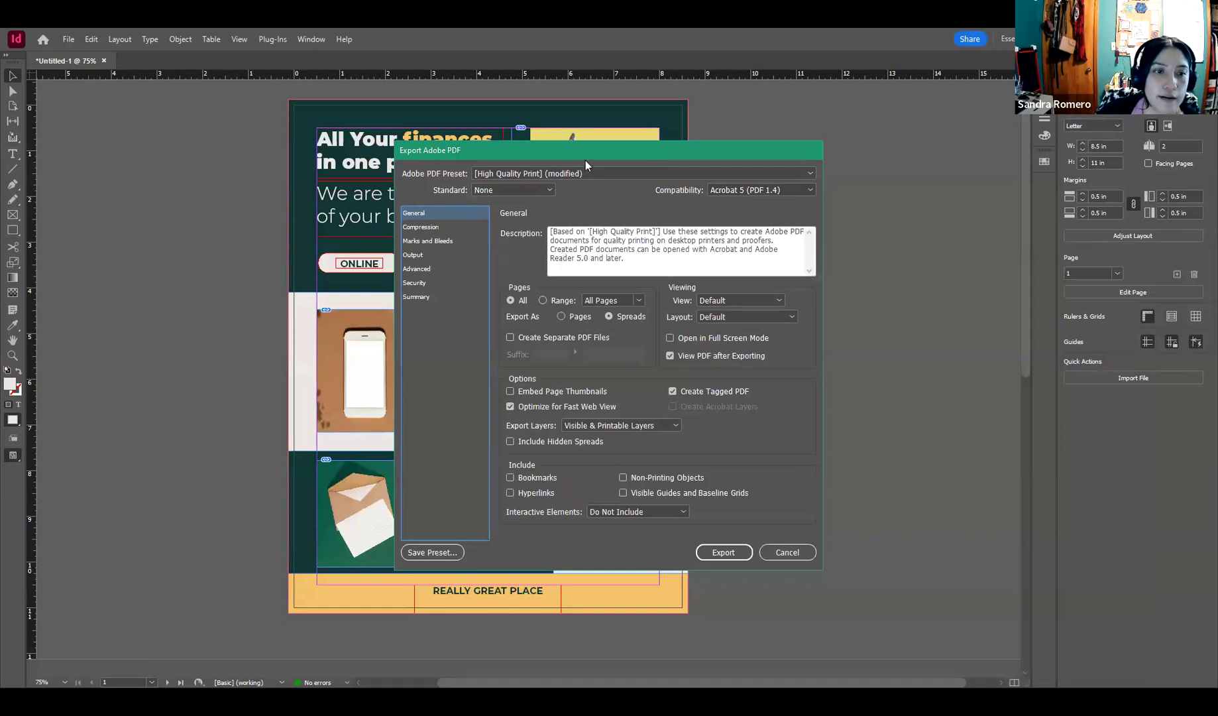
# Step: Set the PDF to export as Pages with the range limited to page 1, and keep View PDF after Exporting enabled
pyautogui.moveTo(586, 148); pyautogui.dragTo(603, 162)
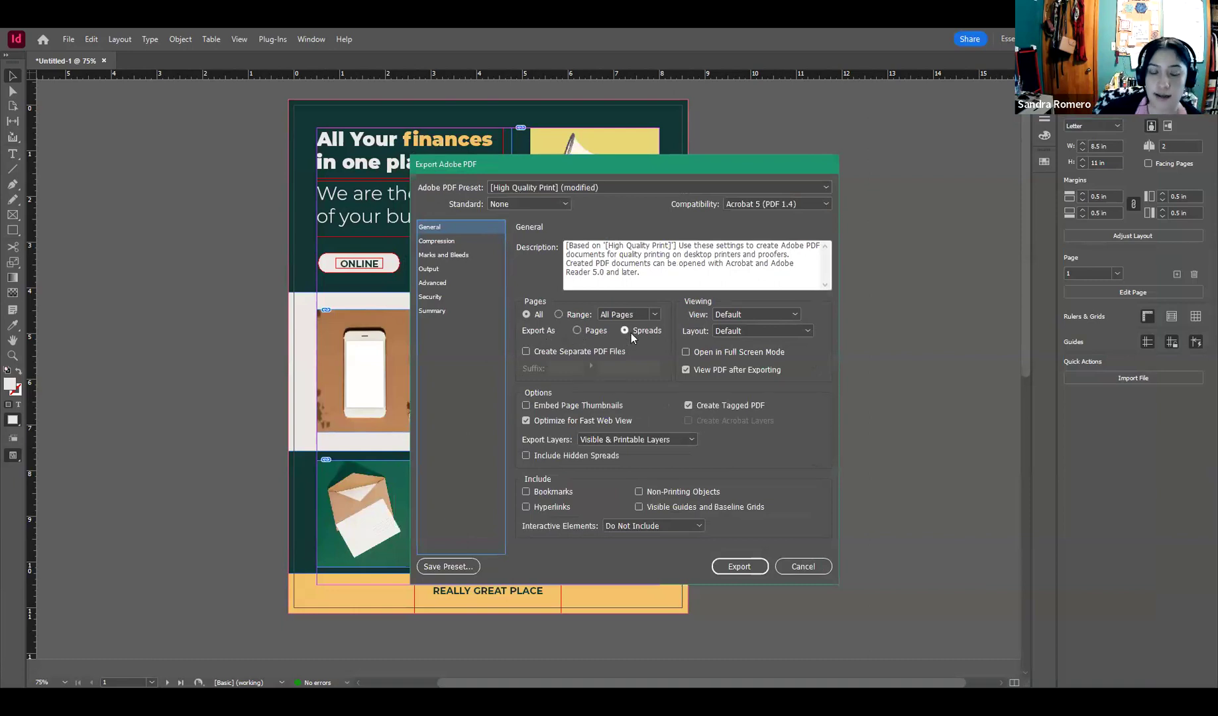
pyautogui.click(577, 330)
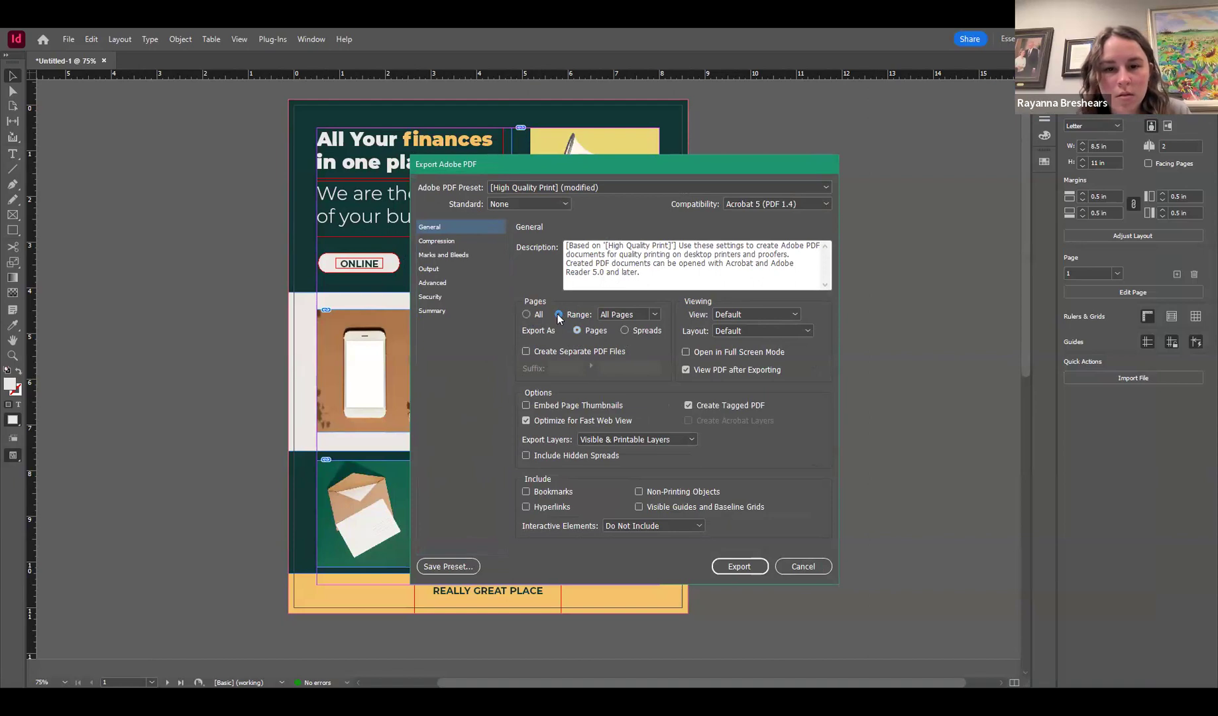
pyautogui.click(645, 312)
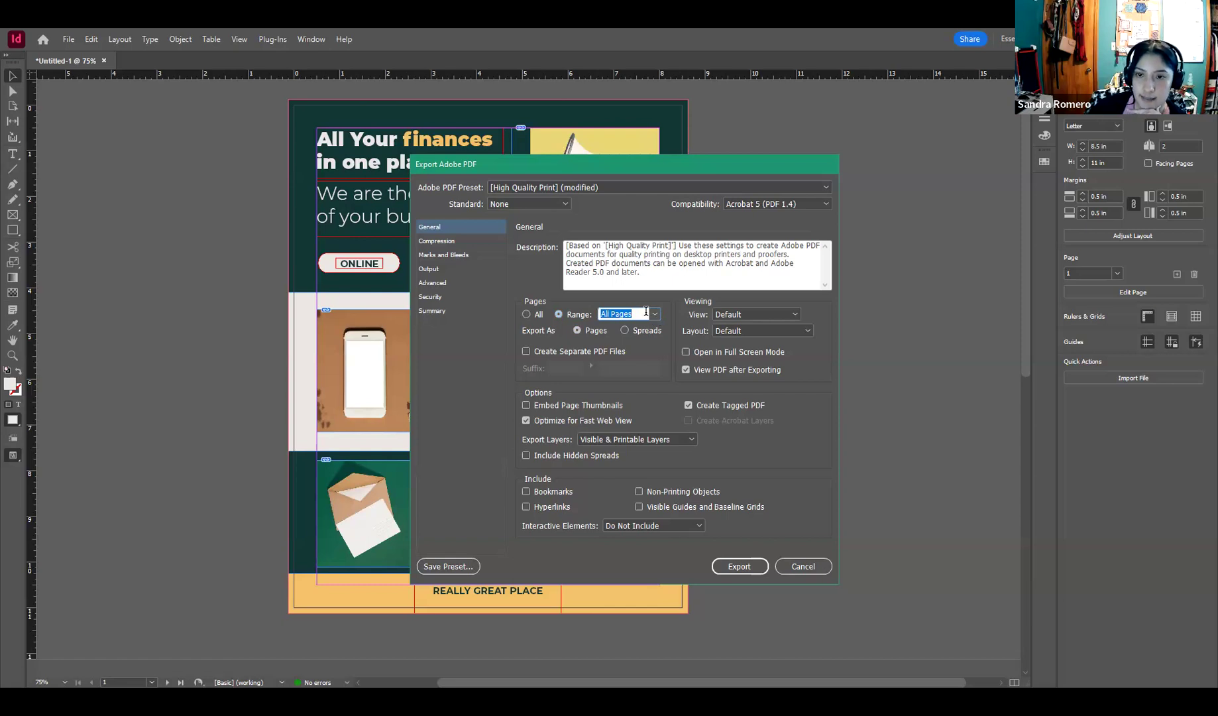
pyautogui.write('1')
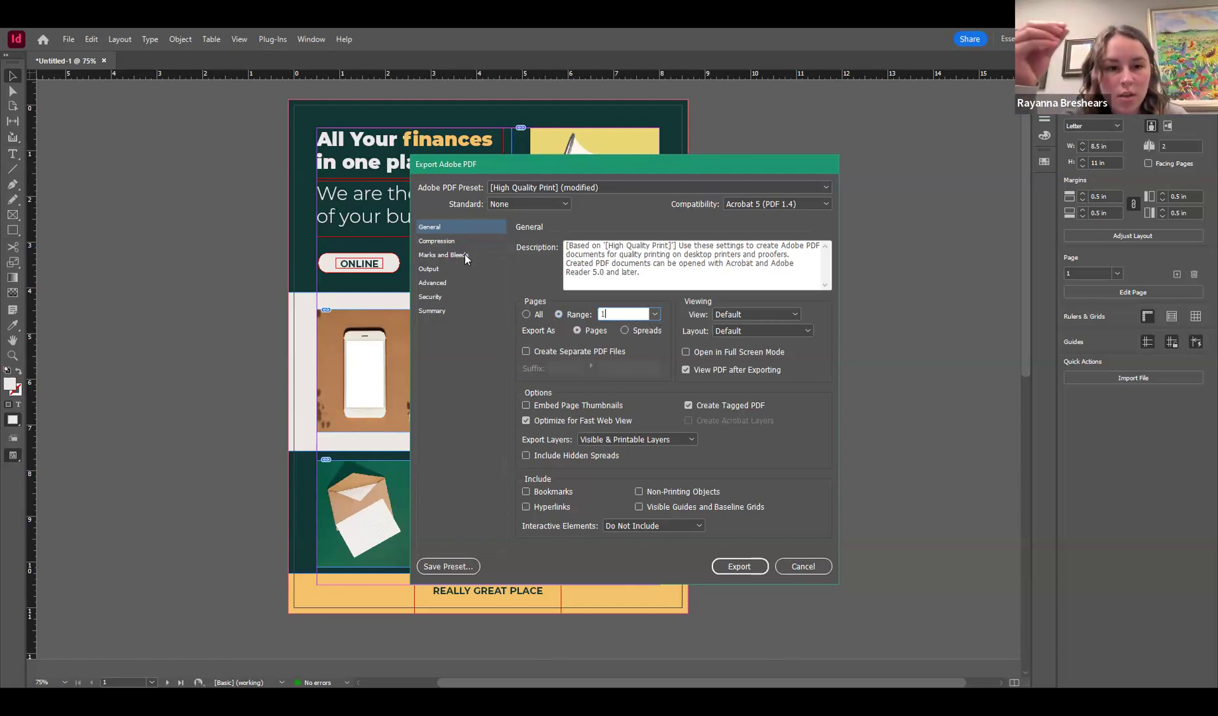
pyautogui.press('BackSpace')
pyautogui.write('2')
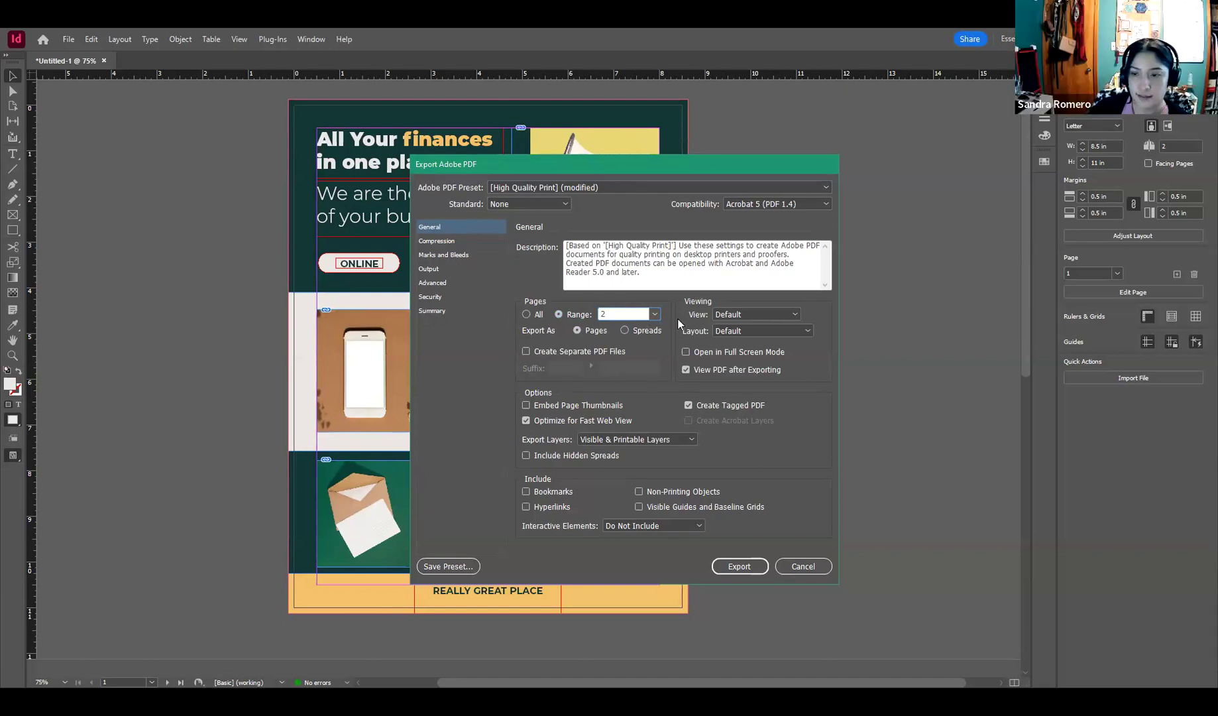
pyautogui.press('BackSpace')
pyautogui.write('1')
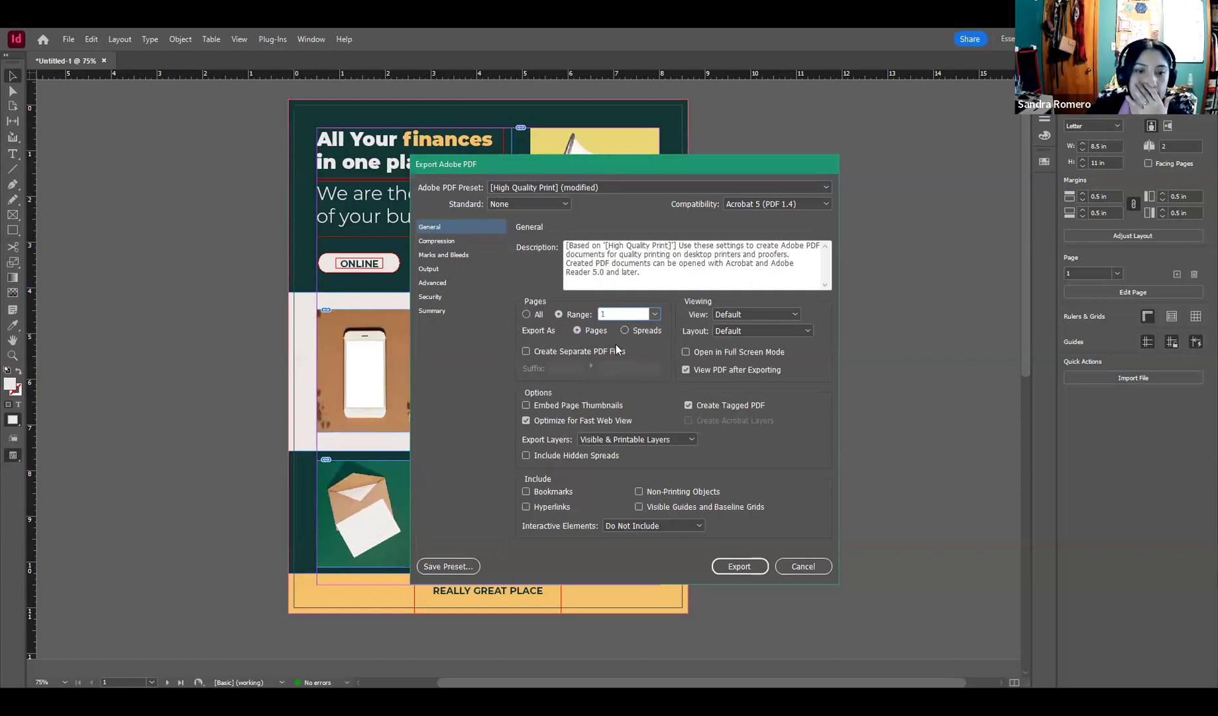
pyautogui.click(685, 370)
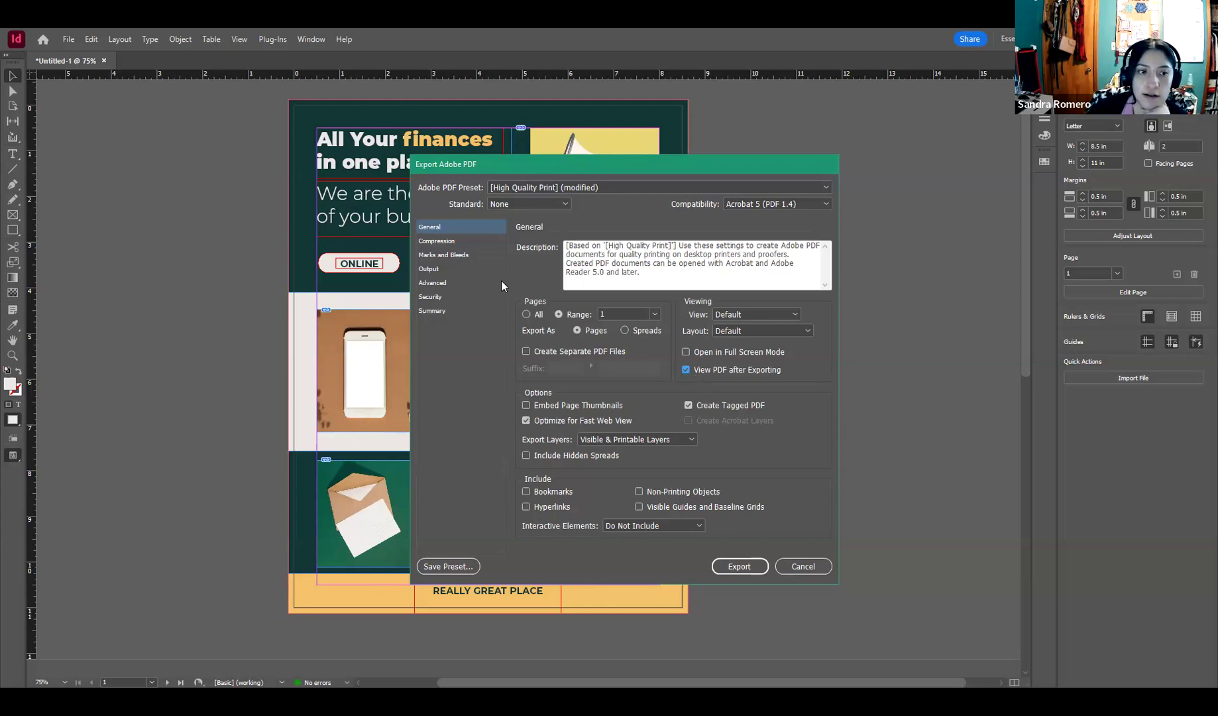
# Step: Keep Use Document Bleed Settings enabled for the marks and bleeds, and export the PDF
pyautogui.click(445, 258)
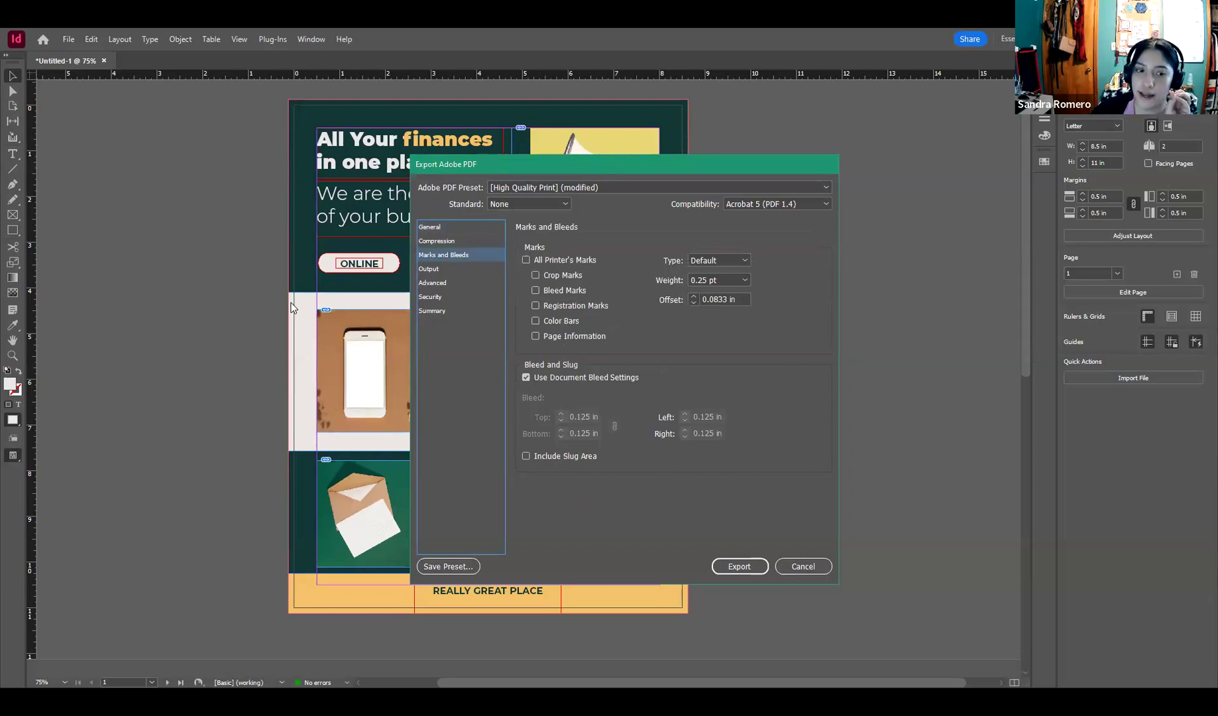
pyautogui.click(526, 377)
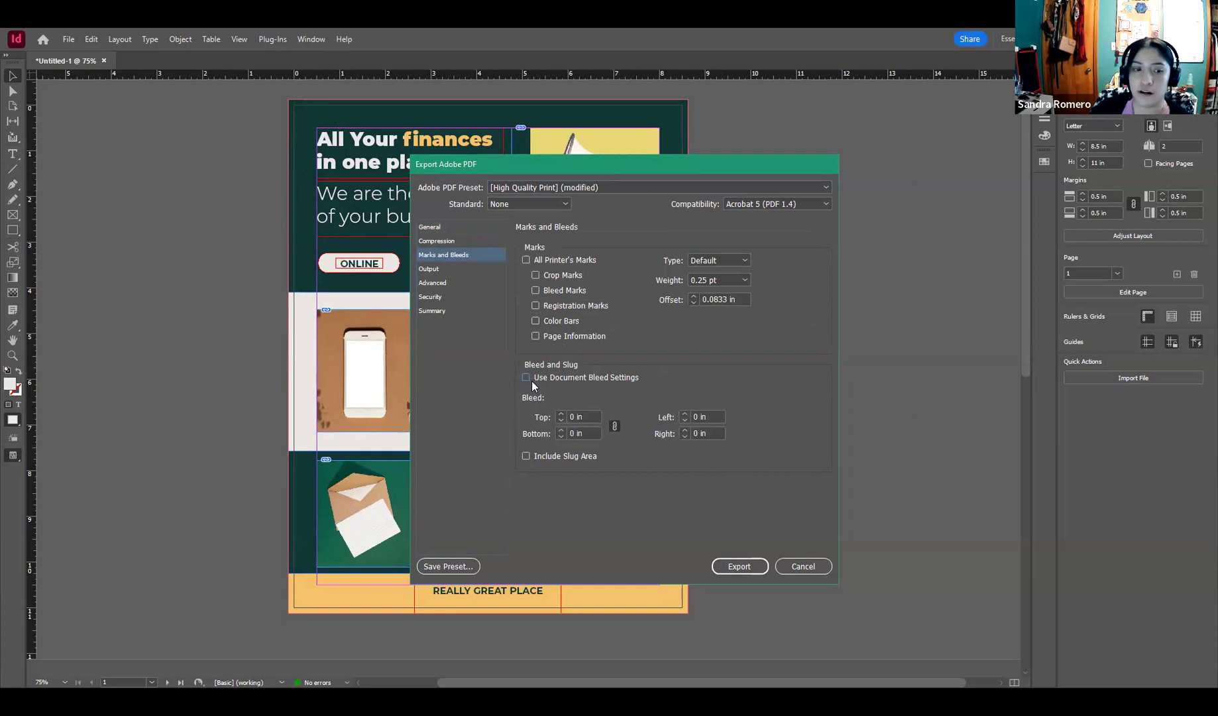
pyautogui.click(527, 378)
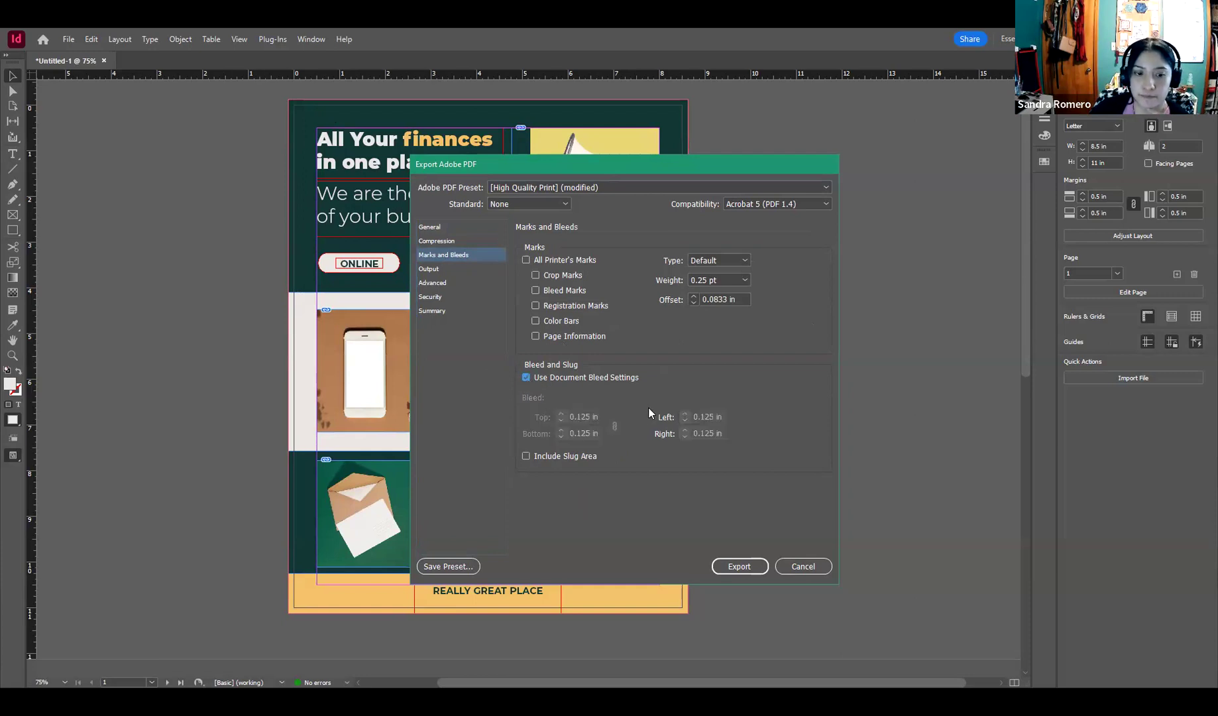
pyautogui.click(749, 568)
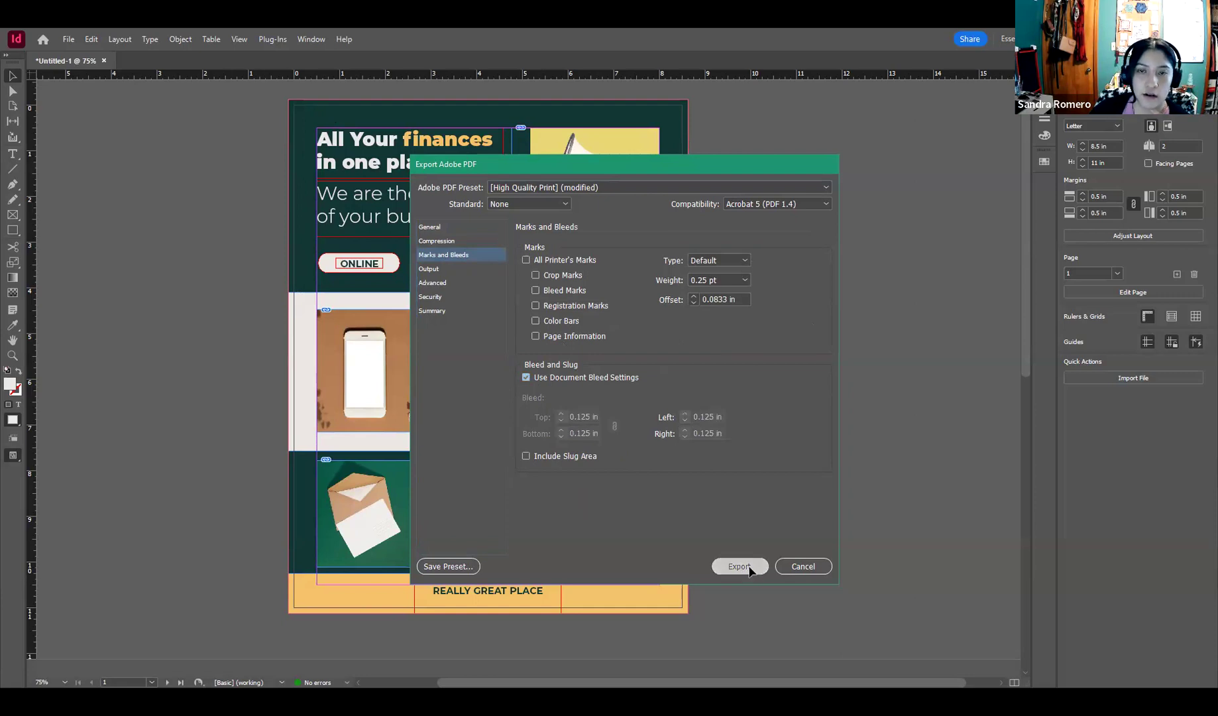